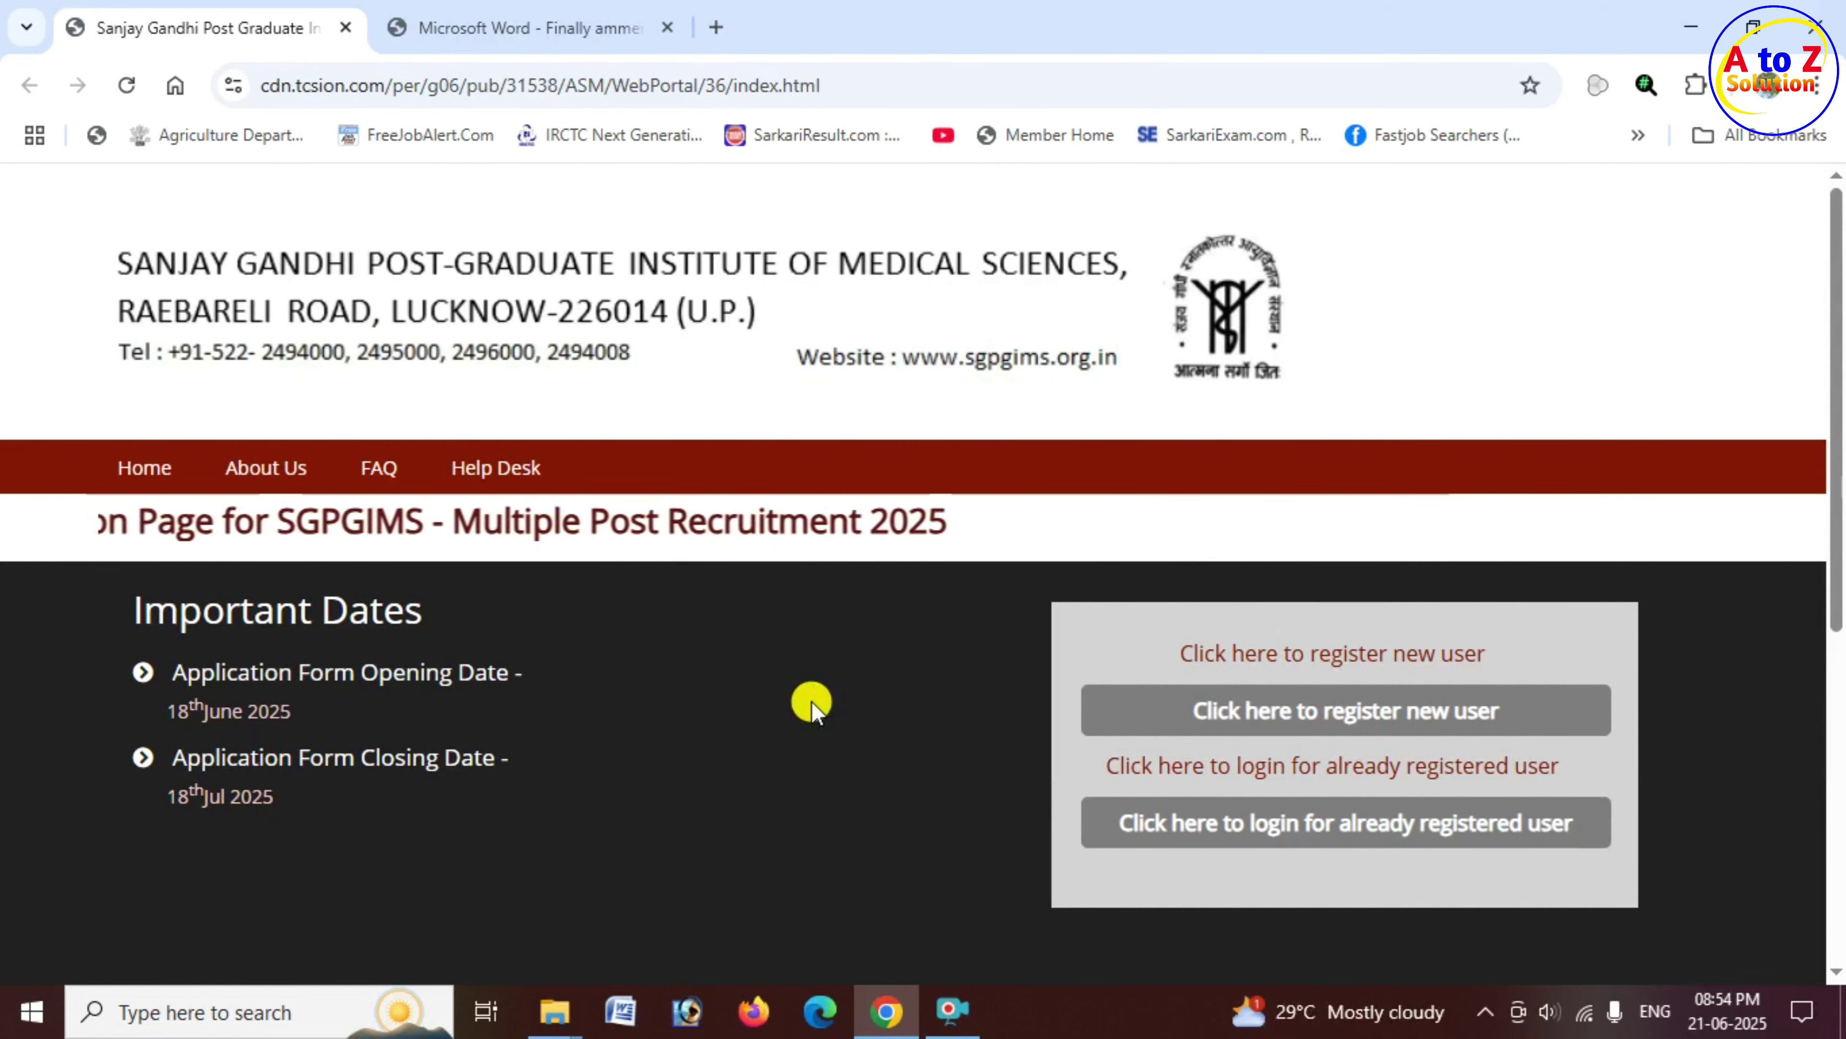
Step: Review the advertisement's vacant posts table, noting Nursing Officer's SC and ST counts, and continue to page 2
left_click(534, 15)
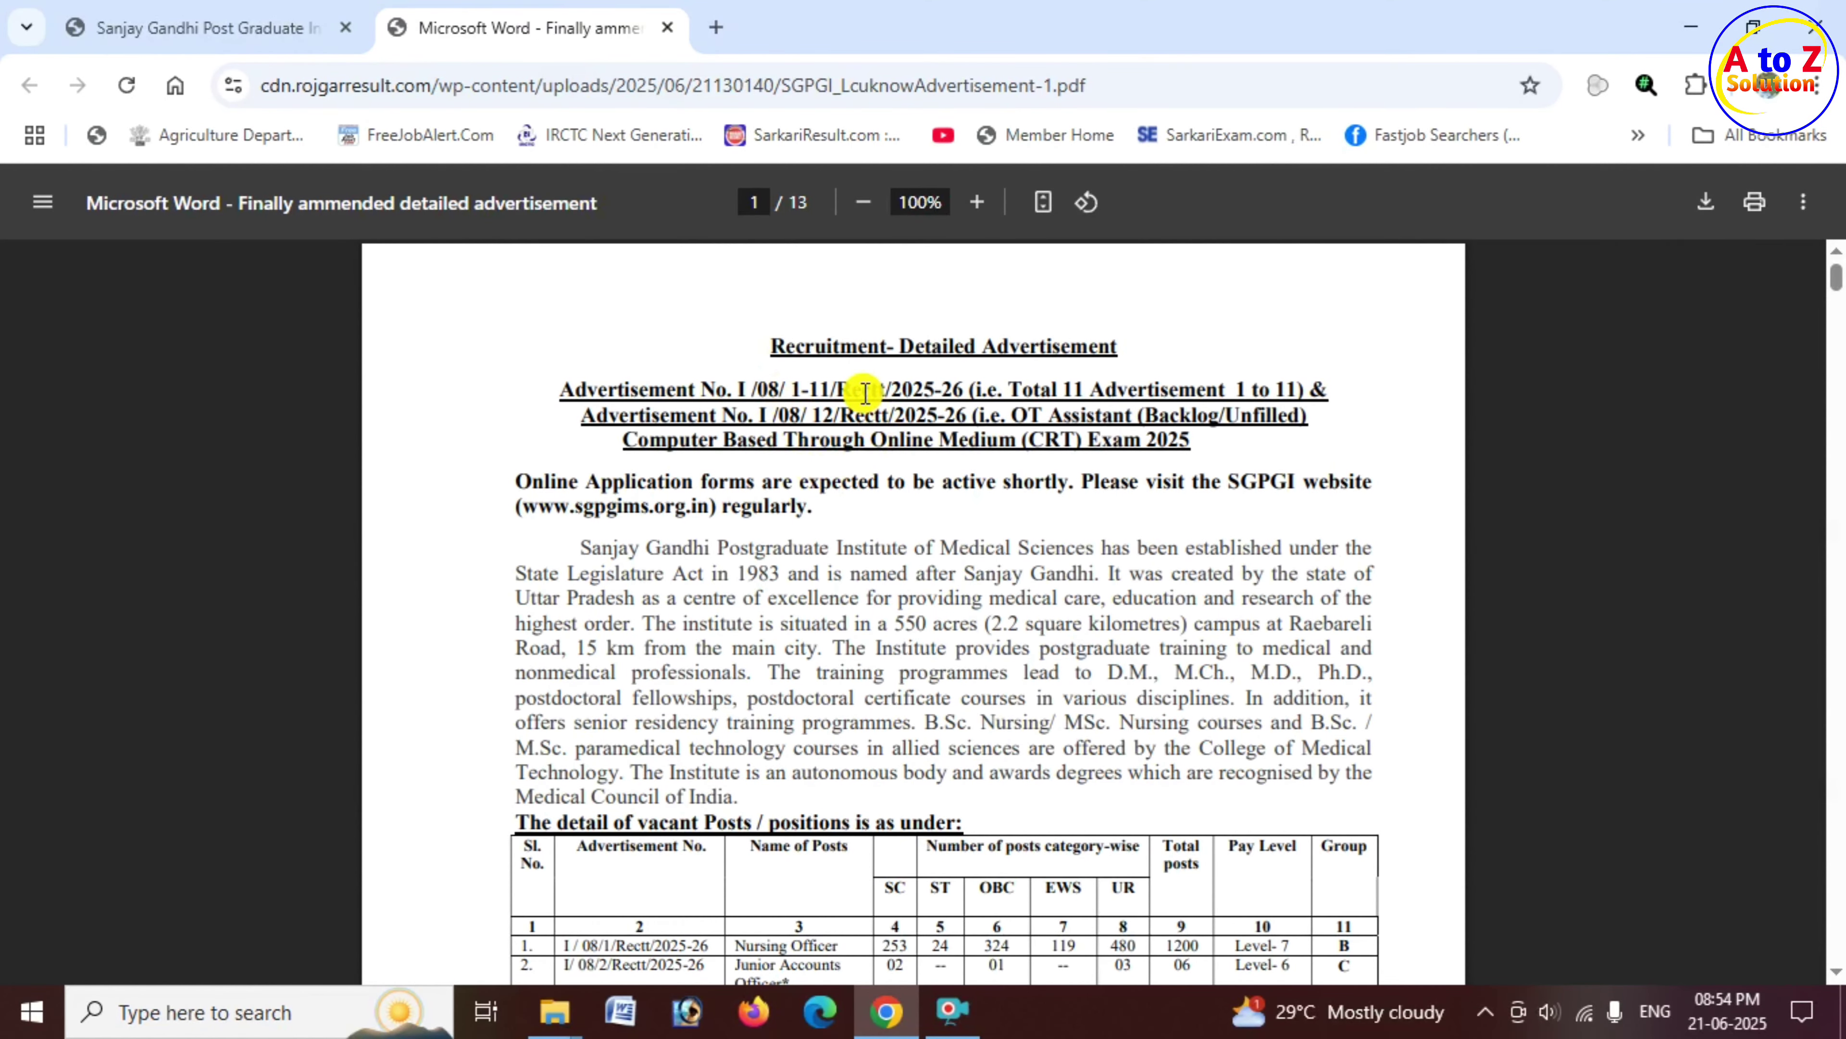
scroll(844, 458, "down", 5)
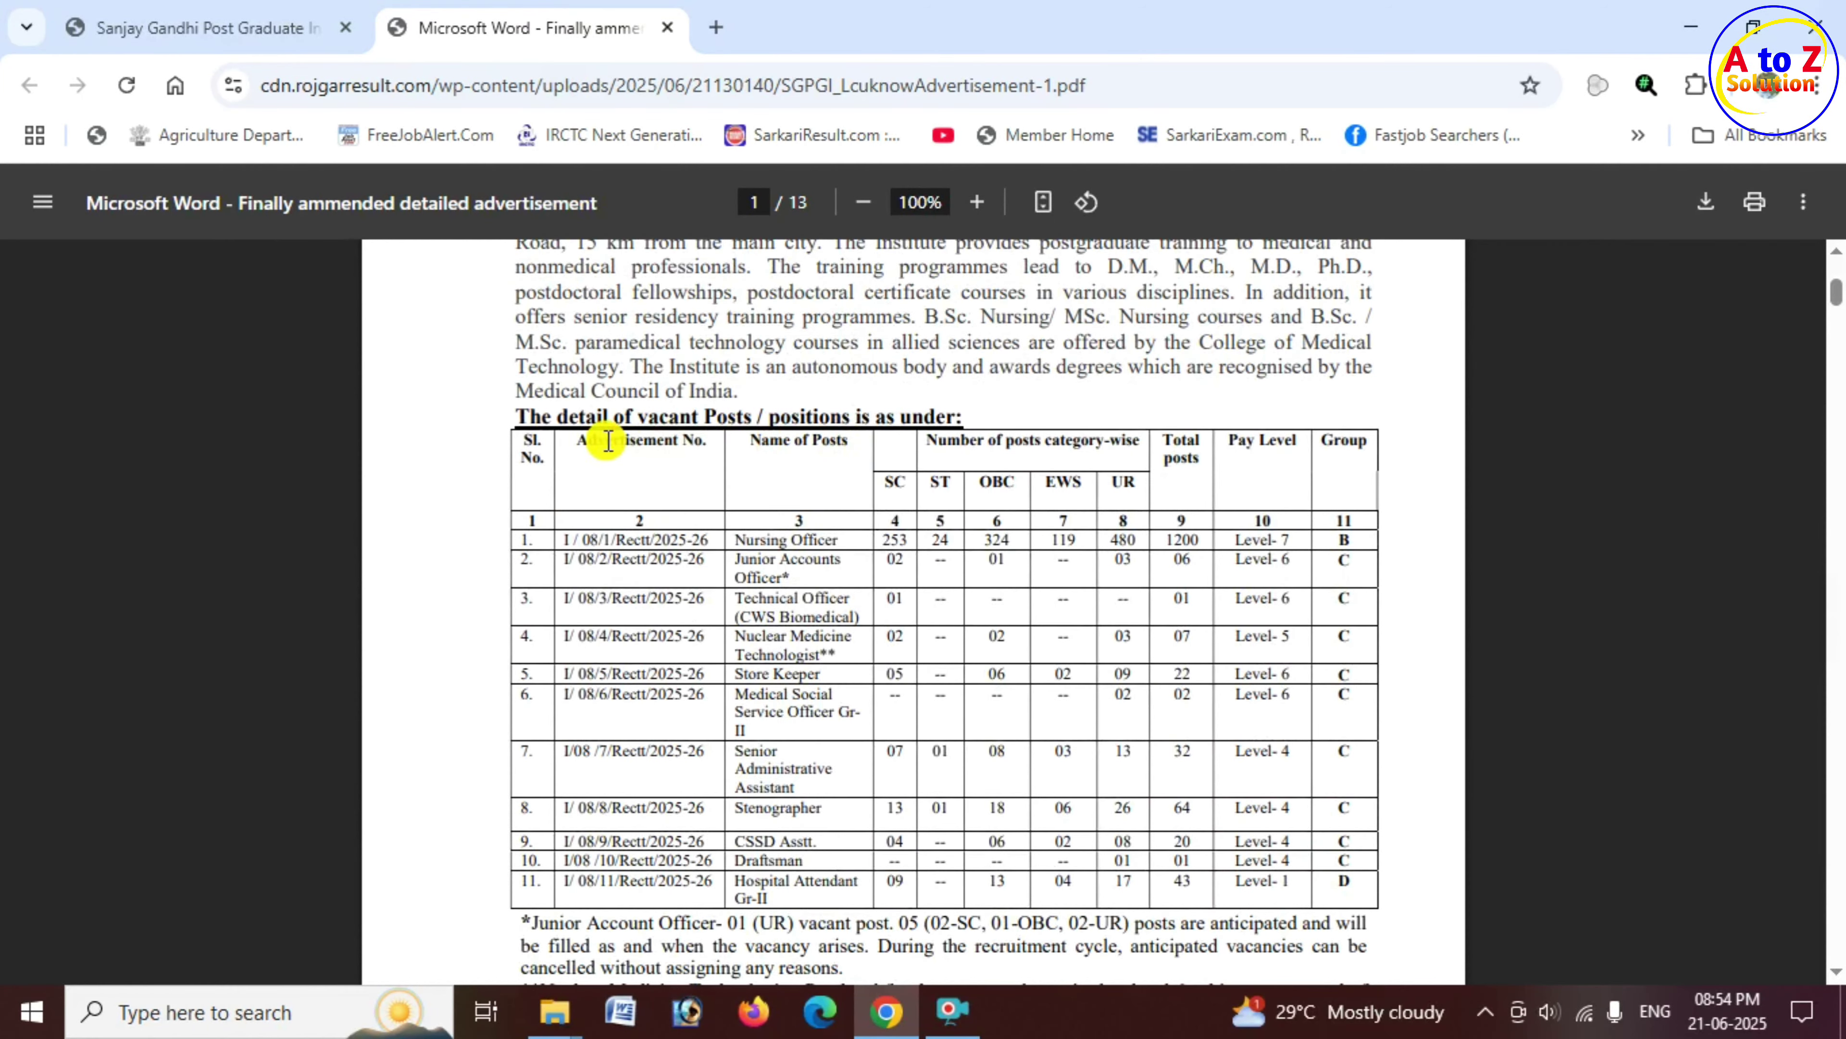
double_click(607, 441)
left_click_drag(750, 440, 1138, 444)
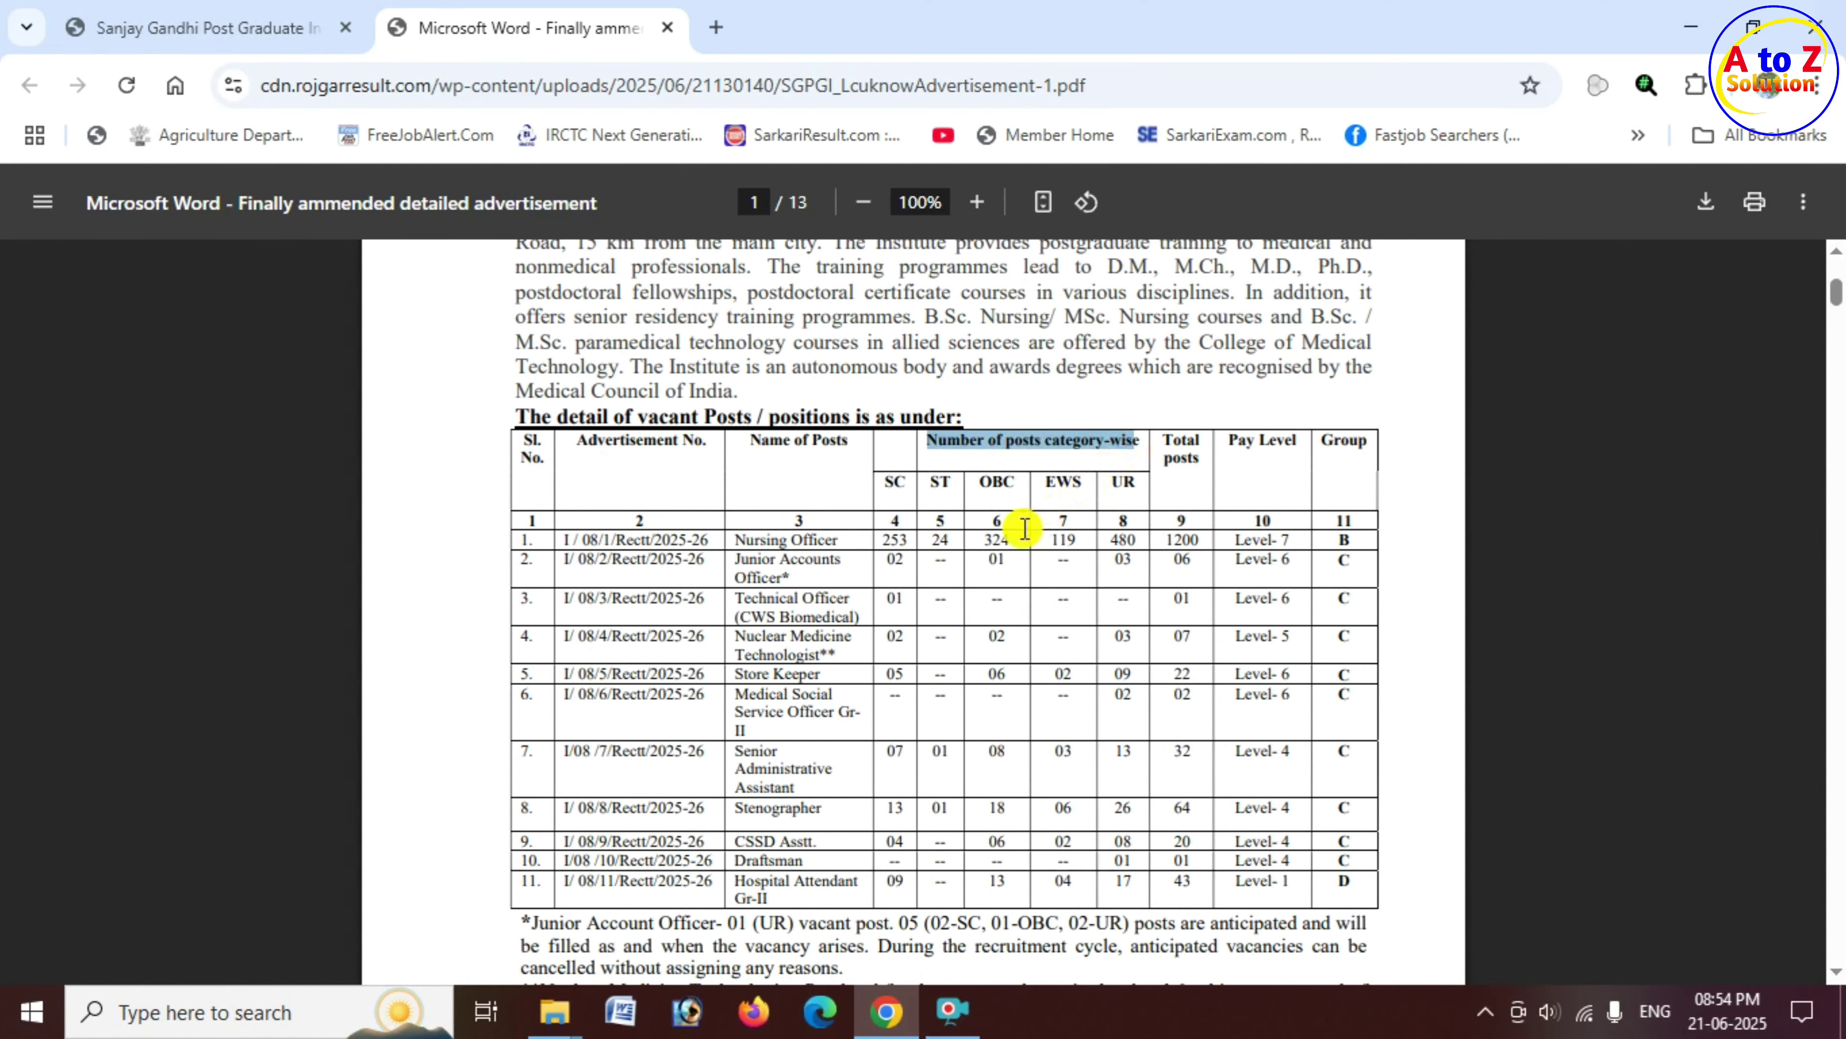
left_click_drag(792, 539, 944, 552)
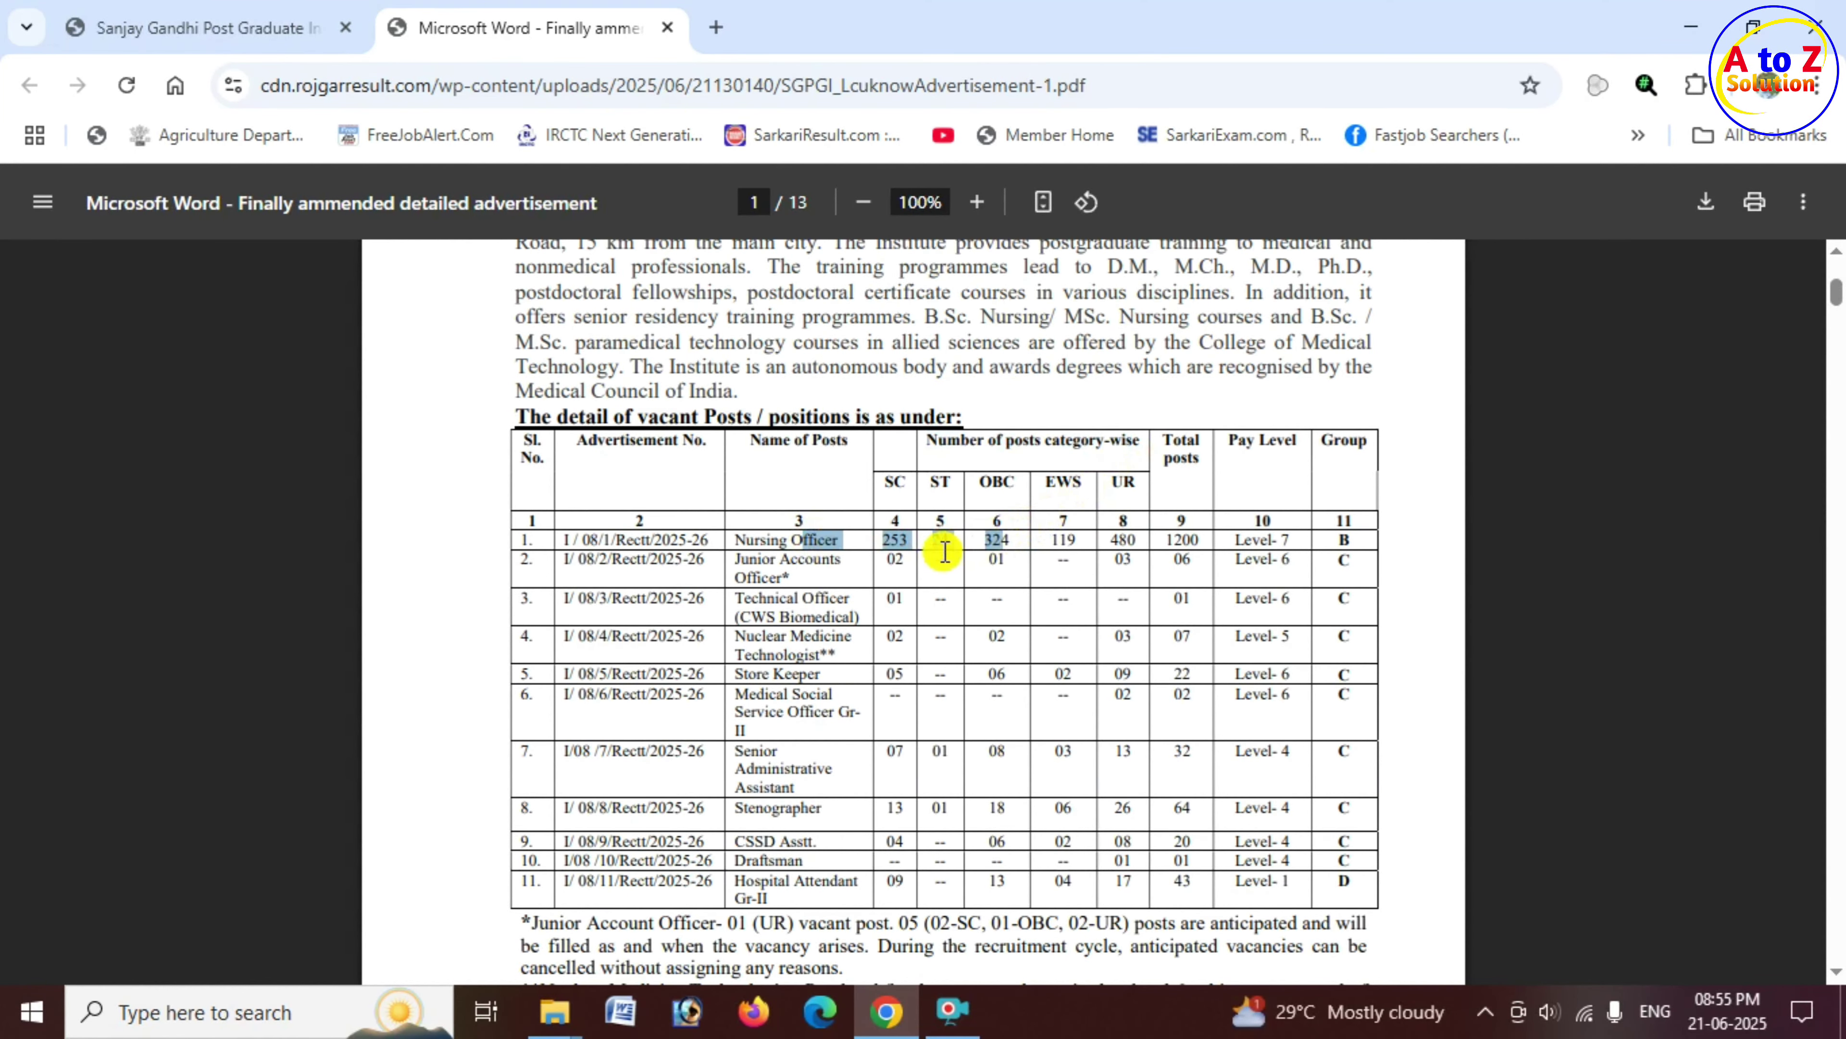
left_click_drag(753, 539, 862, 537)
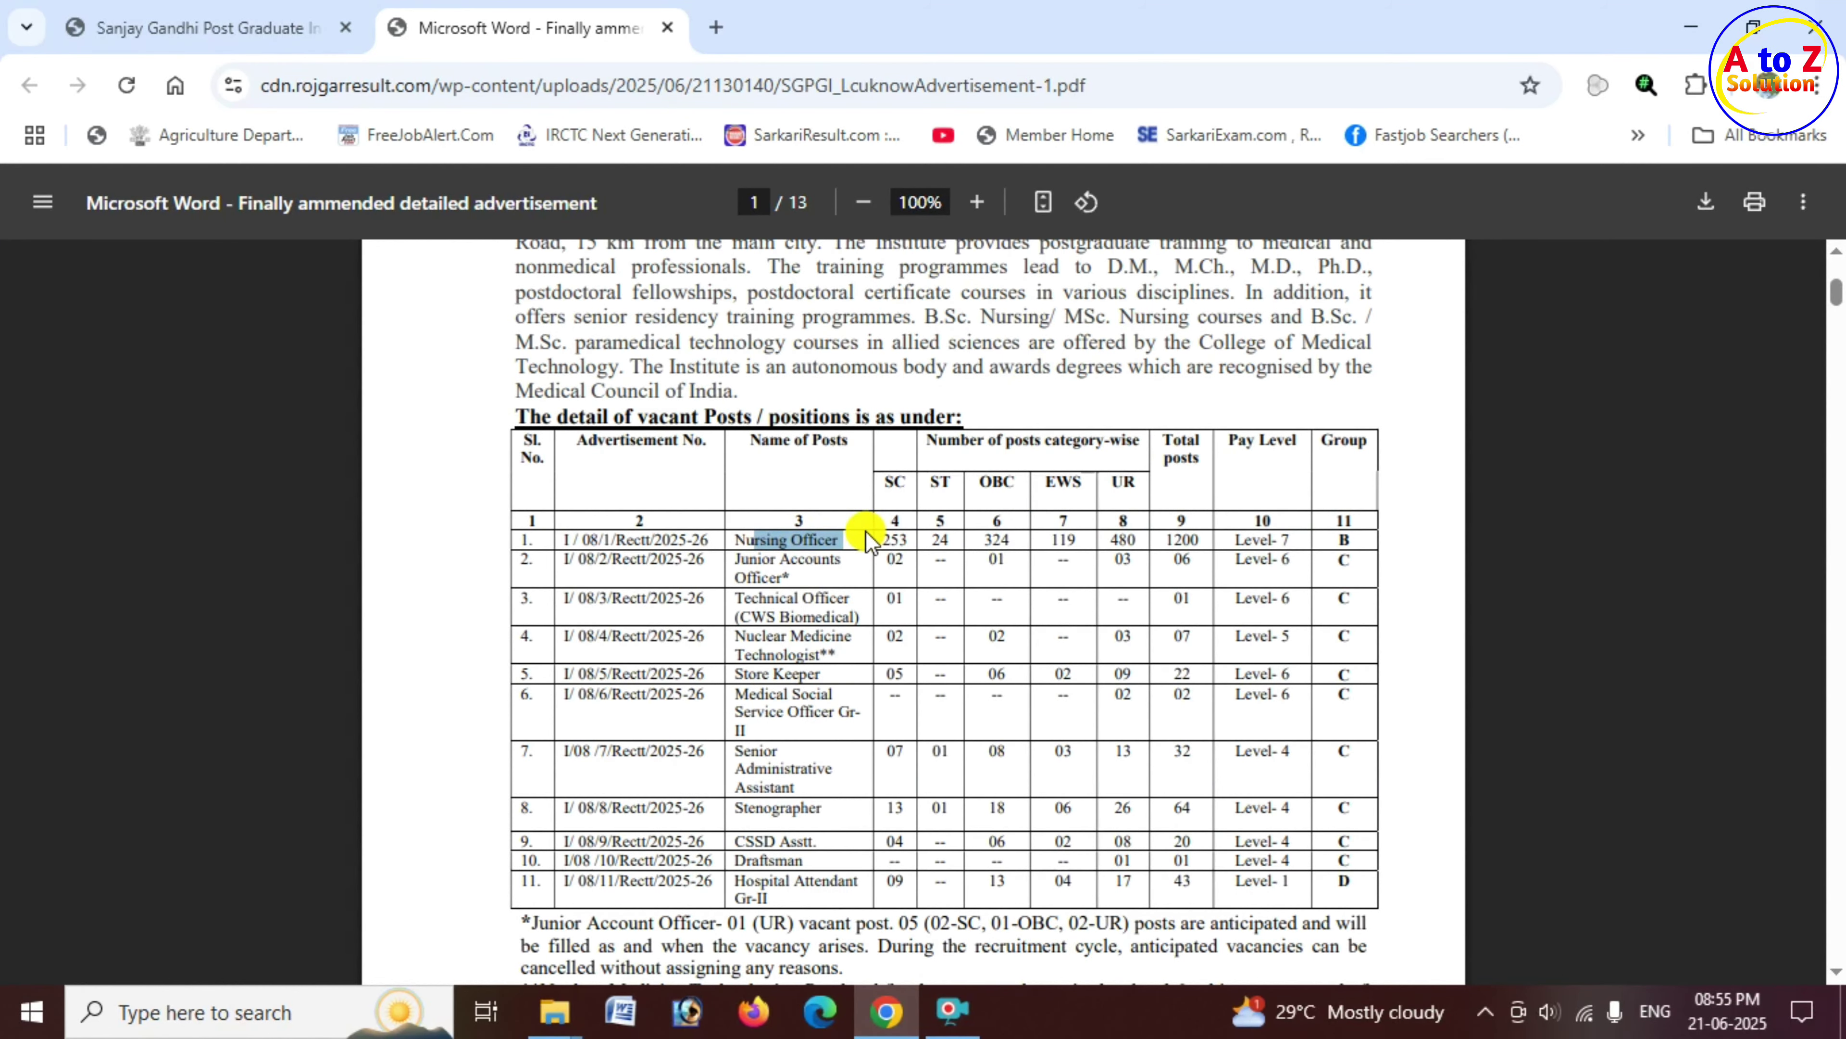
scroll(863, 551, "down", 6)
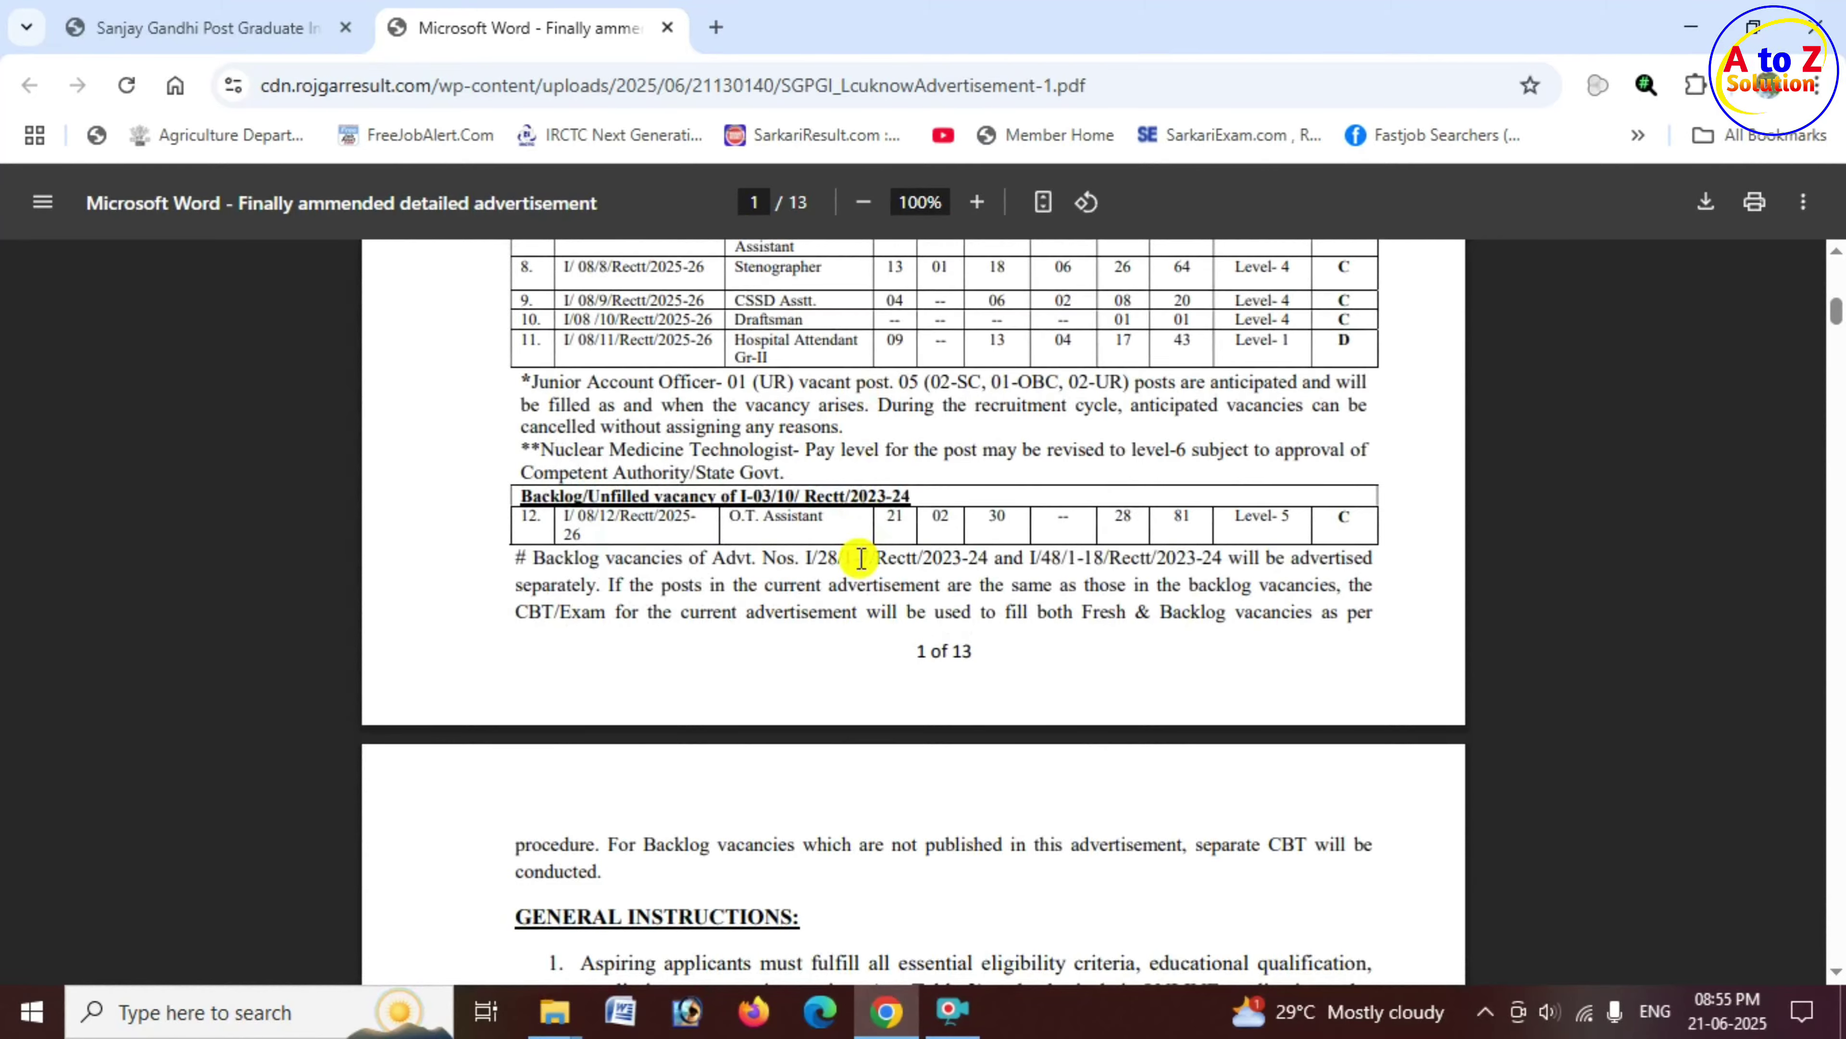
scroll(861, 558, "down", 10)
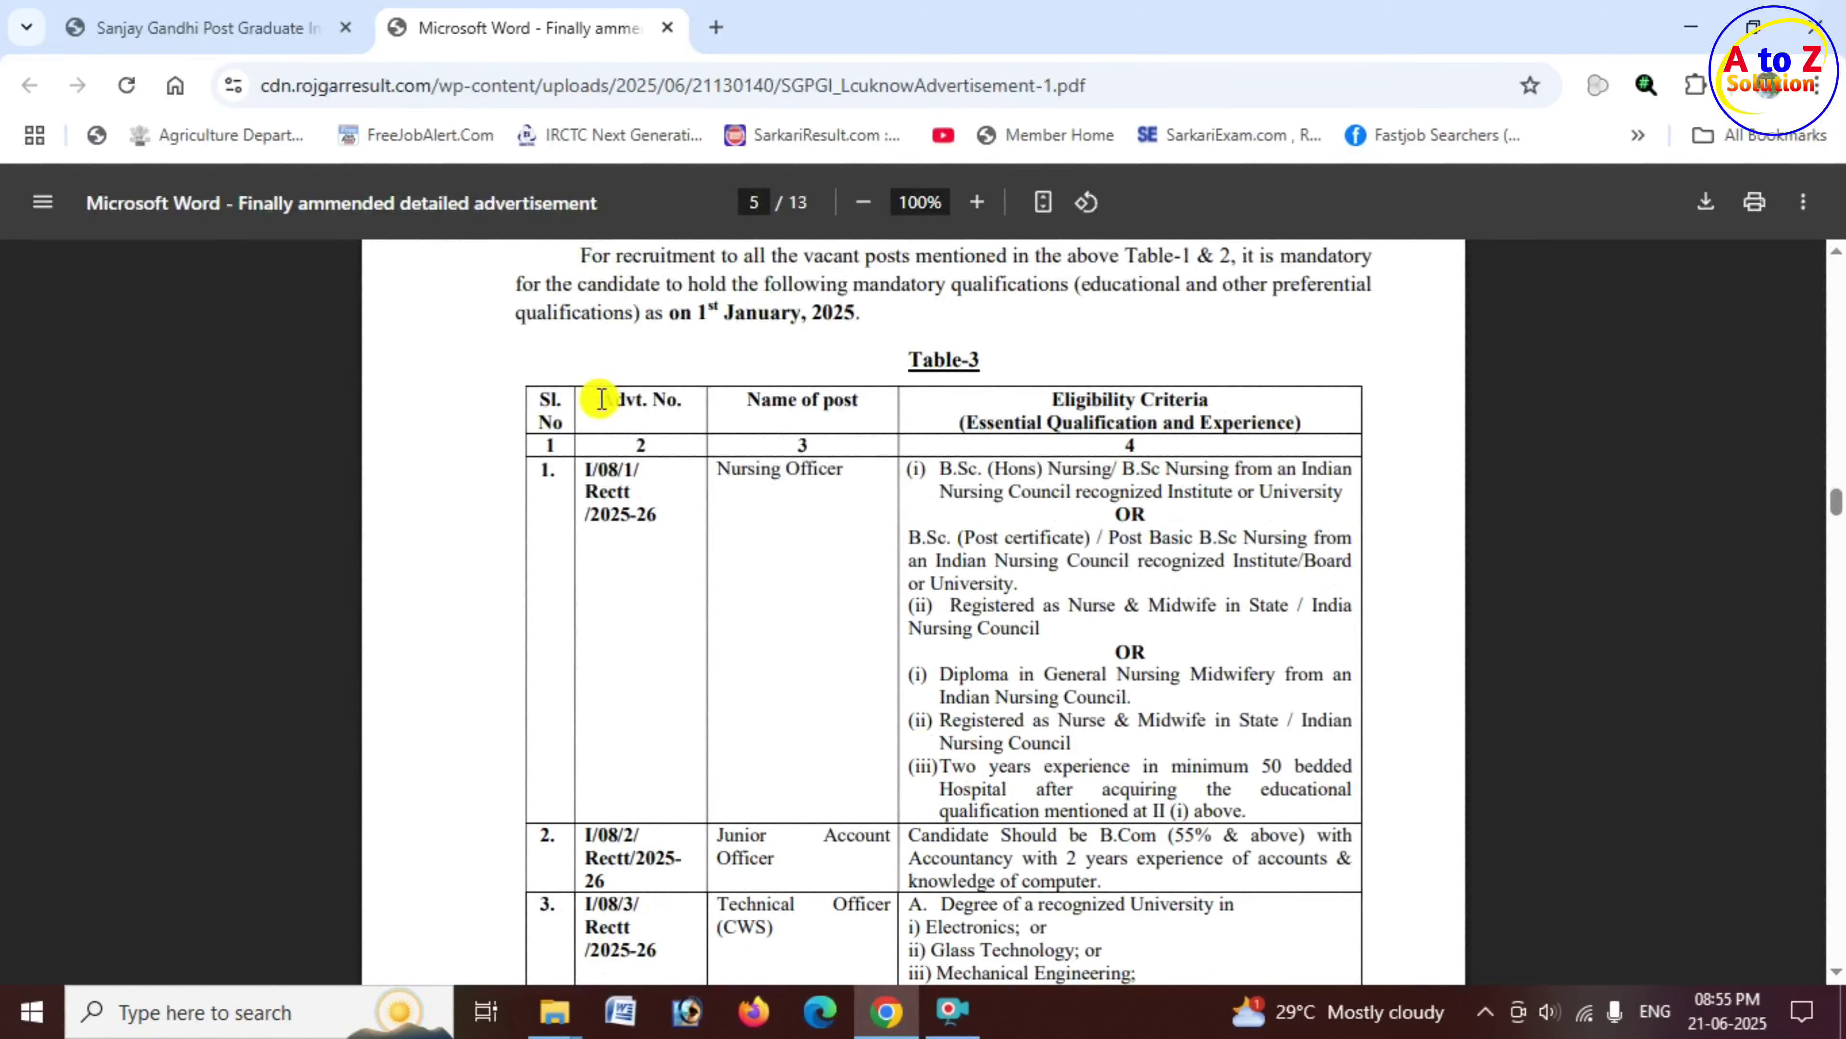
Step: Go over Nursing Officer eligibility in Table-3: B.Sc. (Hons) Nursing, B.Sc Nursing or B.Sc. (Post certificate)
left_click_drag(602, 400, 864, 397)
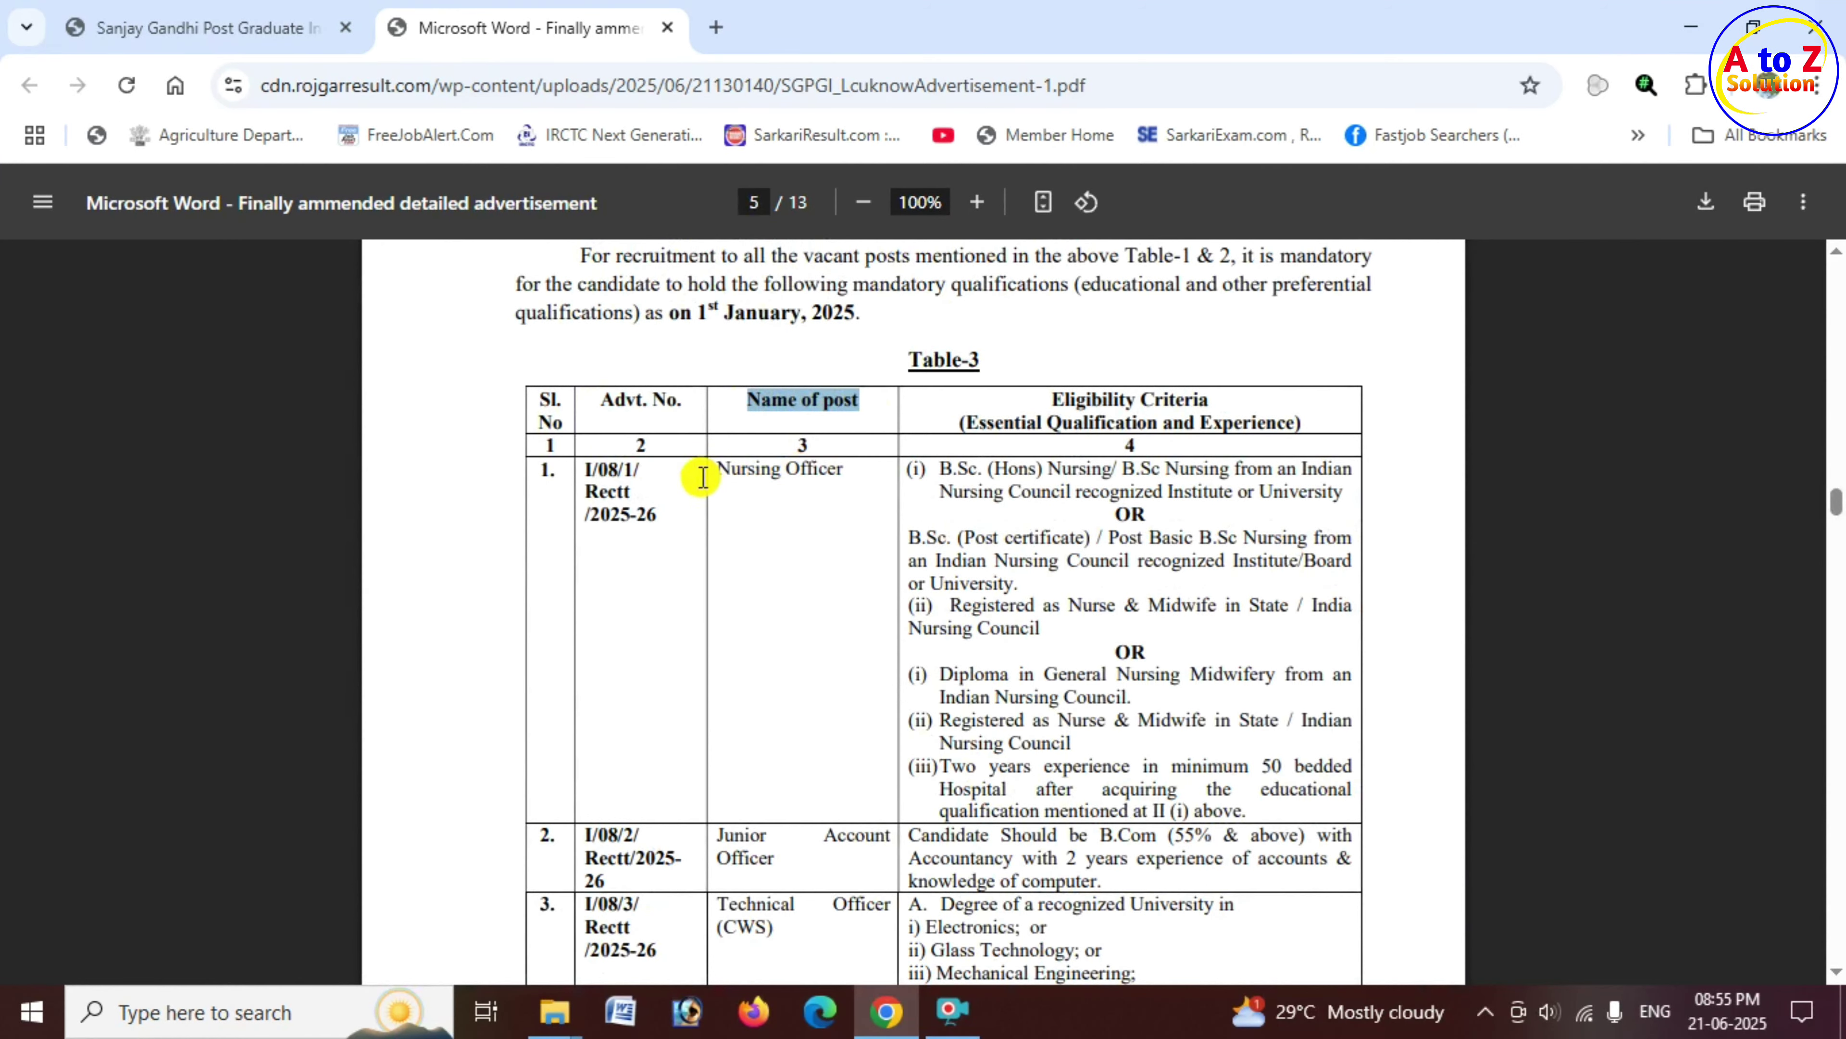
left_click_drag(714, 469, 843, 474)
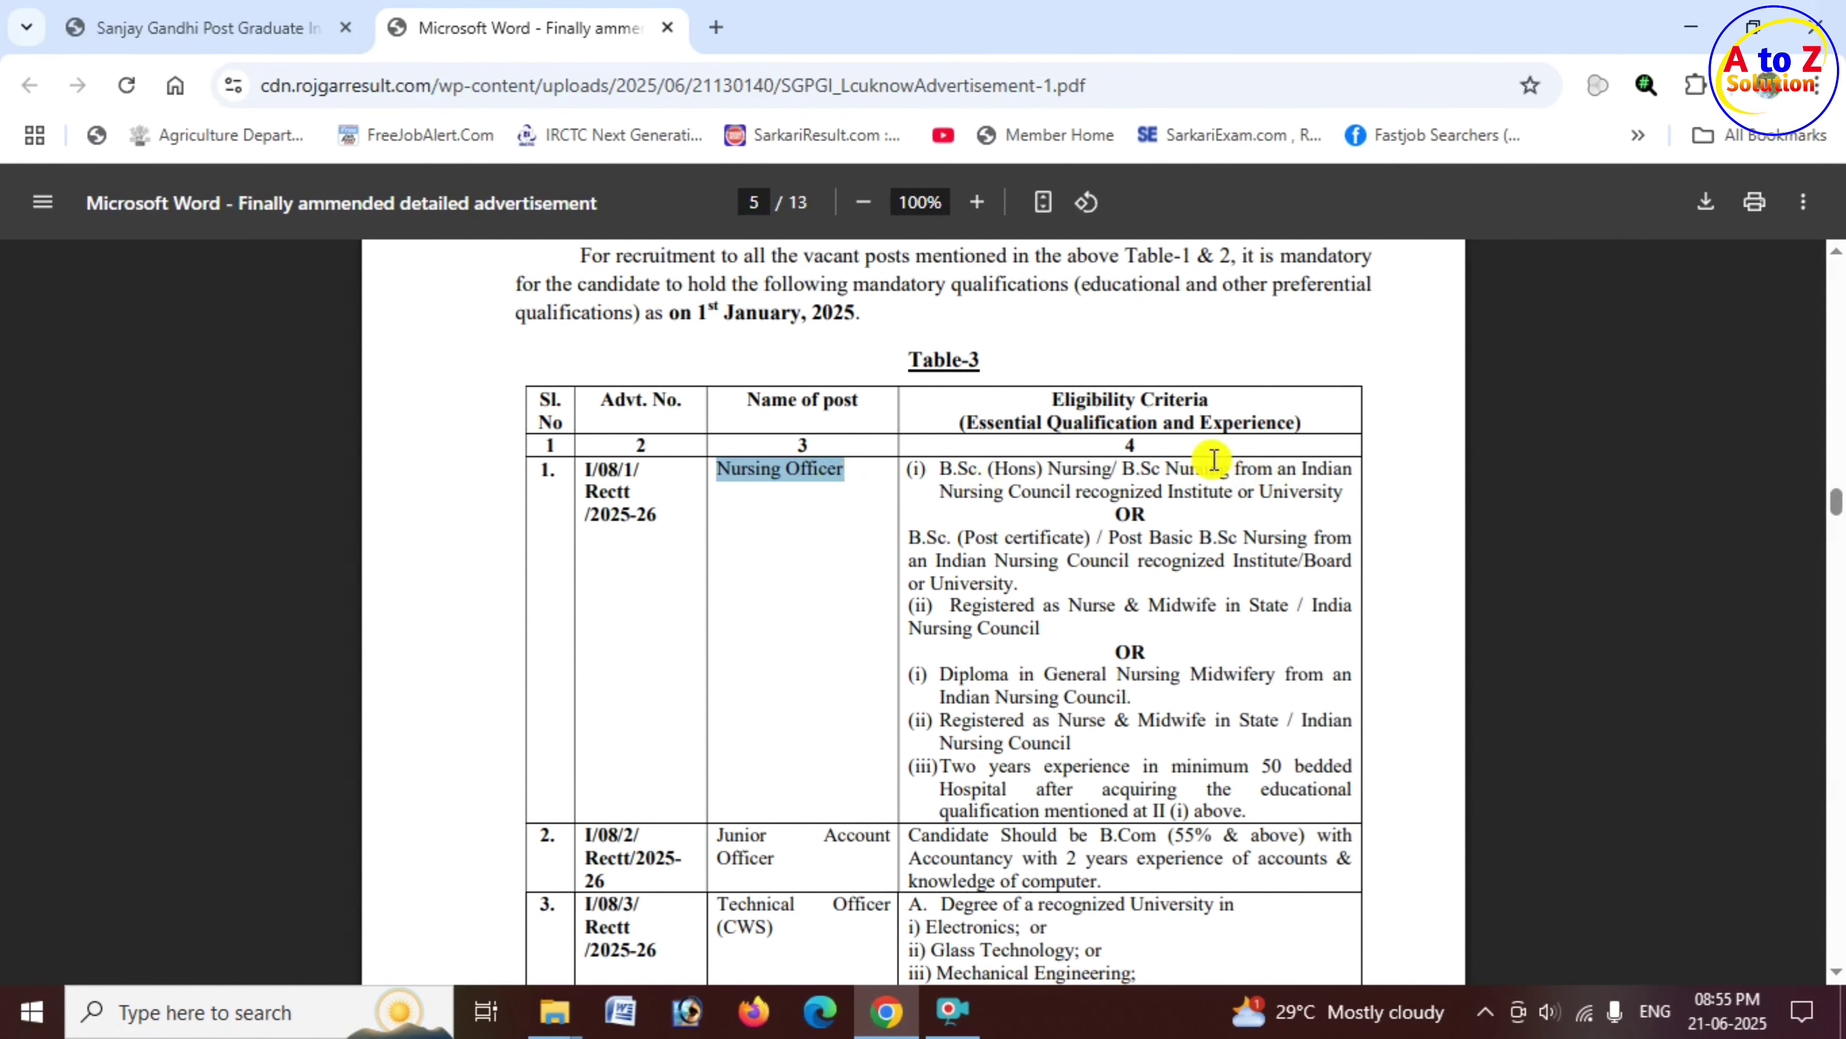
left_click_drag(1052, 399, 1188, 405)
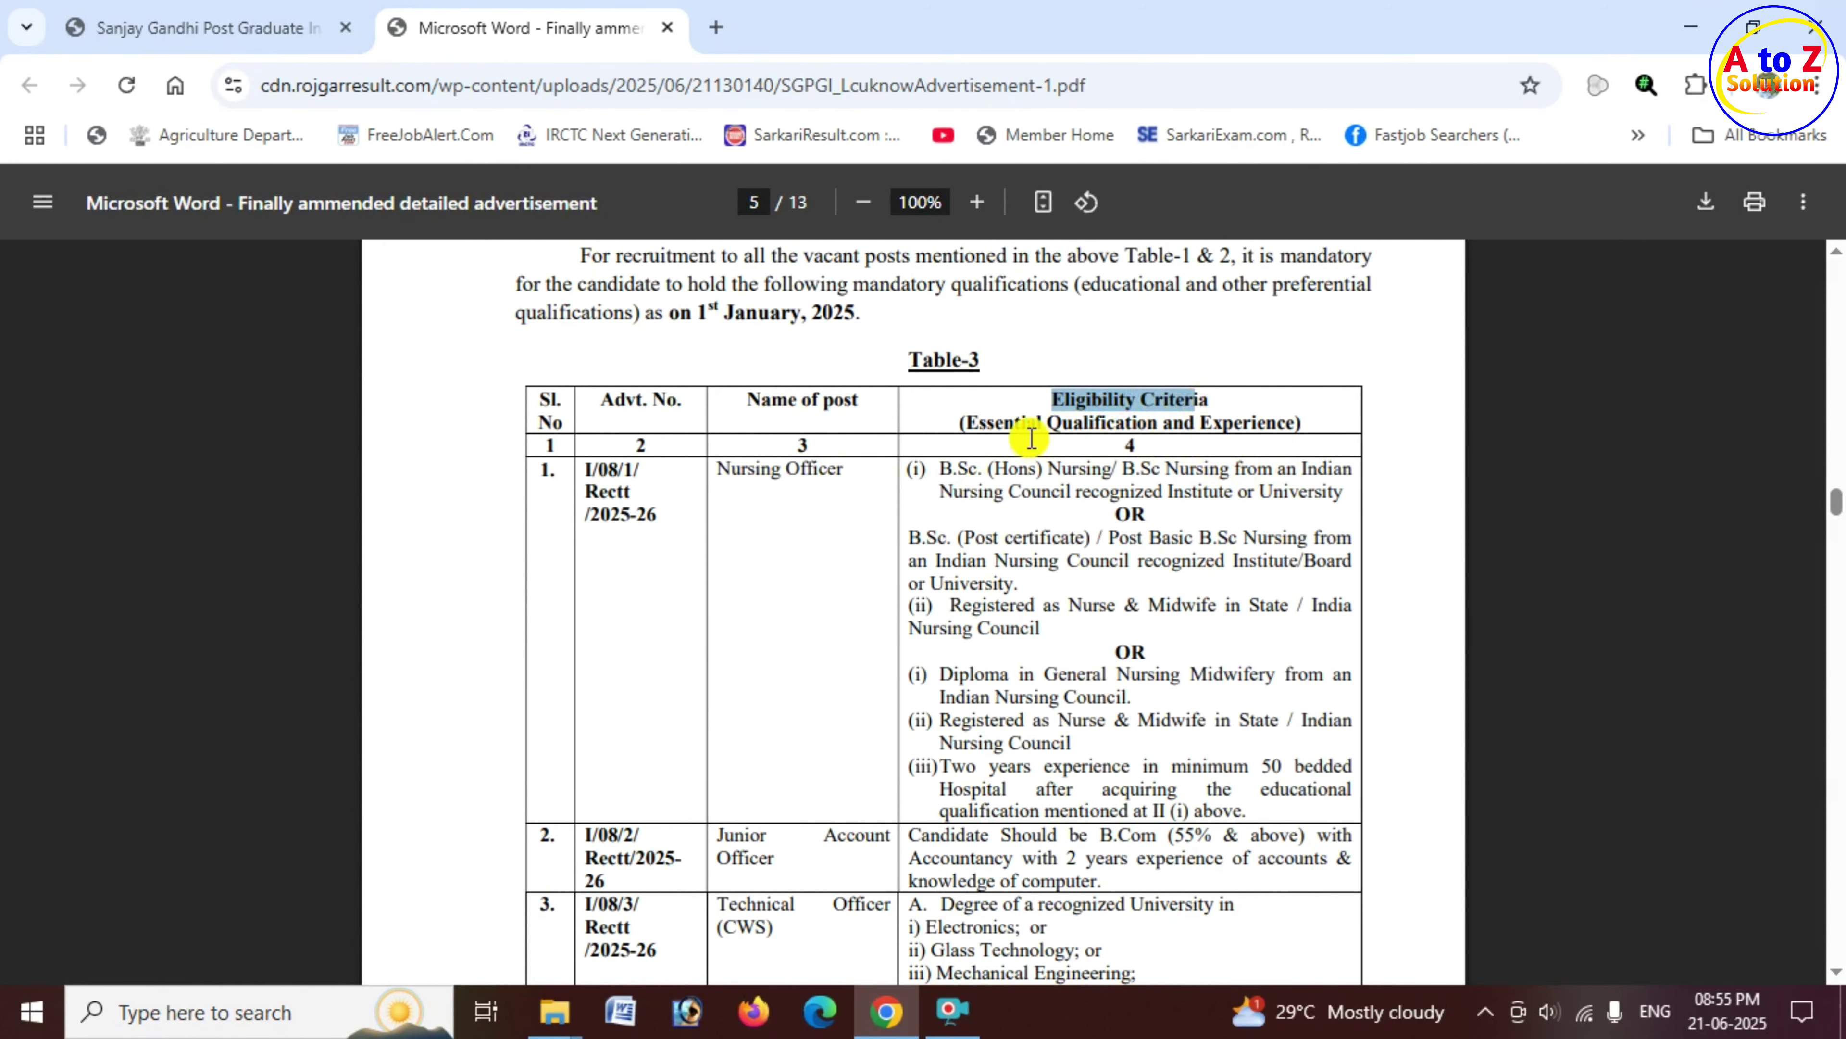
left_click_drag(1029, 422, 1260, 441)
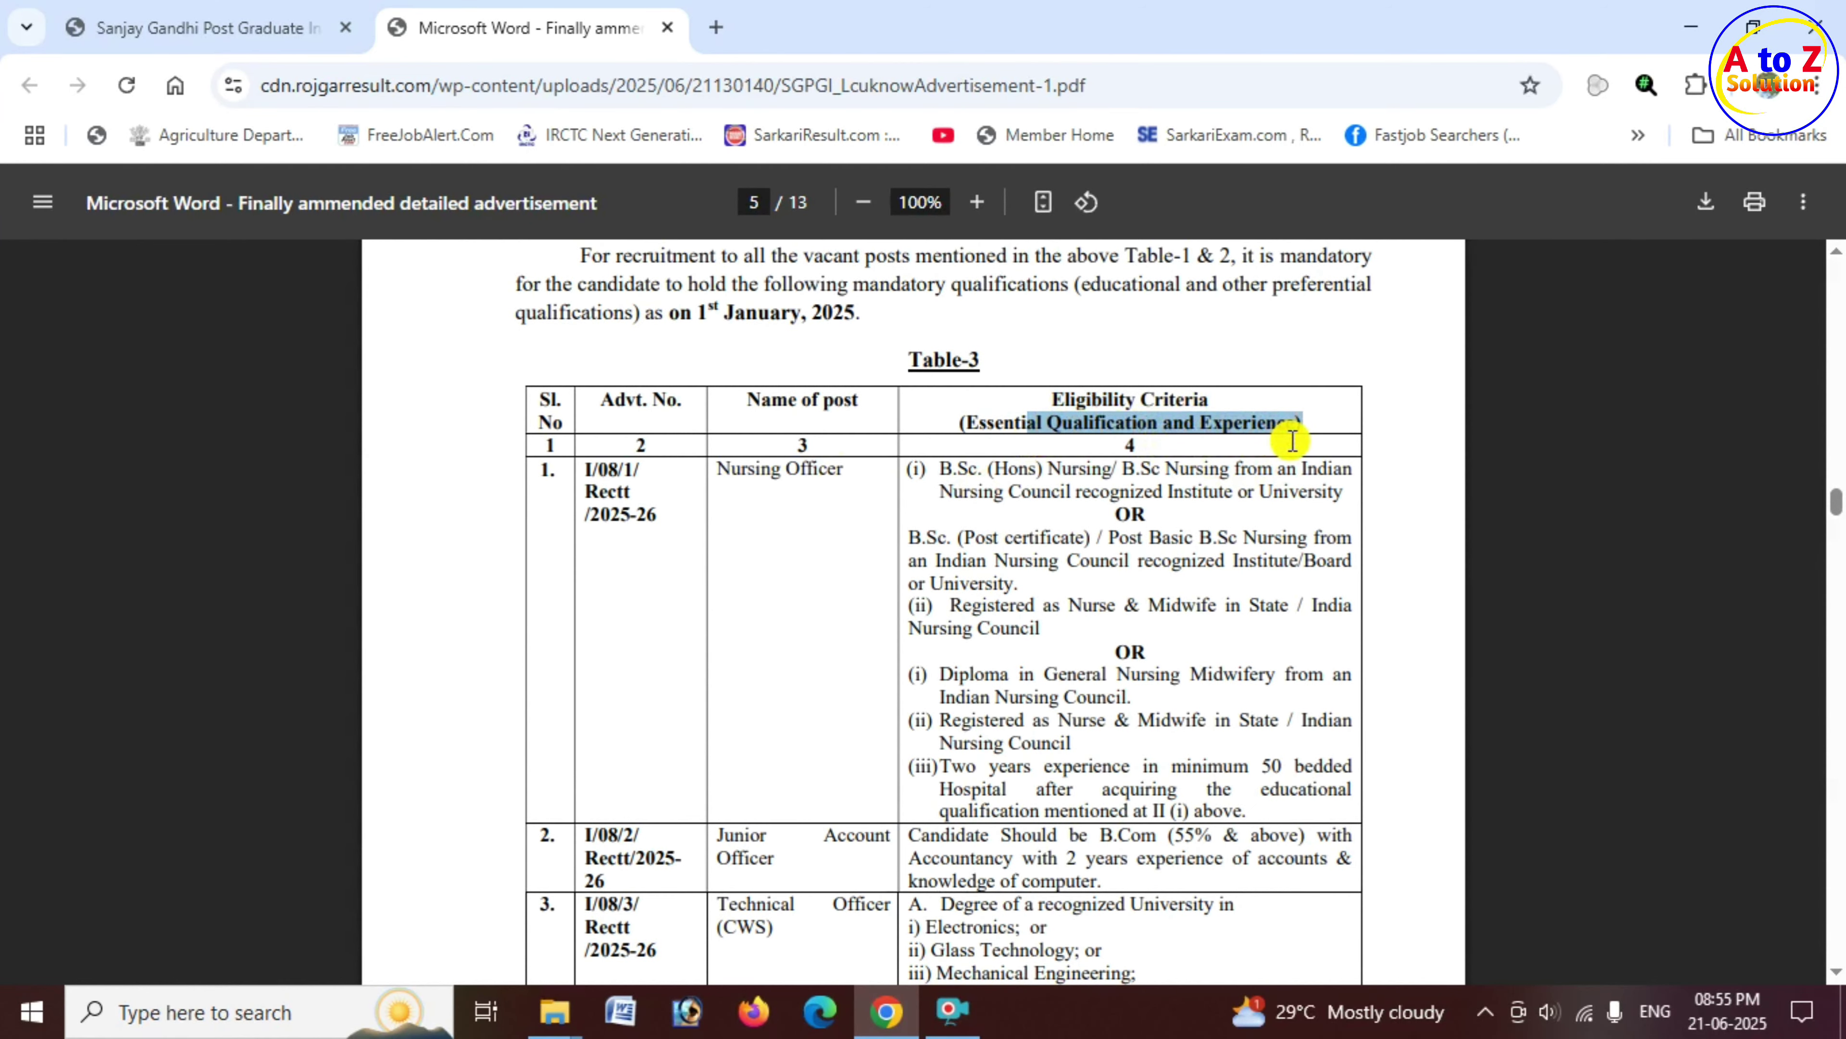
left_click_drag(940, 469, 980, 468)
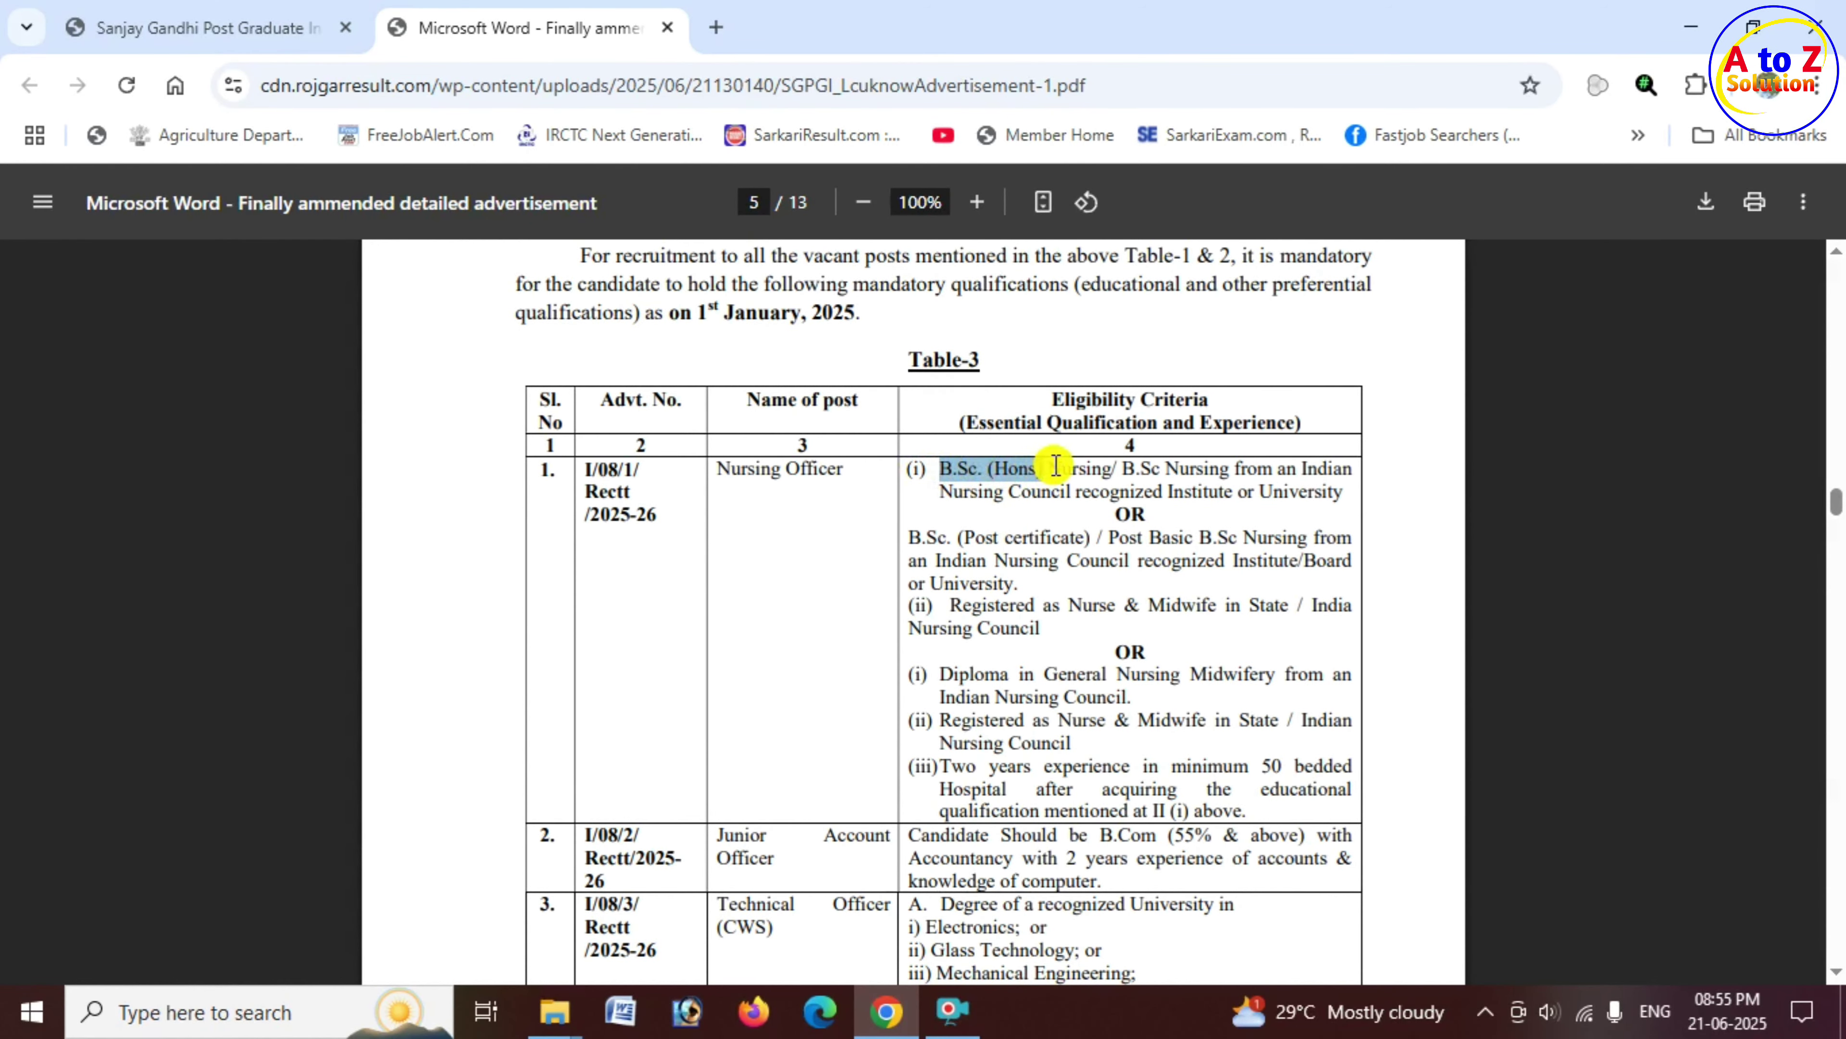
left_click_drag(1121, 471, 1221, 480)
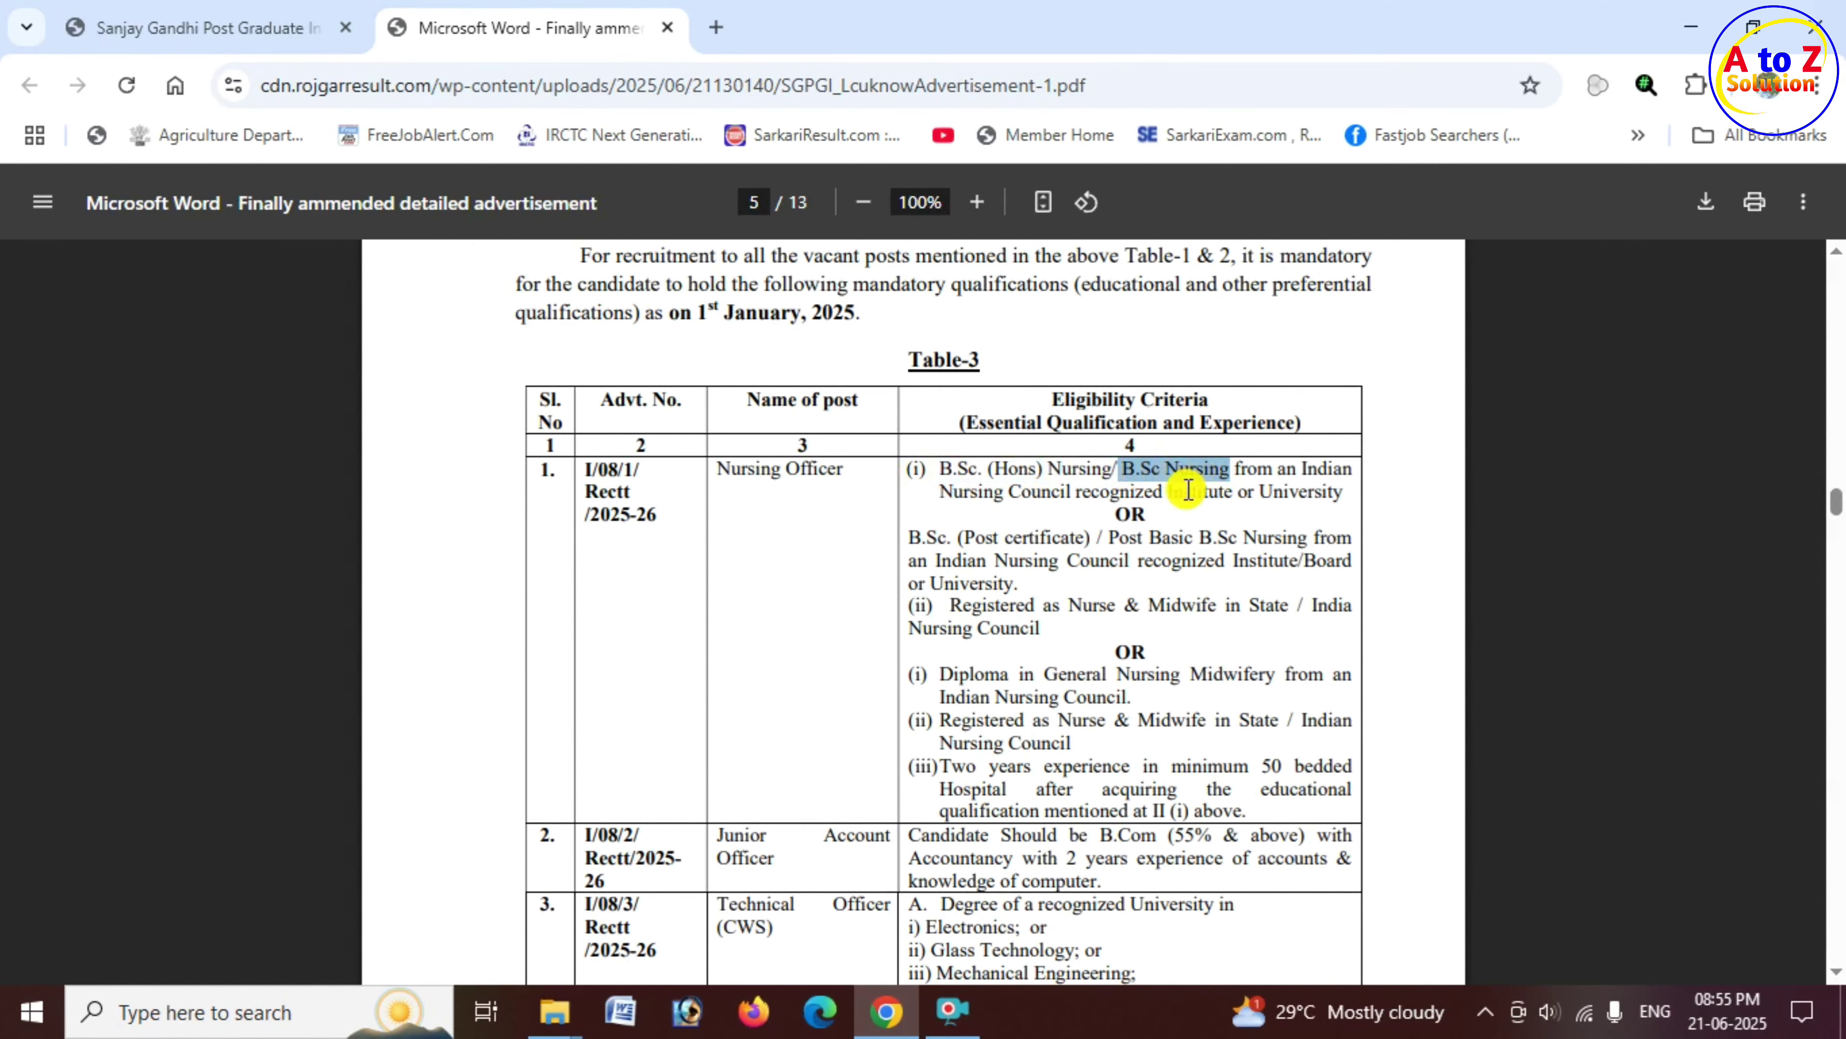
left_click_drag(909, 538, 1088, 539)
Step: Review the Junior Account Officer requirements: B.Com with 55% and above plus accountancy experience
scroll(1051, 553, "down", 4)
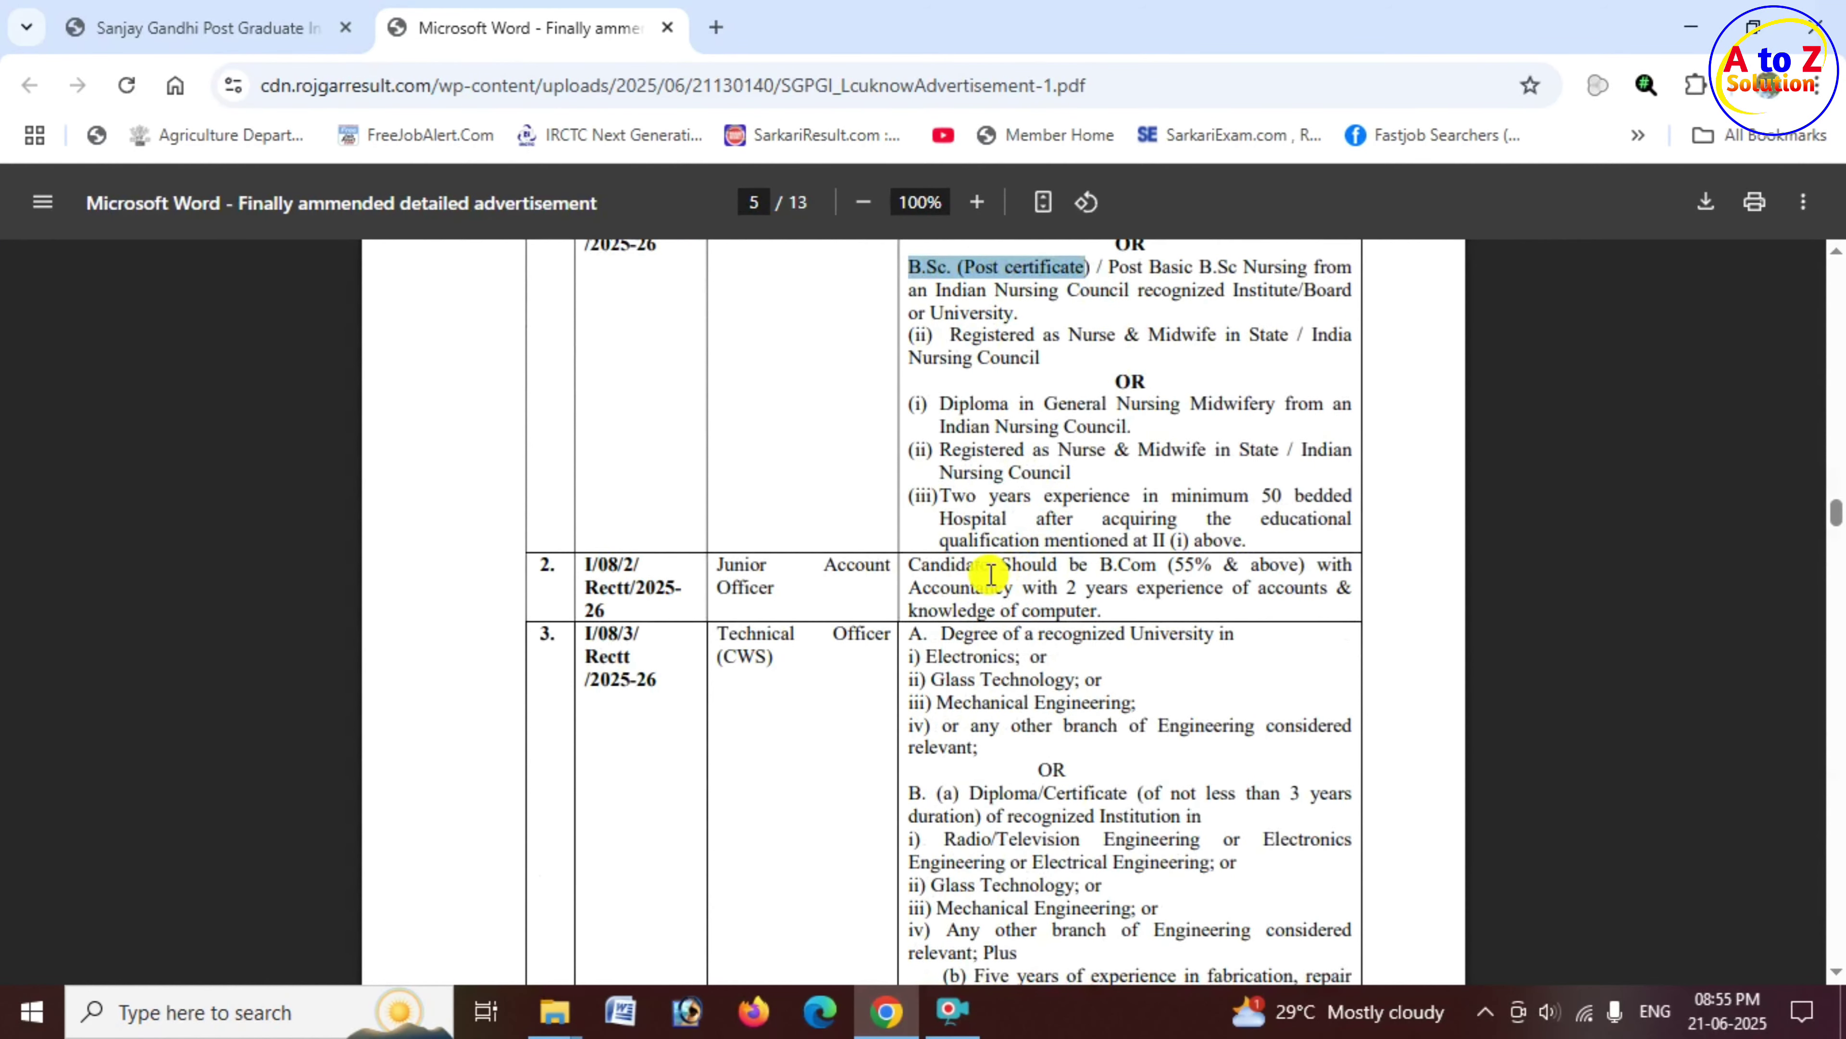
left_click_drag(717, 564, 926, 566)
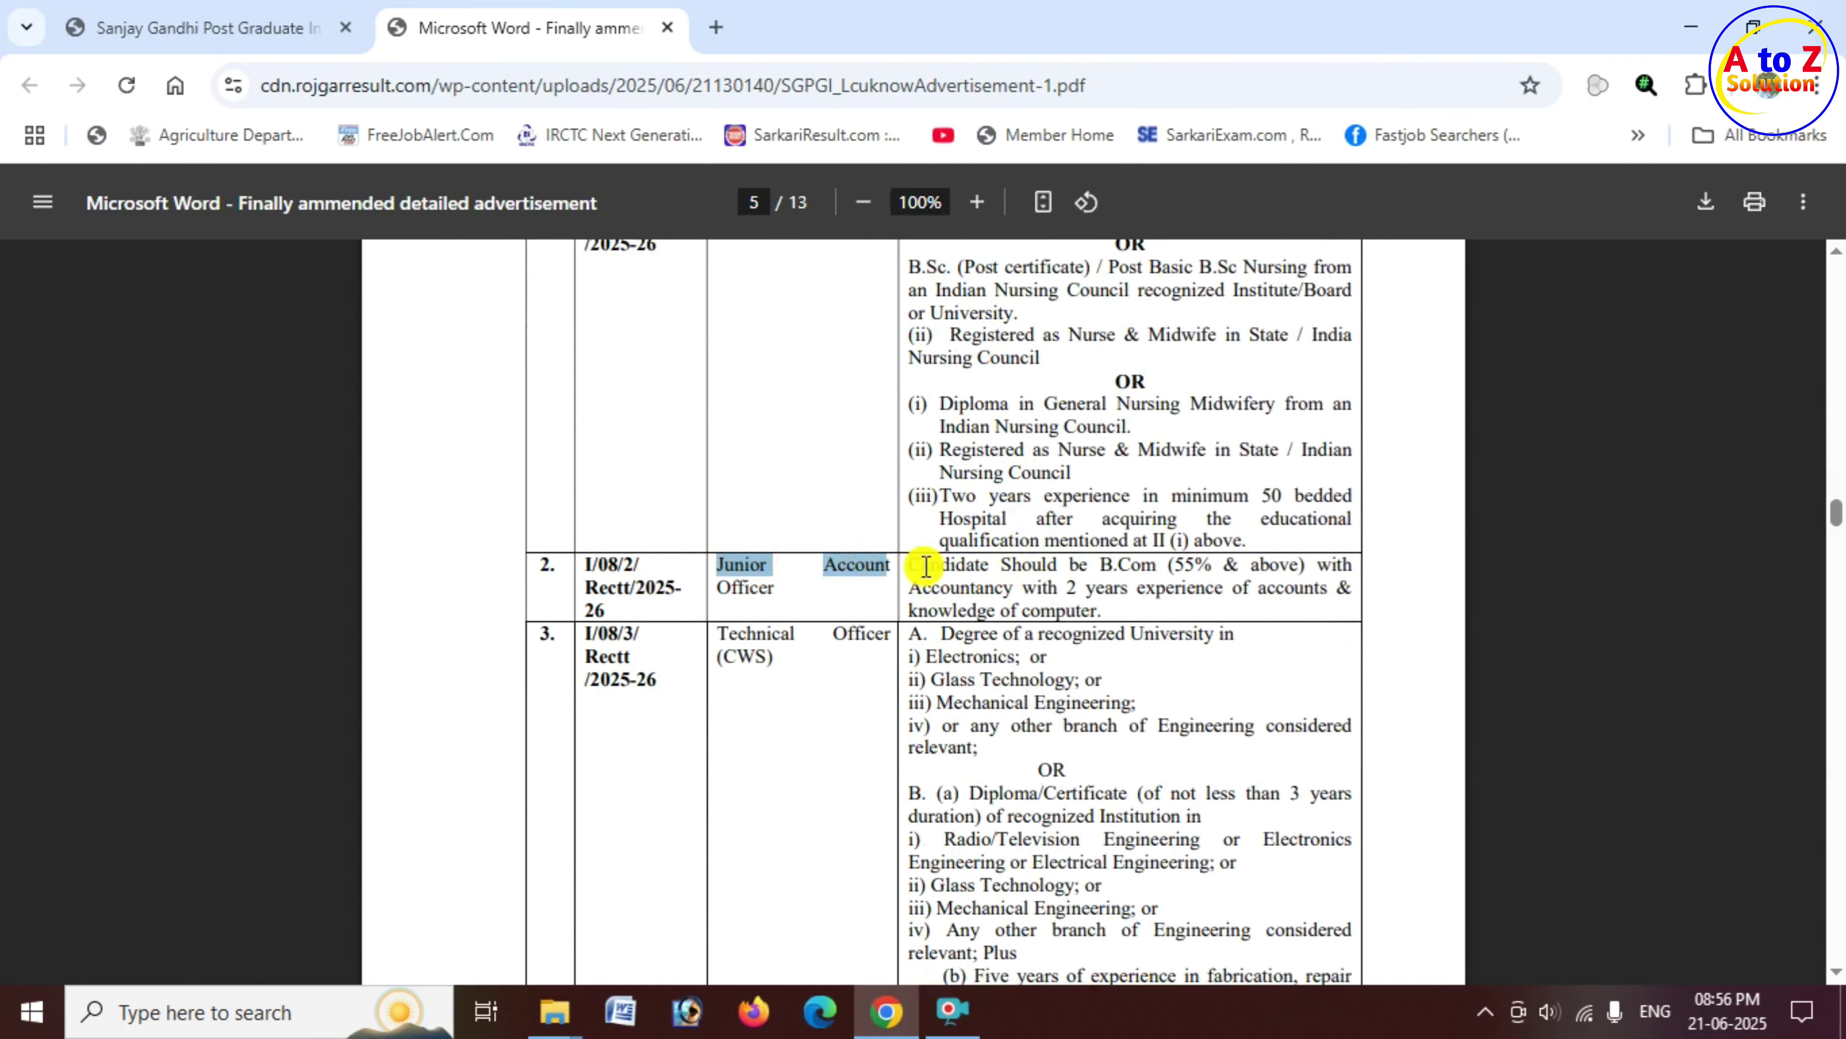
left_click(915, 568)
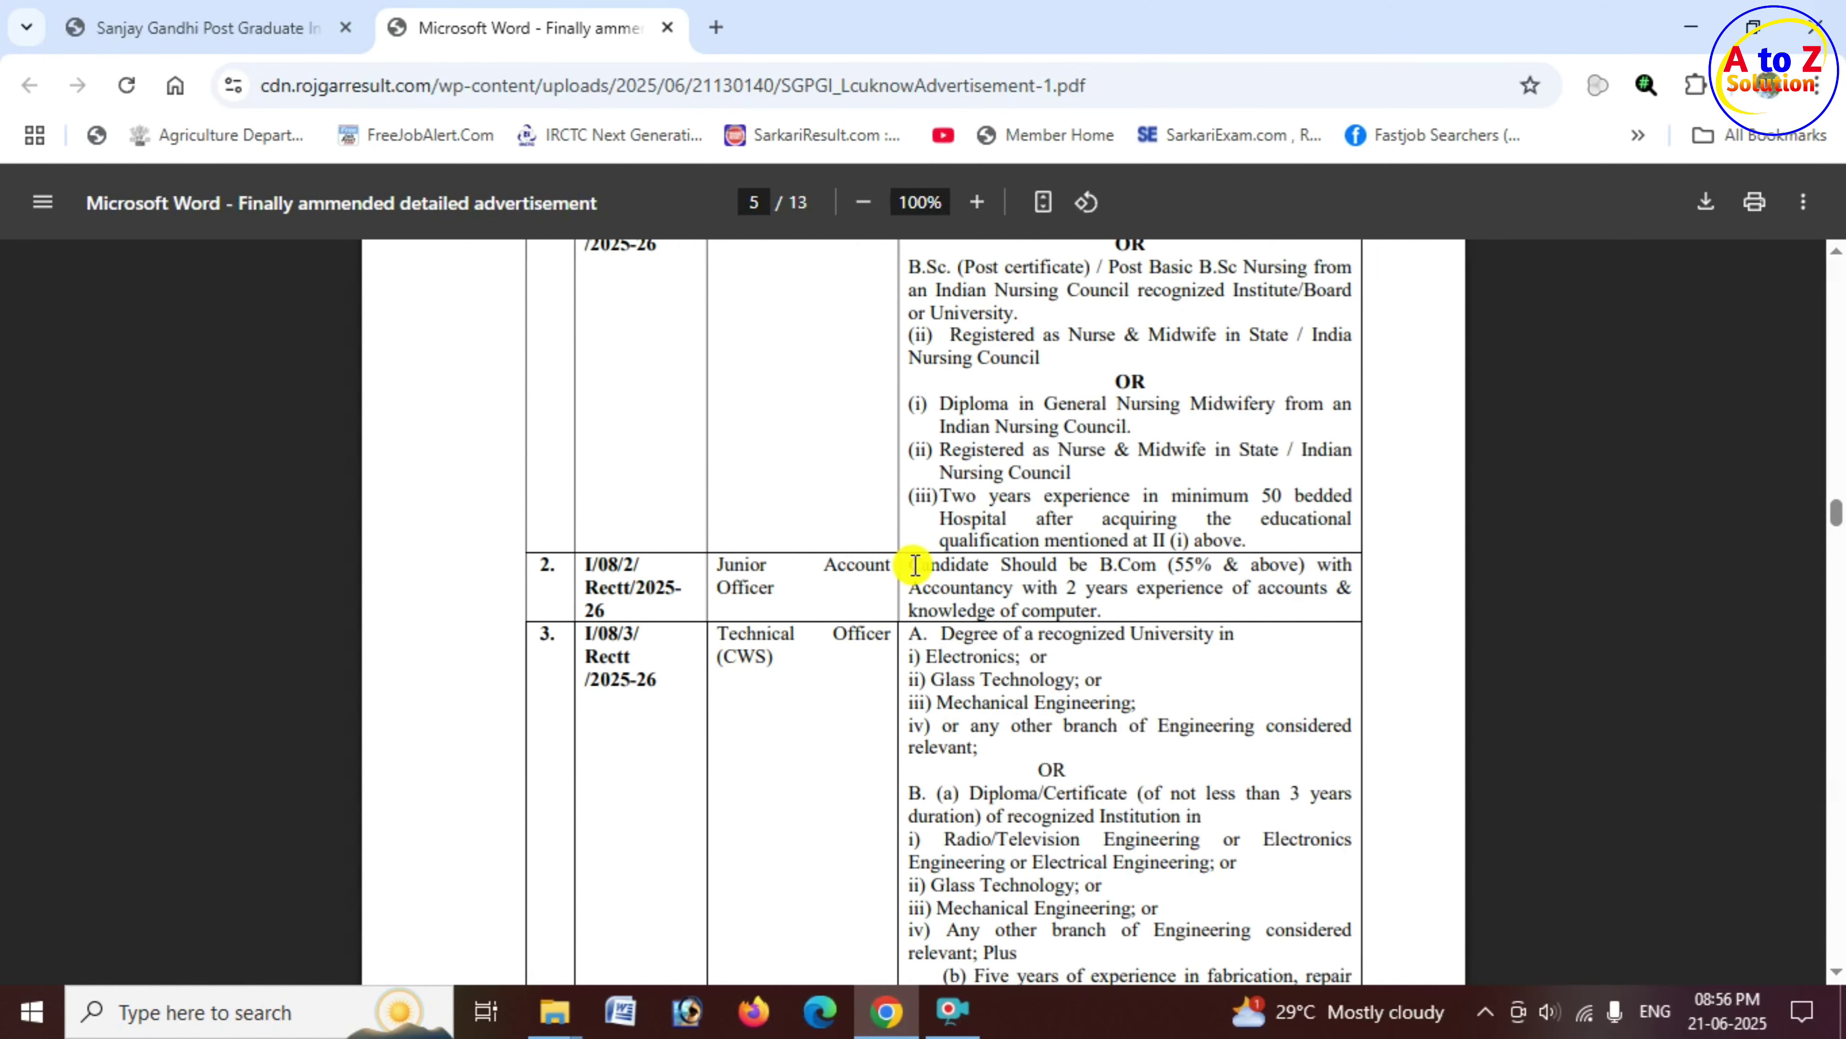
left_click_drag(915, 566, 1316, 568)
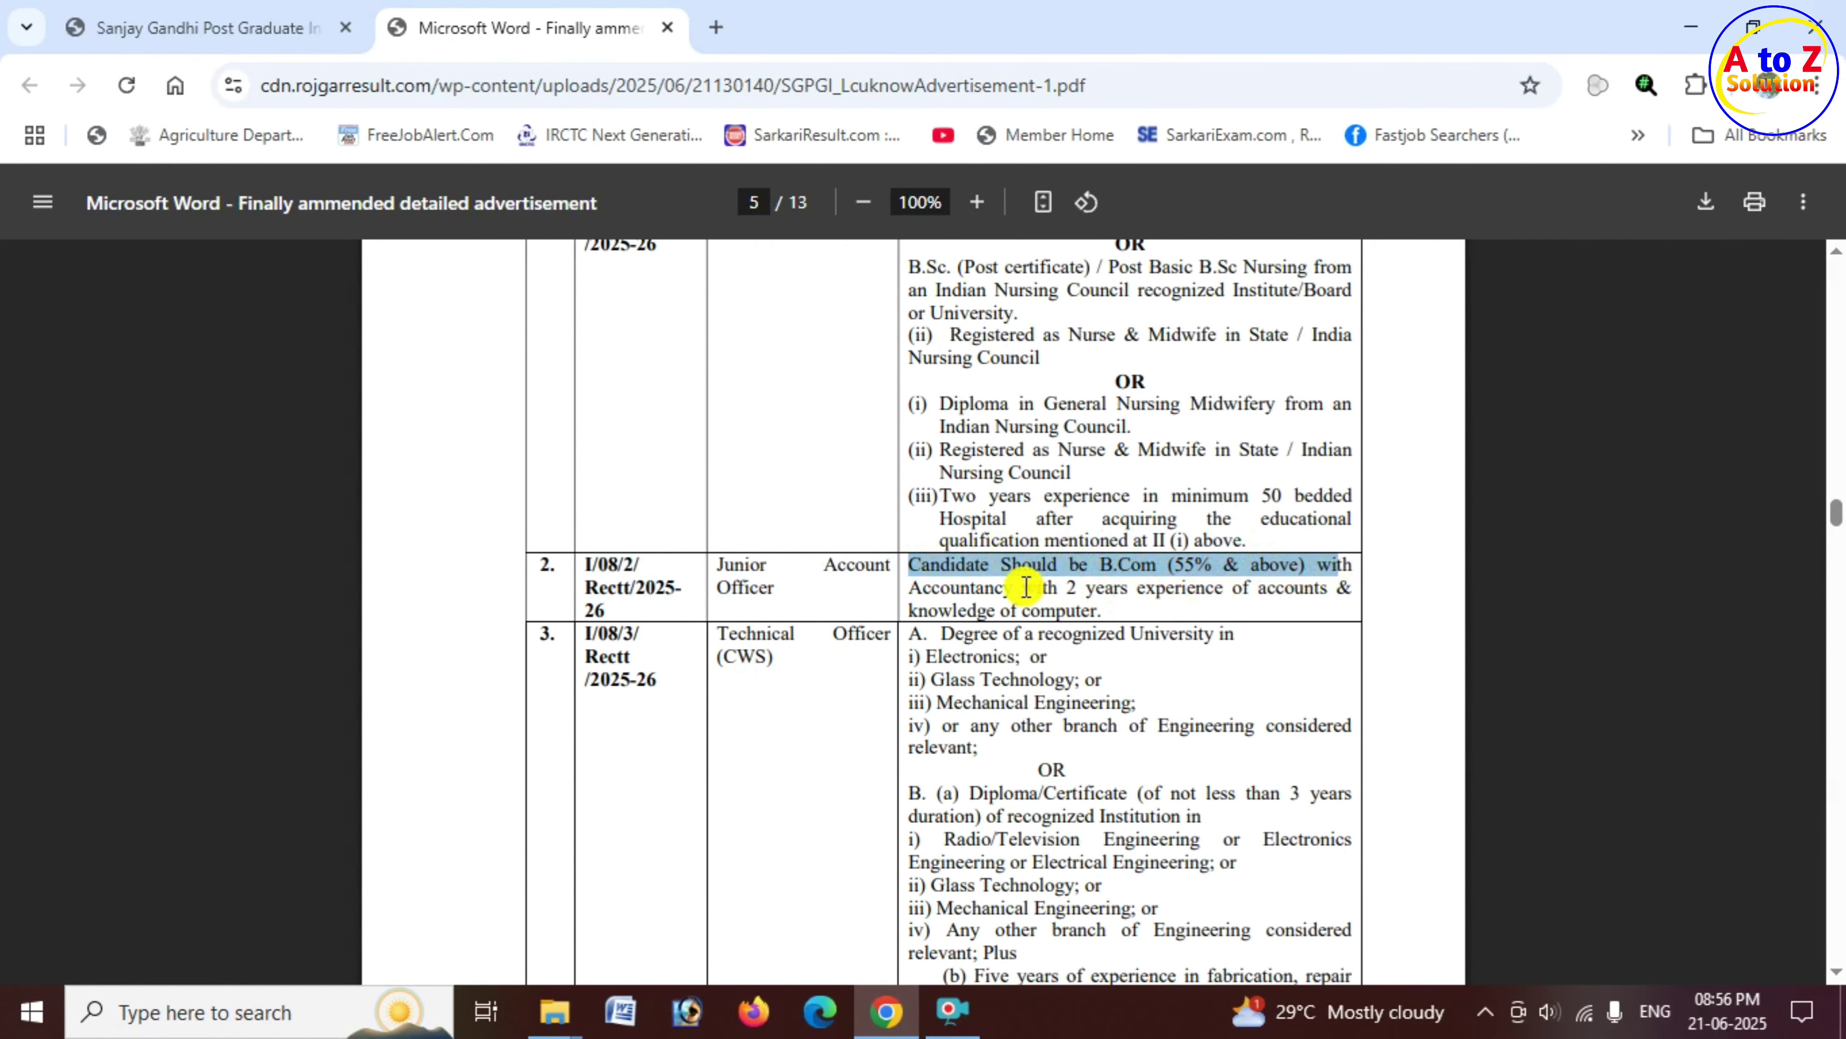
left_click_drag(1022, 588, 1110, 612)
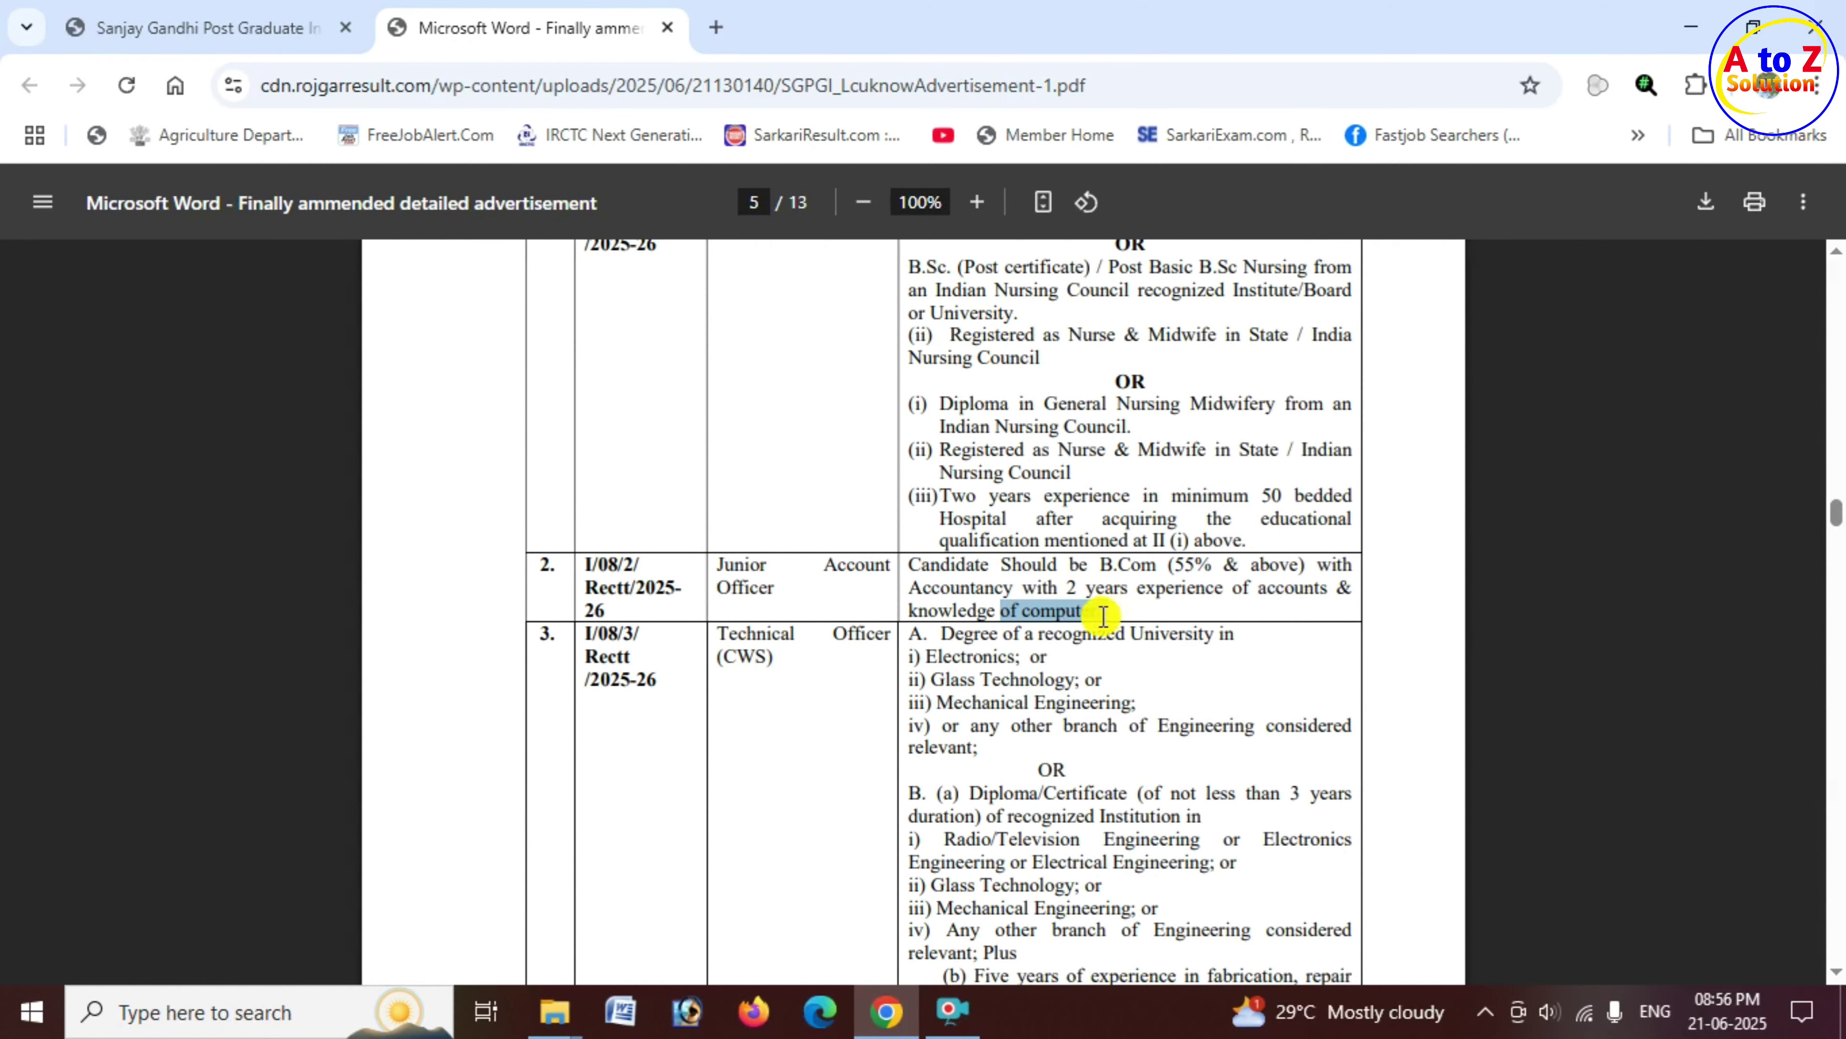
left_click_drag(1063, 588, 931, 589)
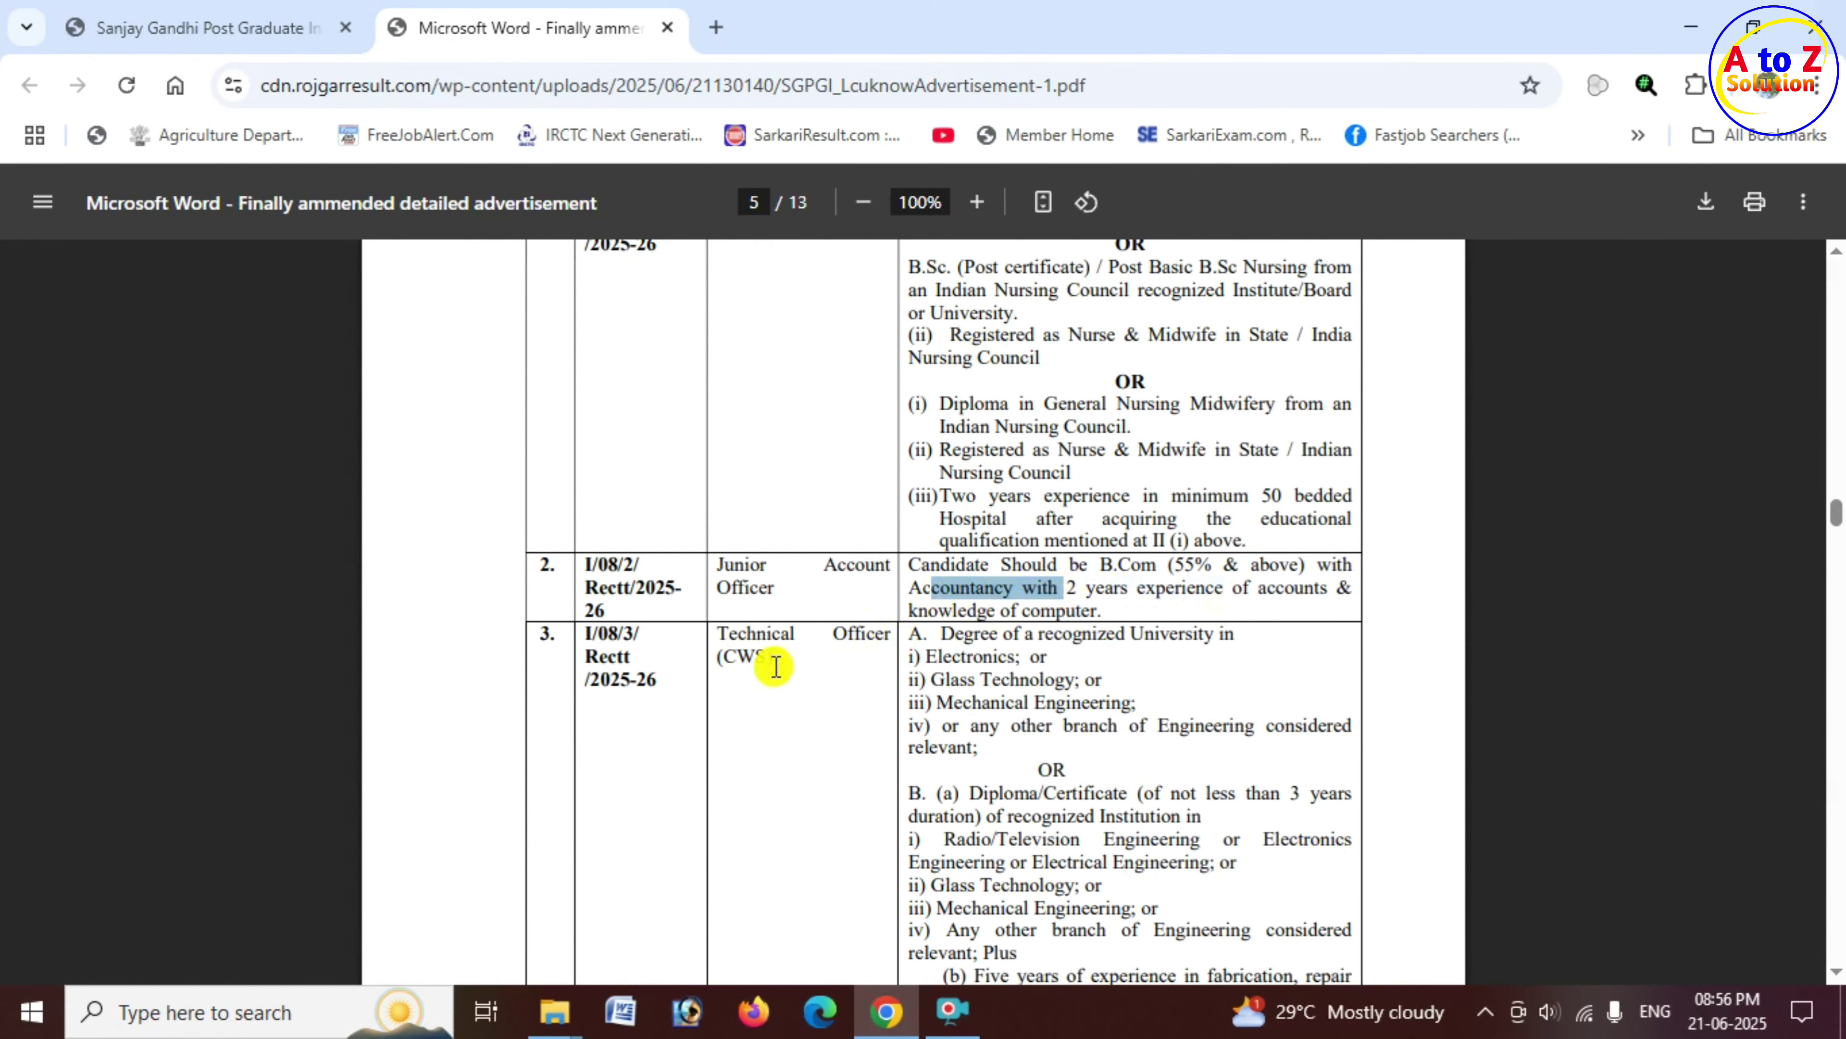
Step: Review the Technical Officer (CWS) Electronics and Mechanical degree branches, then the Store Keeper post
left_click_drag(719, 633, 1224, 638)
left_click_drag(943, 656, 1102, 680)
left_click(942, 705)
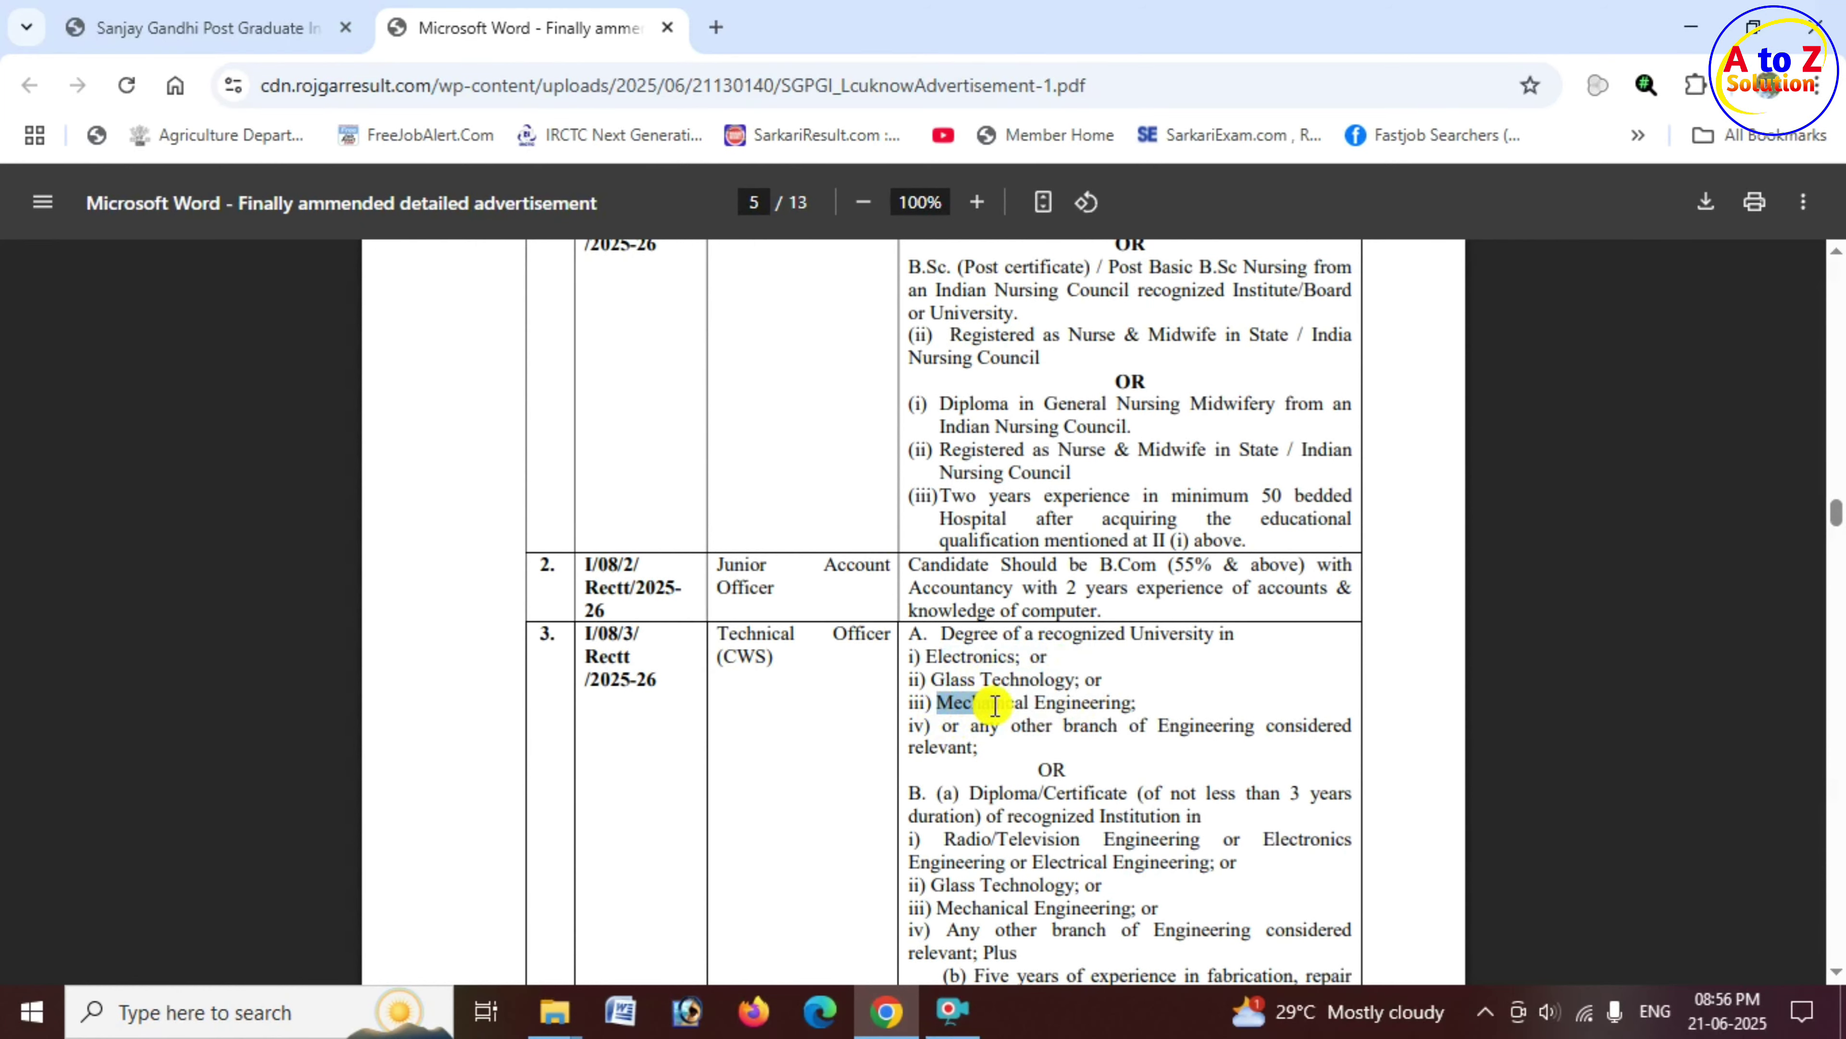
left_click_drag(995, 705, 1112, 704)
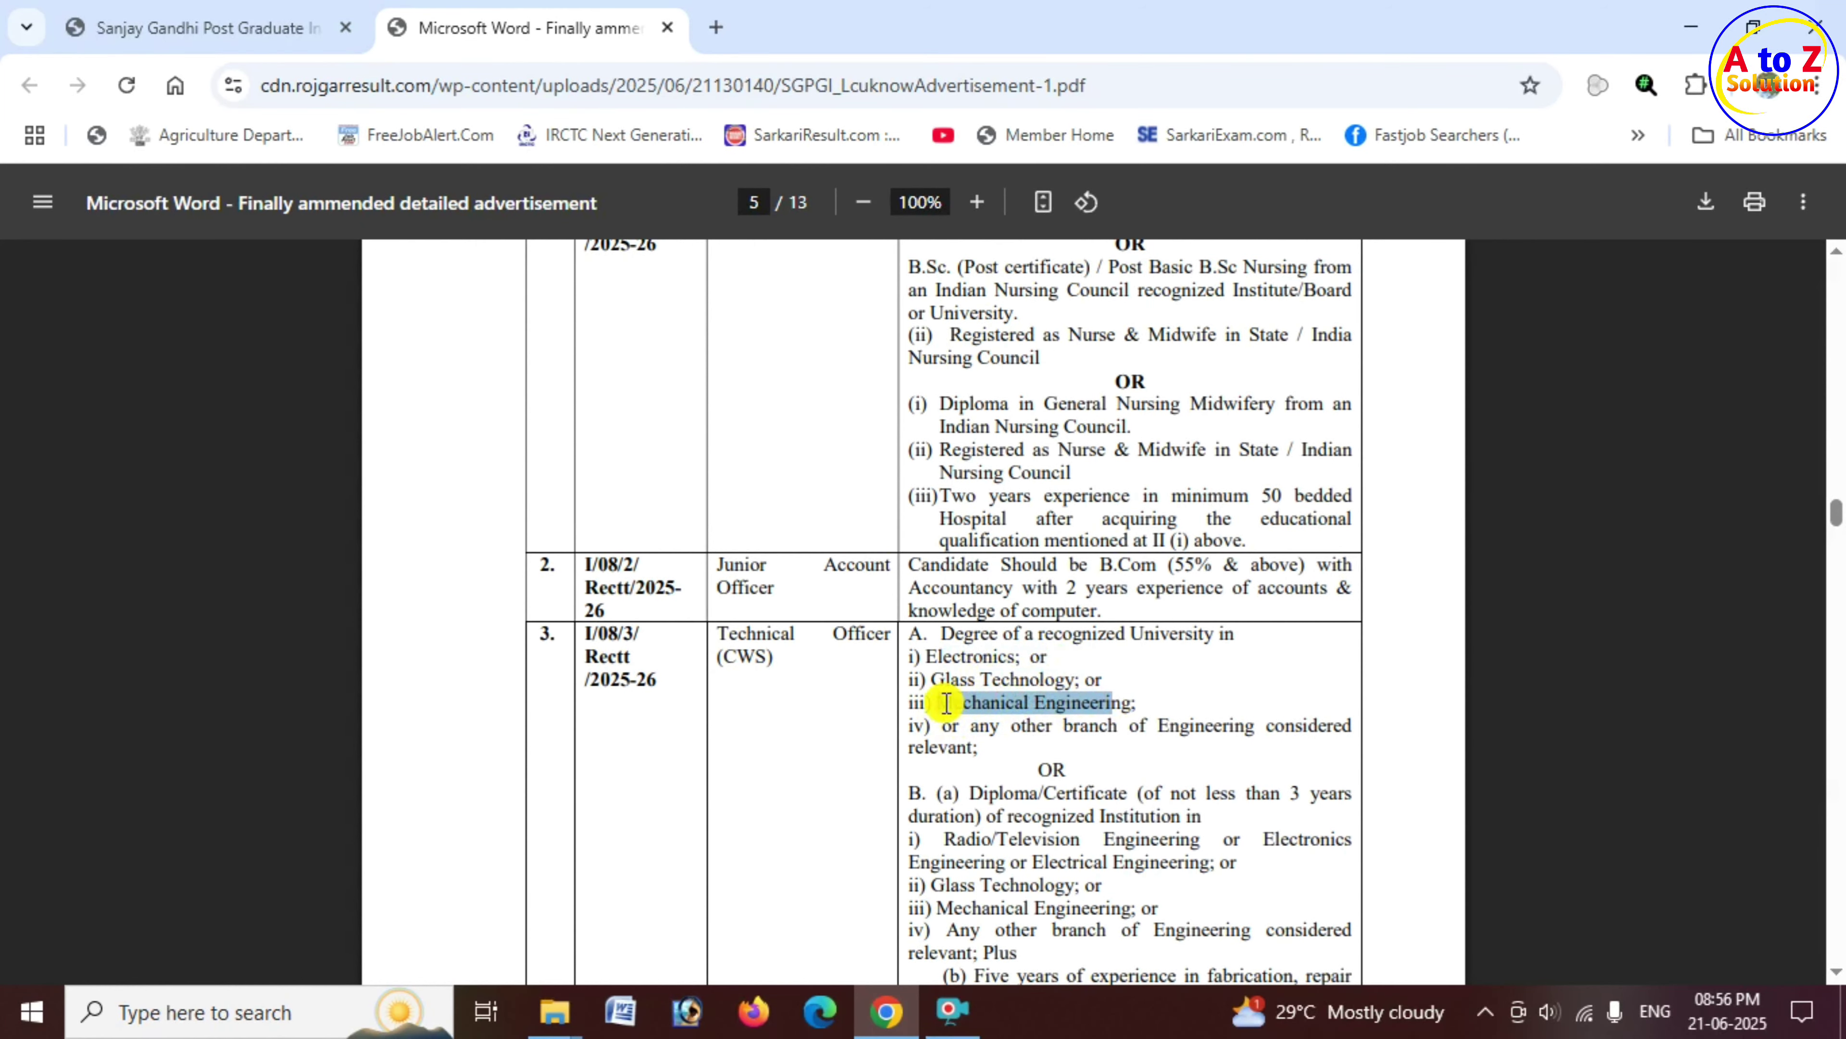
left_click_drag(1042, 634, 1134, 634)
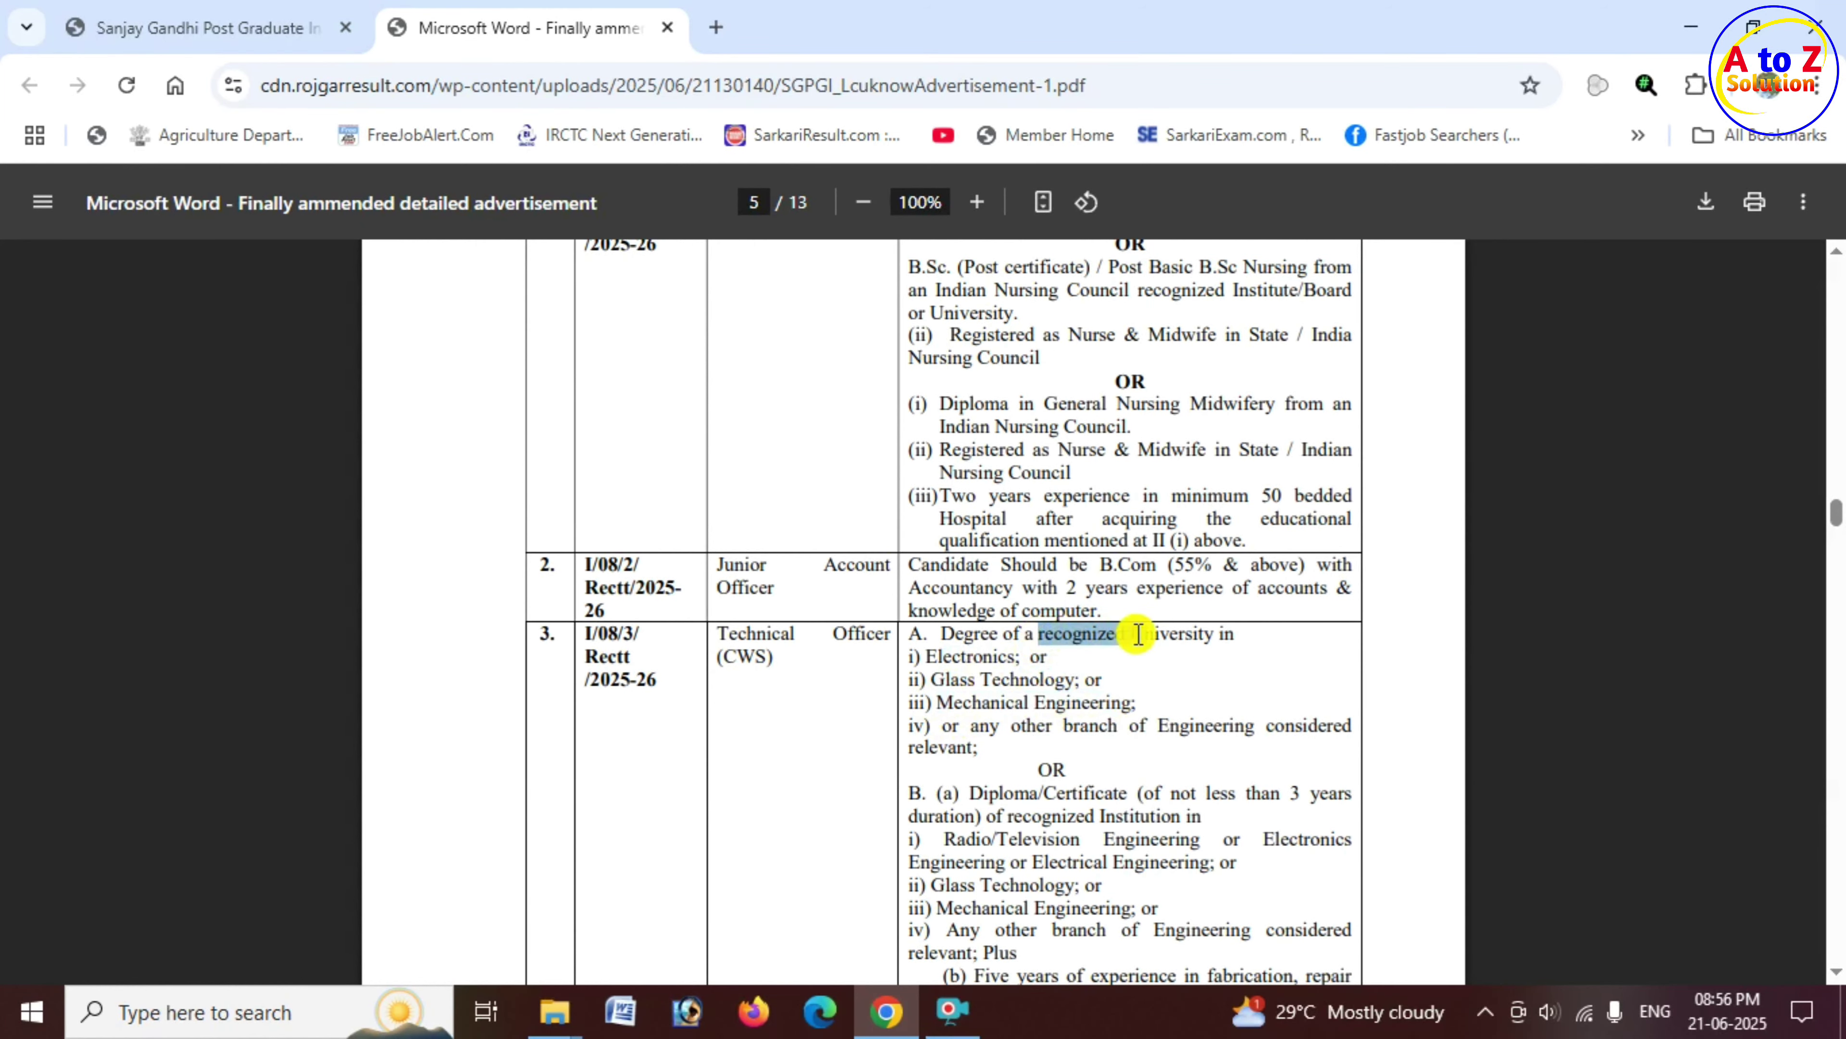
scroll(960, 784, "down", 8)
left_click_drag(720, 579, 1180, 580)
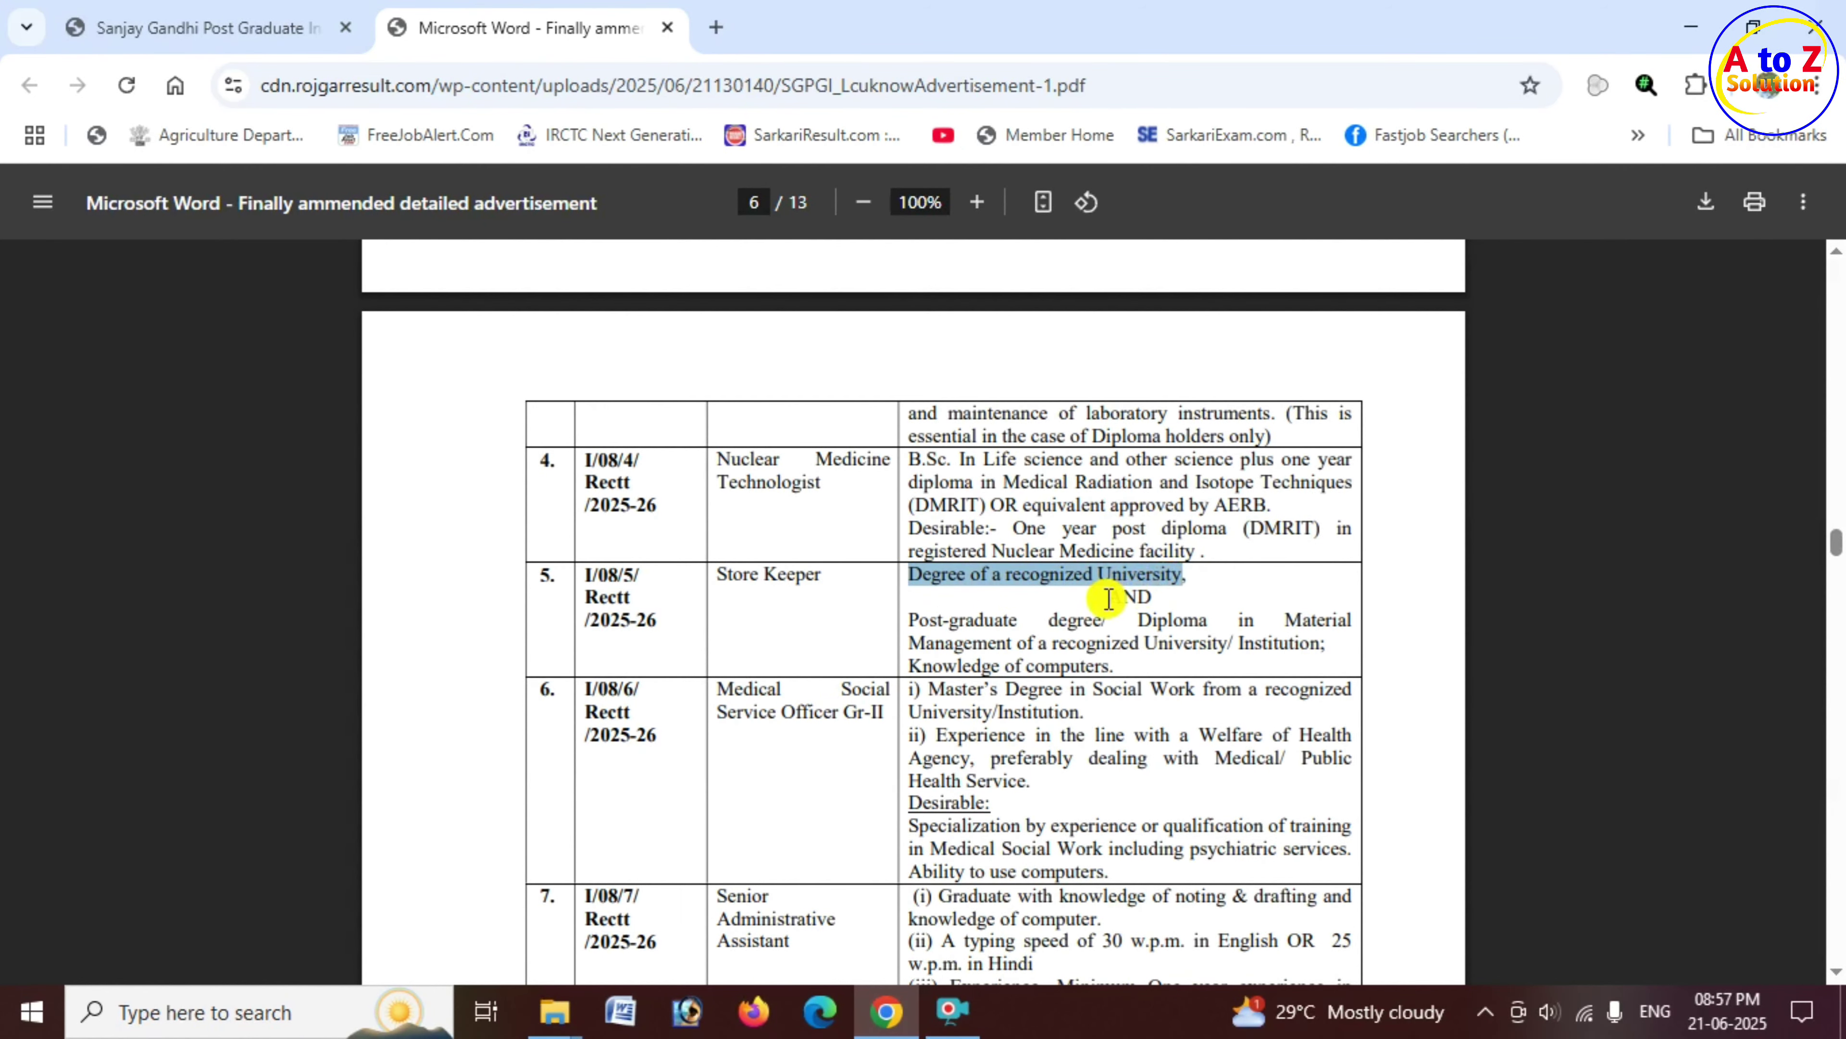
left_click_drag(912, 622, 1266, 623)
left_click_drag(973, 644, 1091, 668)
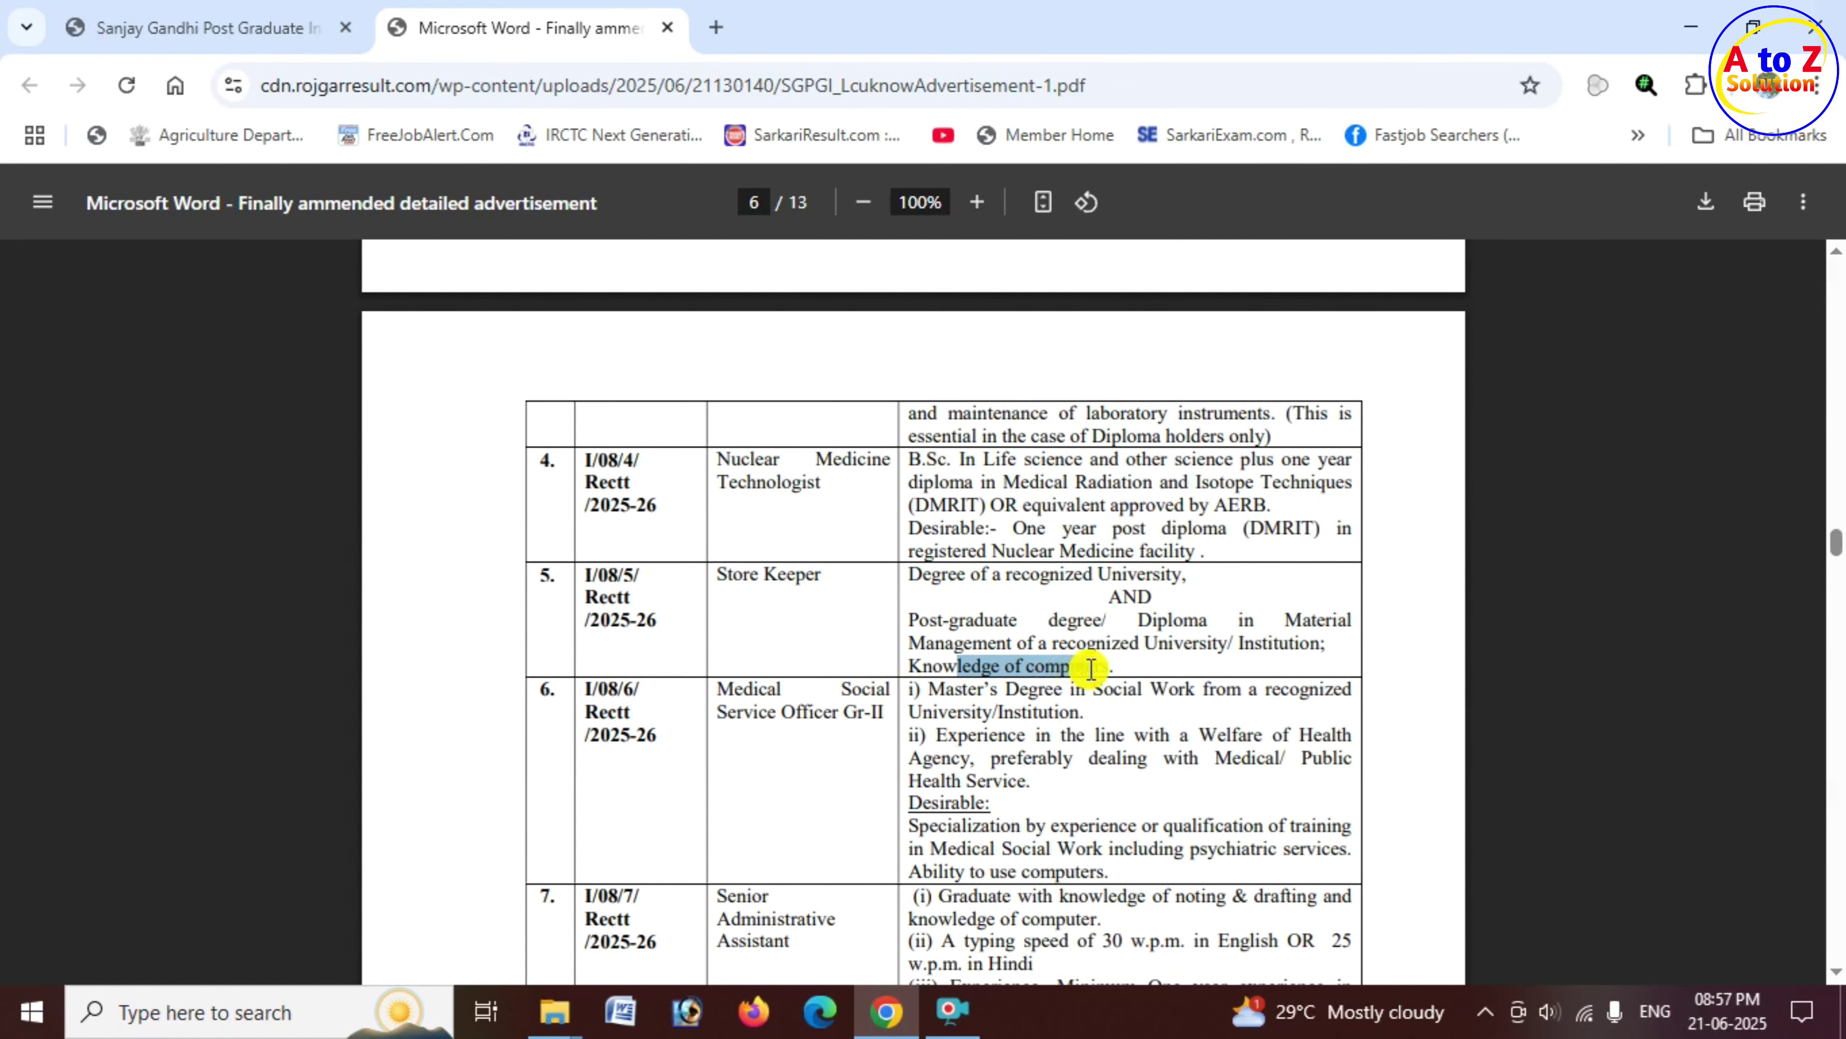
scroll(902, 684, "down", 3)
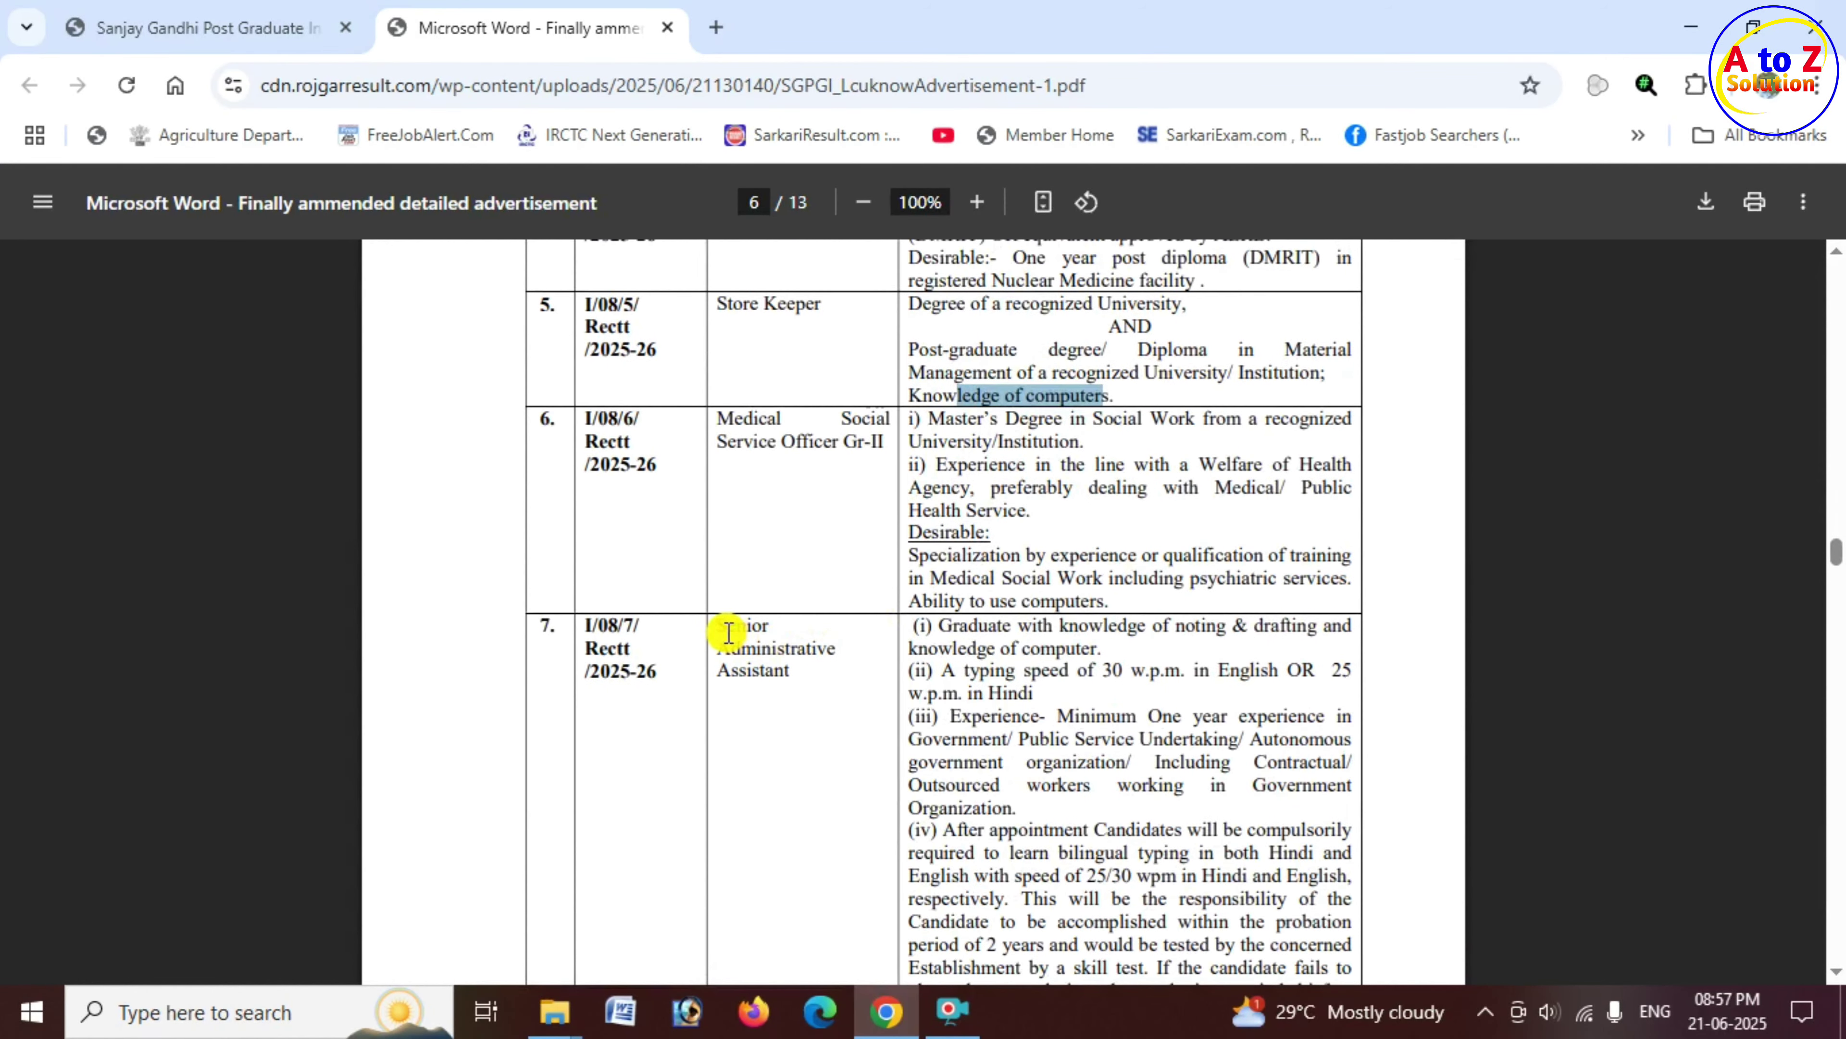
left_click_drag(718, 625, 879, 640)
left_click_drag(1012, 647, 1156, 709)
scroll(772, 718, "down", 5)
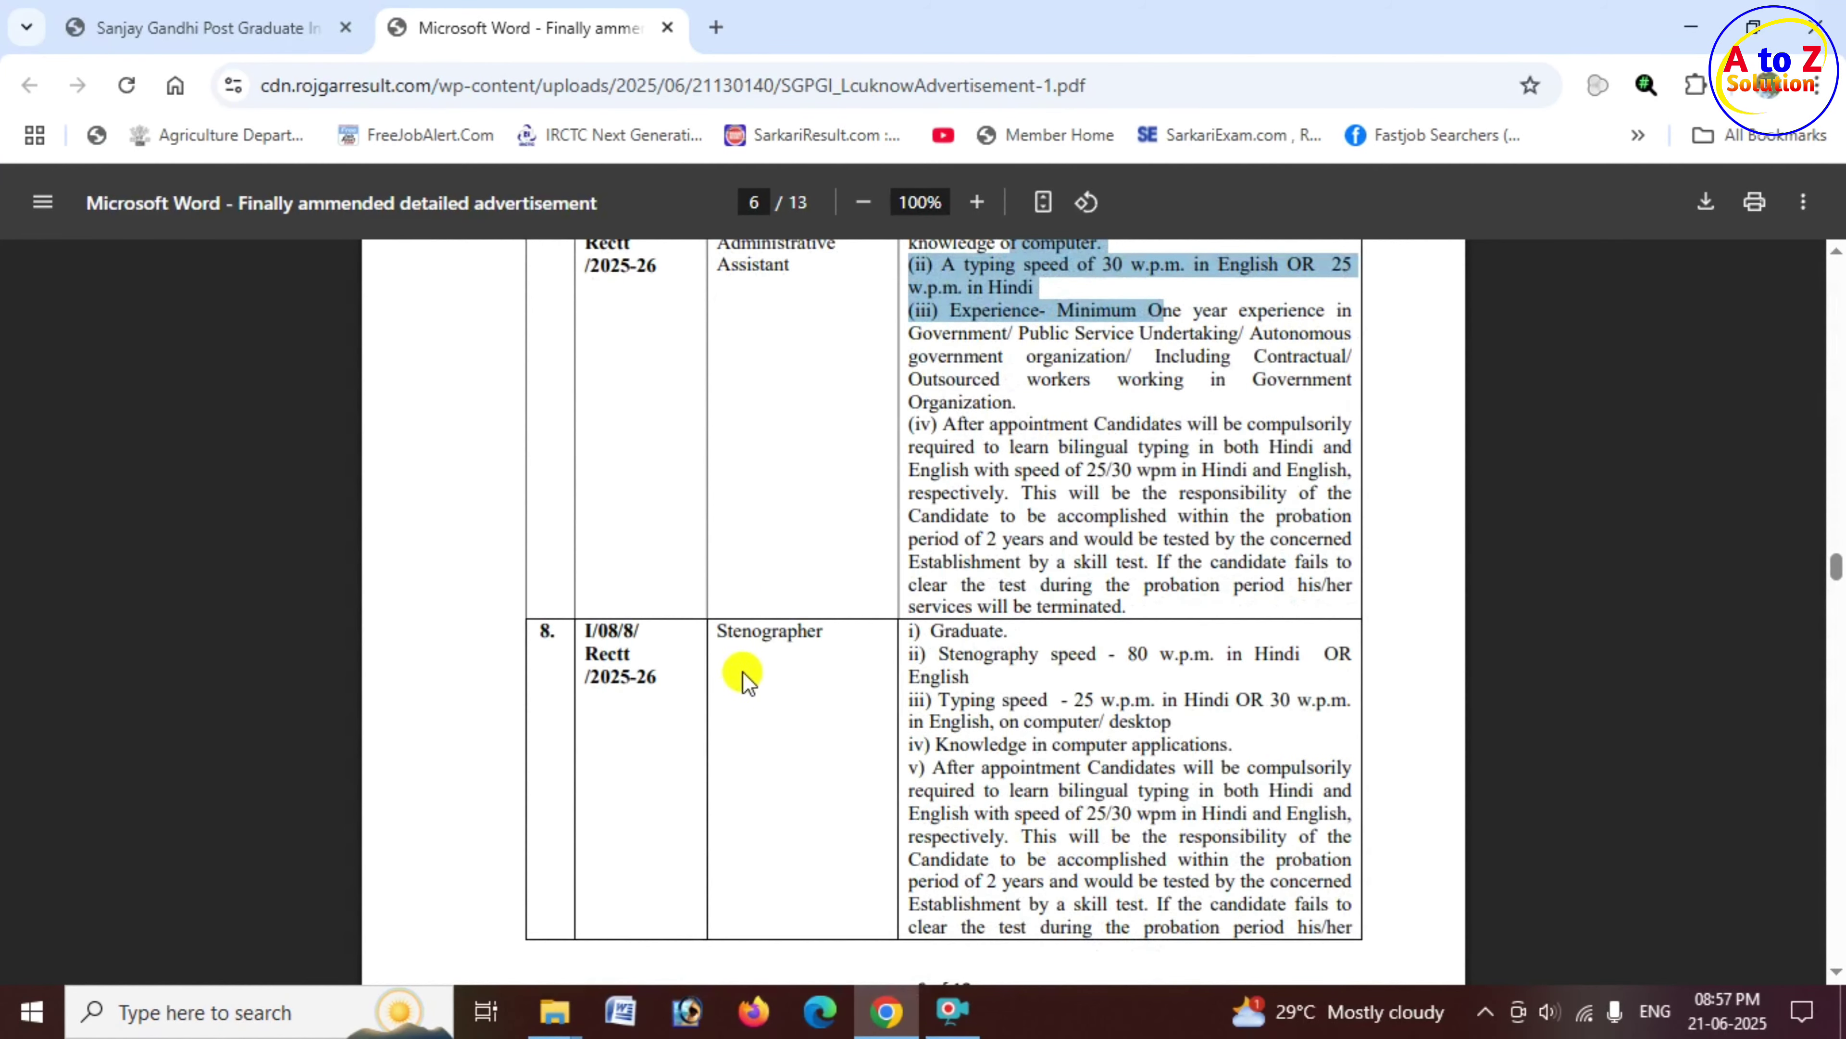
left_click_drag(722, 635, 1167, 659)
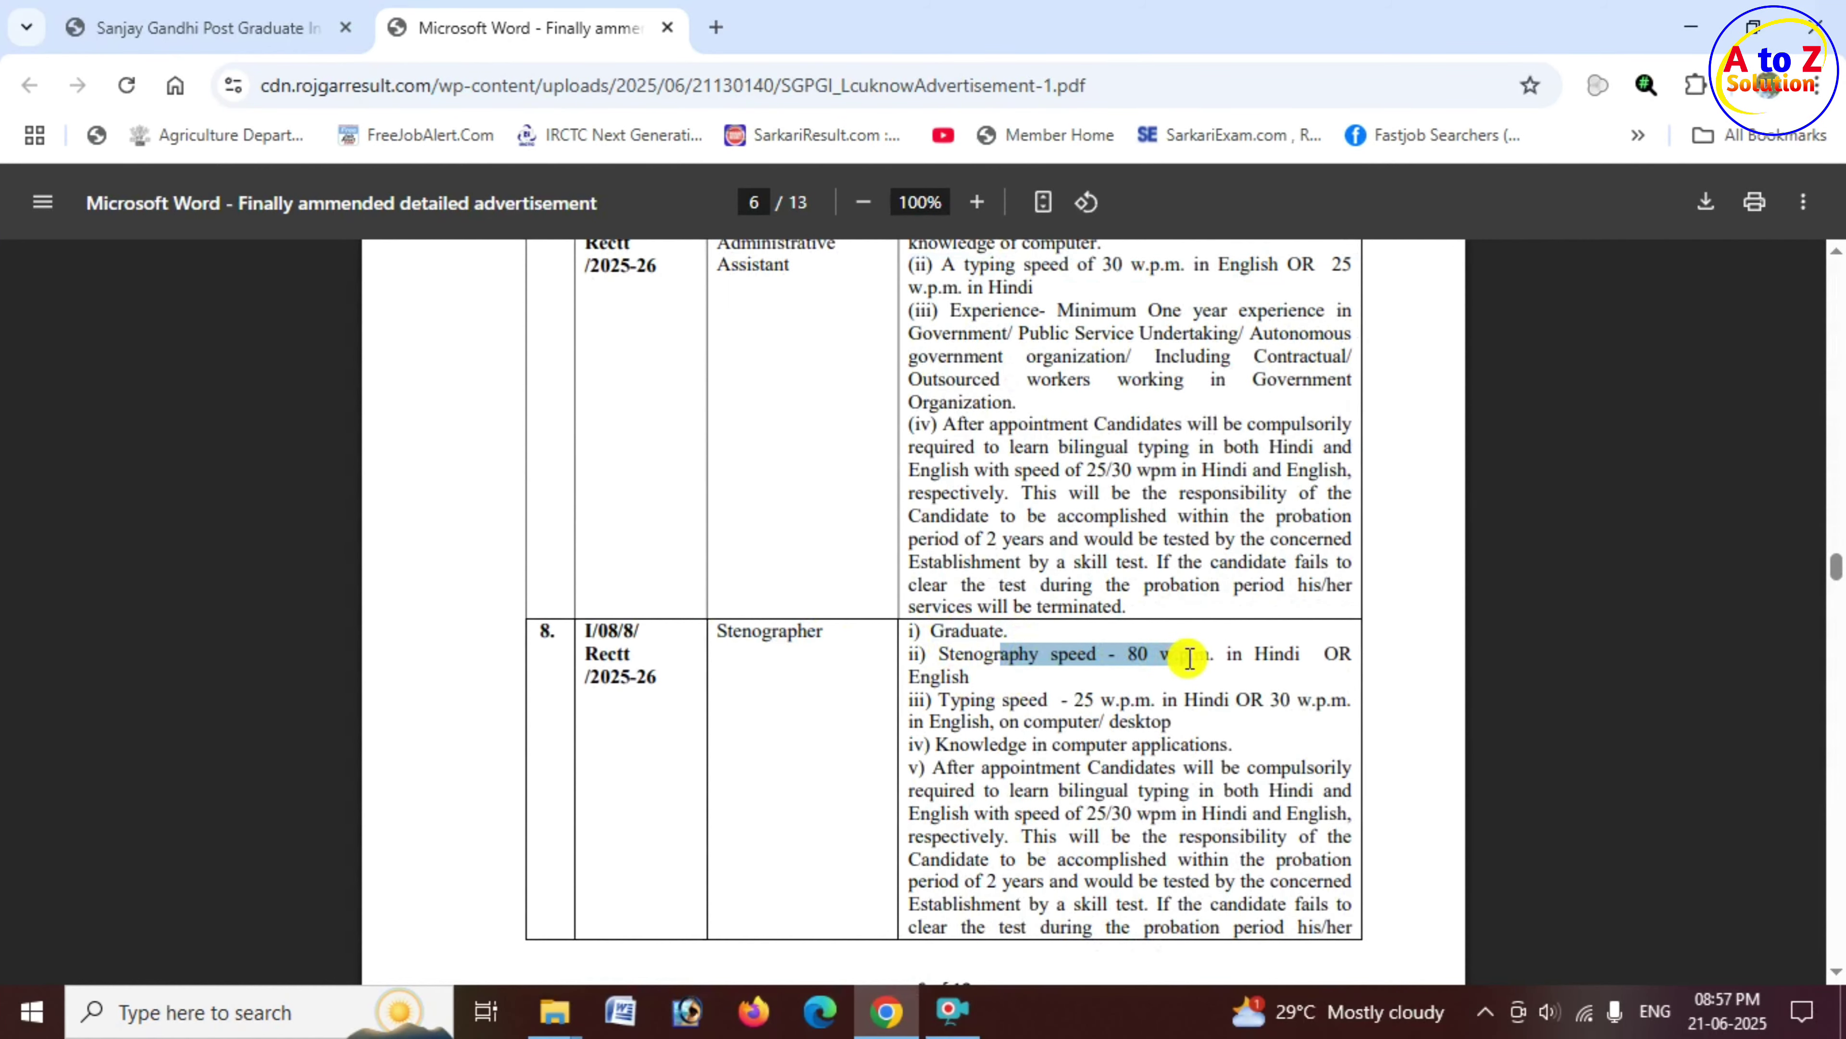
scroll(785, 662, "down", 9)
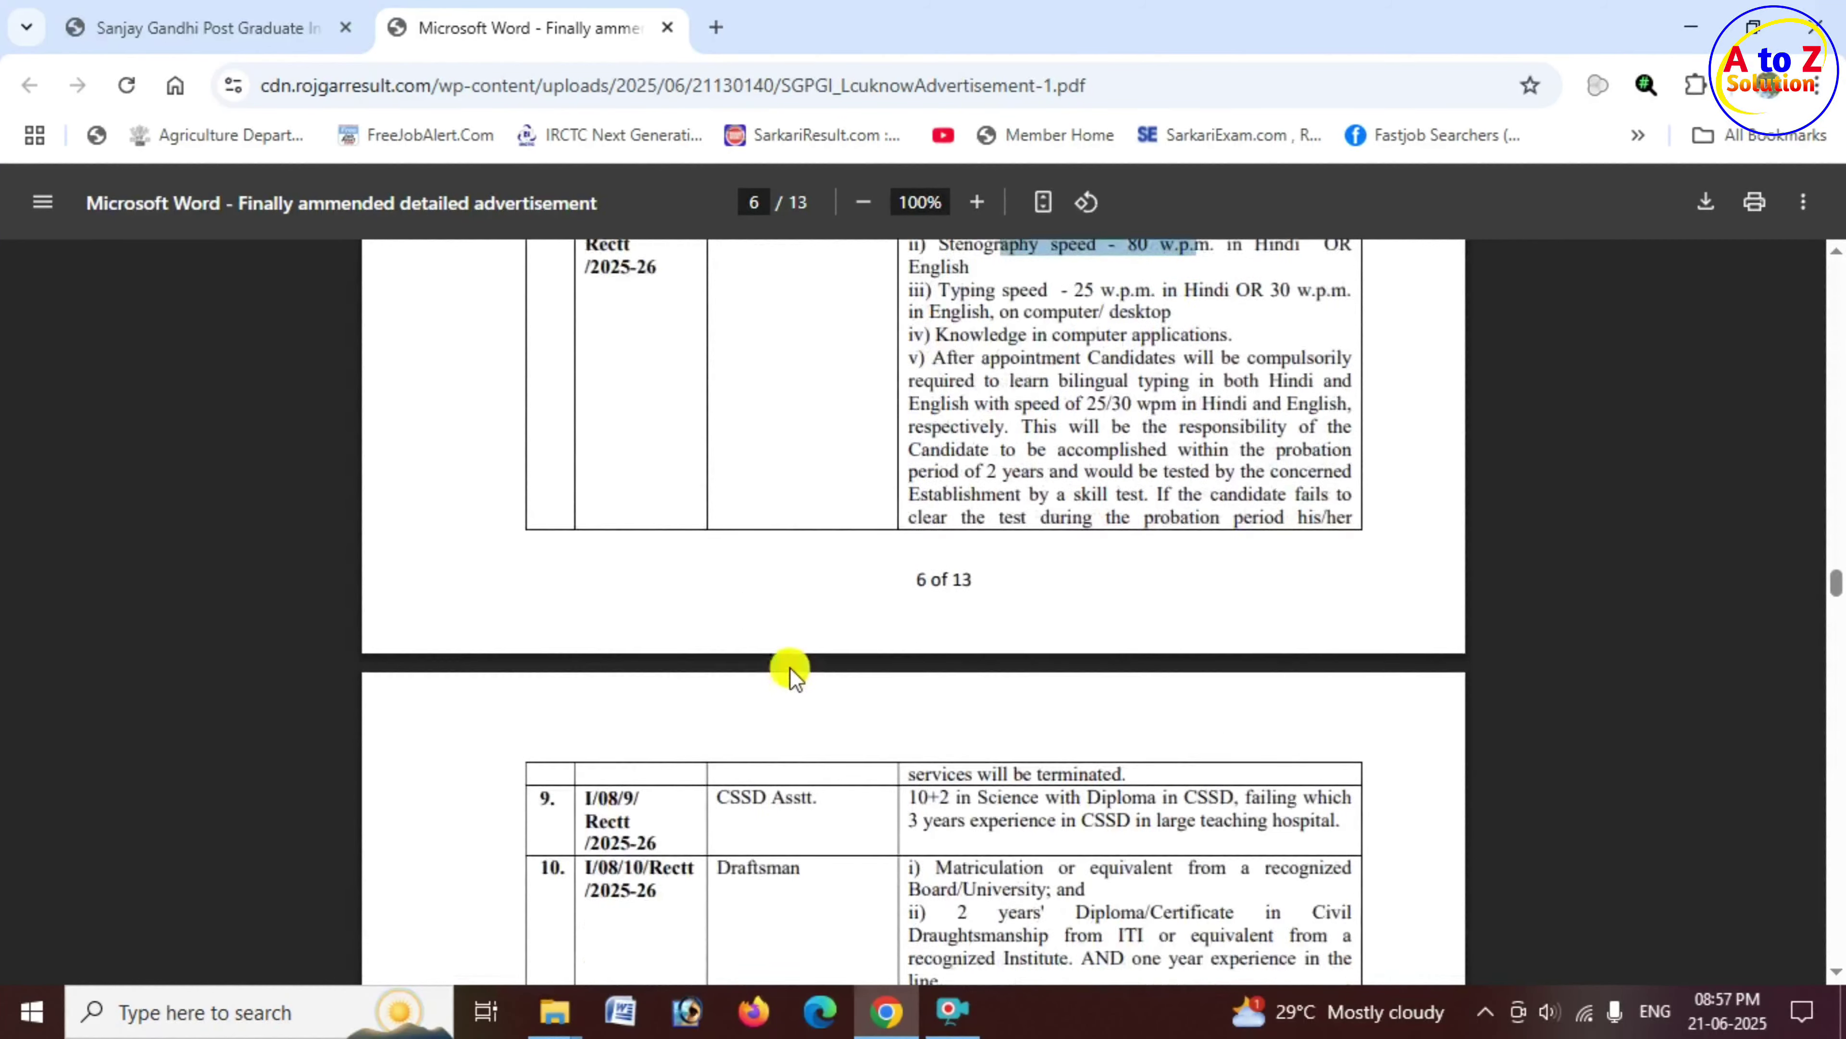
left_click_drag(732, 604, 815, 604)
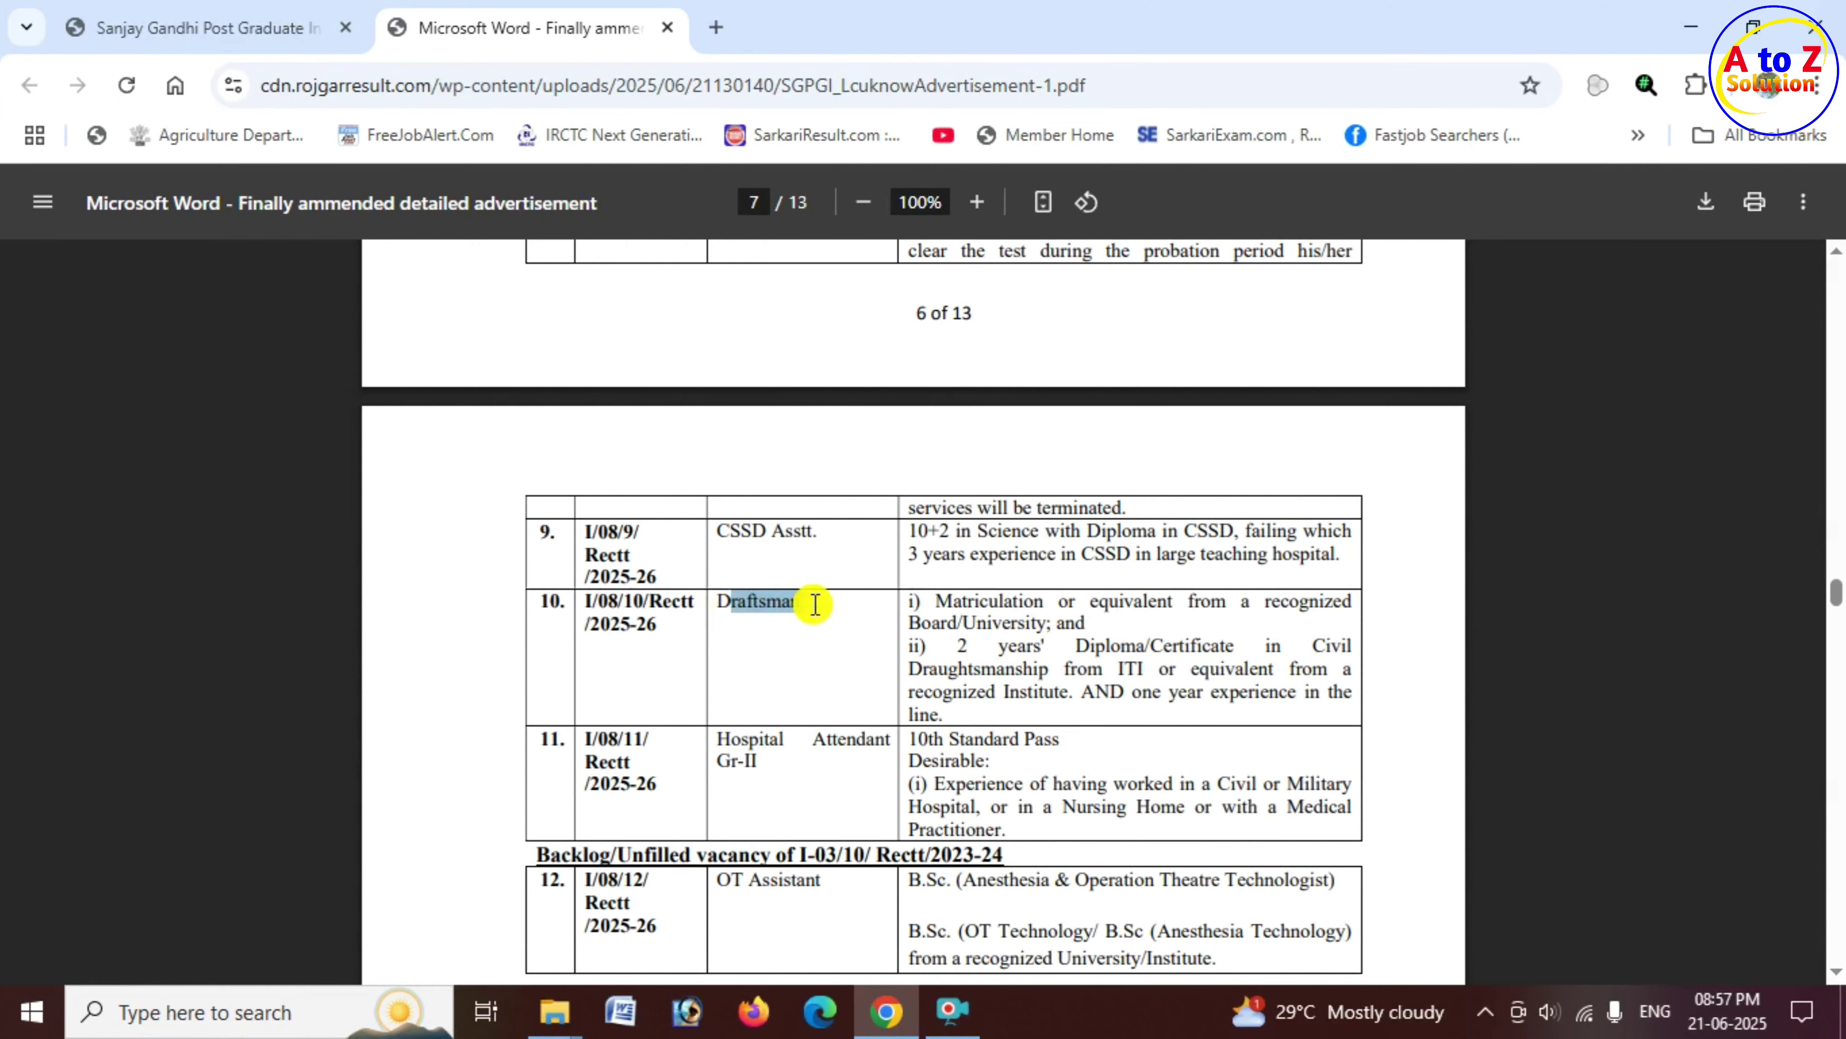
left_click(941, 622)
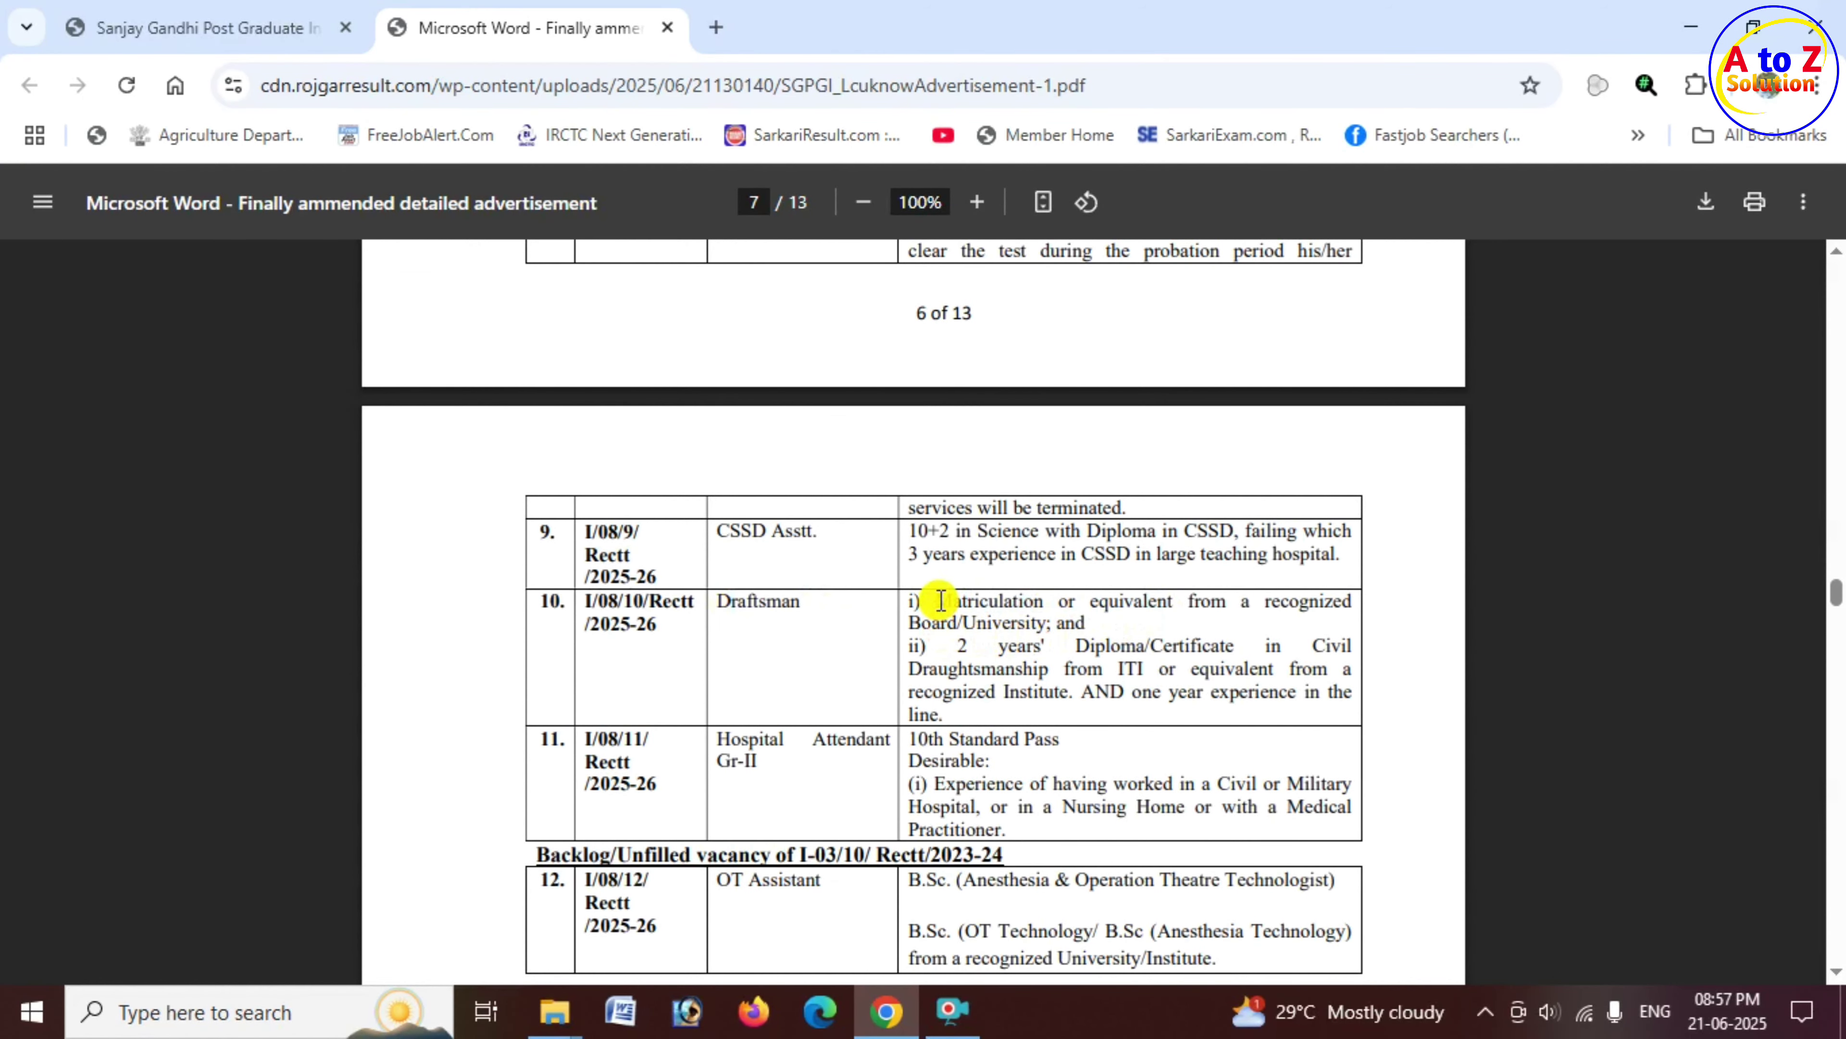
left_click_drag(940, 601, 1180, 601)
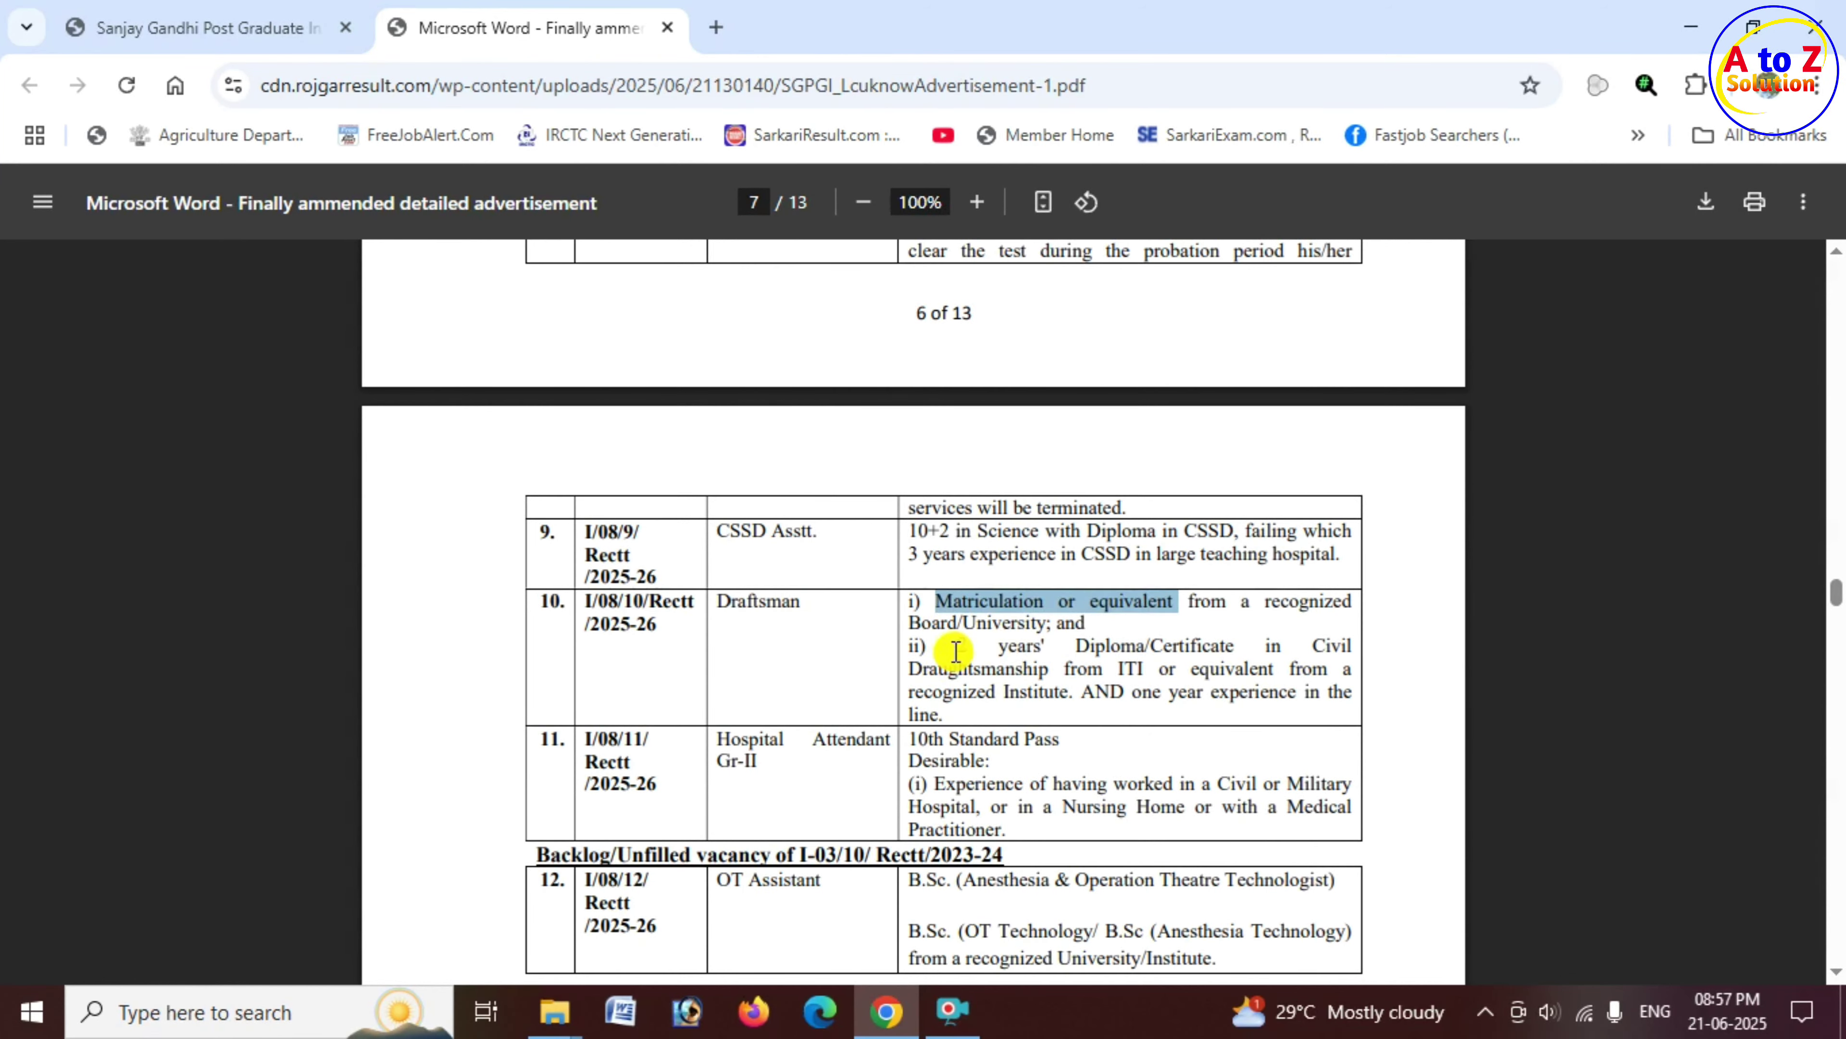
left_click_drag(956, 651, 1235, 646)
left_click(1103, 672)
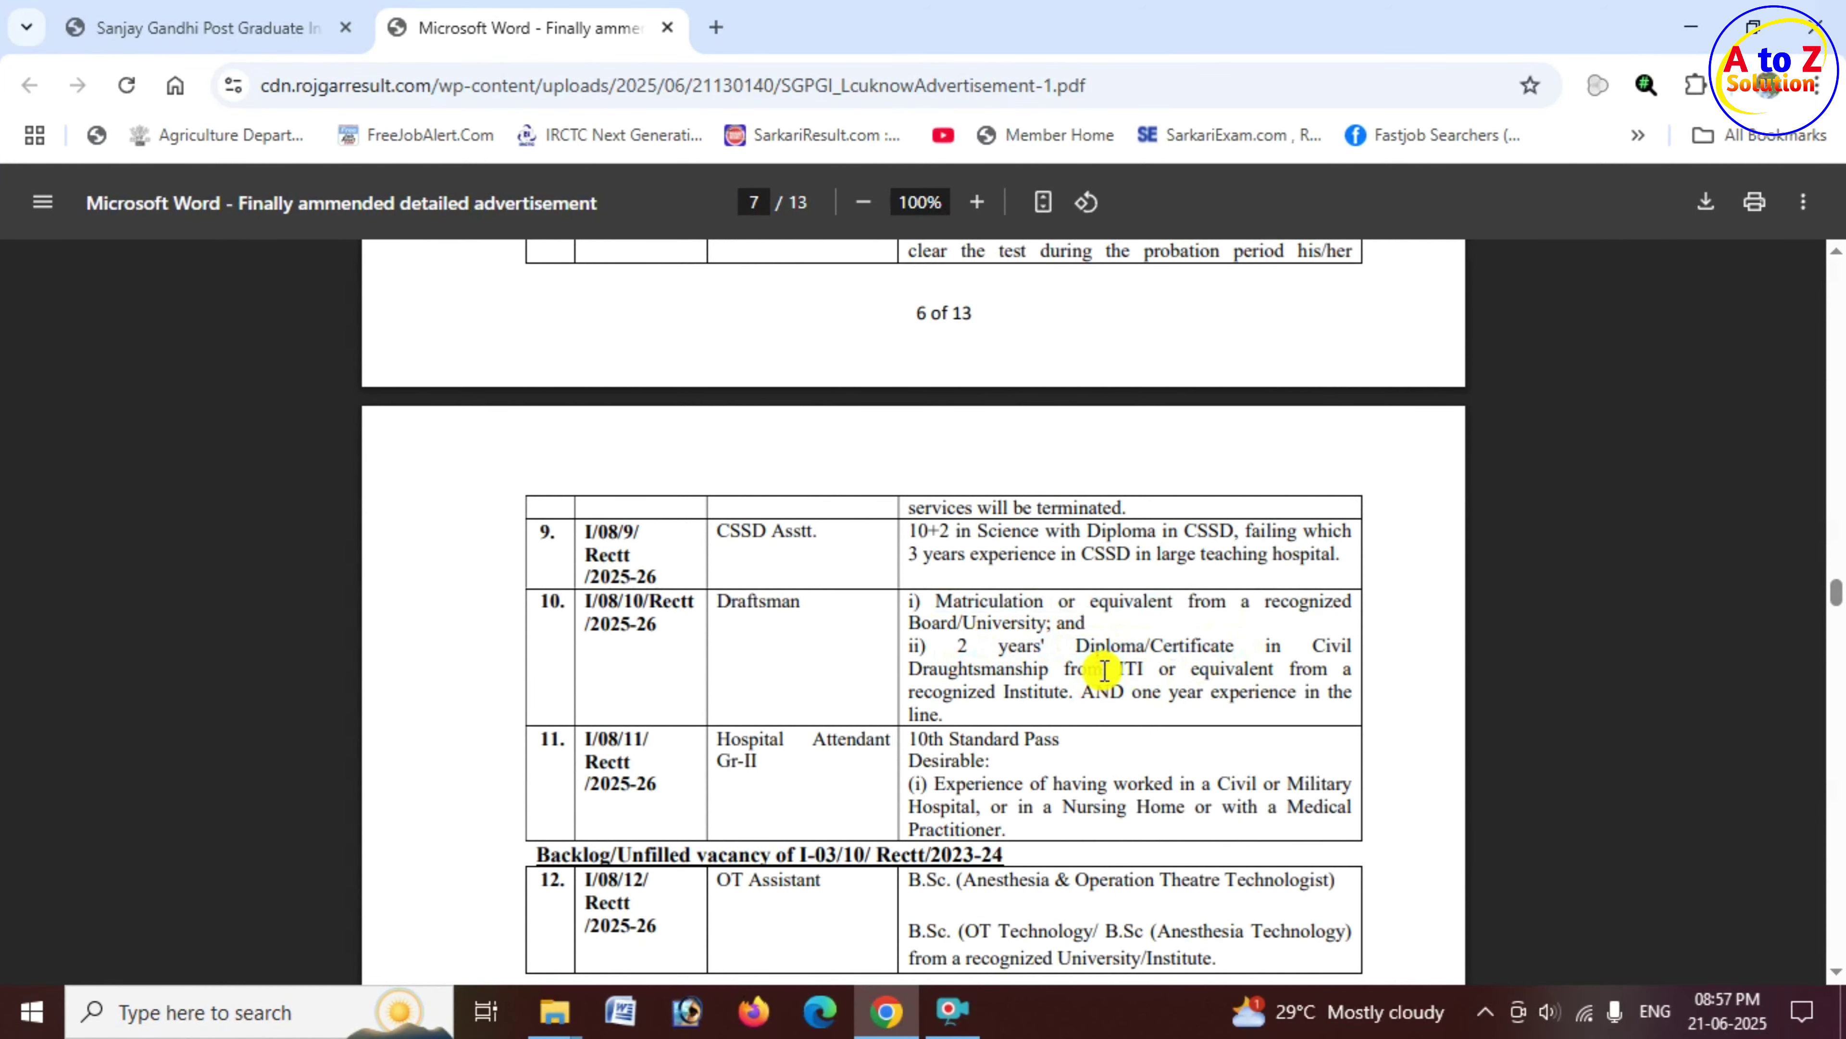
left_click_drag(1104, 670, 1182, 670)
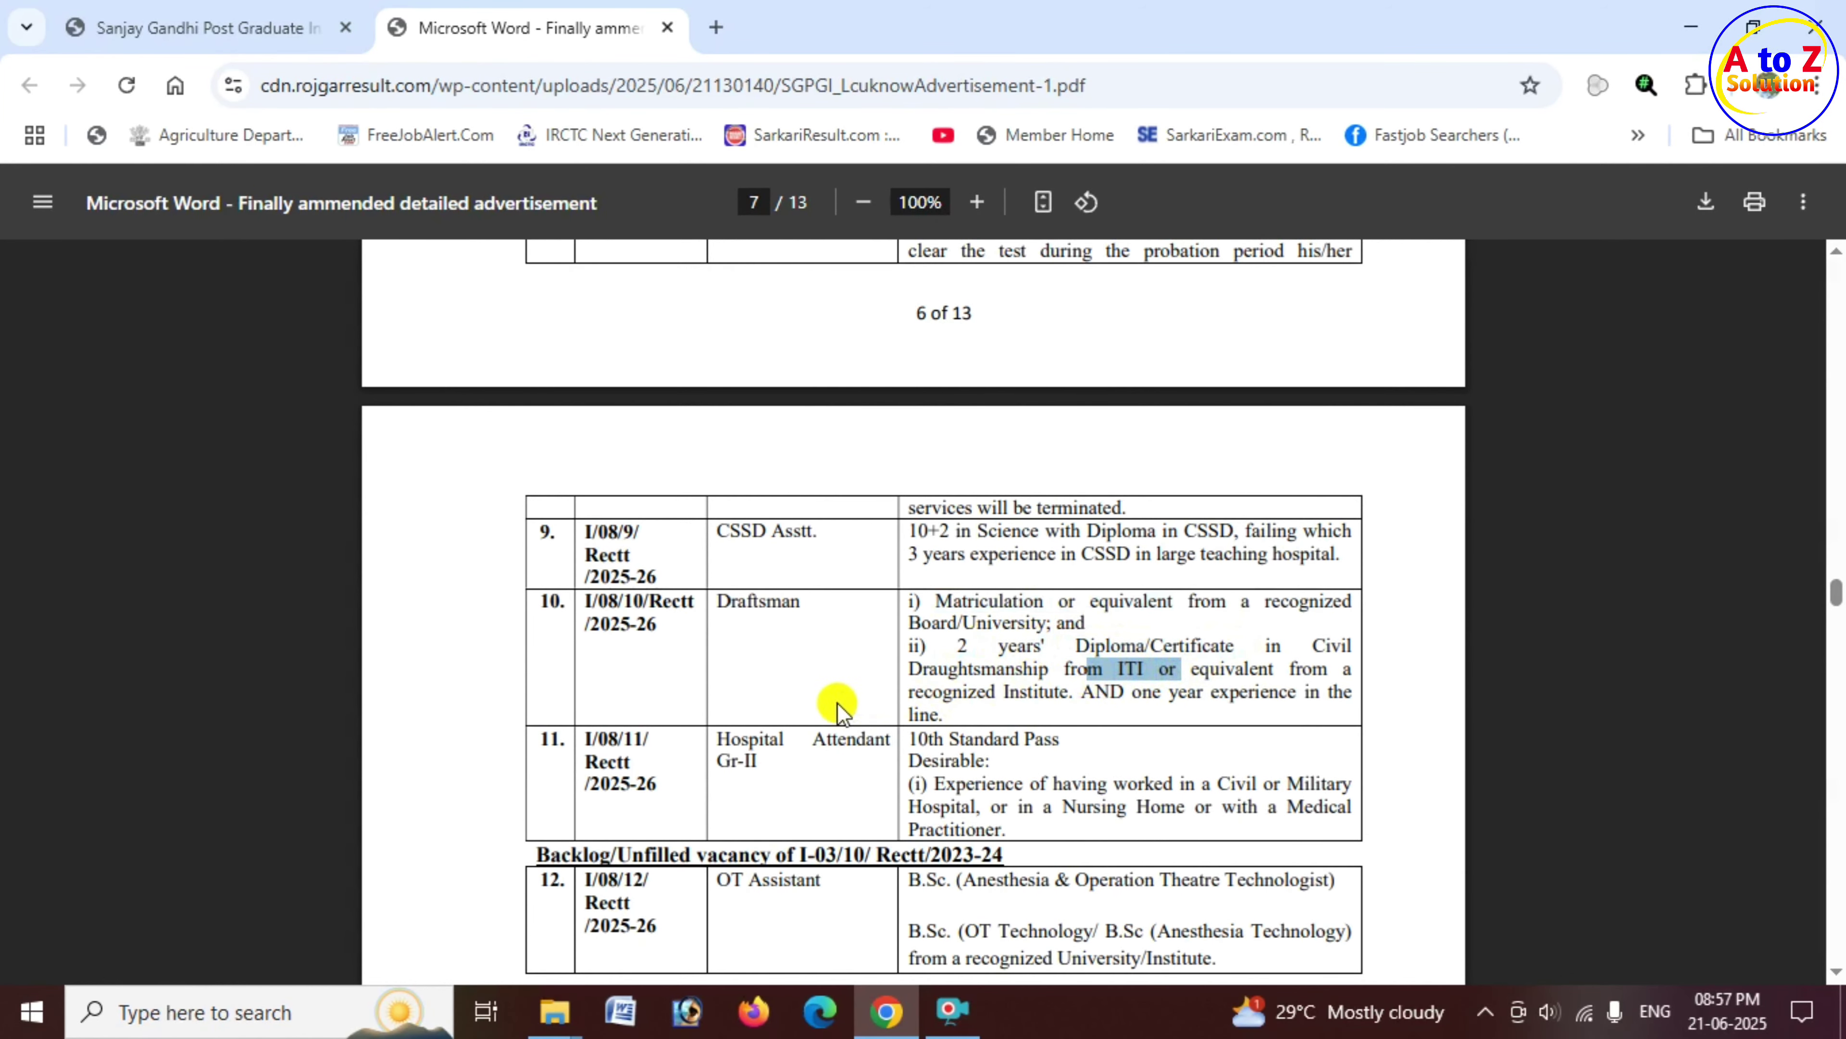
scroll(734, 755, "down", 2)
left_click_drag(719, 603, 1074, 629)
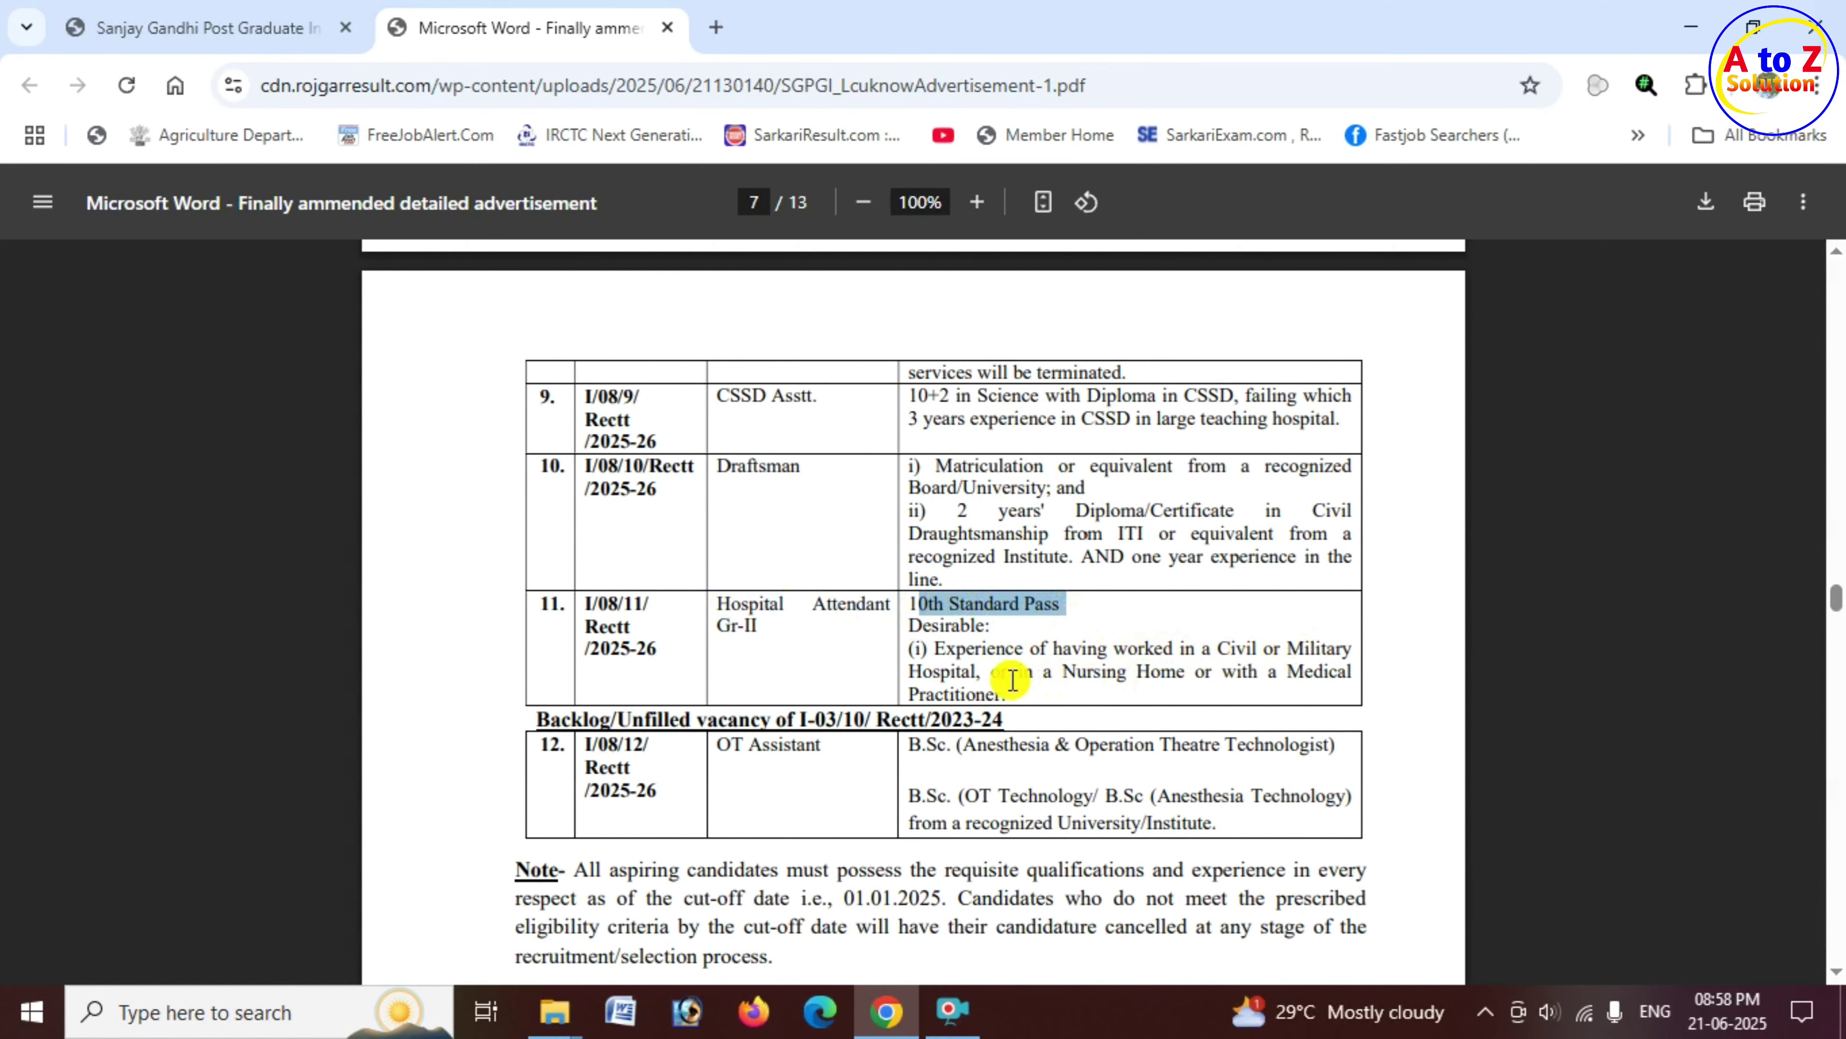
left_click_drag(983, 671, 1315, 671)
left_click_drag(936, 603, 1328, 649)
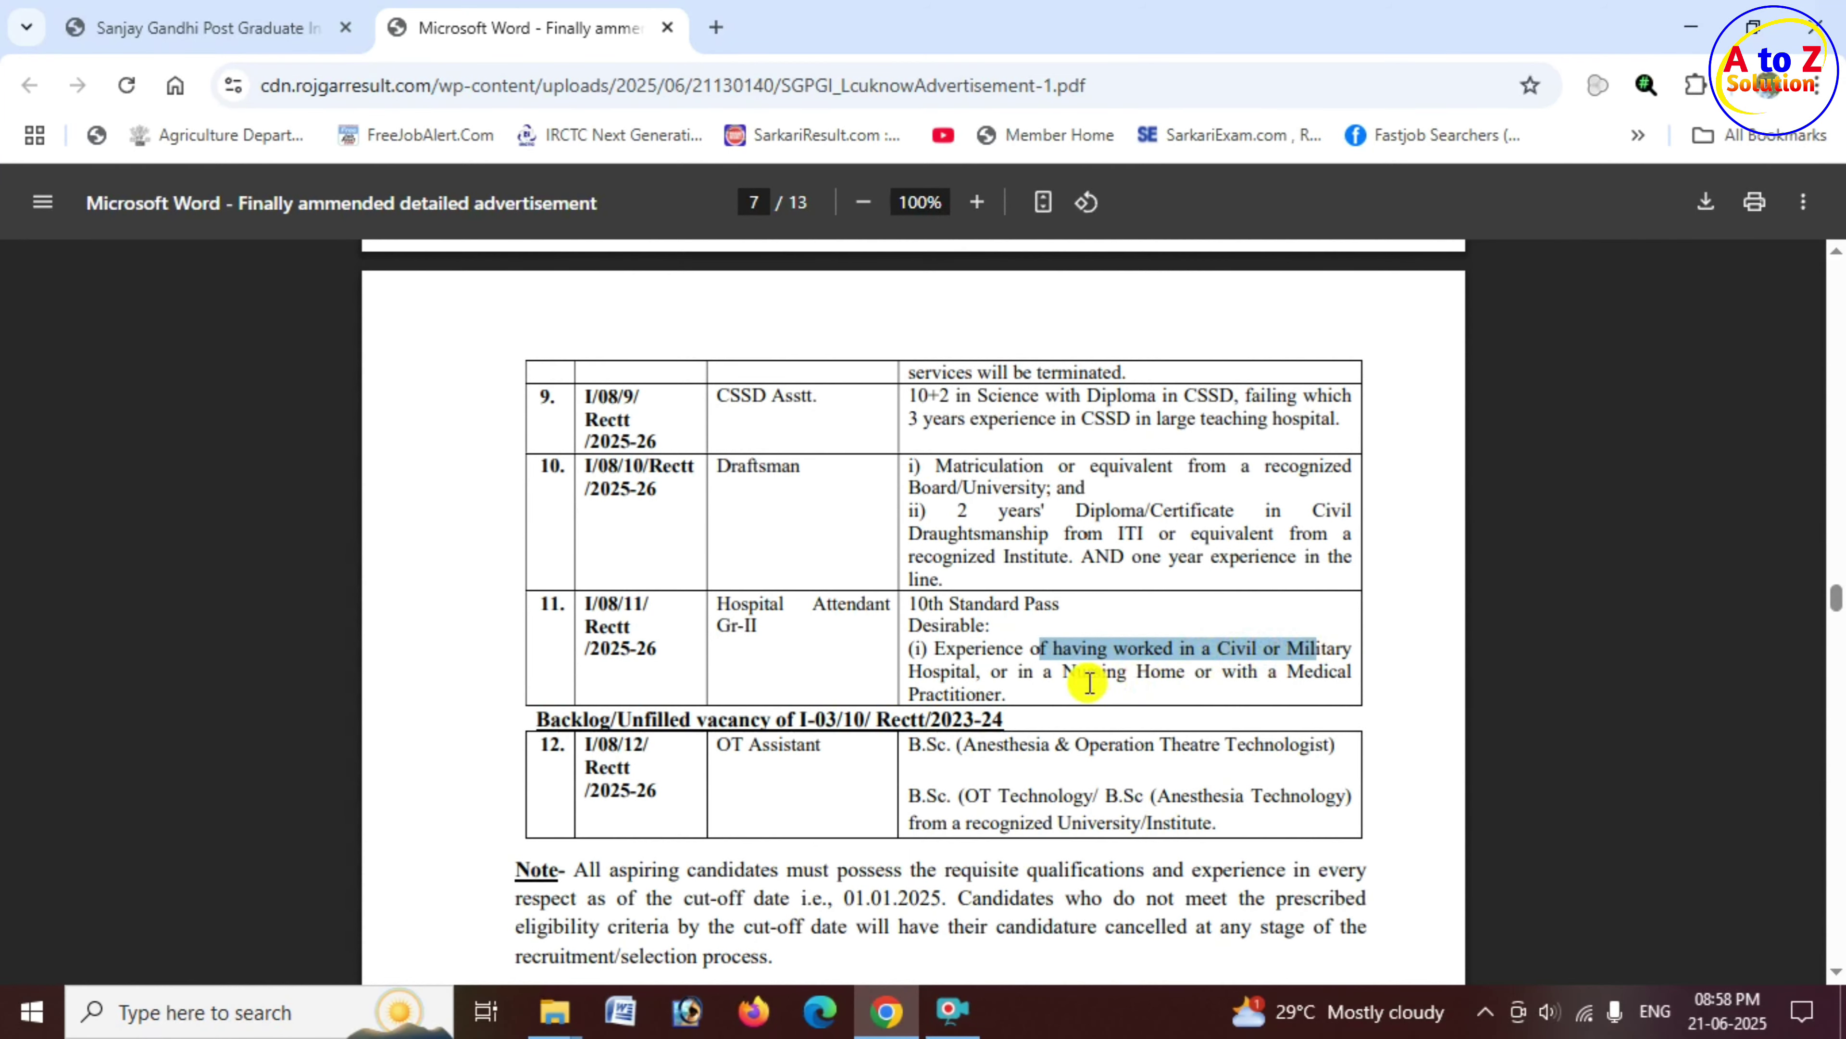
left_click_drag(1064, 671, 1168, 676)
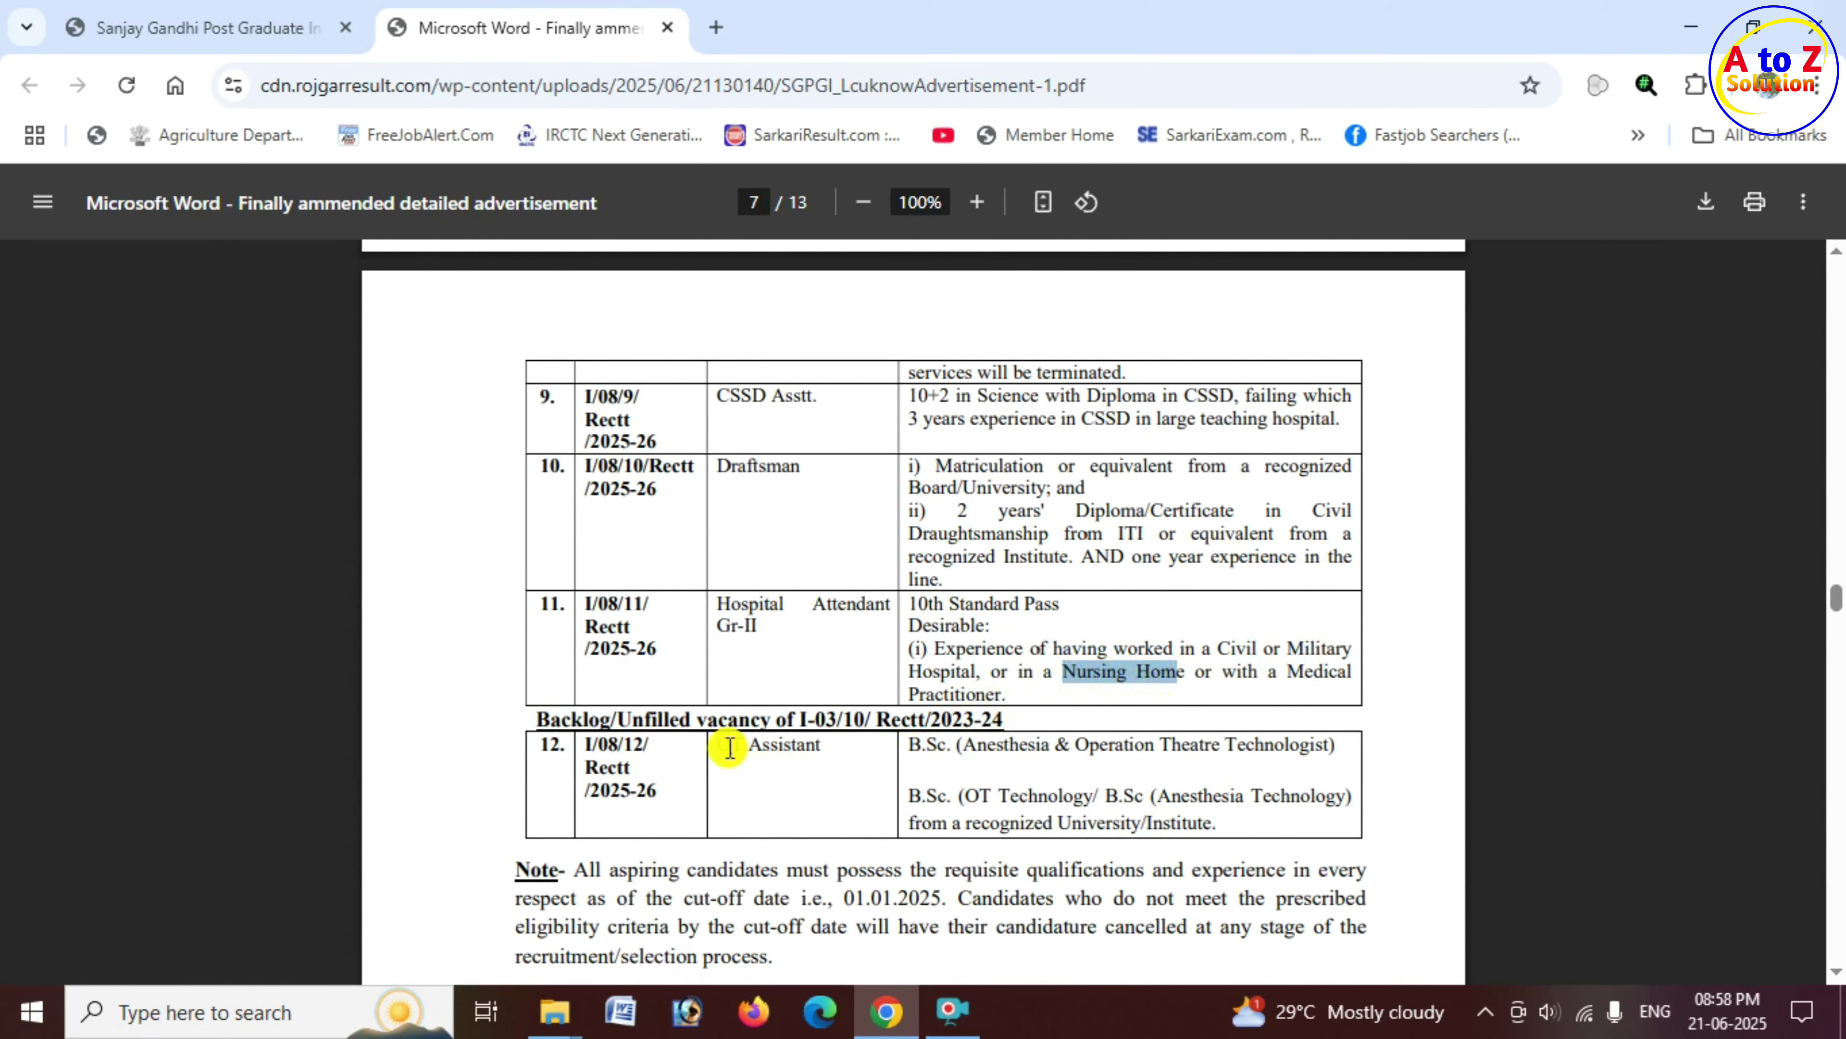
left_click_drag(718, 745, 954, 748)
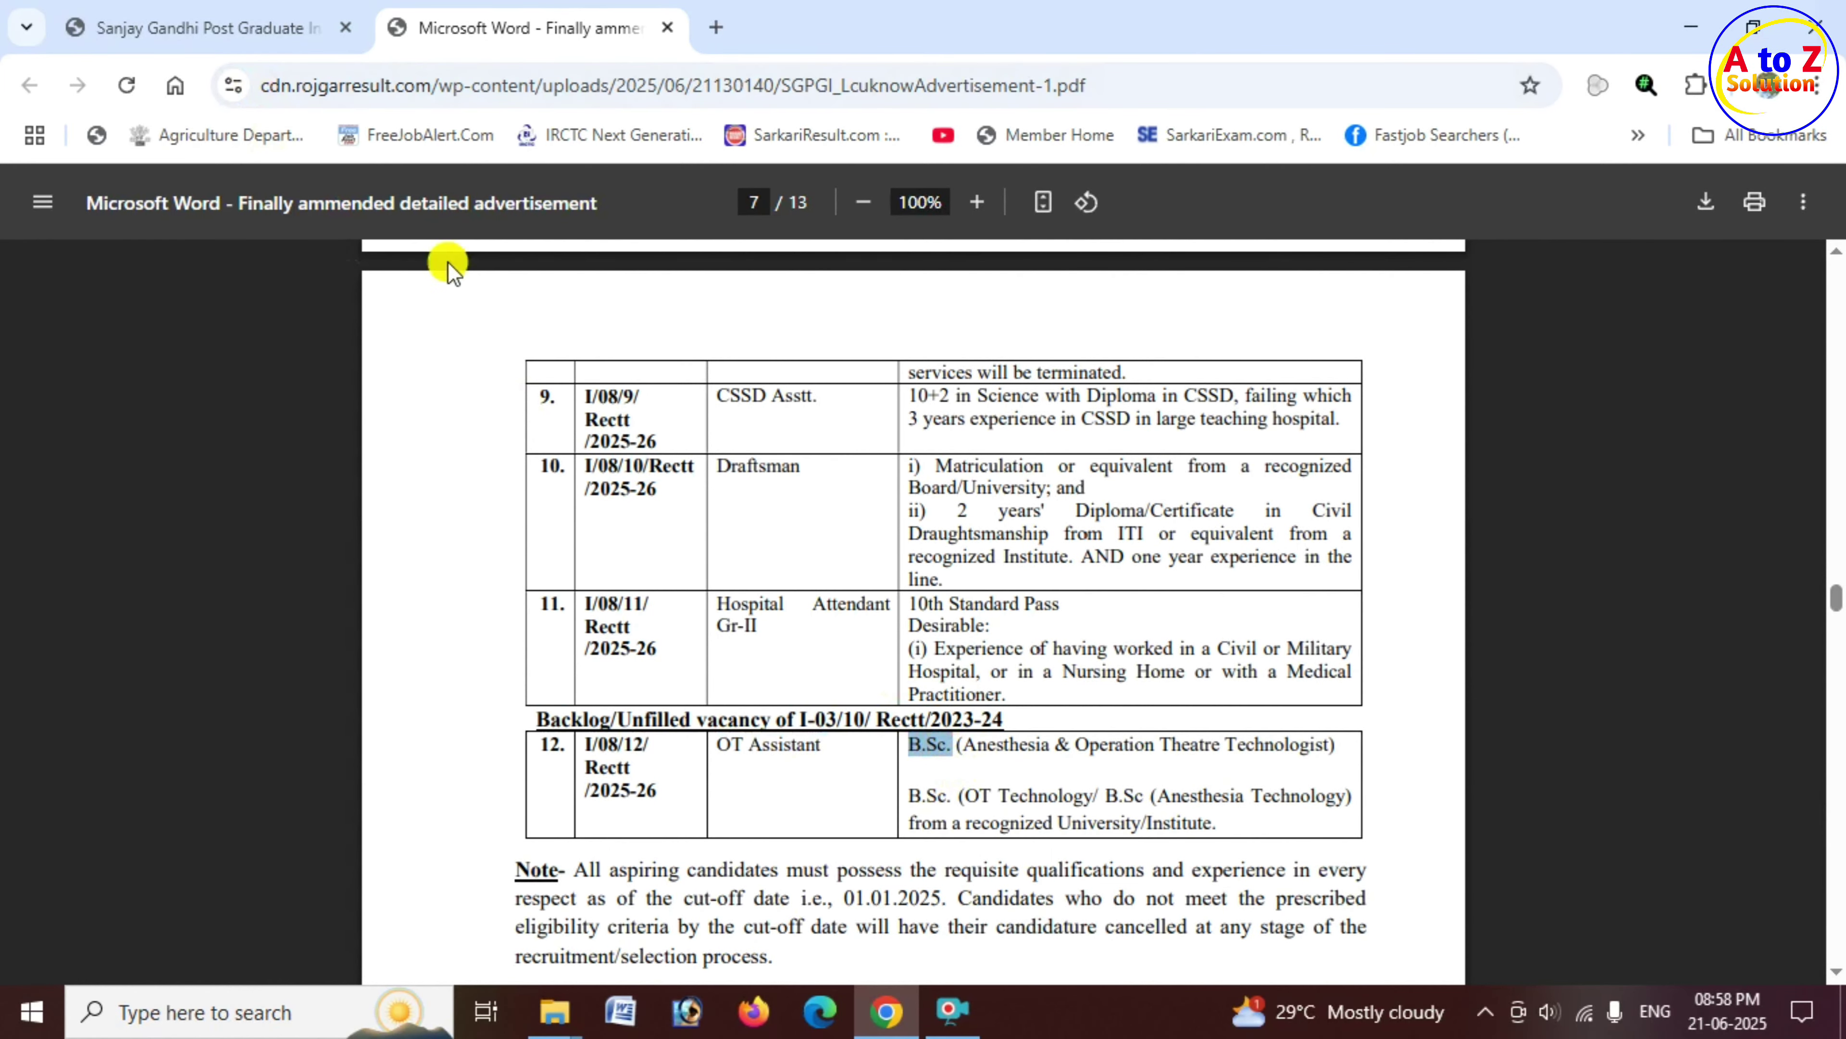
Step: Back on the SGPGIMS portal, mark the 18th June to 18th Jul 2025 application dates
left_click(211, 28)
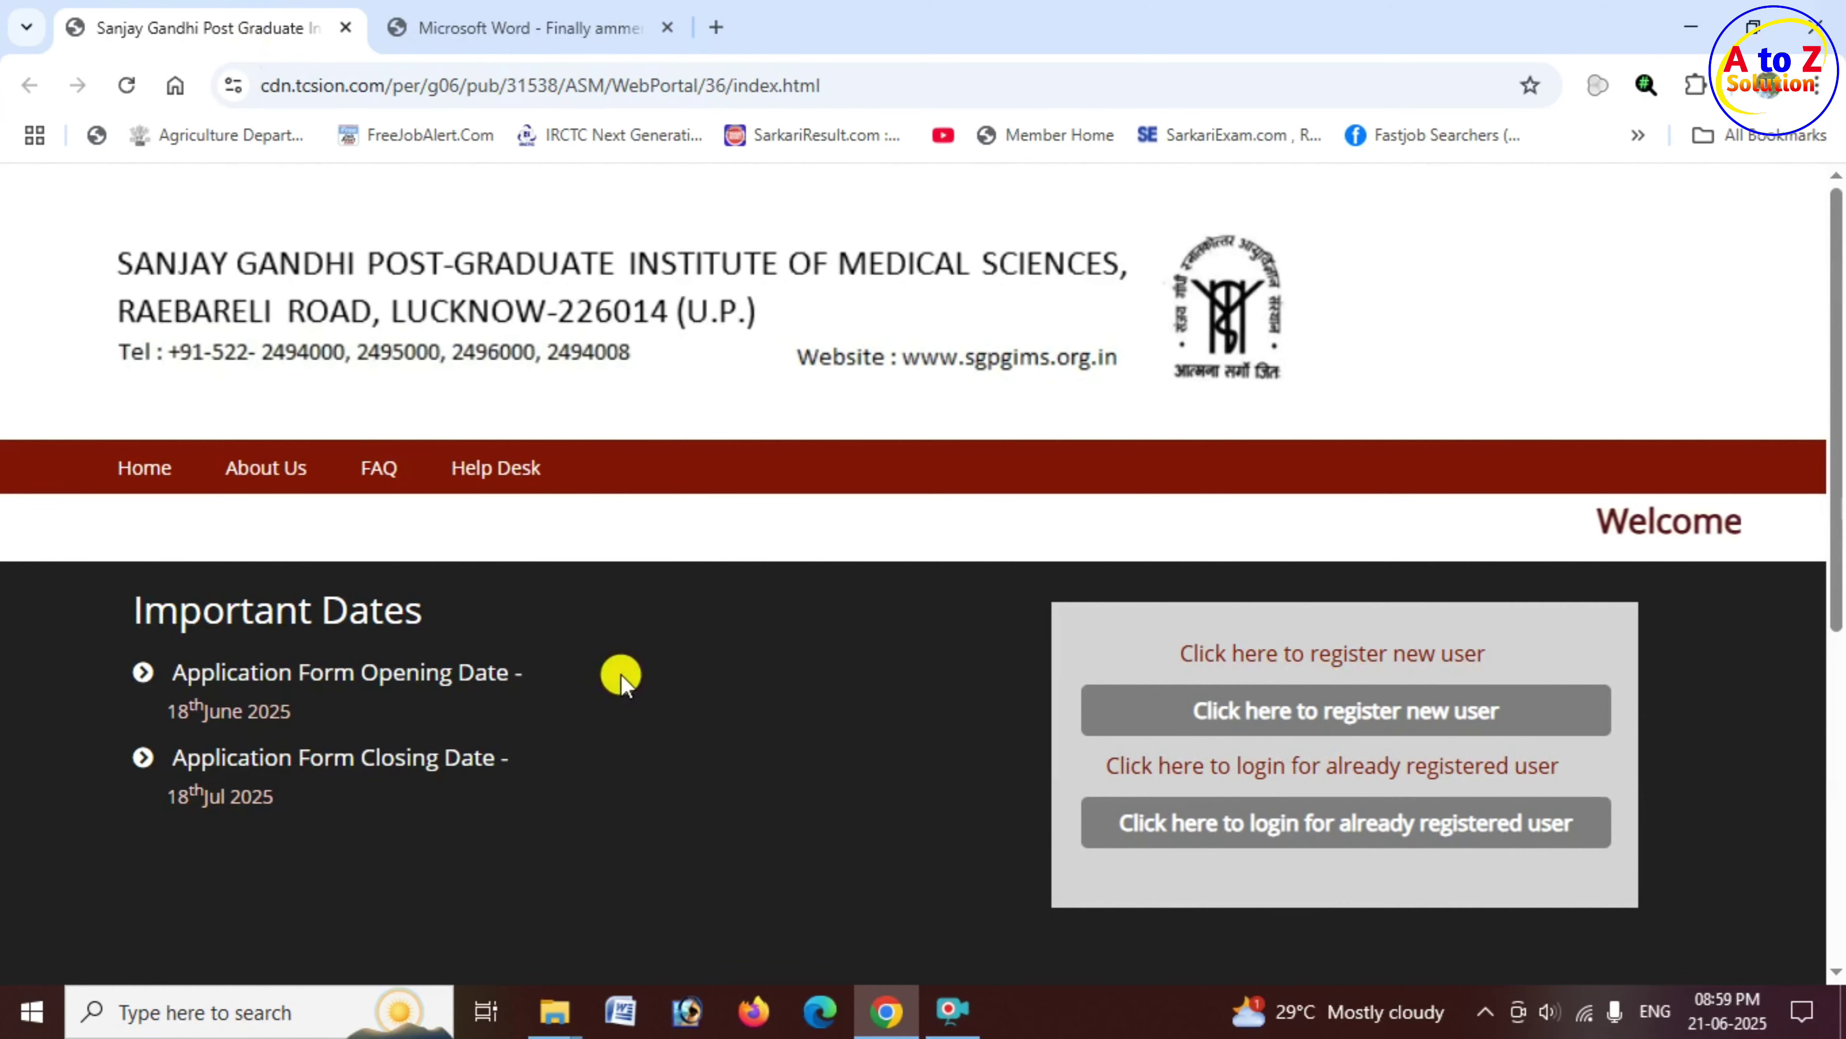
left_click_drag(156, 710, 294, 717)
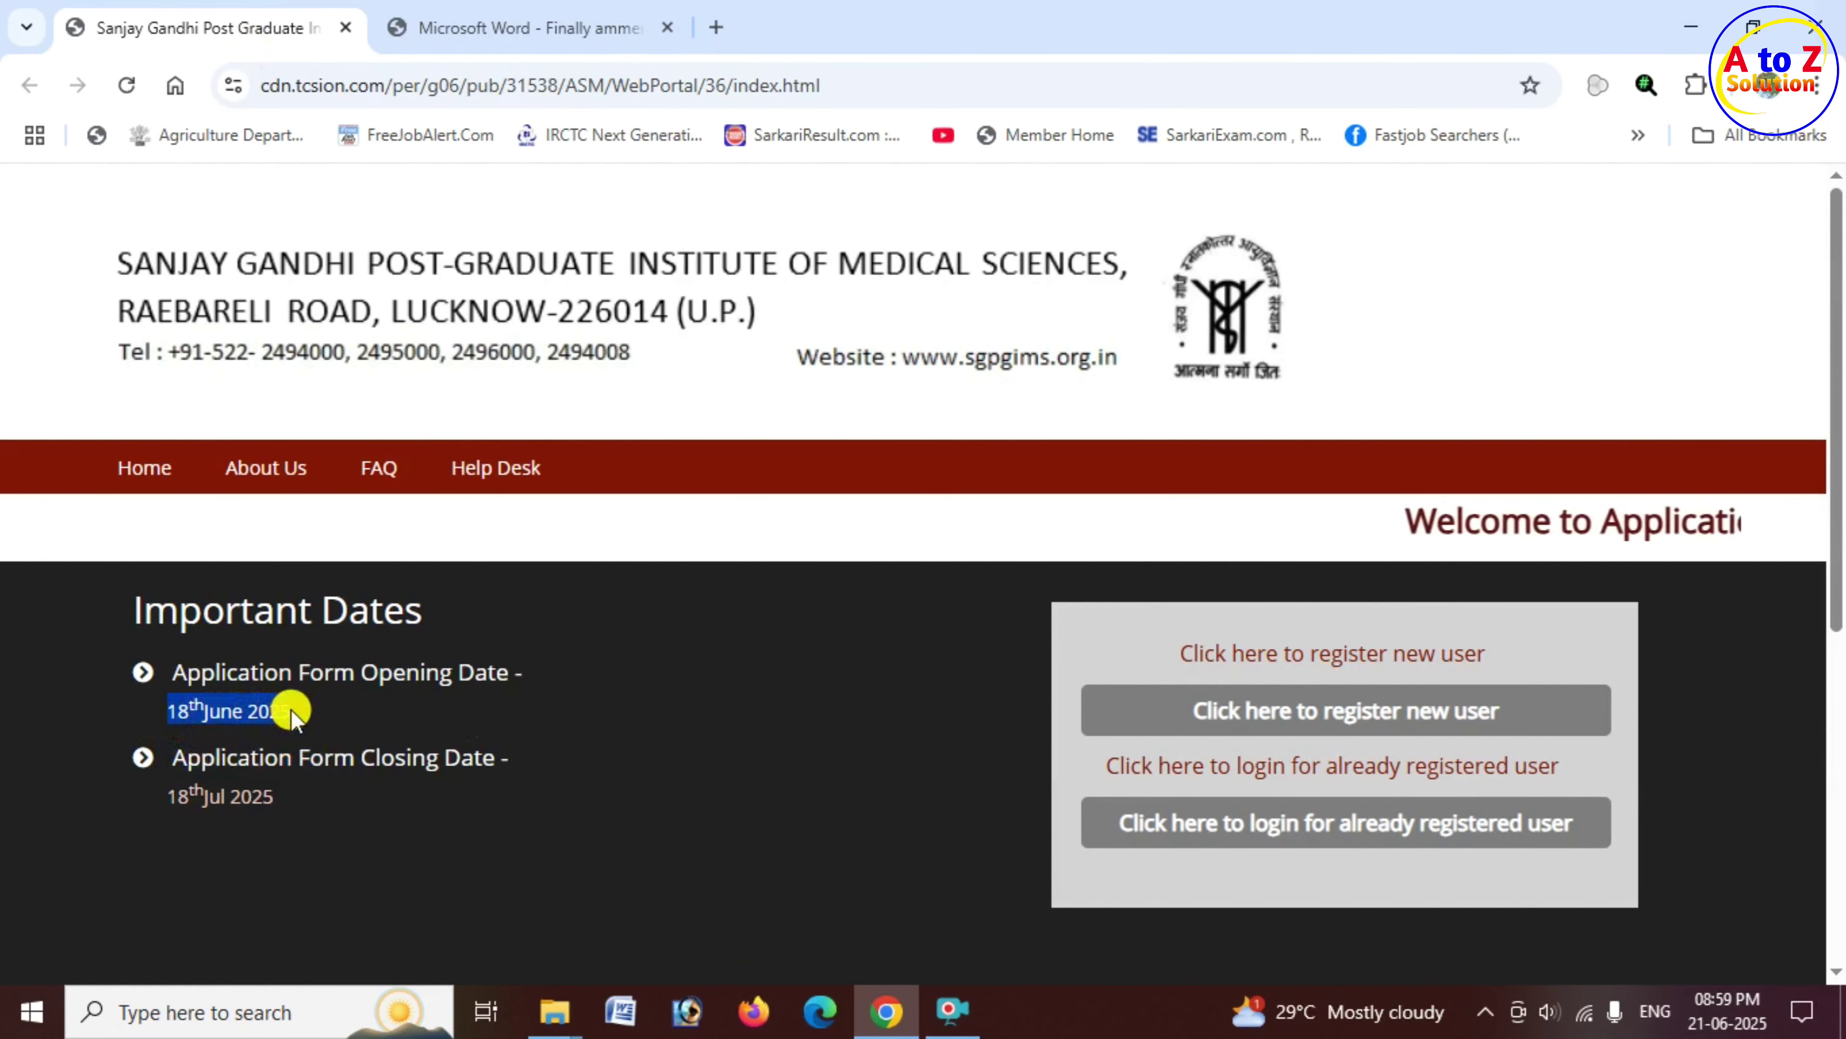
left_click_drag(144, 804, 280, 800)
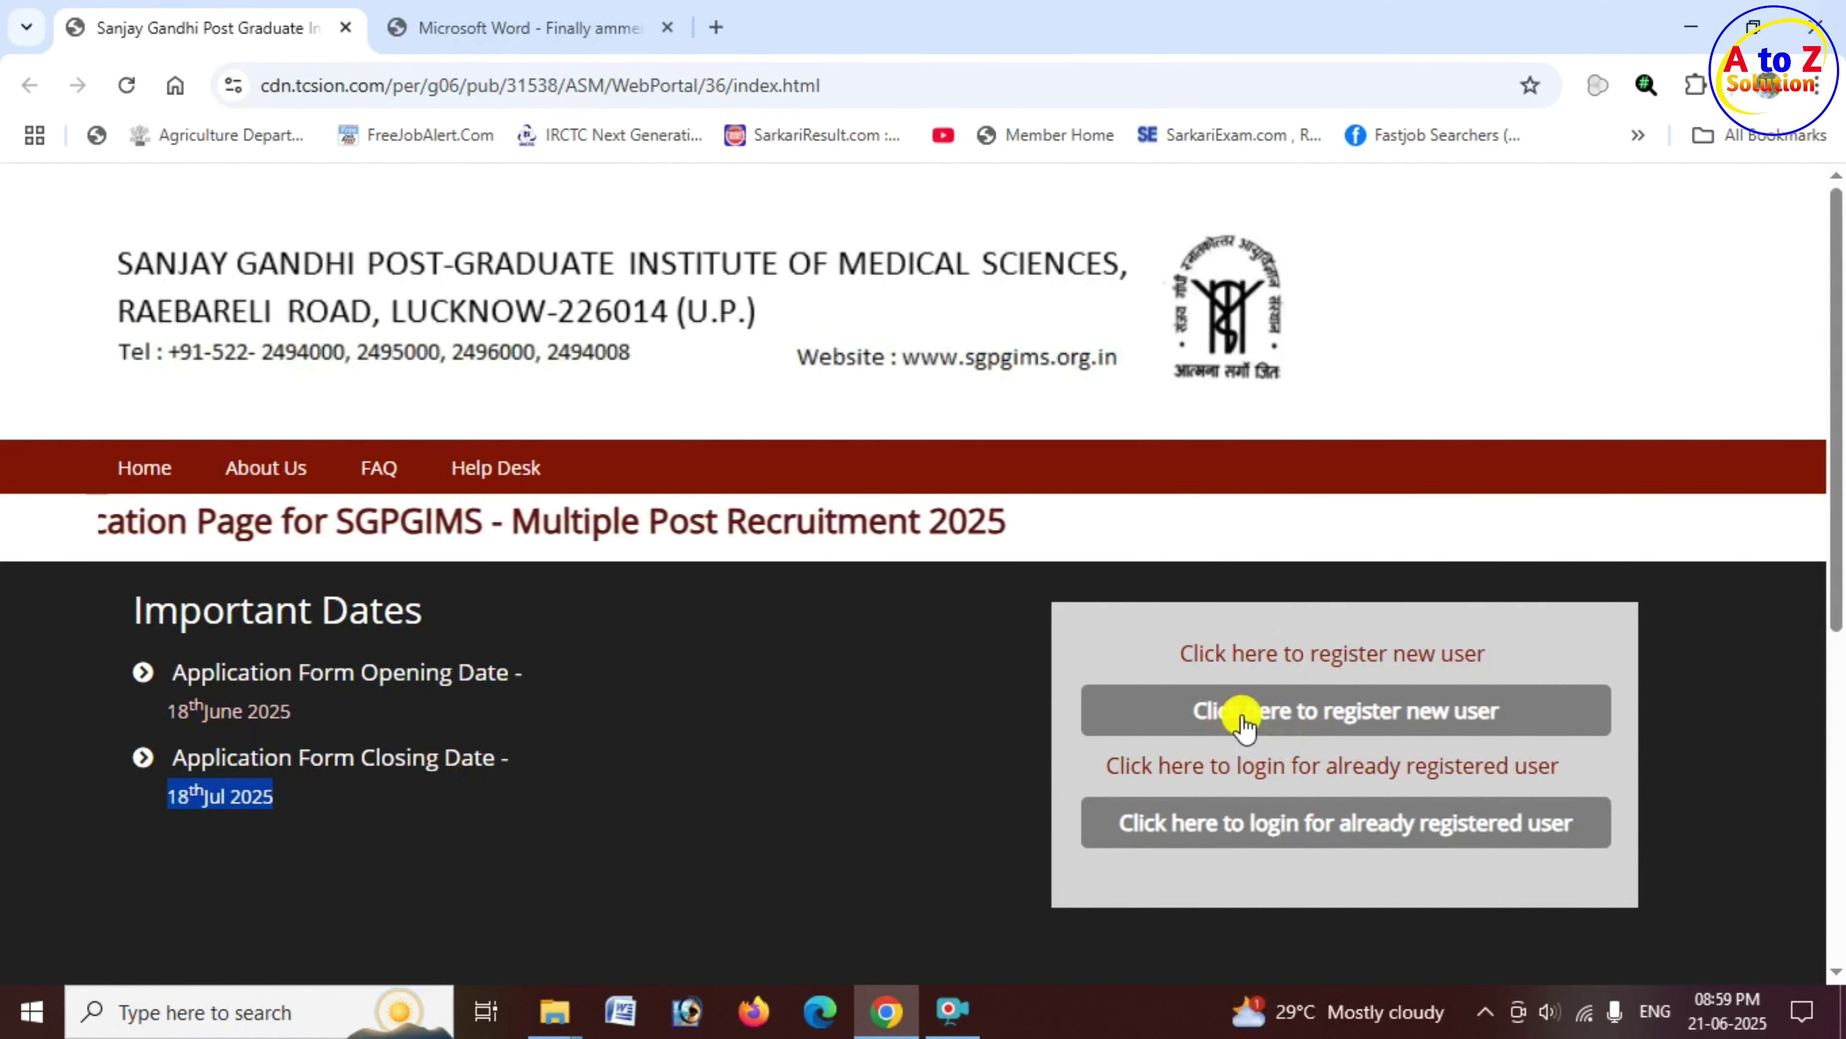
Step: Start new-user registration and close both the Instructions notice and the privacy notice
left_click(1366, 722)
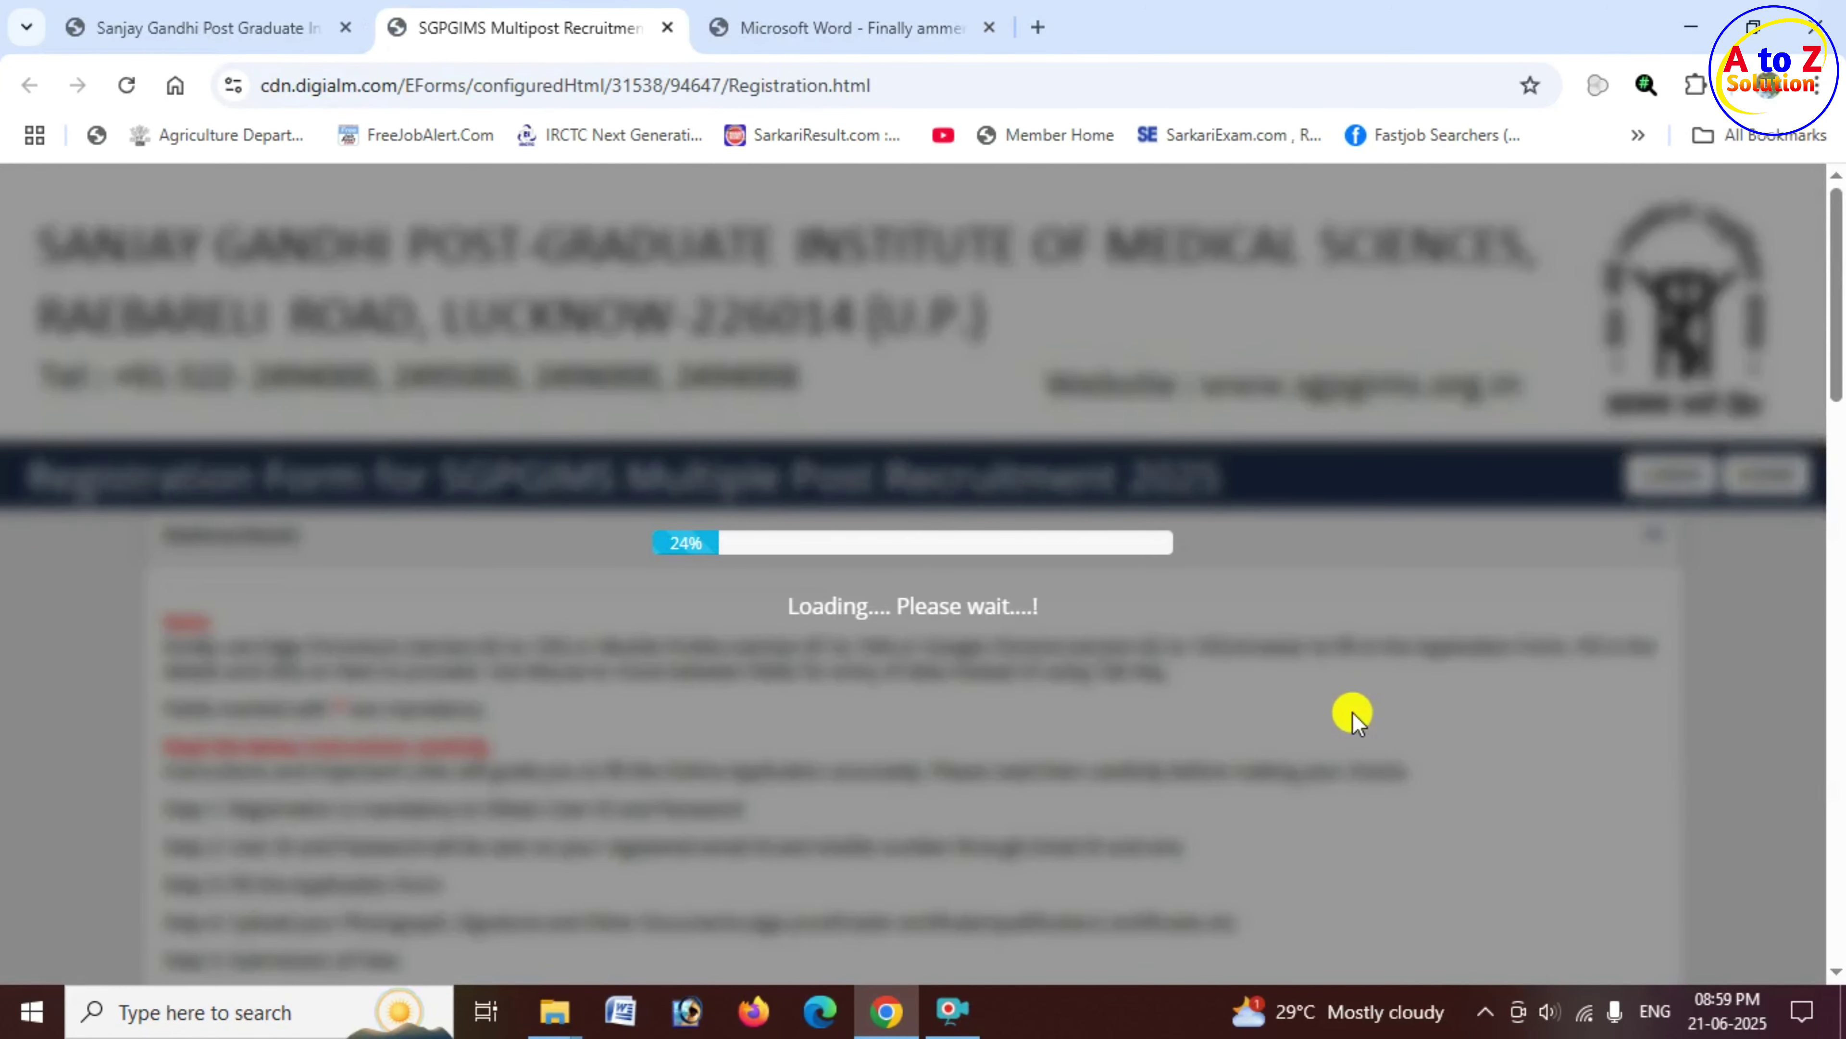
mouse_move(1152, 727)
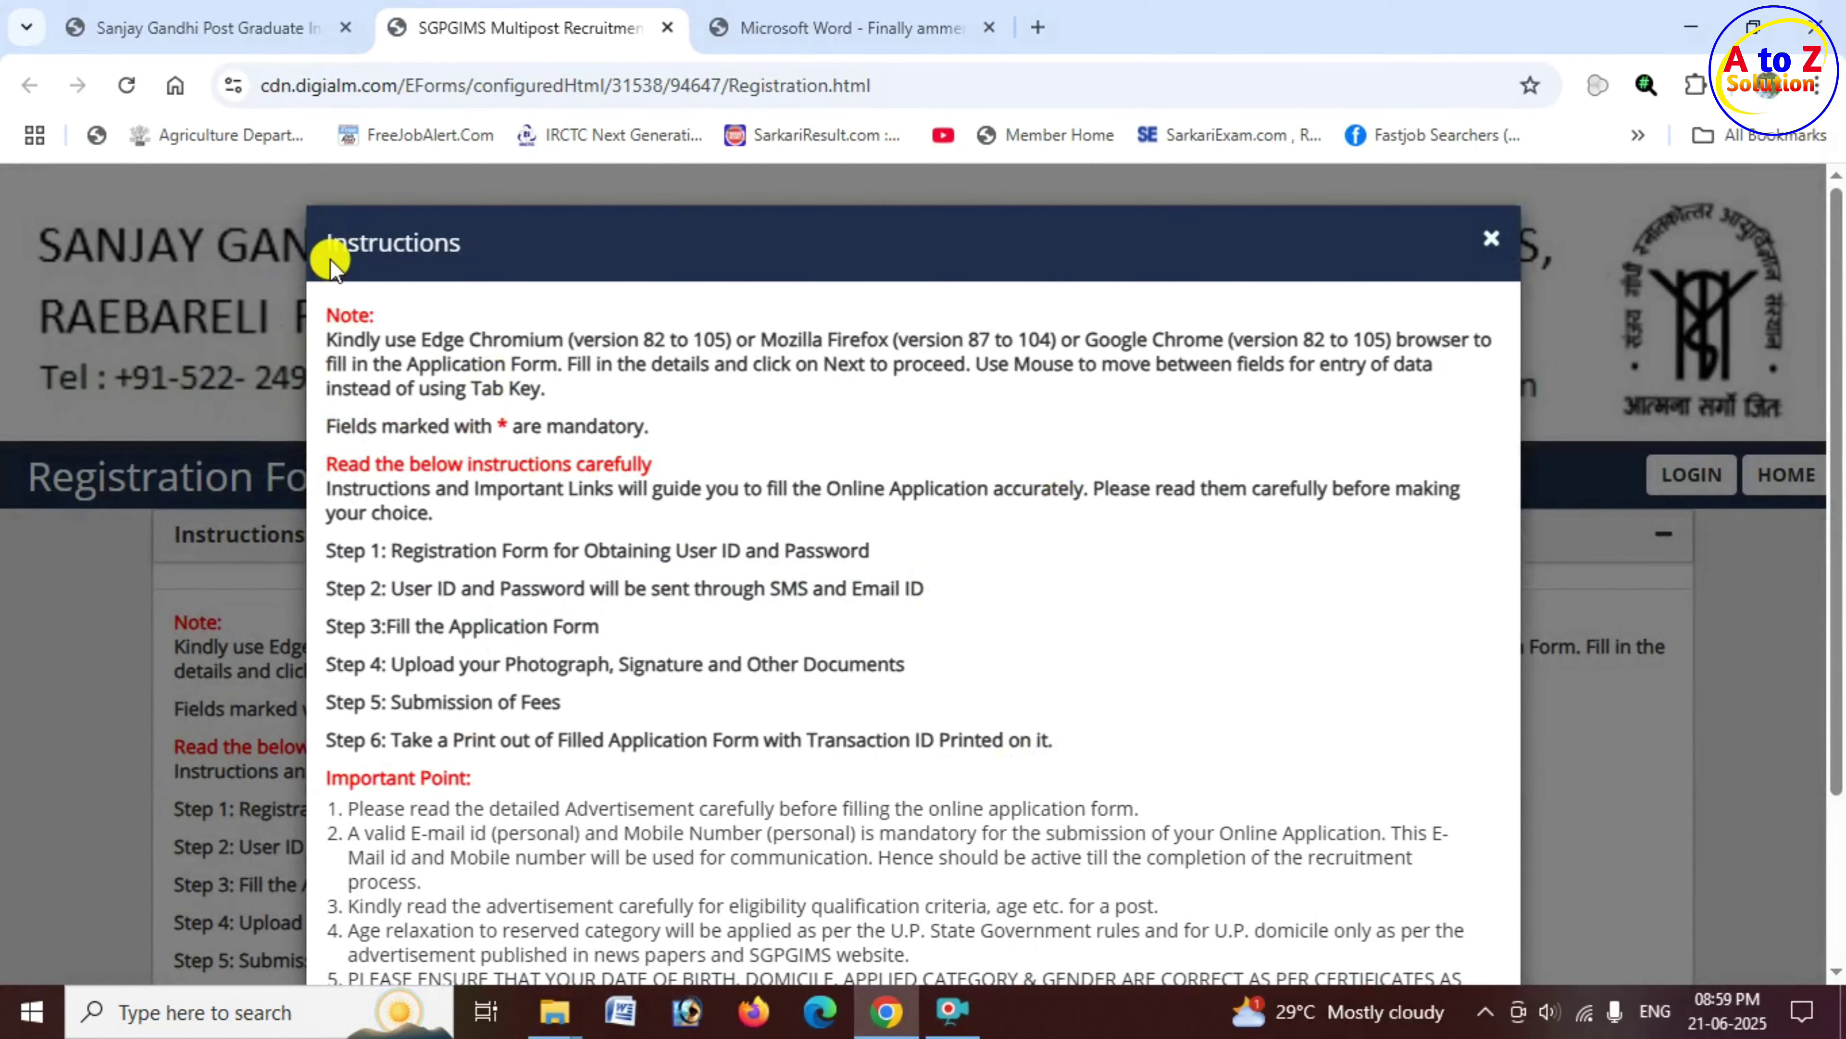
left_click_drag(329, 250, 479, 245)
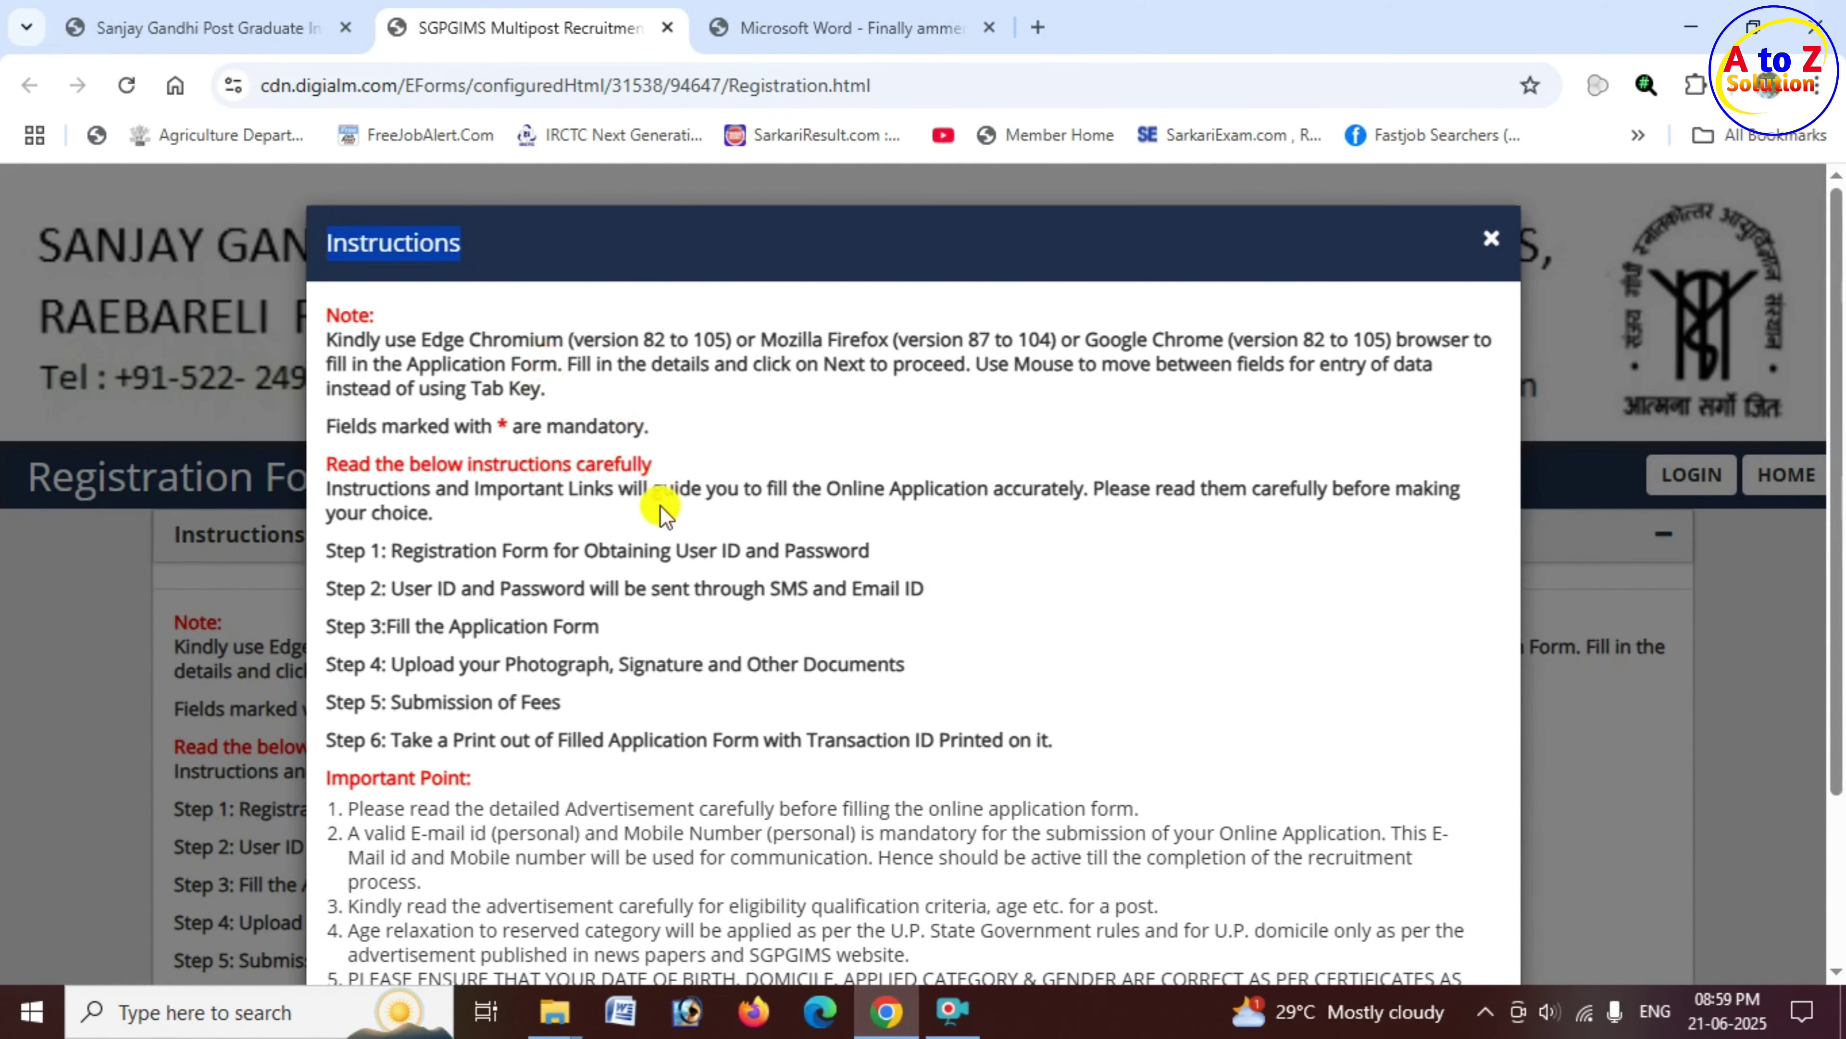
scroll(683, 560, "down", 3)
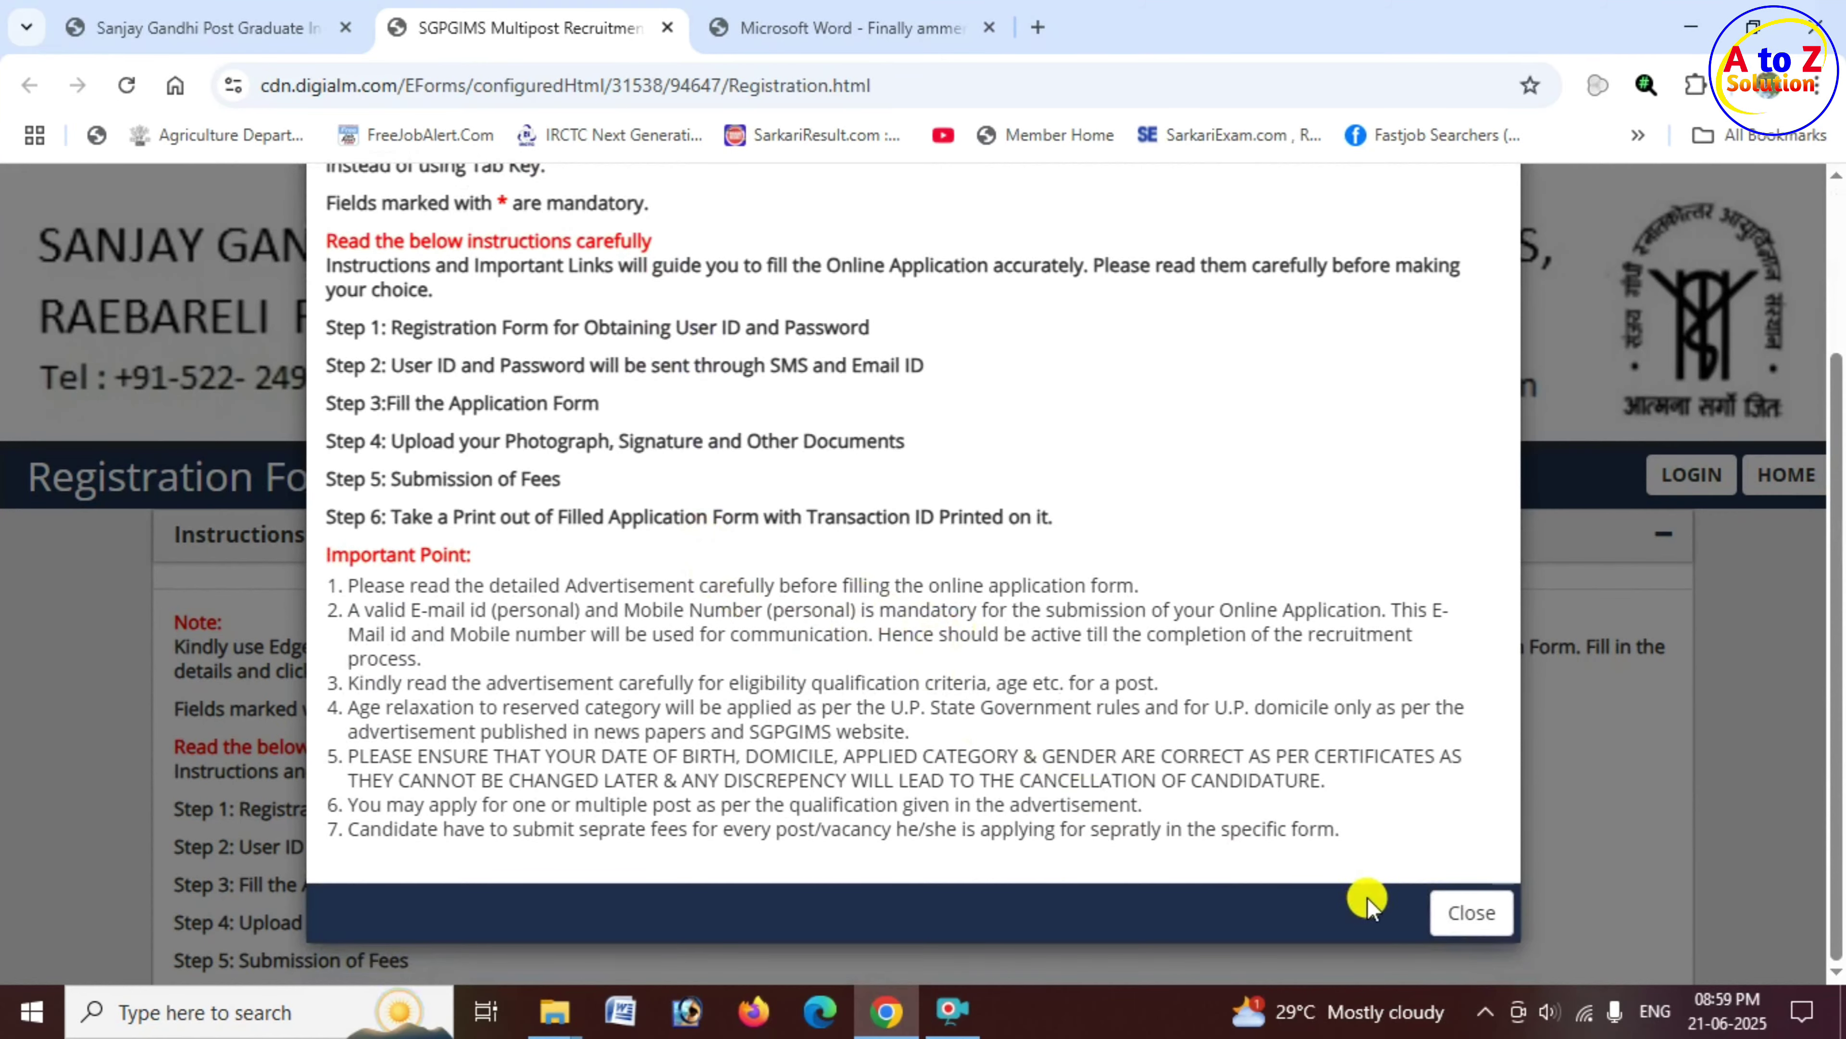
left_click(1470, 918)
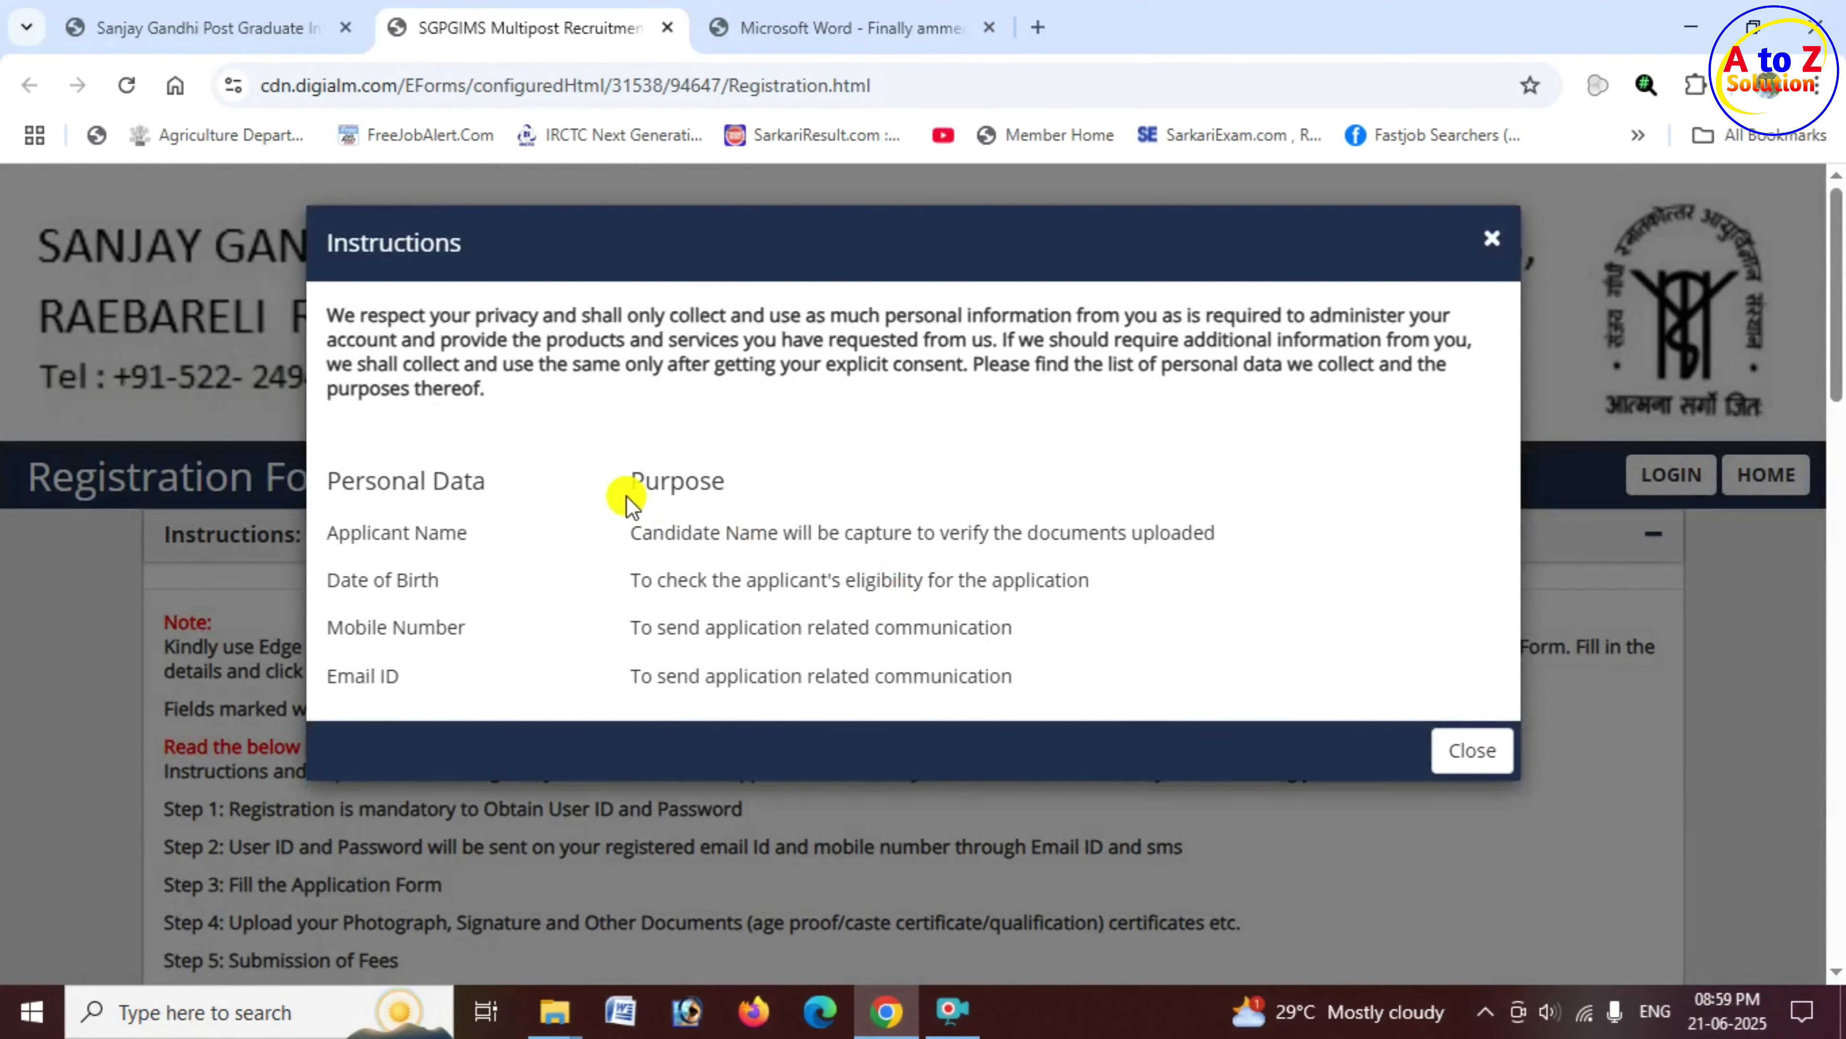
left_click_drag(624, 492, 729, 495)
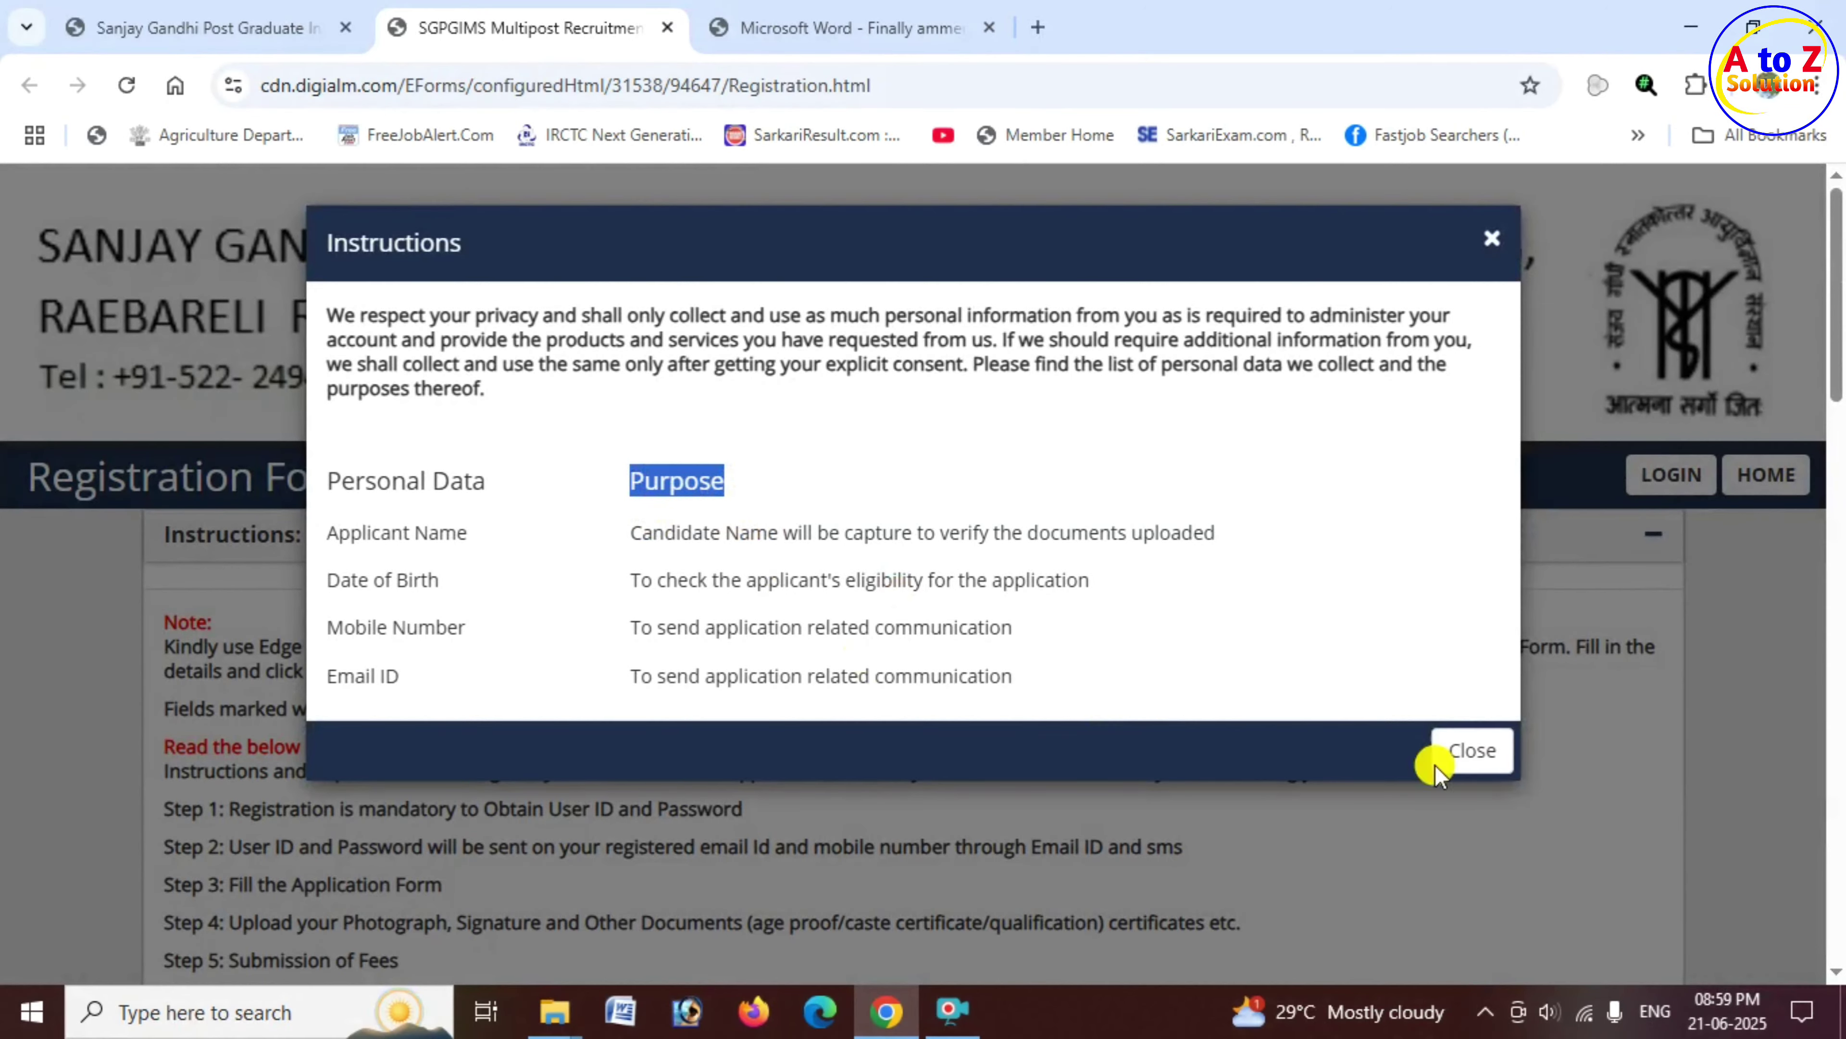
left_click(1474, 755)
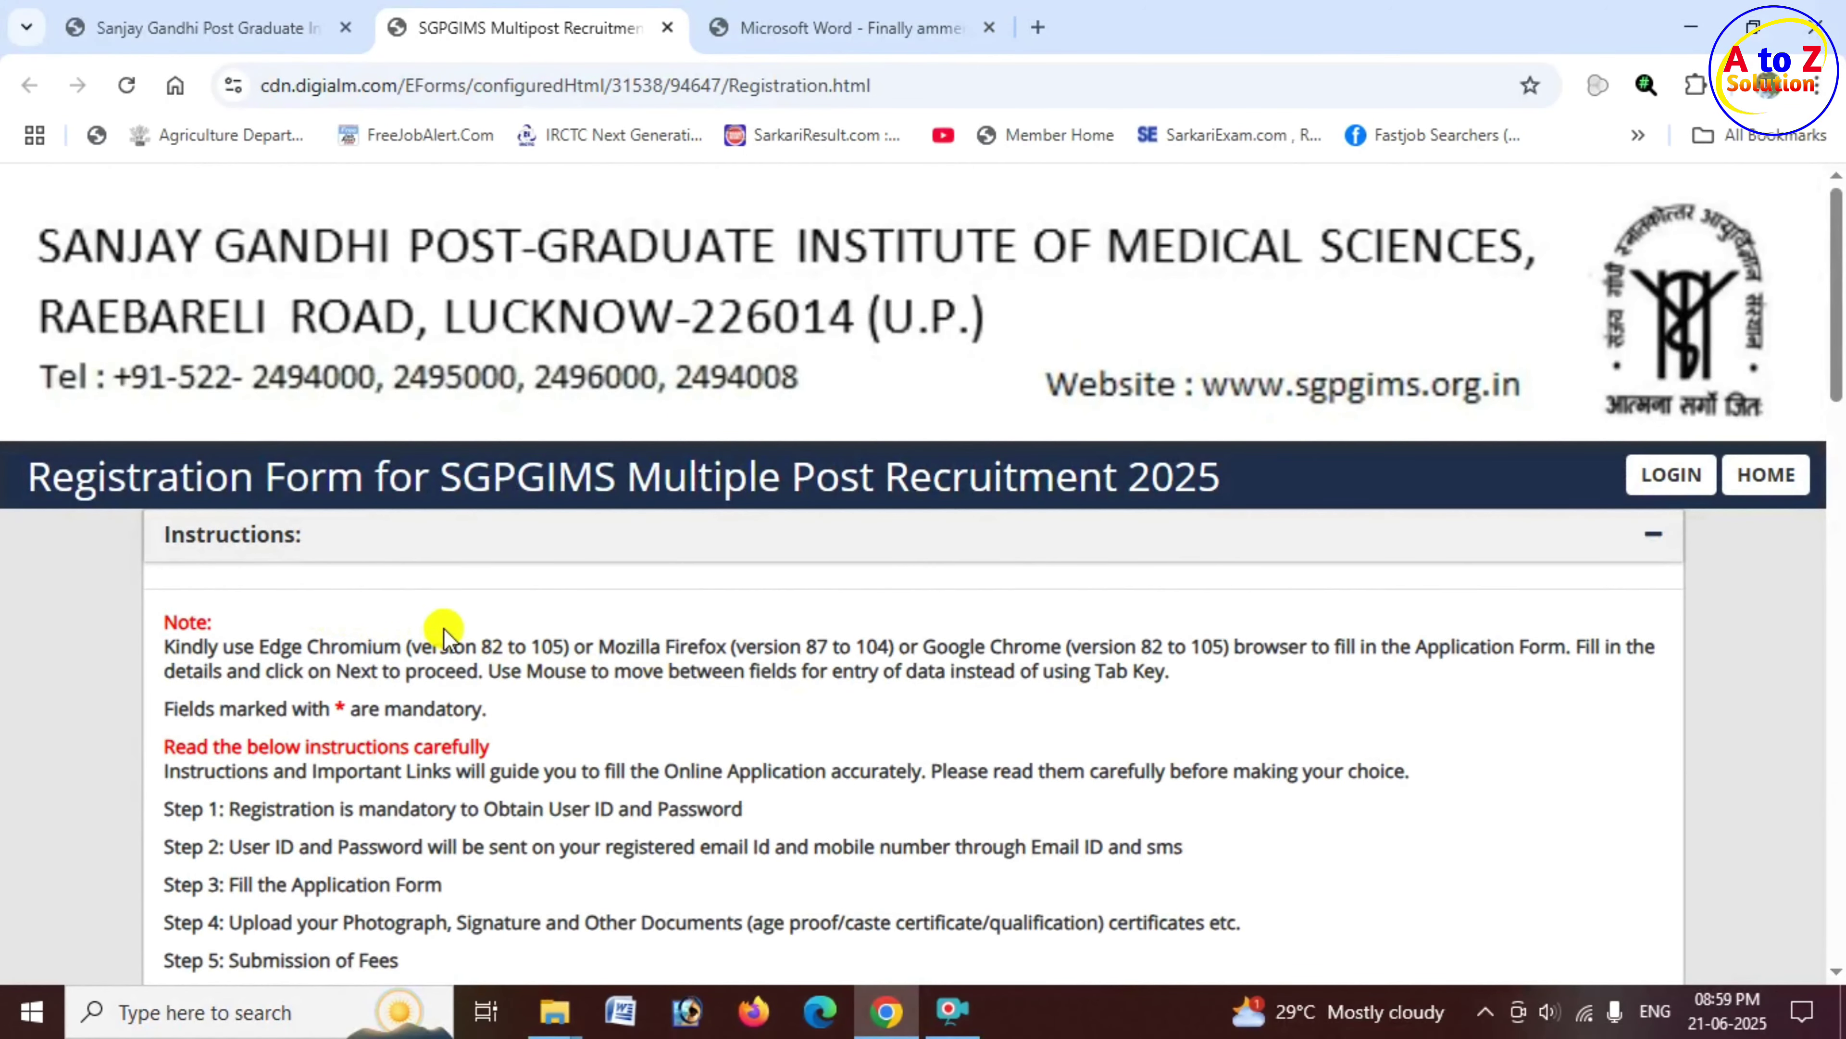
Step: Choose Hospital Attendant Gr-II from the Post Applied for dropdown
scroll(443, 628, "down", 8)
scroll(538, 633, "down", 4)
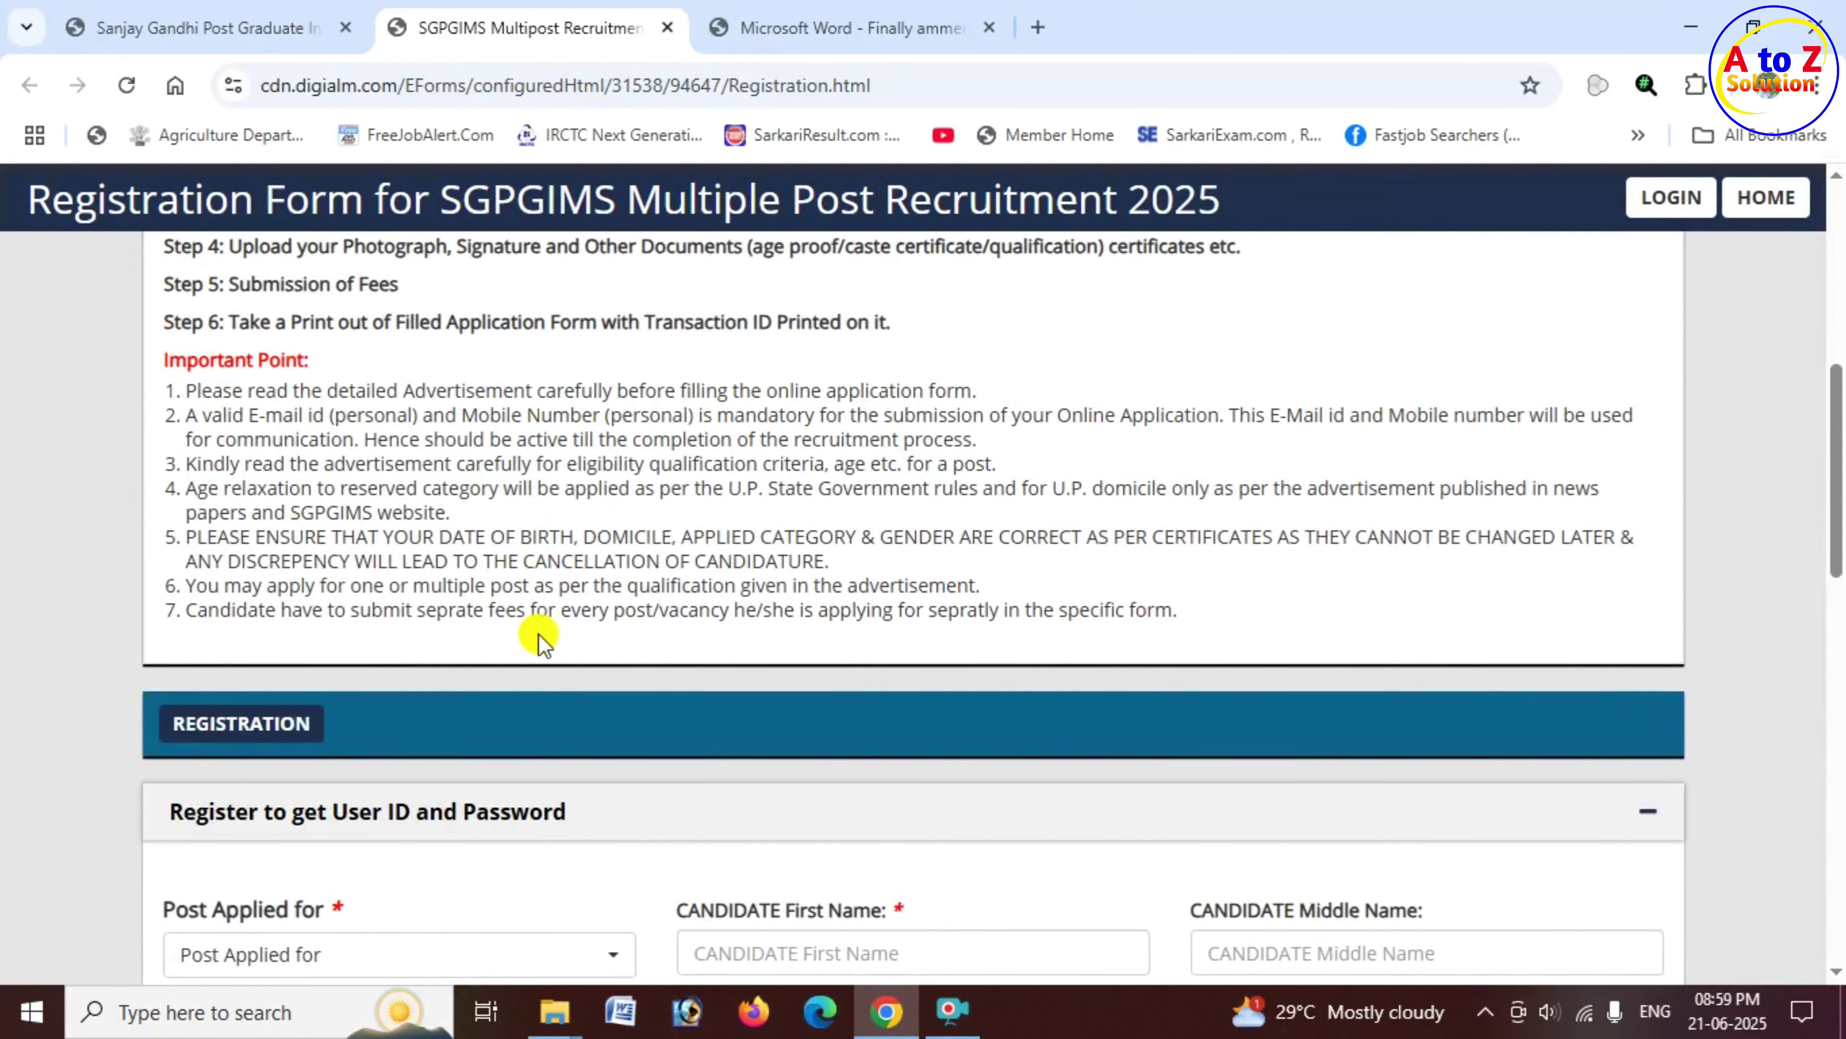
scroll(631, 596, "down", 2)
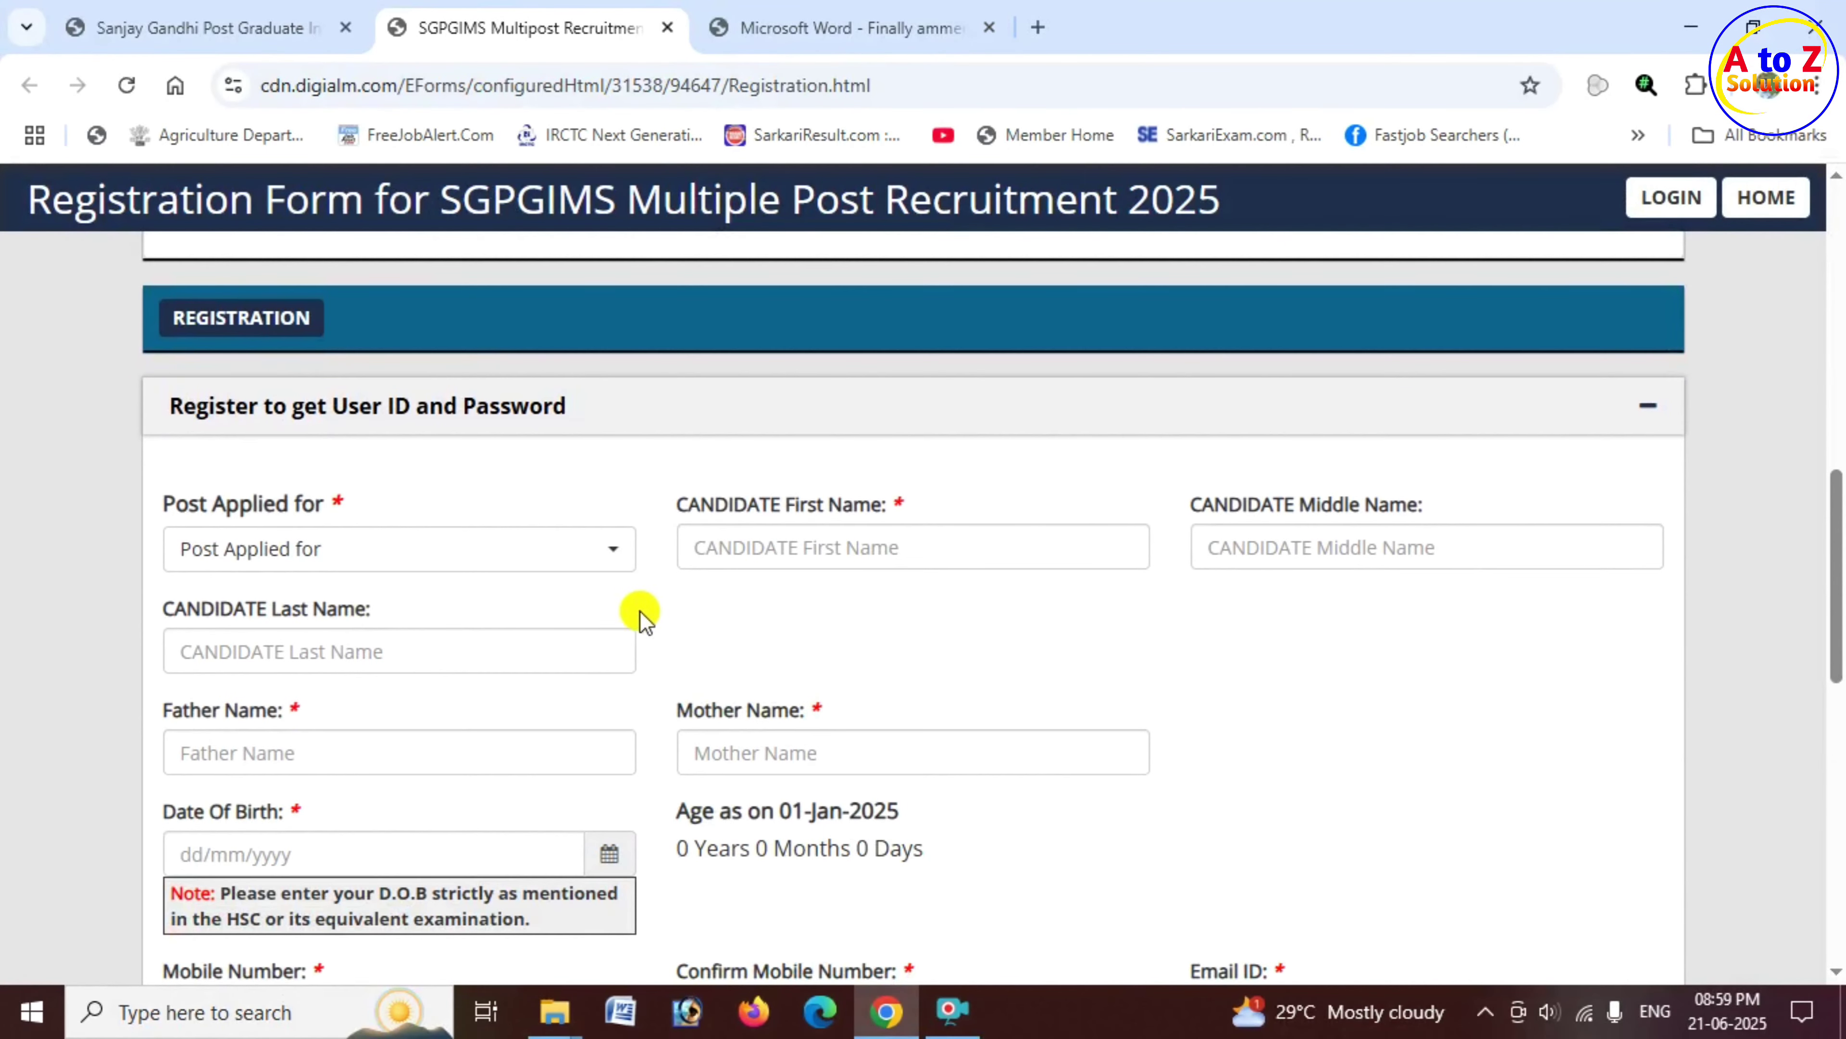
left_click_drag(170, 509, 327, 504)
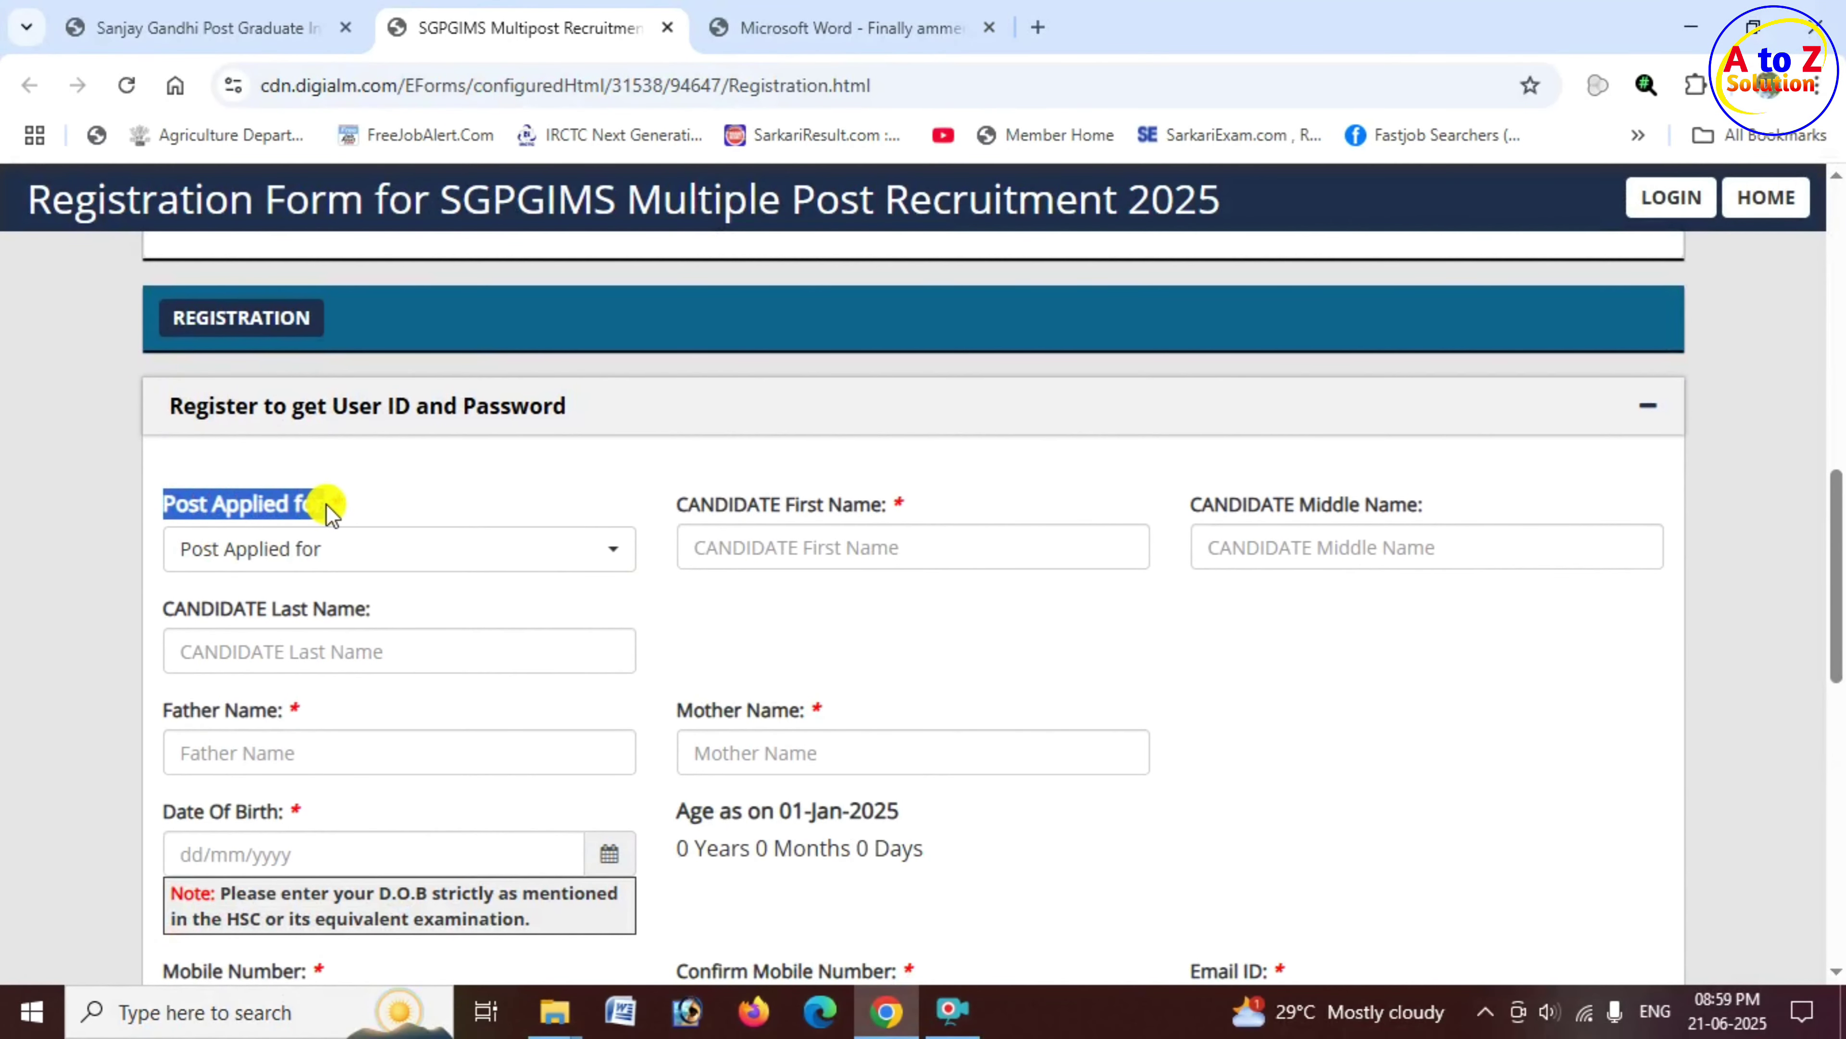
left_click(412, 564)
scroll(379, 829, "down", 3)
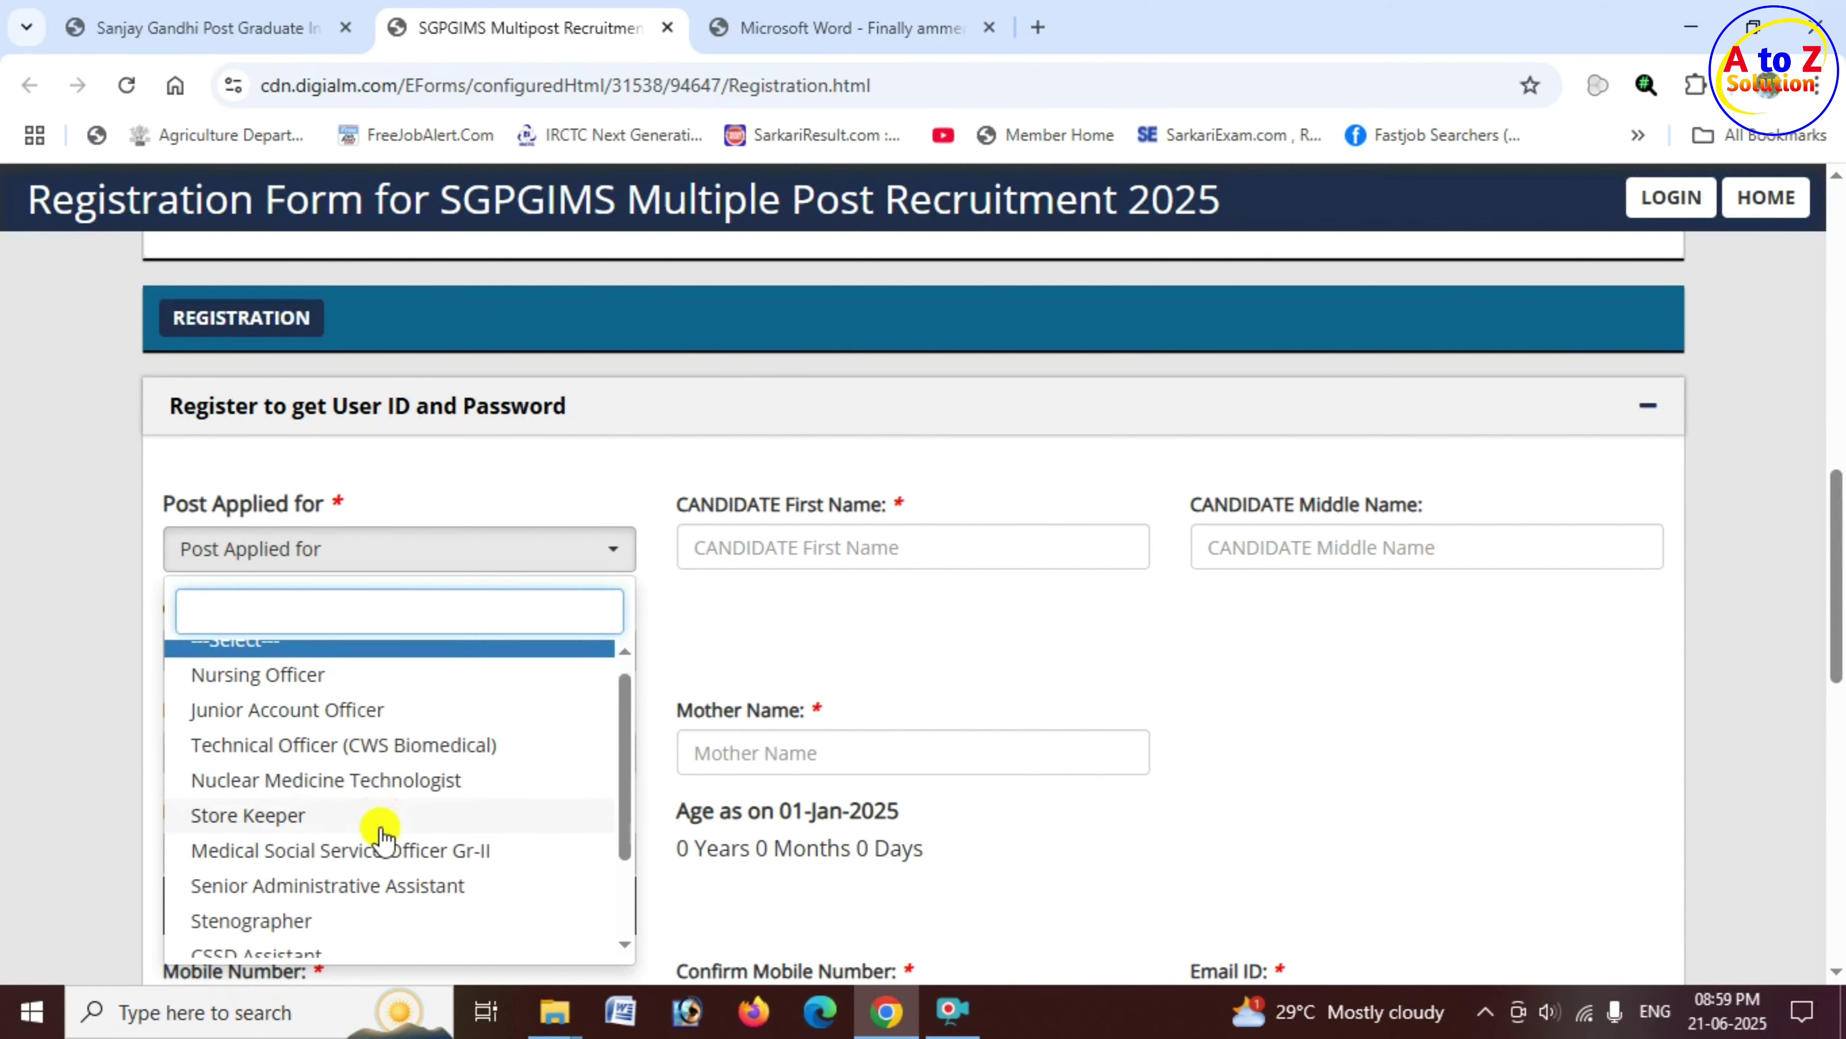
left_click(349, 904)
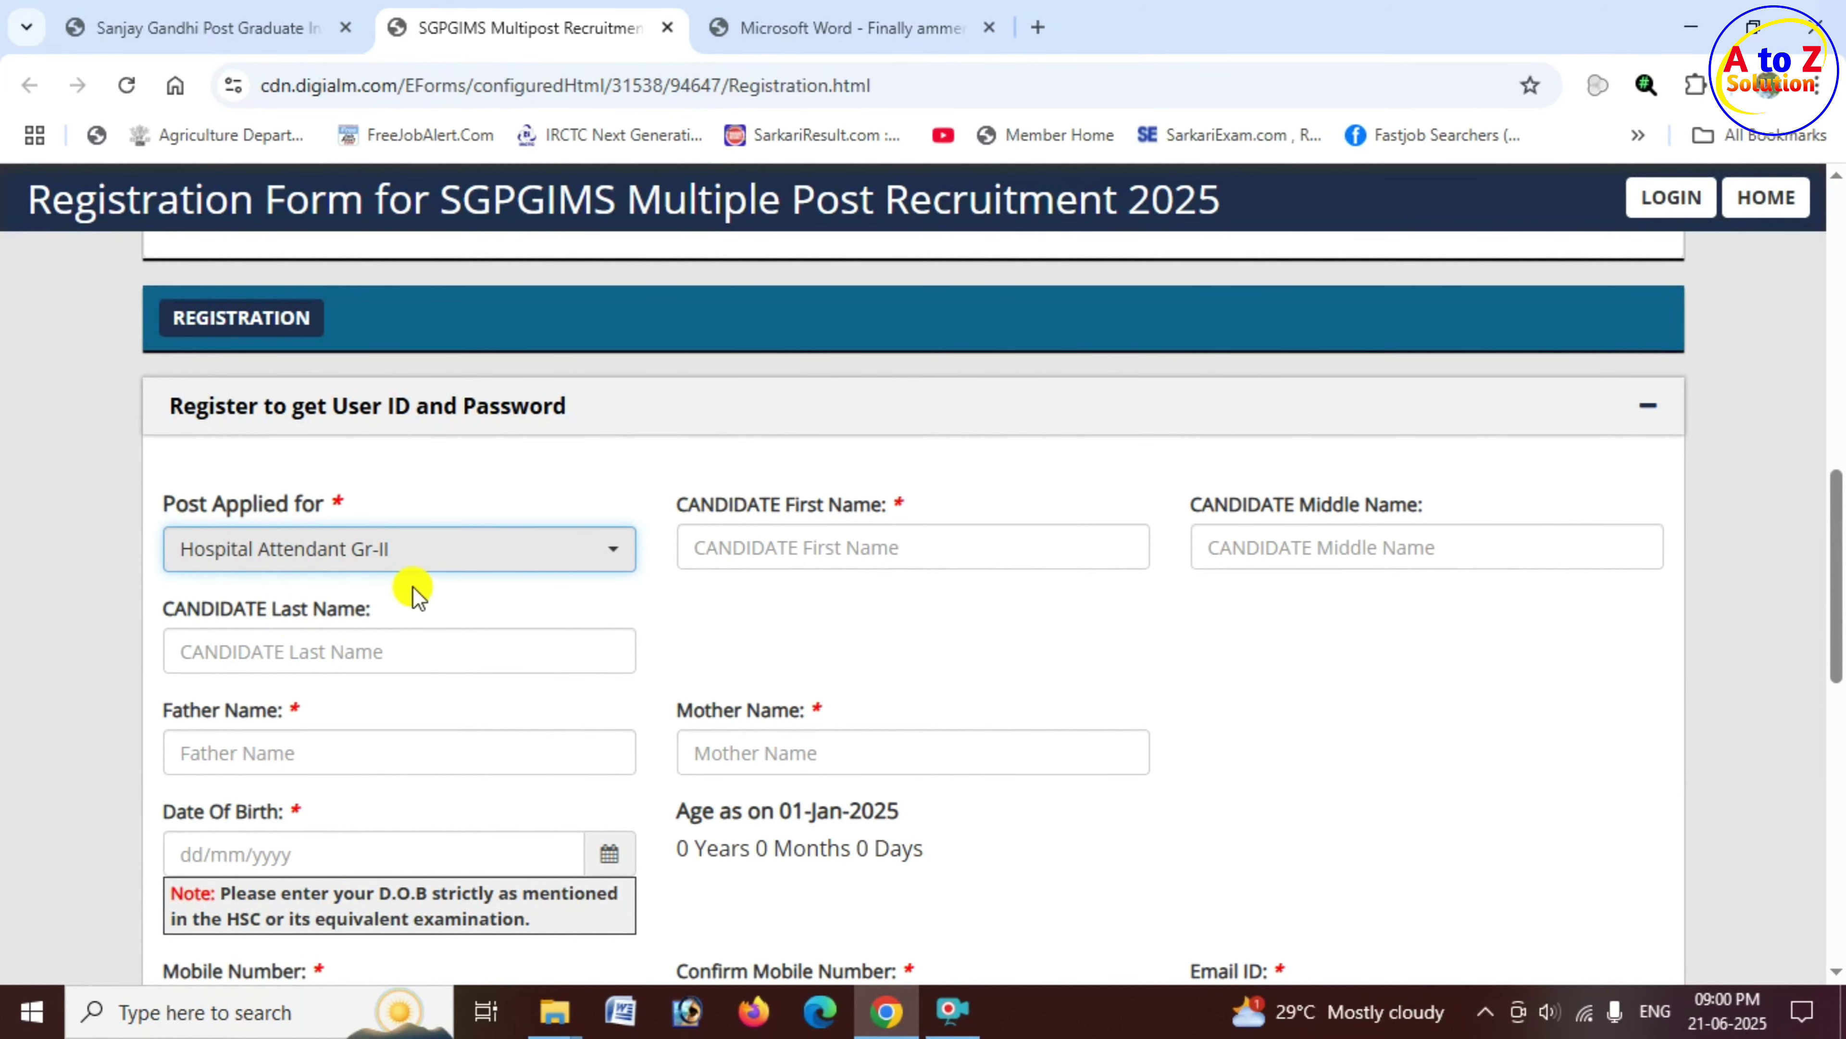
left_click(703, 509)
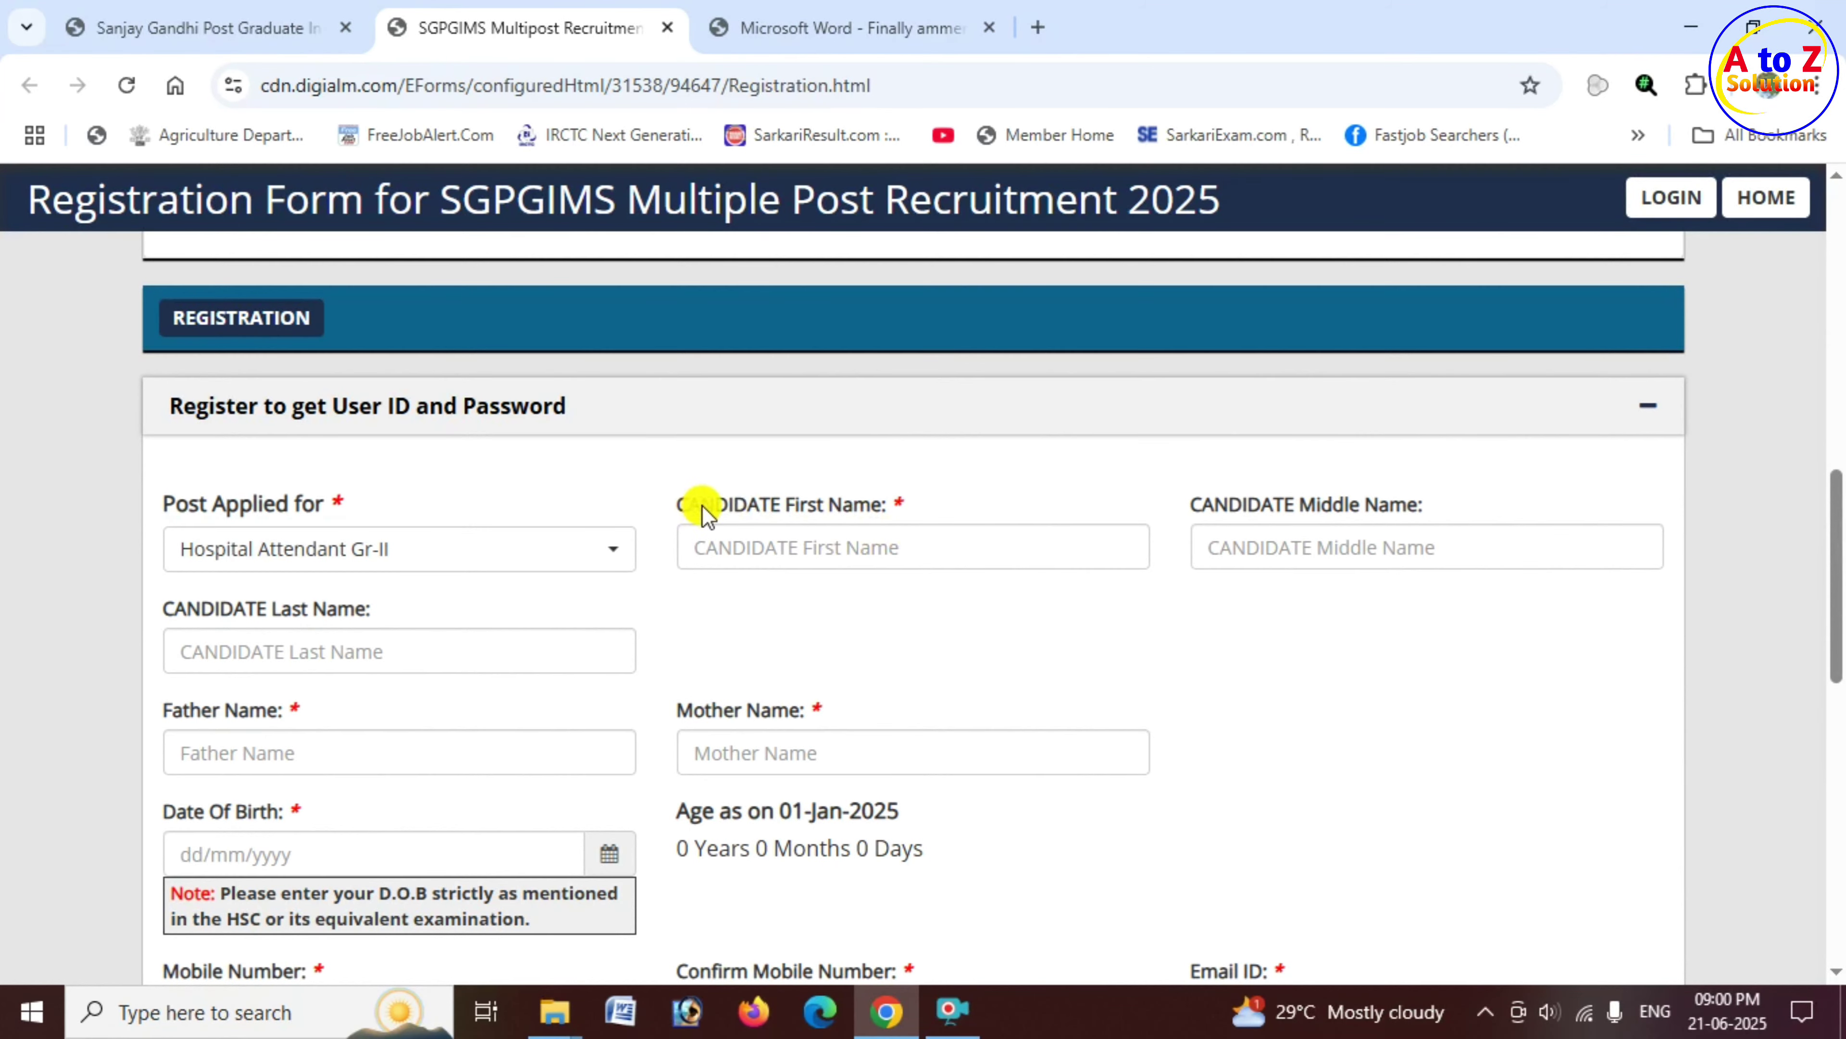
left_click_drag(702, 506, 872, 536)
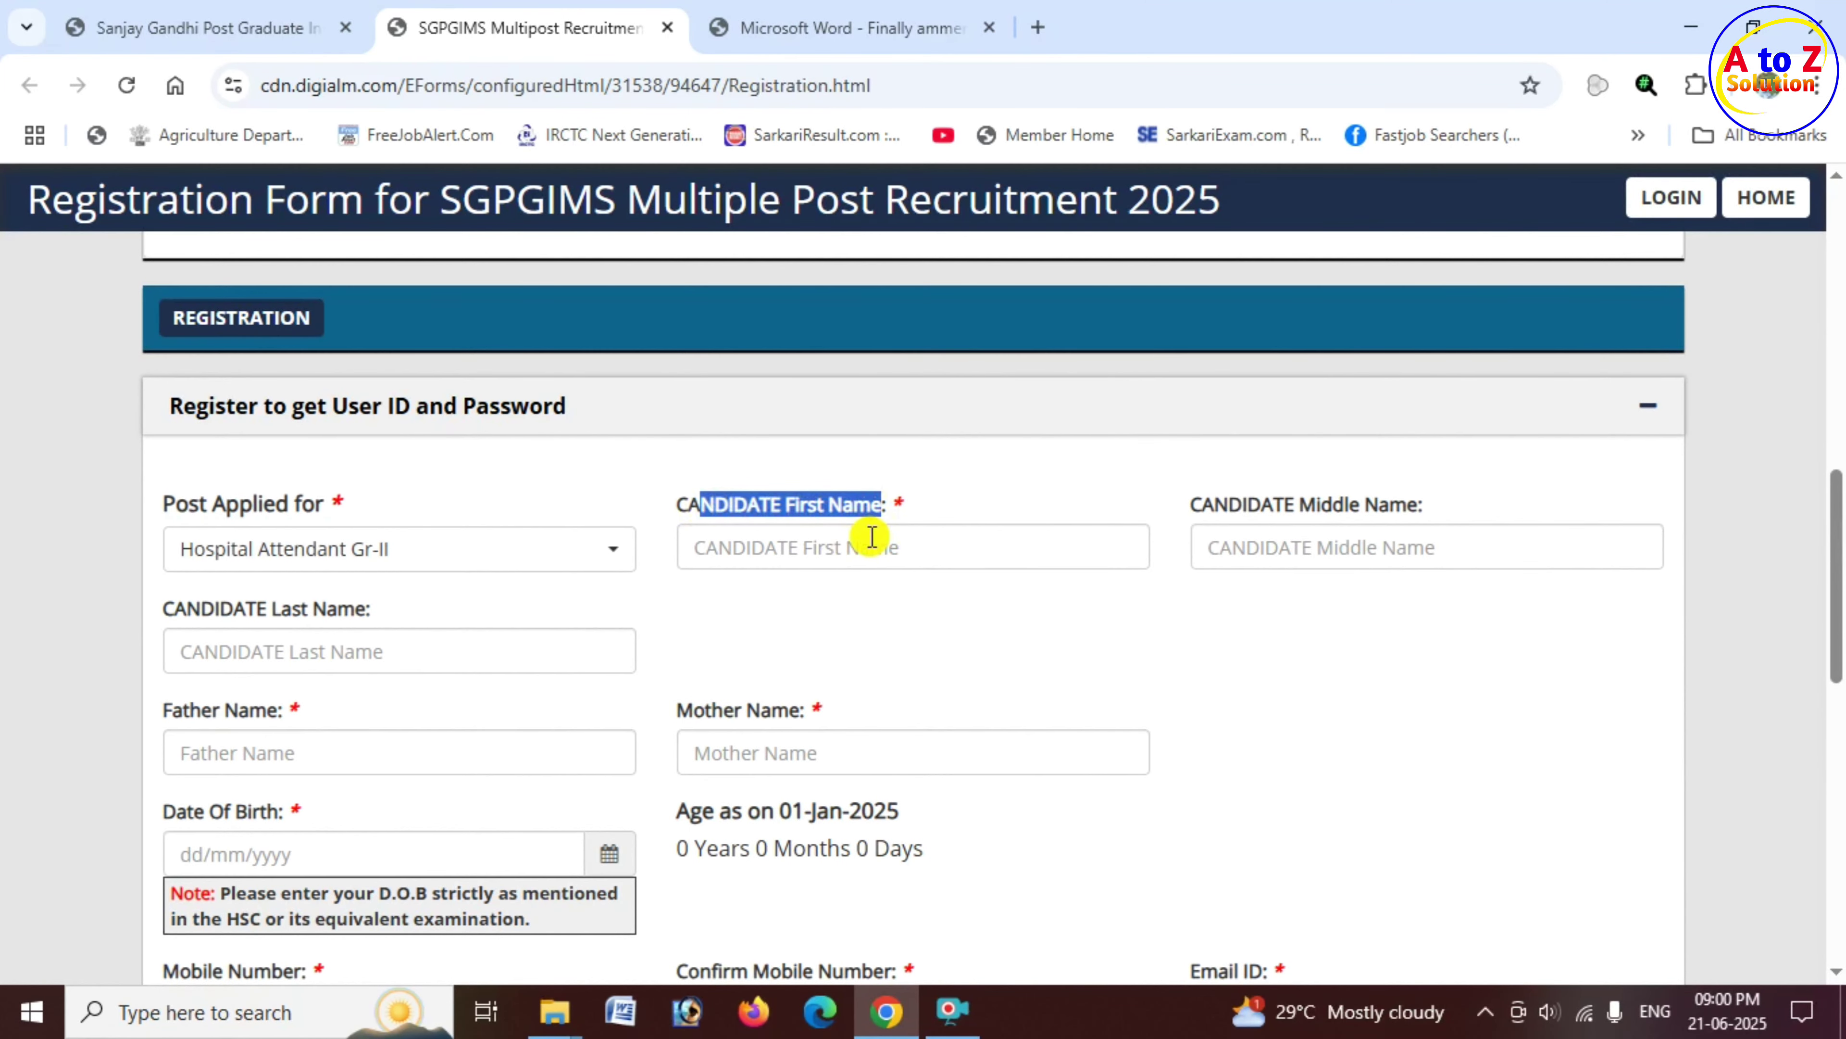
left_click(873, 536)
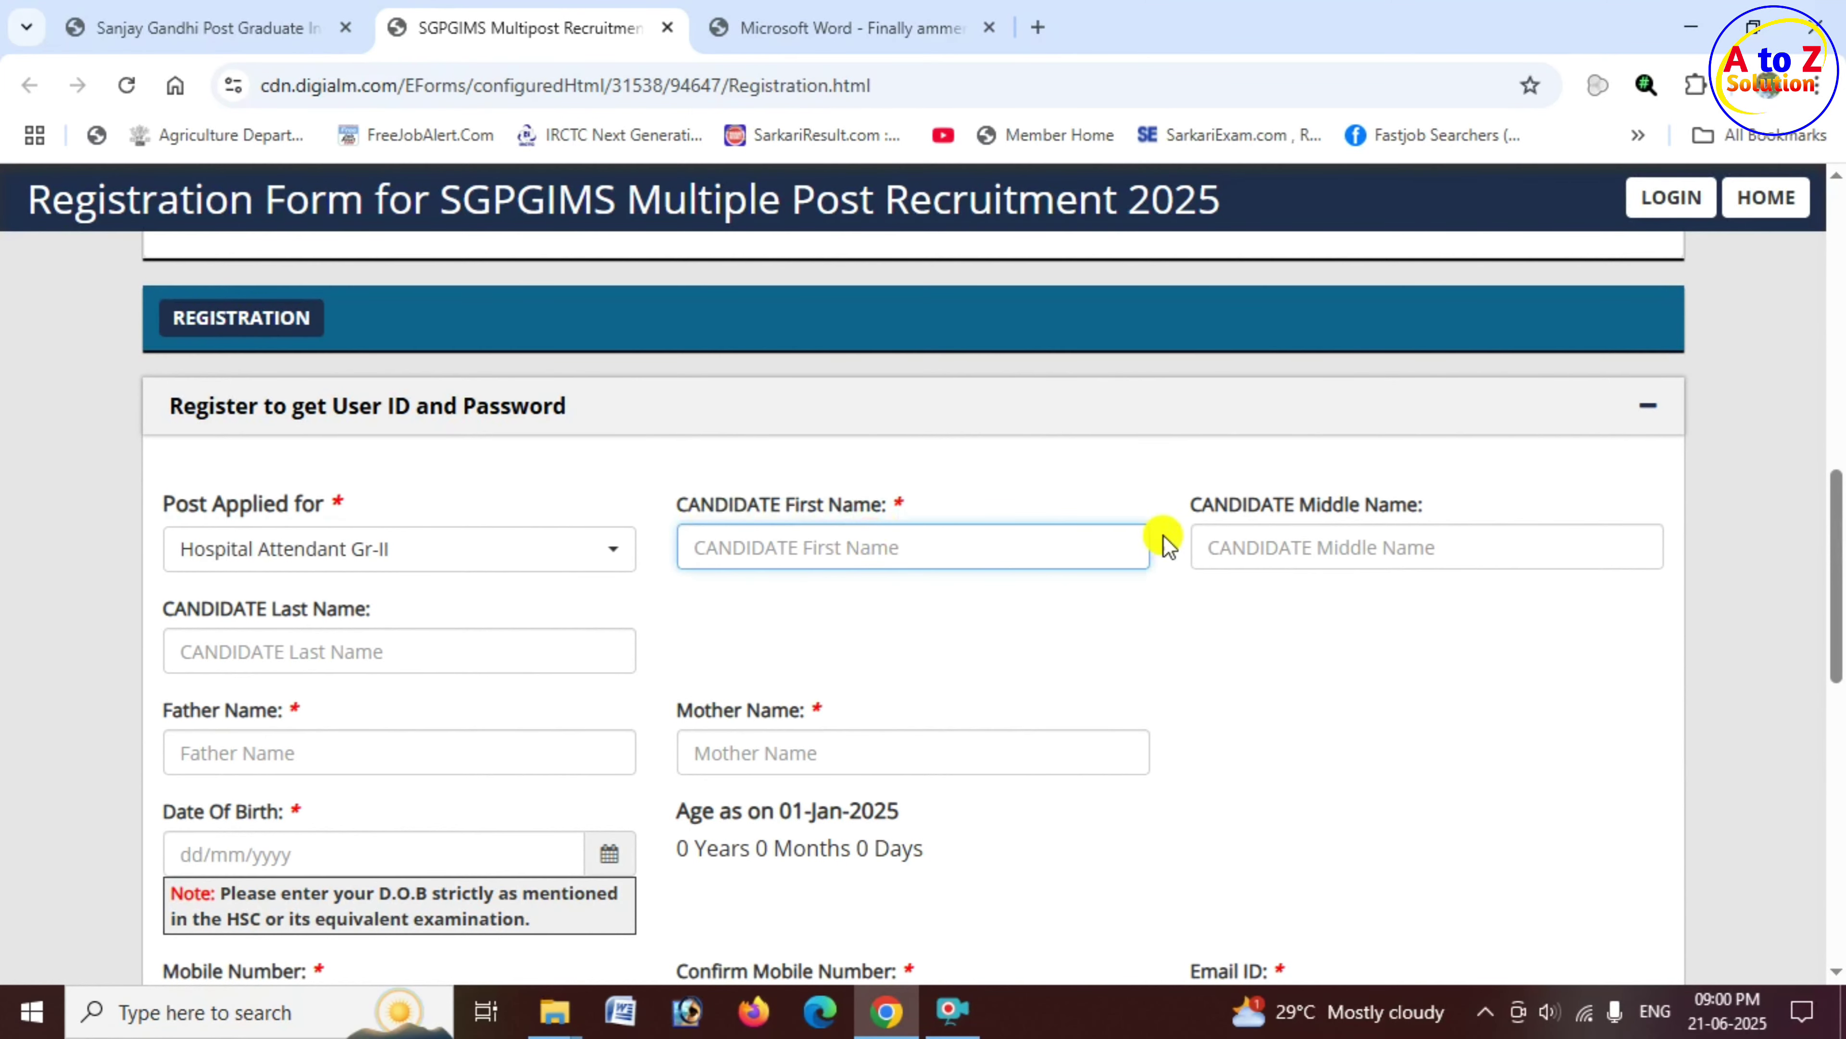
left_click_drag(1199, 511, 1420, 509)
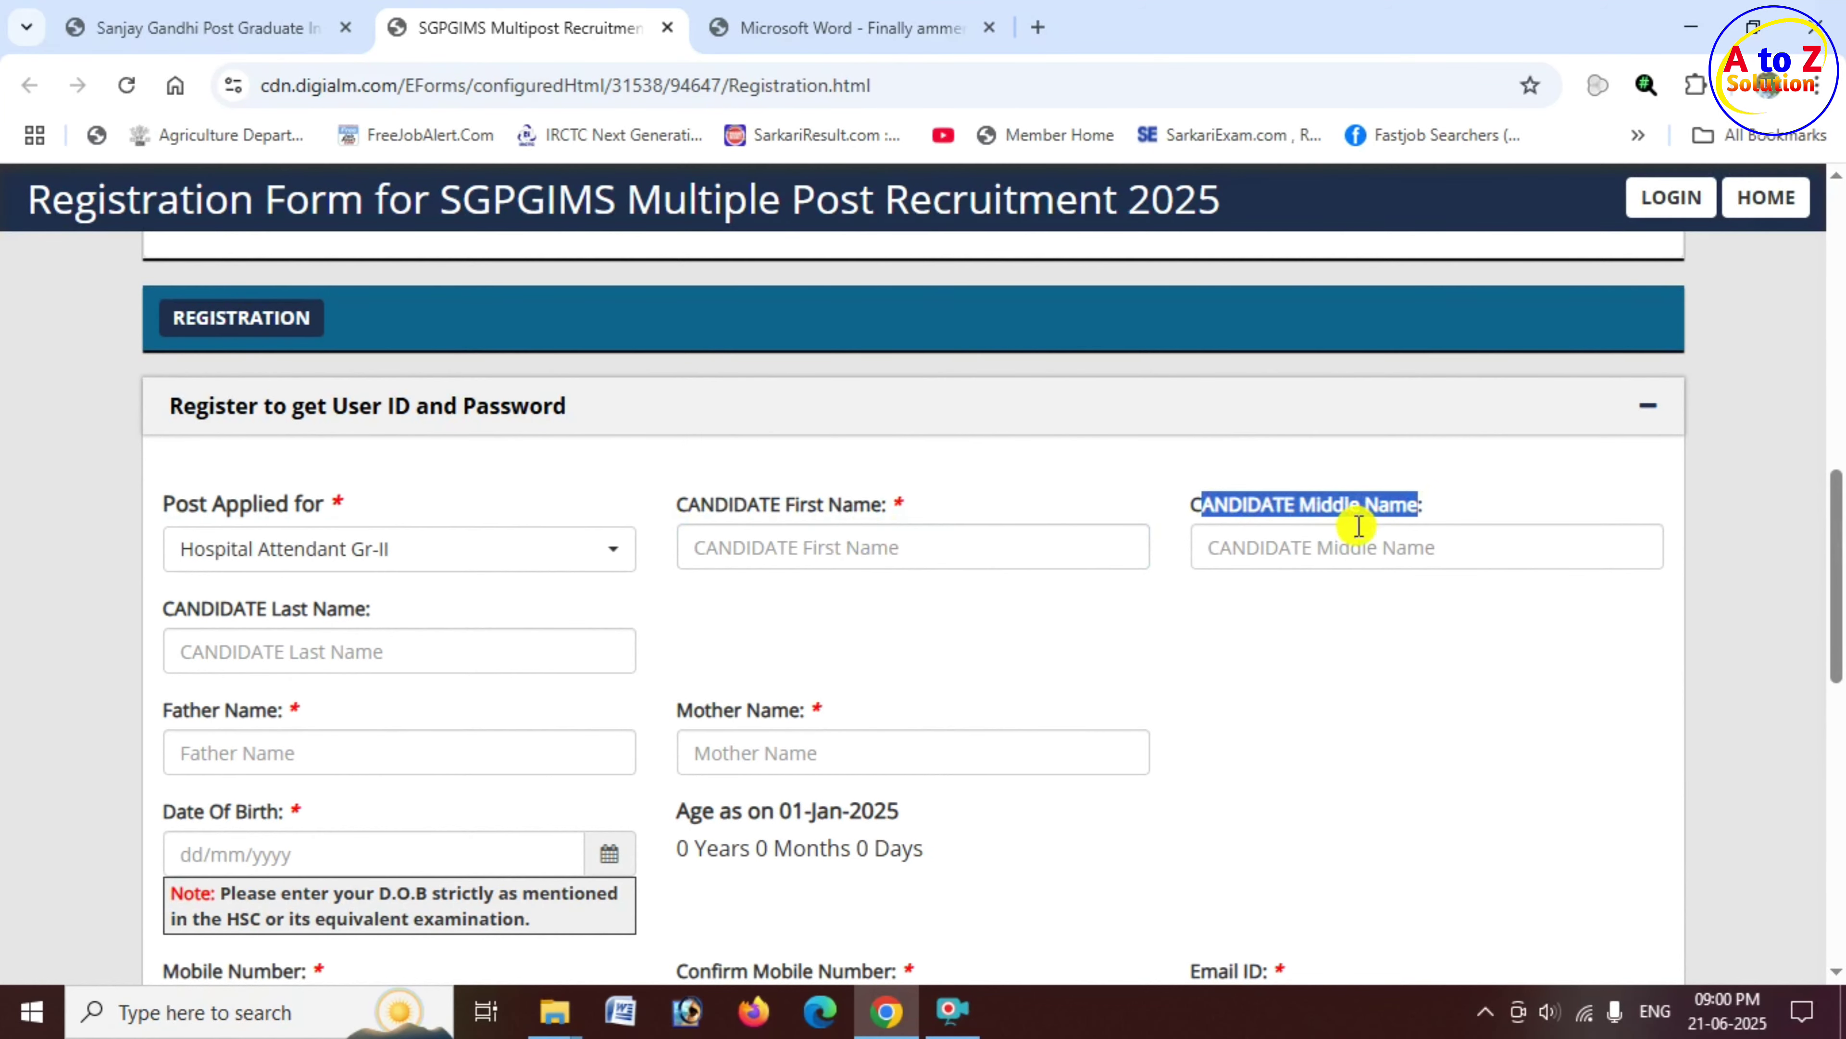
left_click(1309, 544)
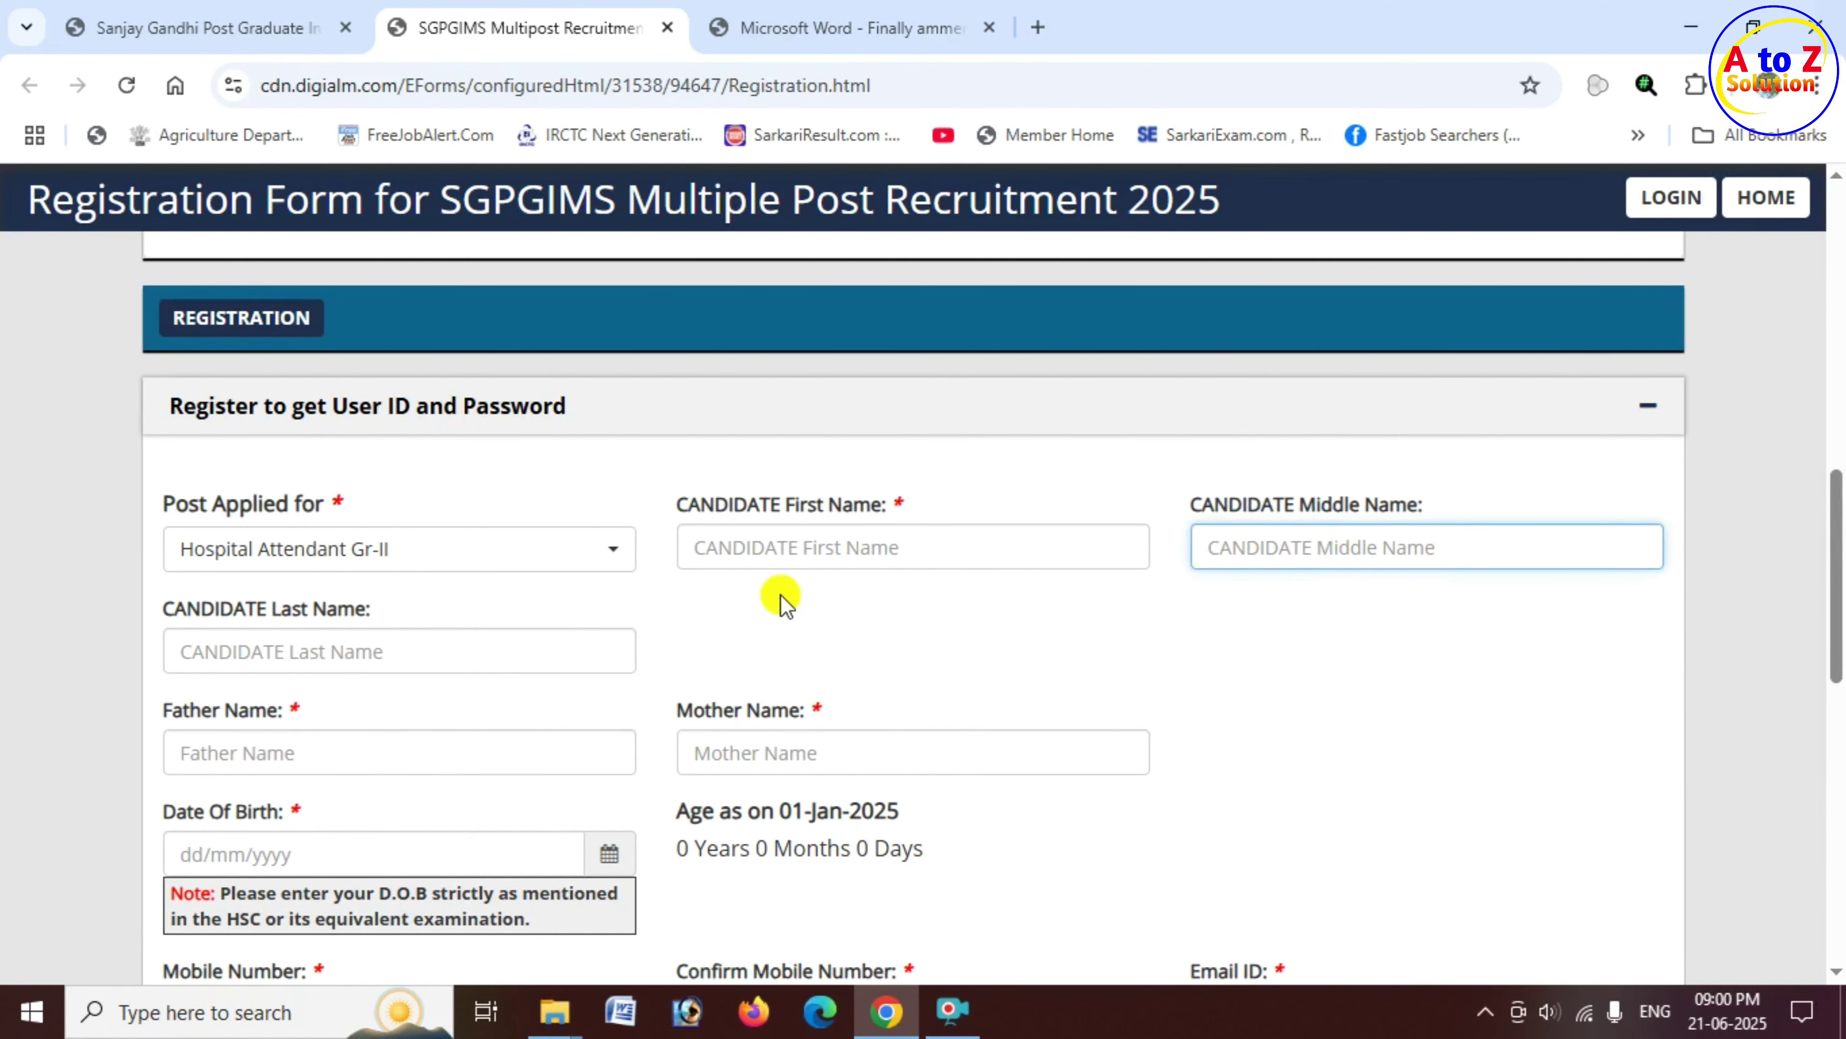
left_click_drag(203, 617, 373, 639)
left_click(371, 640)
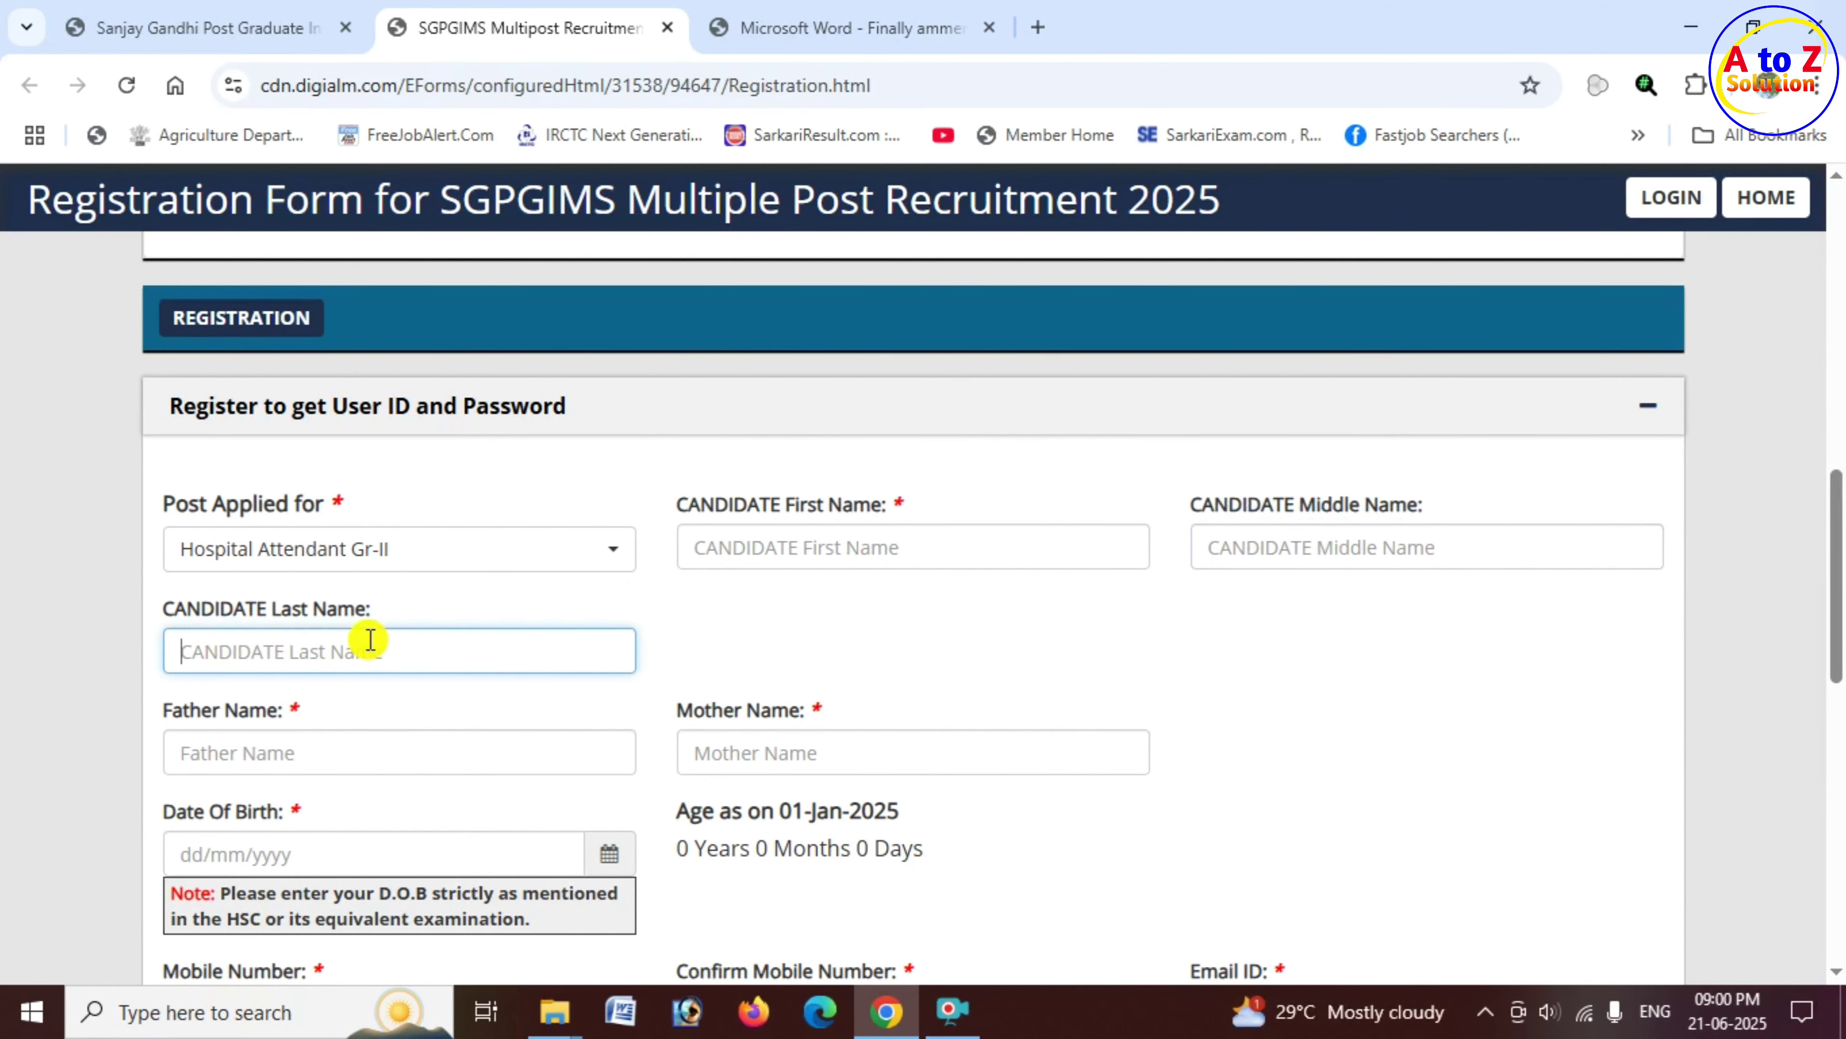
scroll(367, 603, "down", 3)
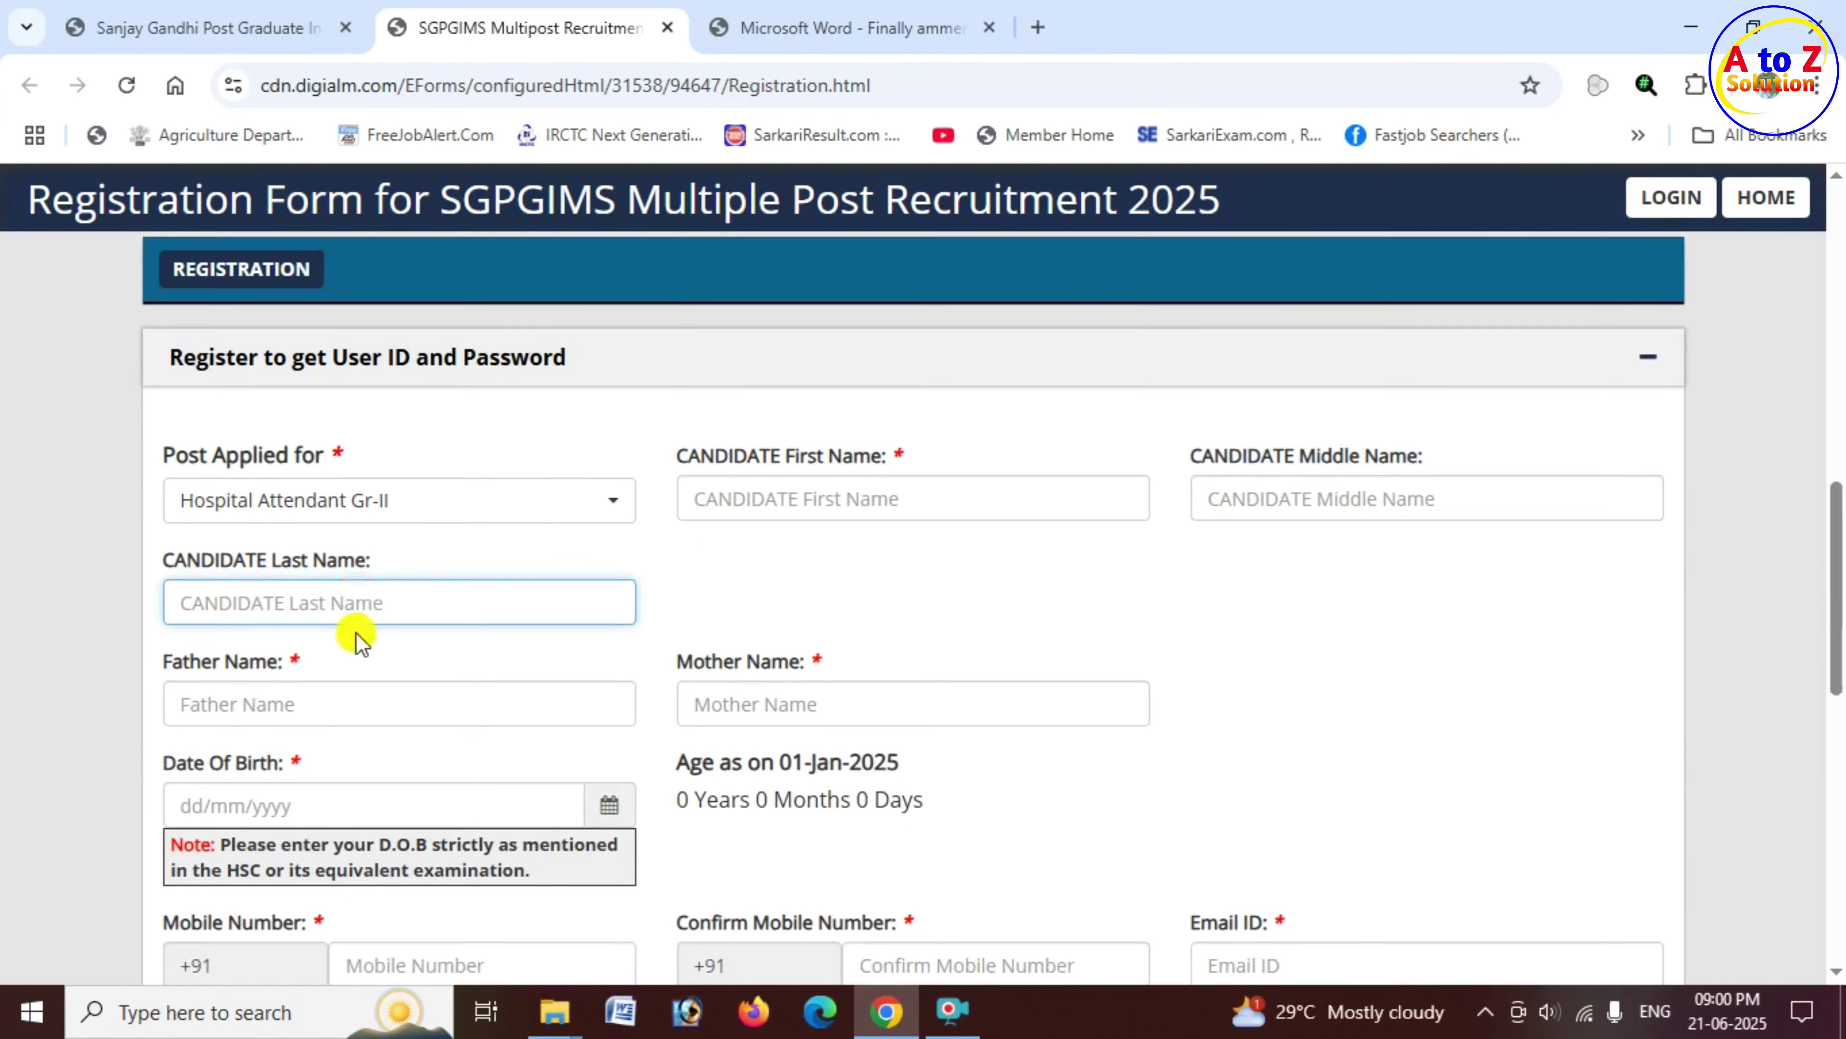
left_click_drag(150, 437, 297, 462)
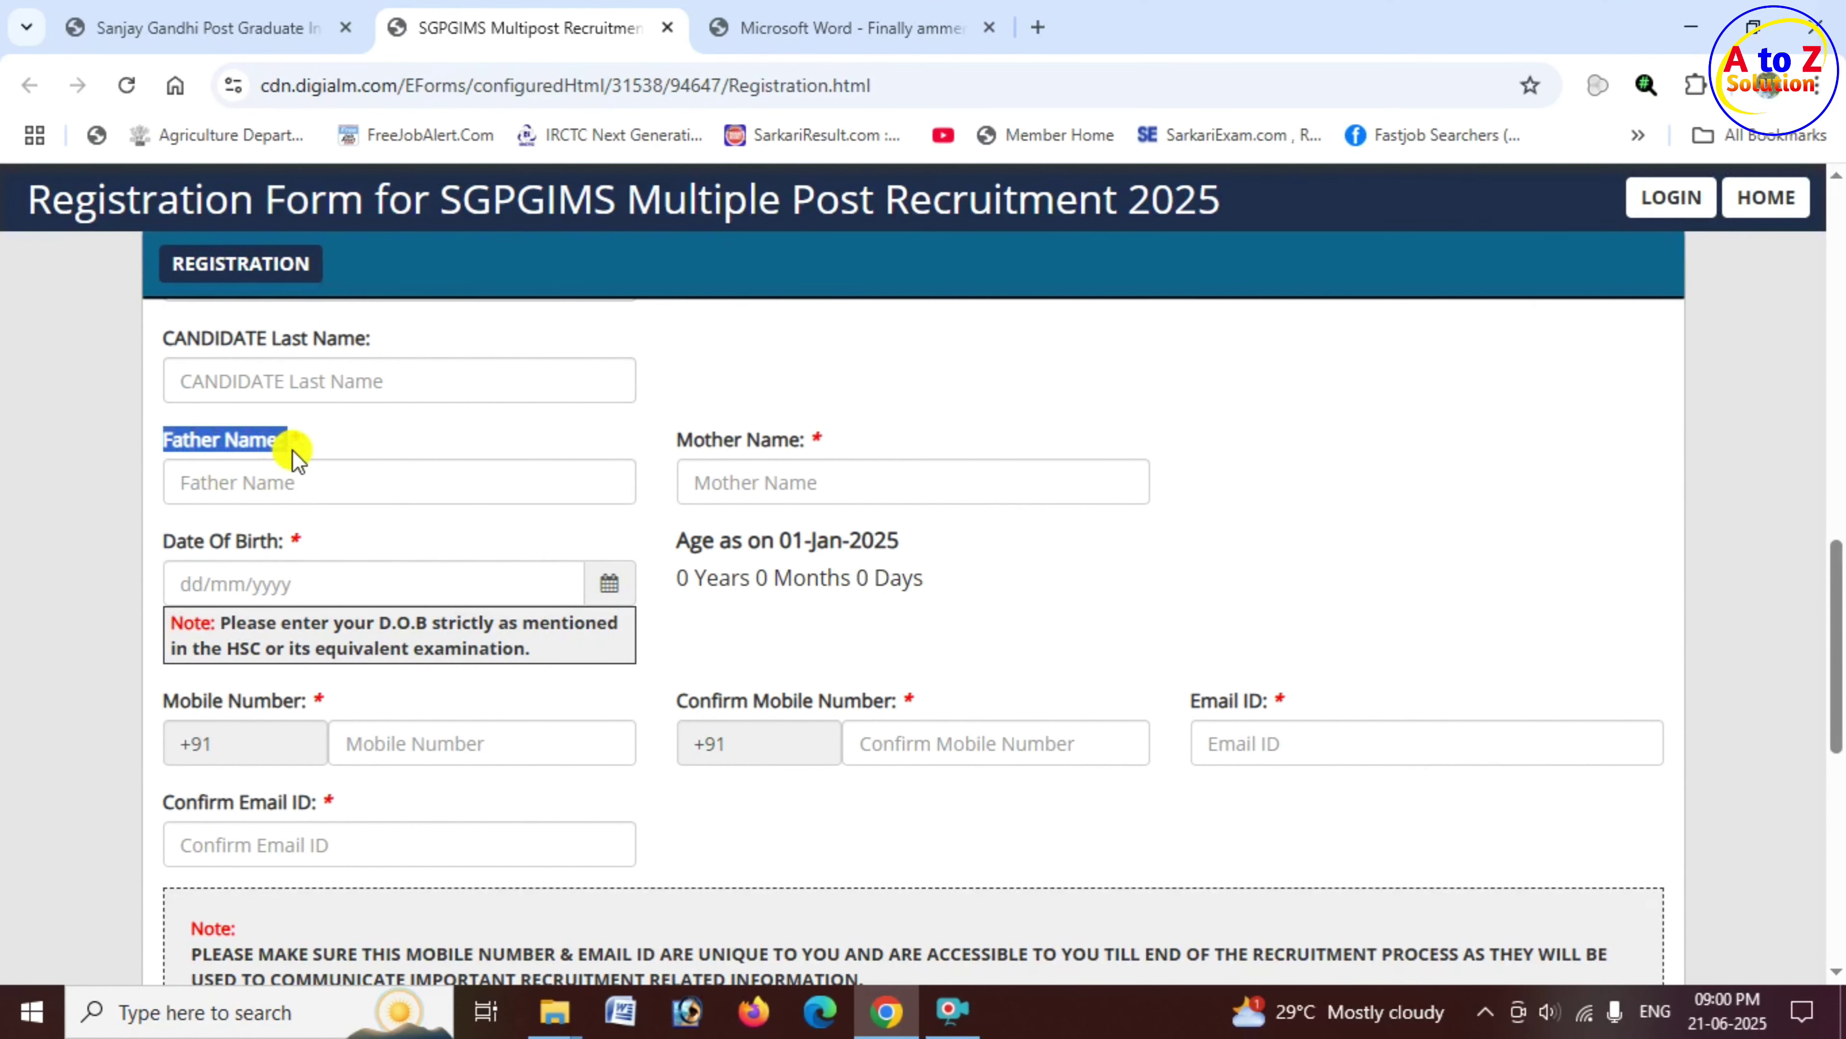
left_click_drag(673, 440, 827, 436)
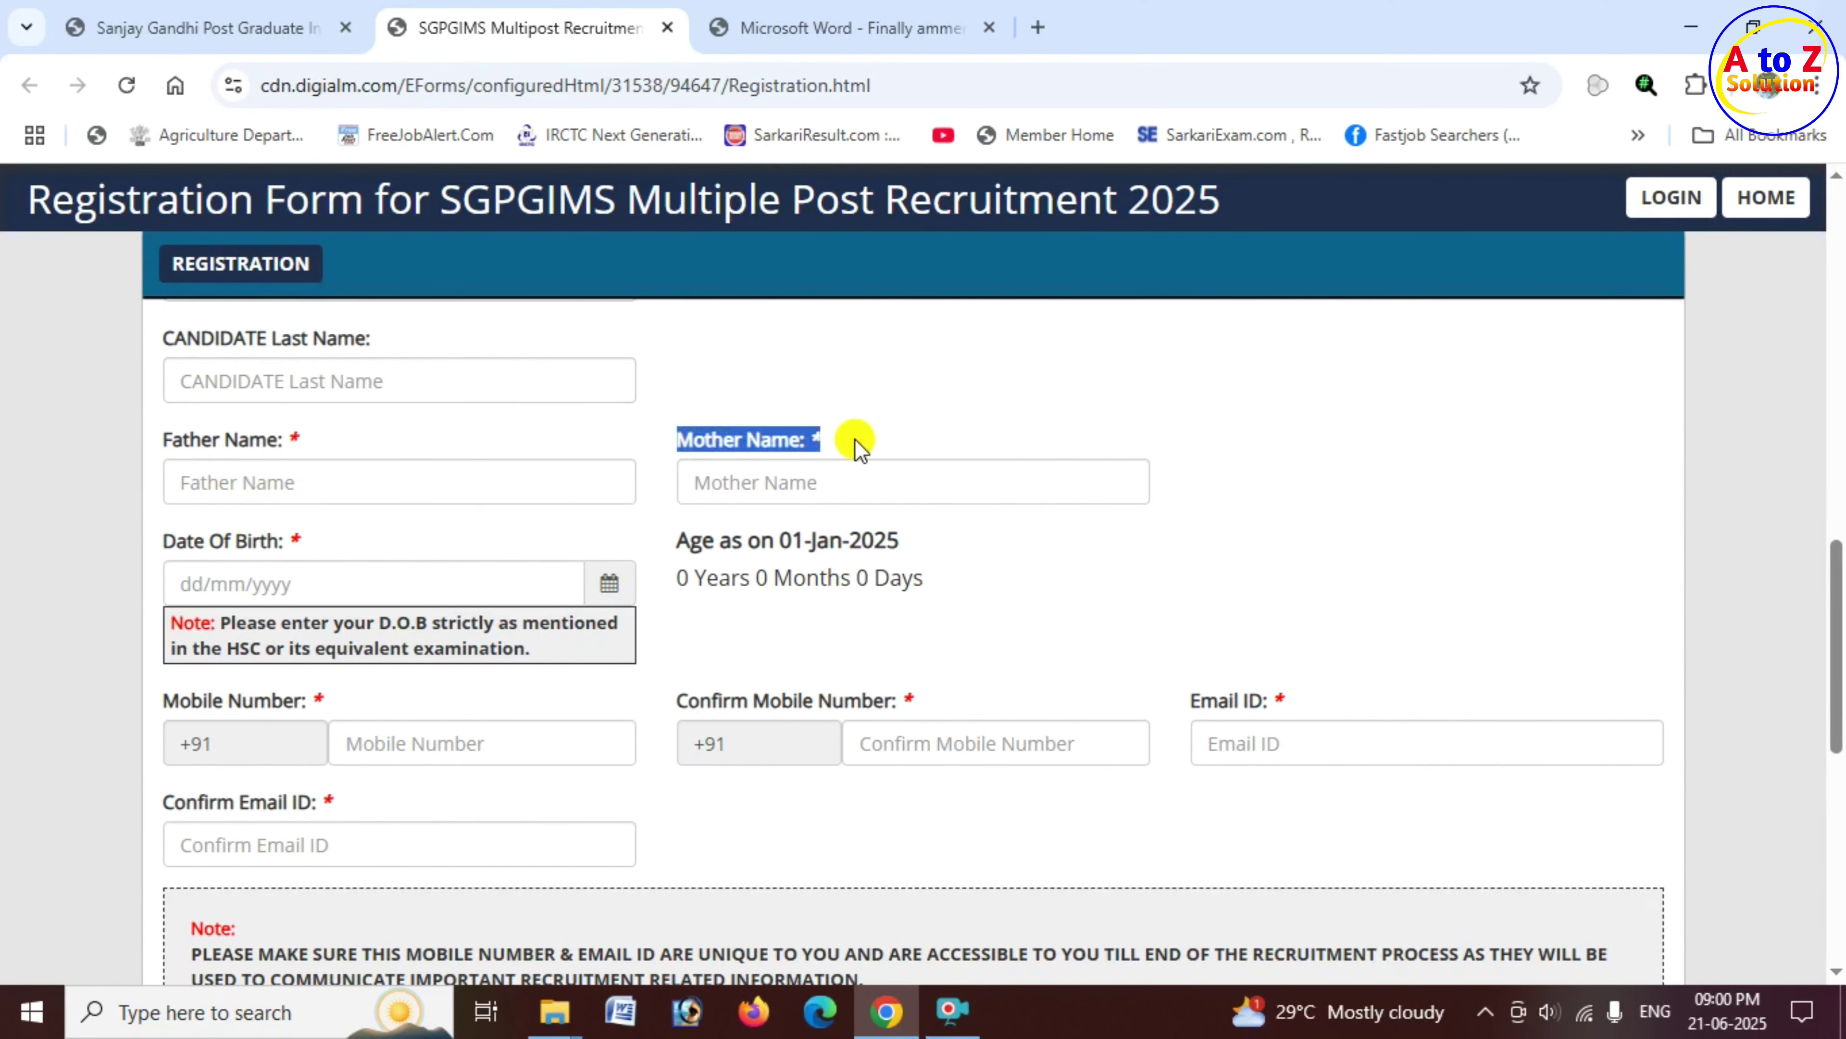
left_click_drag(177, 541, 294, 547)
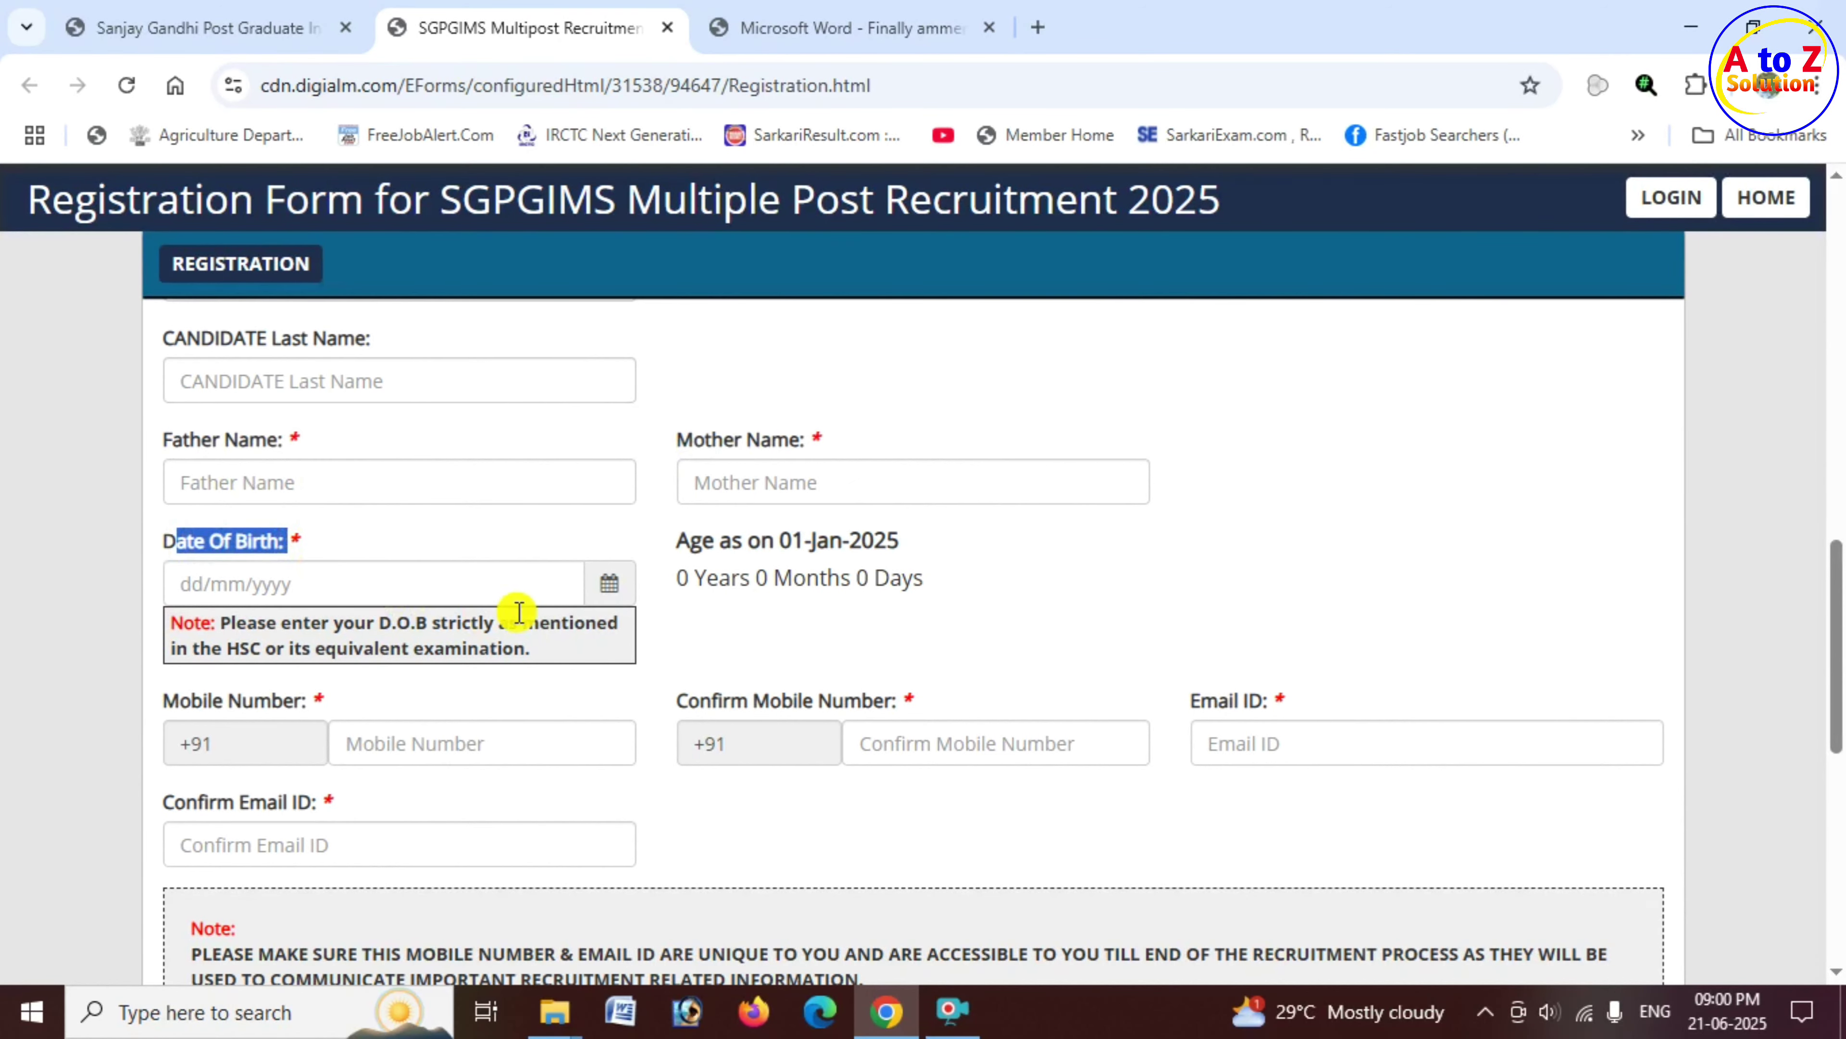
Step: Pick 12 March 1996 as the date of birth in the calendar
left_click(611, 590)
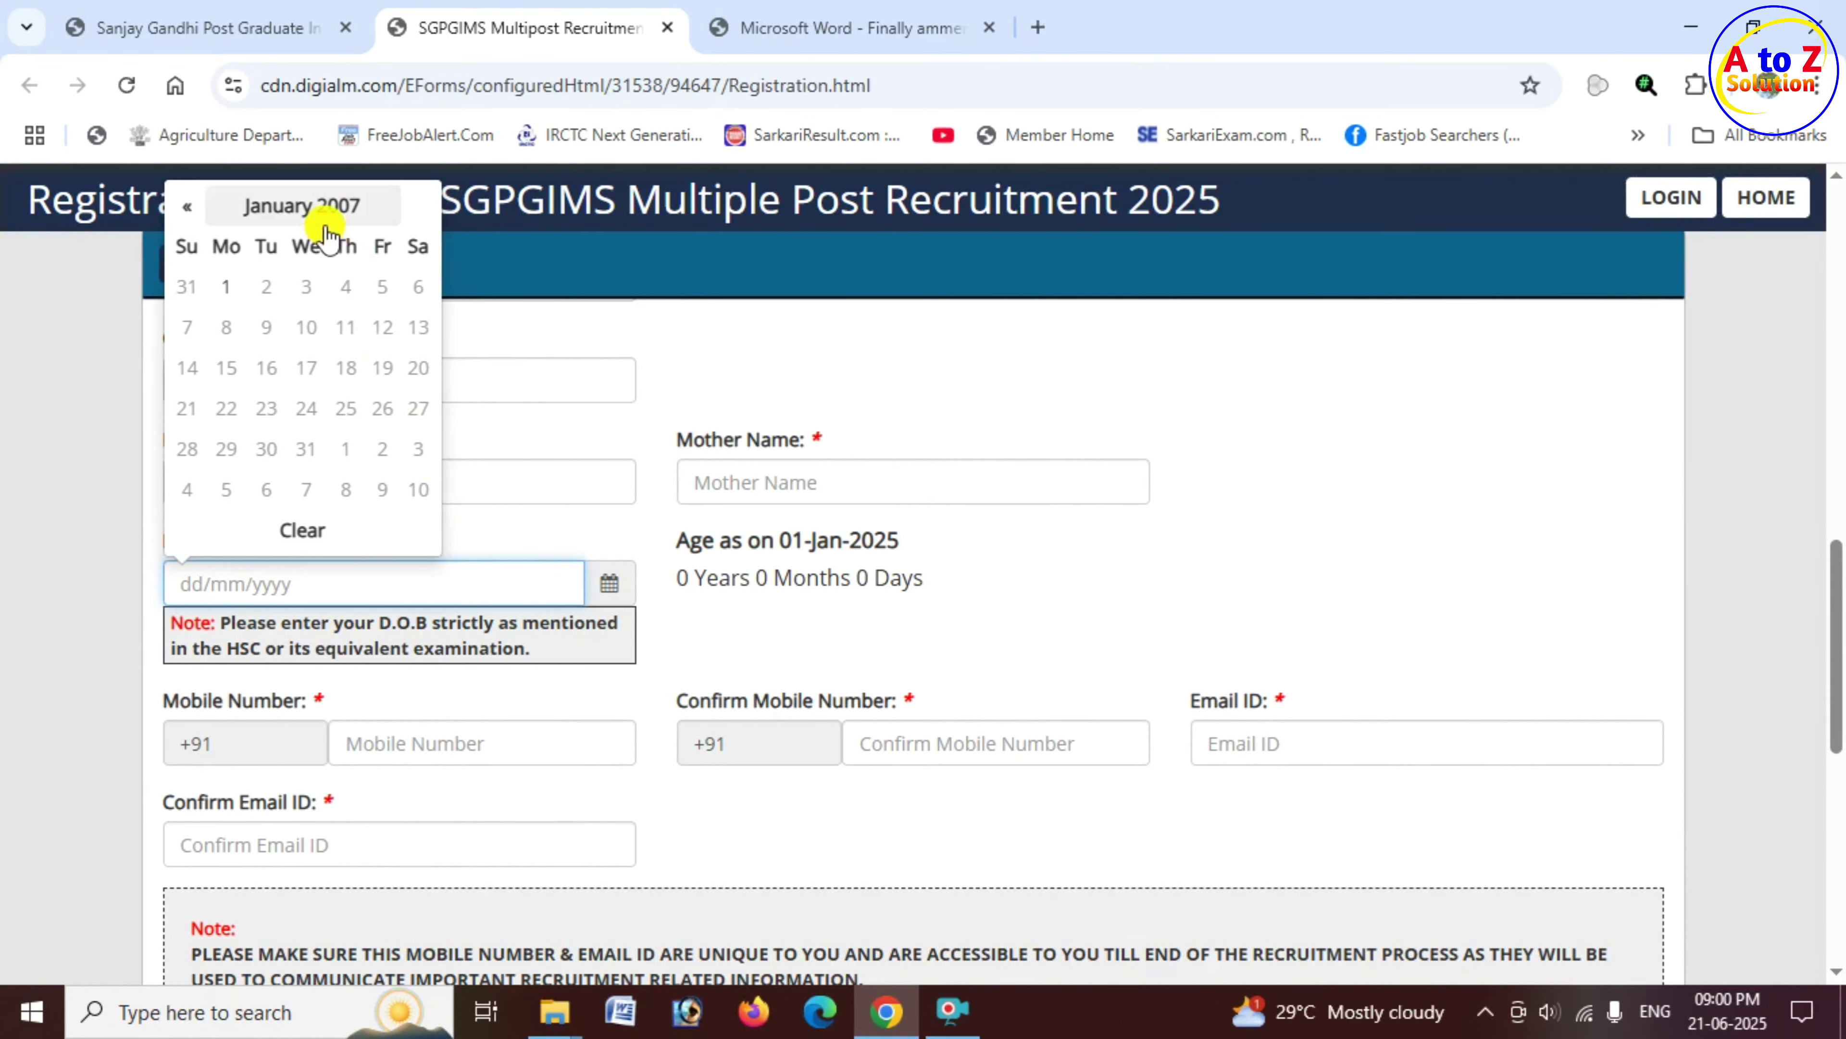
left_click(339, 217)
left_click(288, 237)
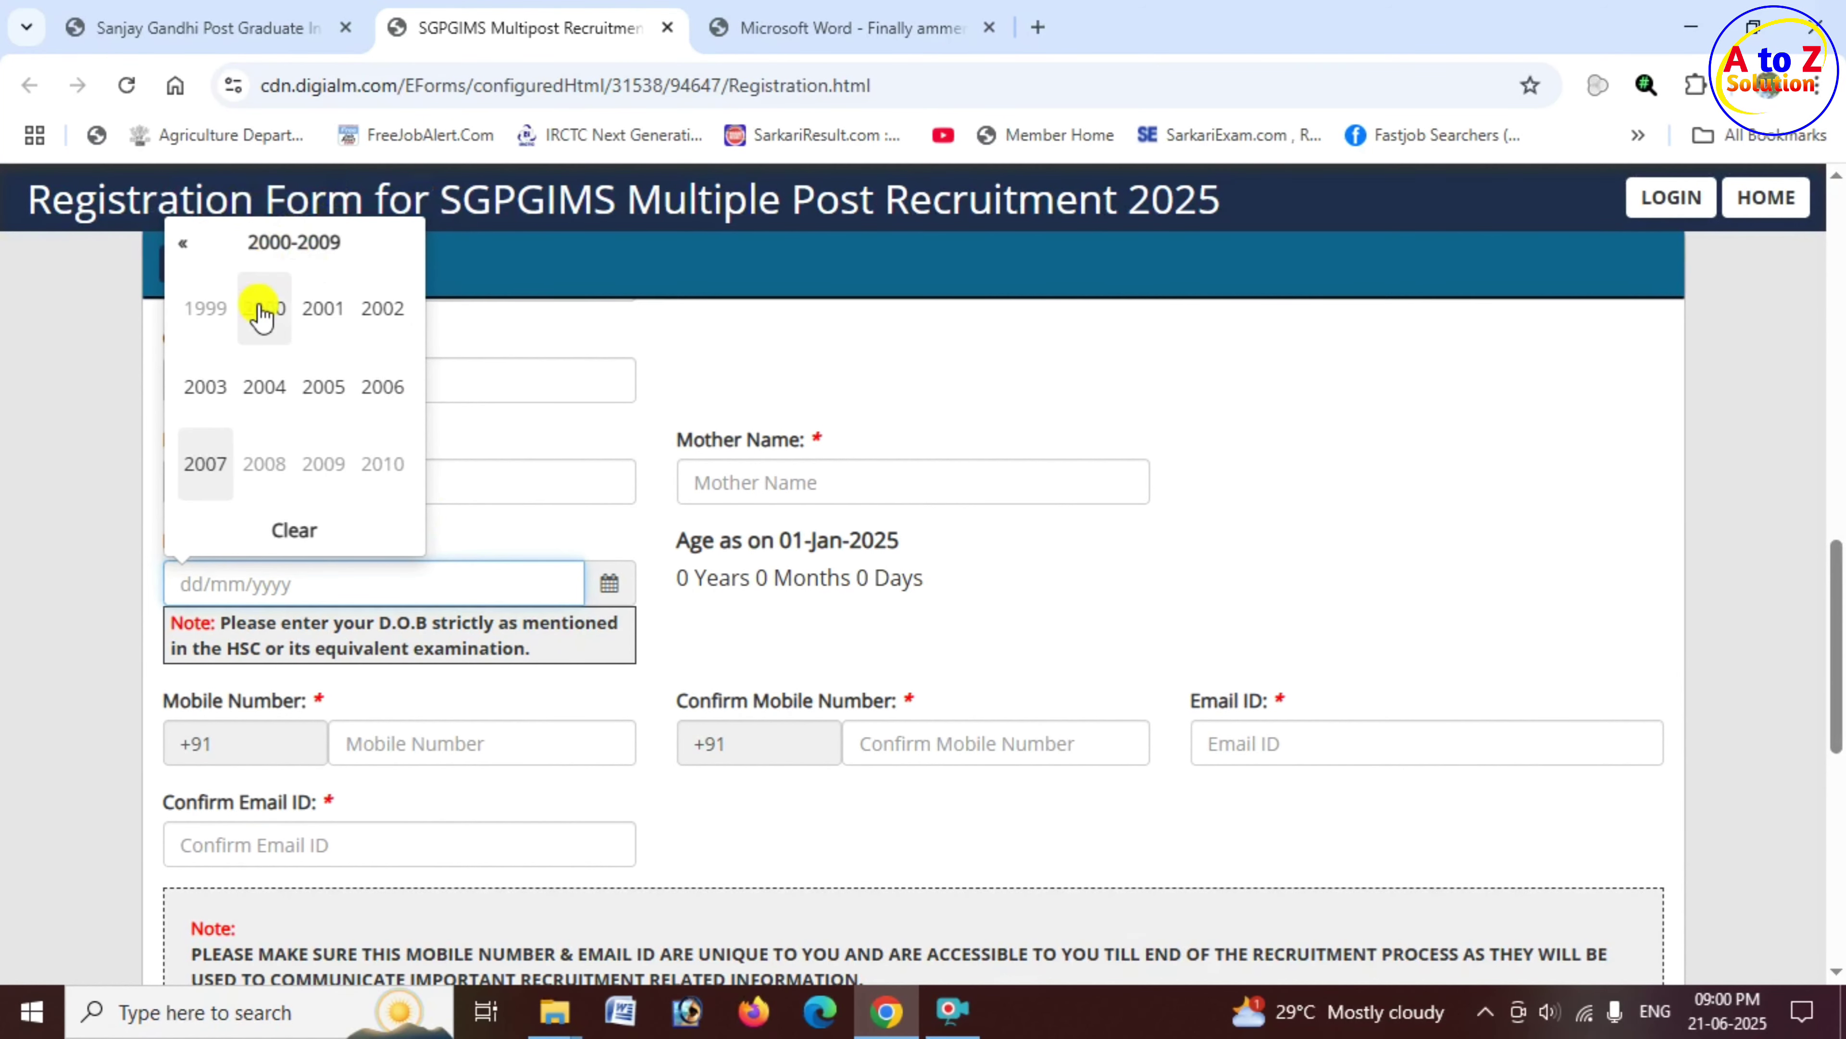
left_click(182, 242)
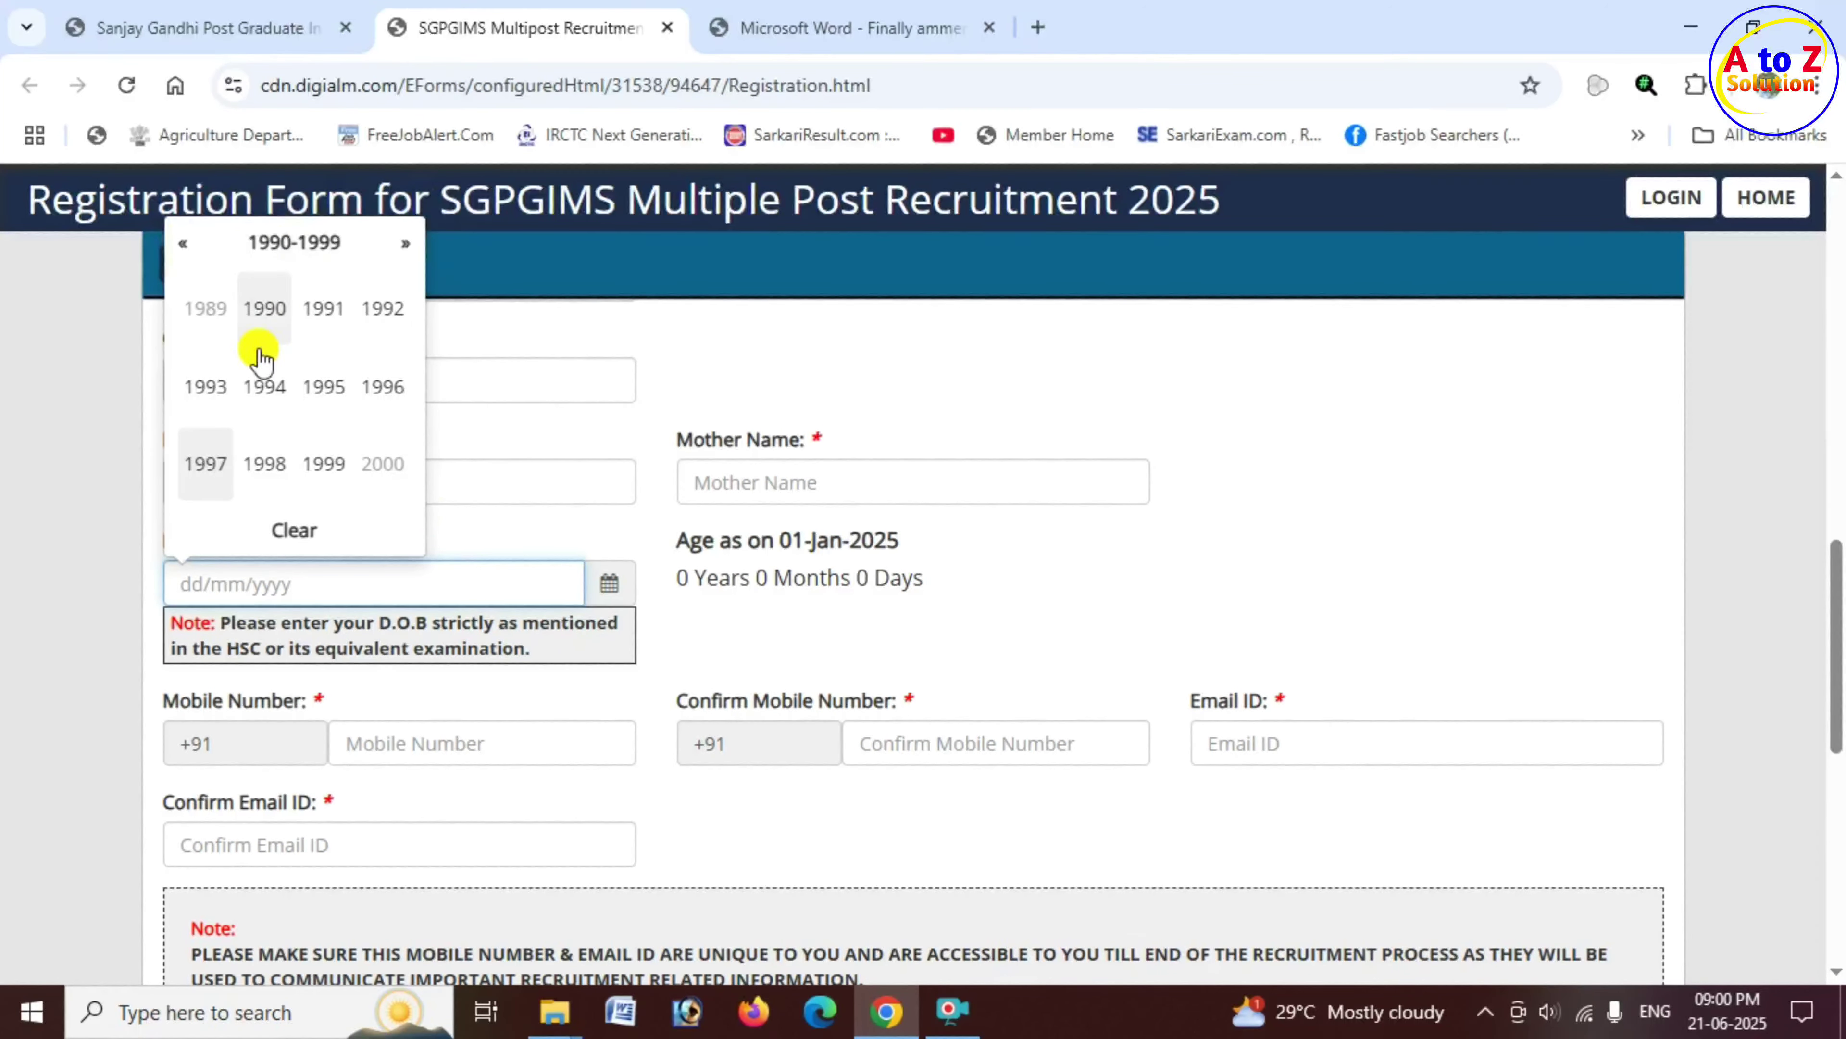
left_click(382, 389)
left_click(324, 314)
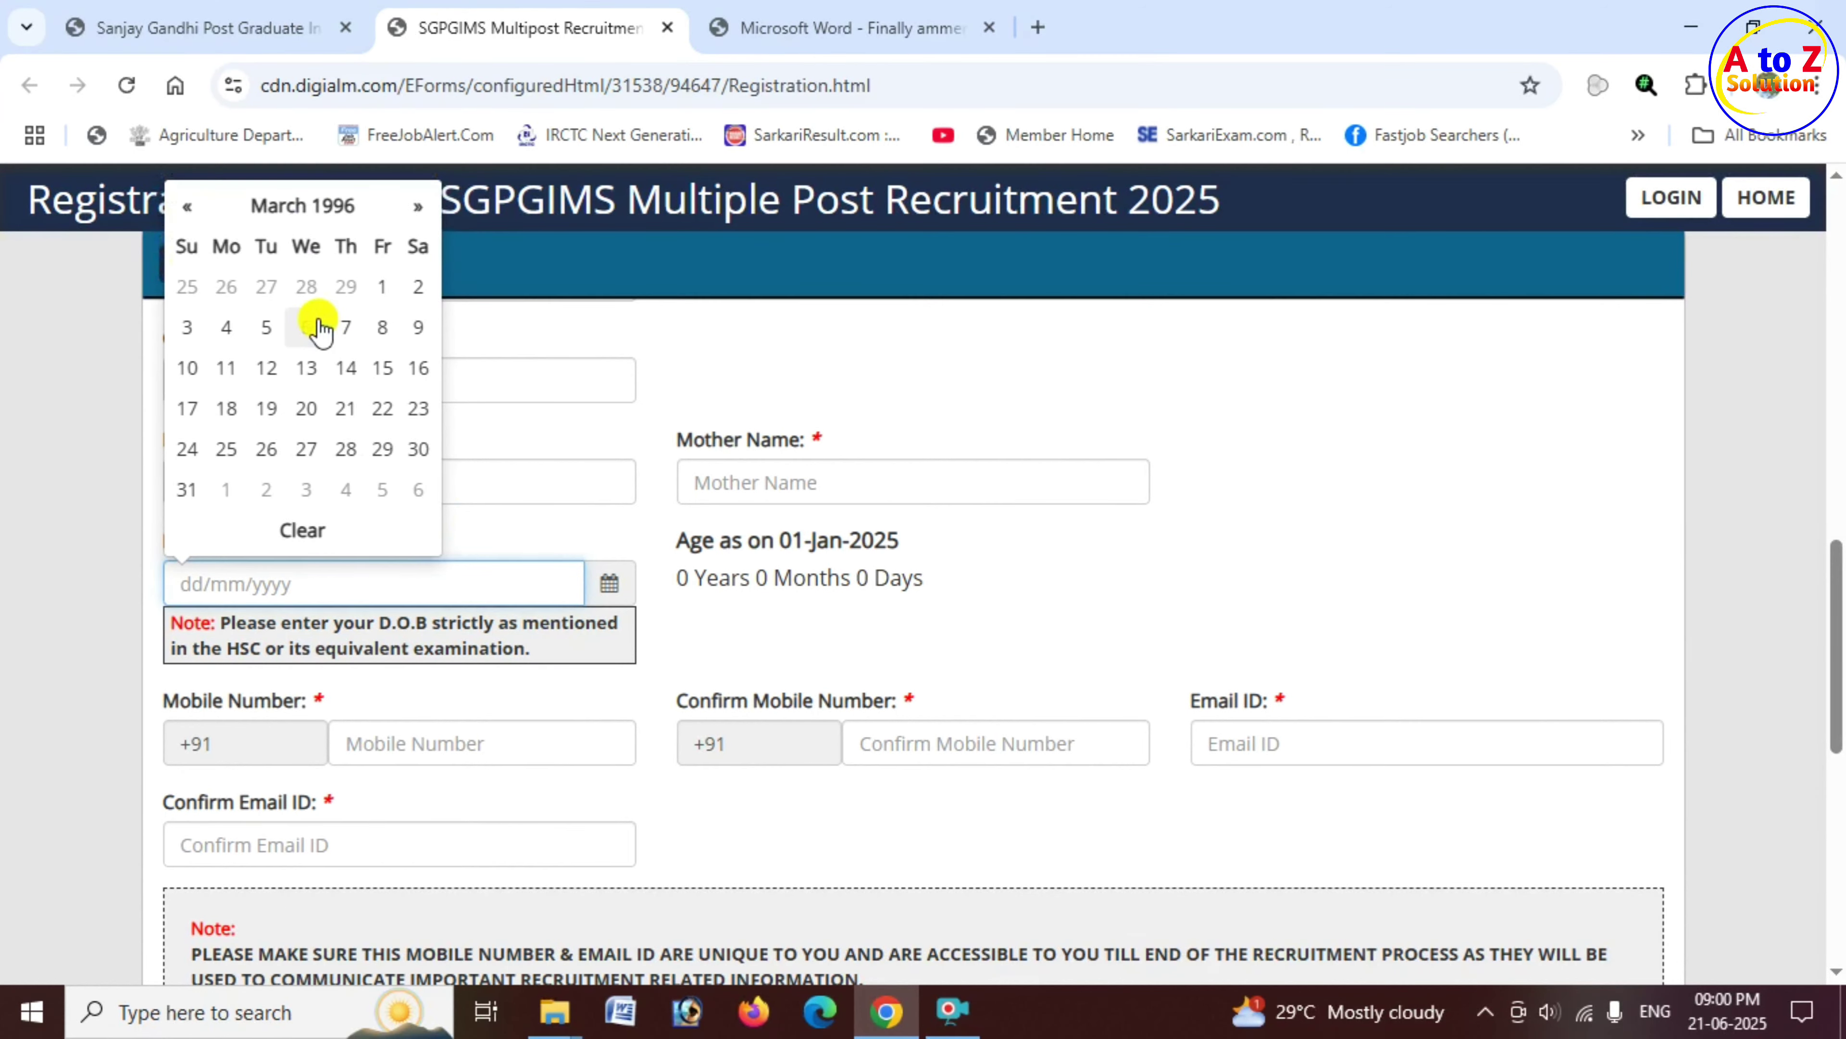
left_click(266, 367)
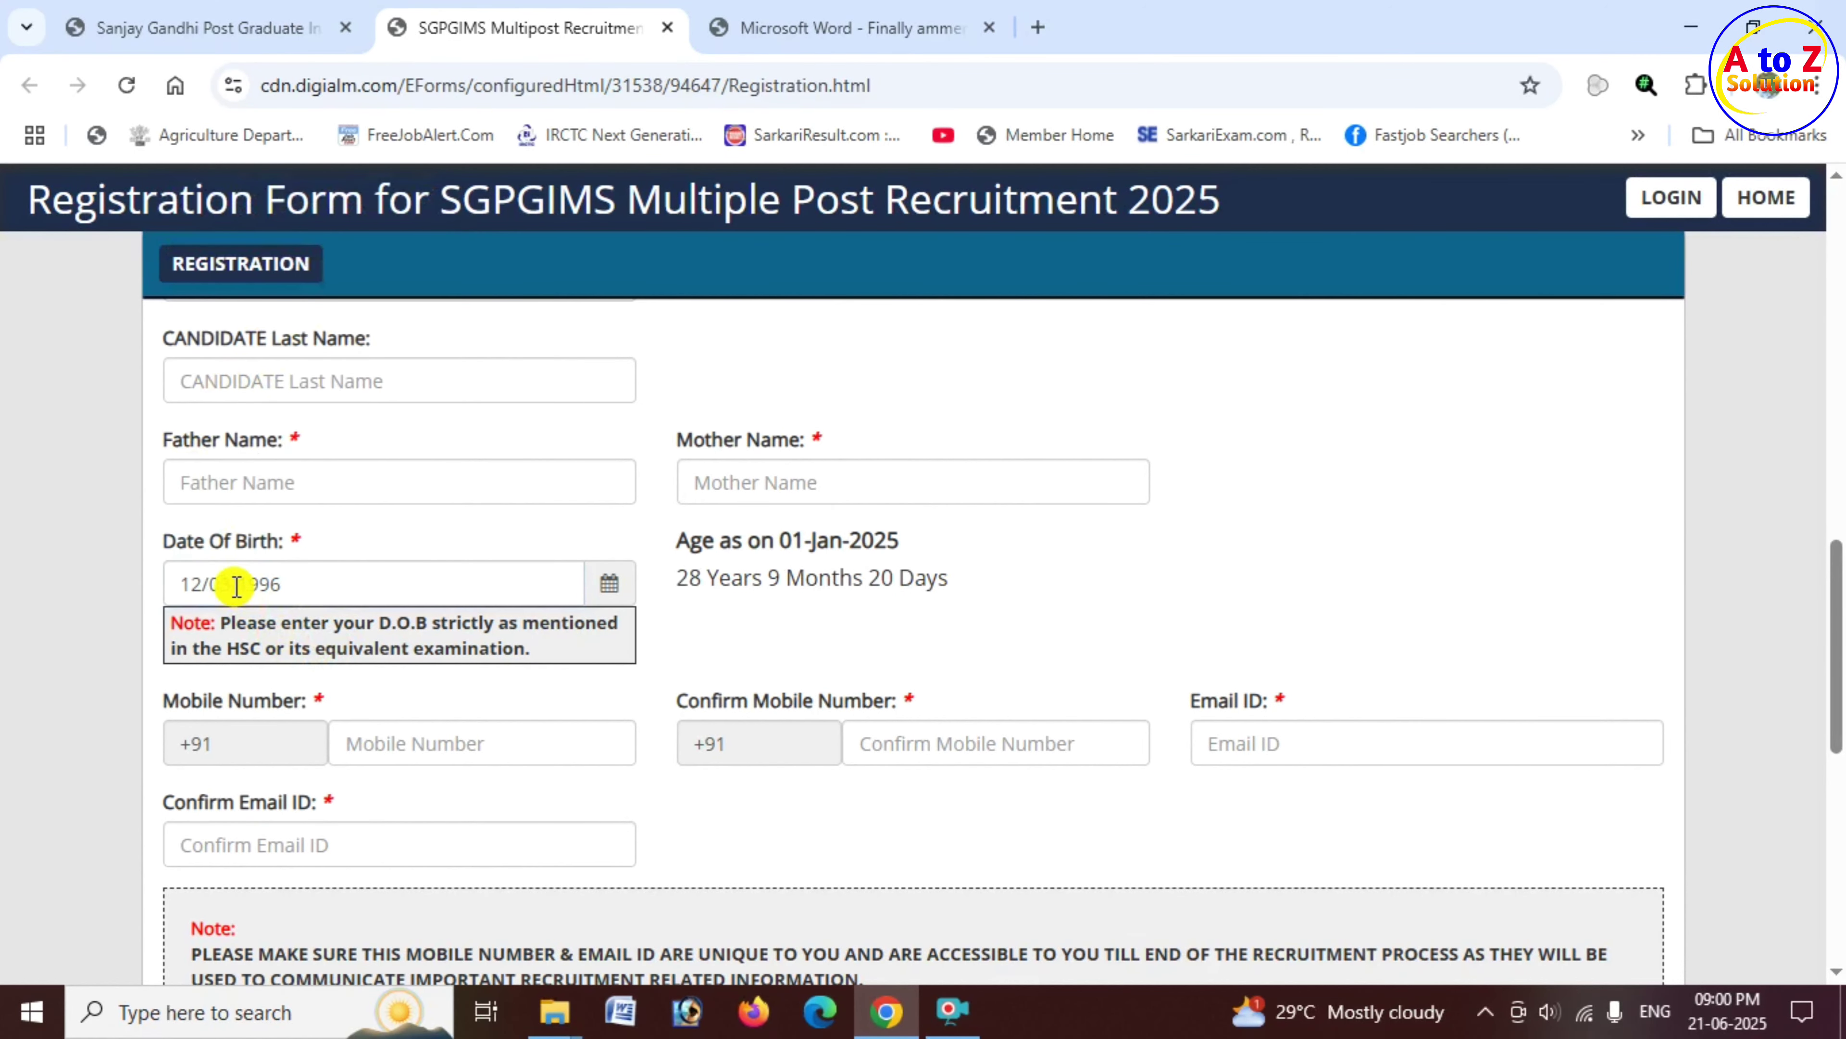
Step: Check the calculated age of 28 Years 9 Months 20 Days beside the date of birth
left_click_drag(177, 562, 276, 551)
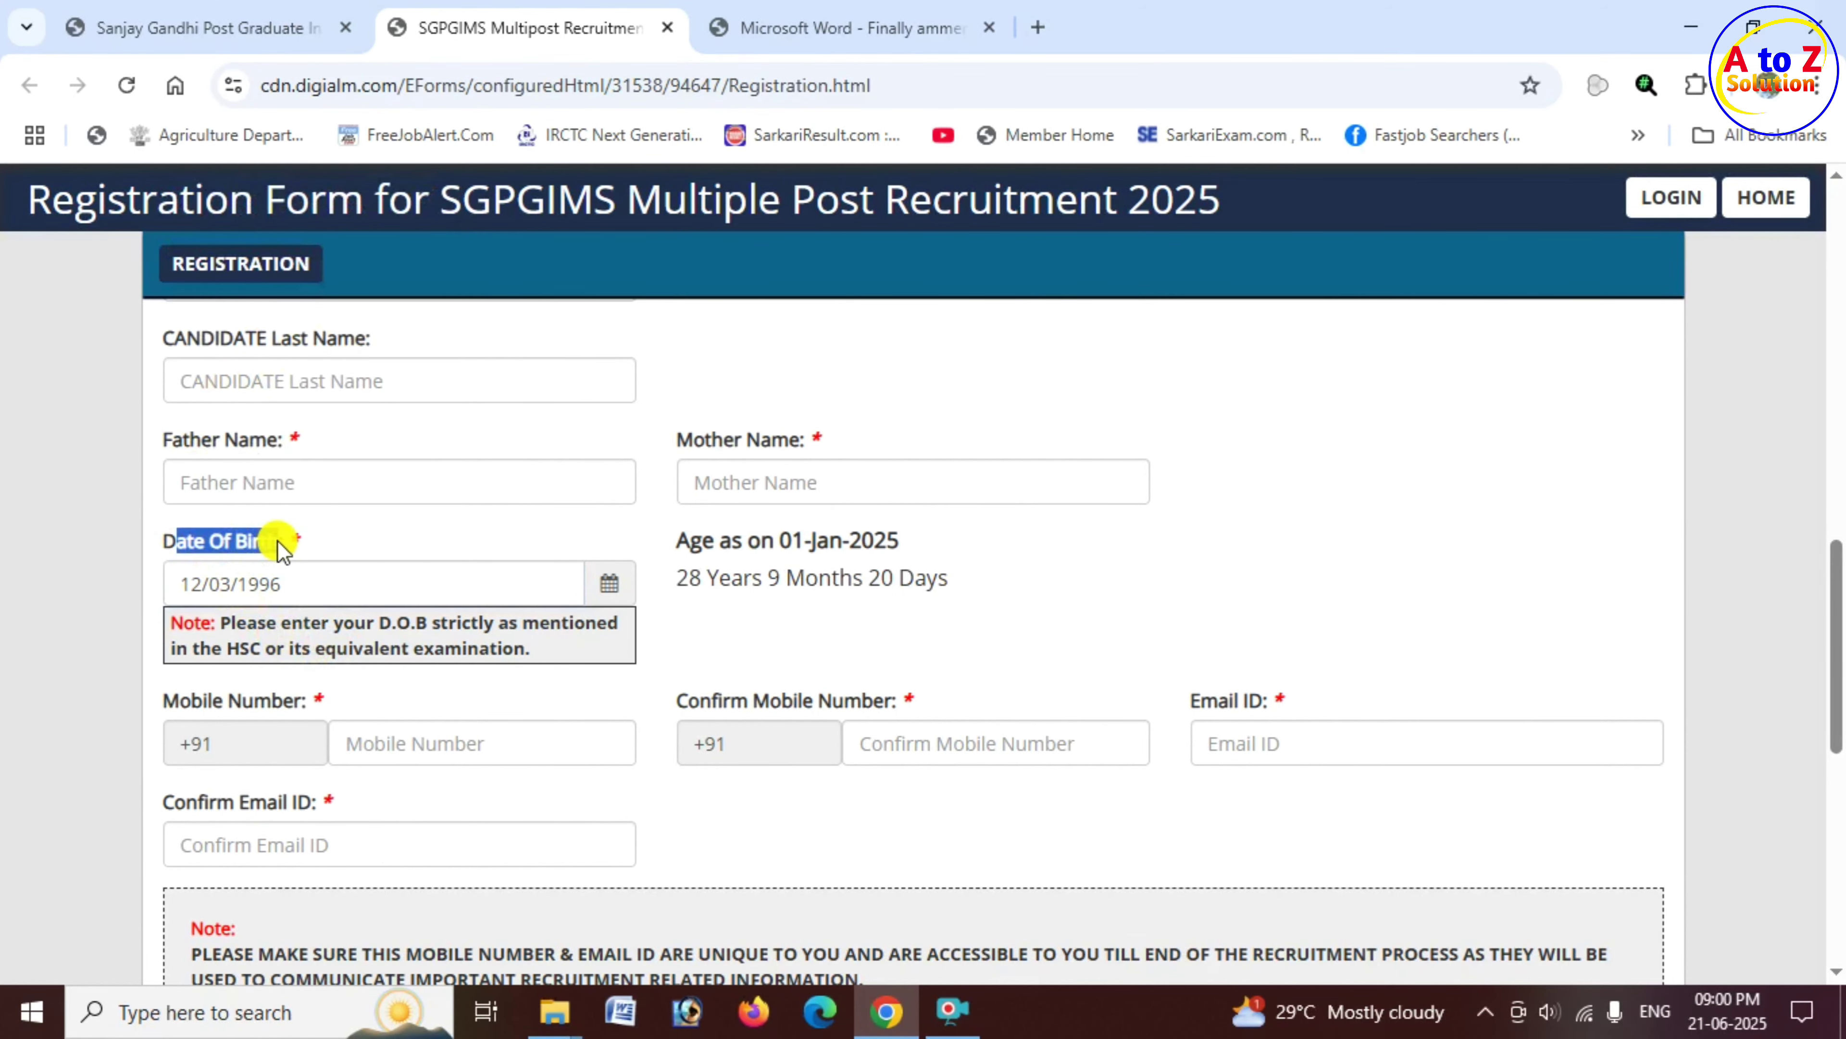
left_click_drag(683, 542, 776, 552)
left_click_drag(900, 559, 882, 578)
left_click(752, 603)
left_click_drag(702, 584, 963, 590)
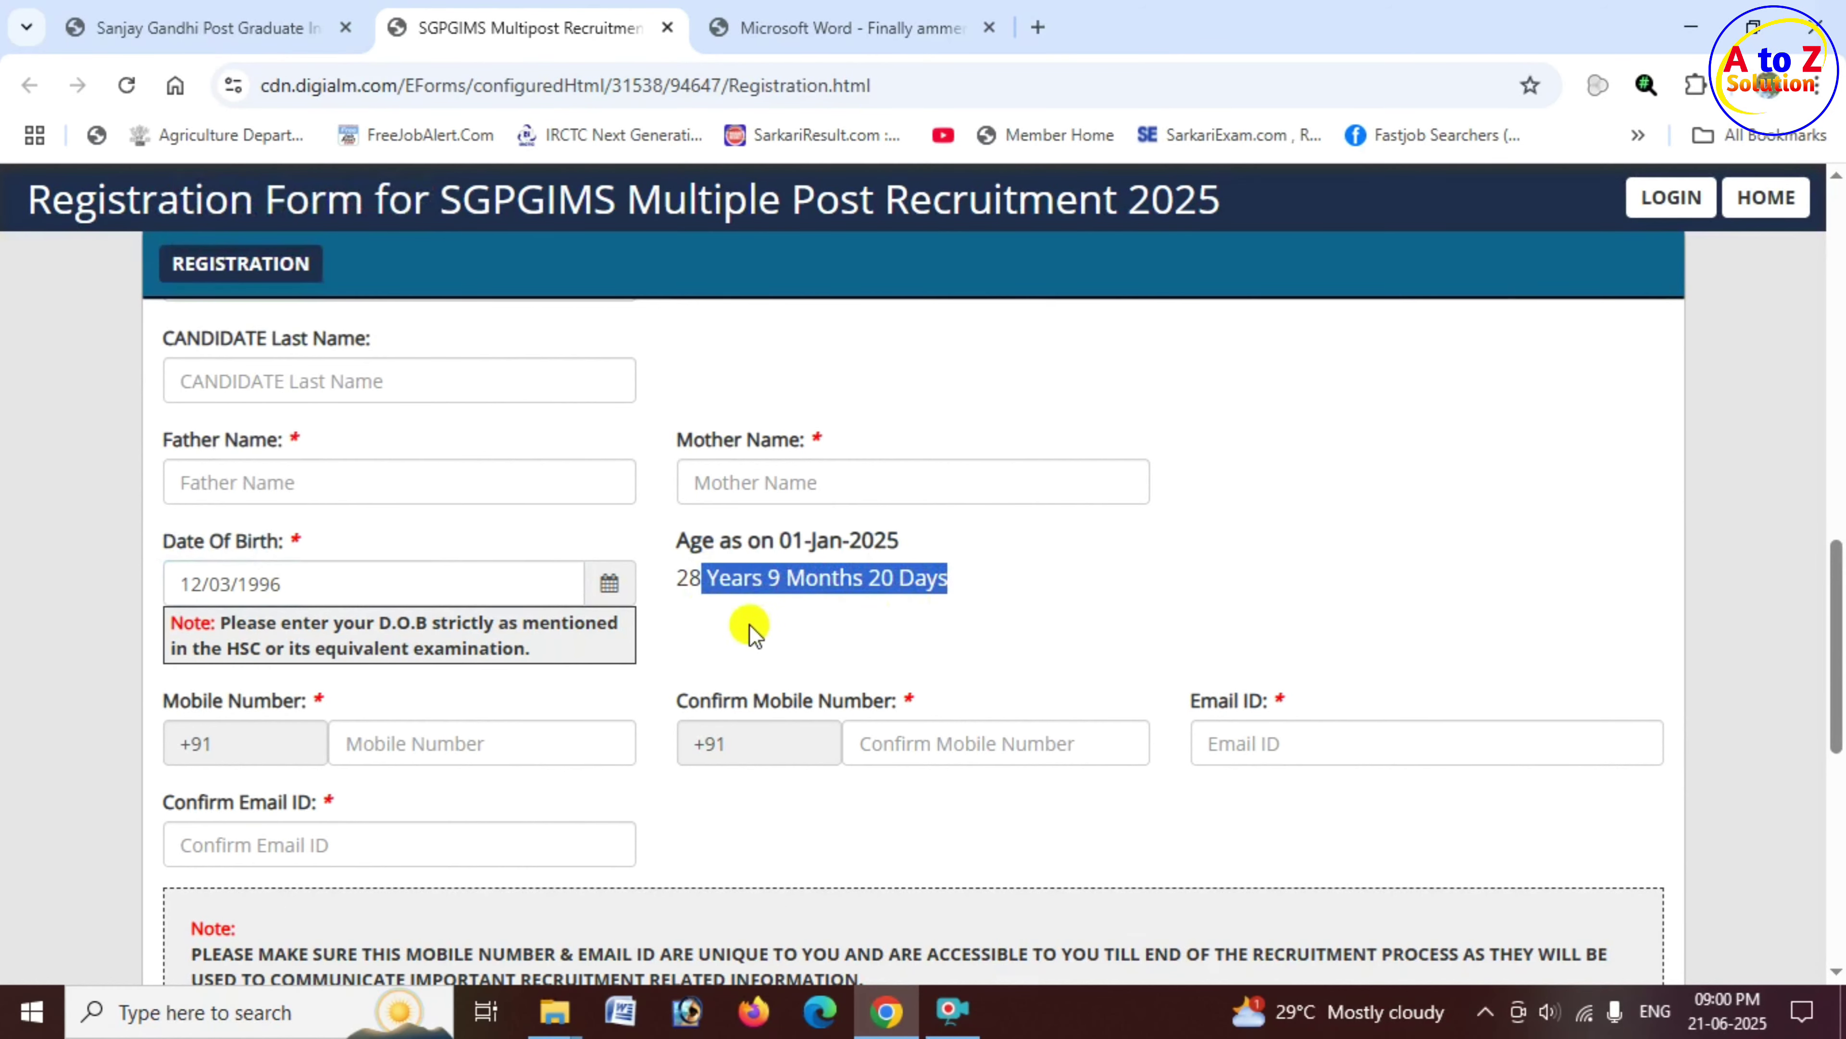
scroll(741, 626, "down", 2)
Step: Go through the mobile number and email fields, then generate an OTP
scroll(729, 614, "down", 2)
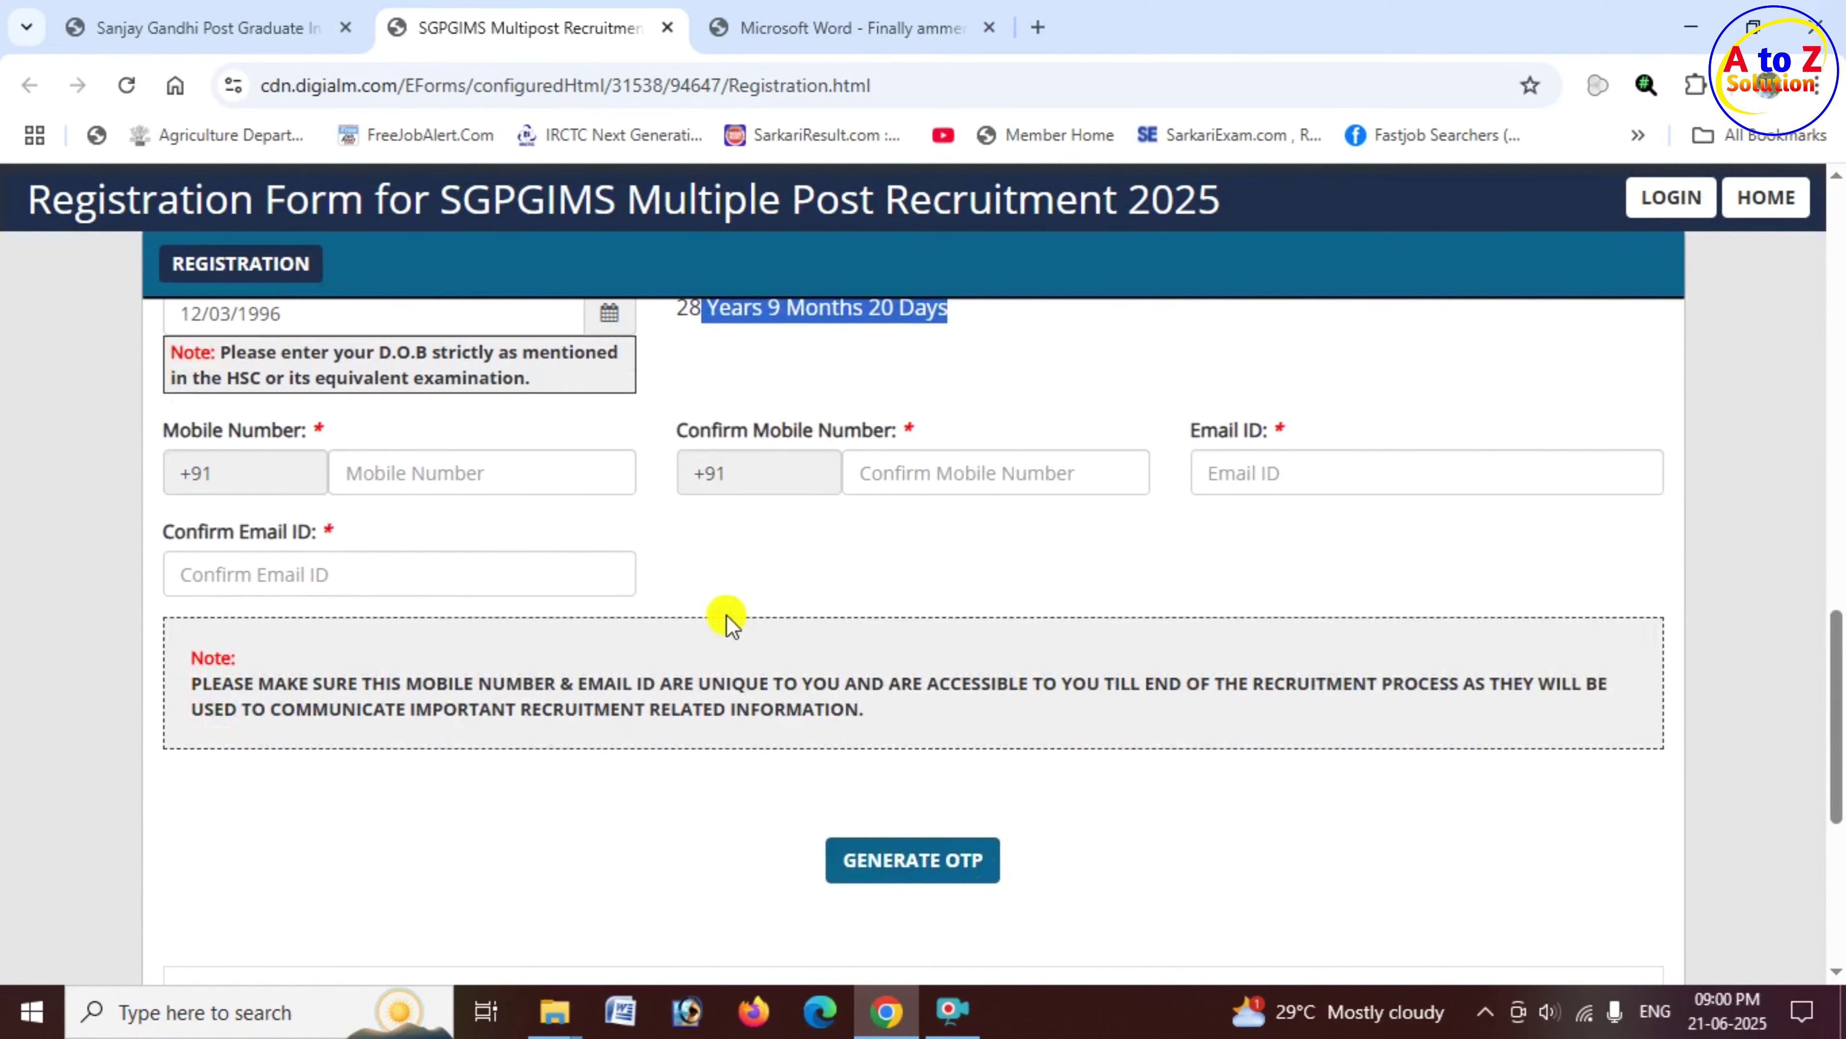
left_click_drag(209, 436, 362, 462)
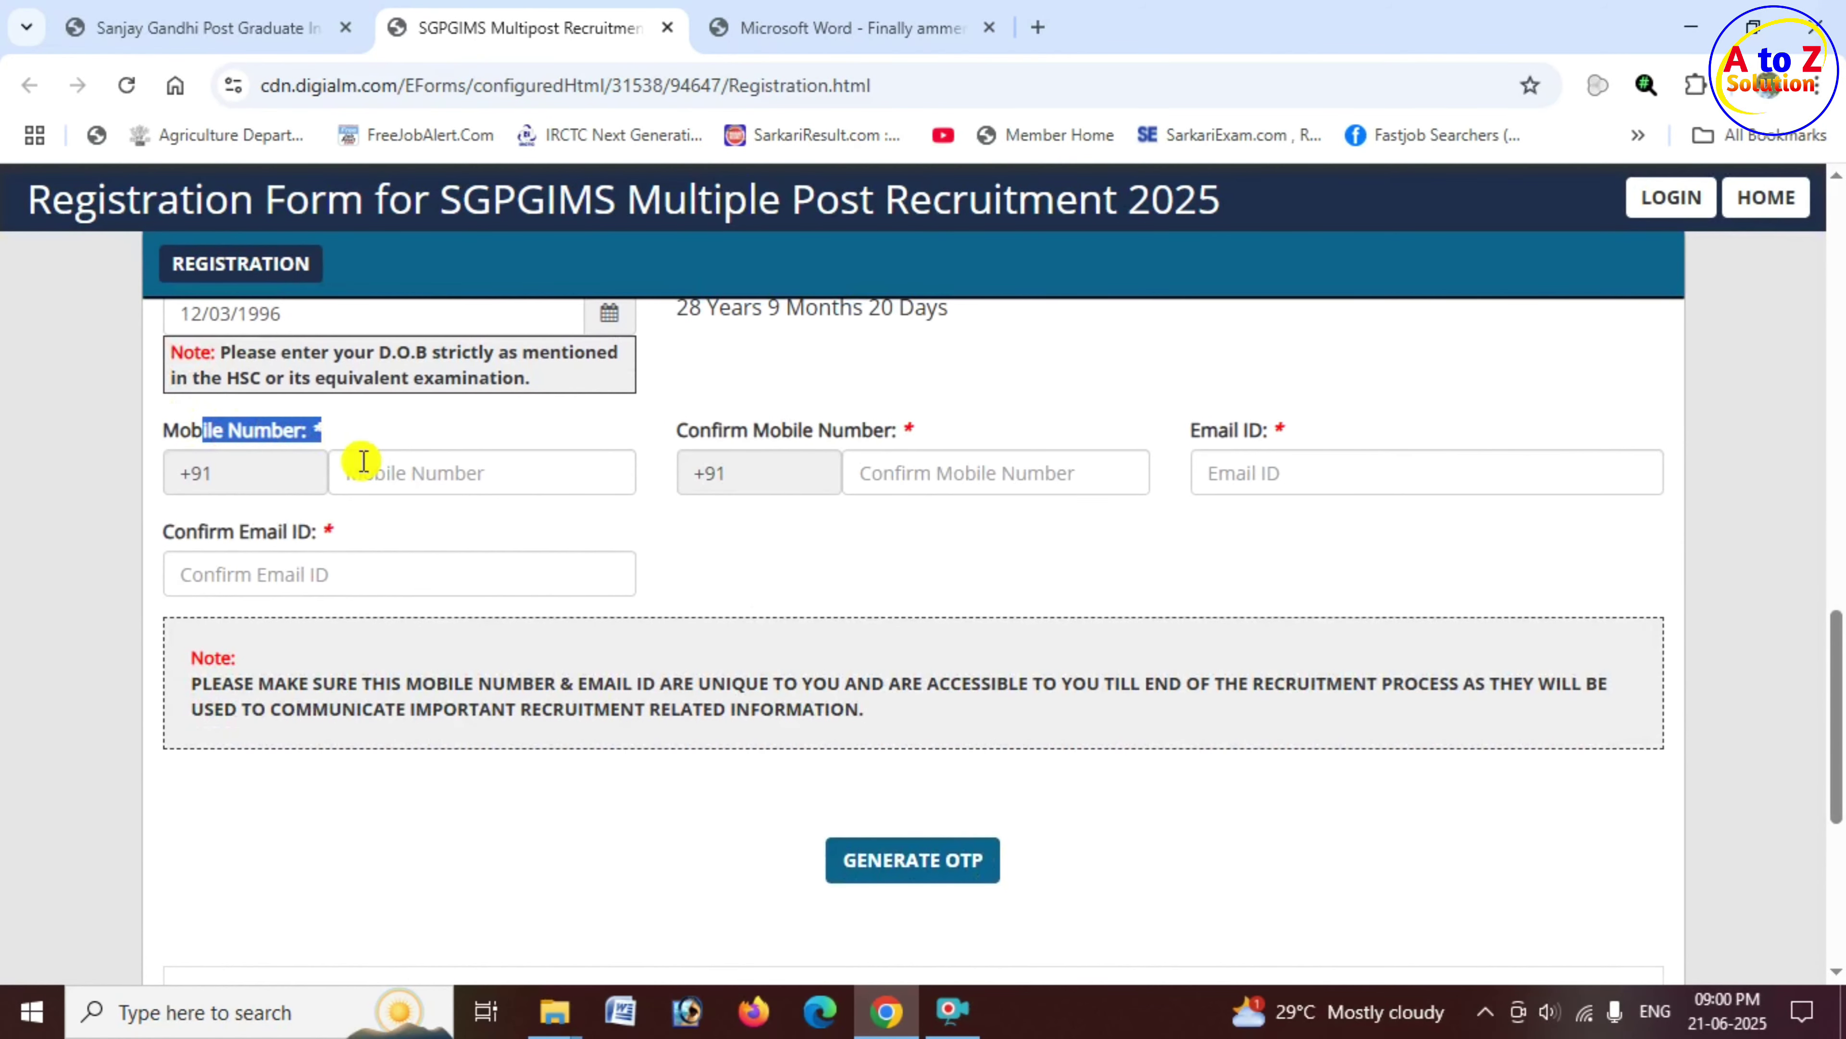
left_click(397, 473)
left_click(930, 480)
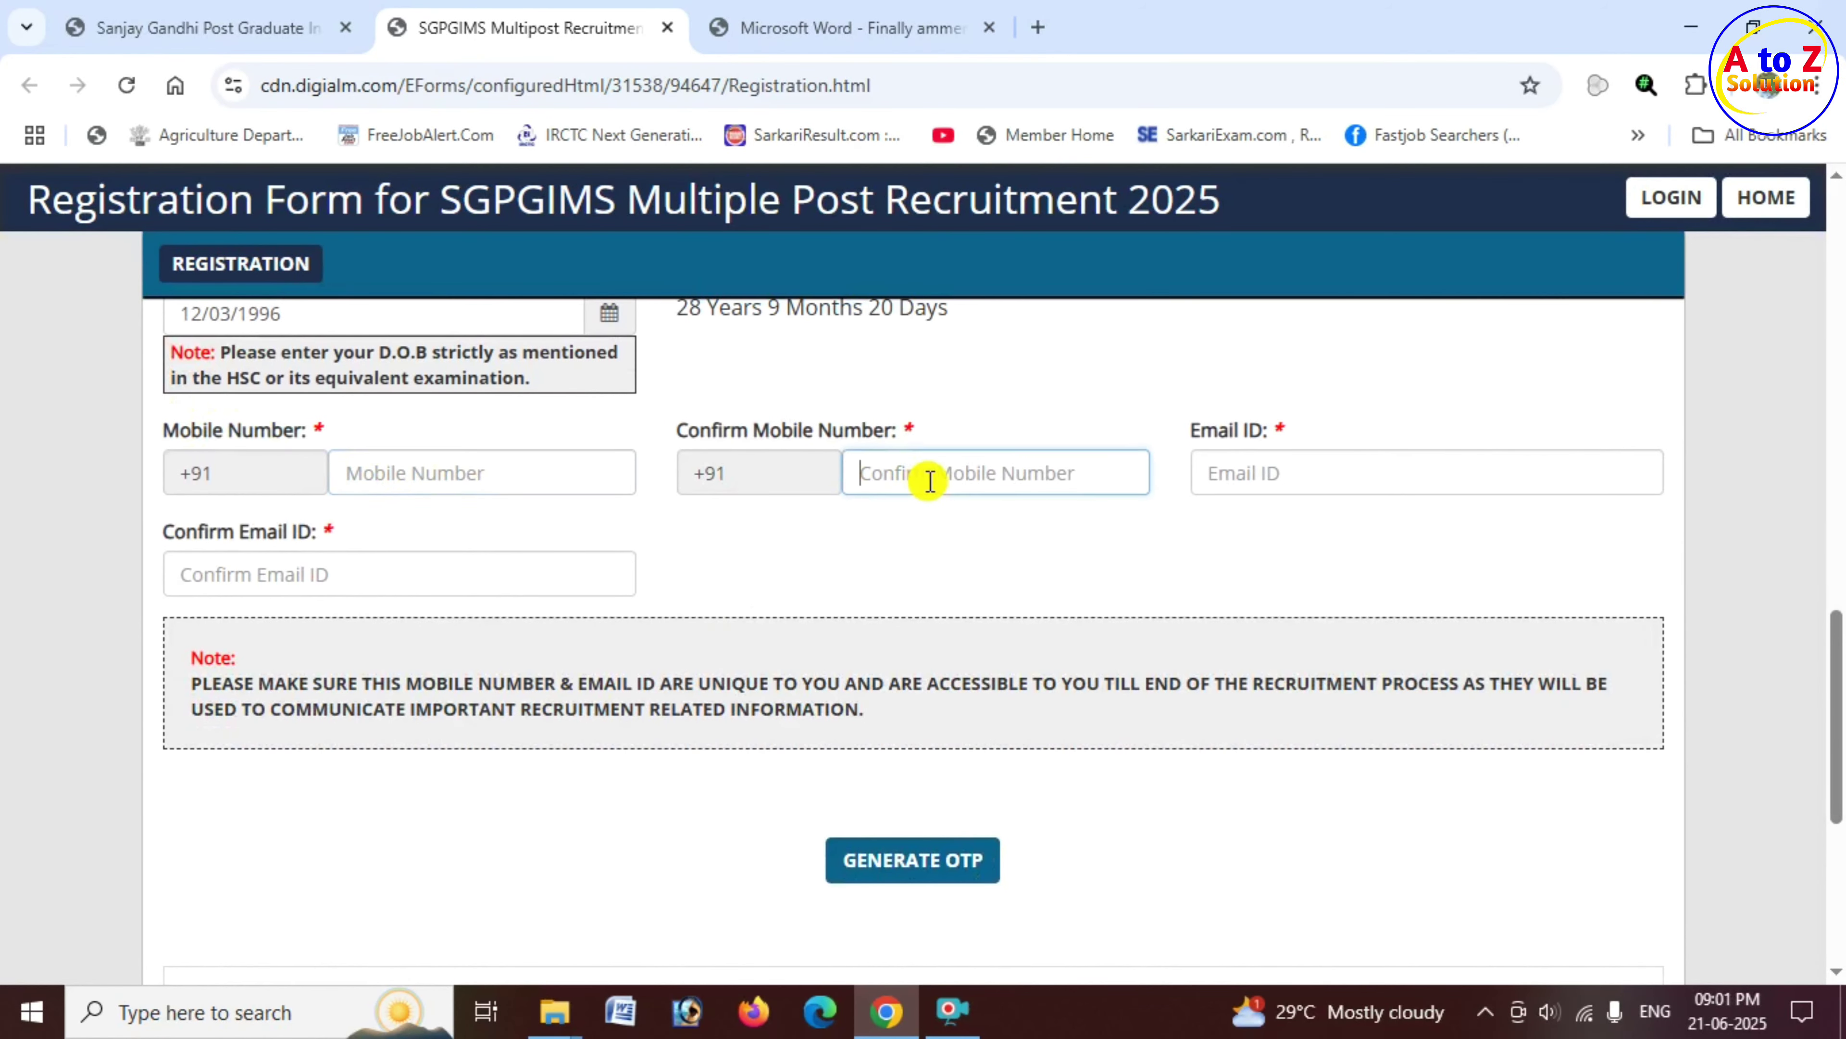
left_click_drag(1196, 430, 1276, 440)
left_click_drag(164, 532, 328, 538)
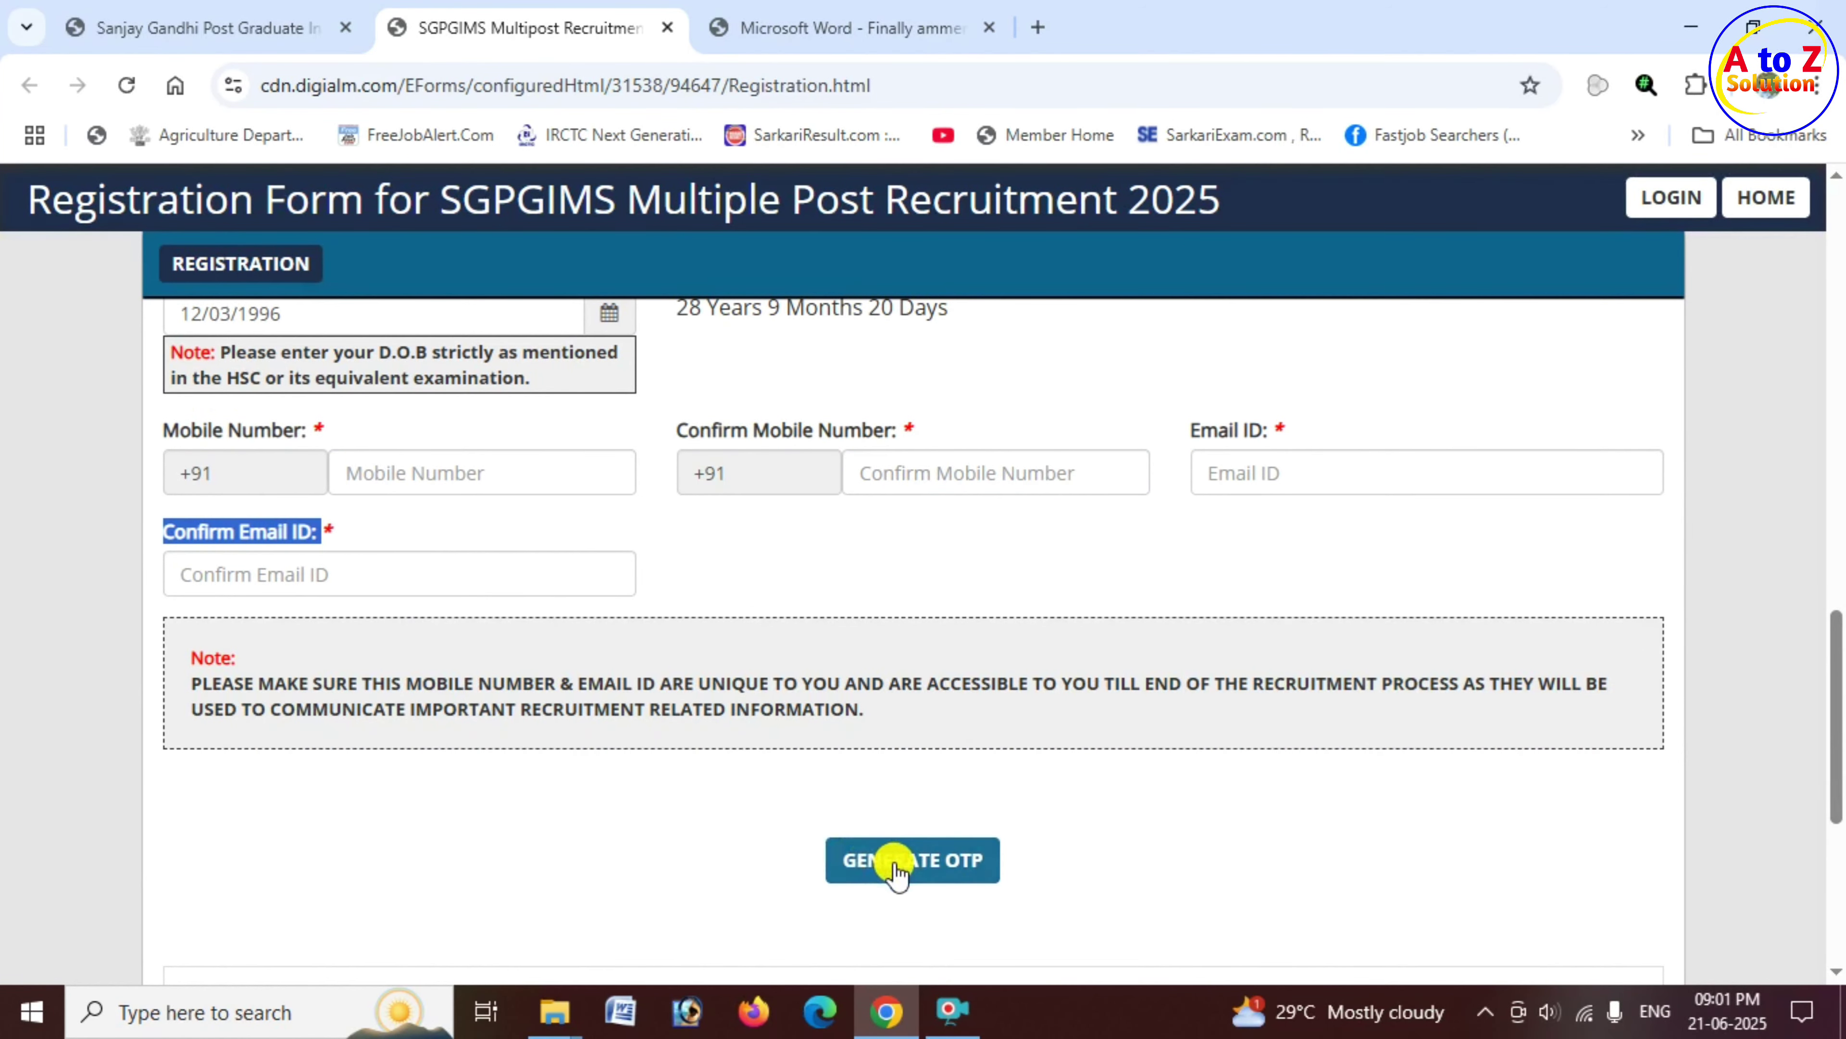
left_click(940, 865)
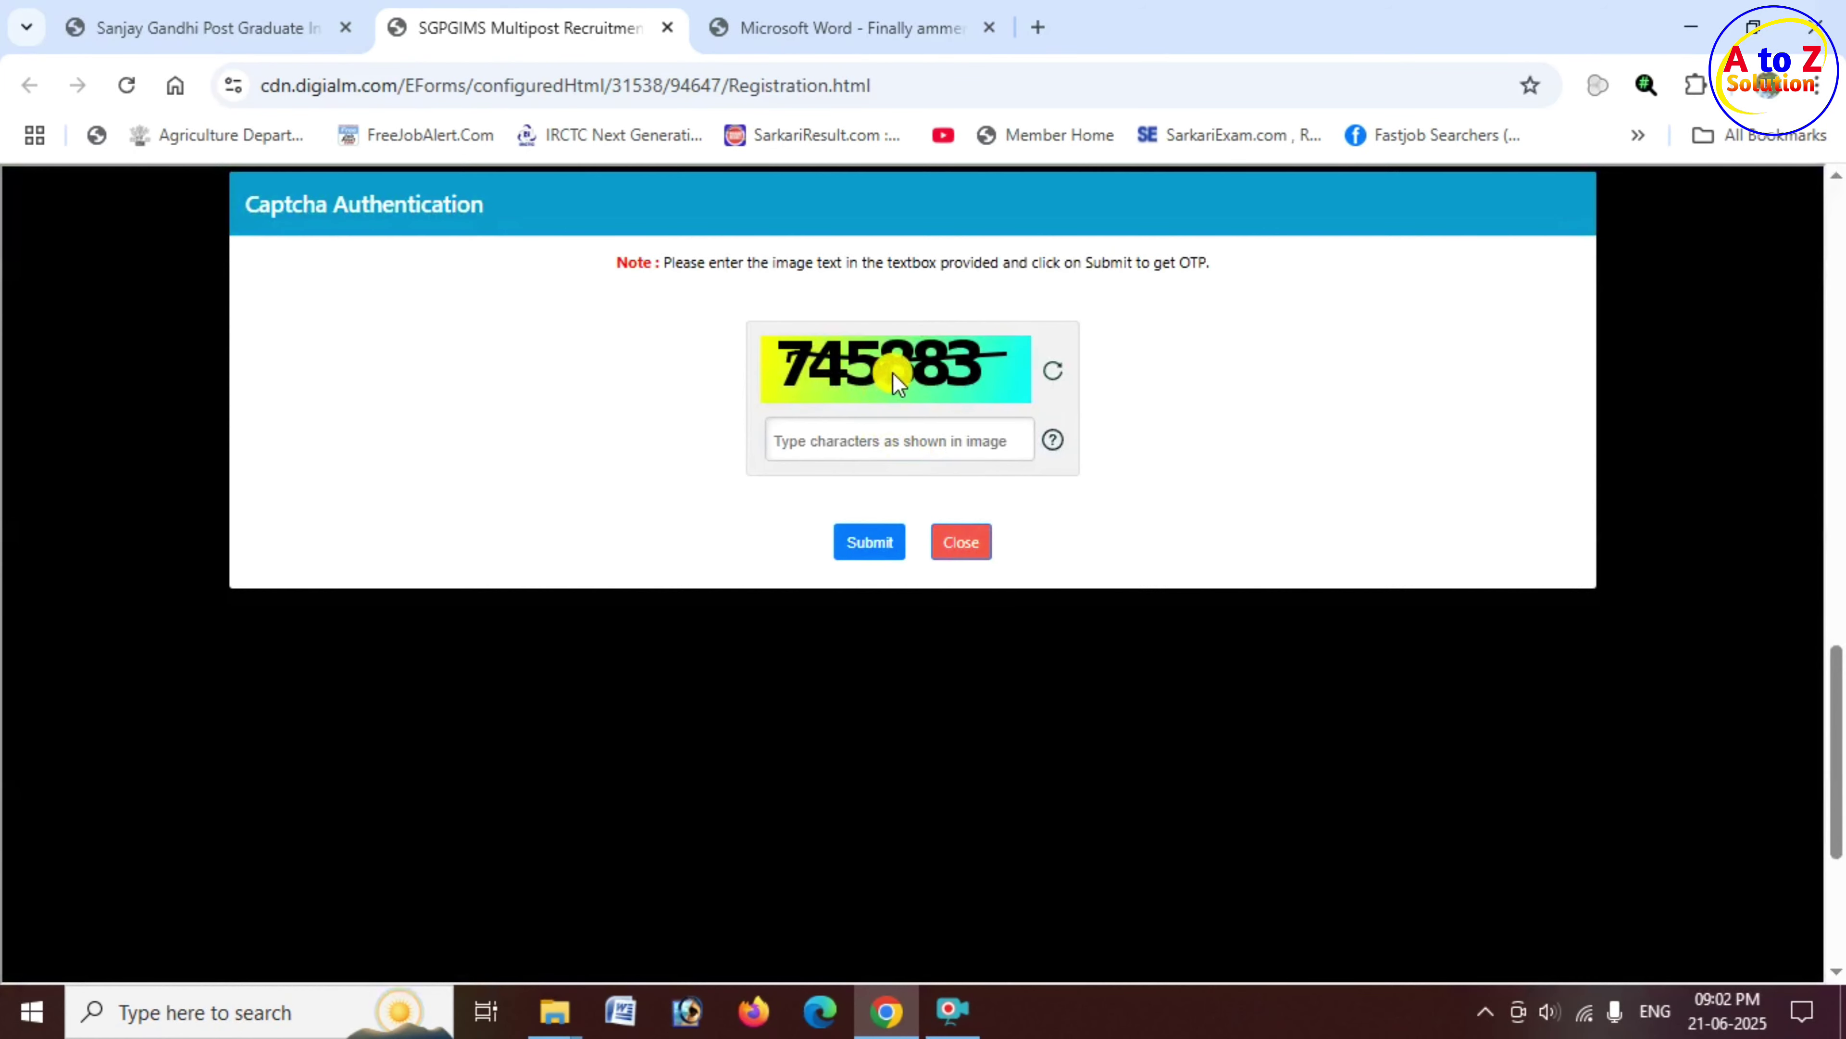
Step: Enter and submit the captcha characters, then dismiss the OTP-sent notice
type("745883")
left_click(872, 544)
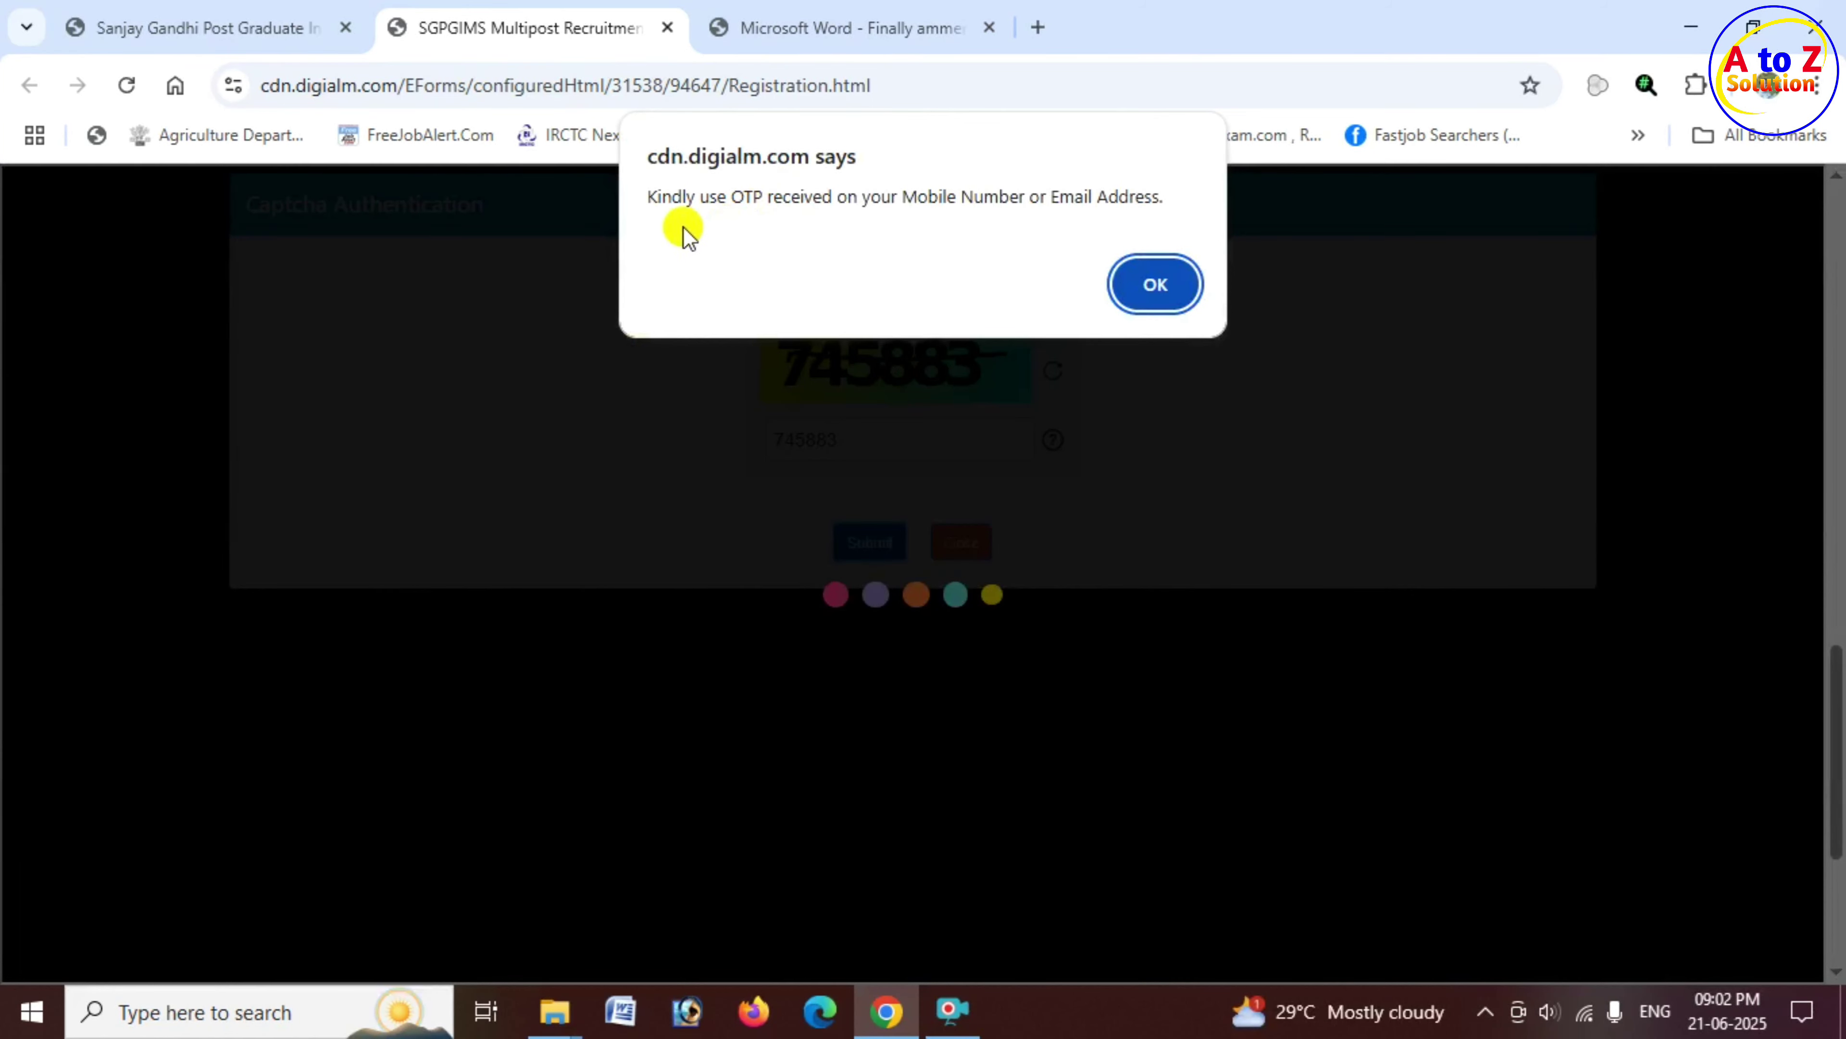
left_click_drag(670, 195, 1160, 205)
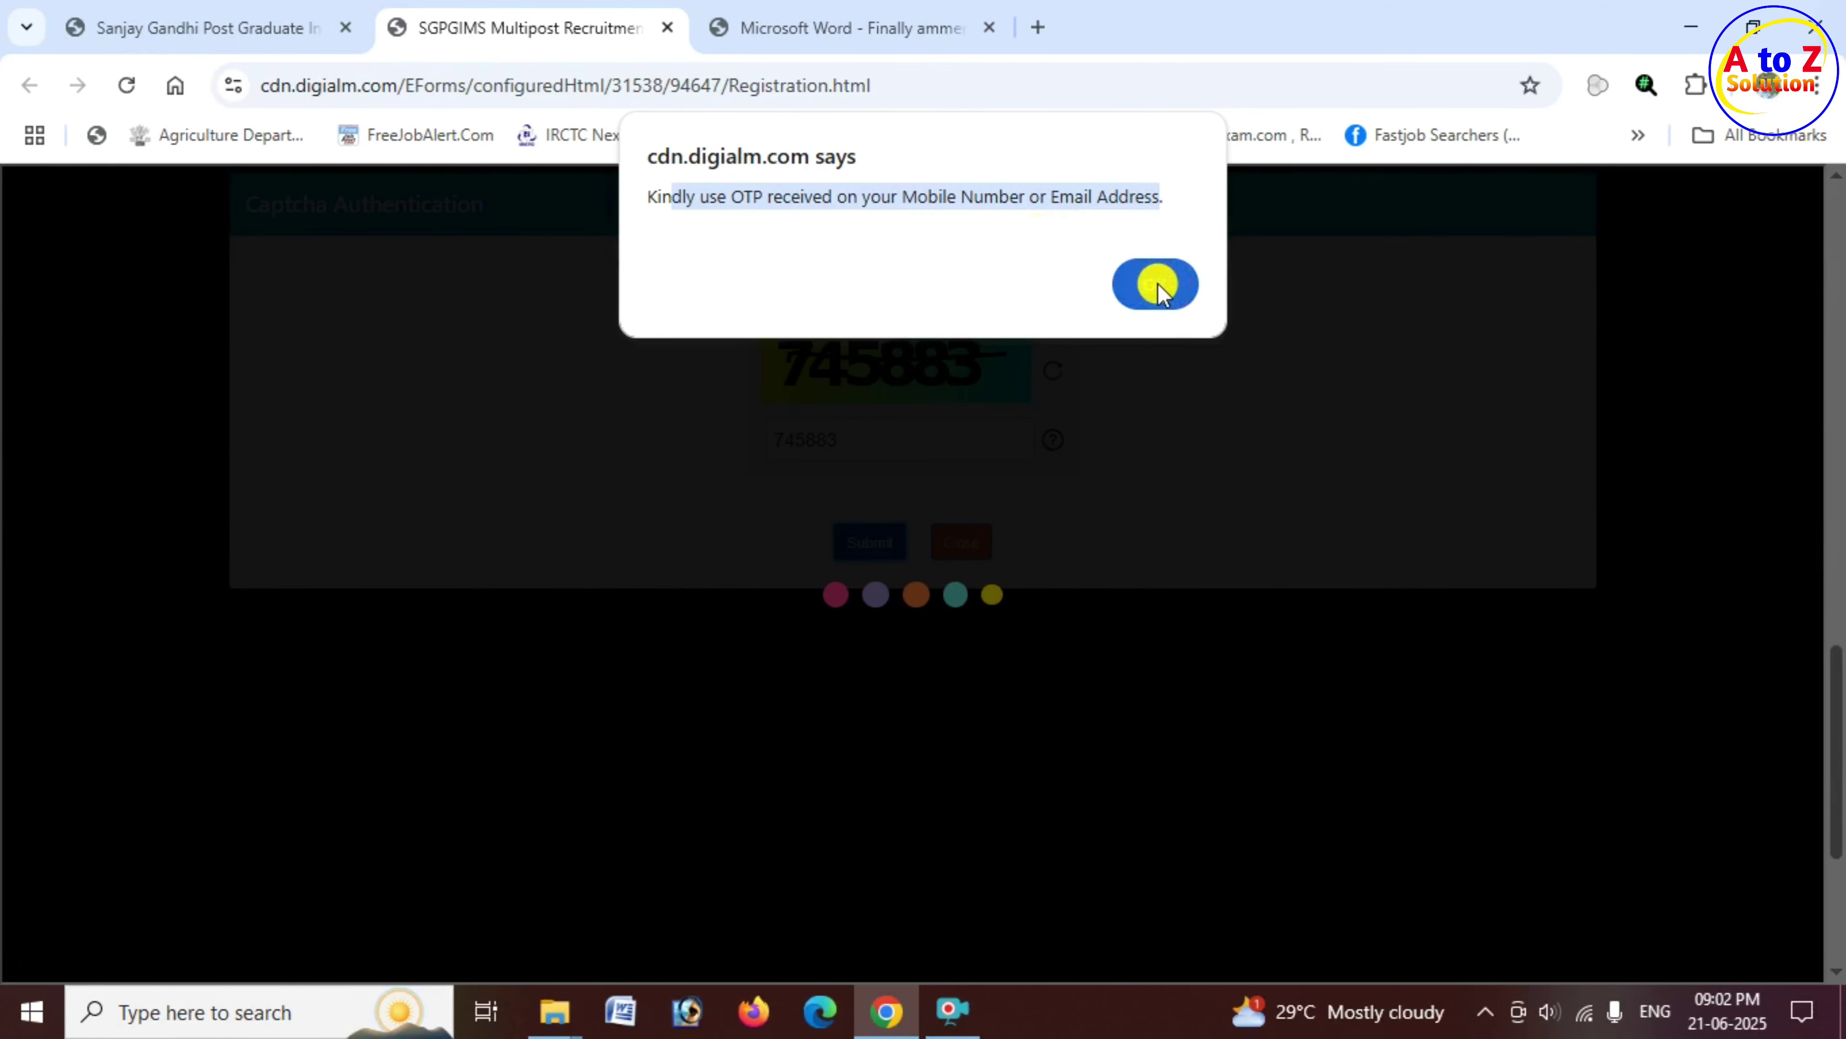
left_click(1129, 289)
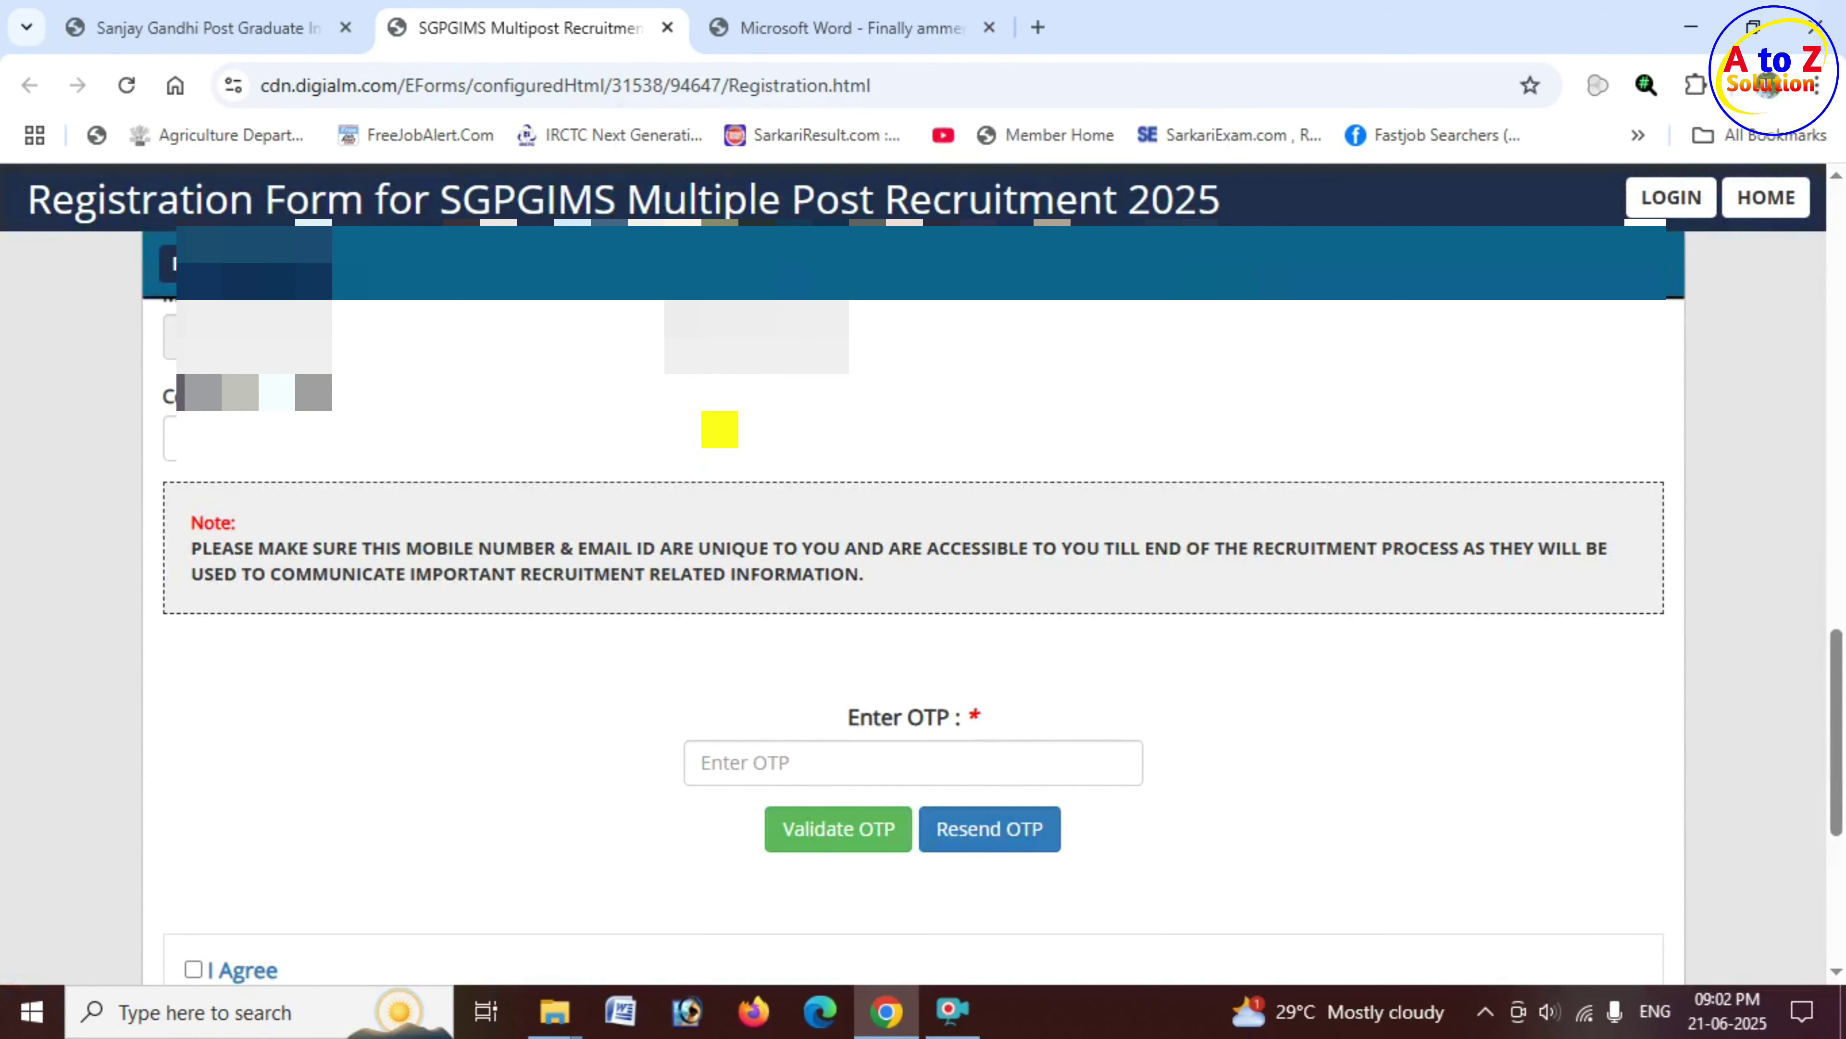
Step: Paste the received OTP, validate it, and dismiss the success message
scroll(727, 481, "down", 2)
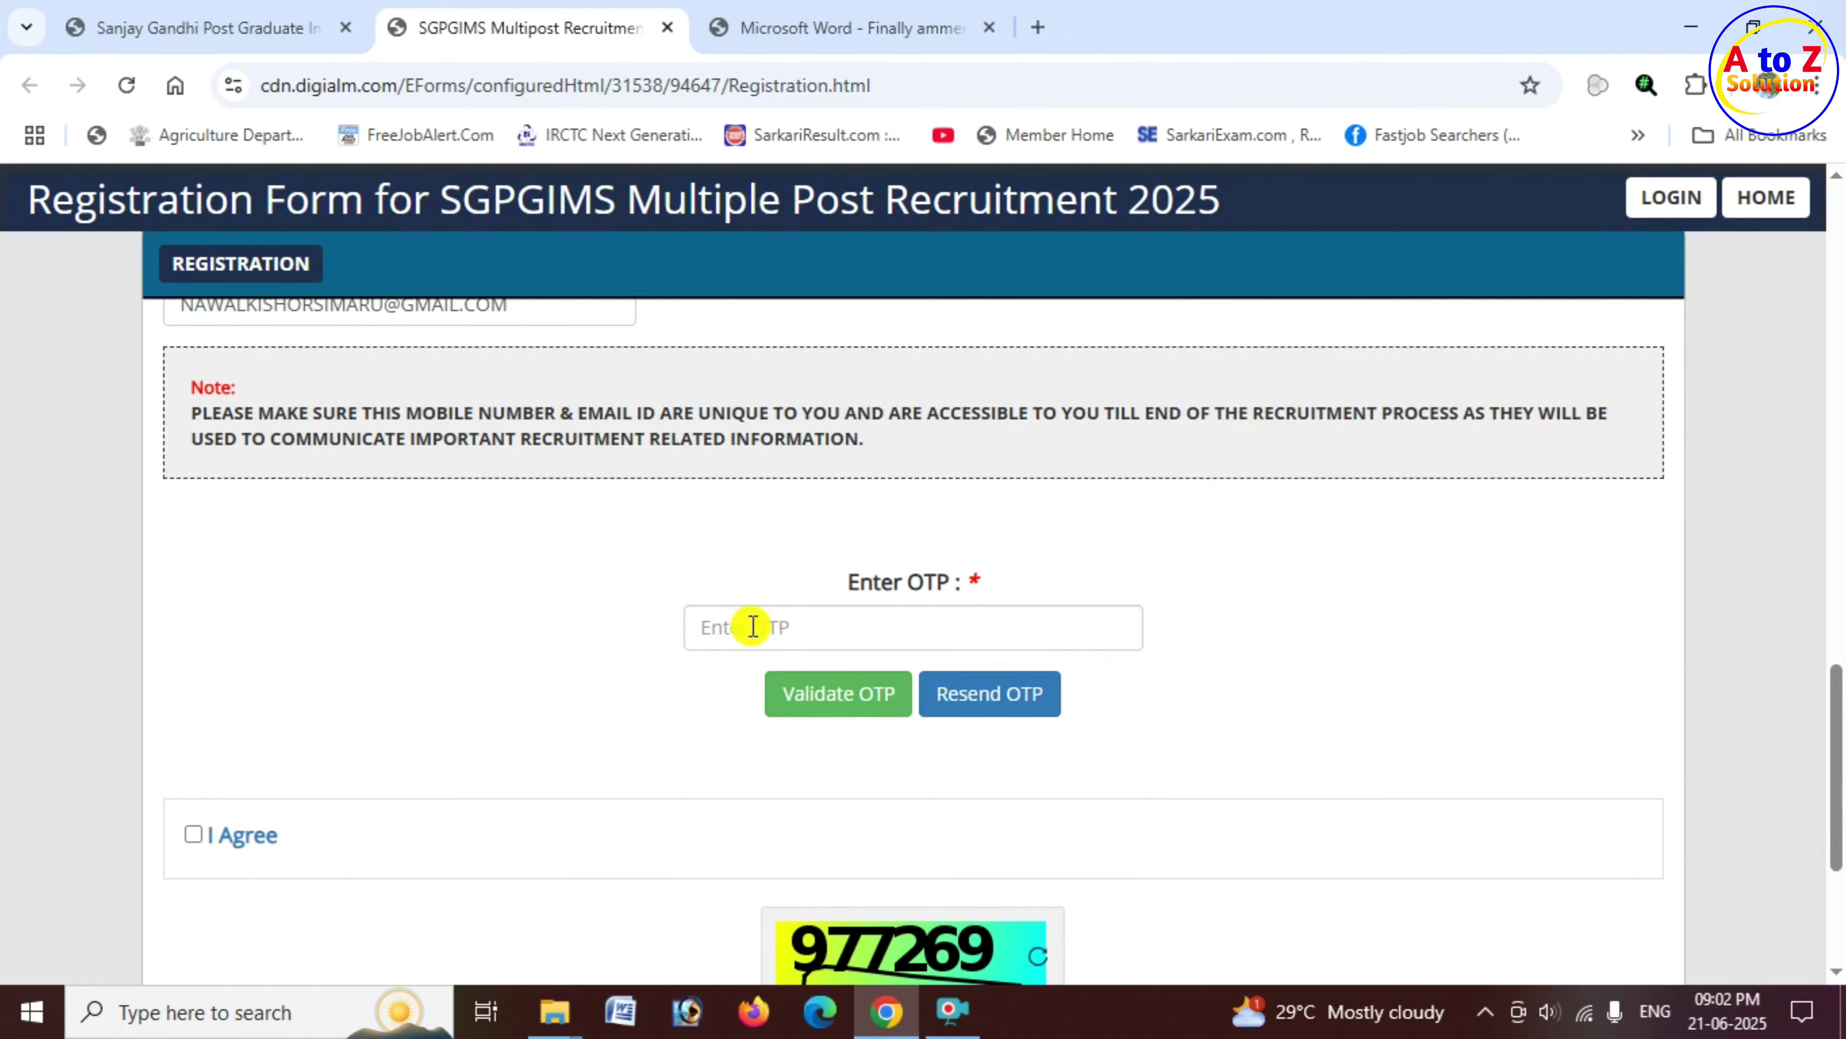
left_click(753, 626)
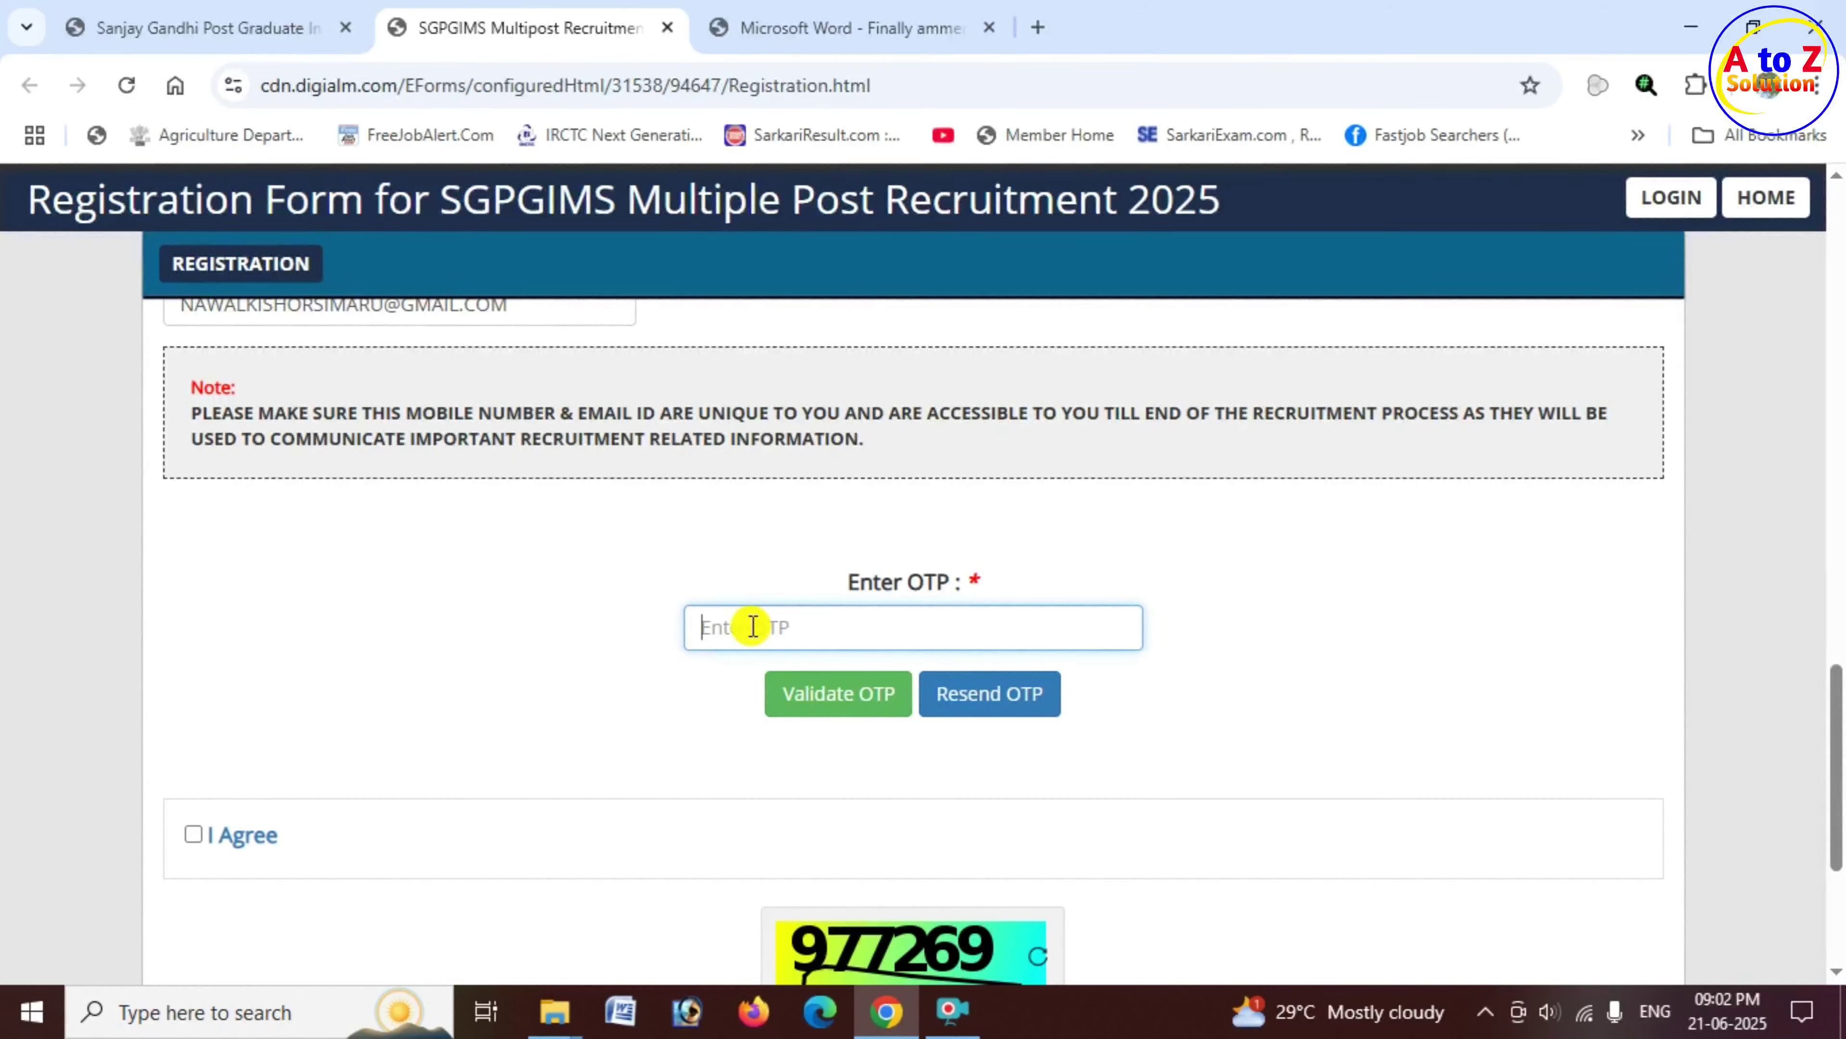
key("ctrl+v")
left_click(847, 695)
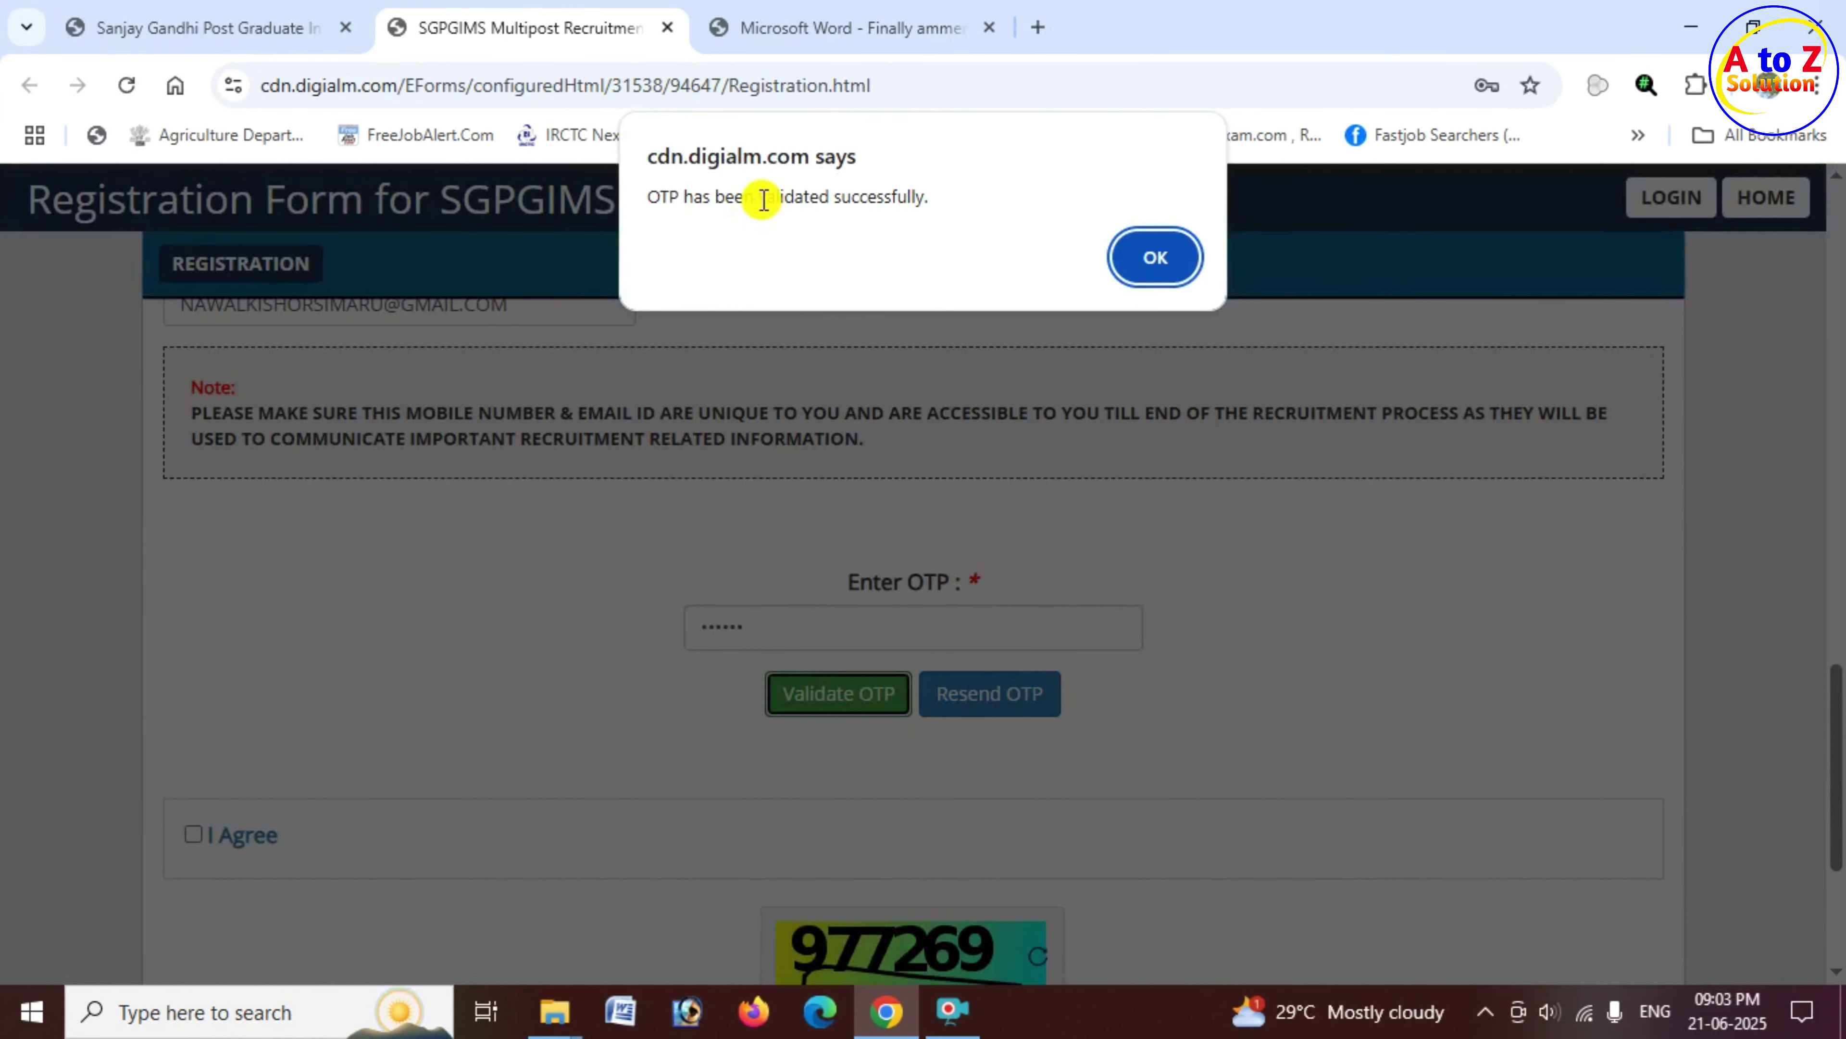
left_click_drag(760, 196, 924, 196)
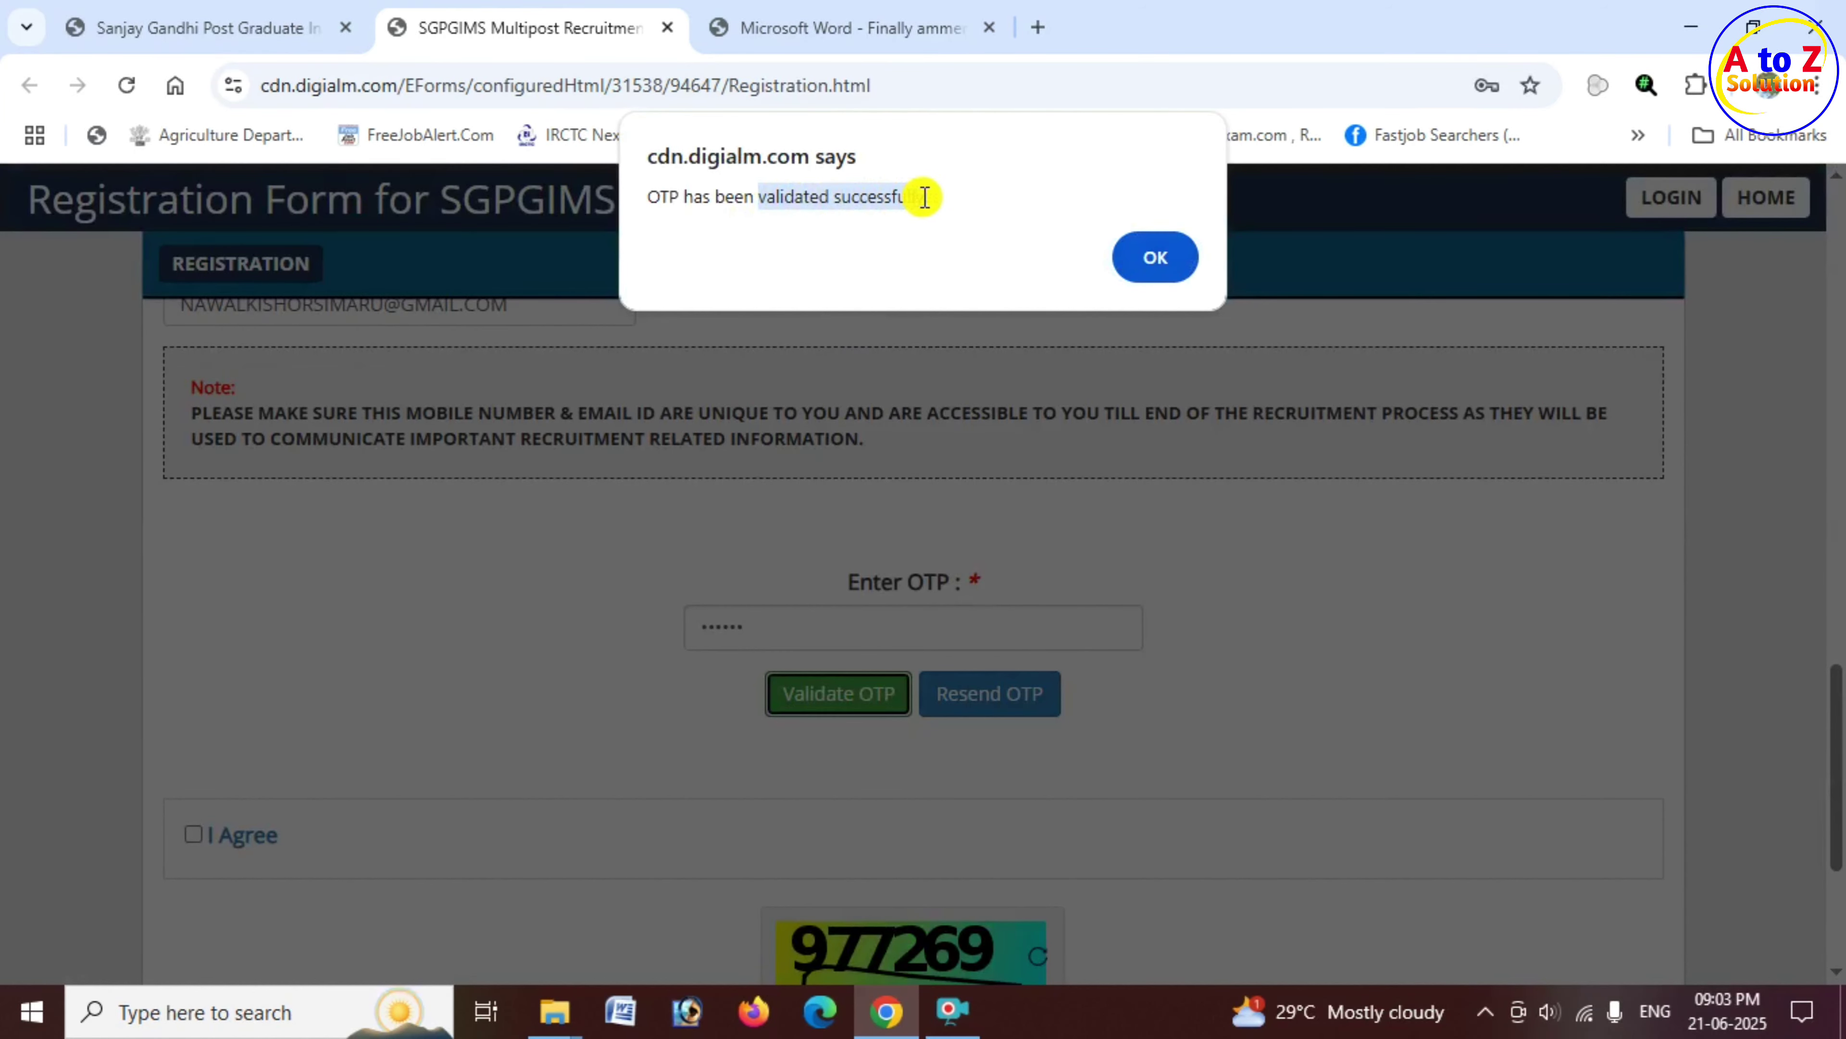
left_click(1155, 261)
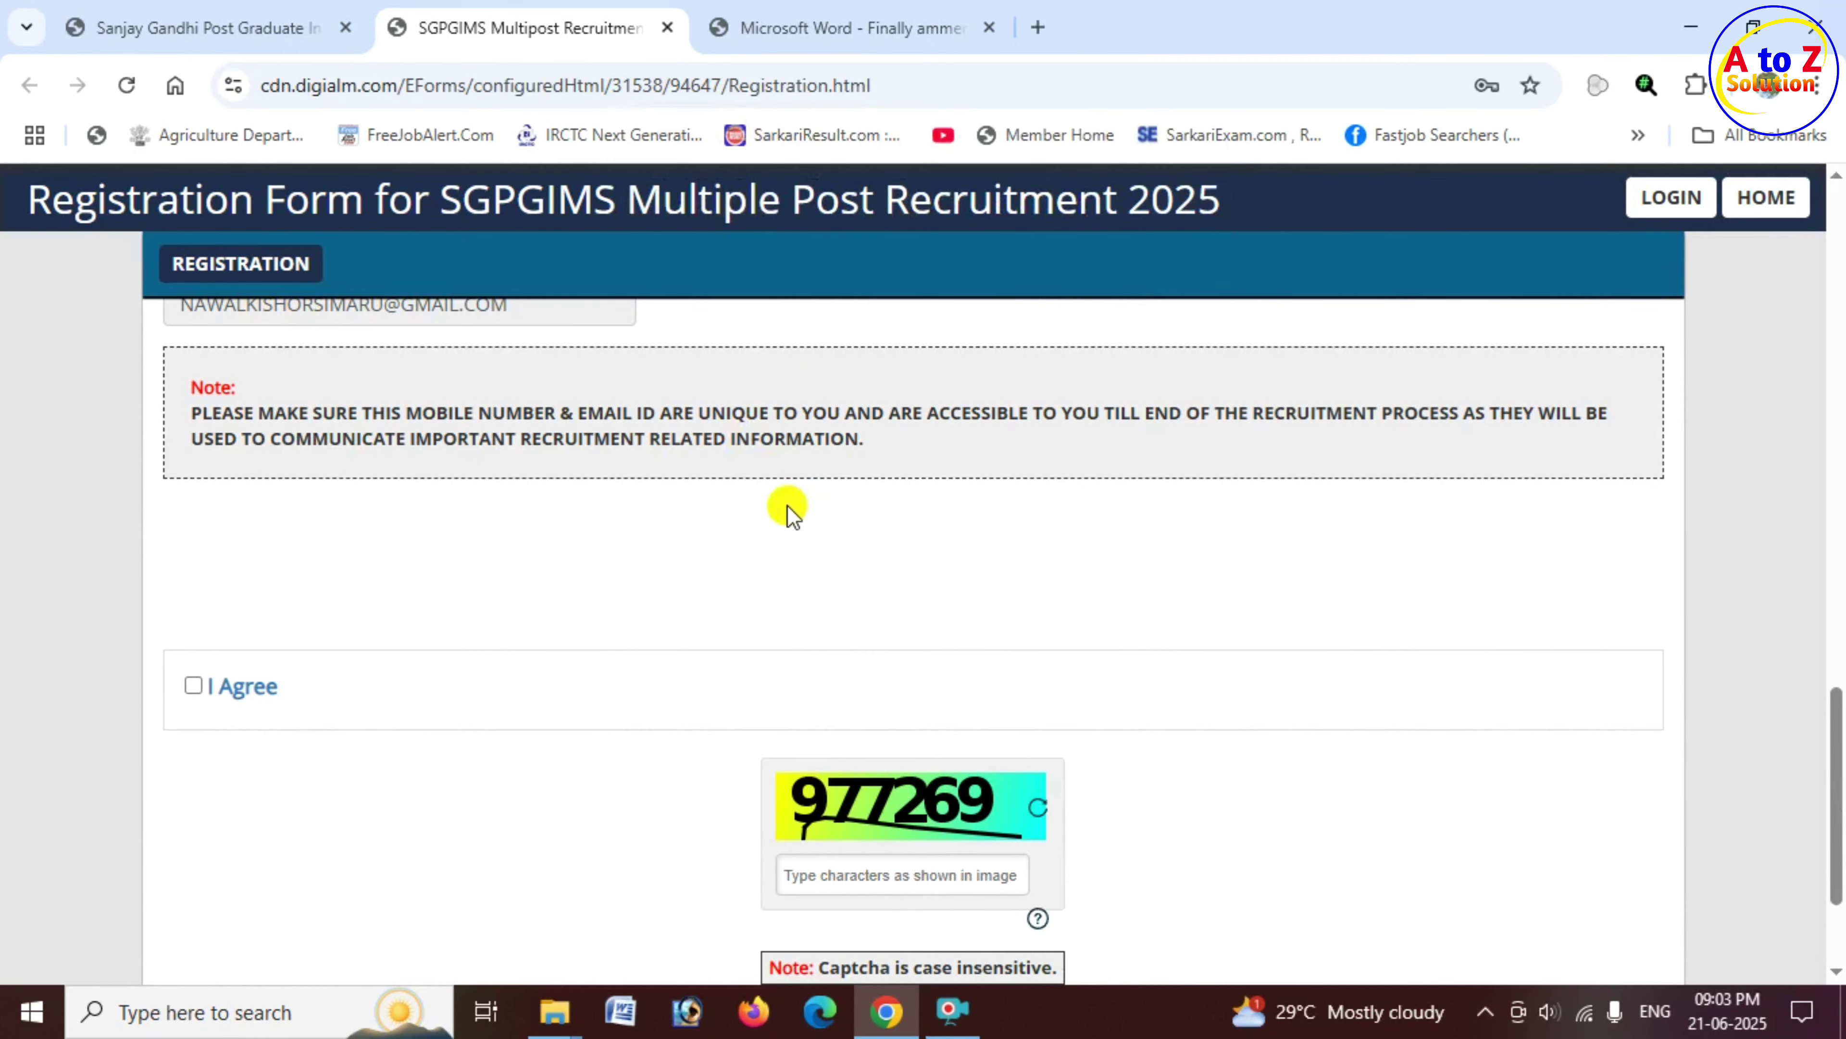
Step: Tick I Agree, fill in the captcha, and run REVERIFY to list the entered details
scroll(789, 507, "down", 2)
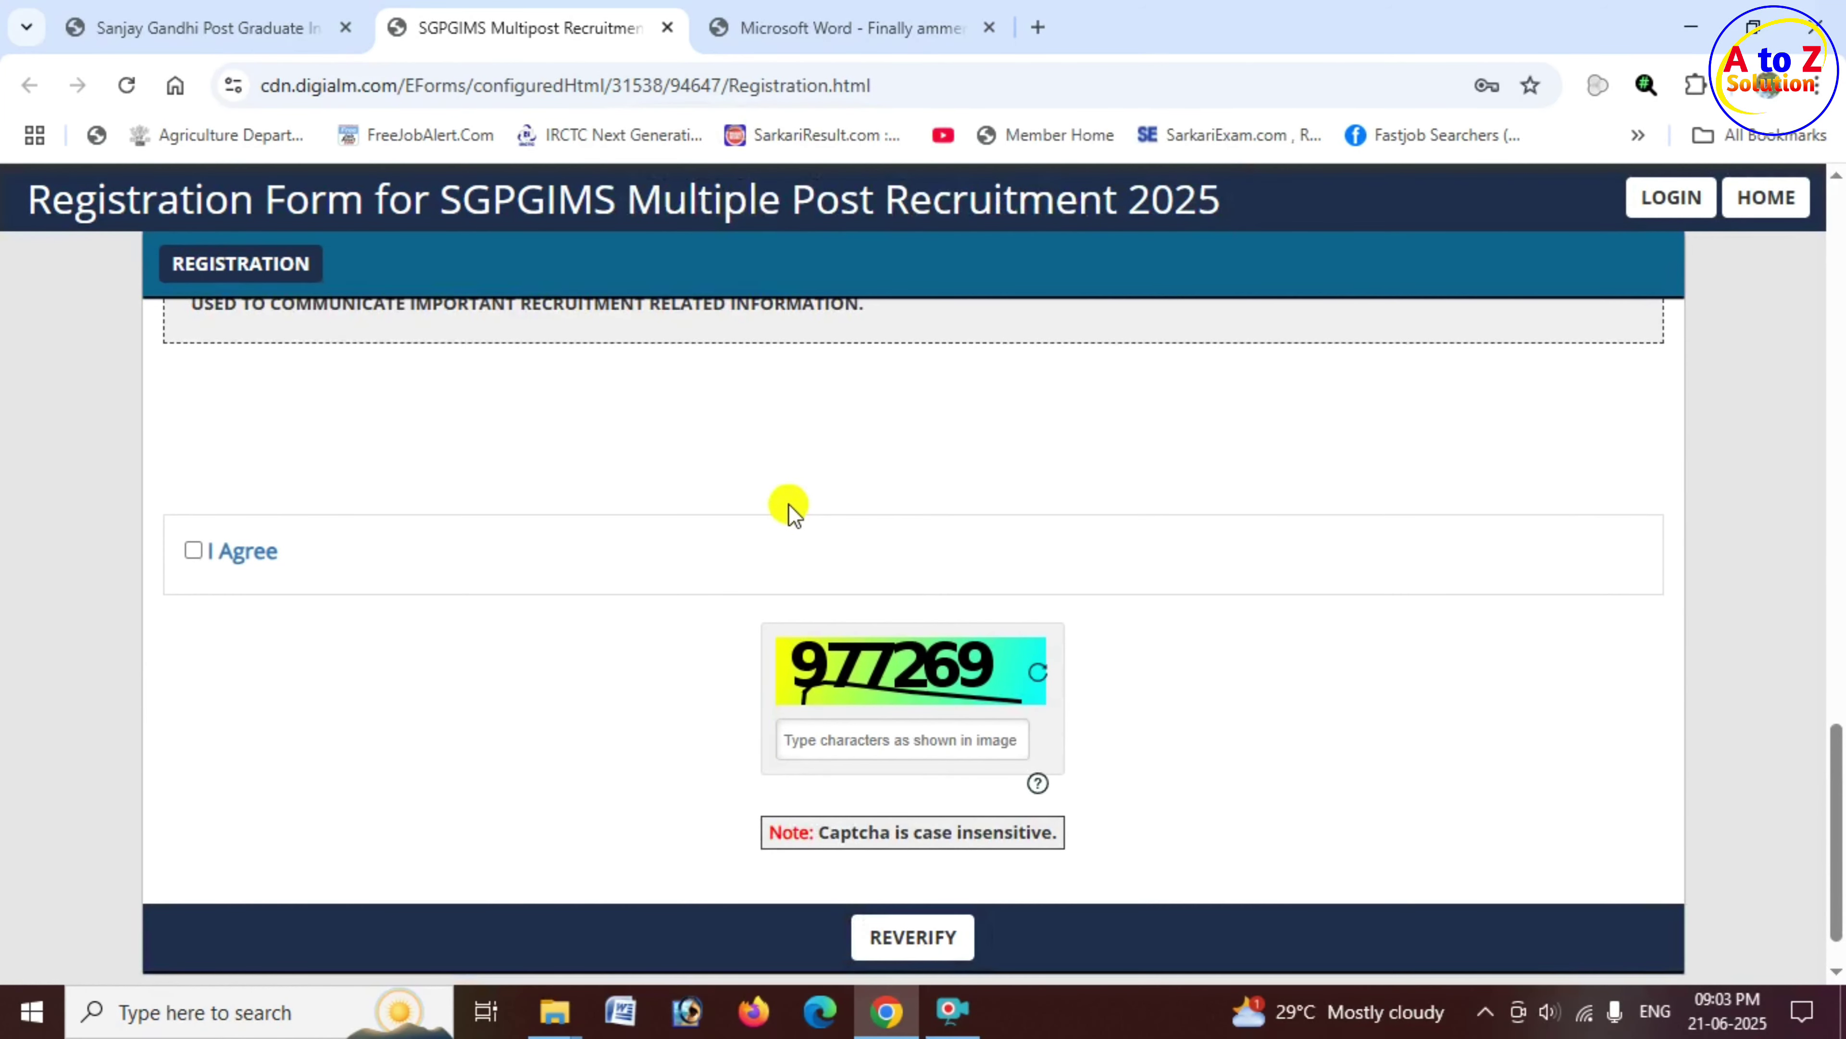
scroll(653, 511, "down", 1)
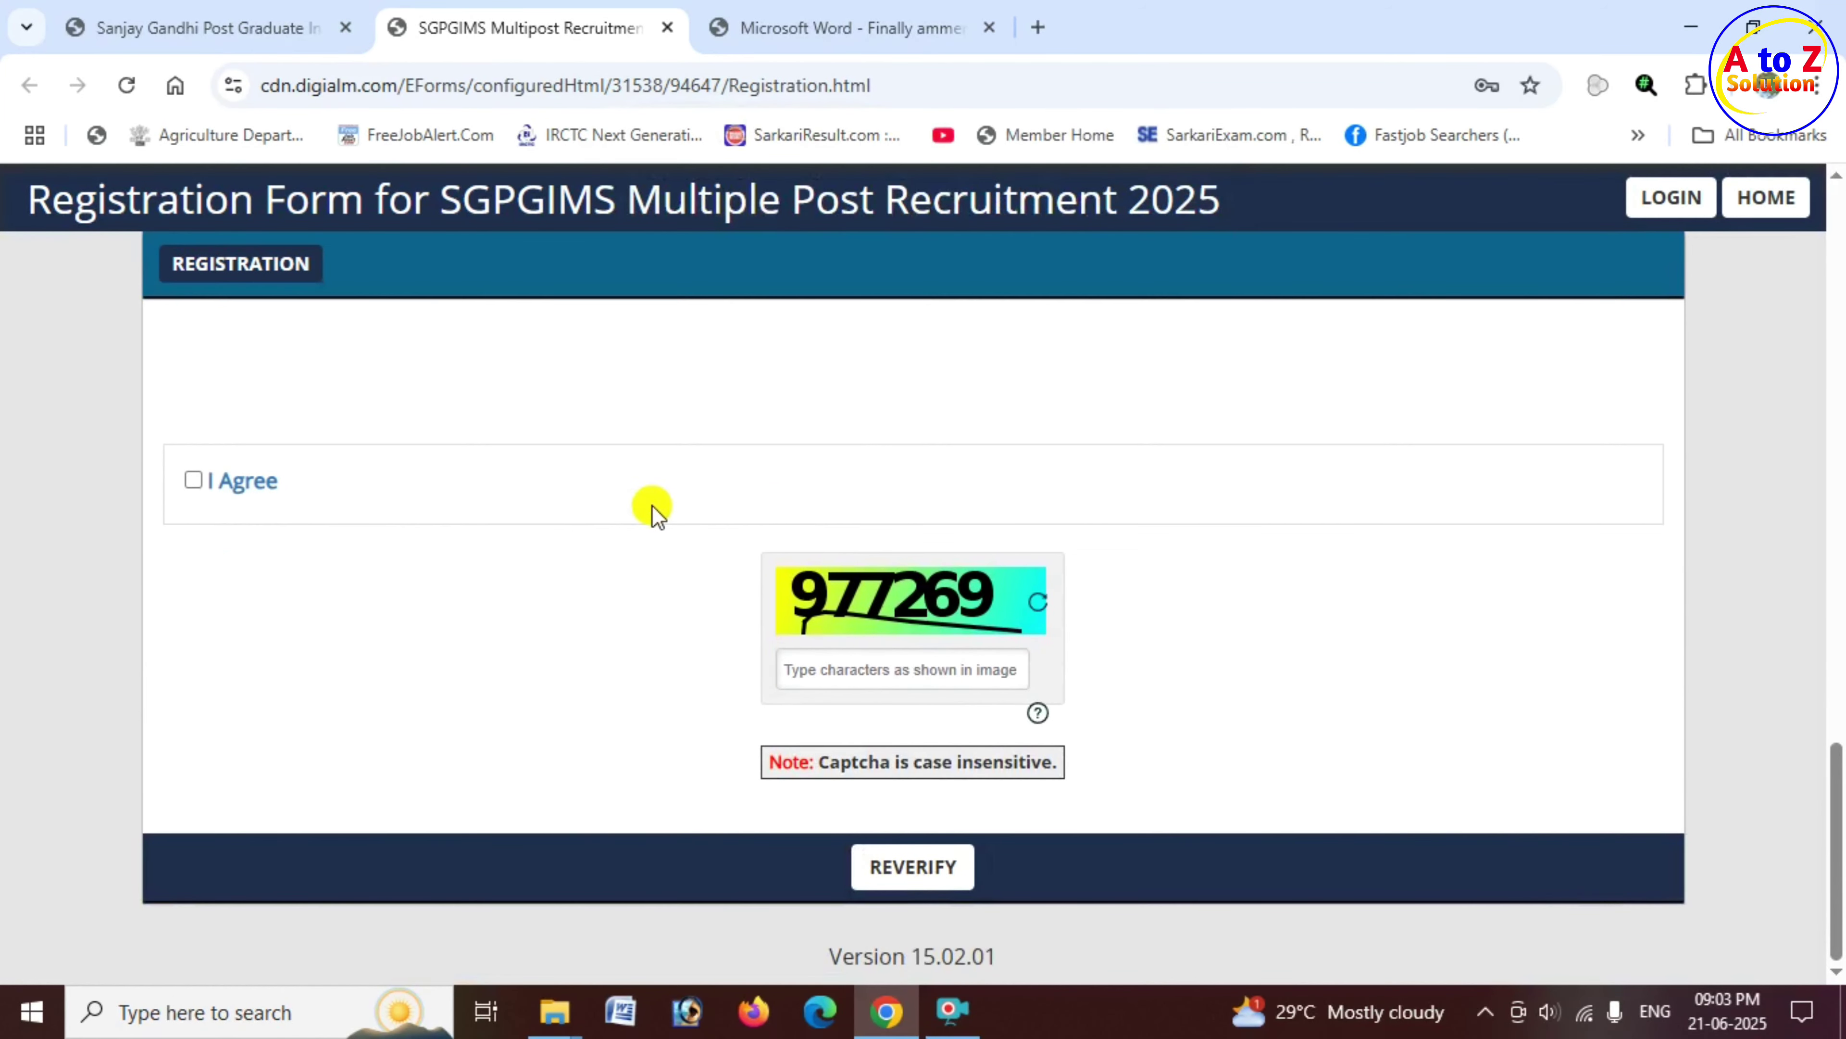
left_click(193, 482)
left_click(903, 673)
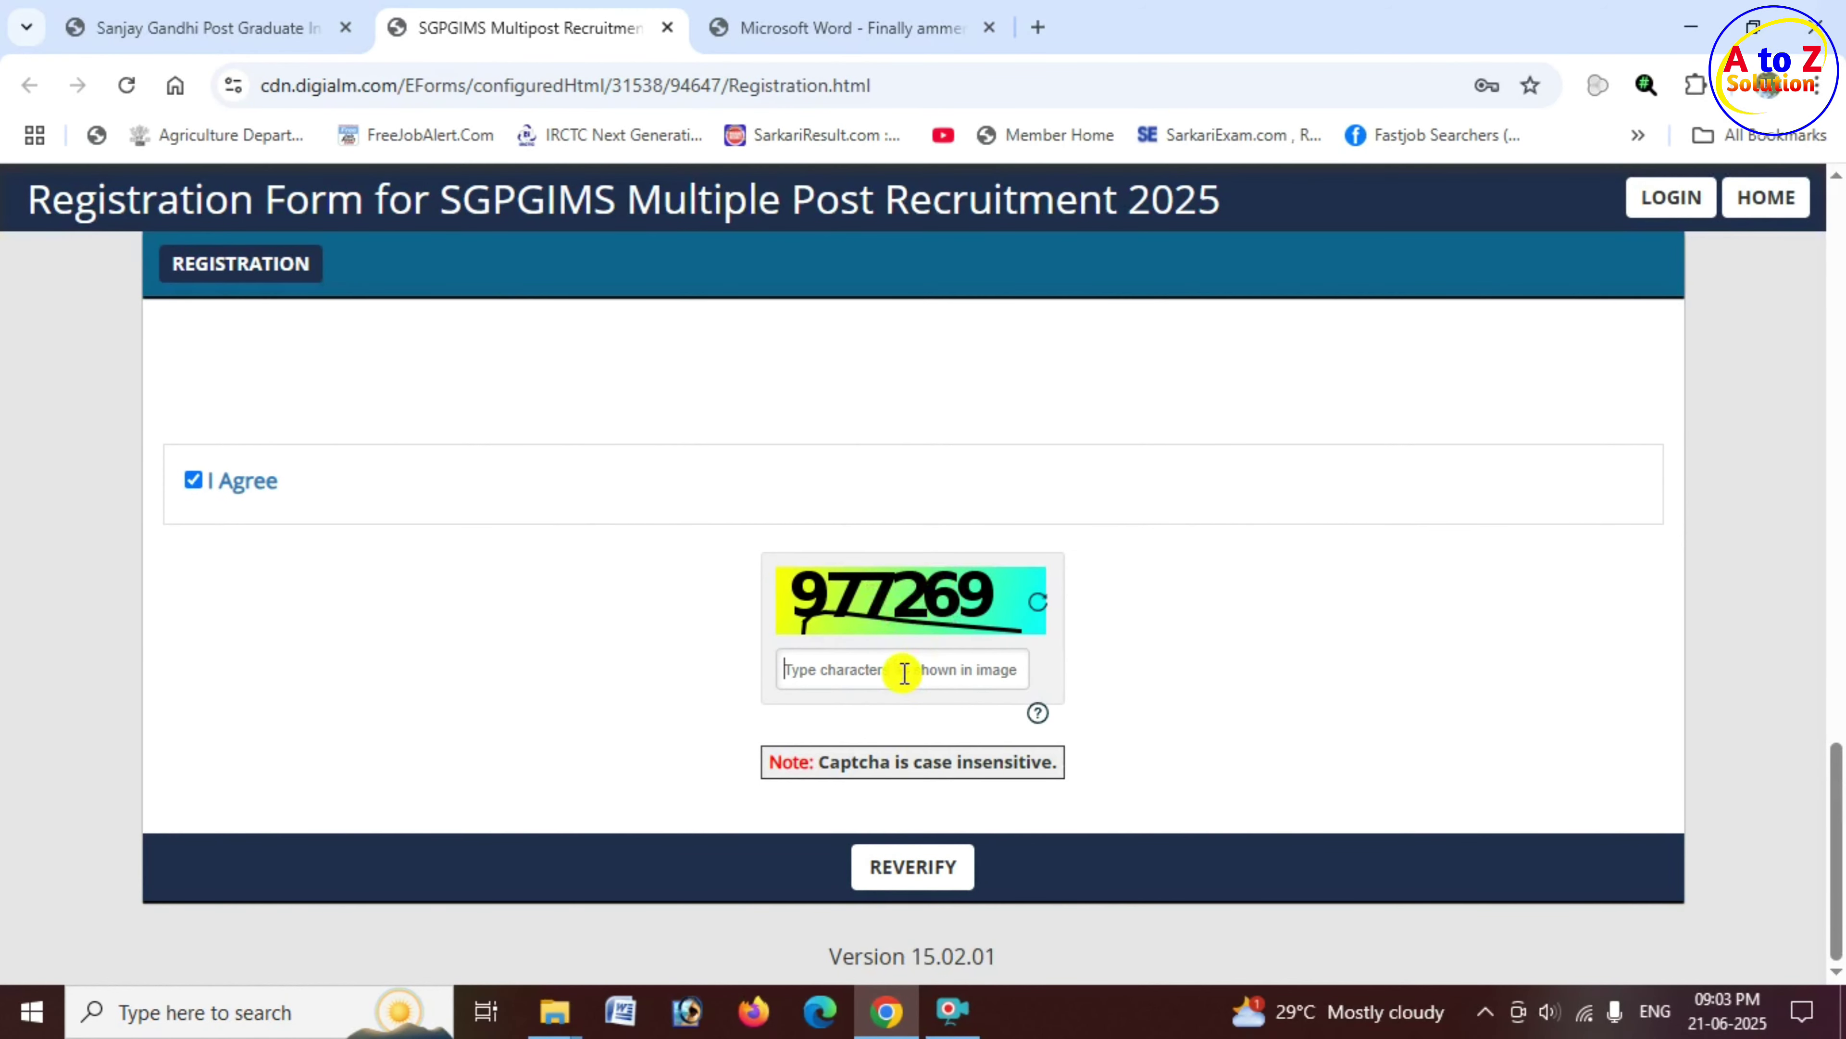
type("977269")
left_click(919, 883)
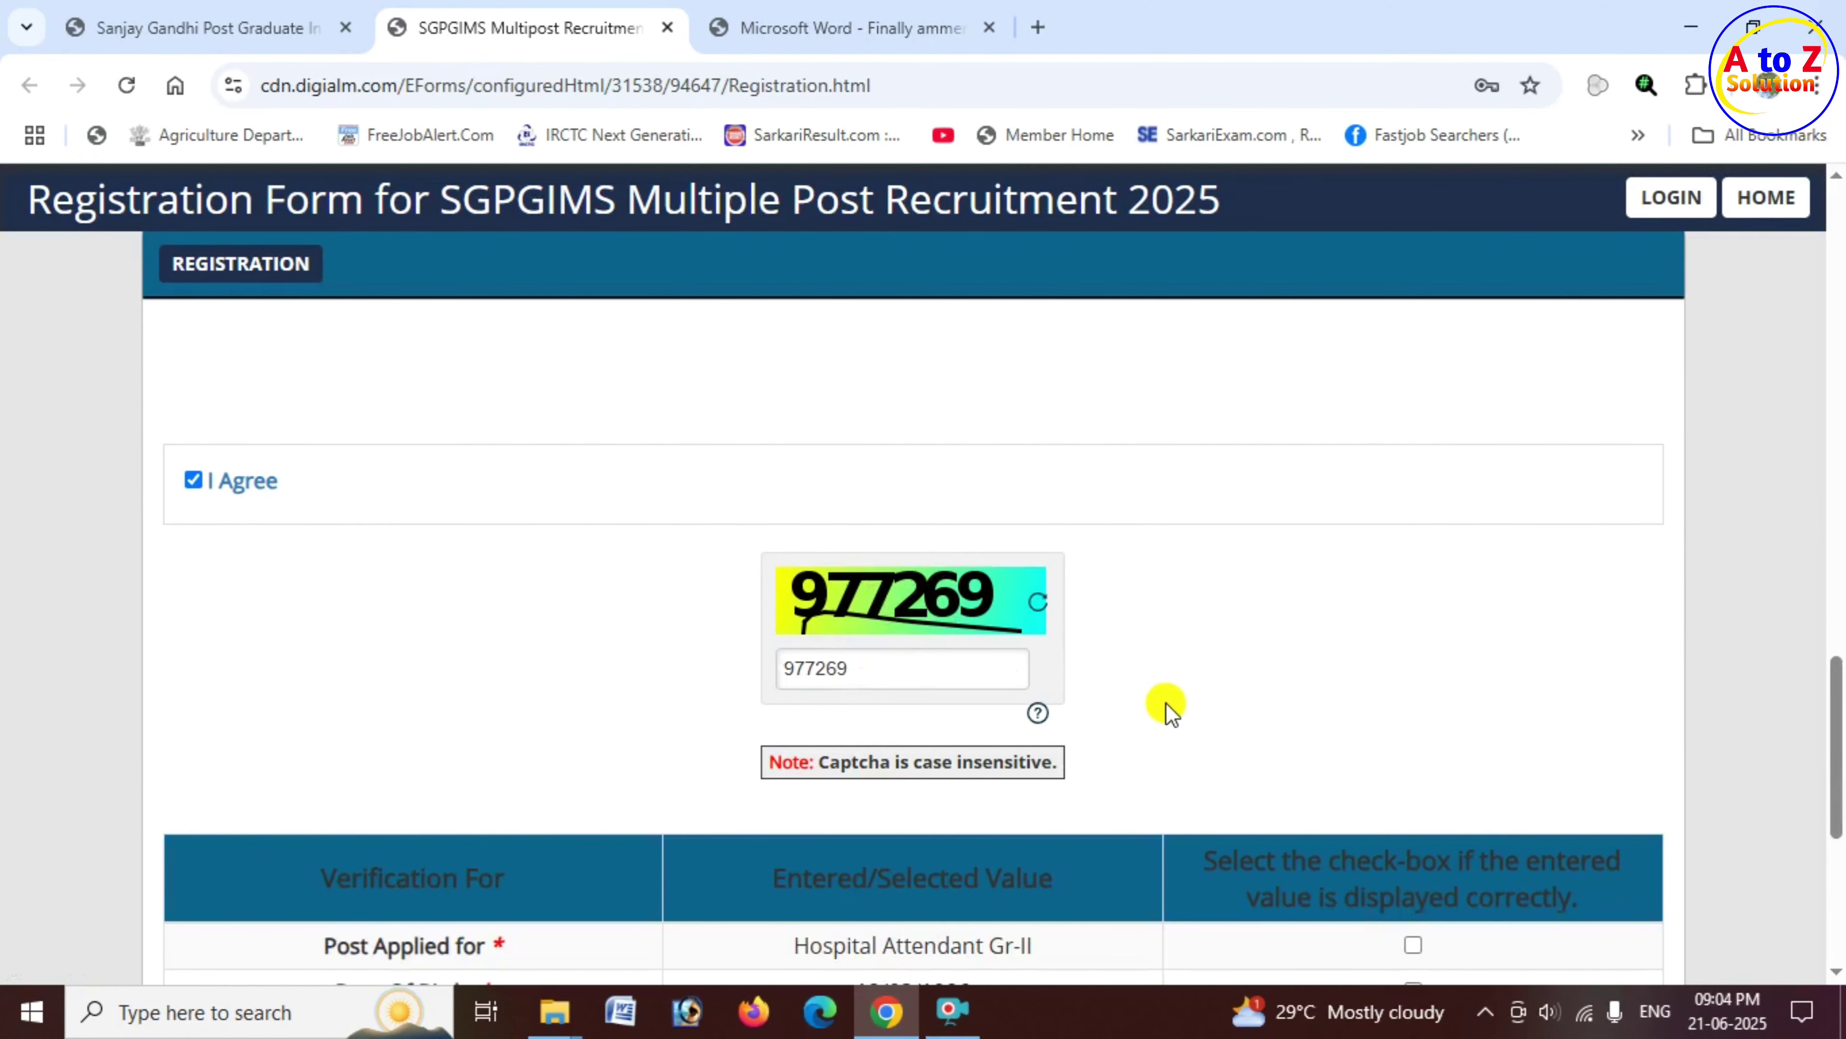
Step: Tick all eight verification checkboxes, from Post Applied for down to Email ID
scroll(1138, 710, "down", 1)
scroll(923, 582, "down", 3)
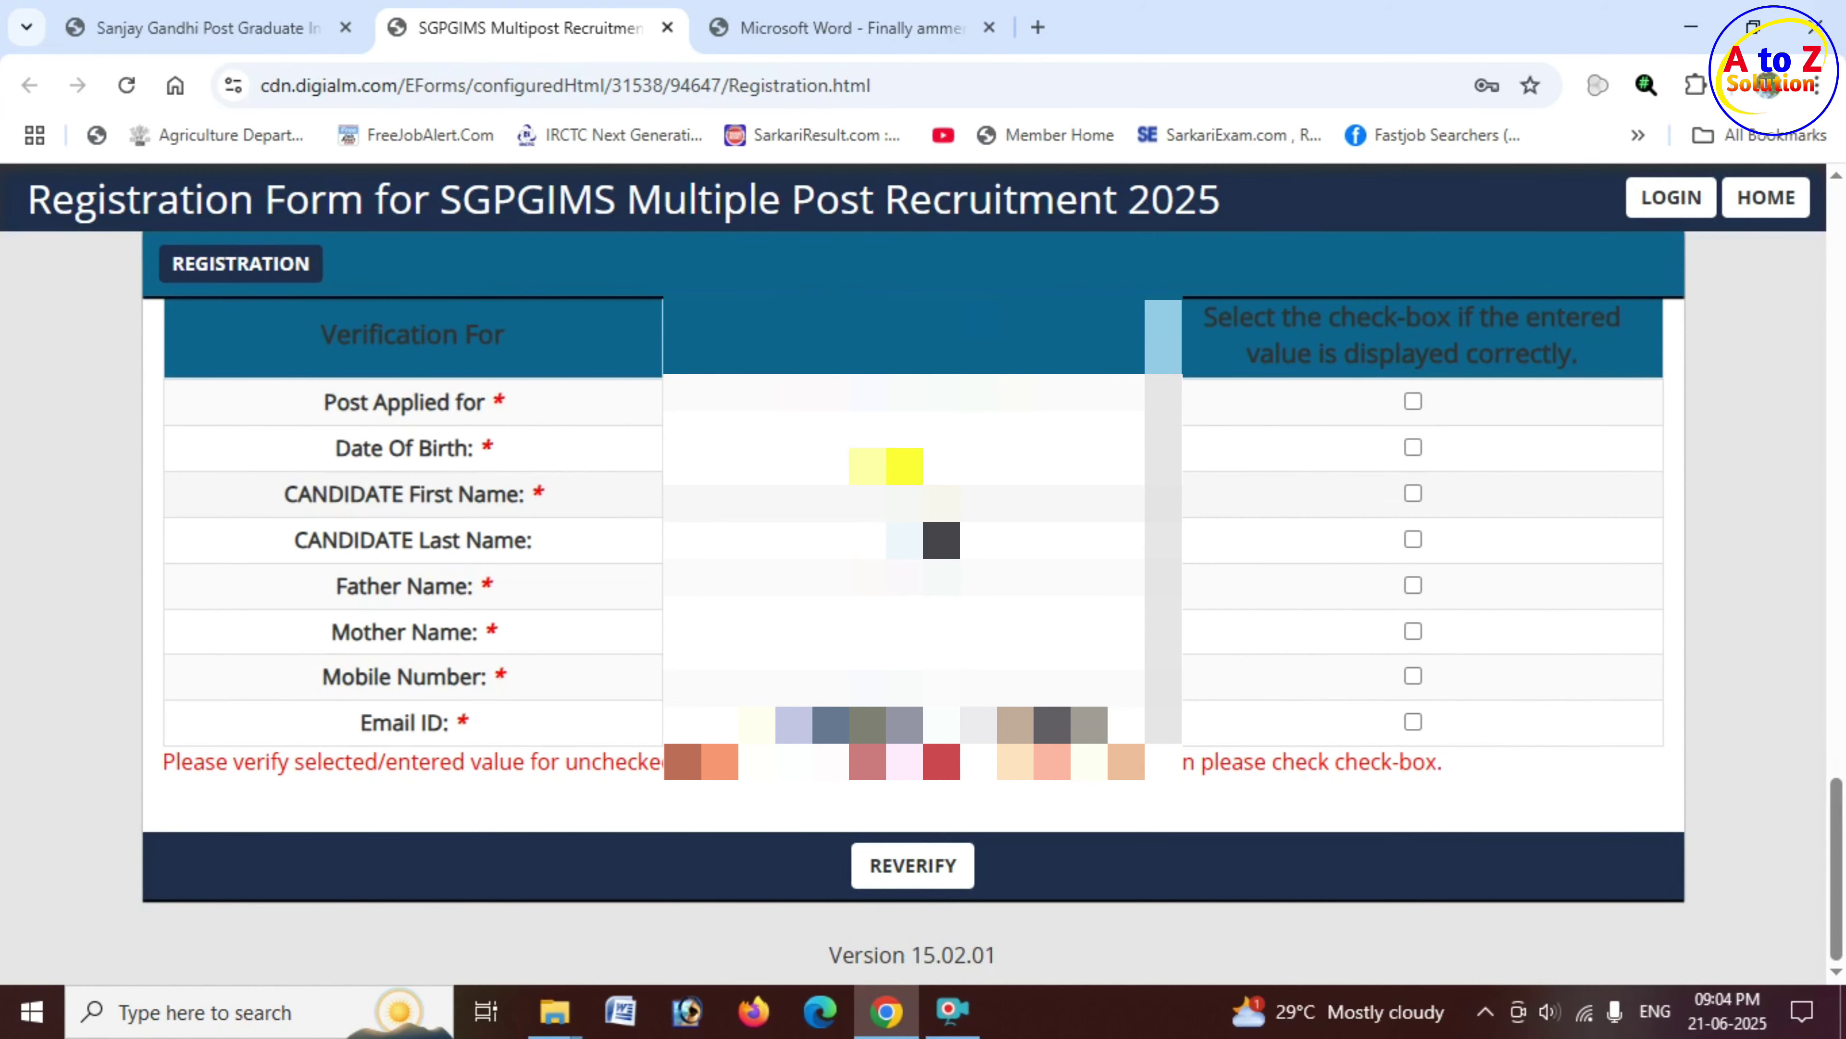
left_click(1413, 401)
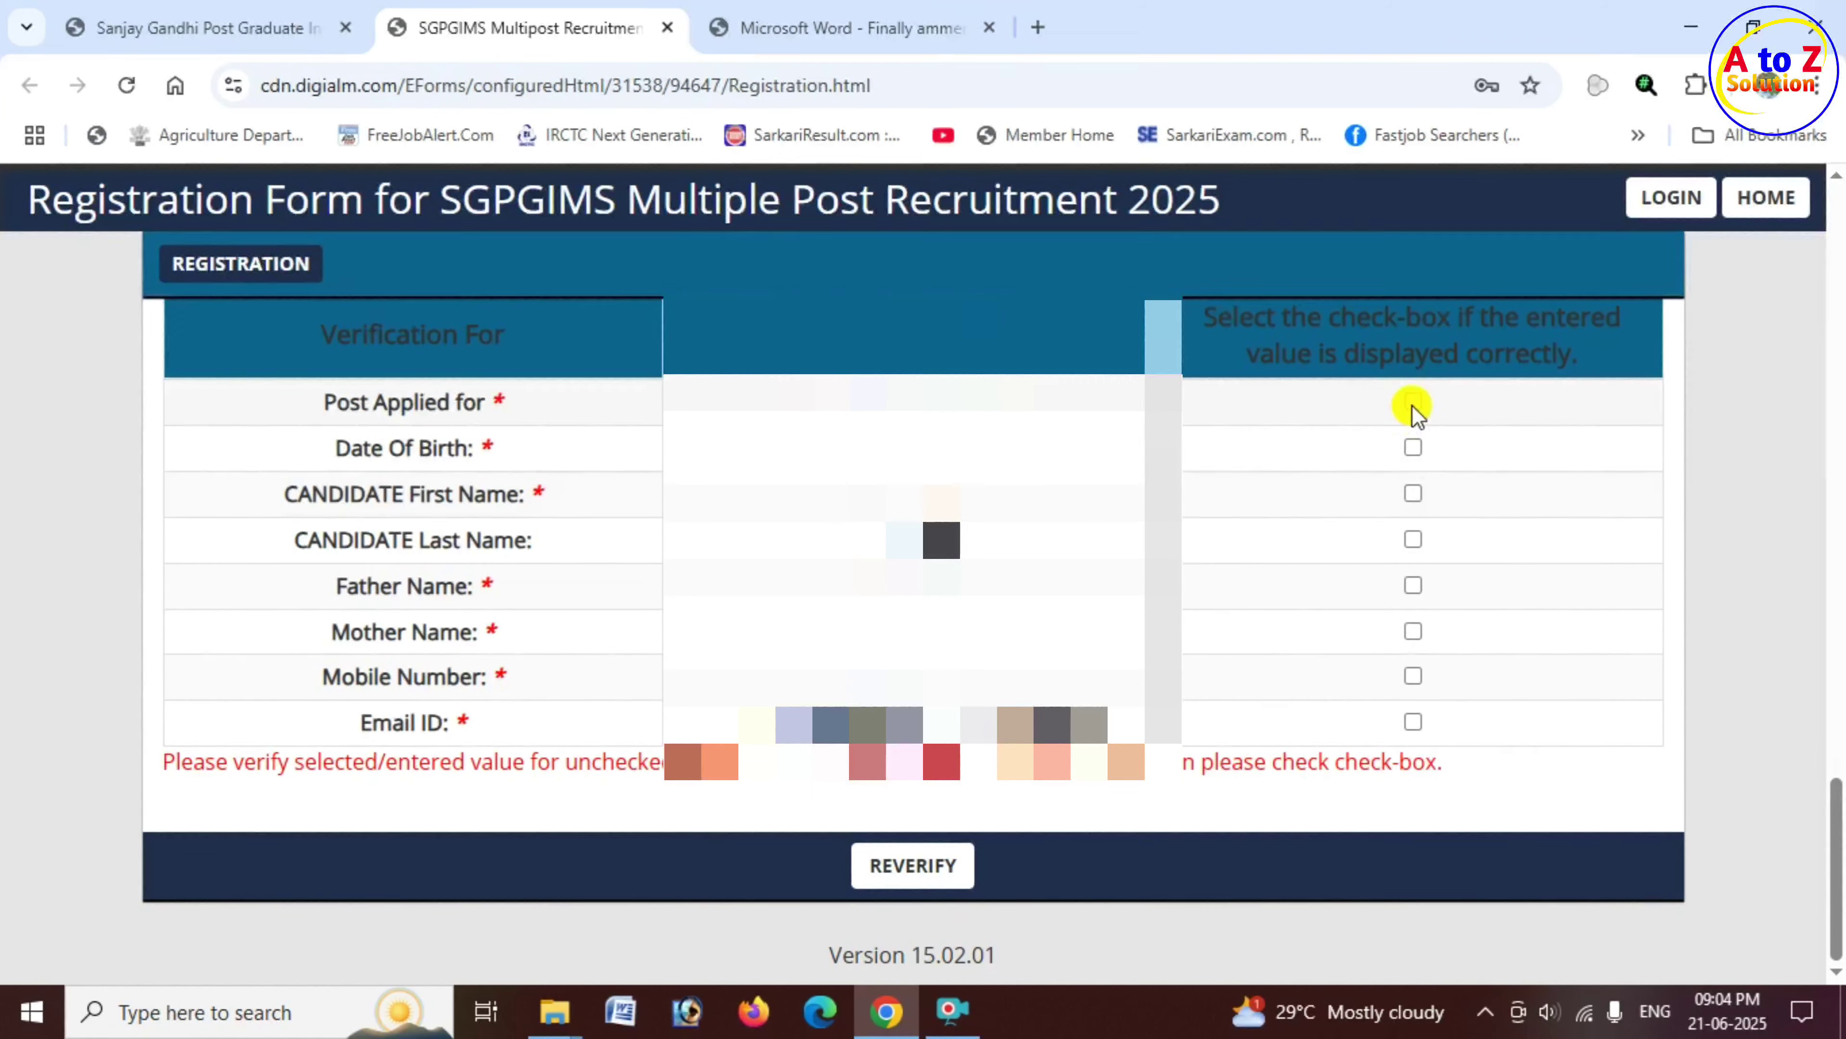
left_click(1414, 447)
left_click(1414, 492)
left_click(1413, 539)
left_click(1413, 584)
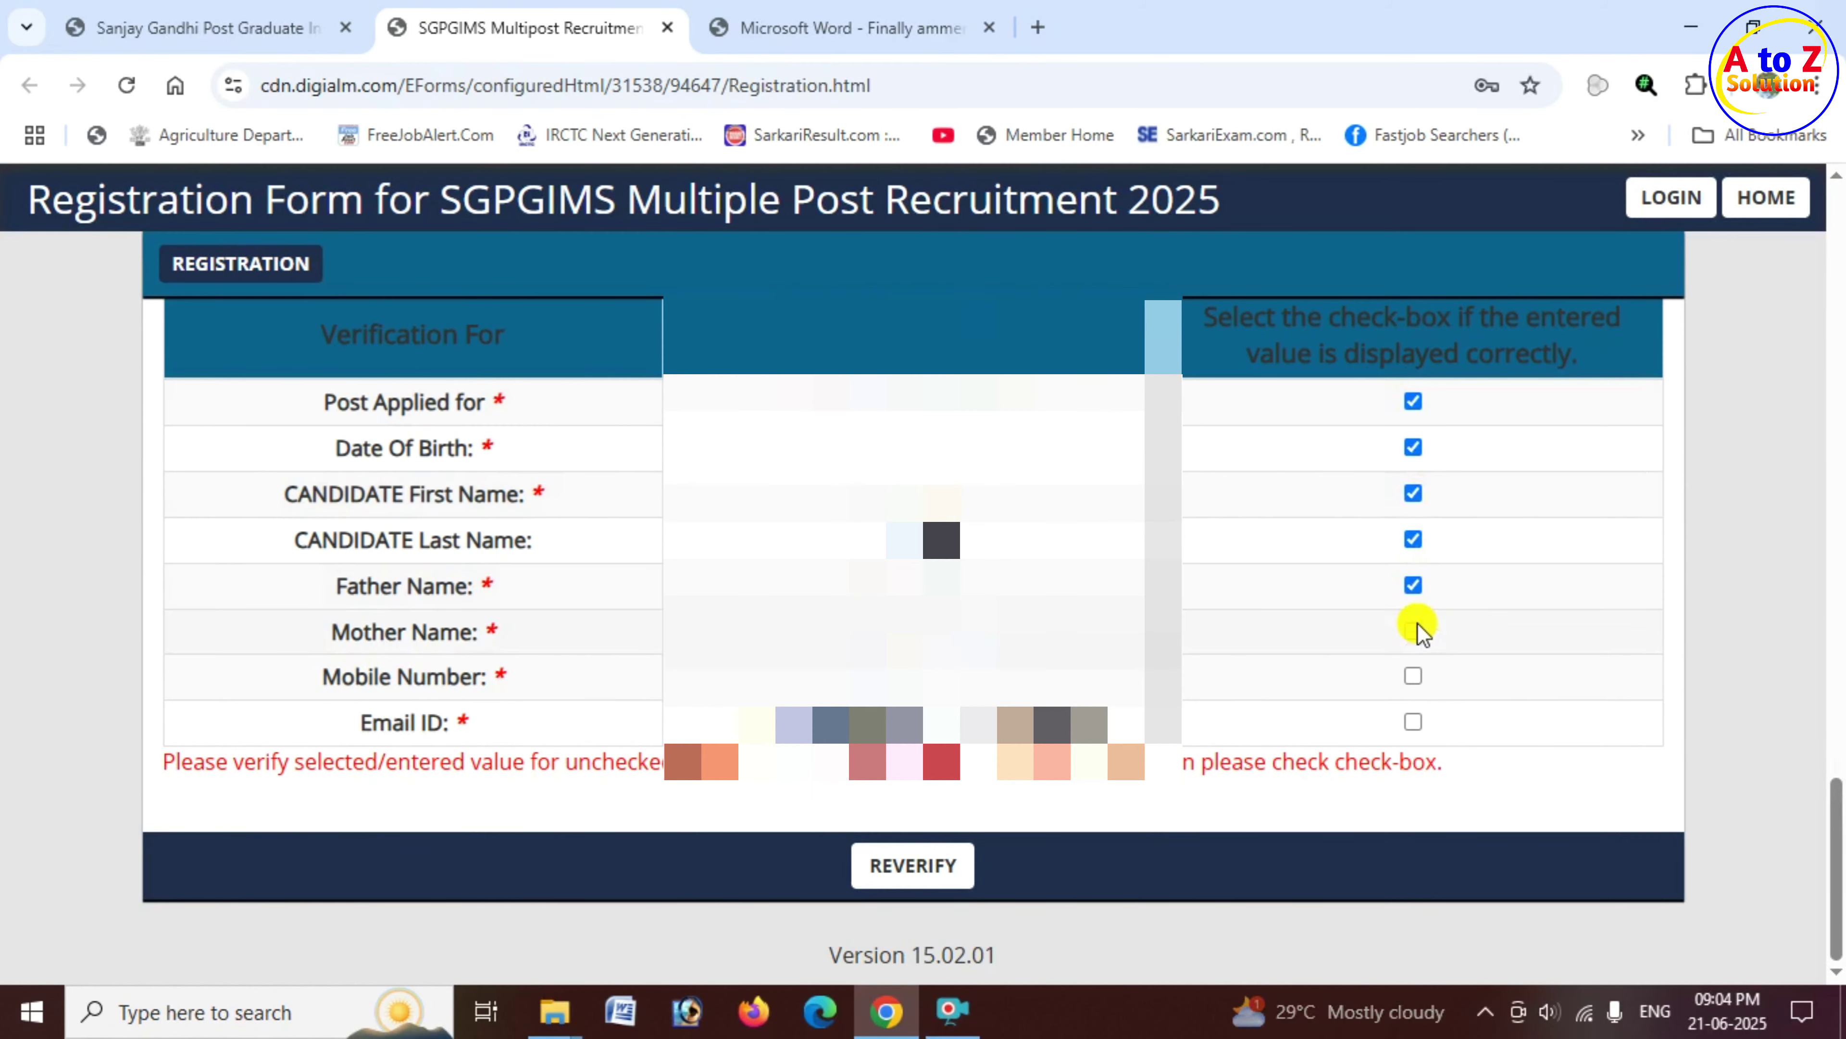
left_click(1413, 630)
left_click(1413, 675)
left_click(1413, 721)
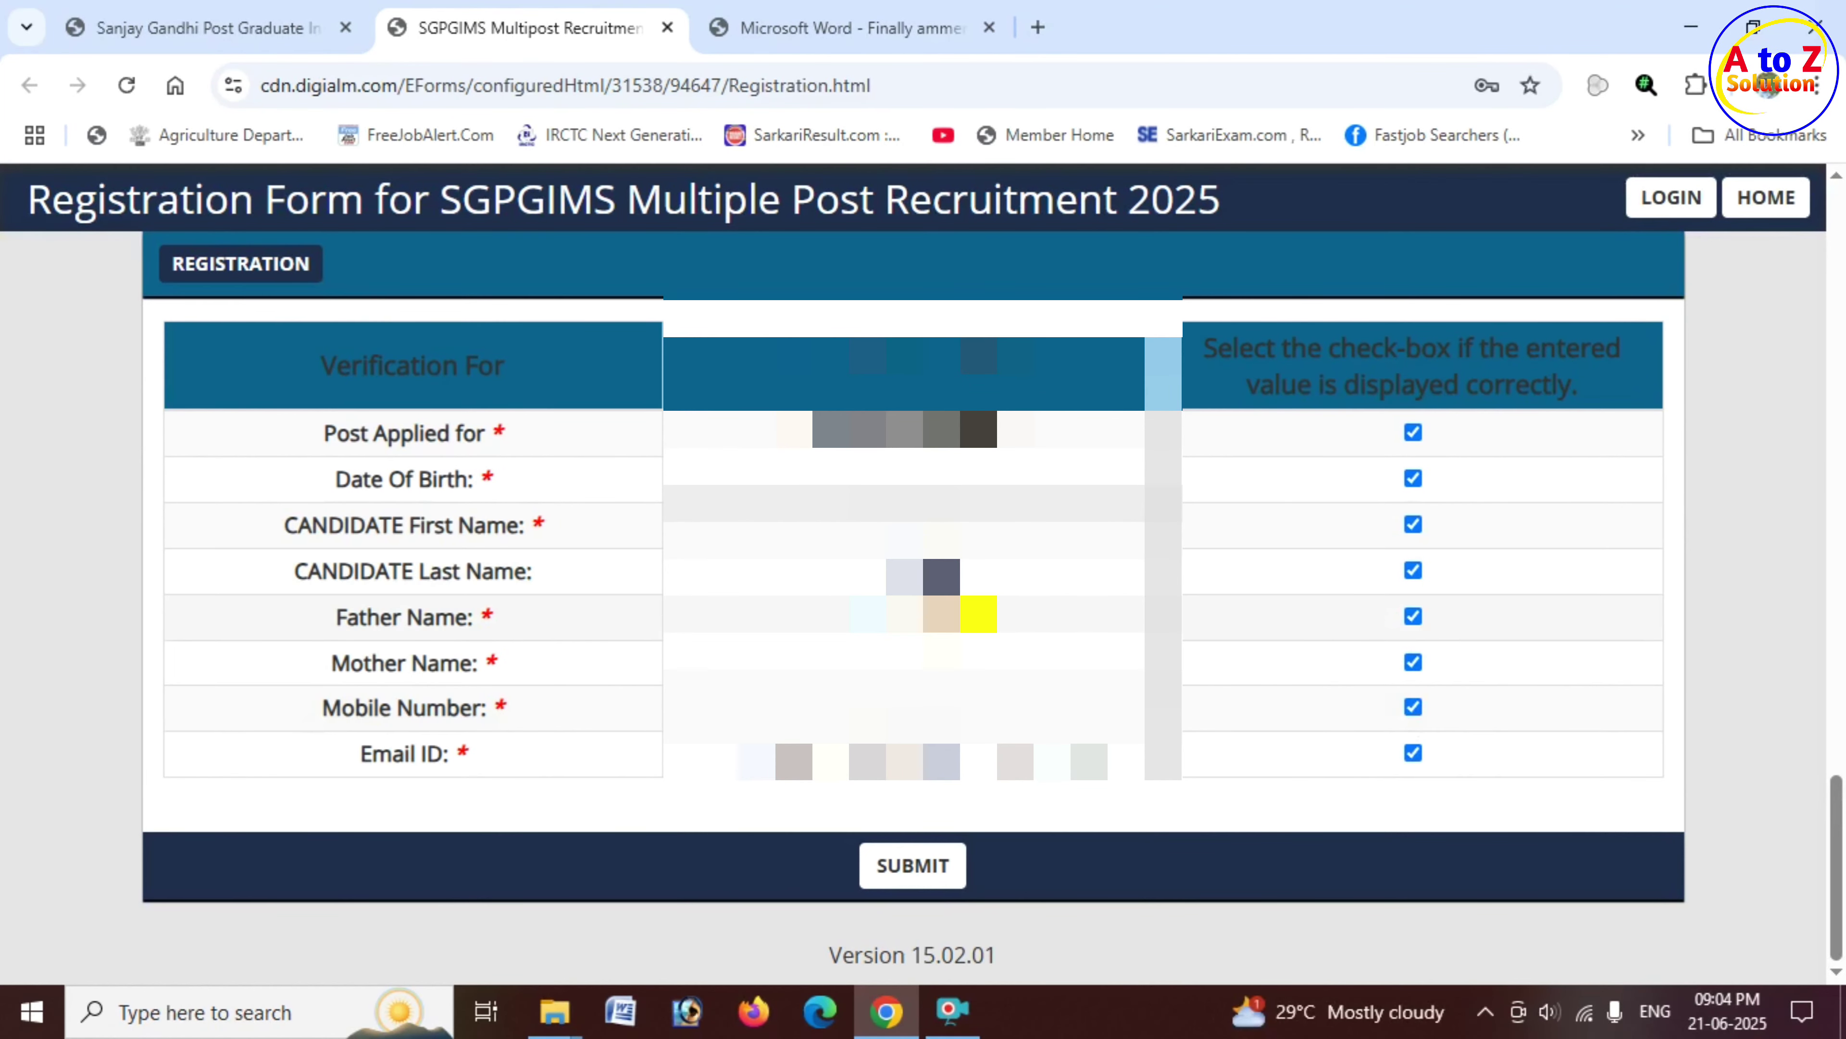
Step: Submit the verified registration details and confirm with OK in the Alert dialog
left_click(928, 881)
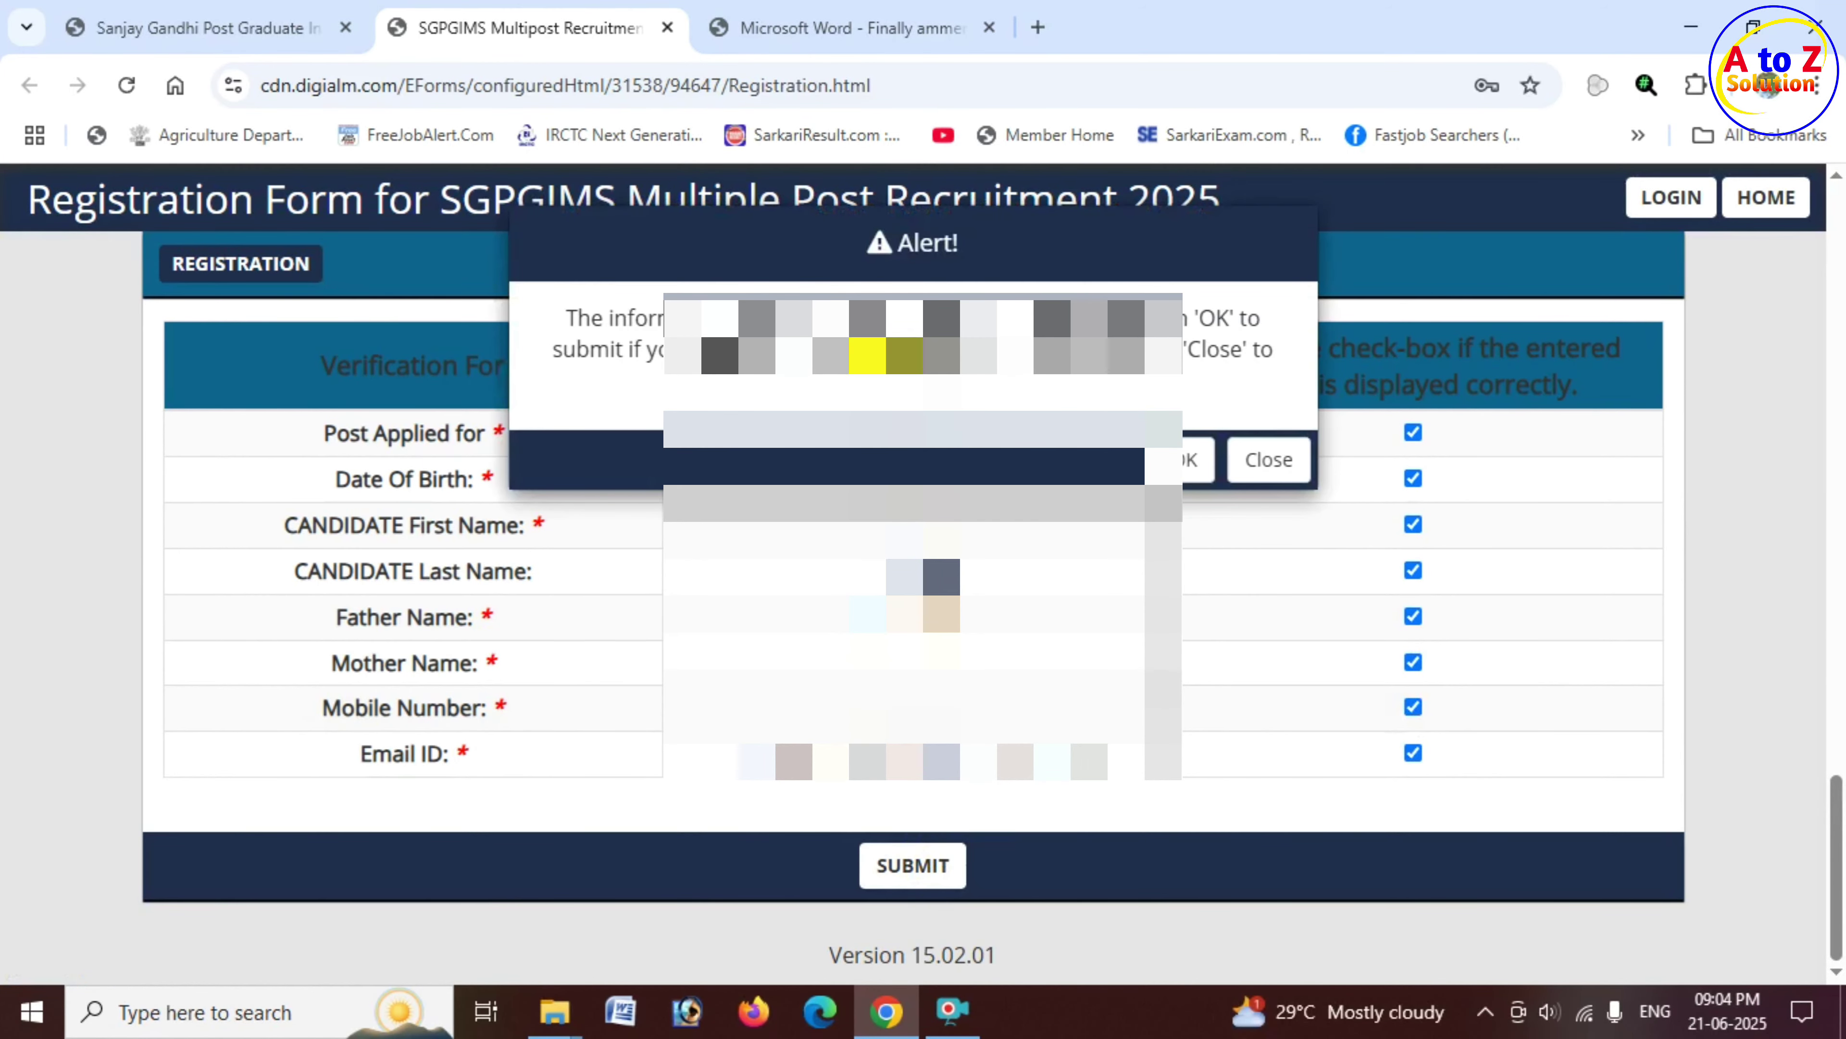
left_click_drag(891, 242, 954, 239)
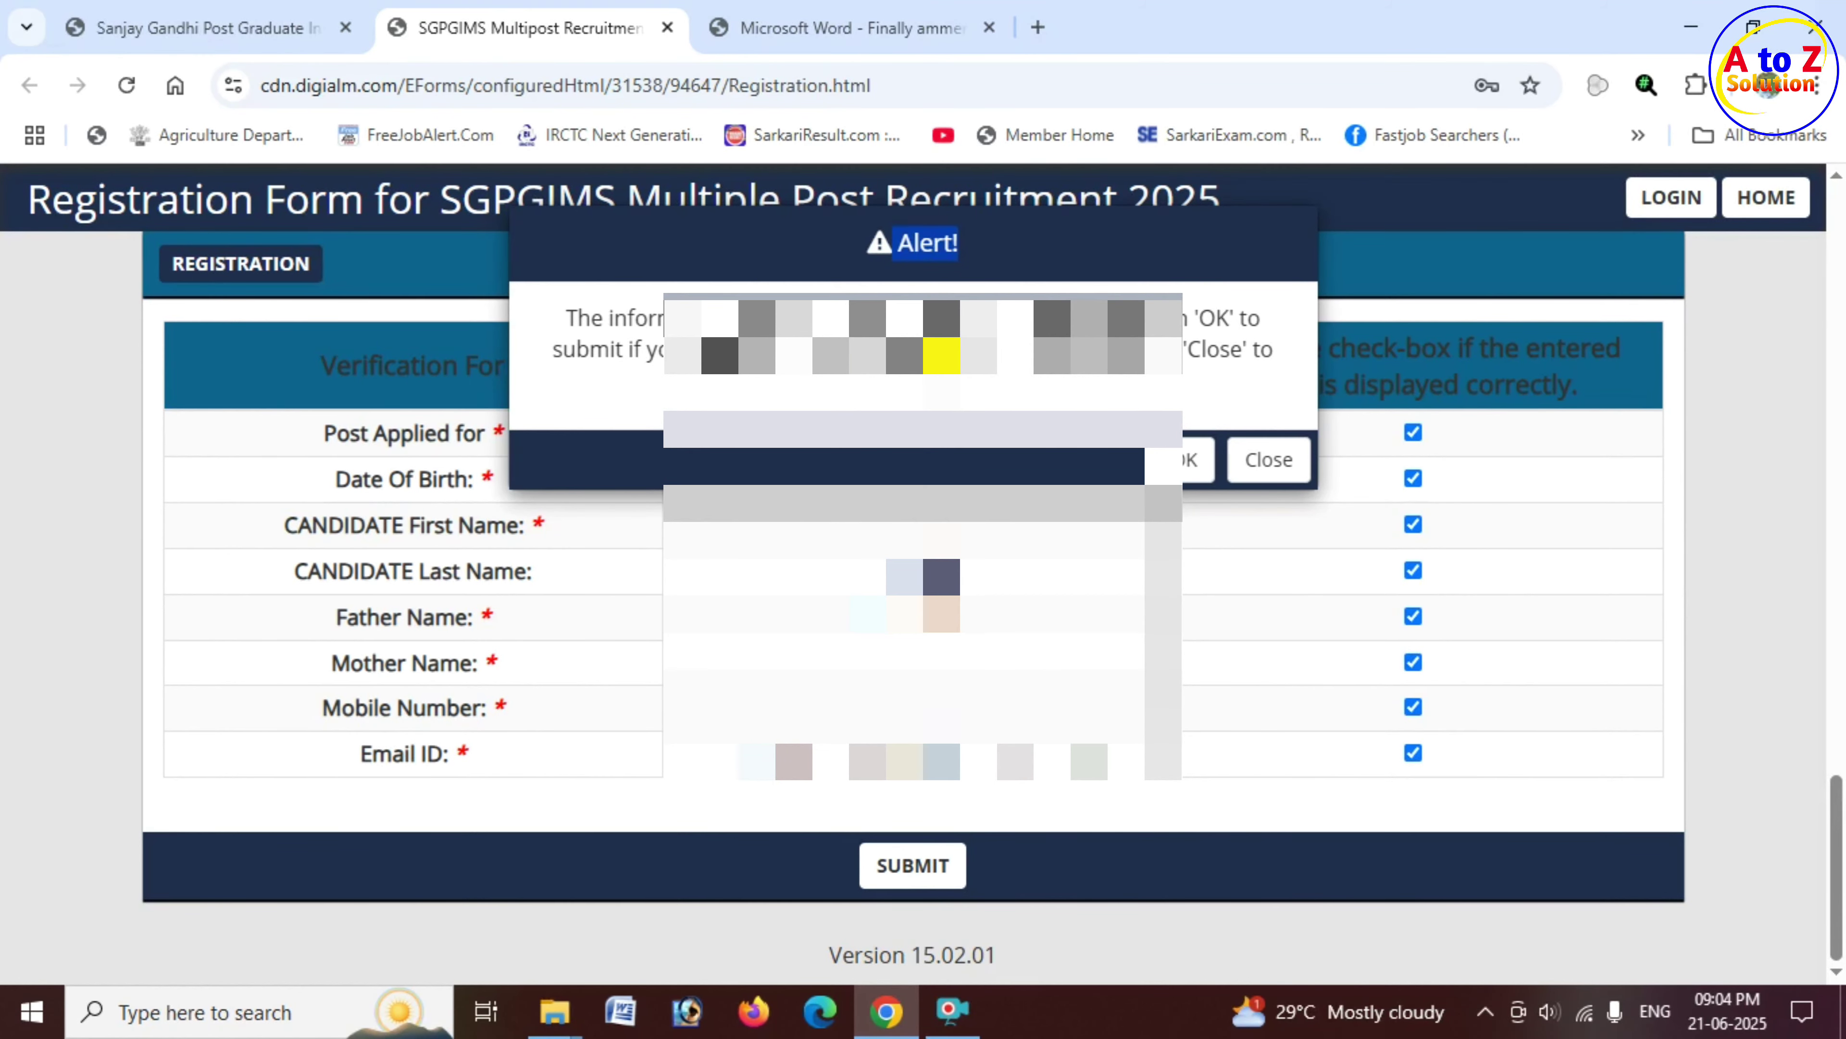
left_click(1187, 460)
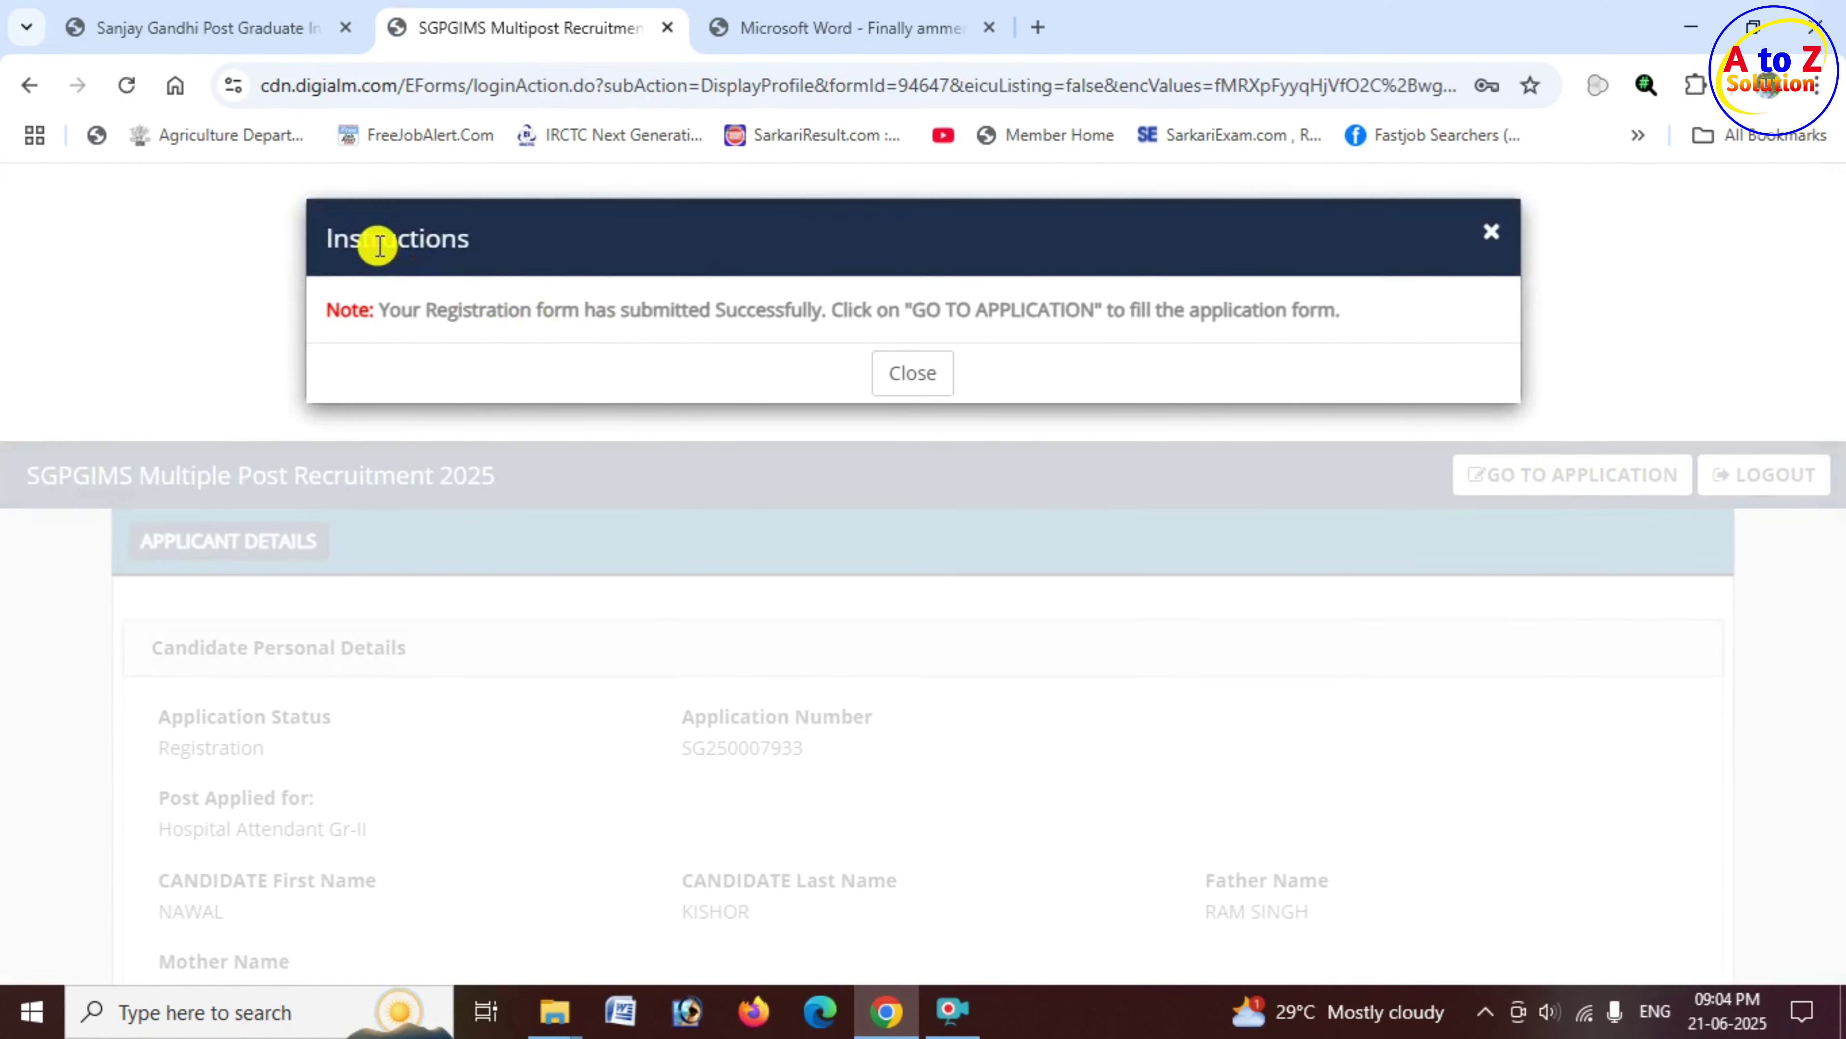
Step: Close the registration success Instructions popup
left_click_drag(379, 240, 474, 247)
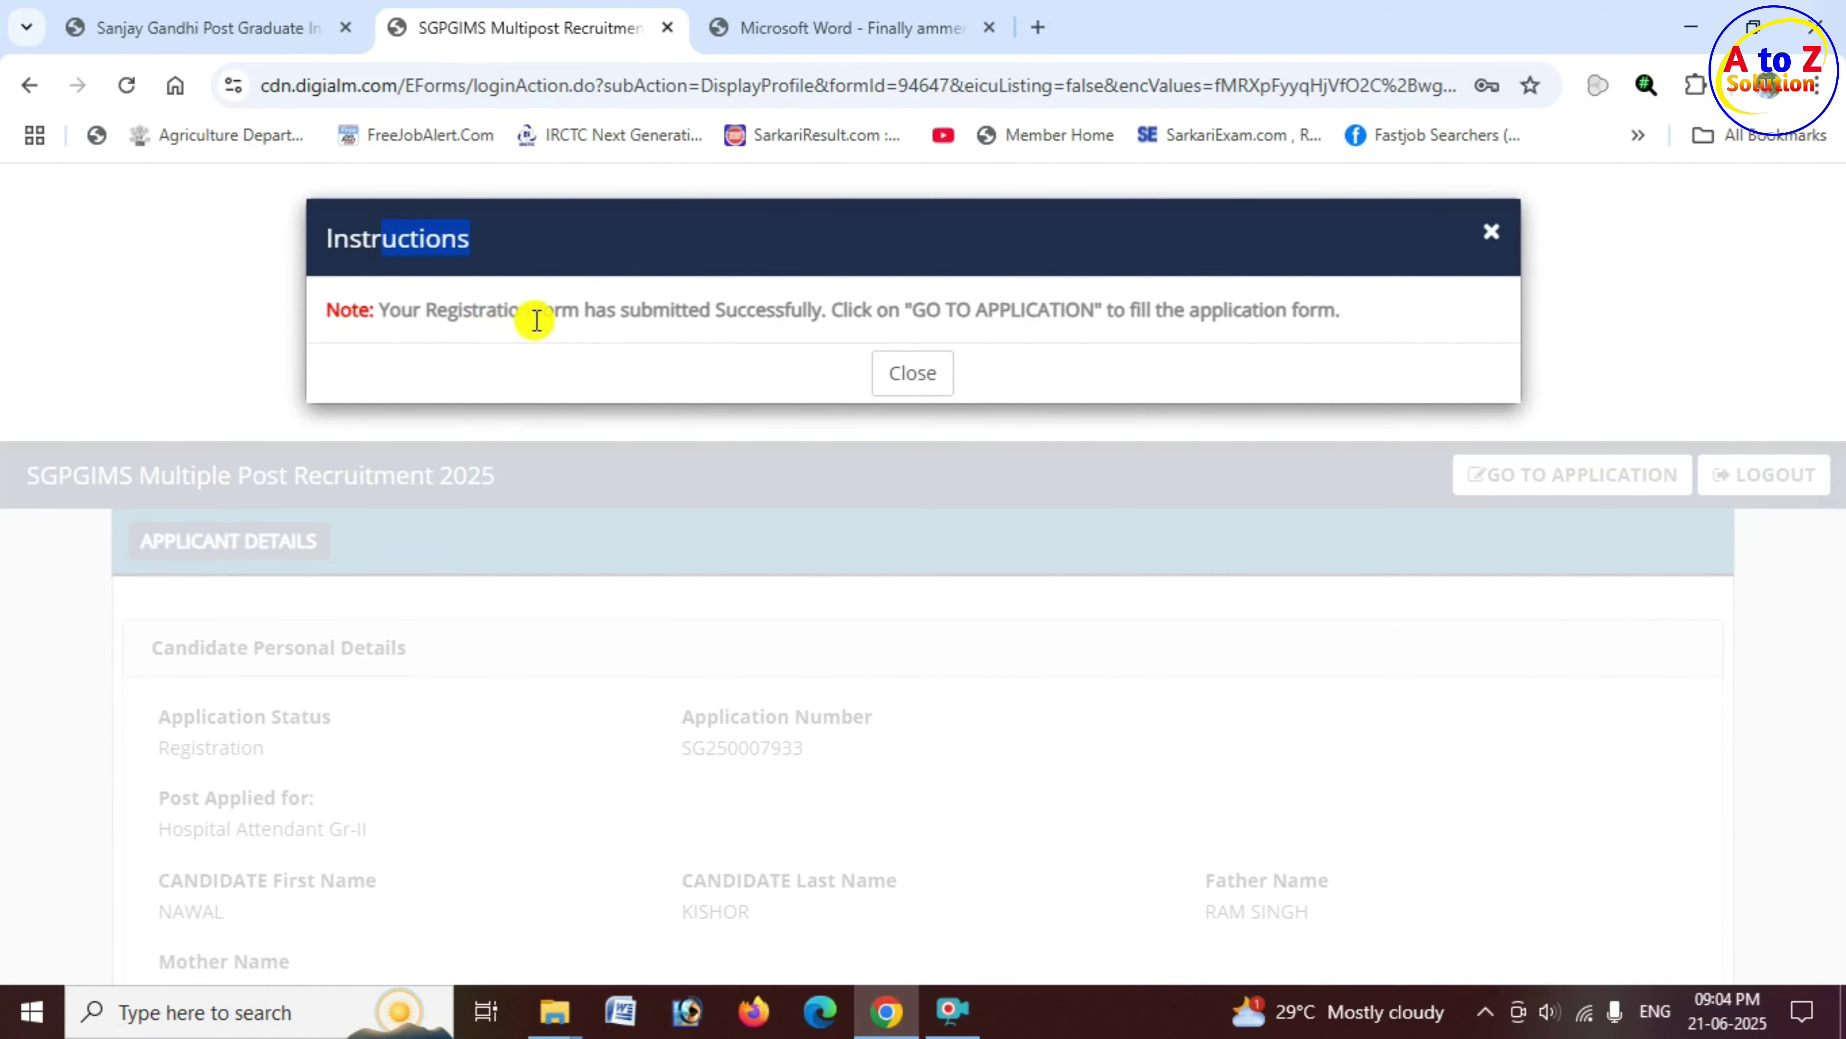
left_click_drag(631, 315, 827, 308)
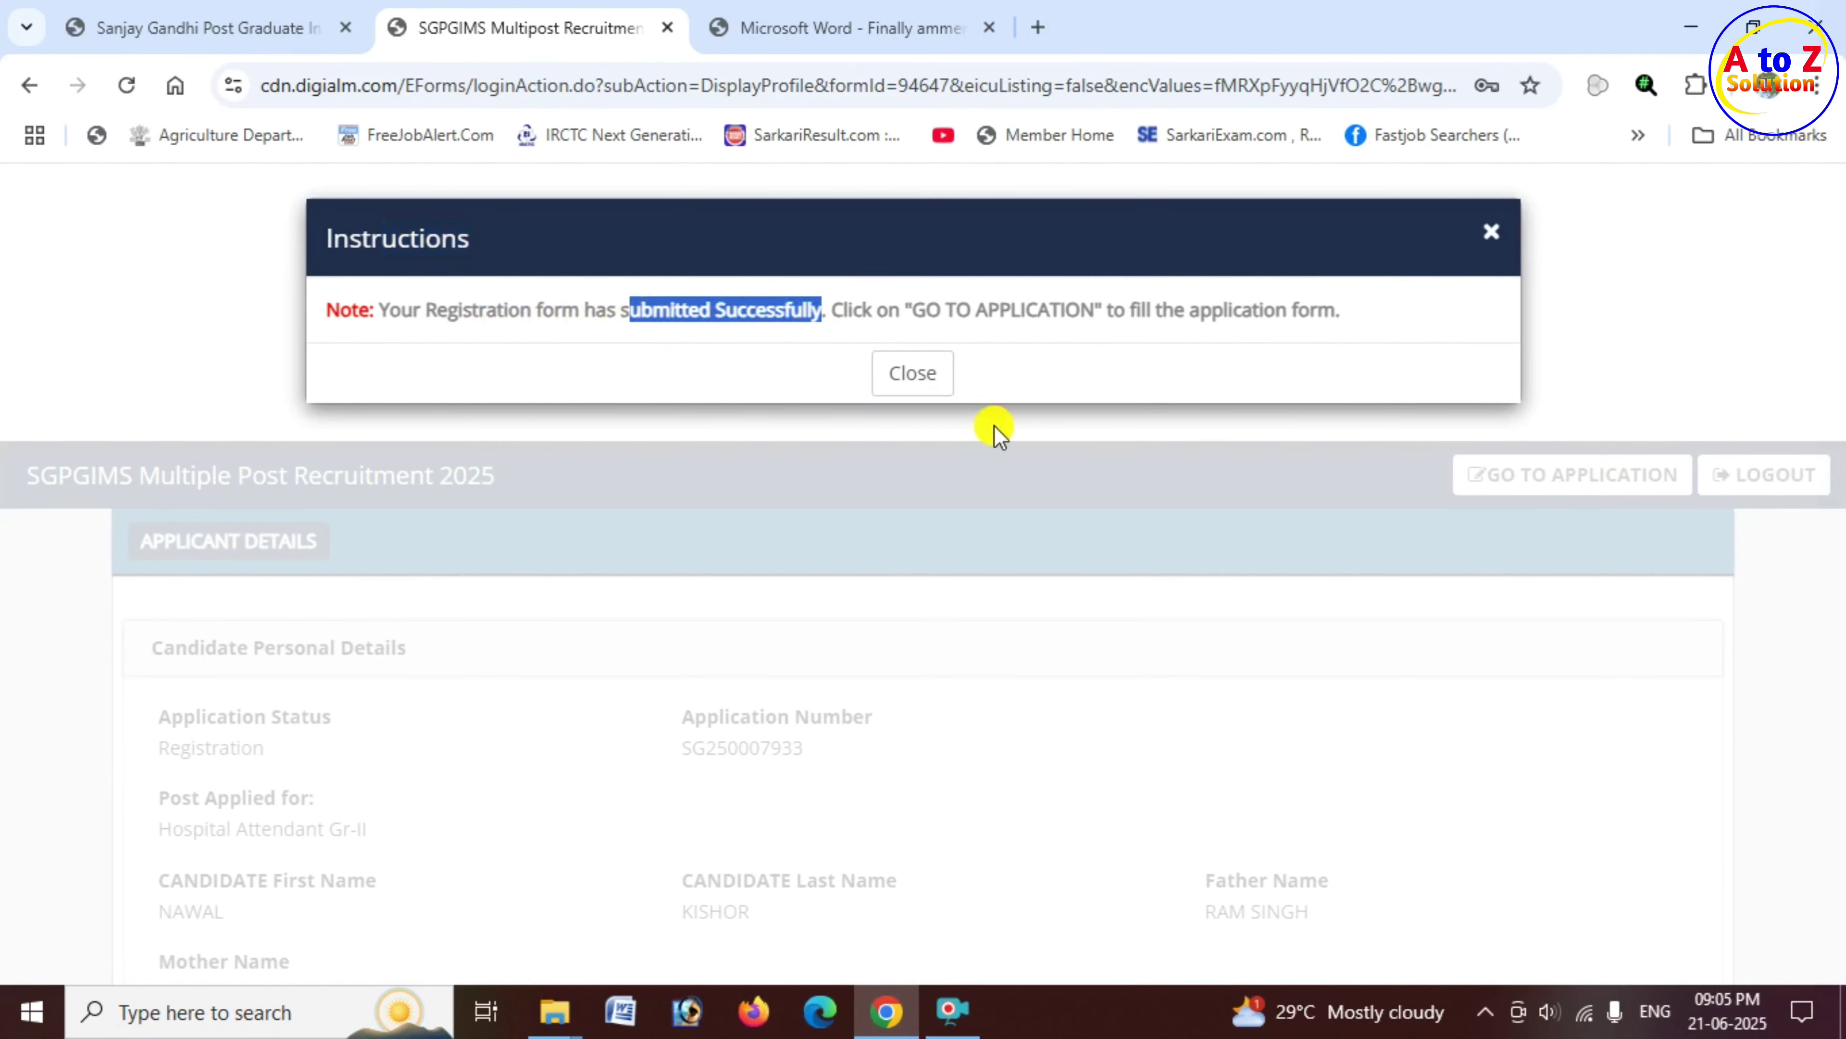
left_click(924, 381)
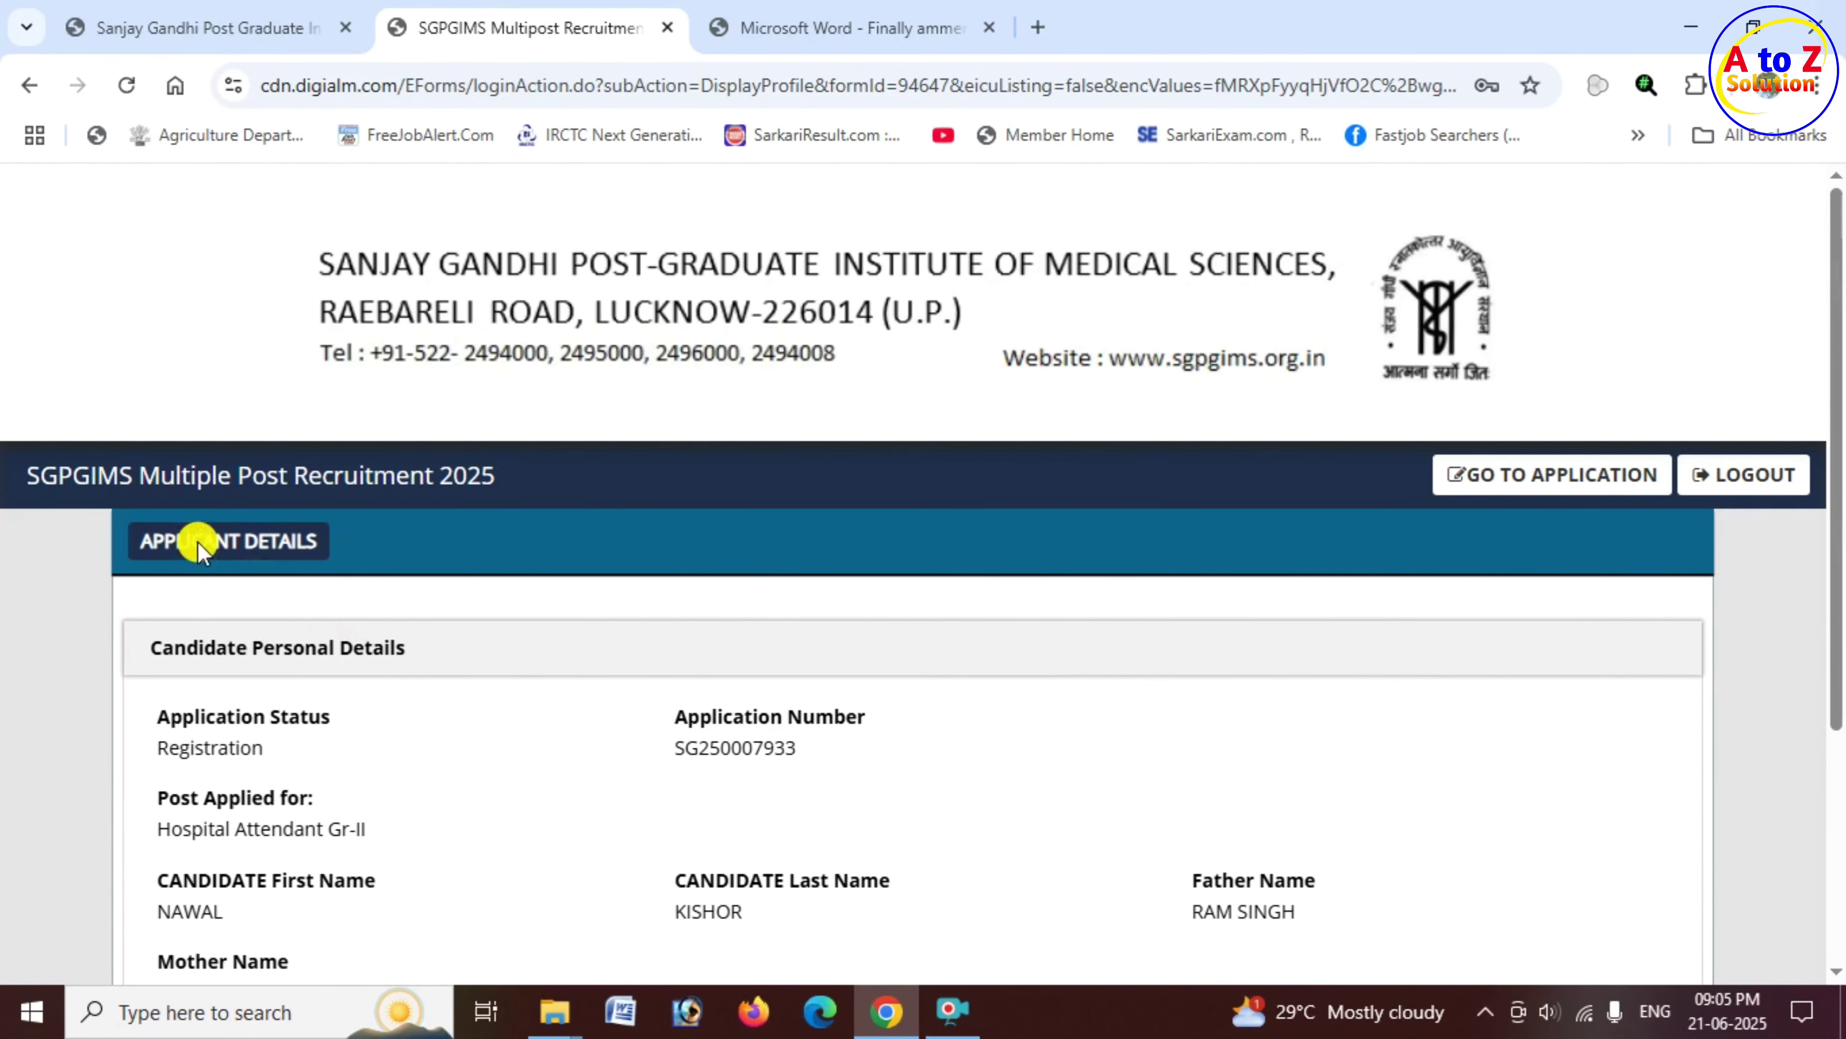
Step: Go from the applicant details page to the application form via GO TO APPLICATION
left_click(294, 540)
left_click_drag(217, 797, 315, 806)
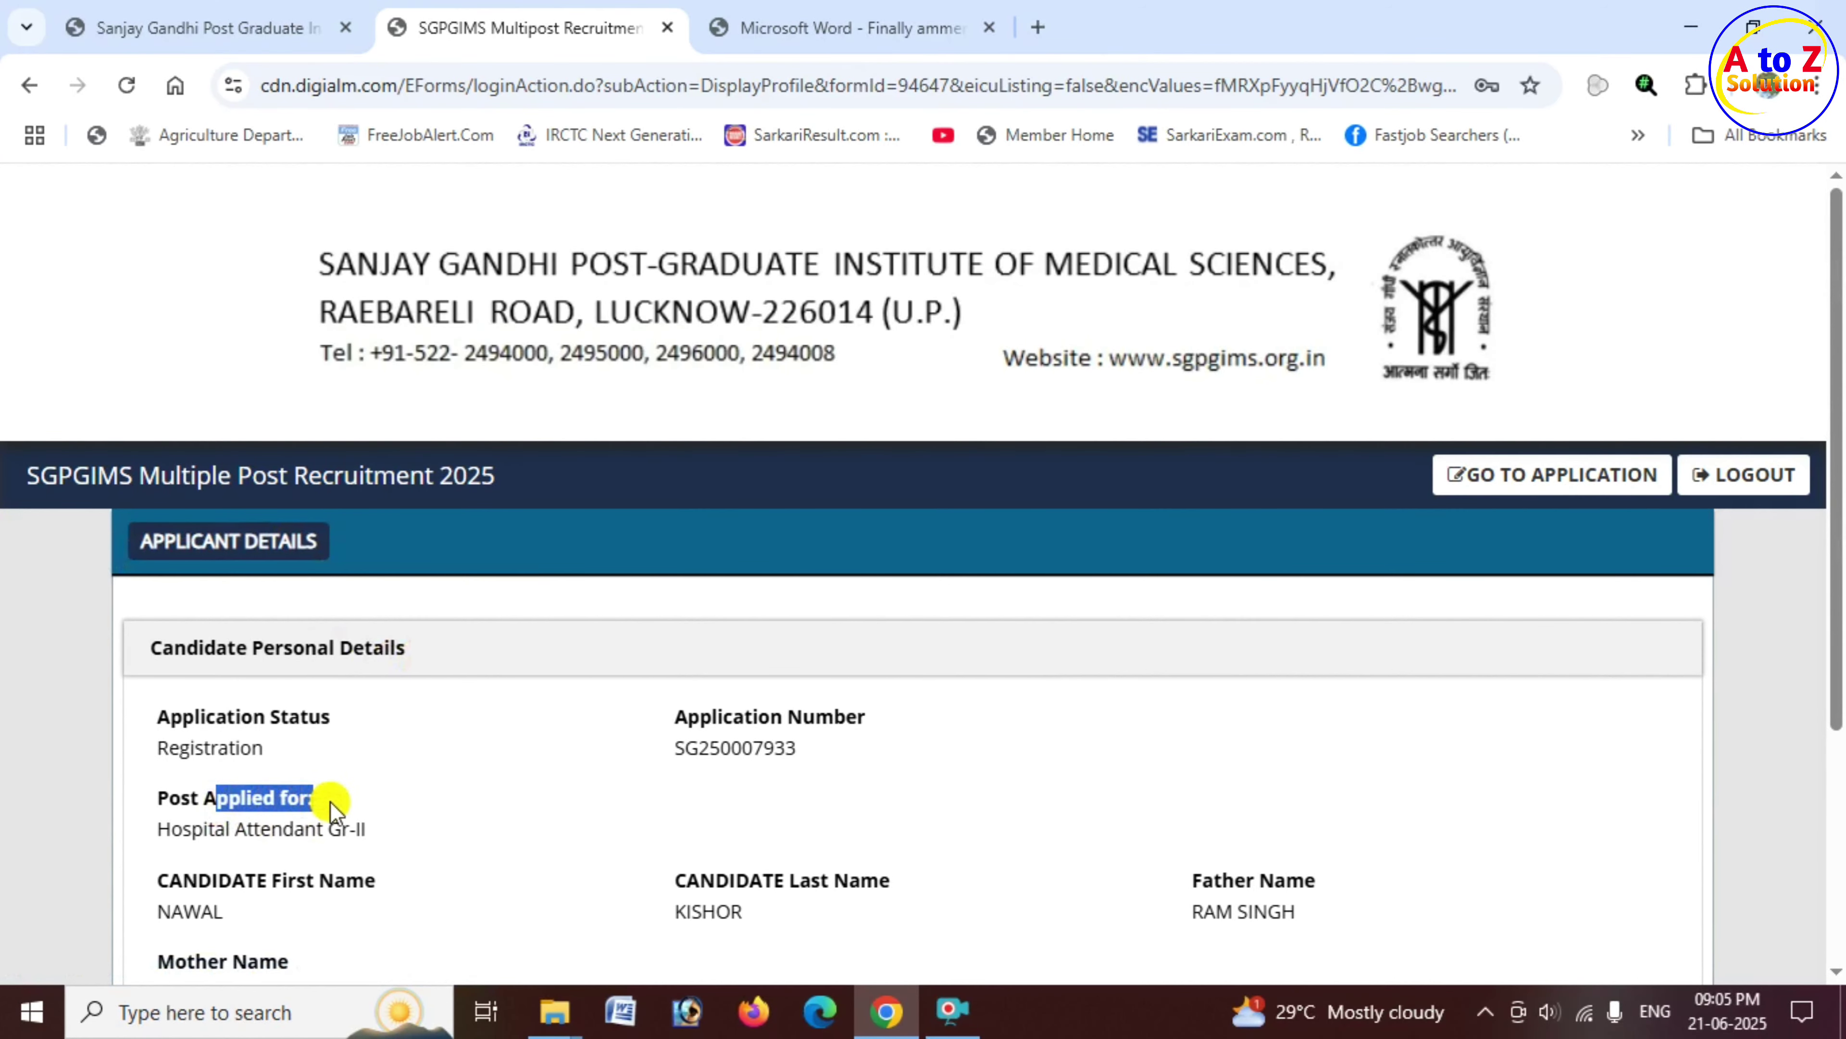
left_click_drag(687, 719, 870, 731)
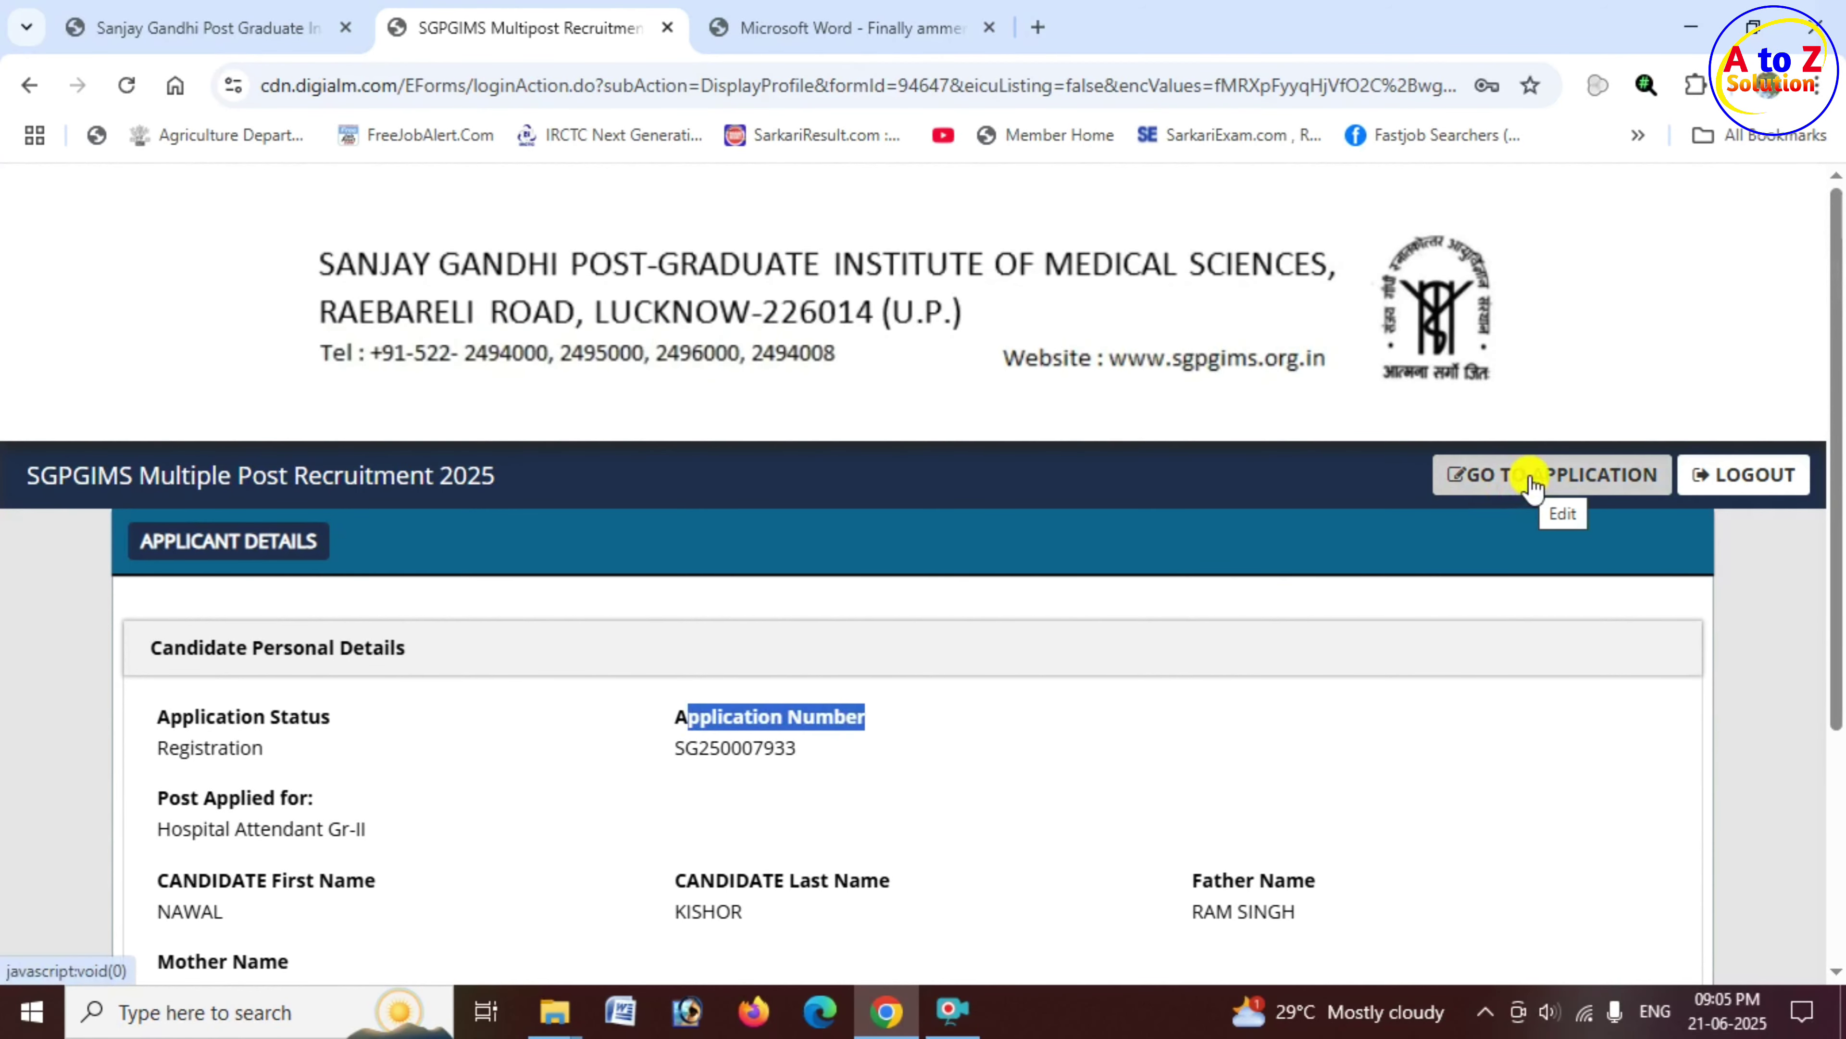
left_click(1533, 480)
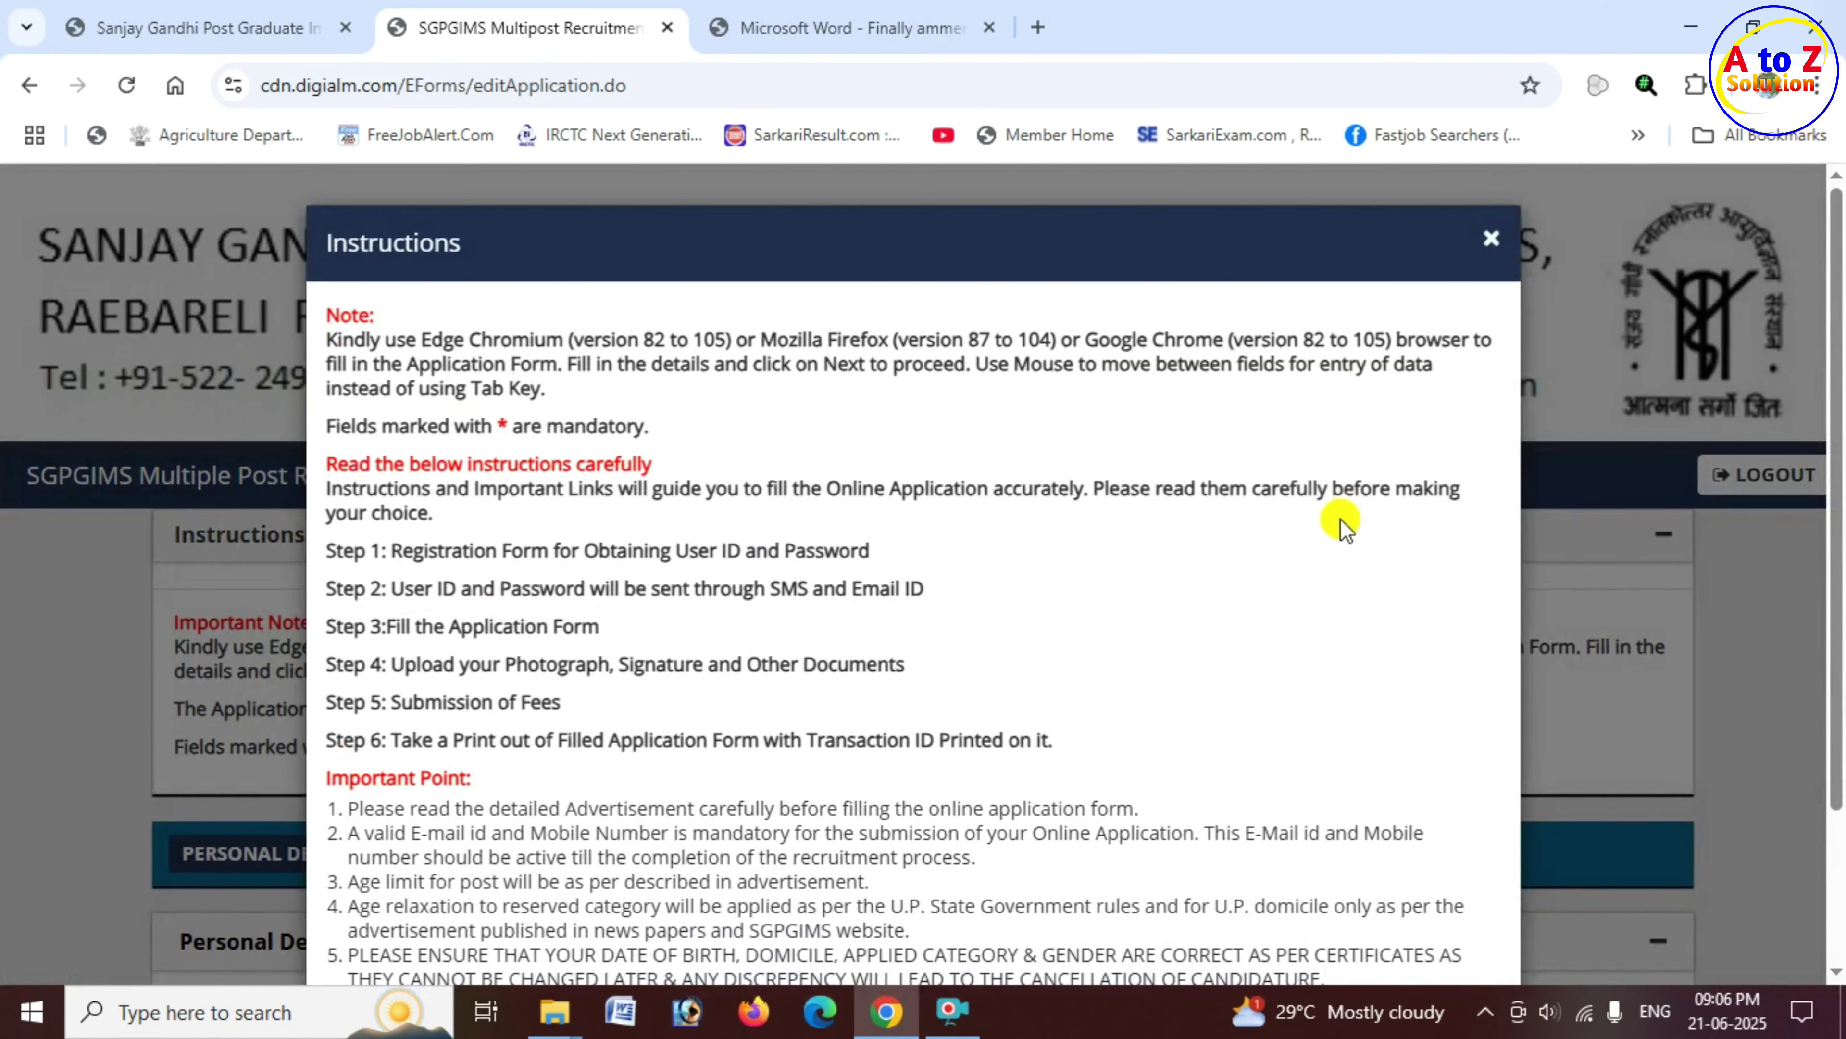
Step: Close the application Instructions popup after scrolling through it
left_click_drag(378, 247, 473, 253)
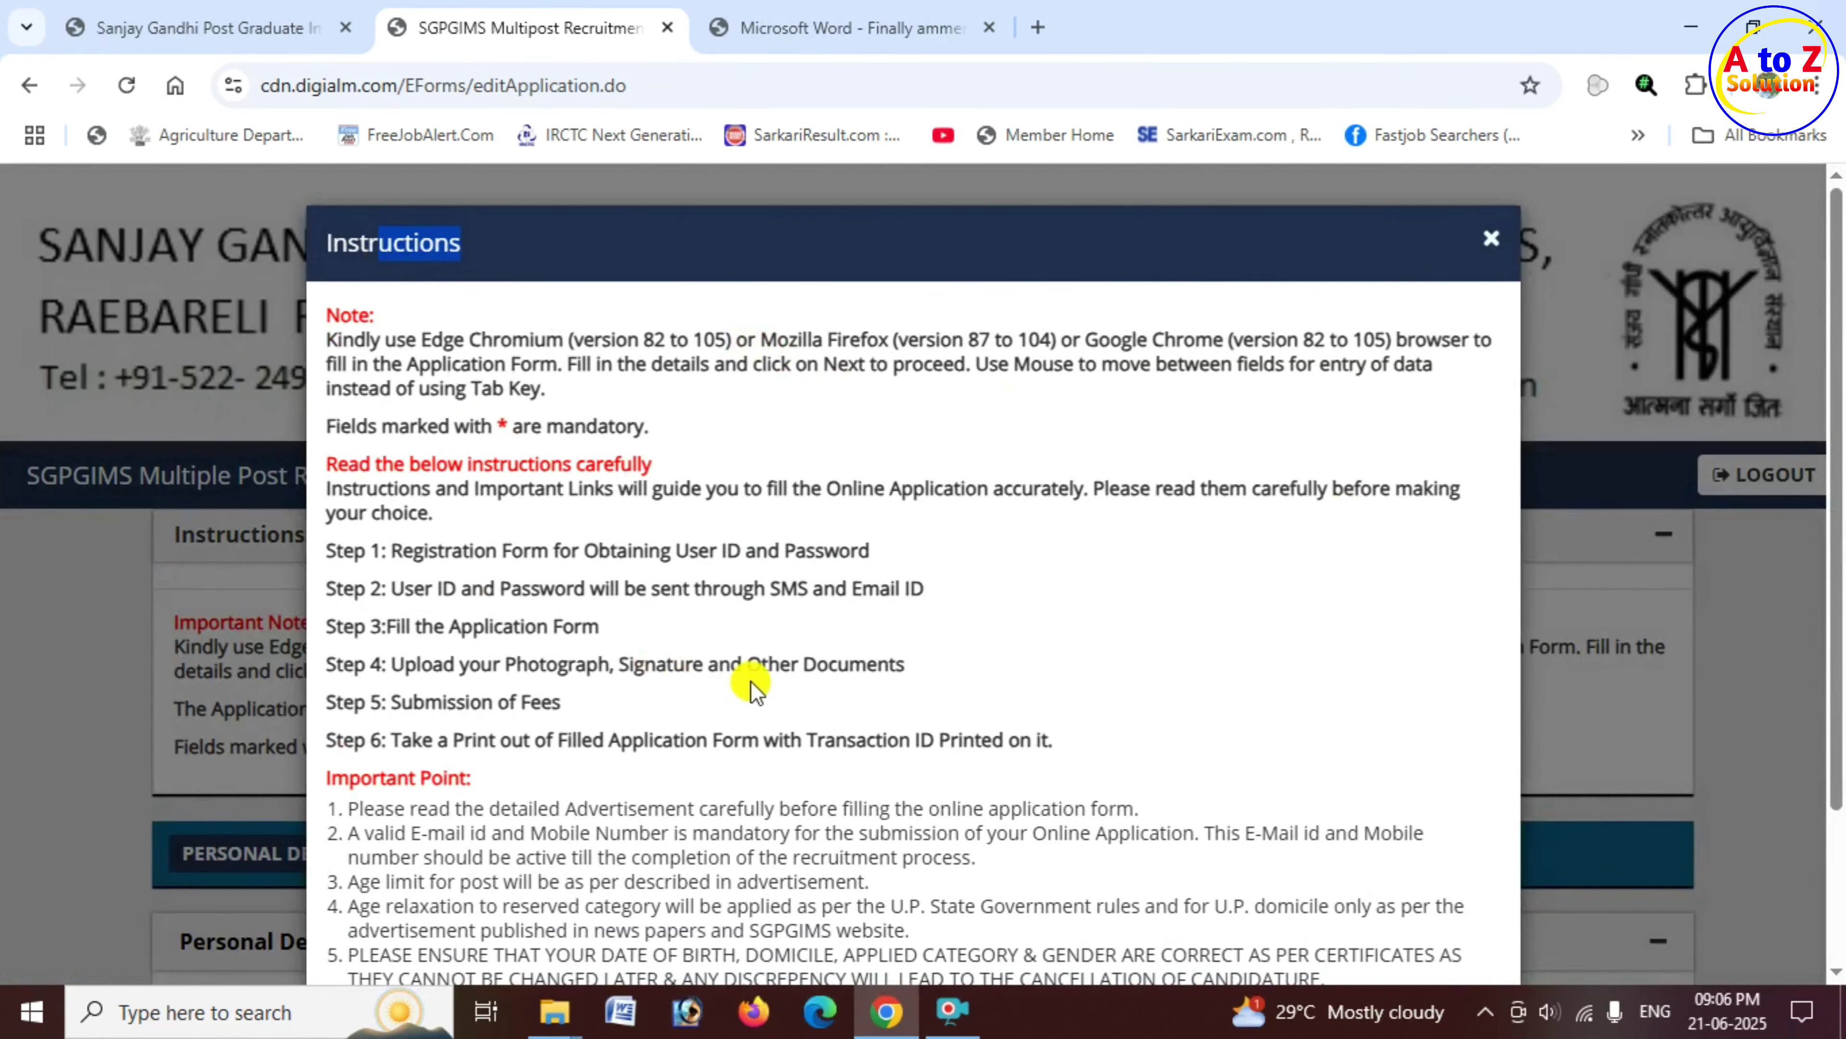
scroll(785, 625, "down", 3)
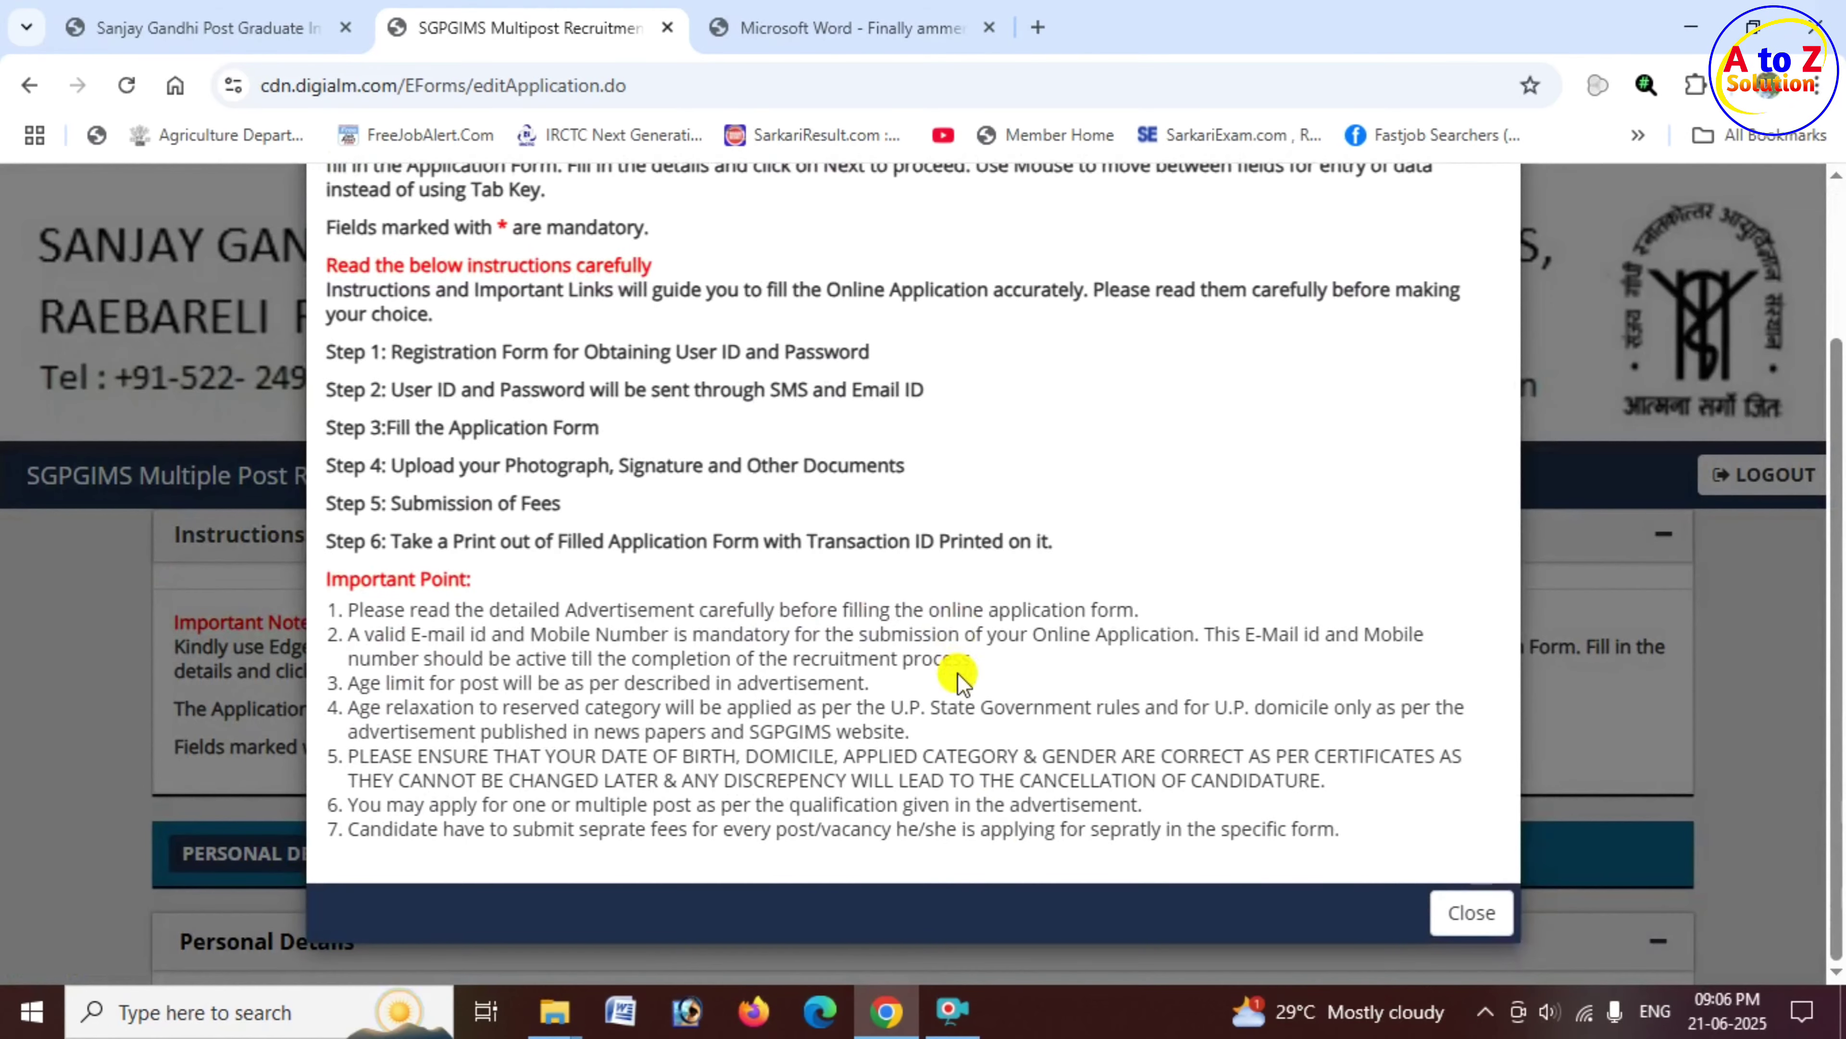
left_click(1472, 914)
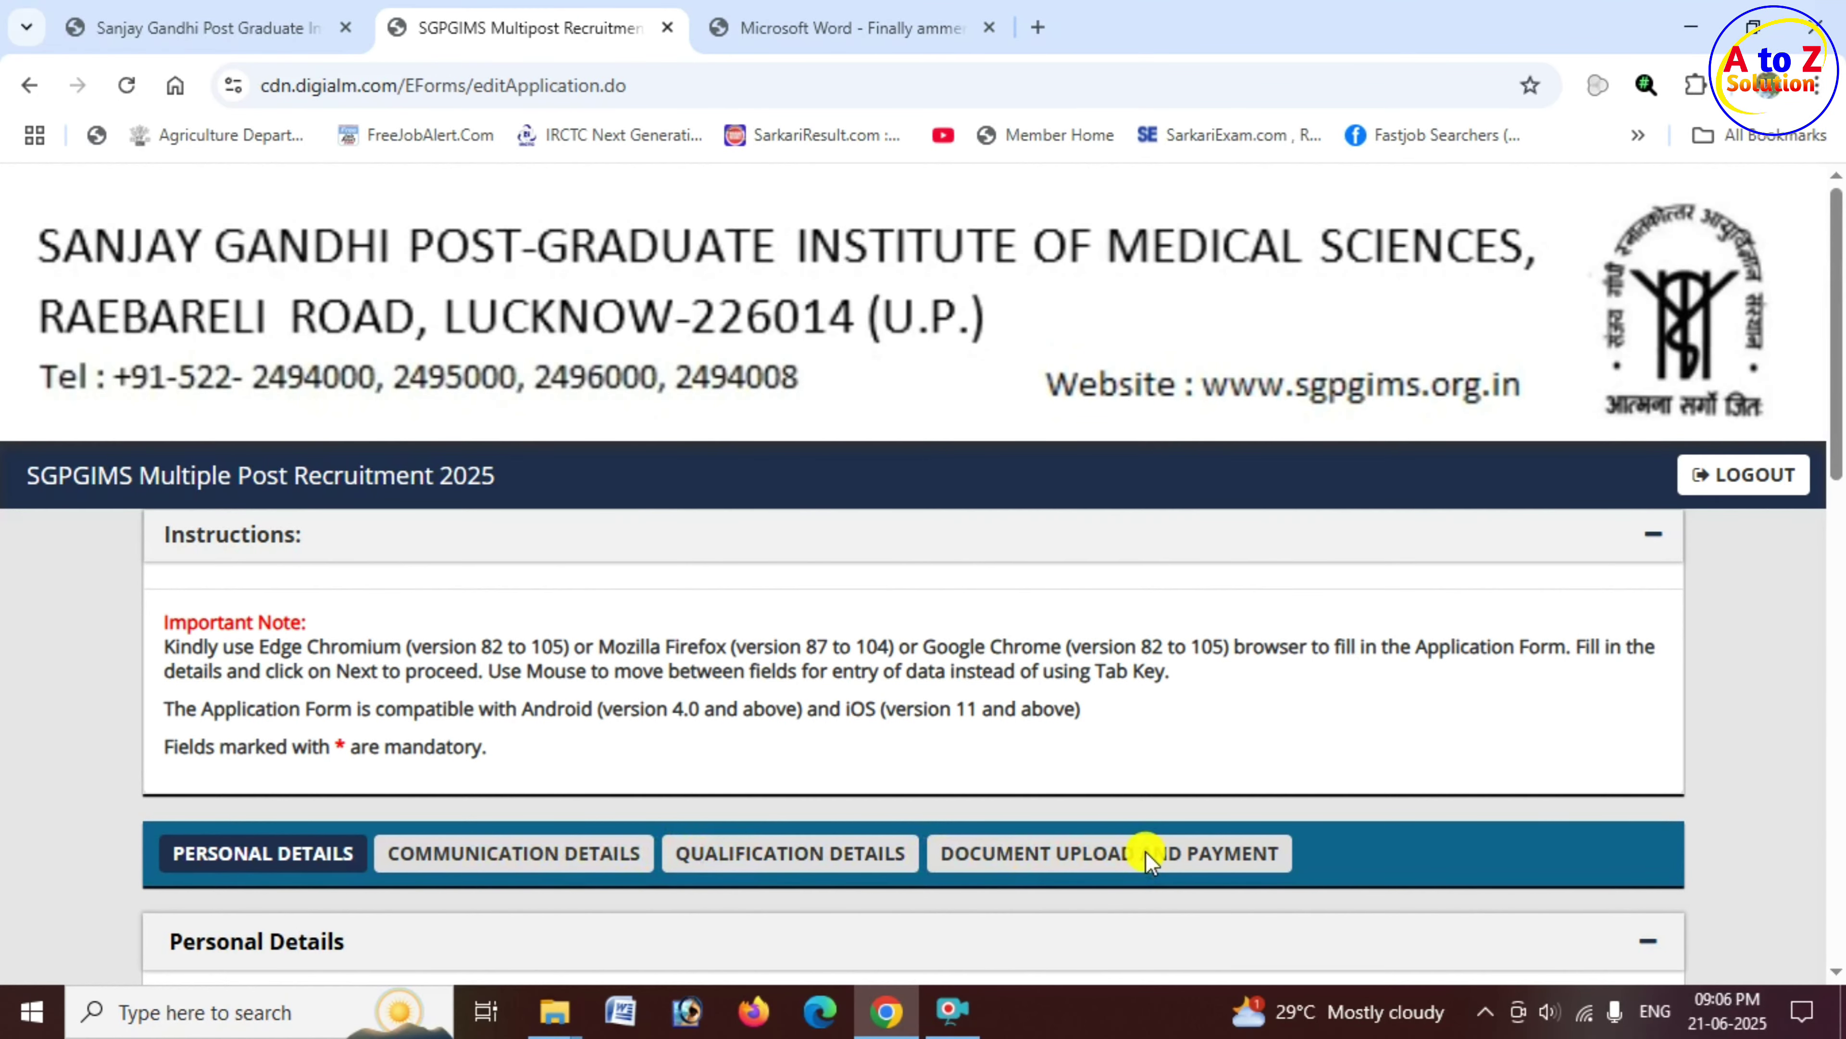
Step: Move down past the prefilled Personal Details to the Other Personal Details fields
scroll(276, 424, "down", 5)
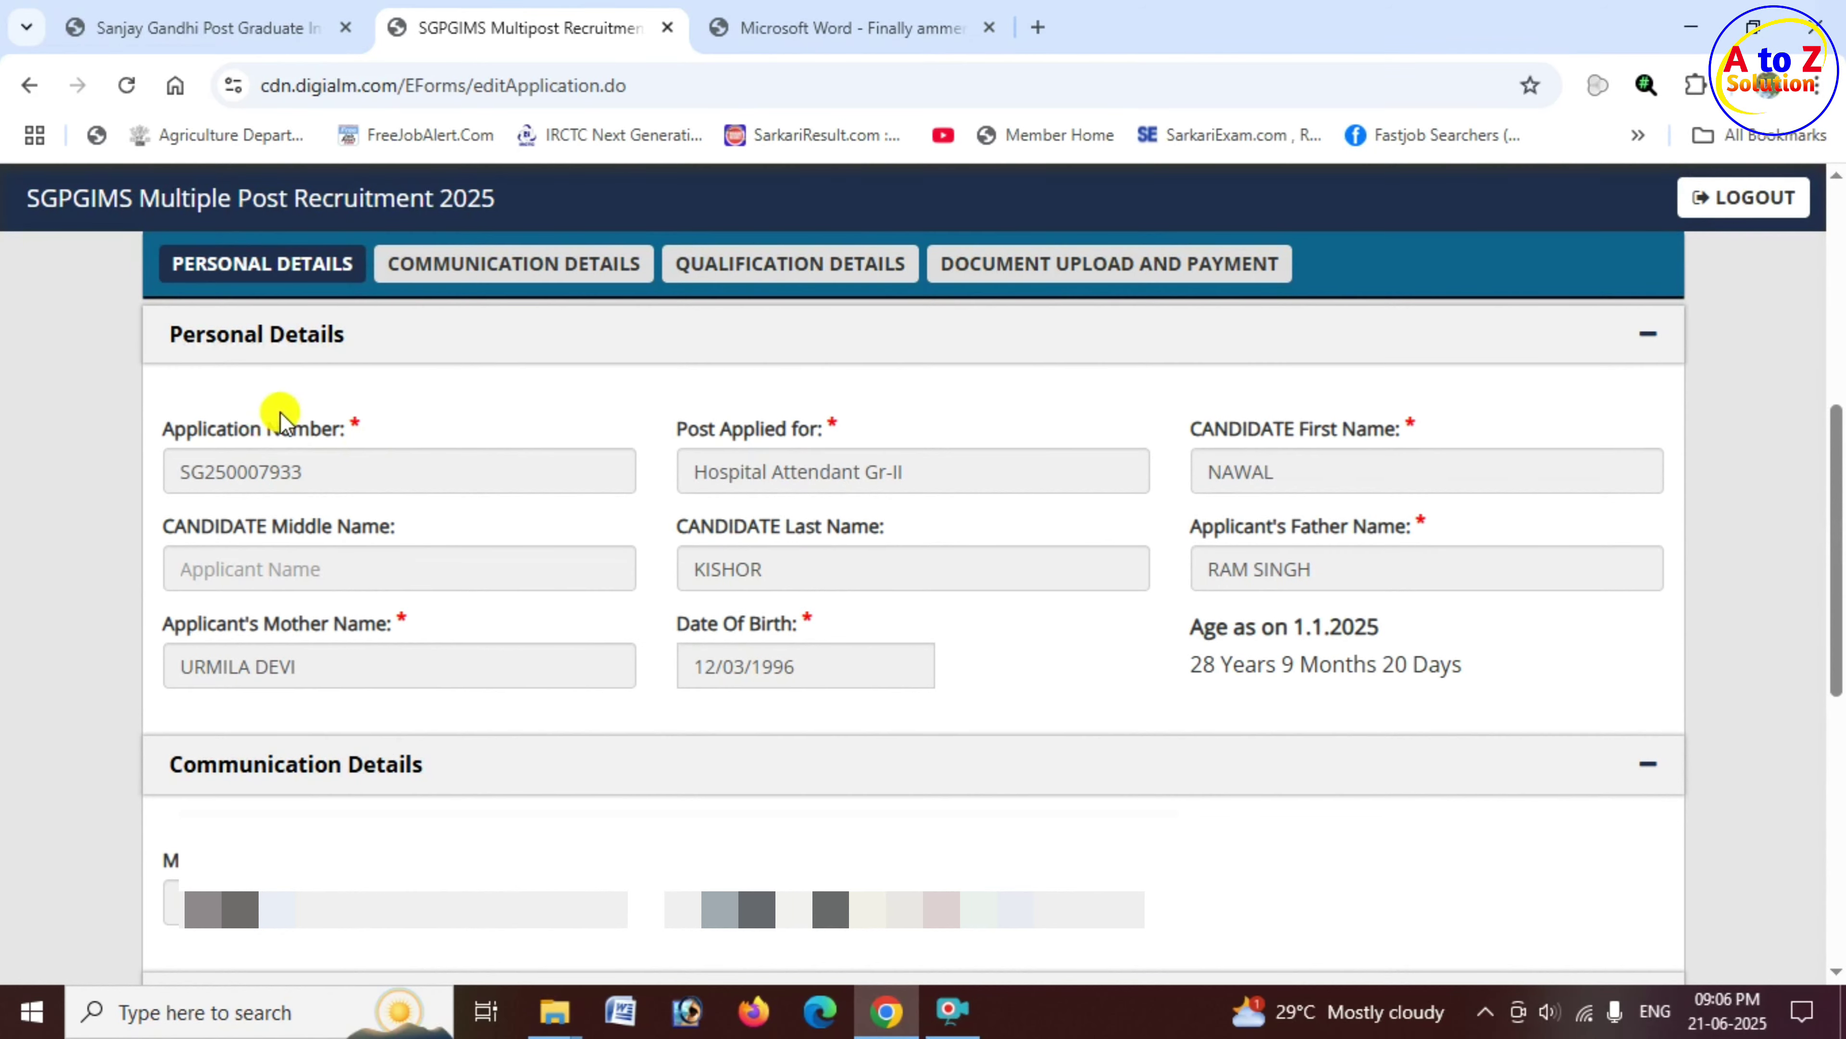
left_click_drag(265, 430, 344, 436)
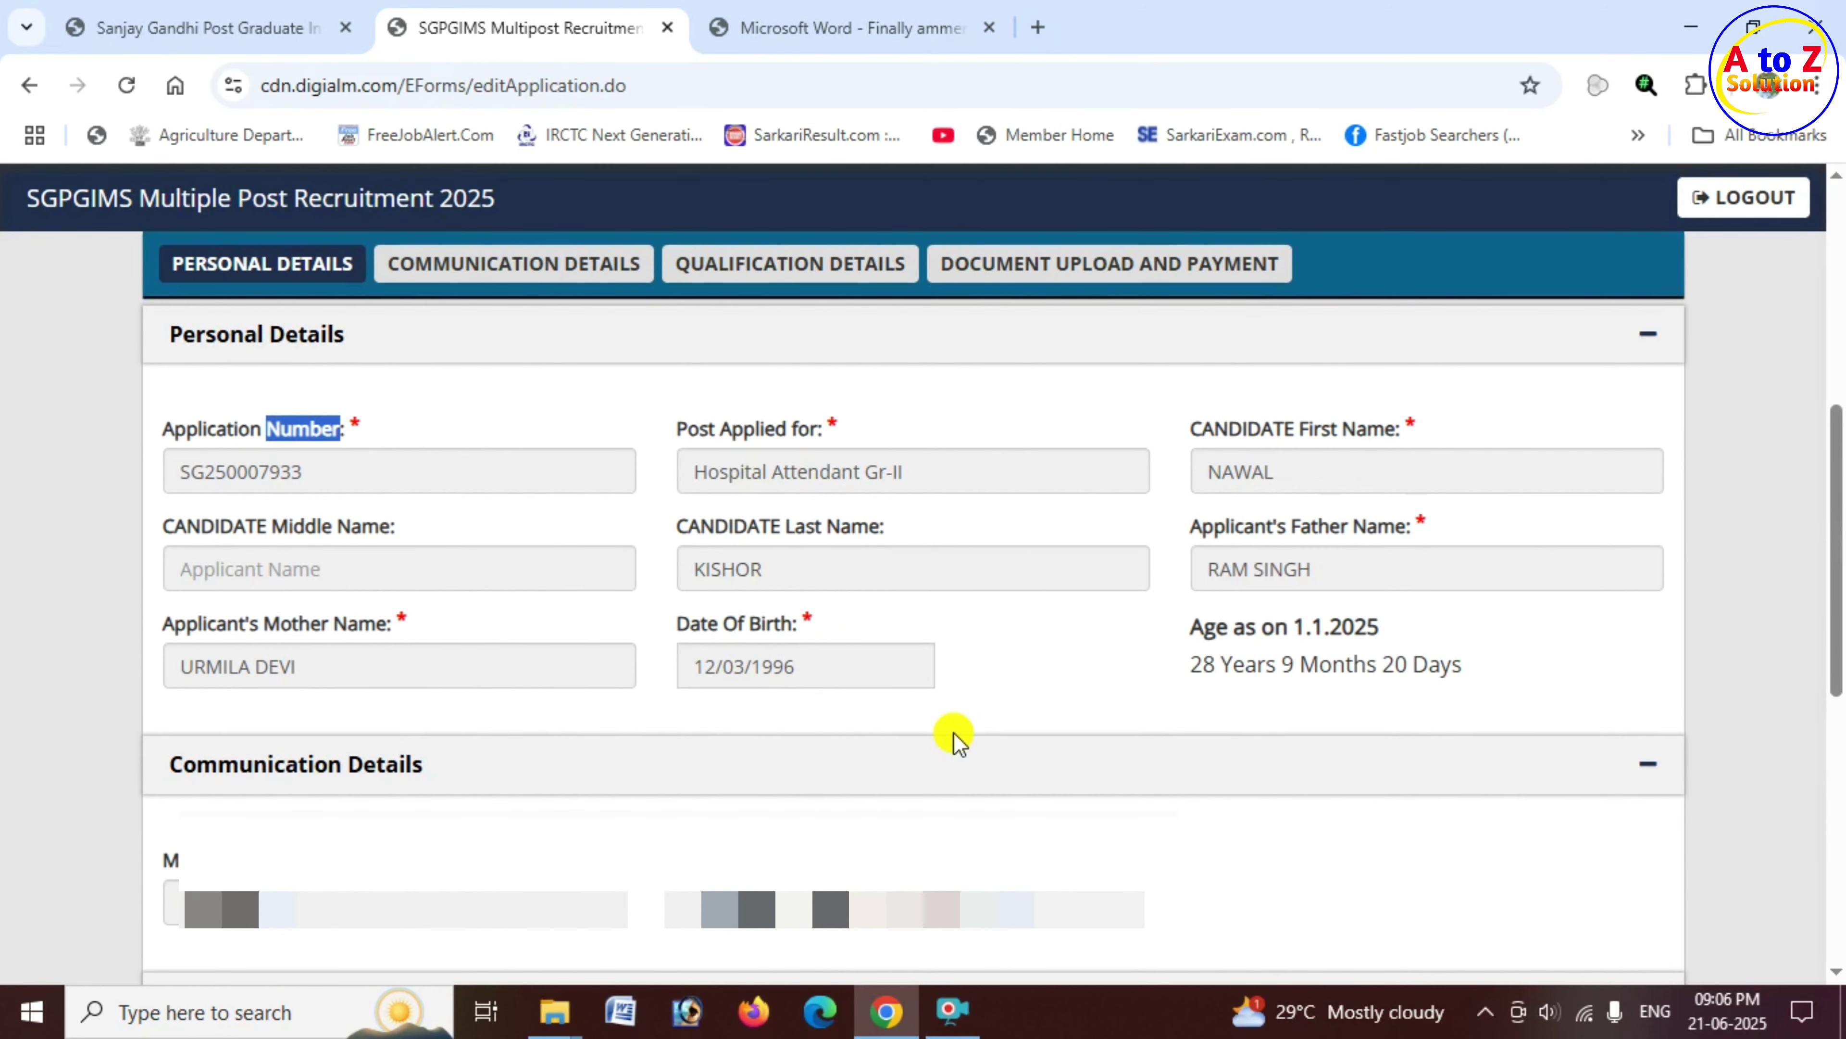
left_click(805, 570)
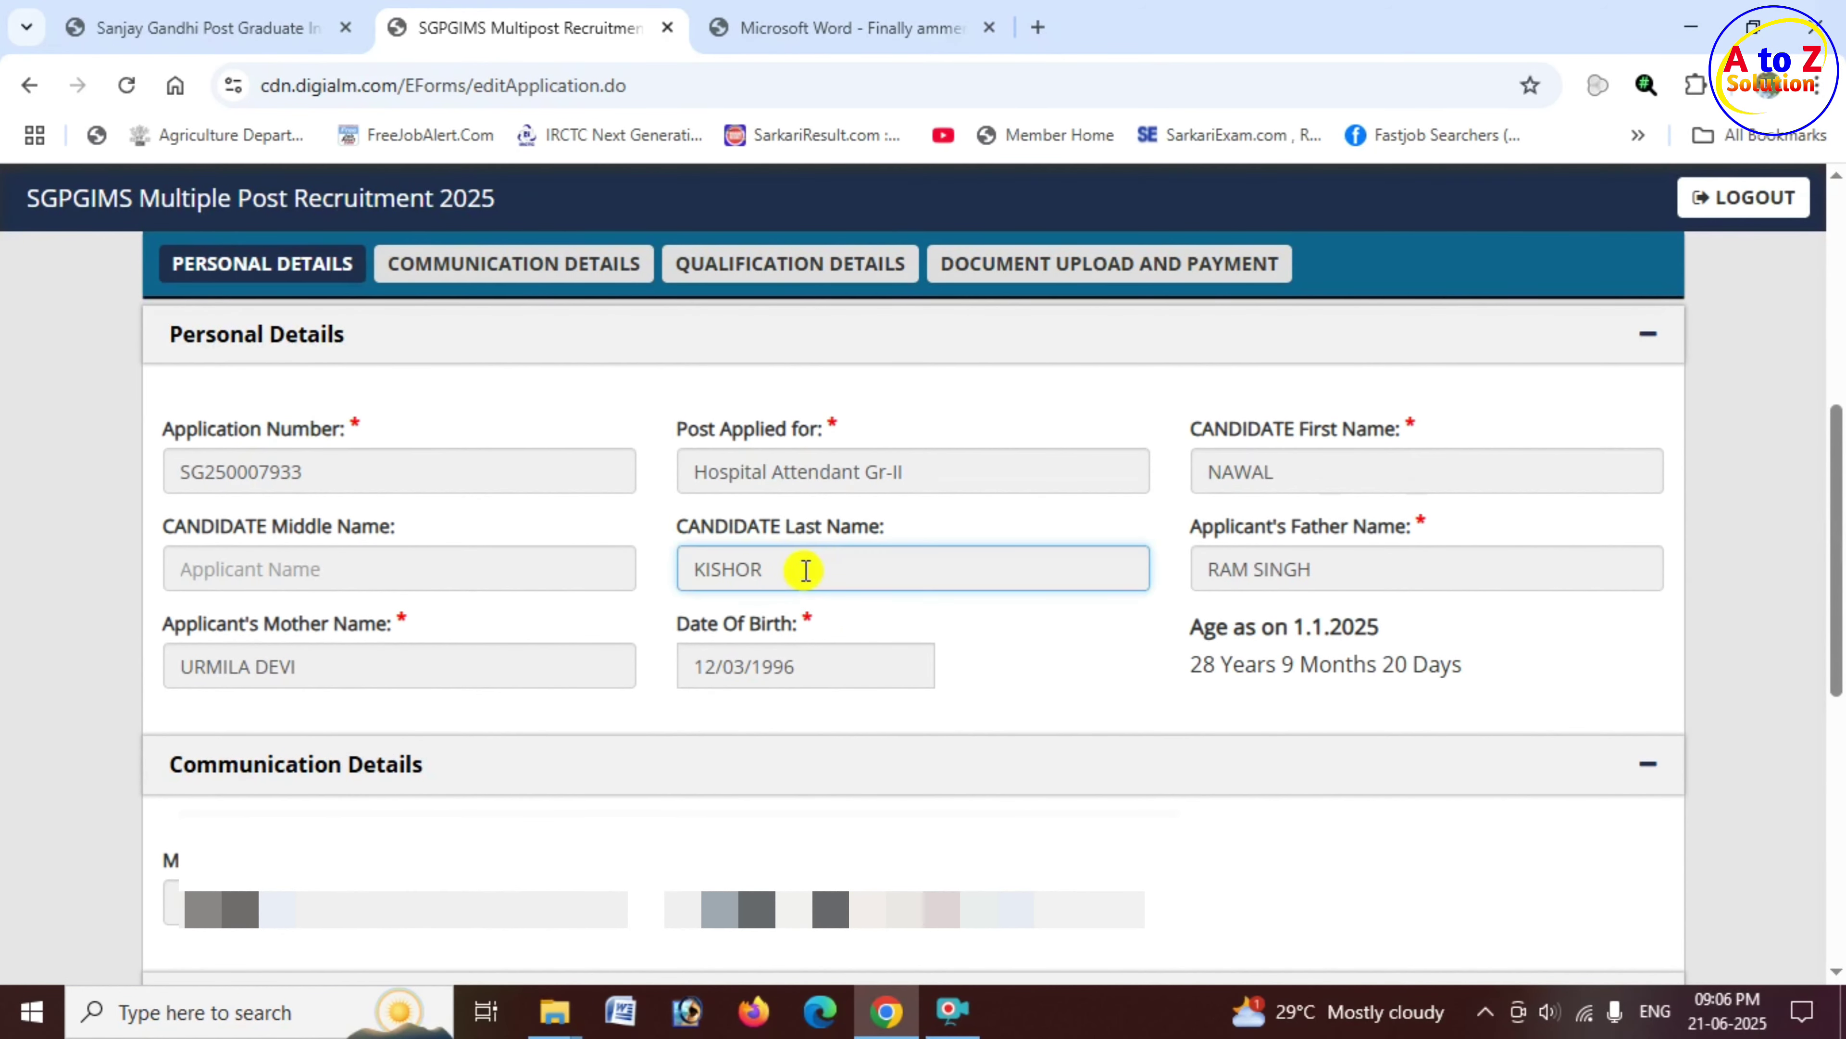
left_click(1372, 569)
scroll(202, 371, "down", 8)
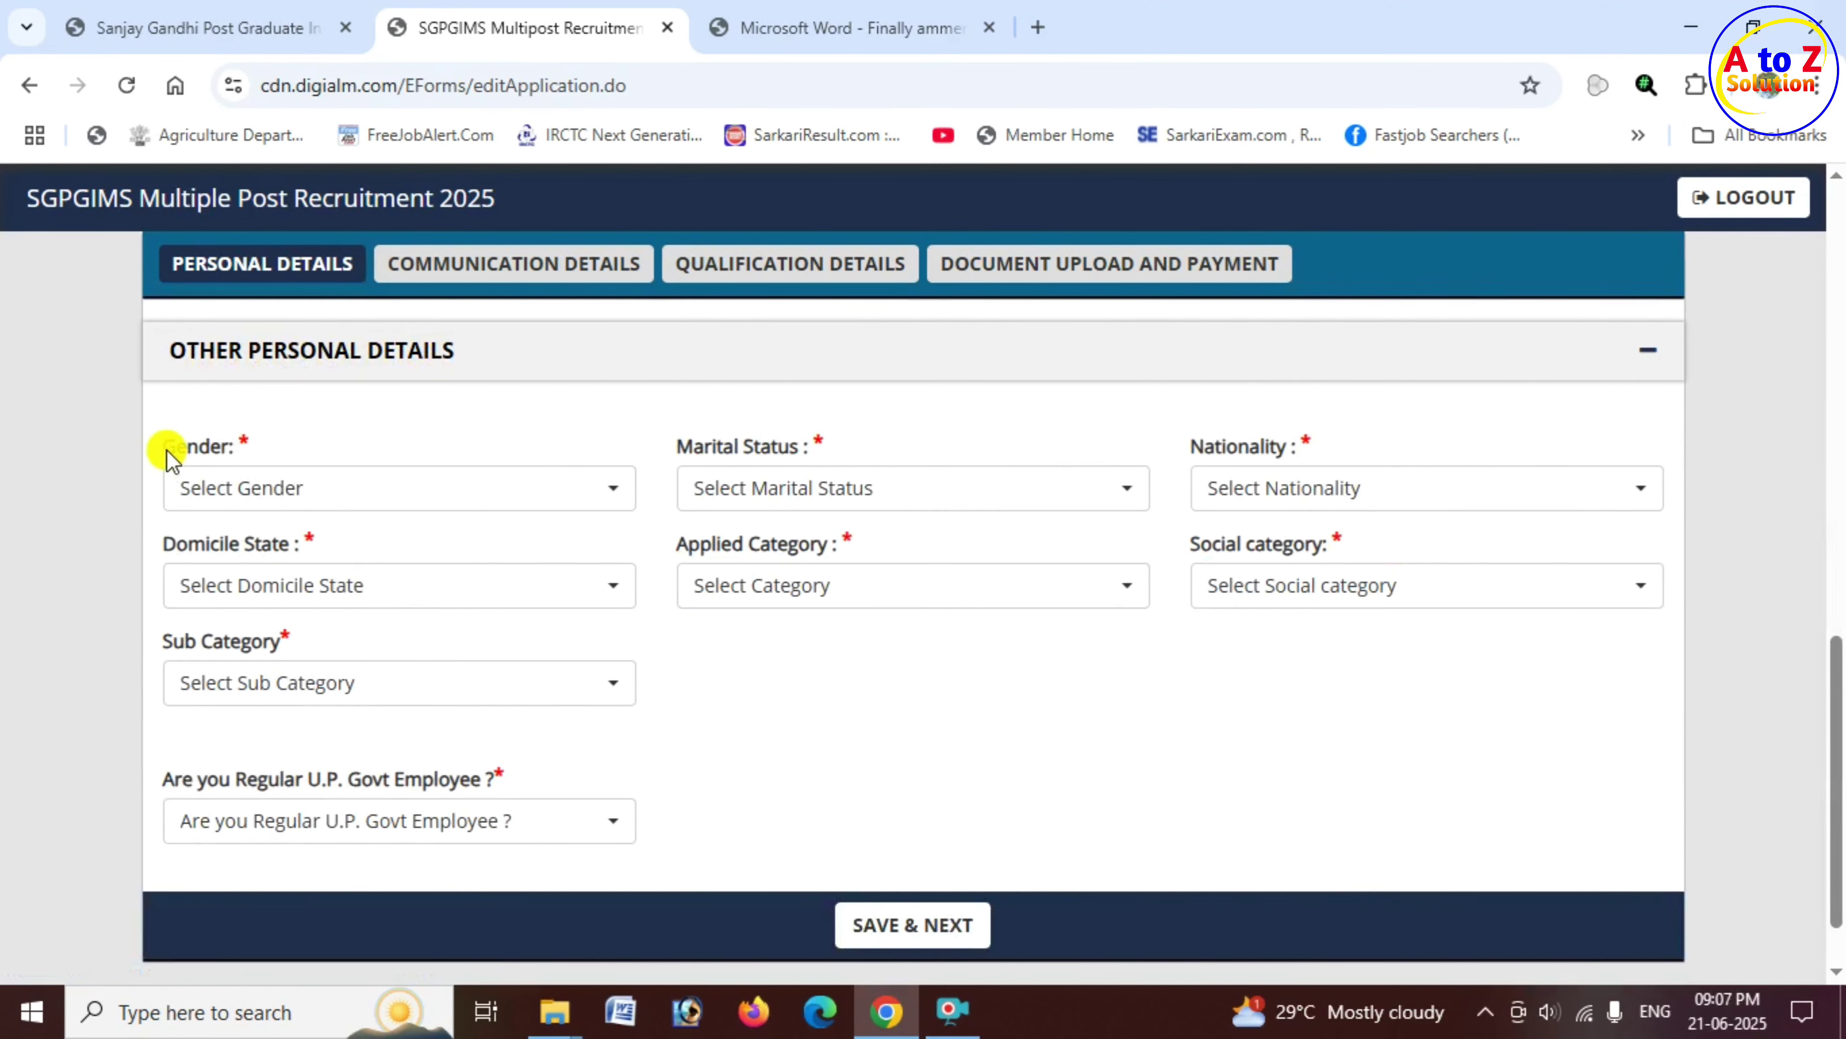
Step: Set gender Male, marital status Unmarried and nationality Indian
left_click_drag(163, 446, 238, 458)
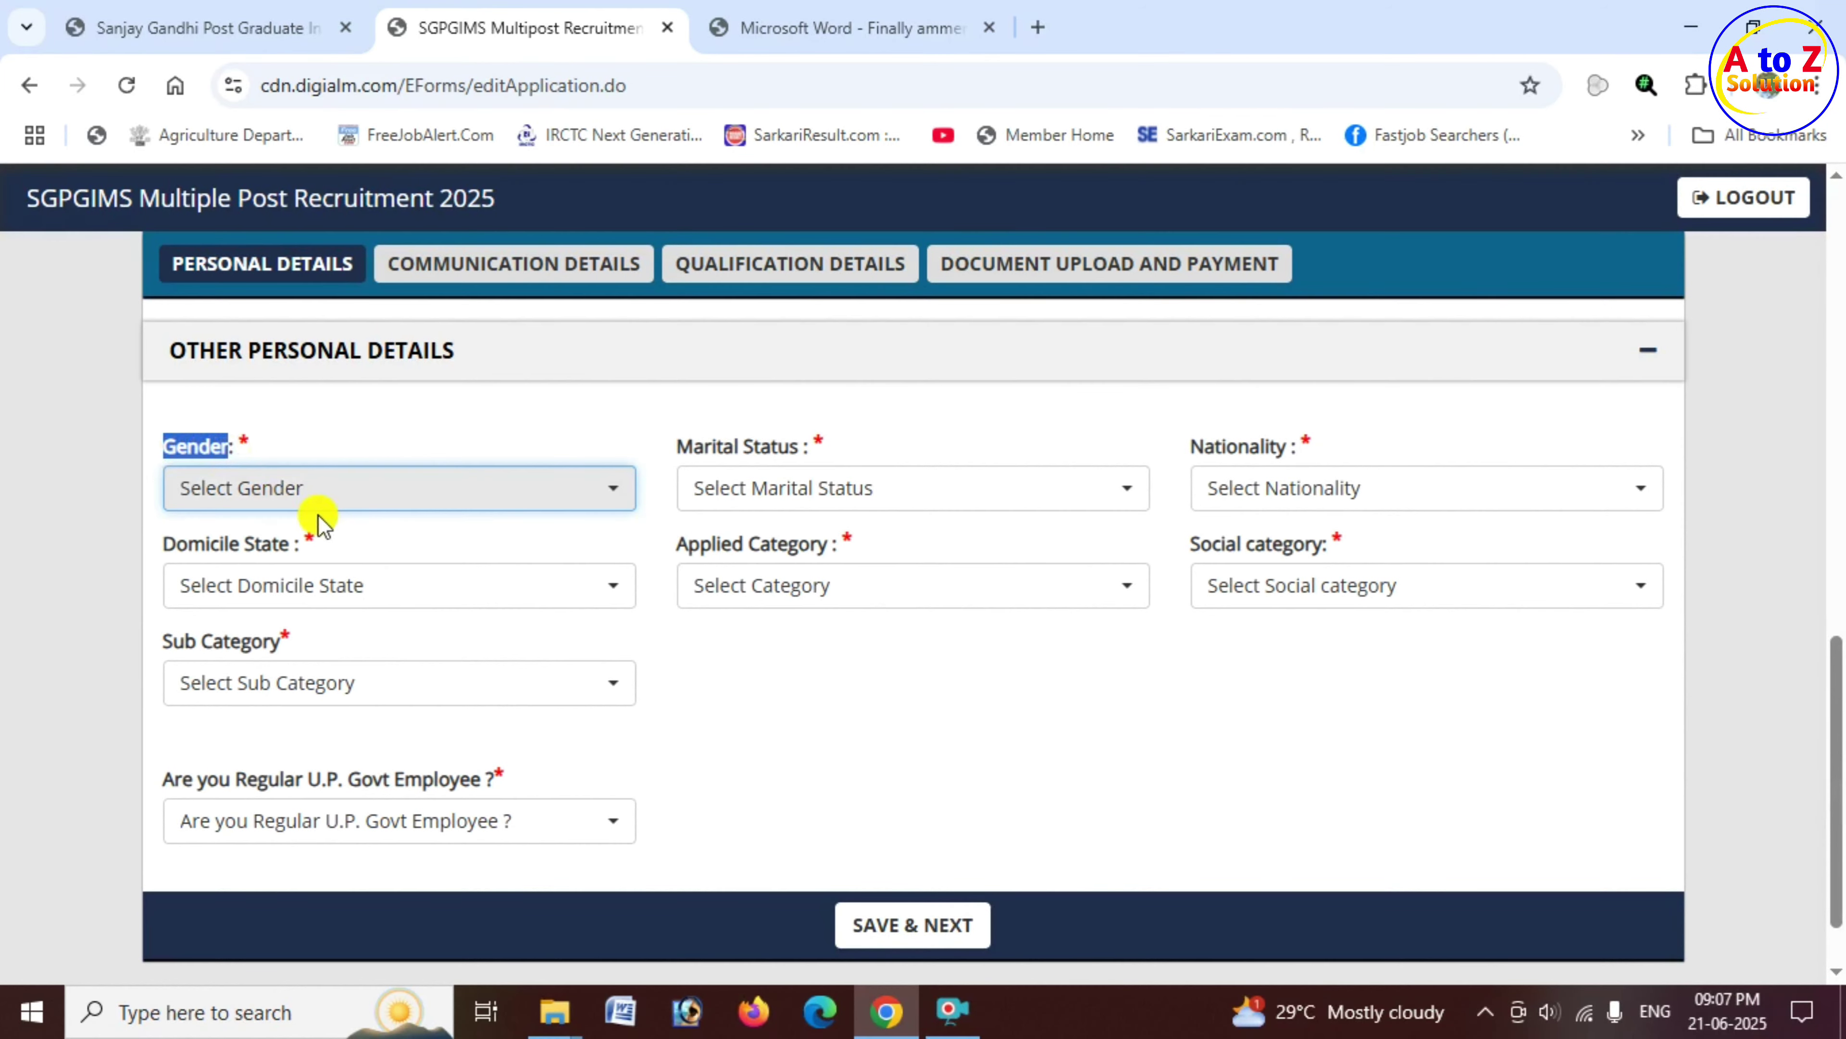
left_click(338, 496)
left_click(280, 633)
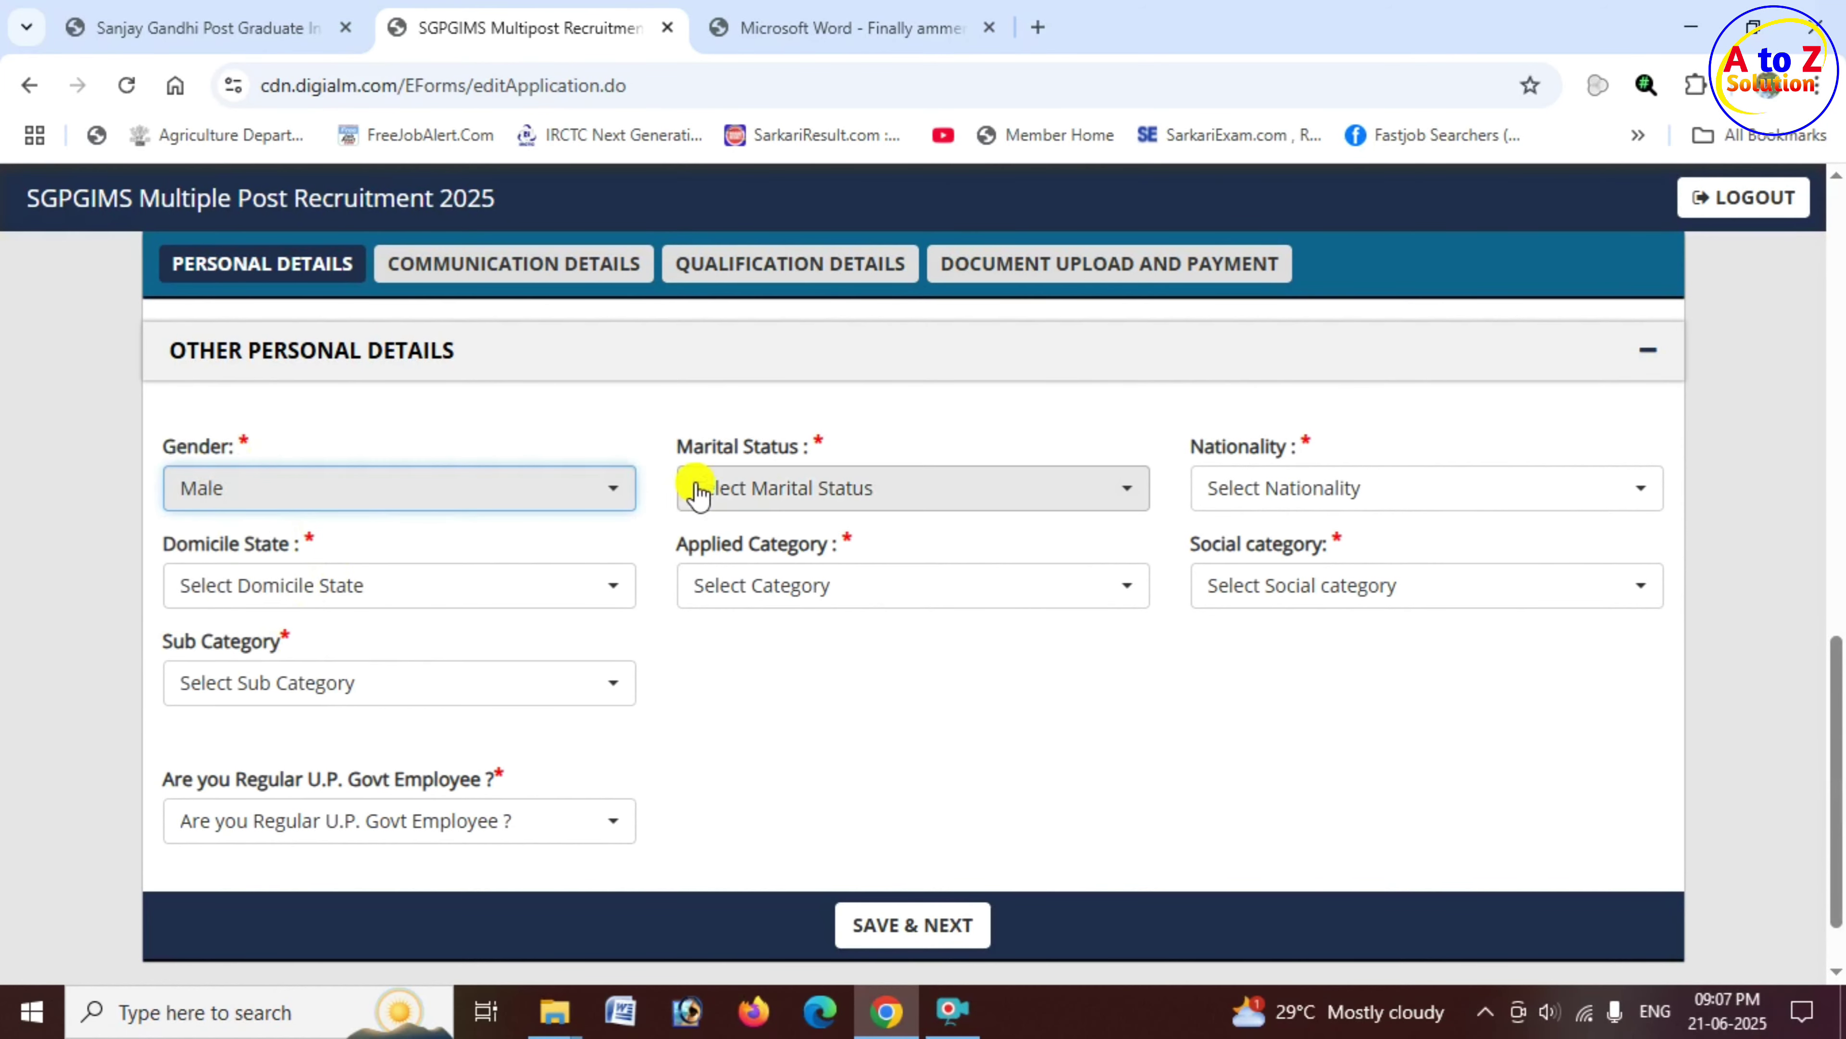
left_click_drag(674, 449, 778, 458)
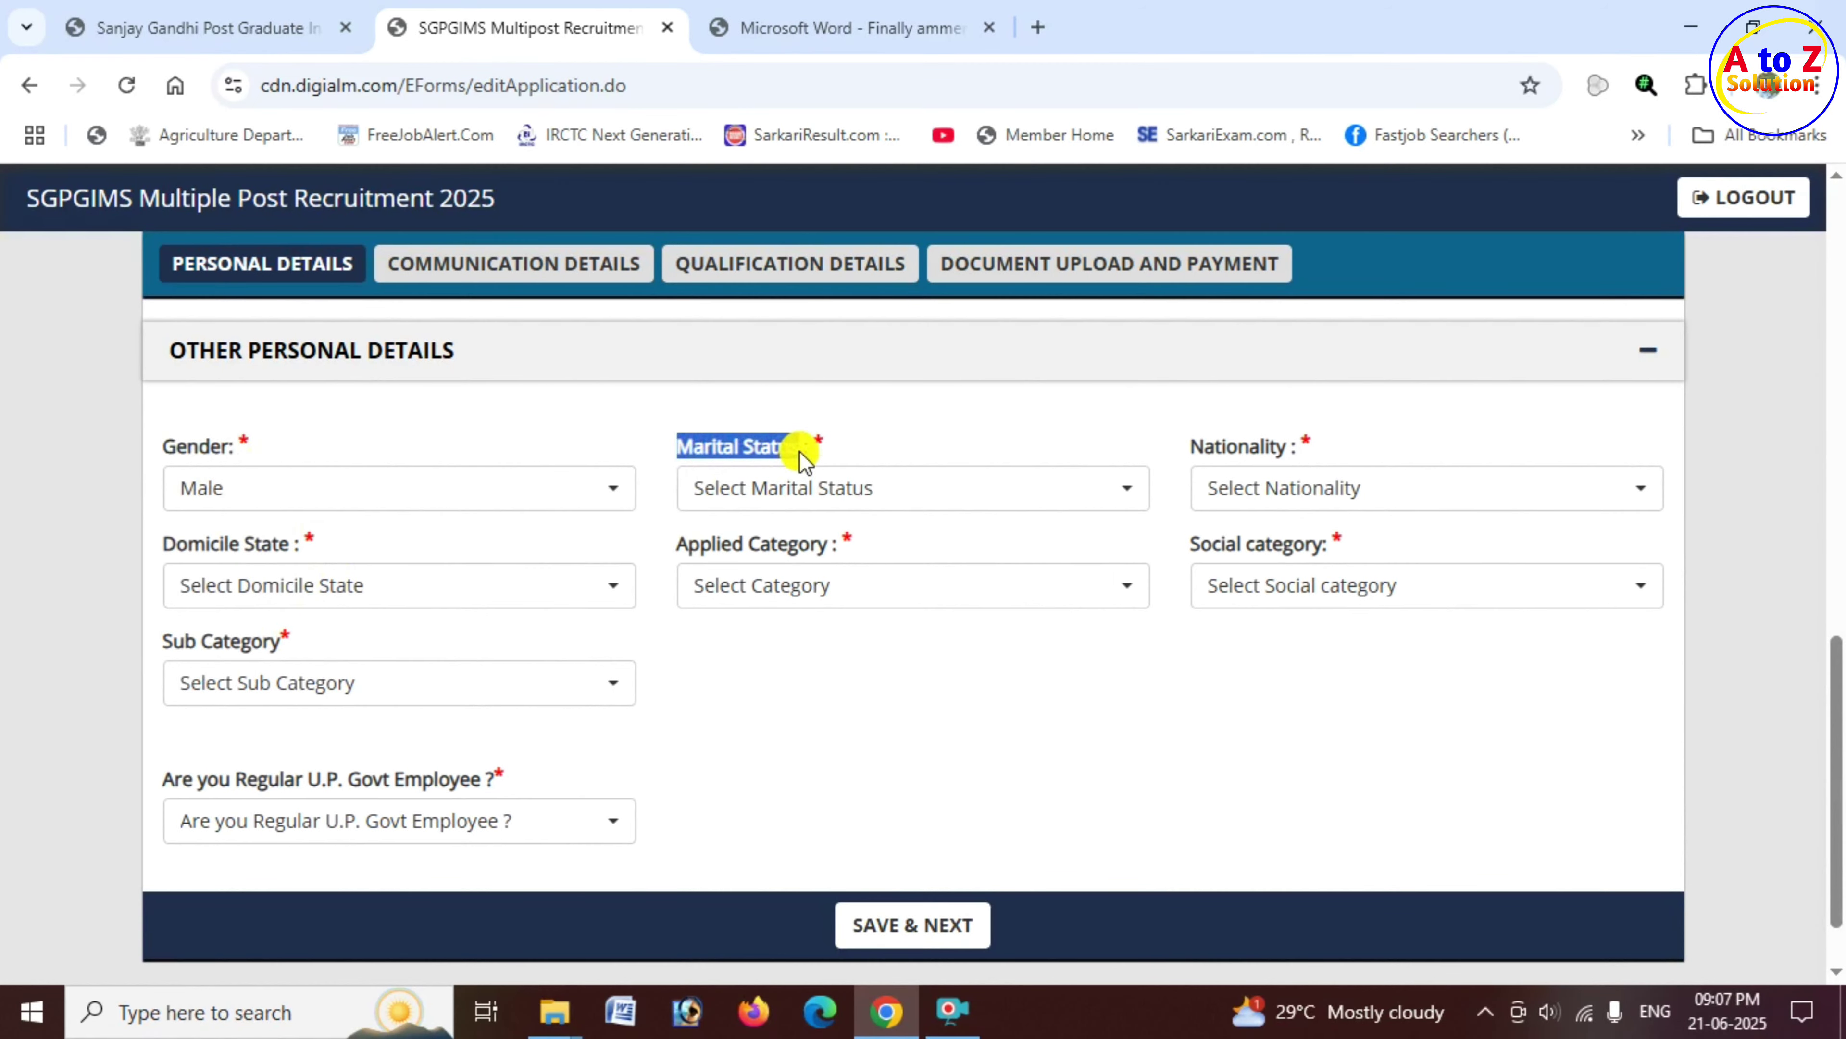
left_click(806, 495)
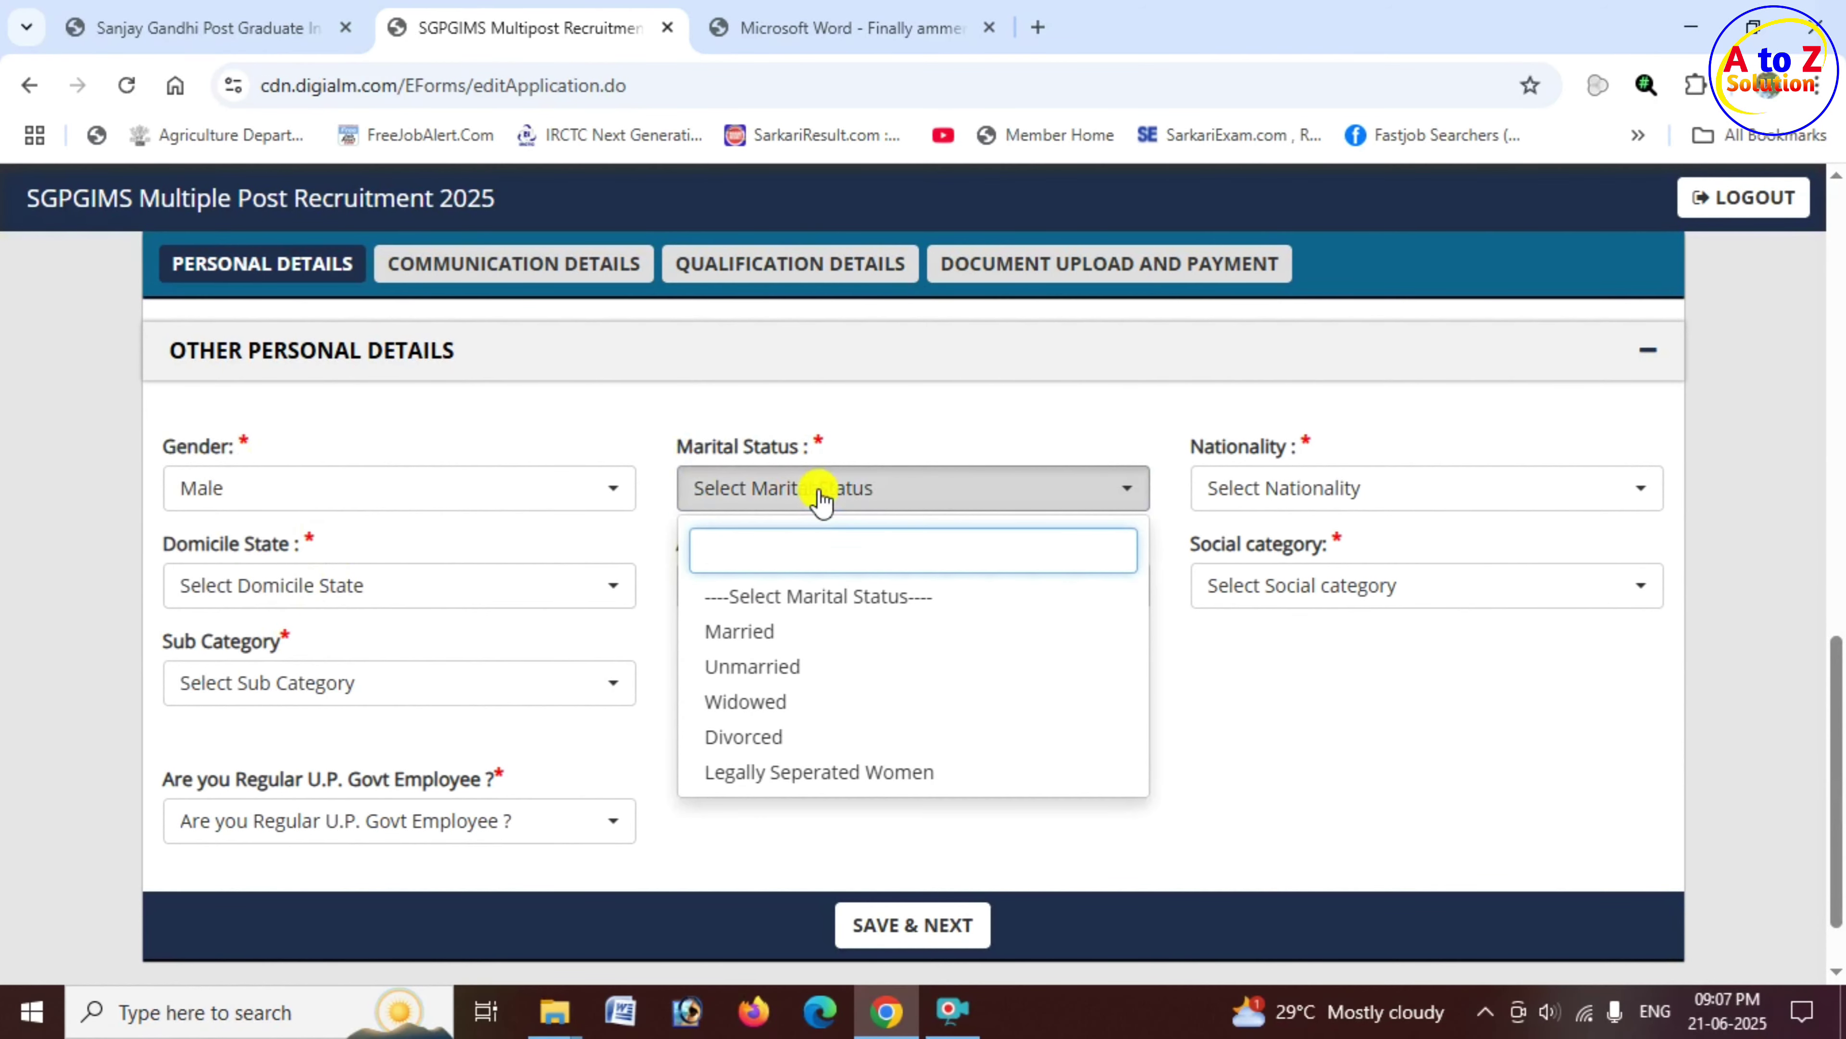
left_click(836, 667)
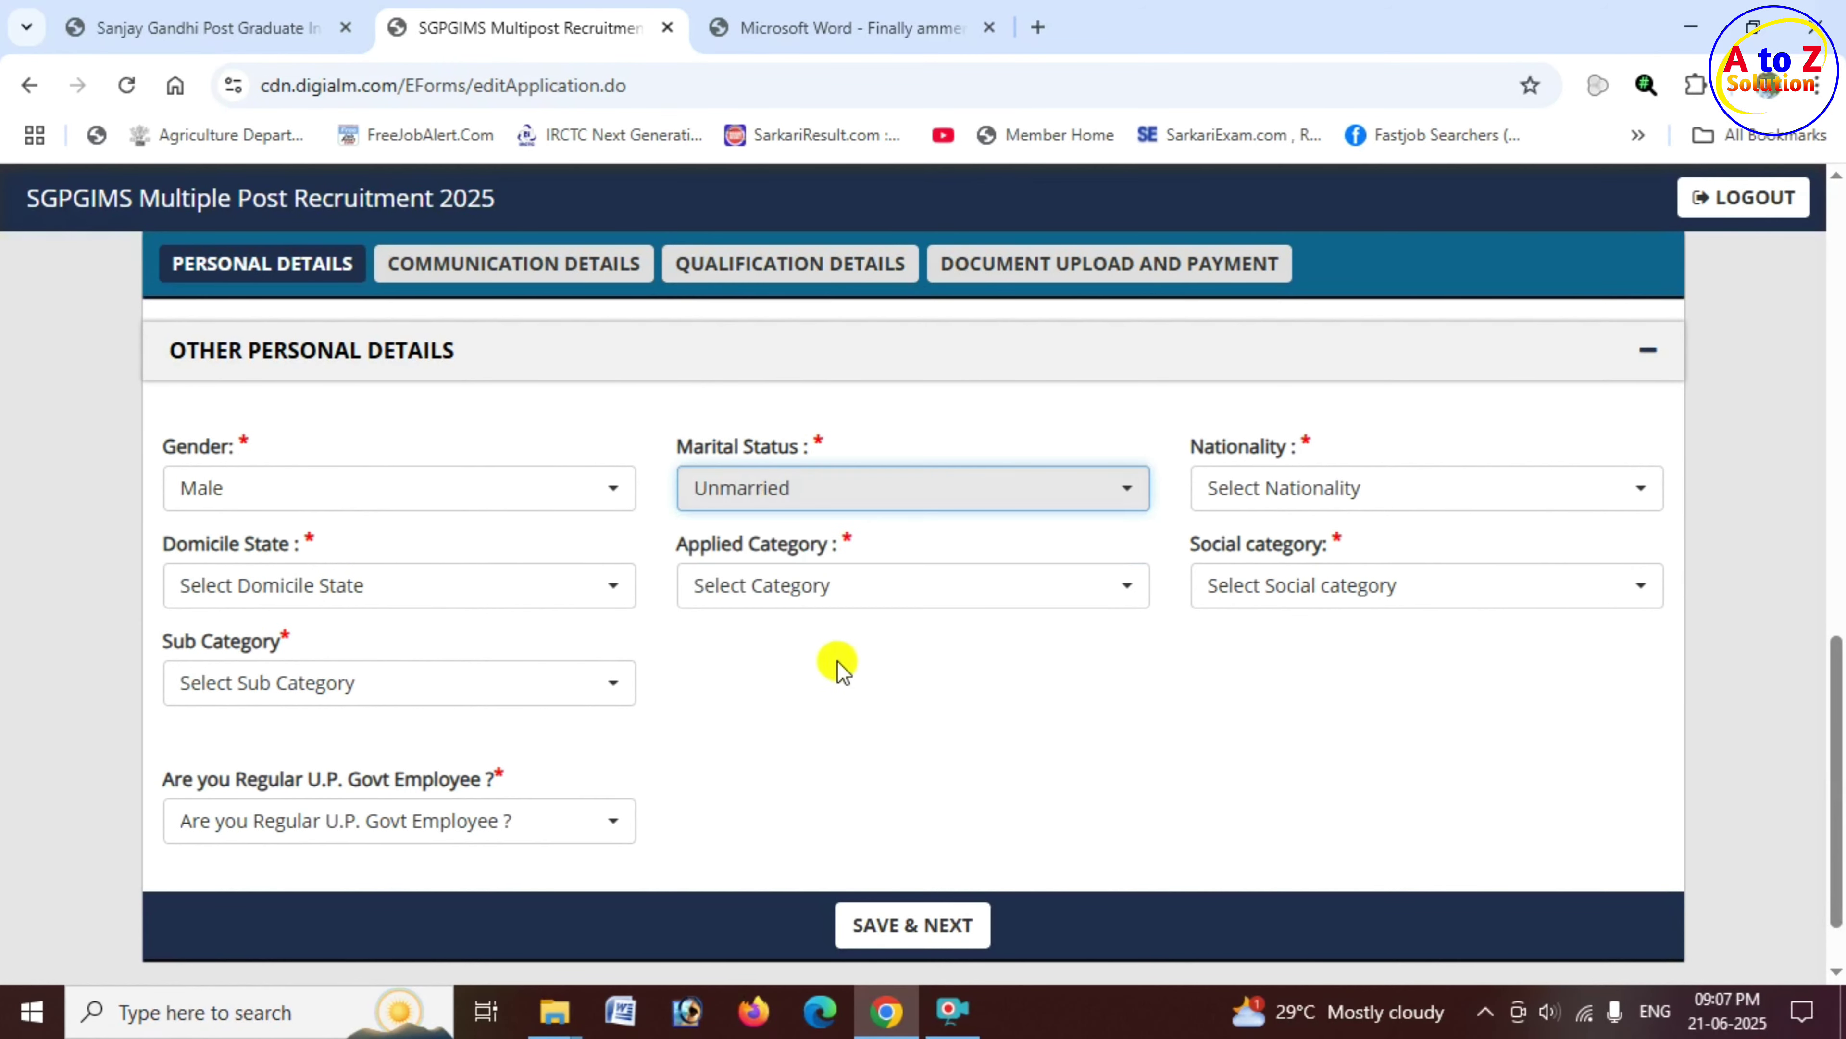
left_click_drag(1192, 446, 1288, 460)
left_click(1290, 502)
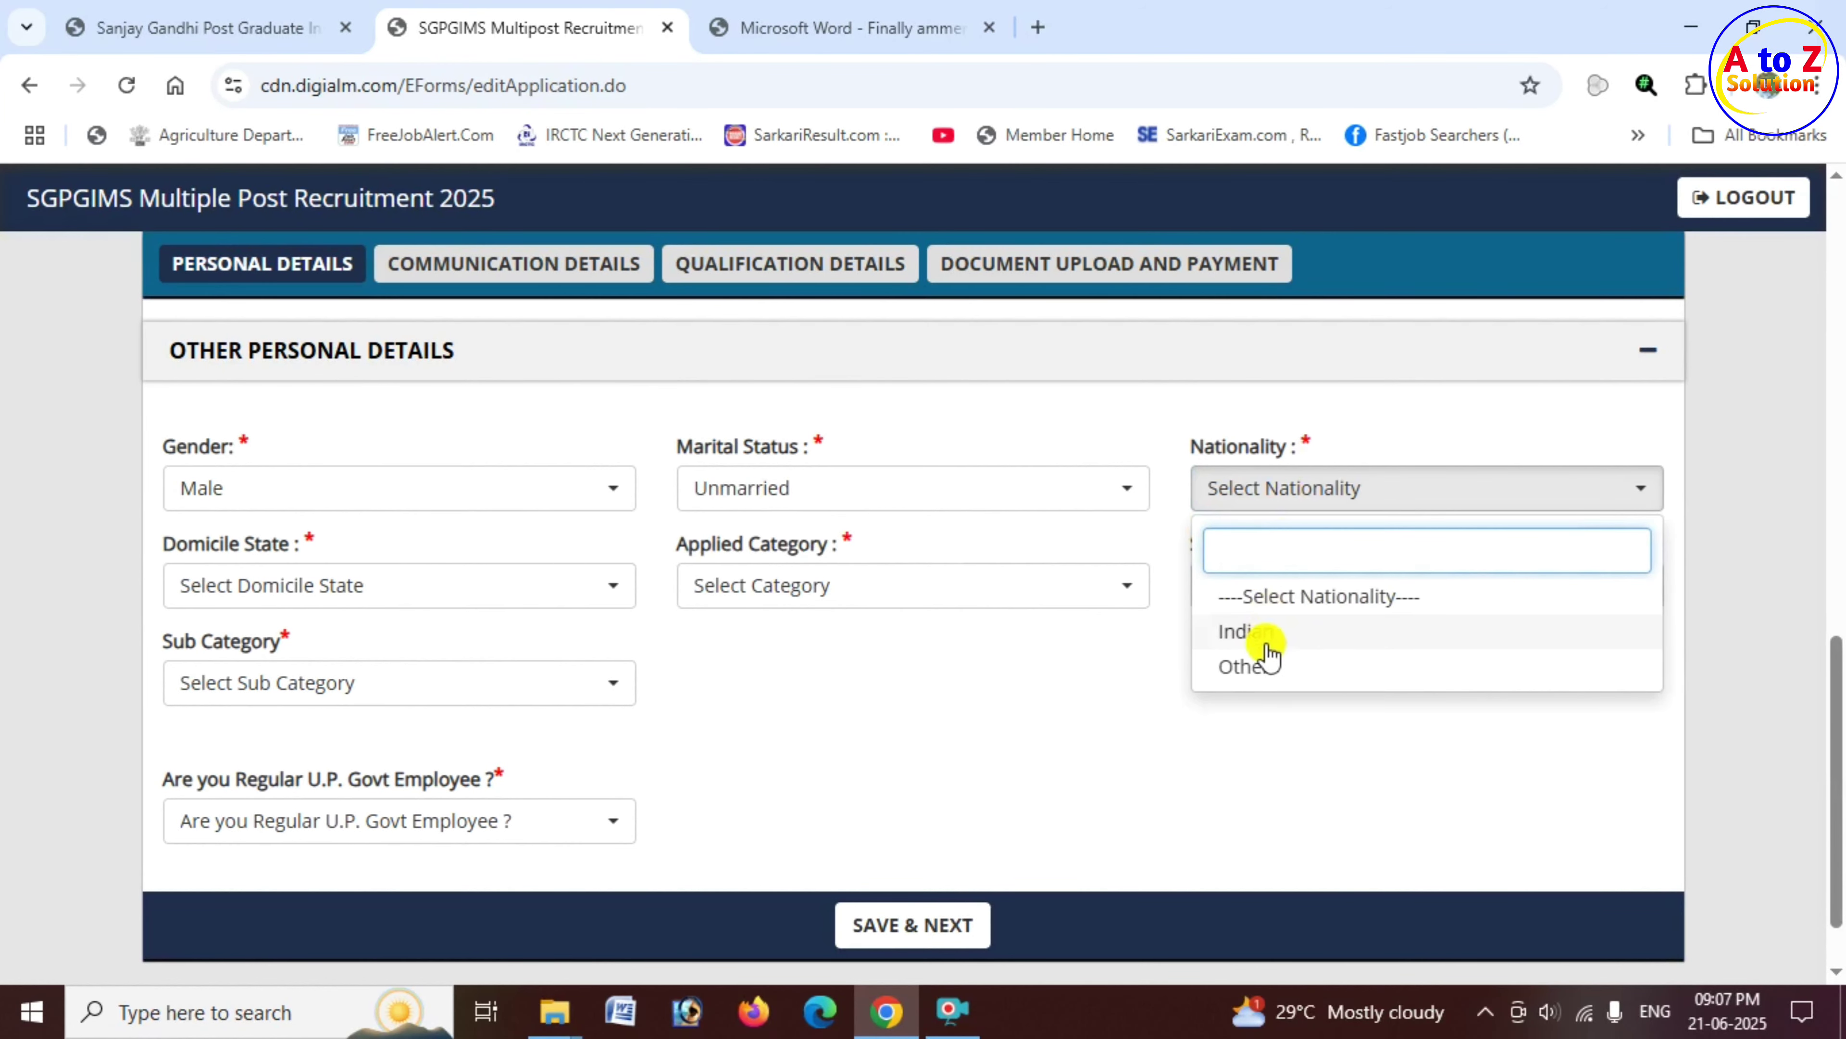
left_click(1271, 647)
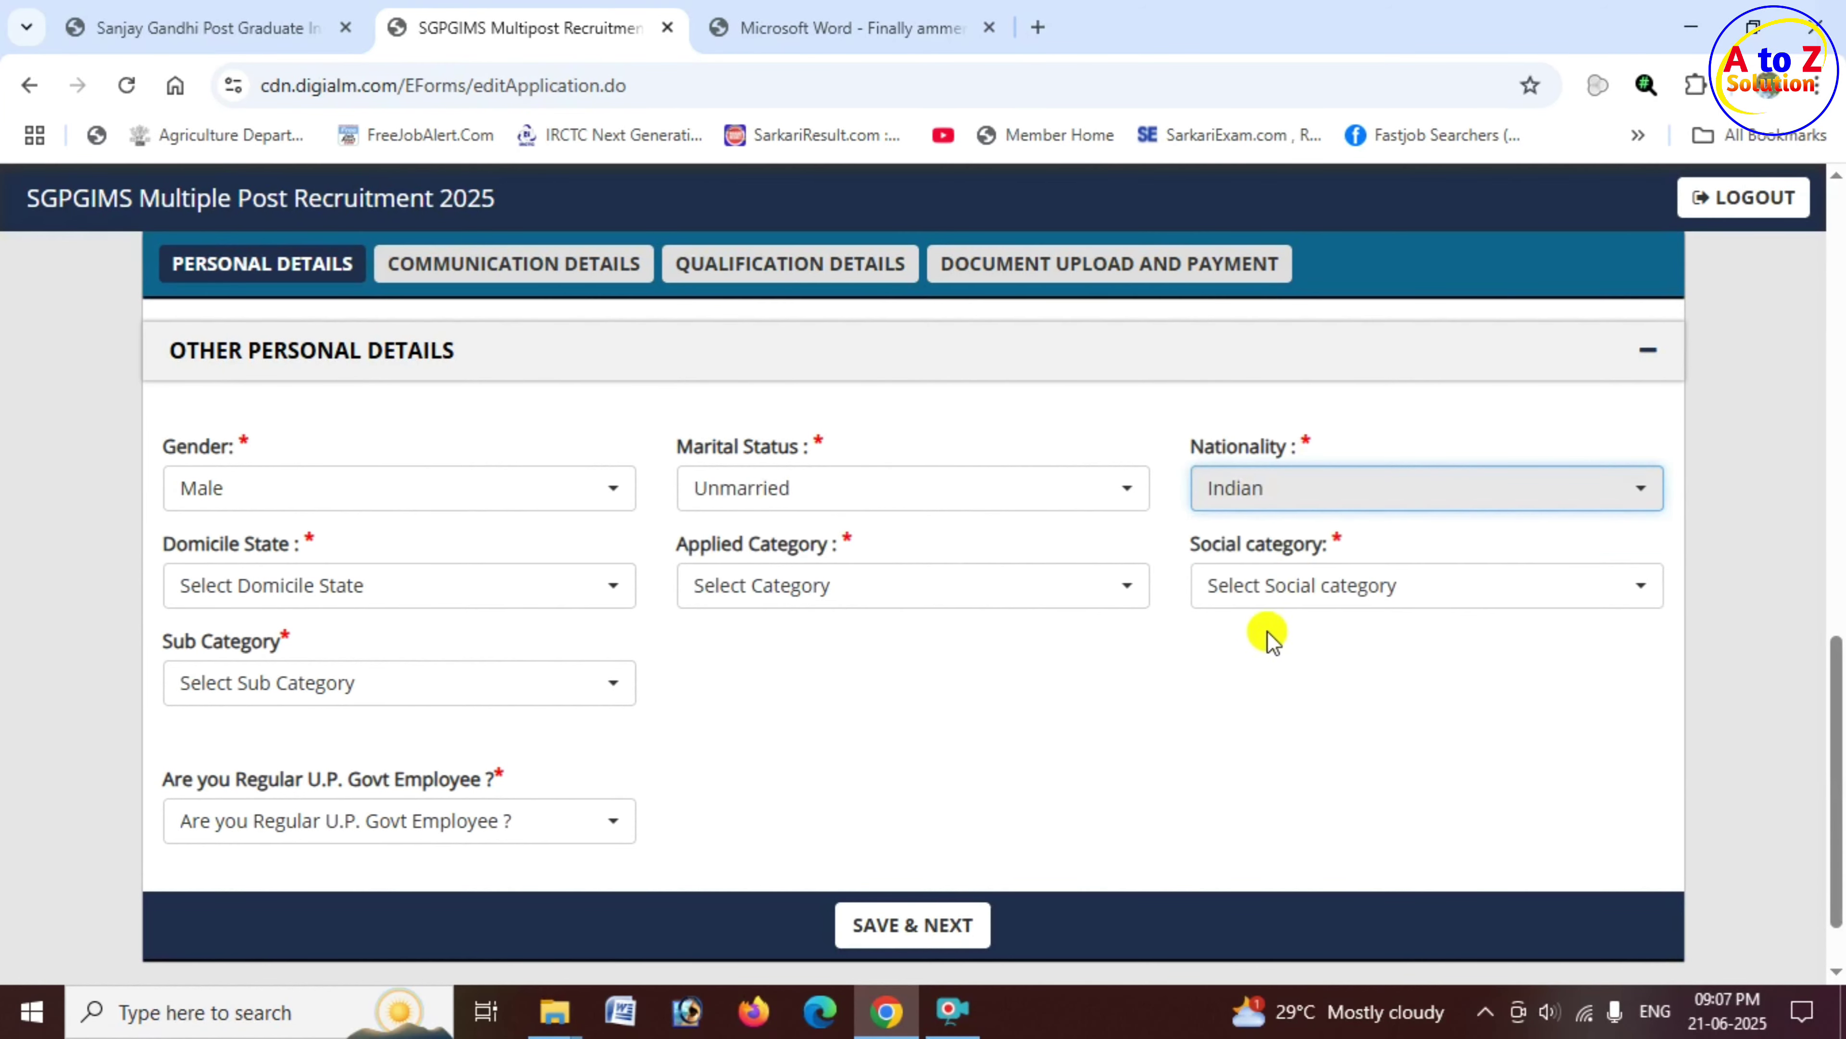
Step: Set domicile state UTTAR PRADESH, and applied and social category Scheduled Caste (SC)
left_click_drag(176, 544, 294, 559)
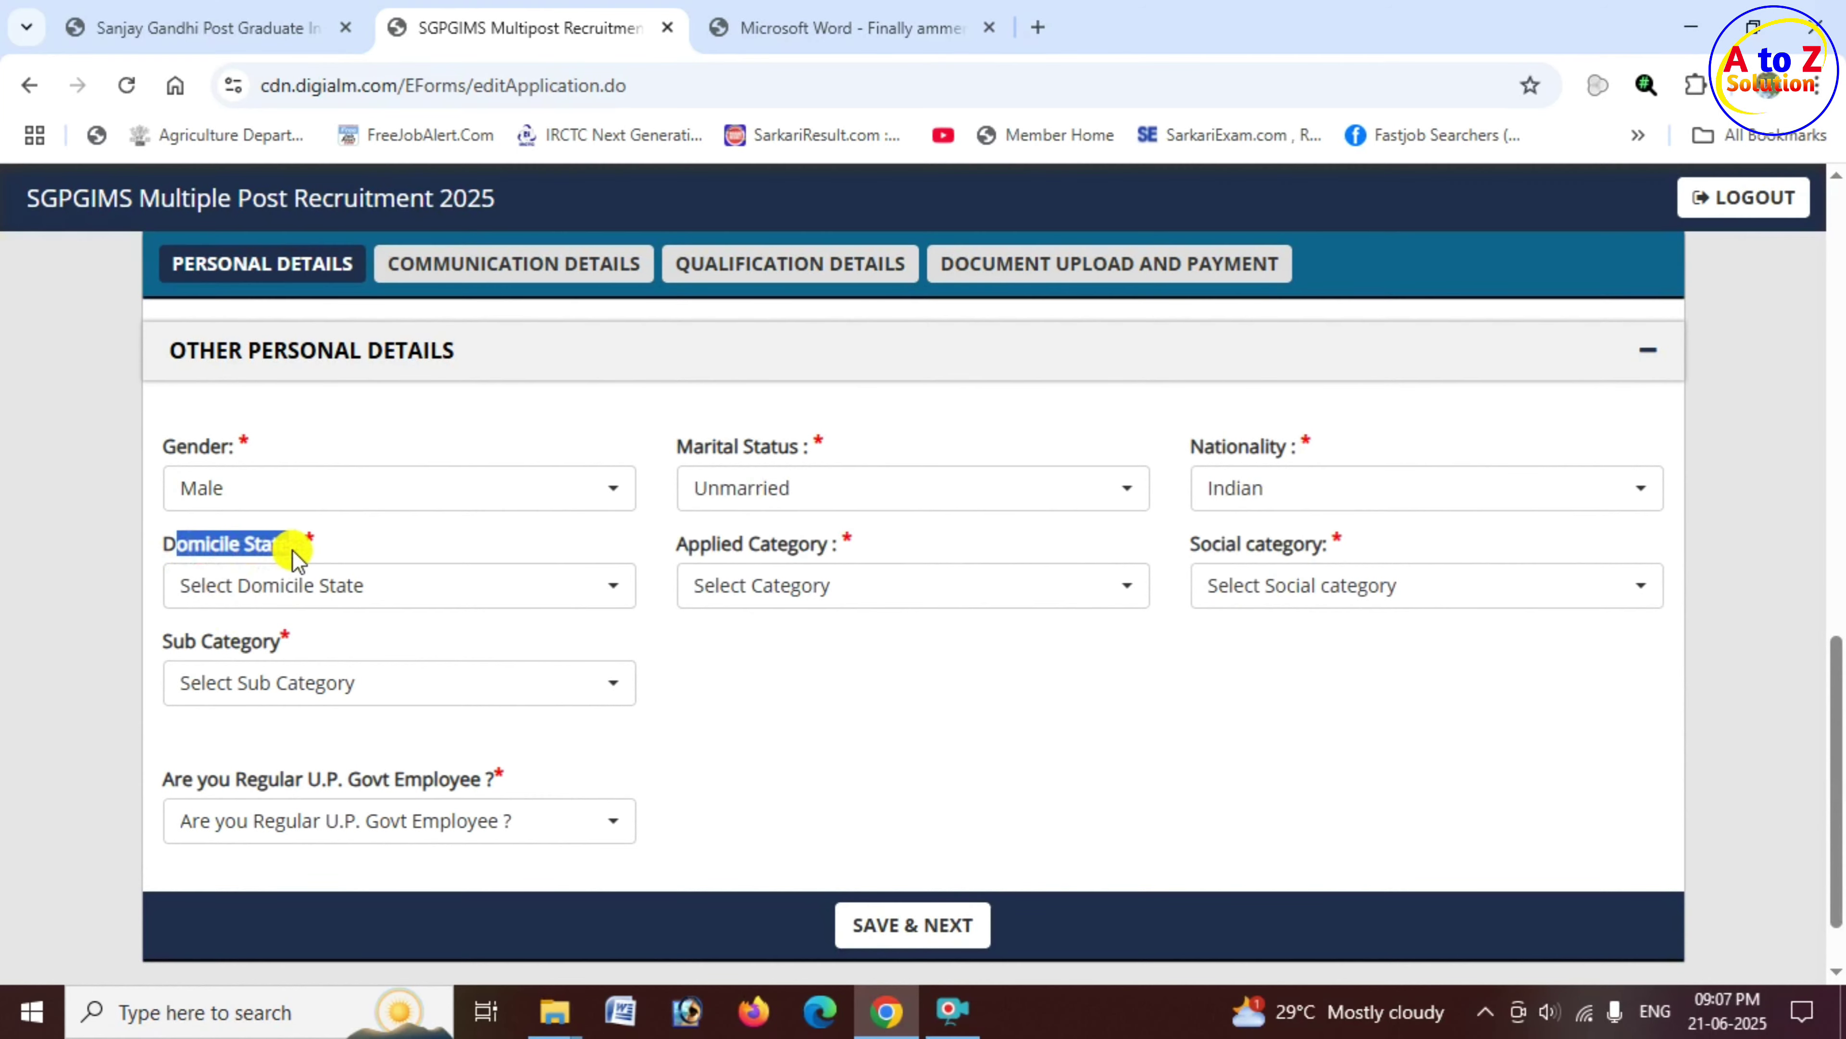
left_click(373, 596)
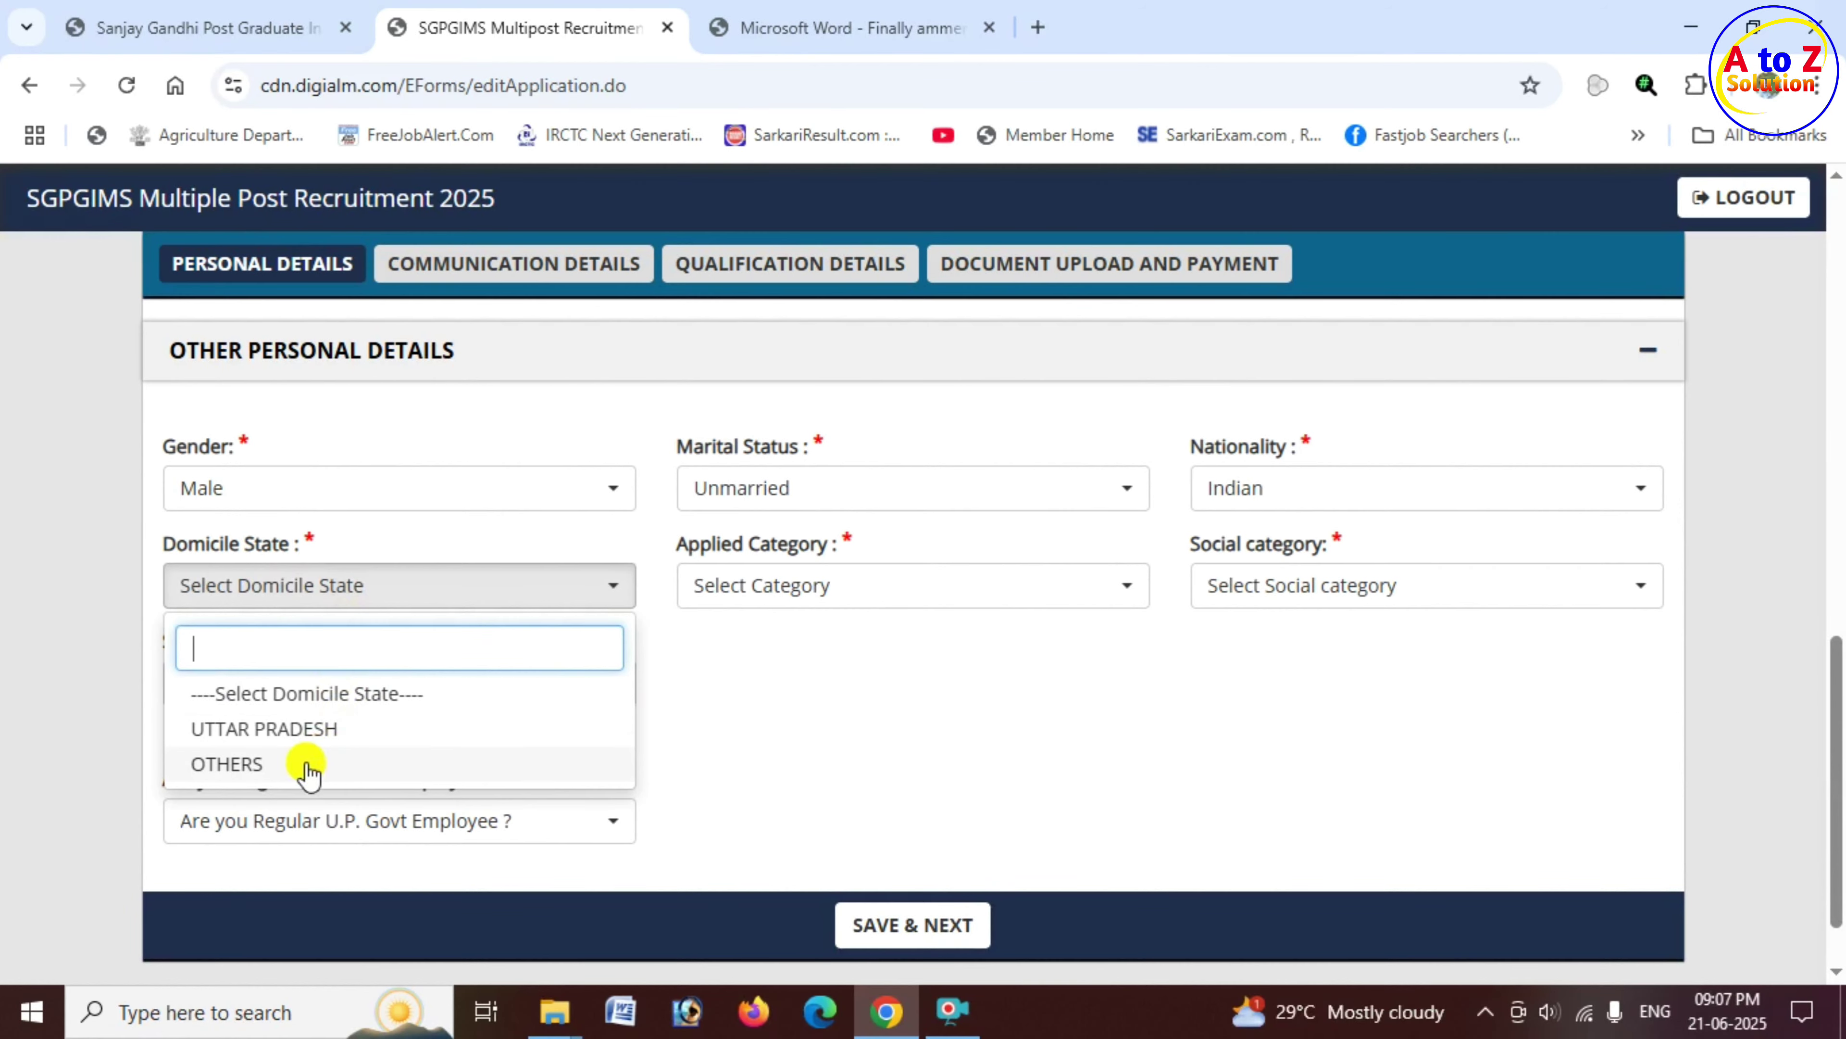
left_click(360, 746)
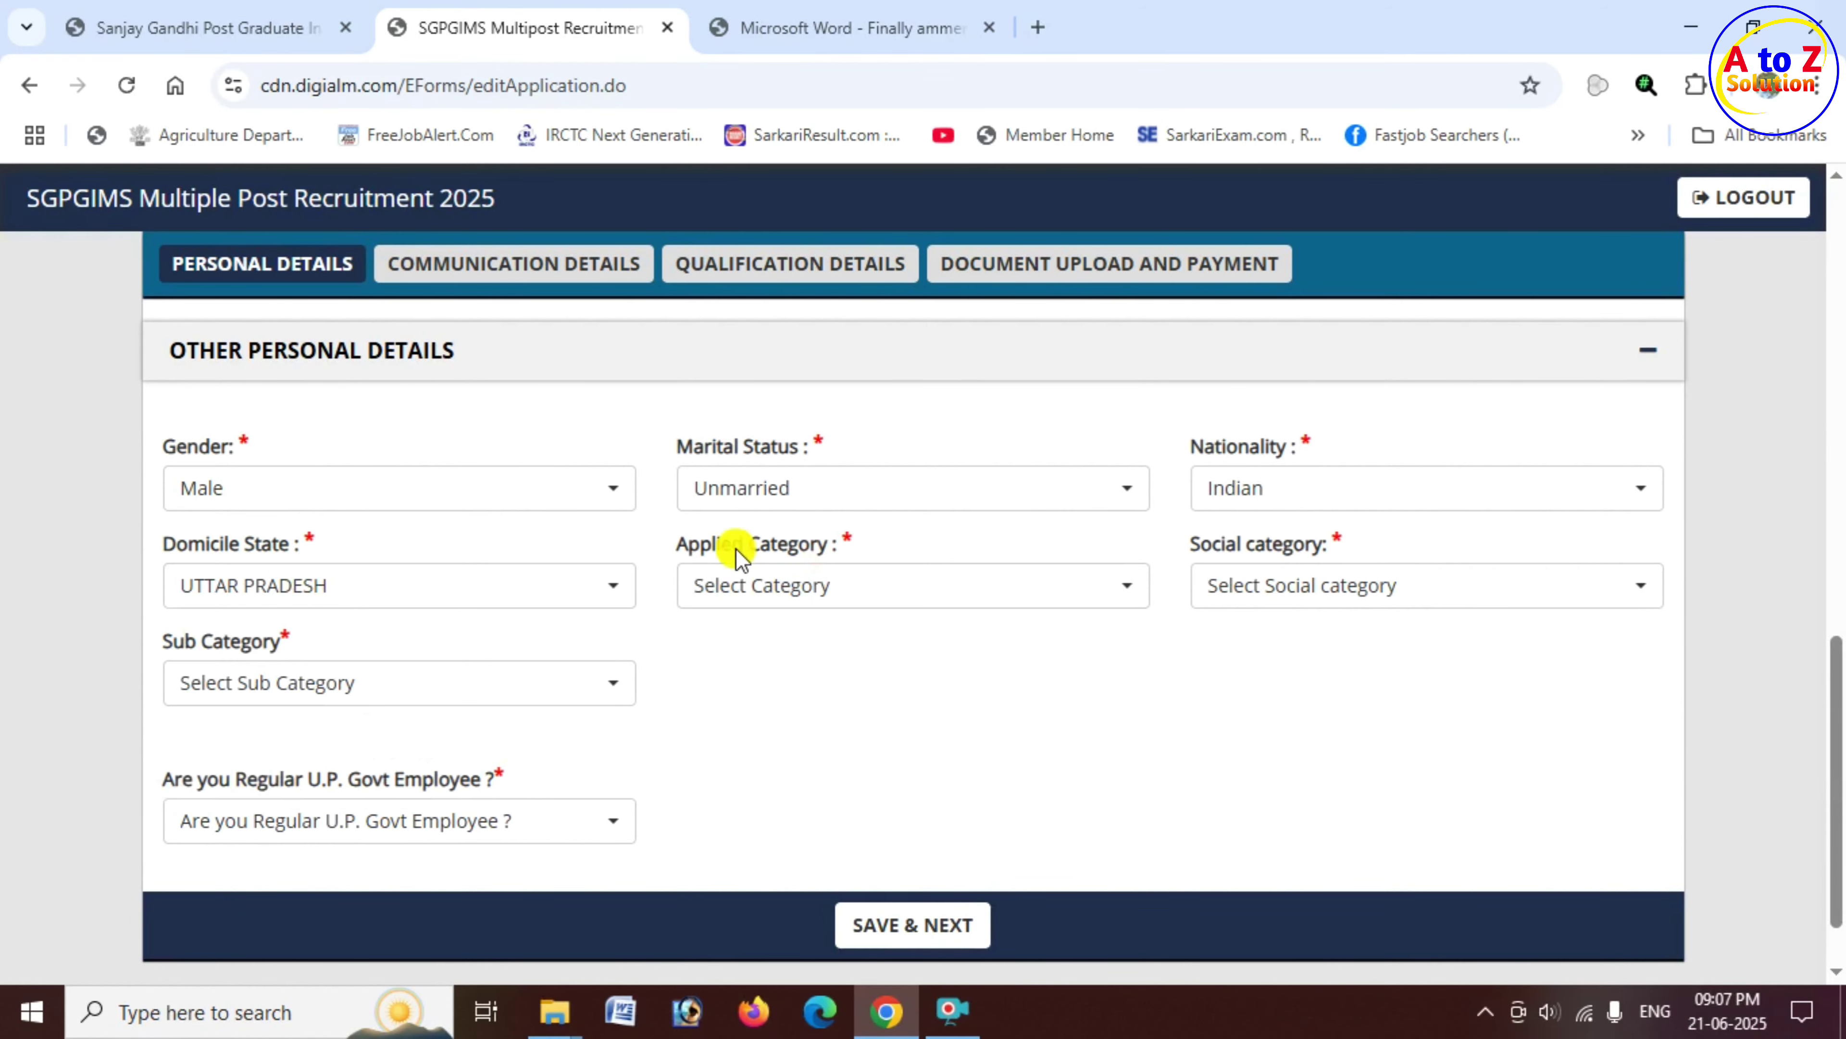
left_click_drag(687, 556, 818, 551)
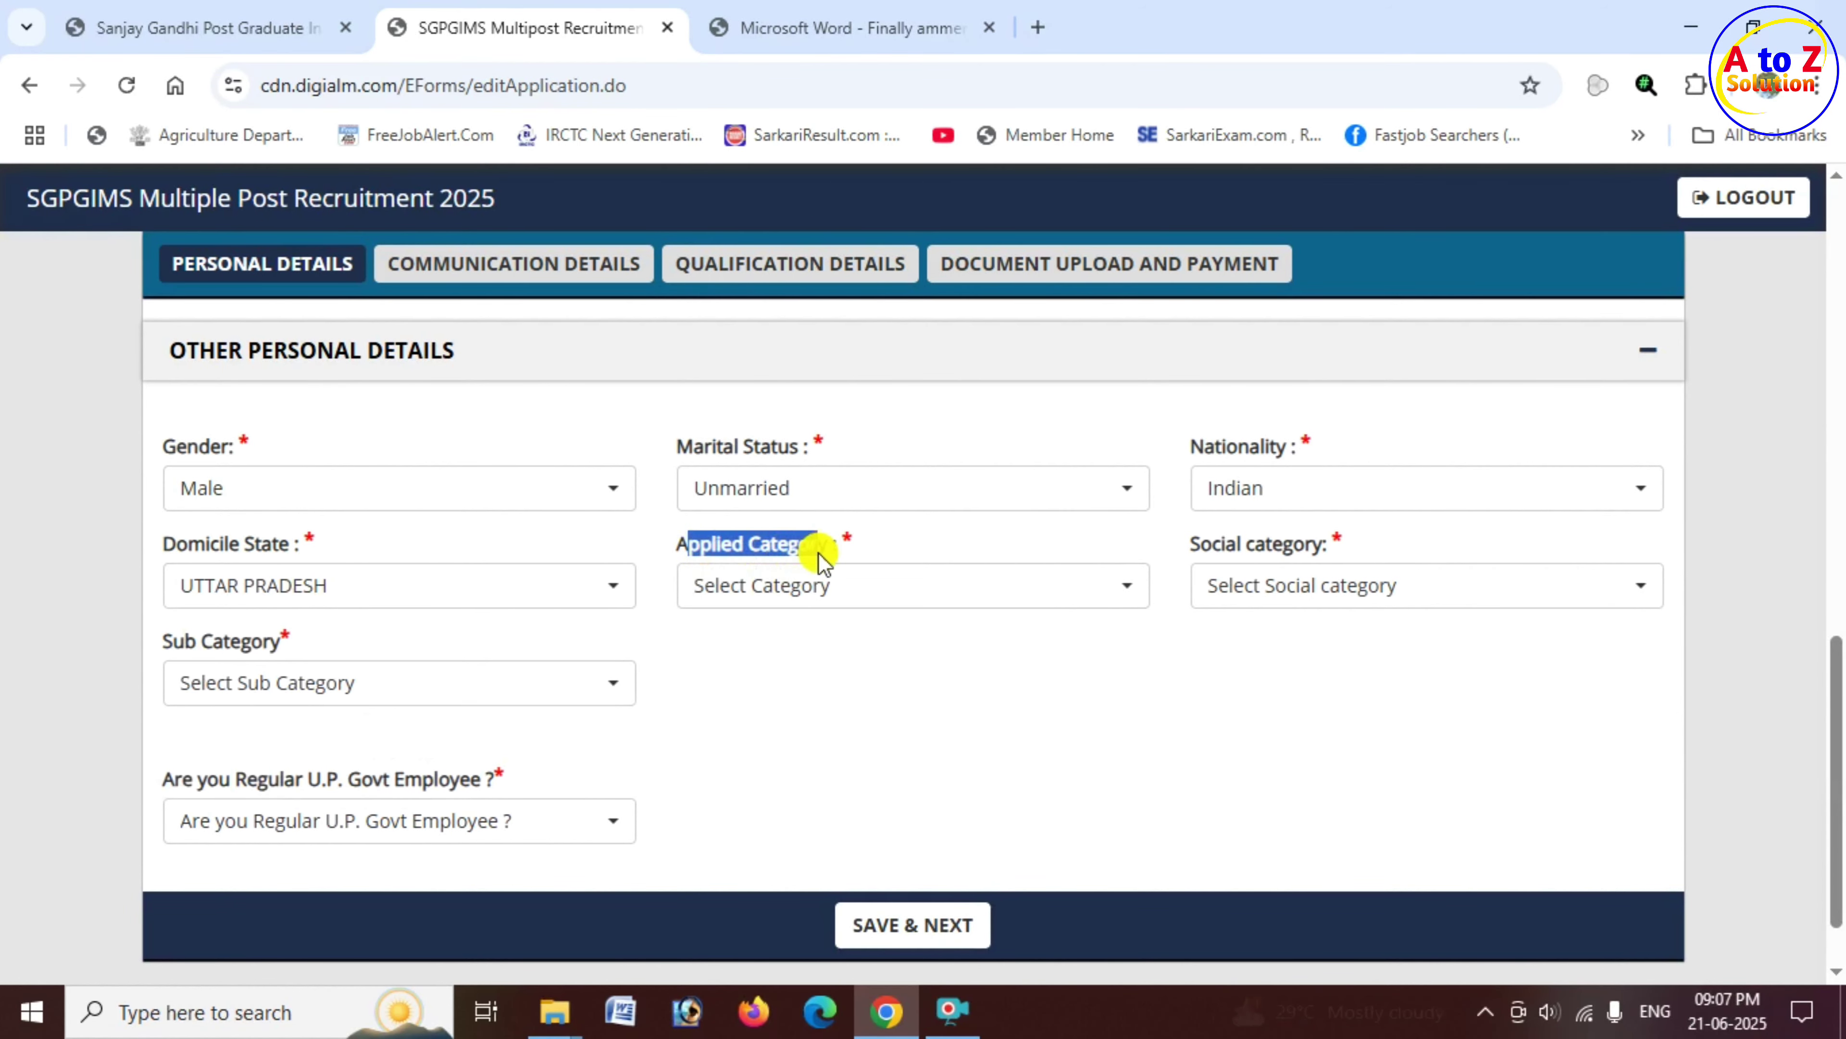
left_click(858, 593)
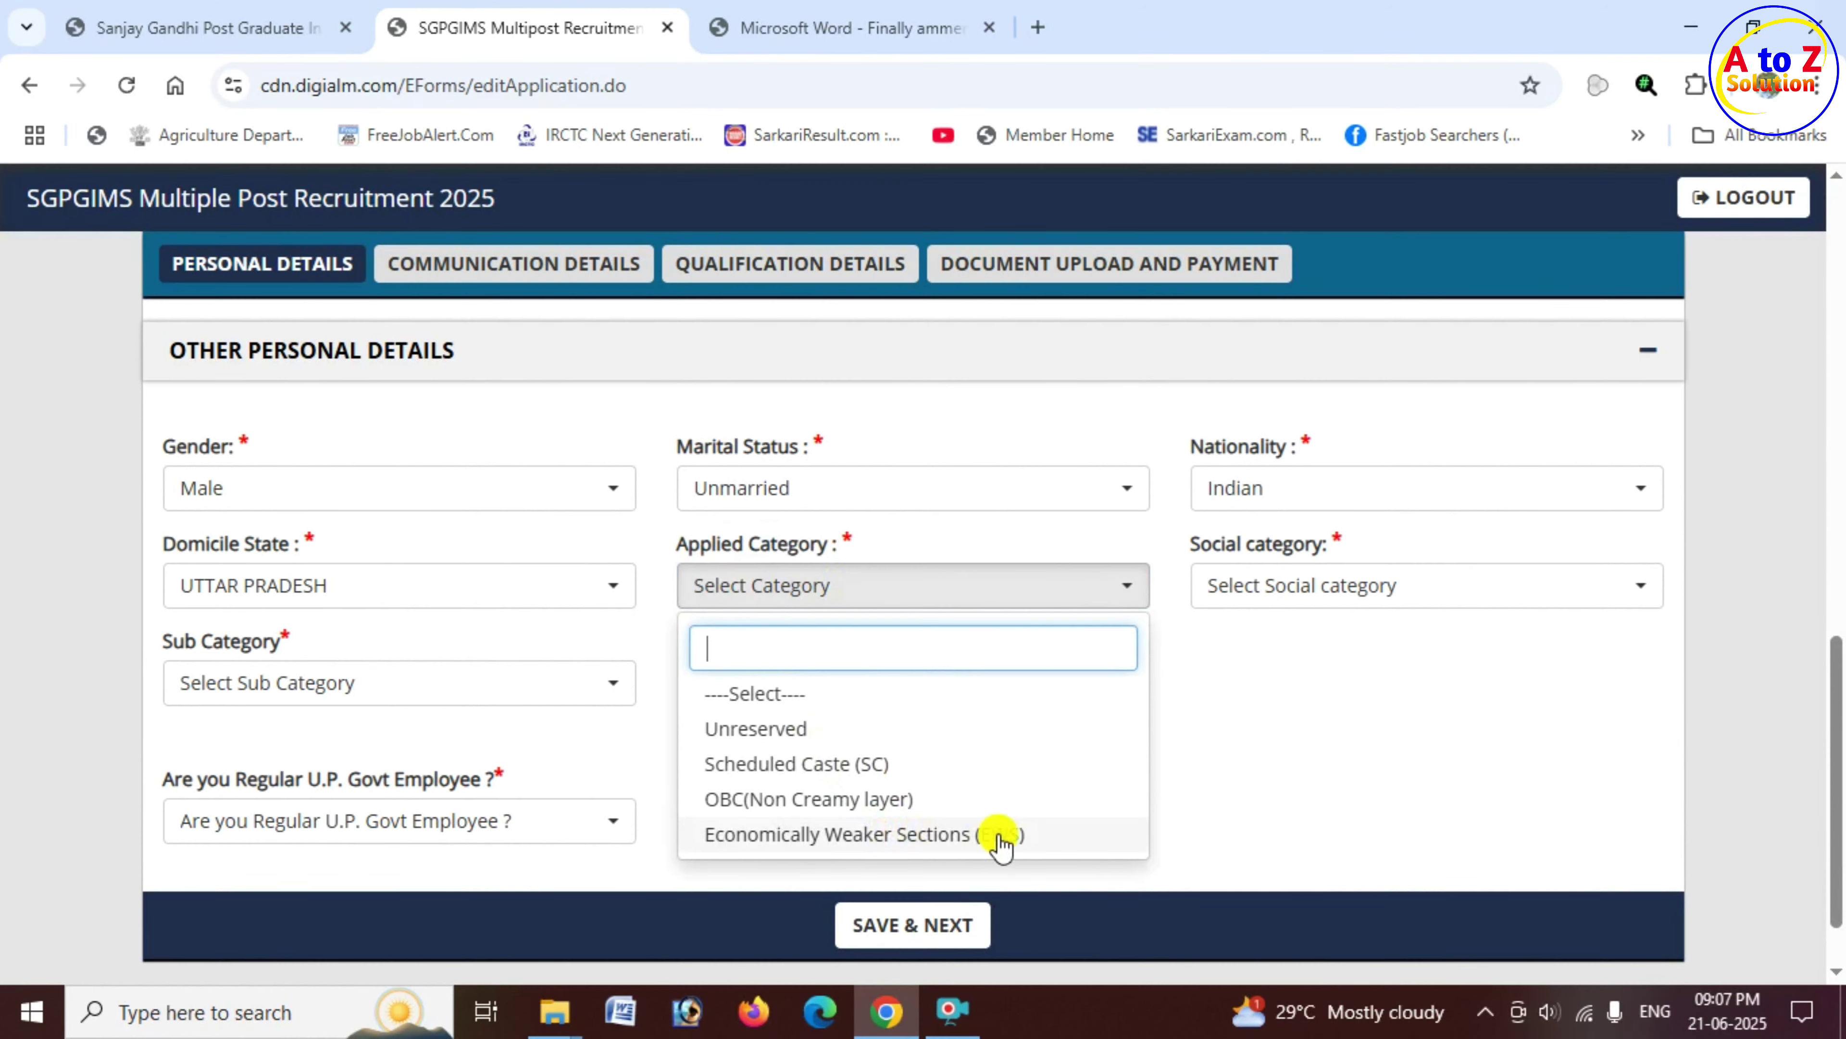
left_click(876, 768)
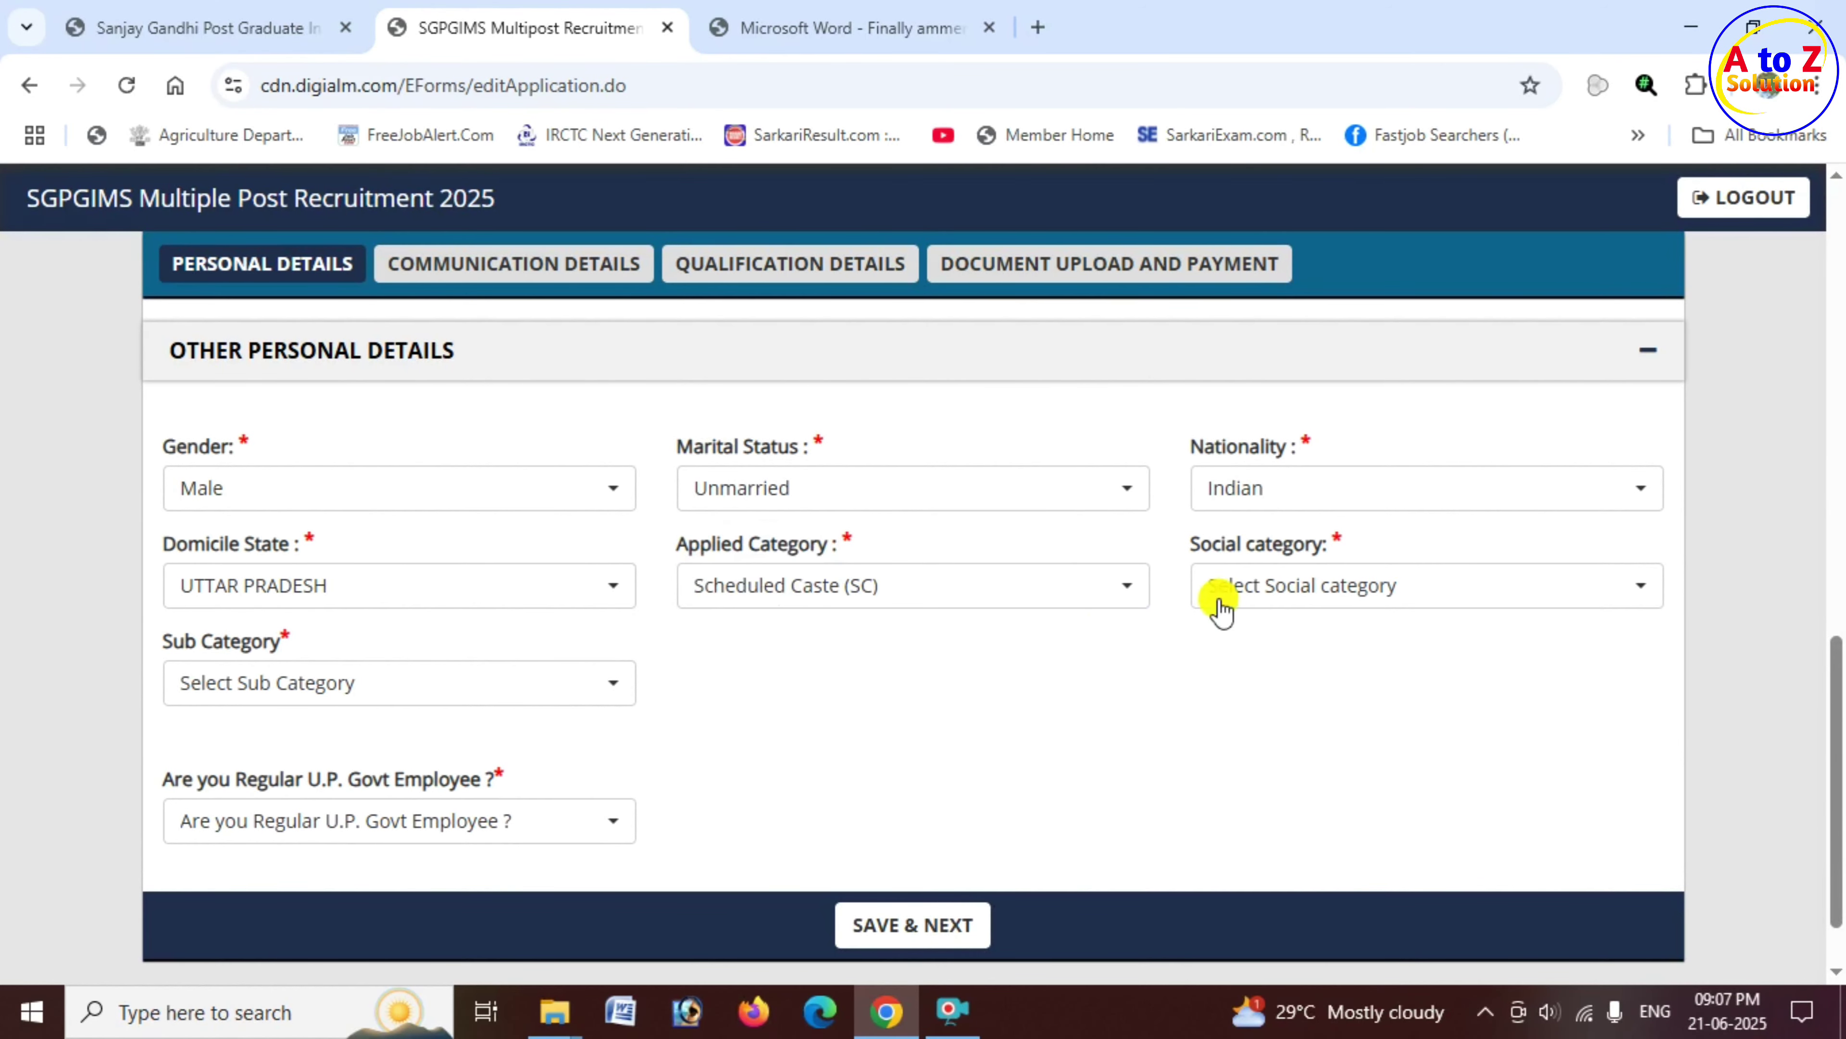
left_click_drag(1195, 544, 1314, 550)
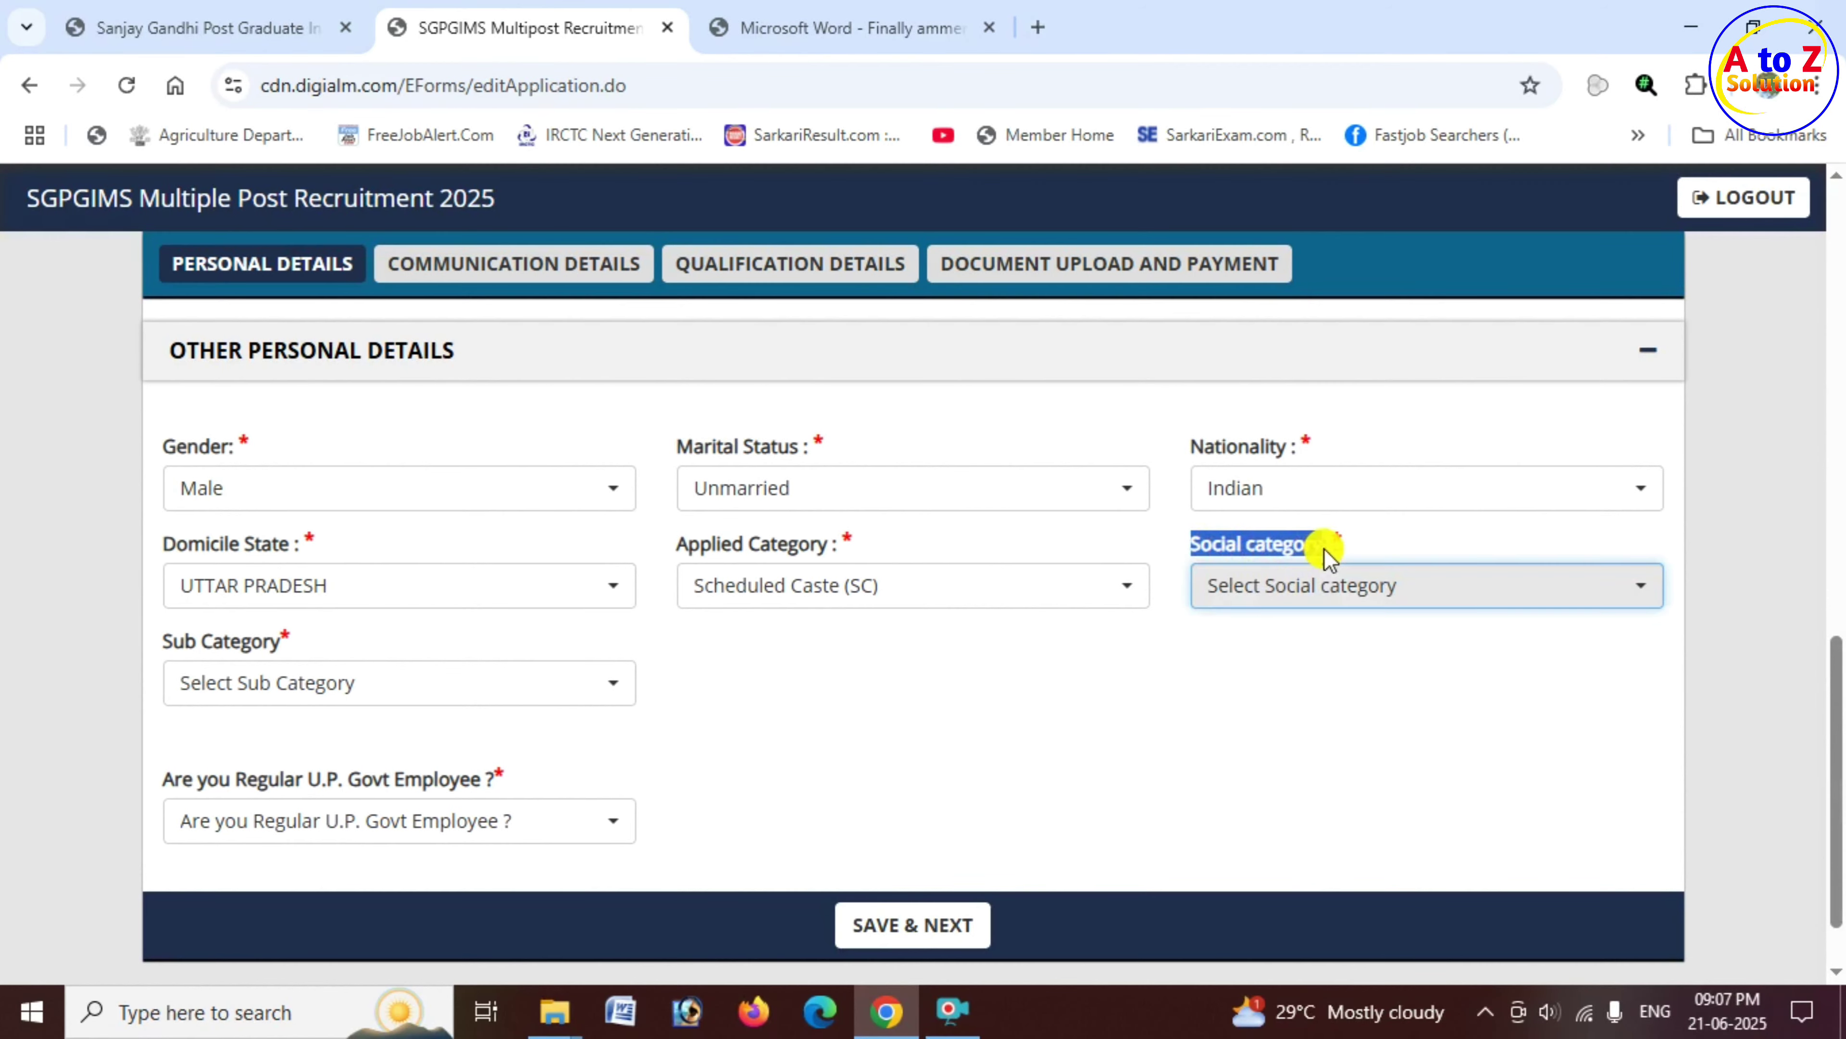
left_click(1264, 587)
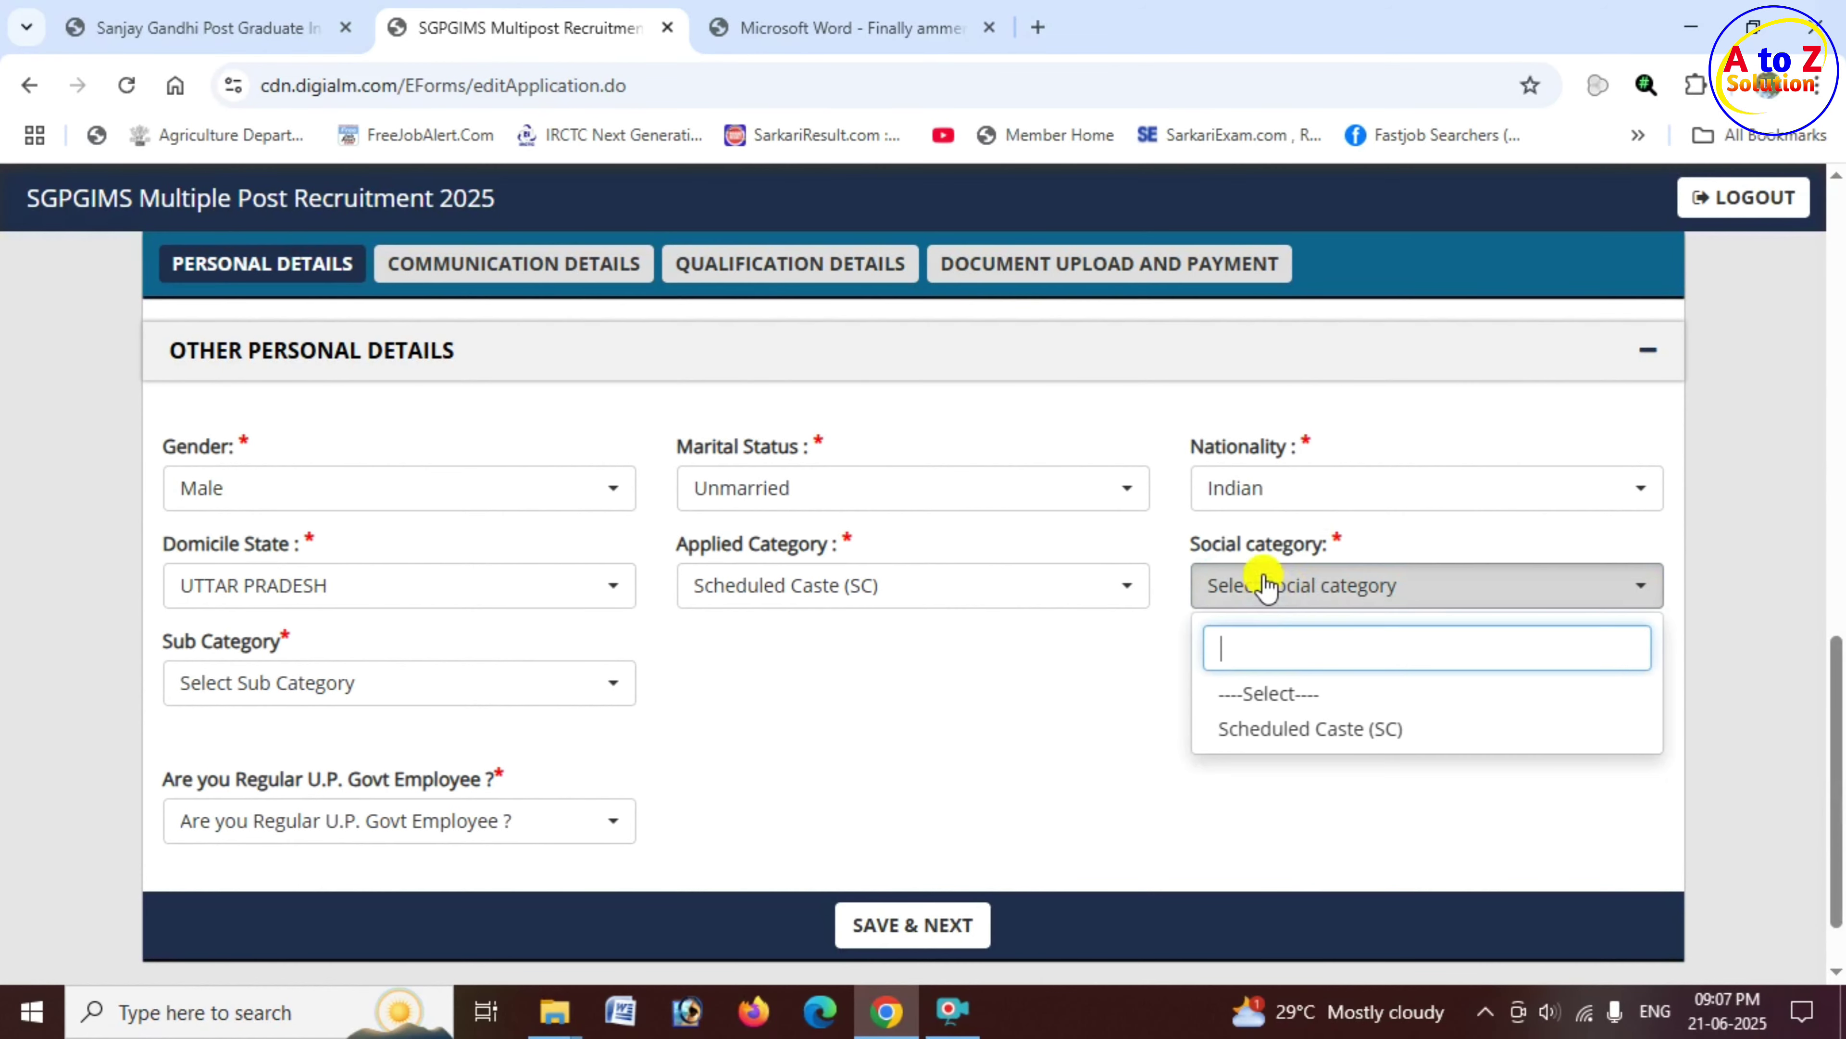
left_click(1288, 729)
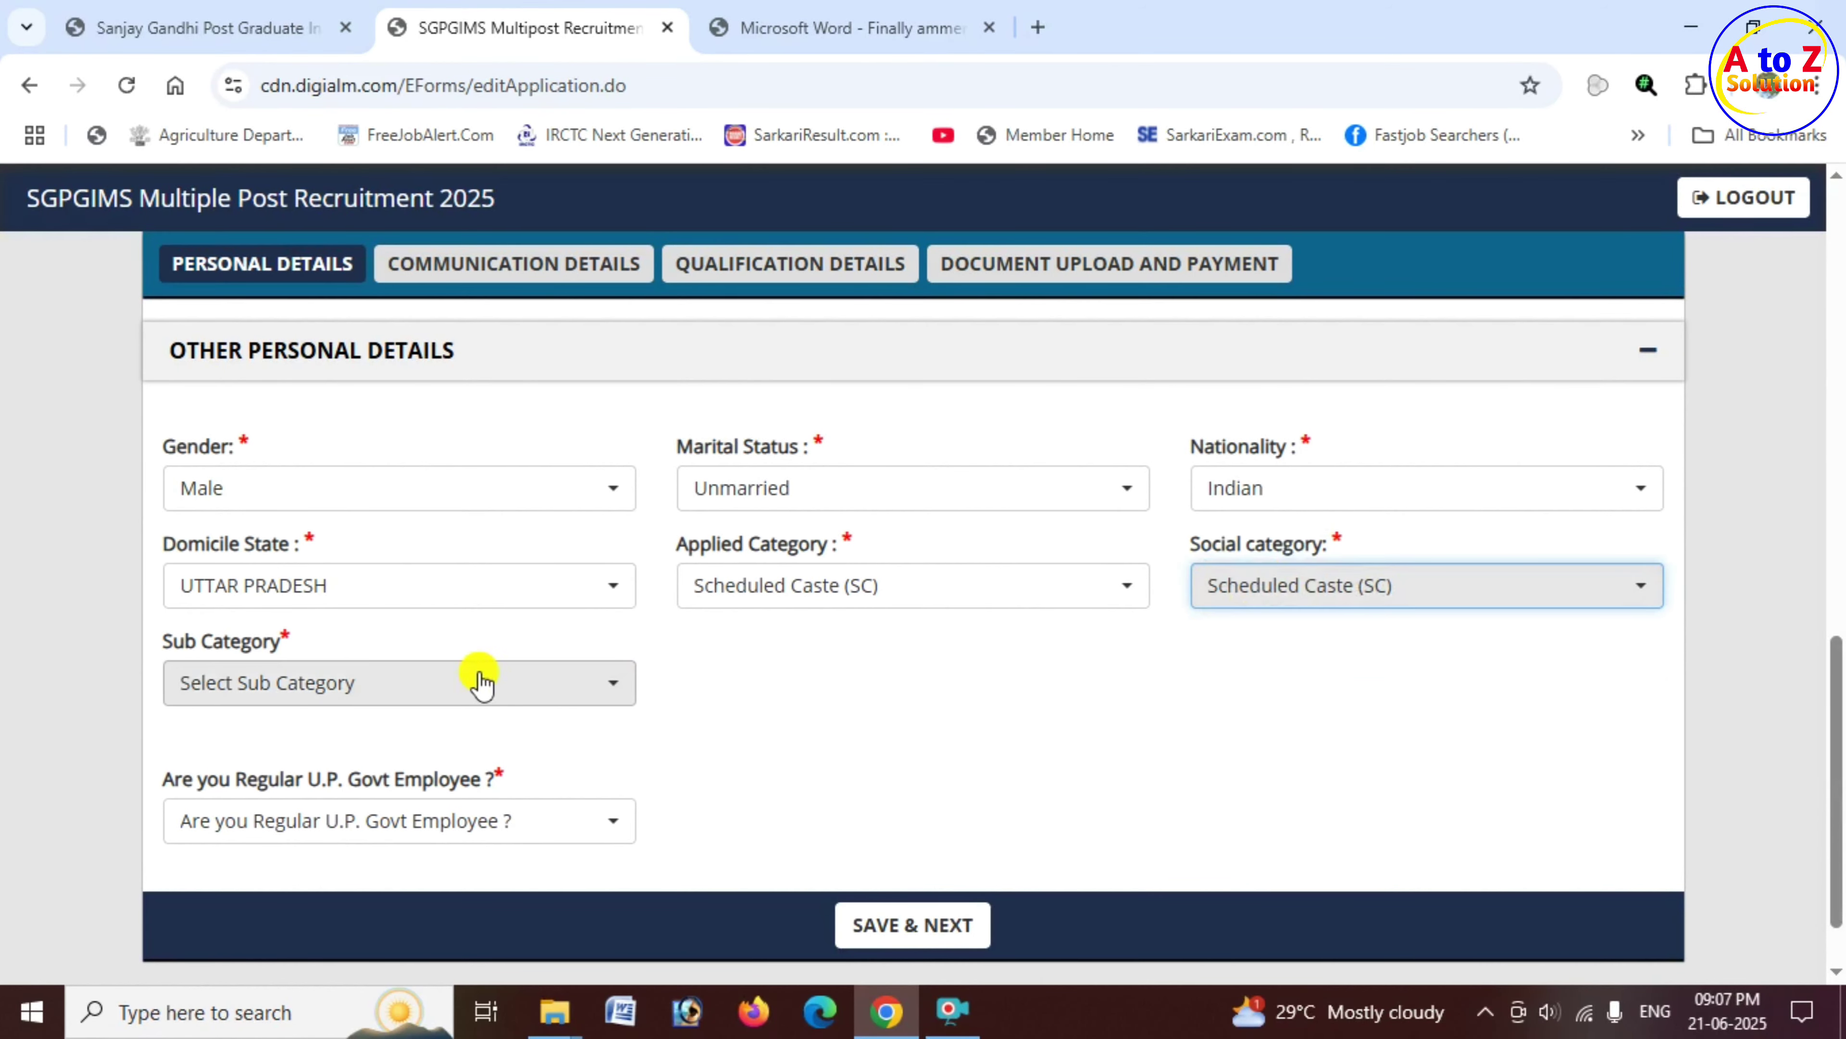
left_click_drag(172, 642, 280, 643)
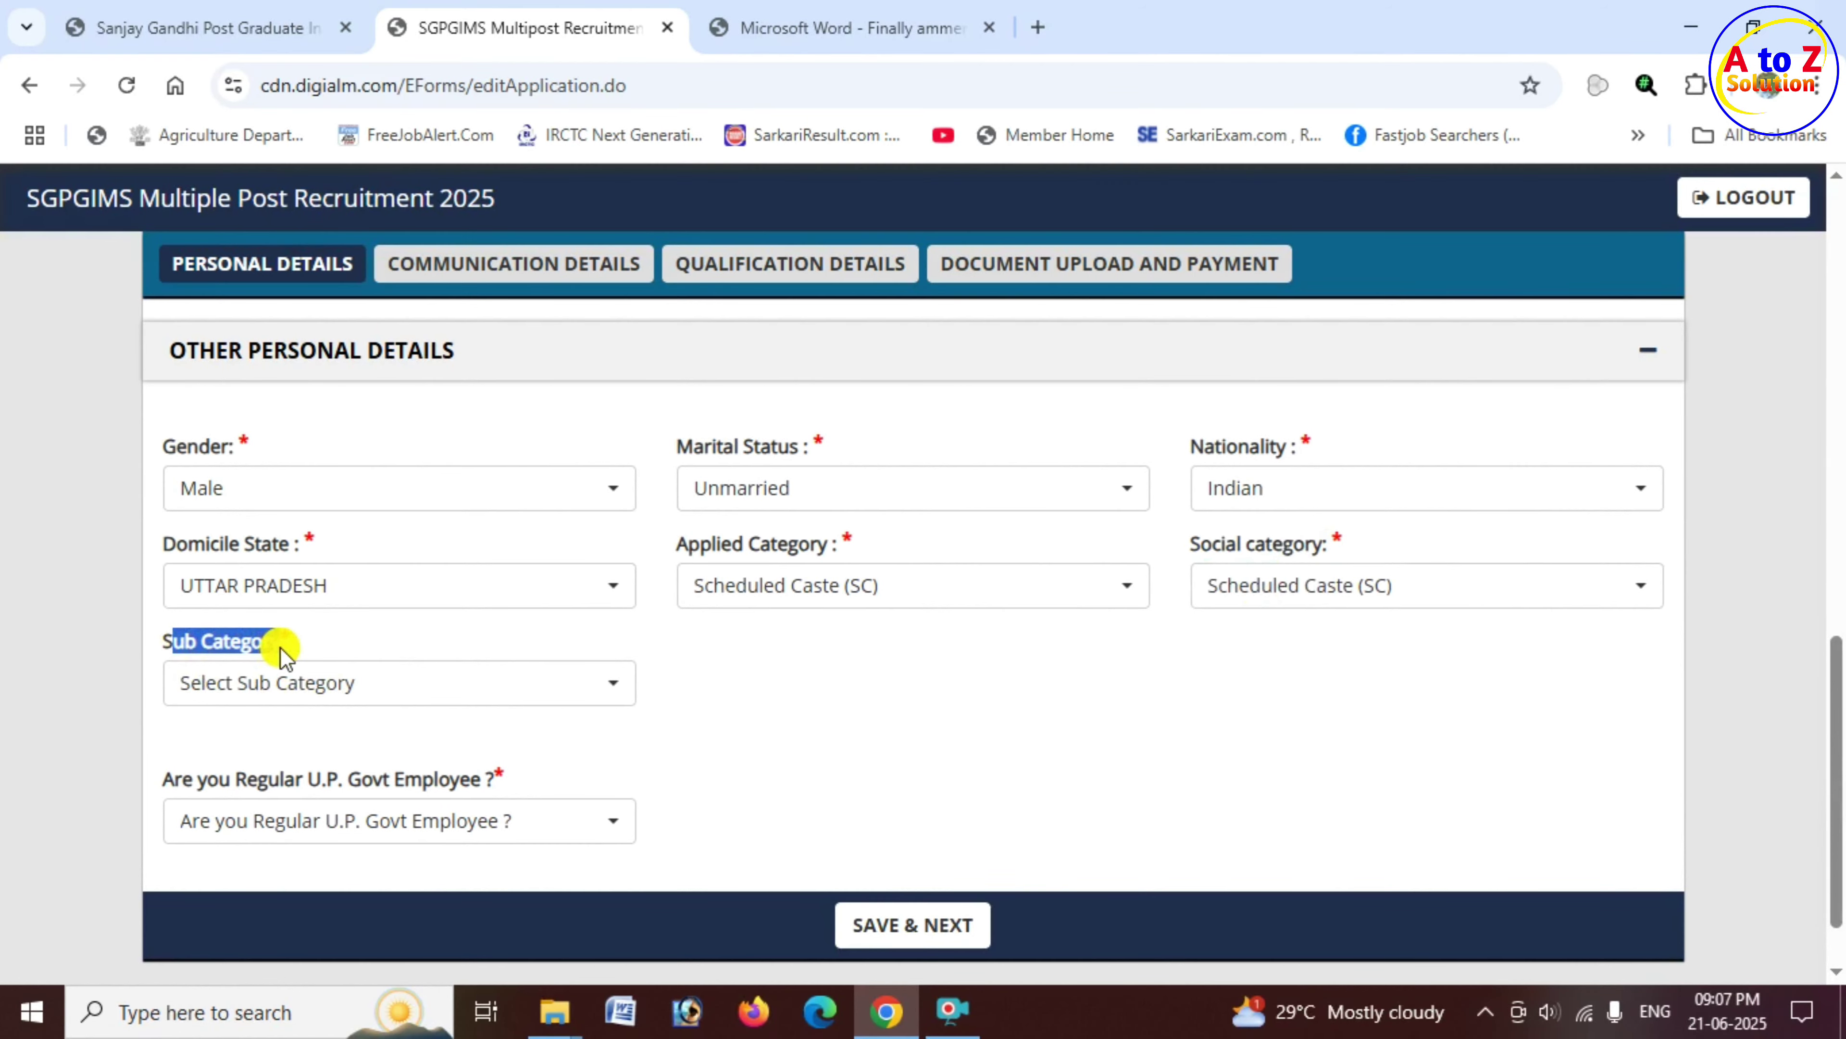
Step: Set Sub Category to None and answer No to being a govt employee
left_click(372, 700)
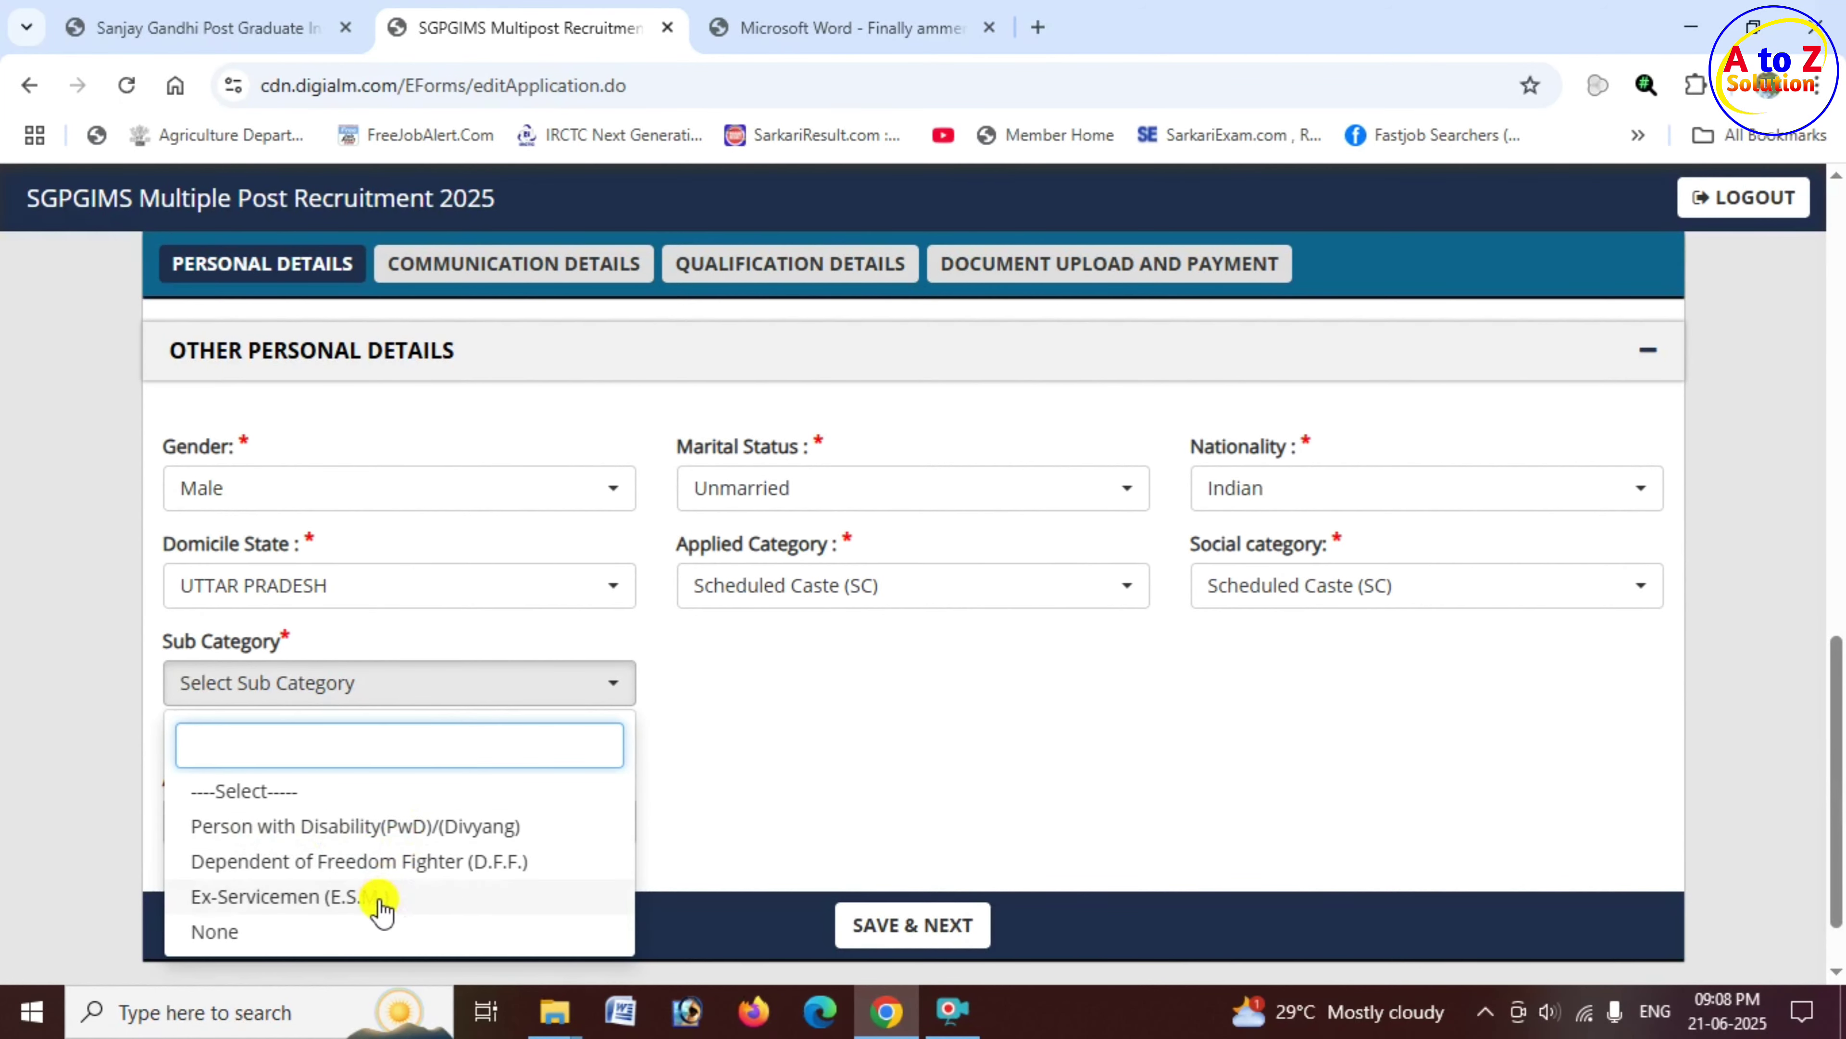
left_click(248, 935)
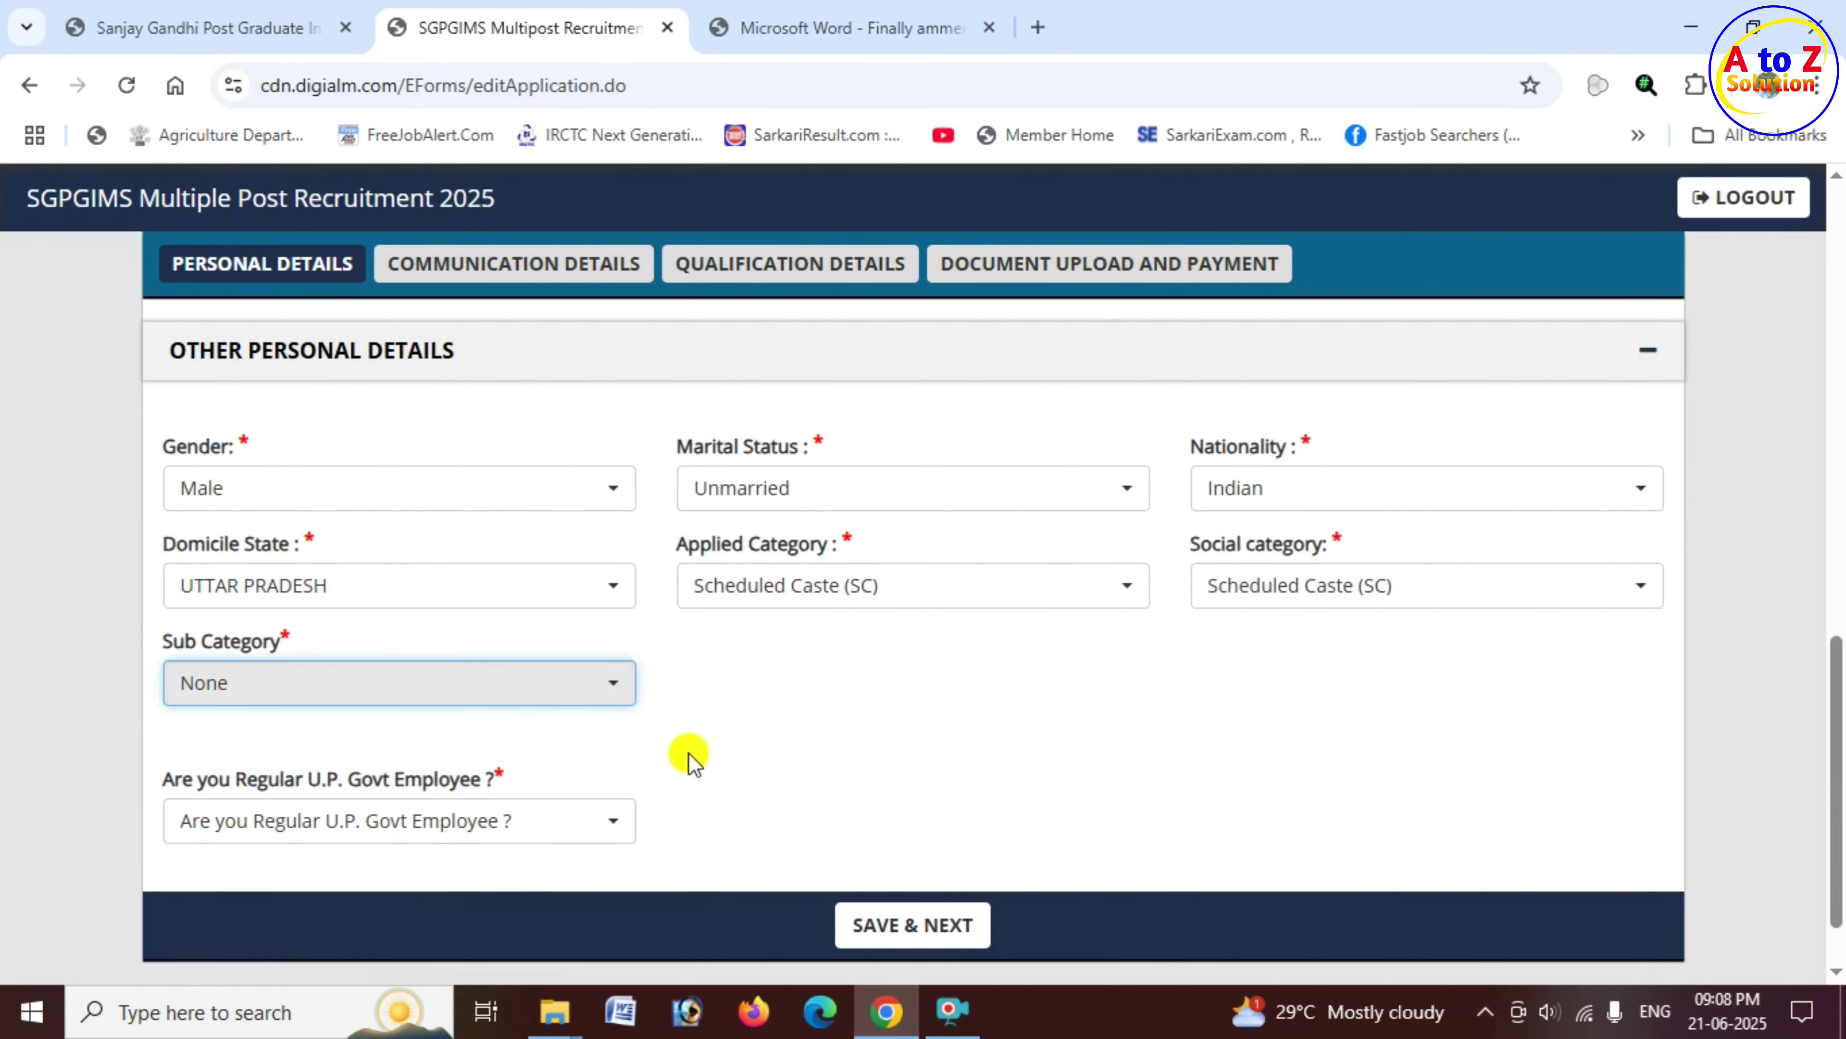
scroll(688, 757, "down", 1)
left_click_drag(193, 689, 483, 699)
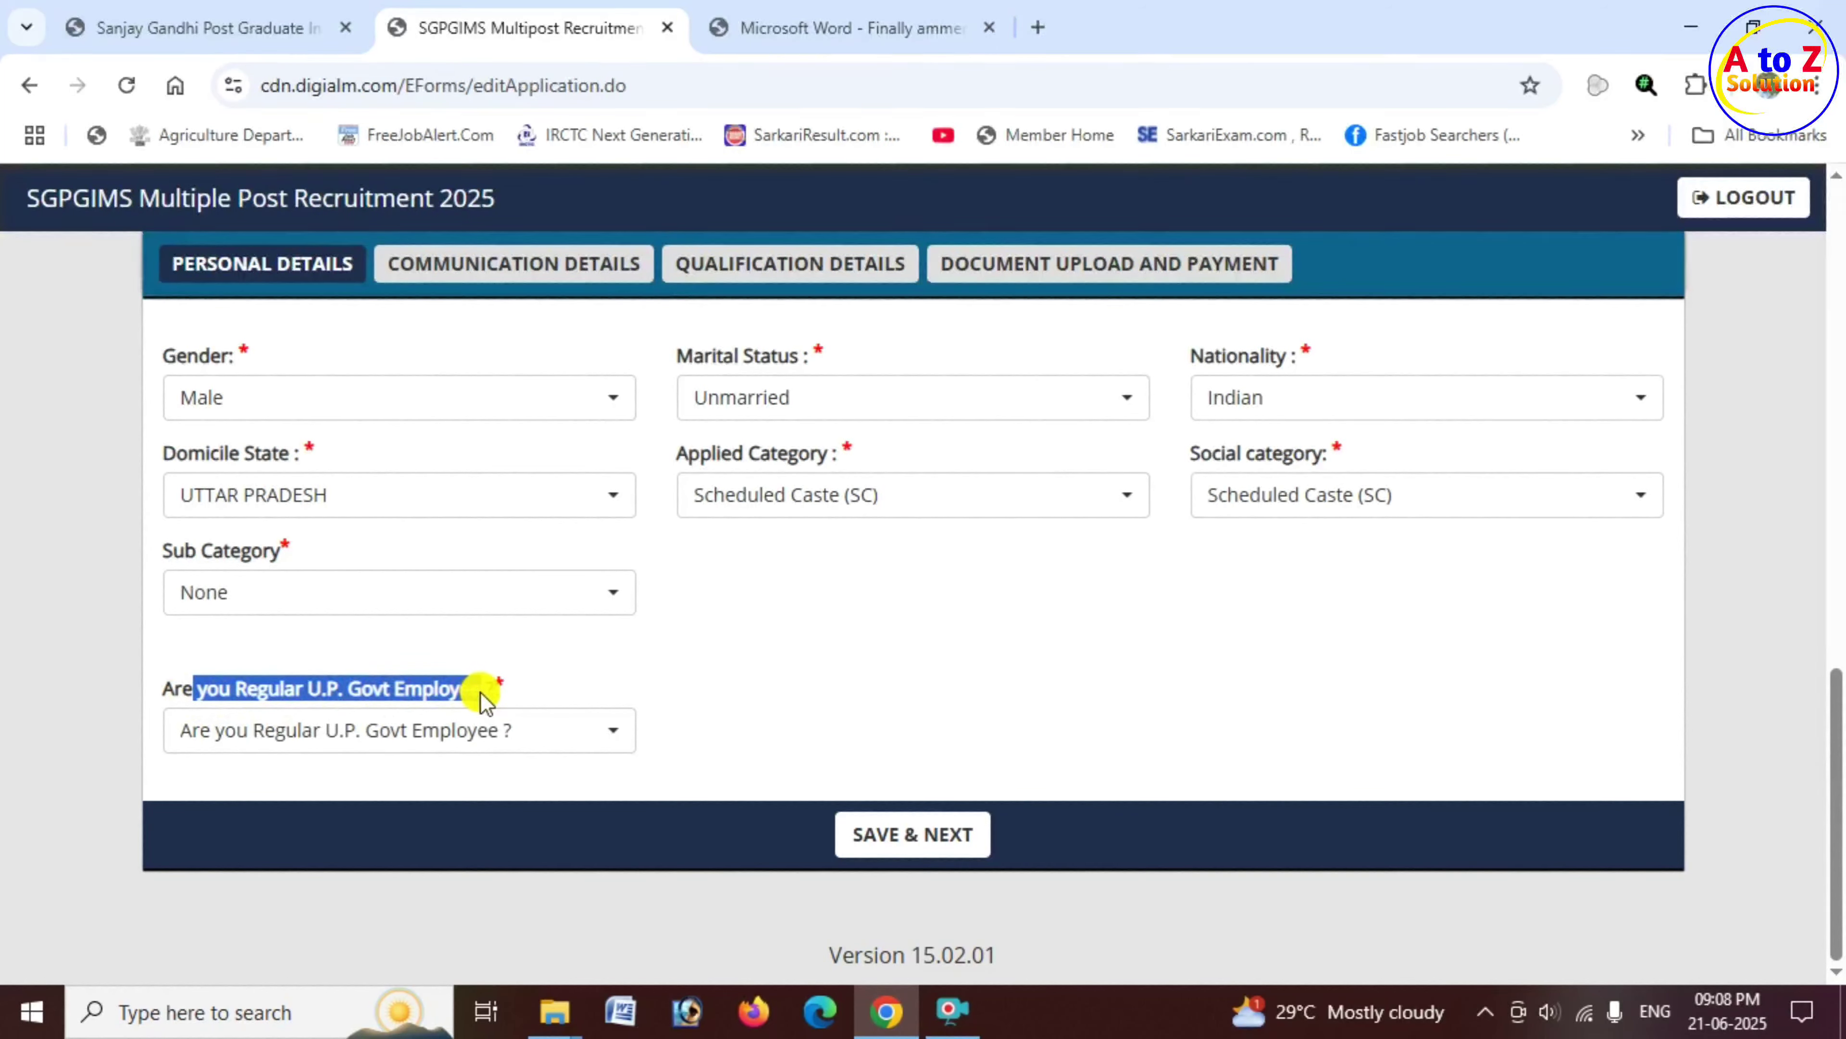
left_click(445, 738)
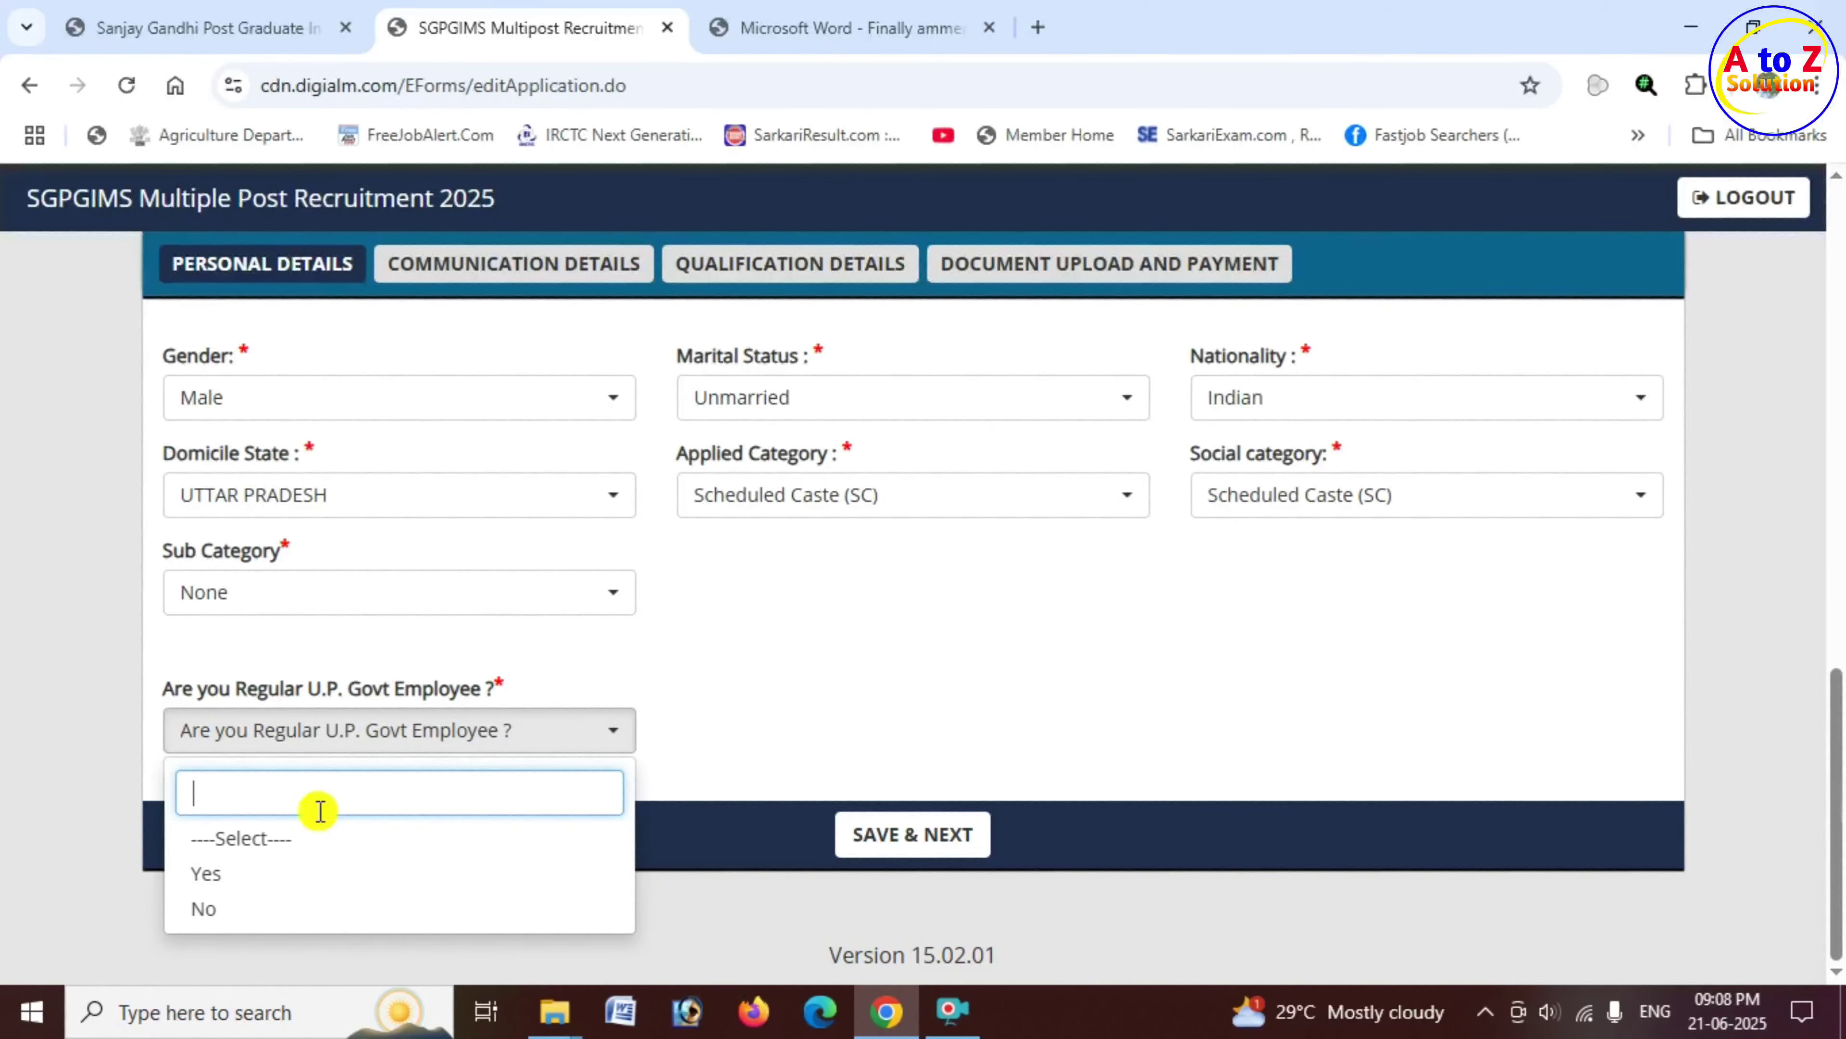
left_click(244, 873)
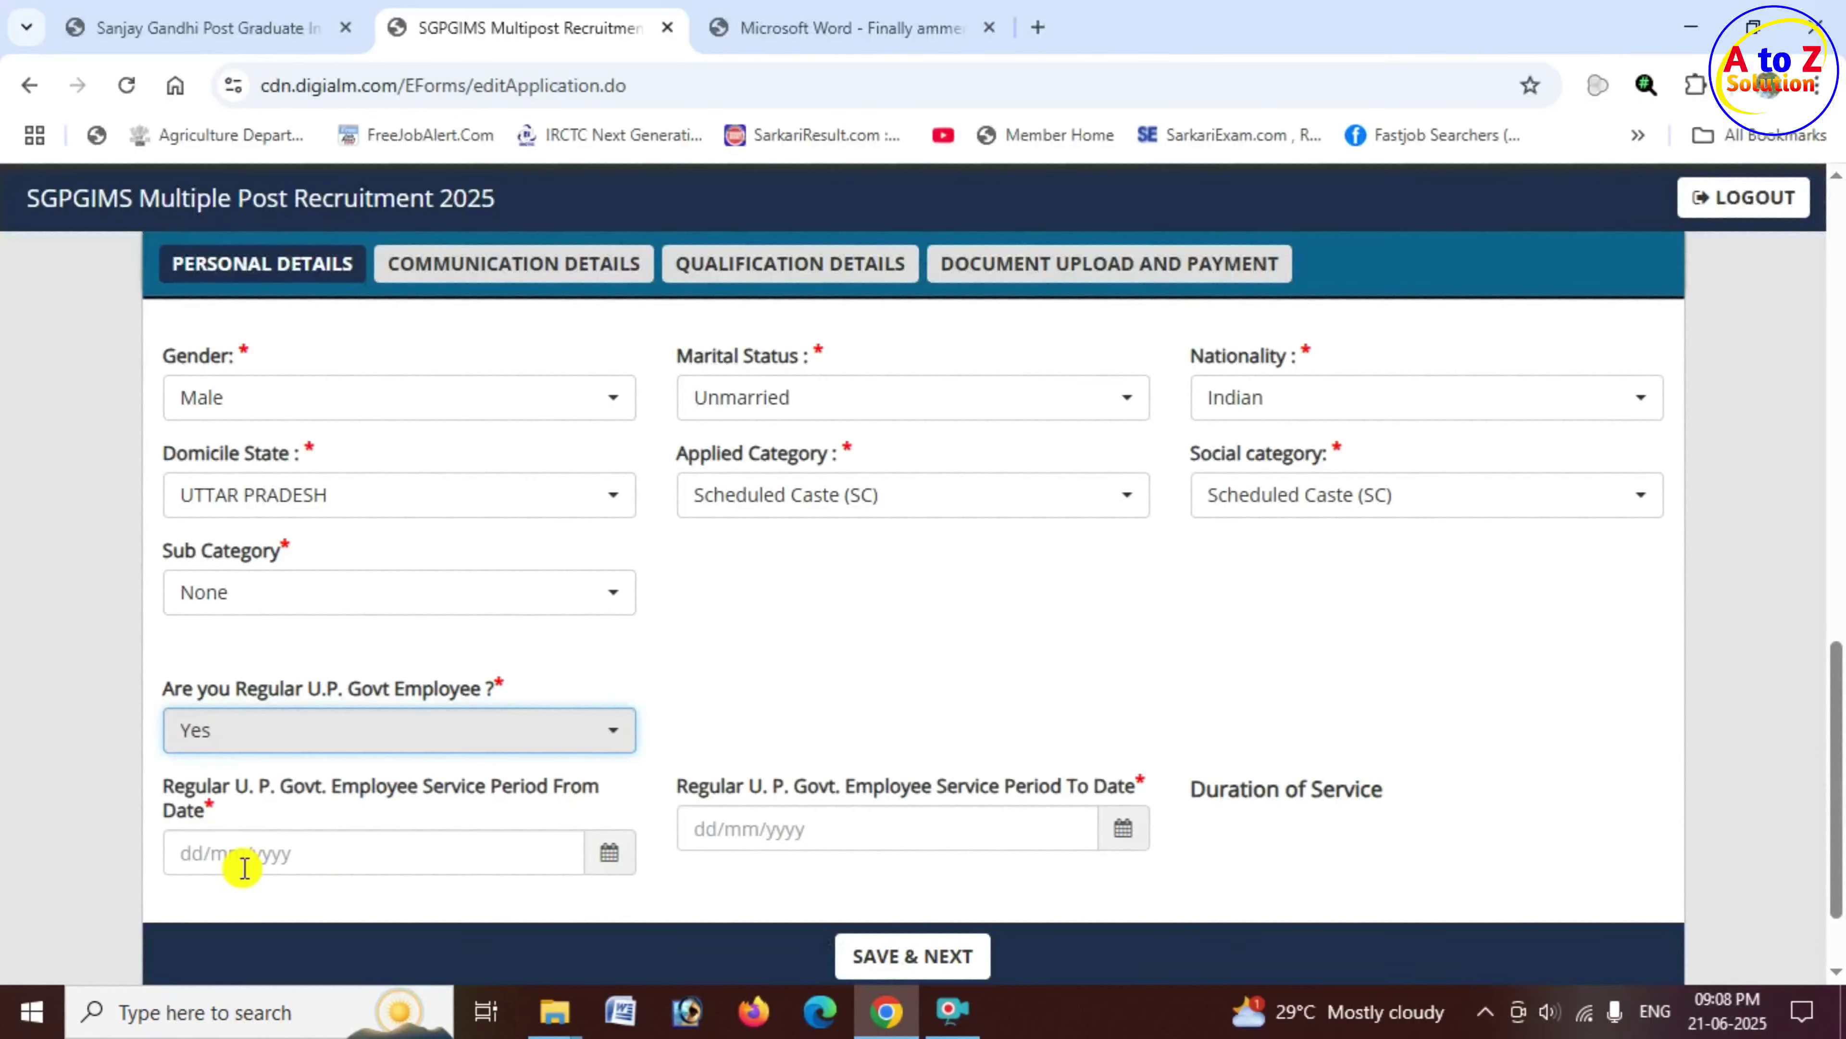
left_click(496, 742)
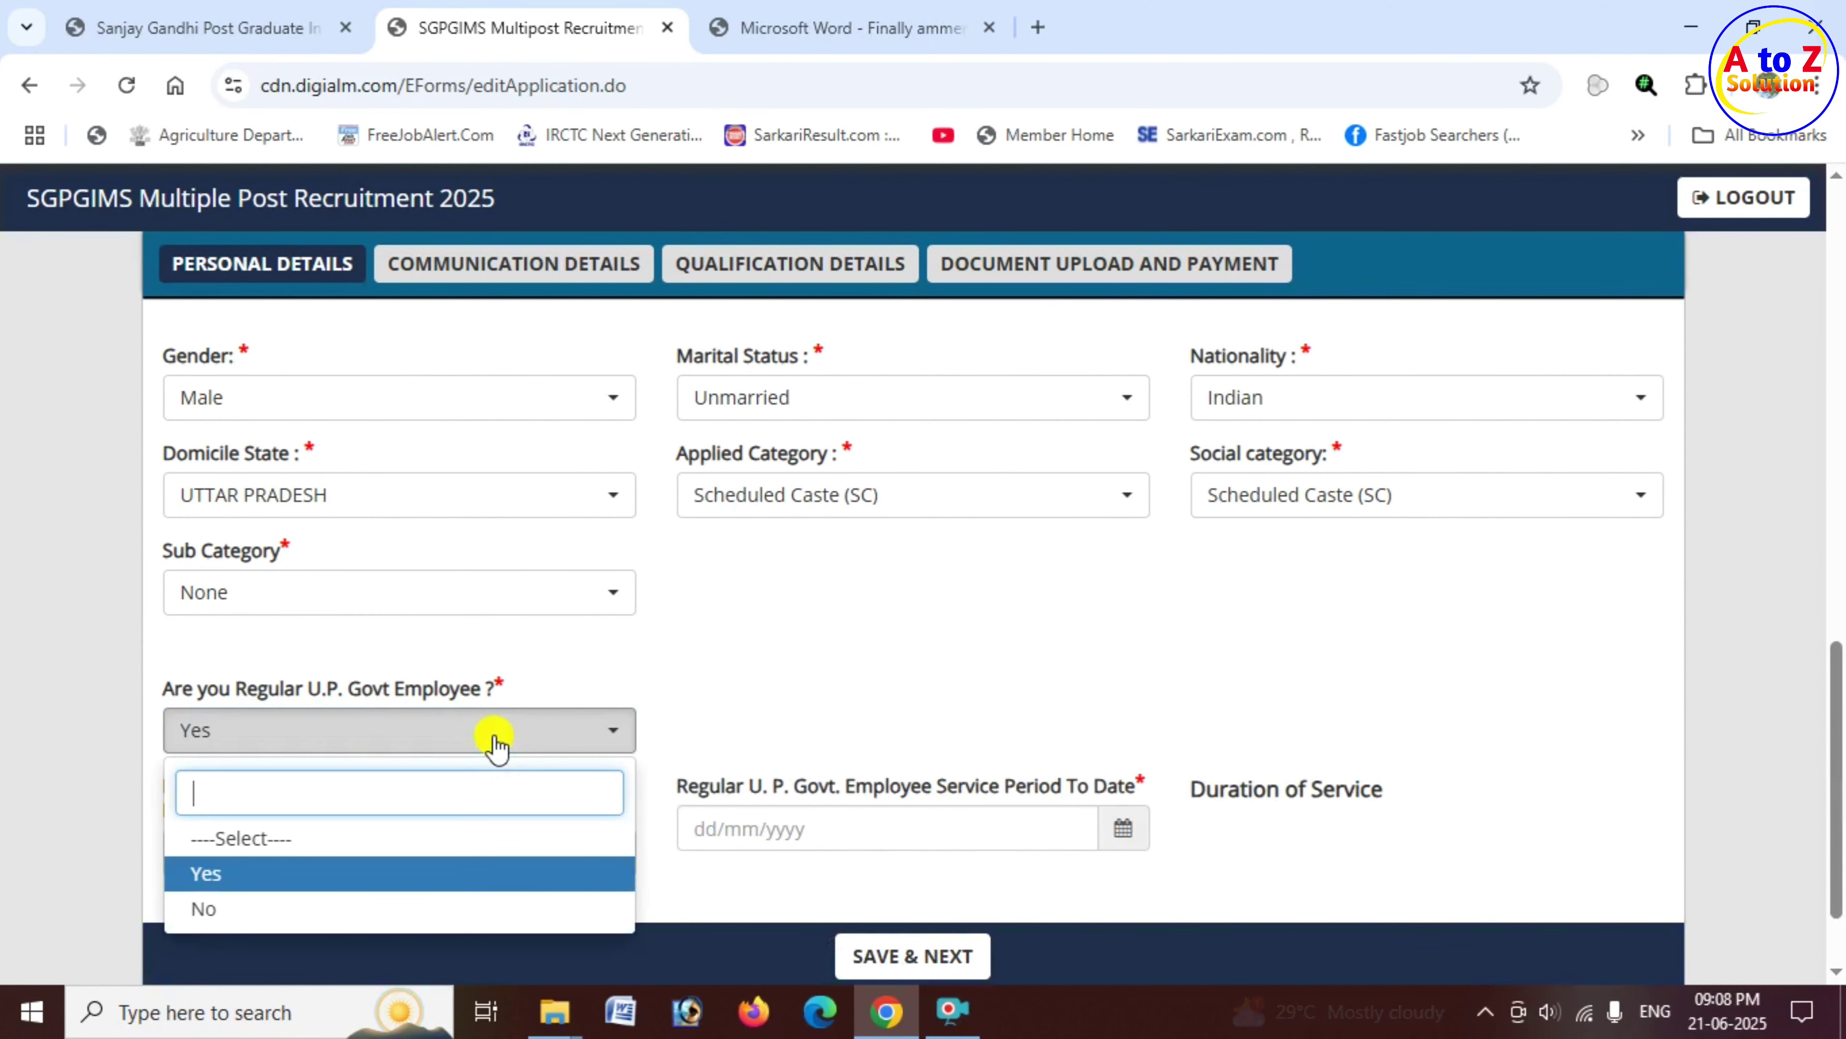
left_click(231, 918)
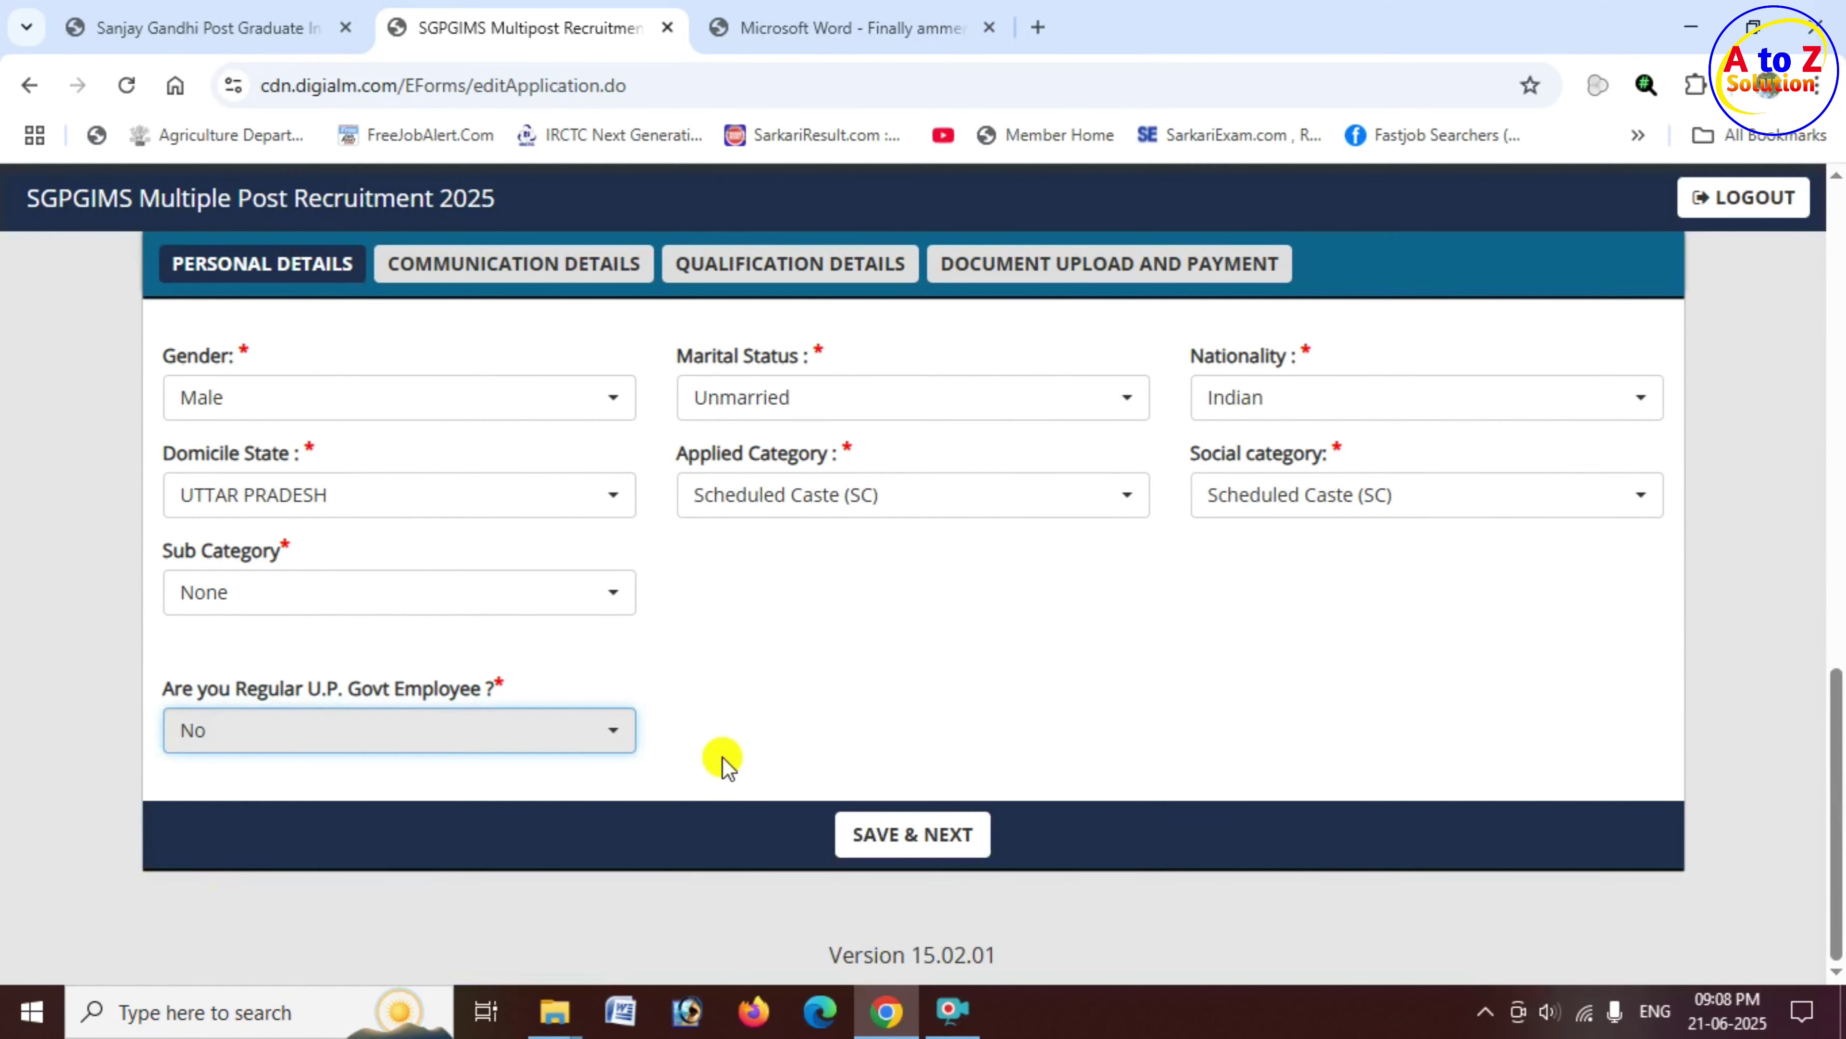
Step: Change the domicile state to OTHERS with Bihar as the other domicile state
left_click(515, 499)
left_click(344, 671)
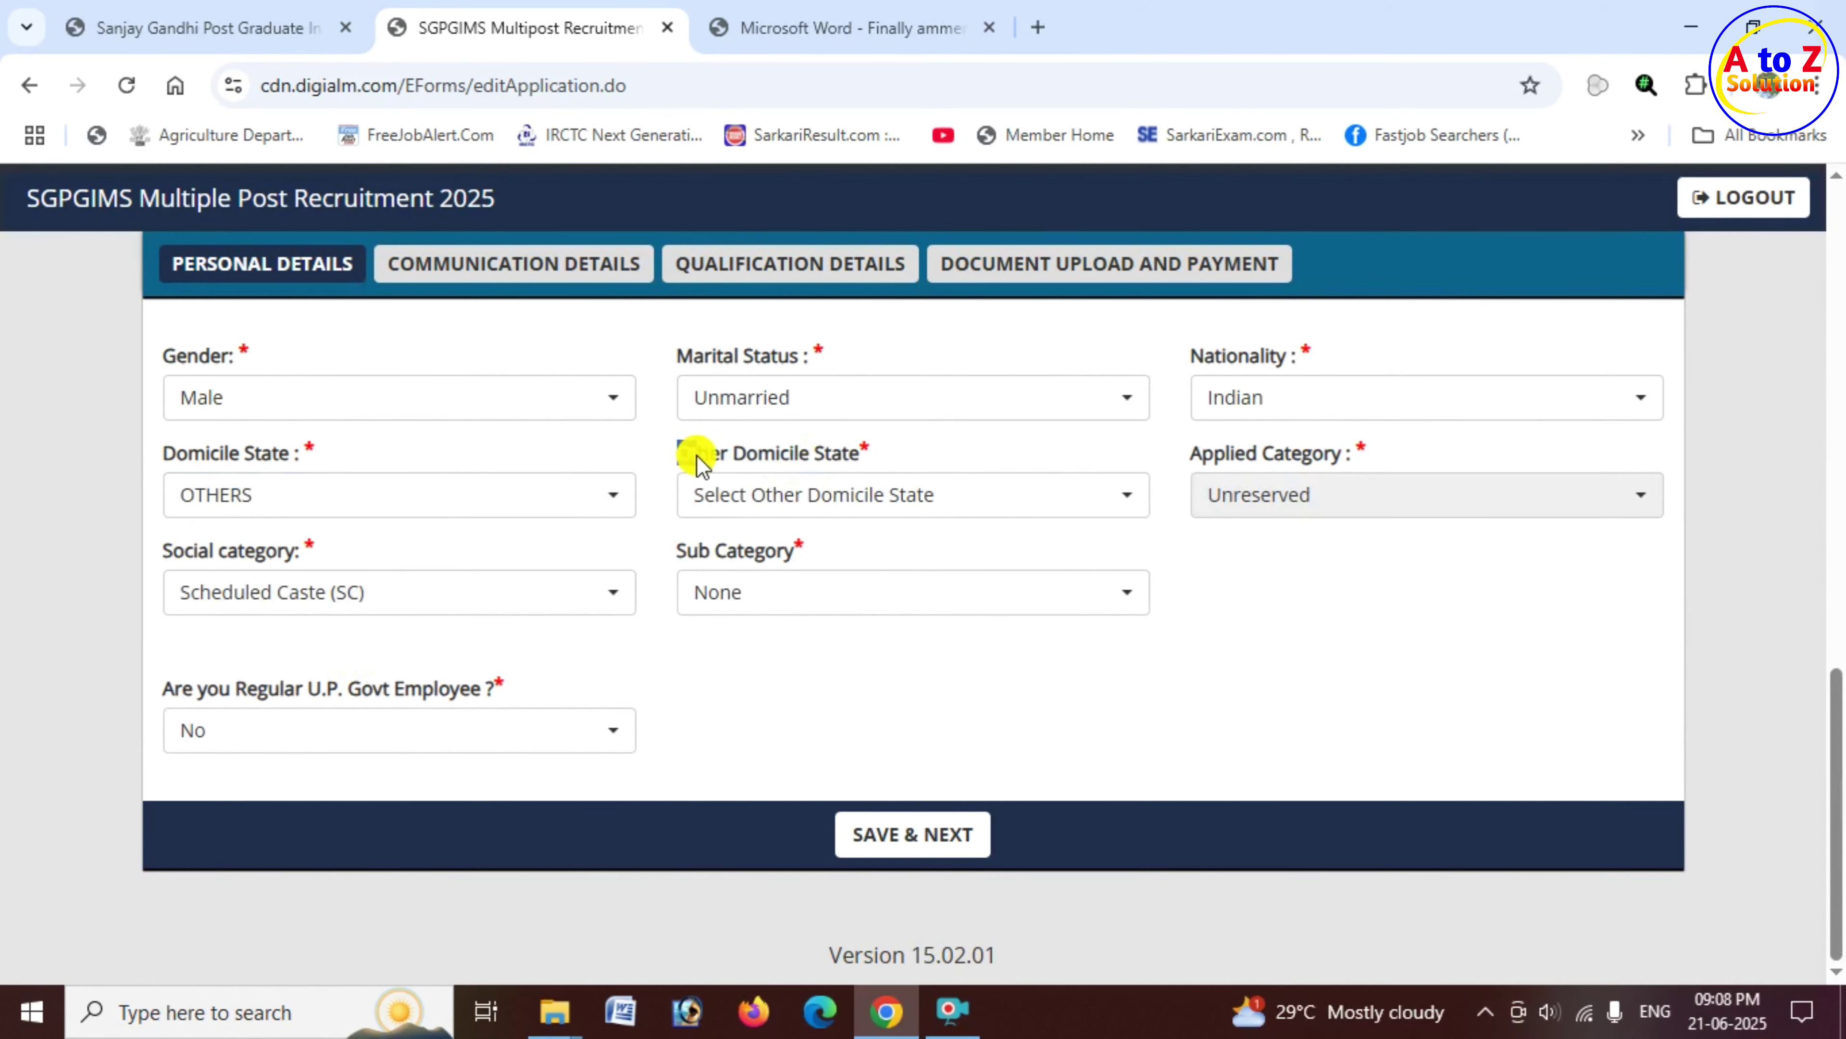
left_click_drag(698, 458, 855, 465)
left_click(910, 500)
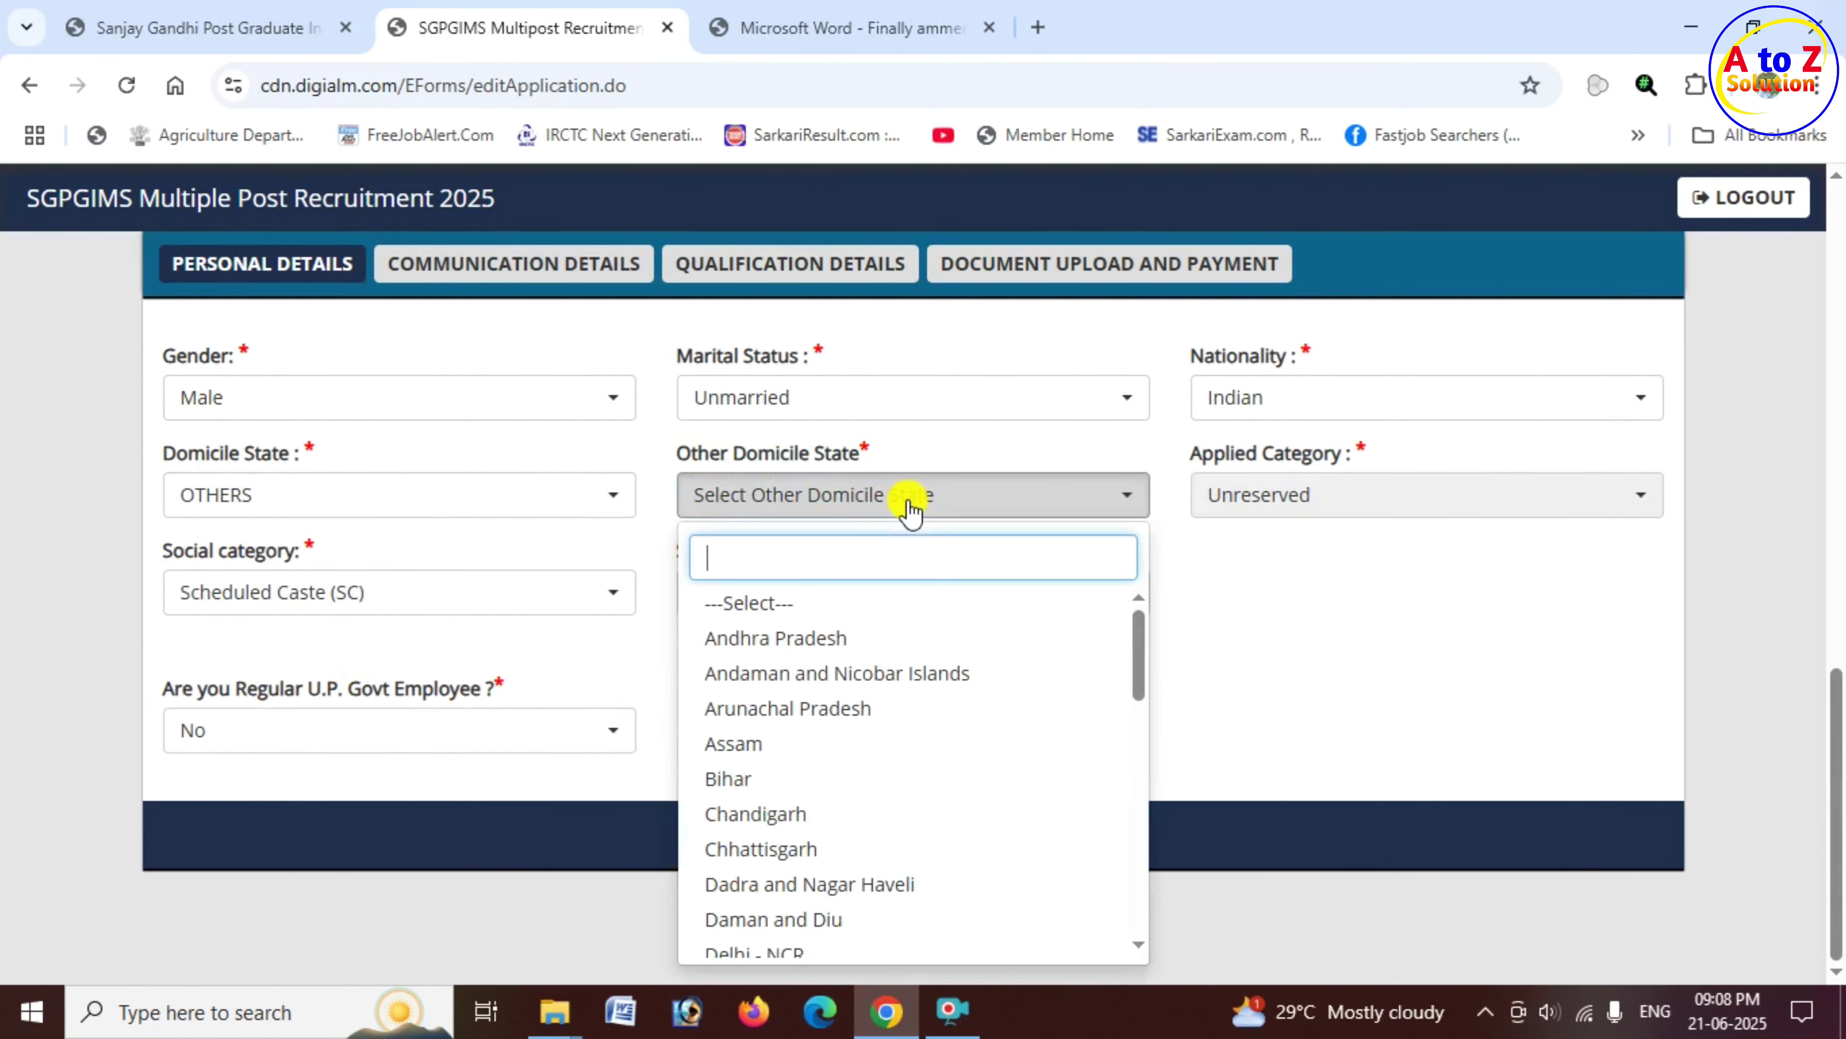
left_click(822, 793)
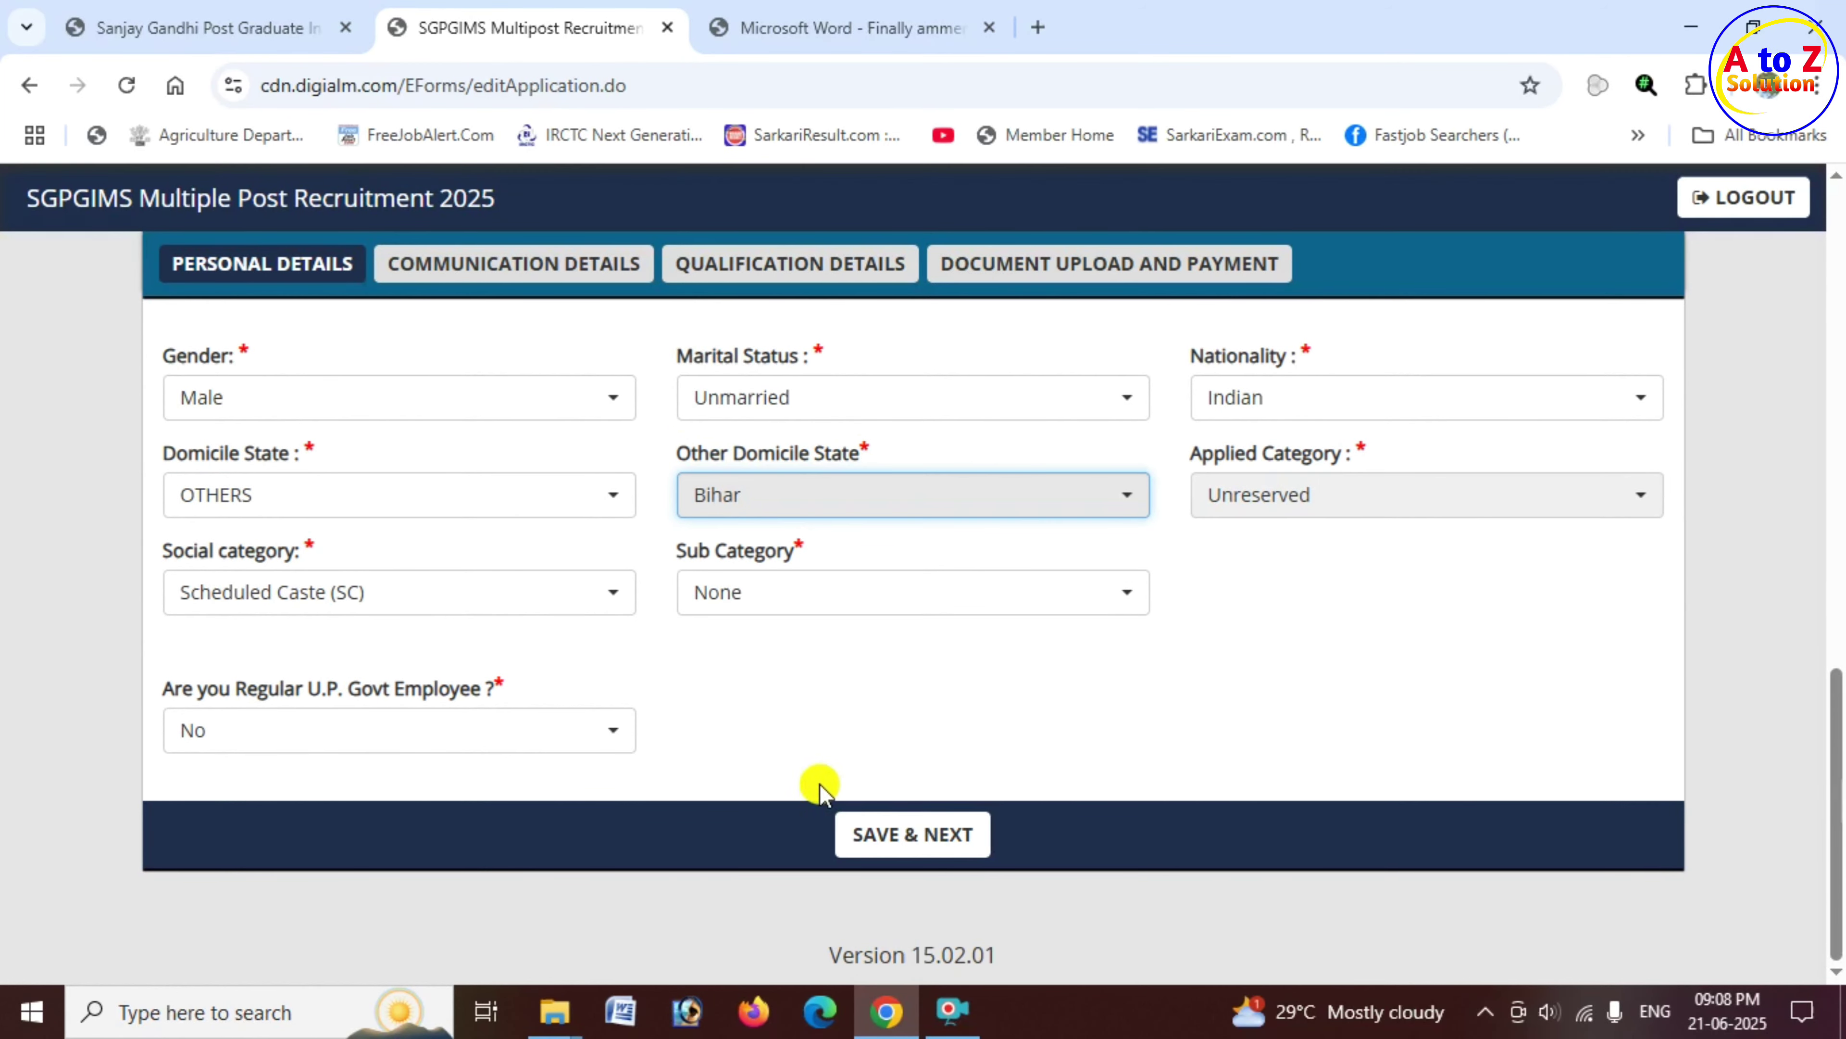
Step: Change social category to Unreserved, keeping Sub Category None and govt employee No
left_click_drag(1213, 458, 1352, 460)
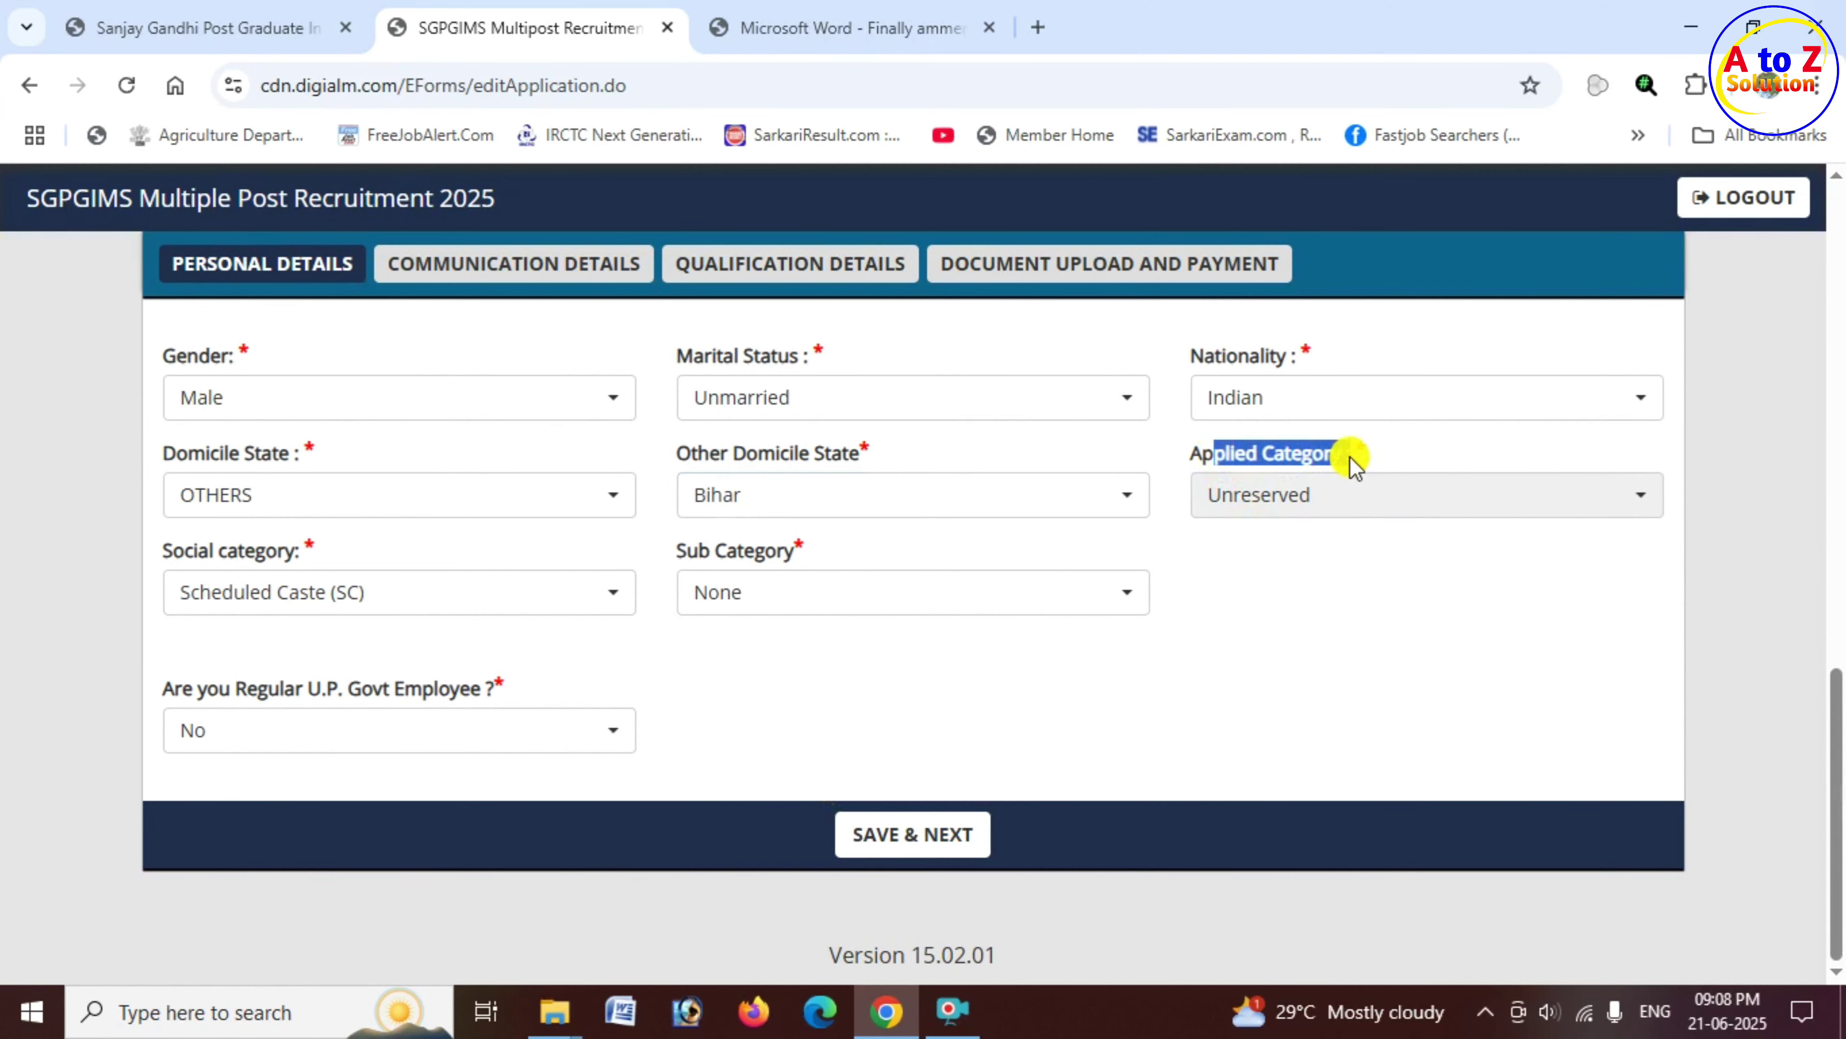
left_click(407, 615)
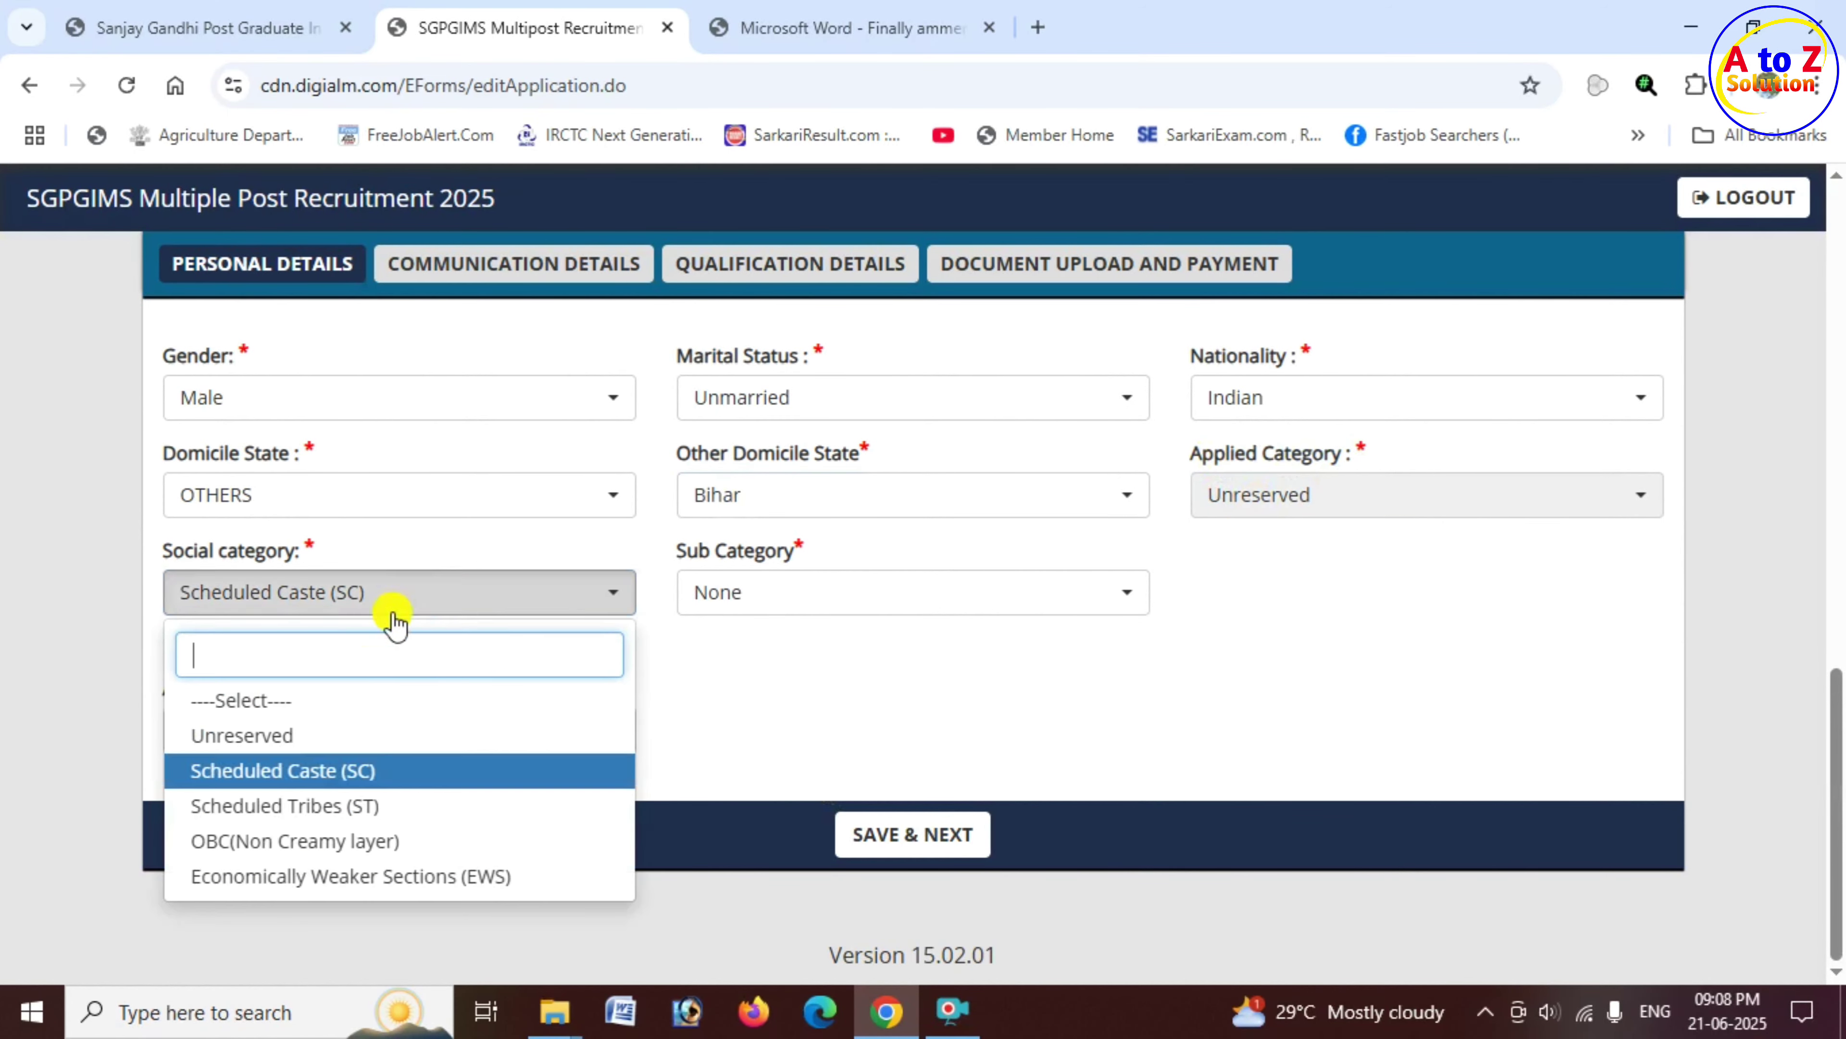
left_click(302, 739)
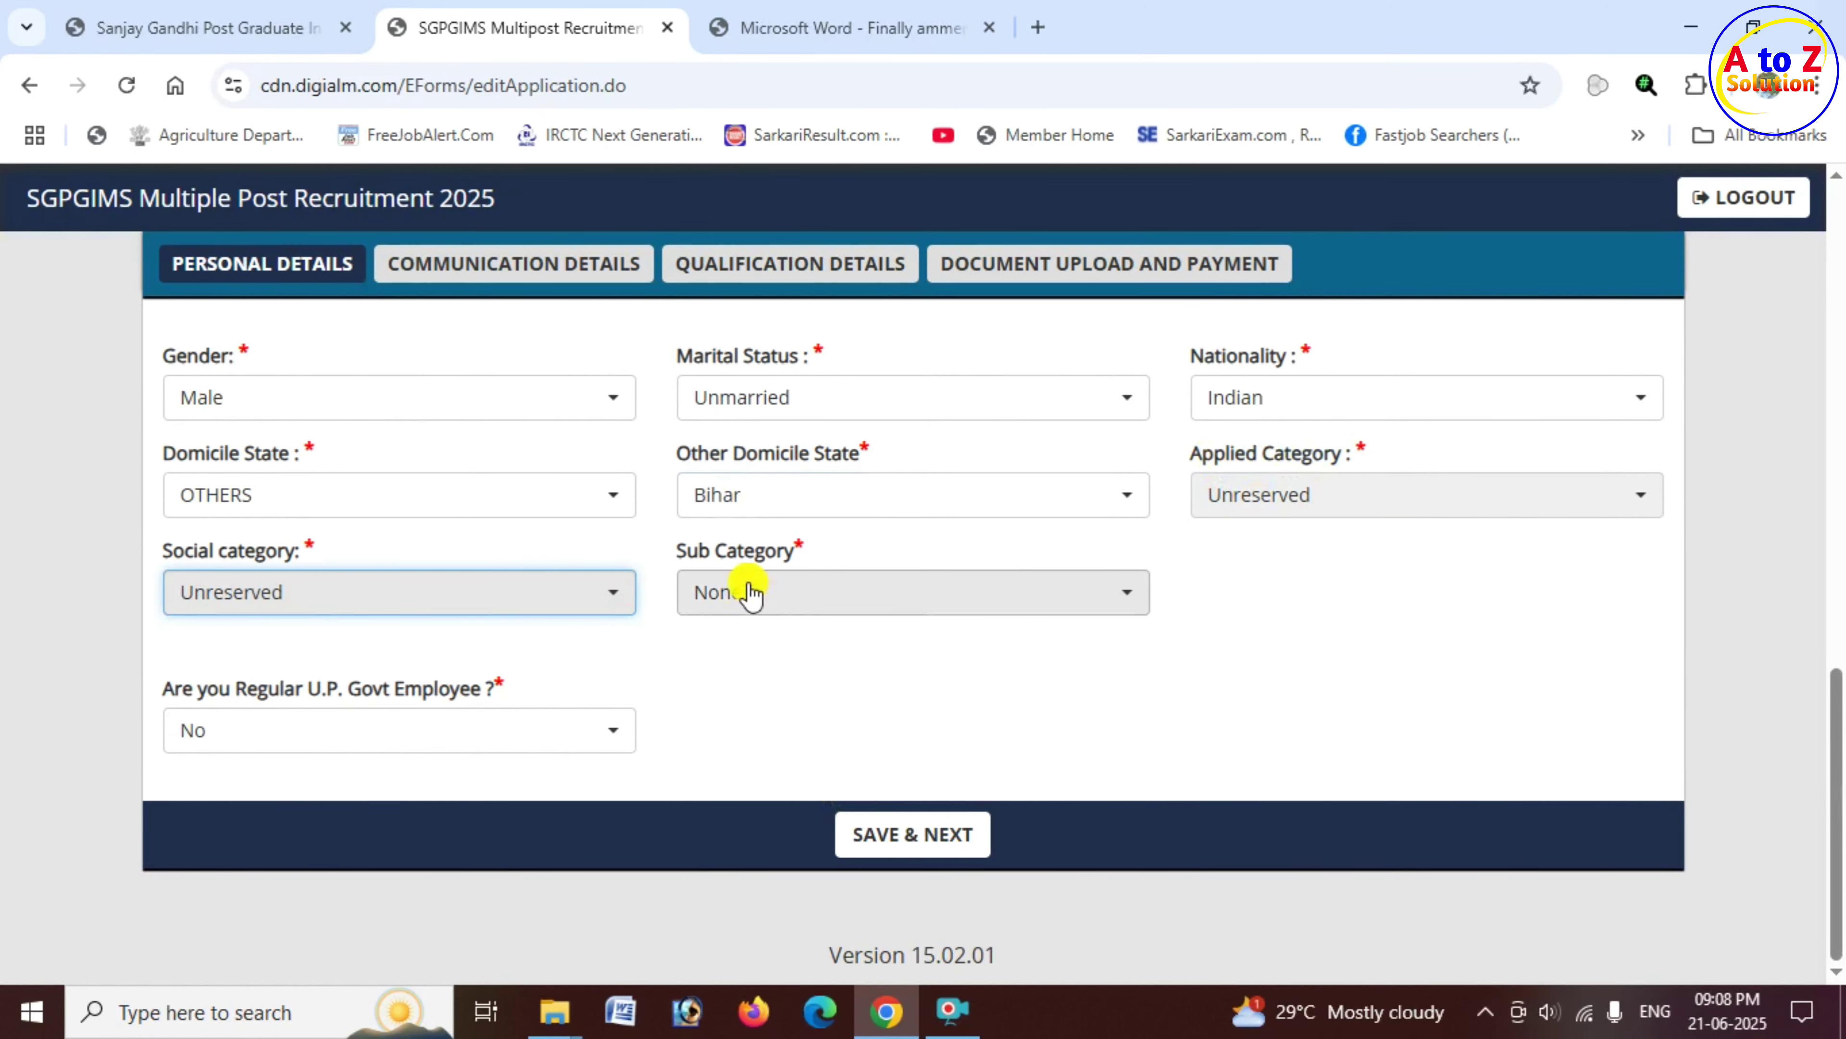
left_click_drag(687, 560, 785, 551)
left_click(803, 606)
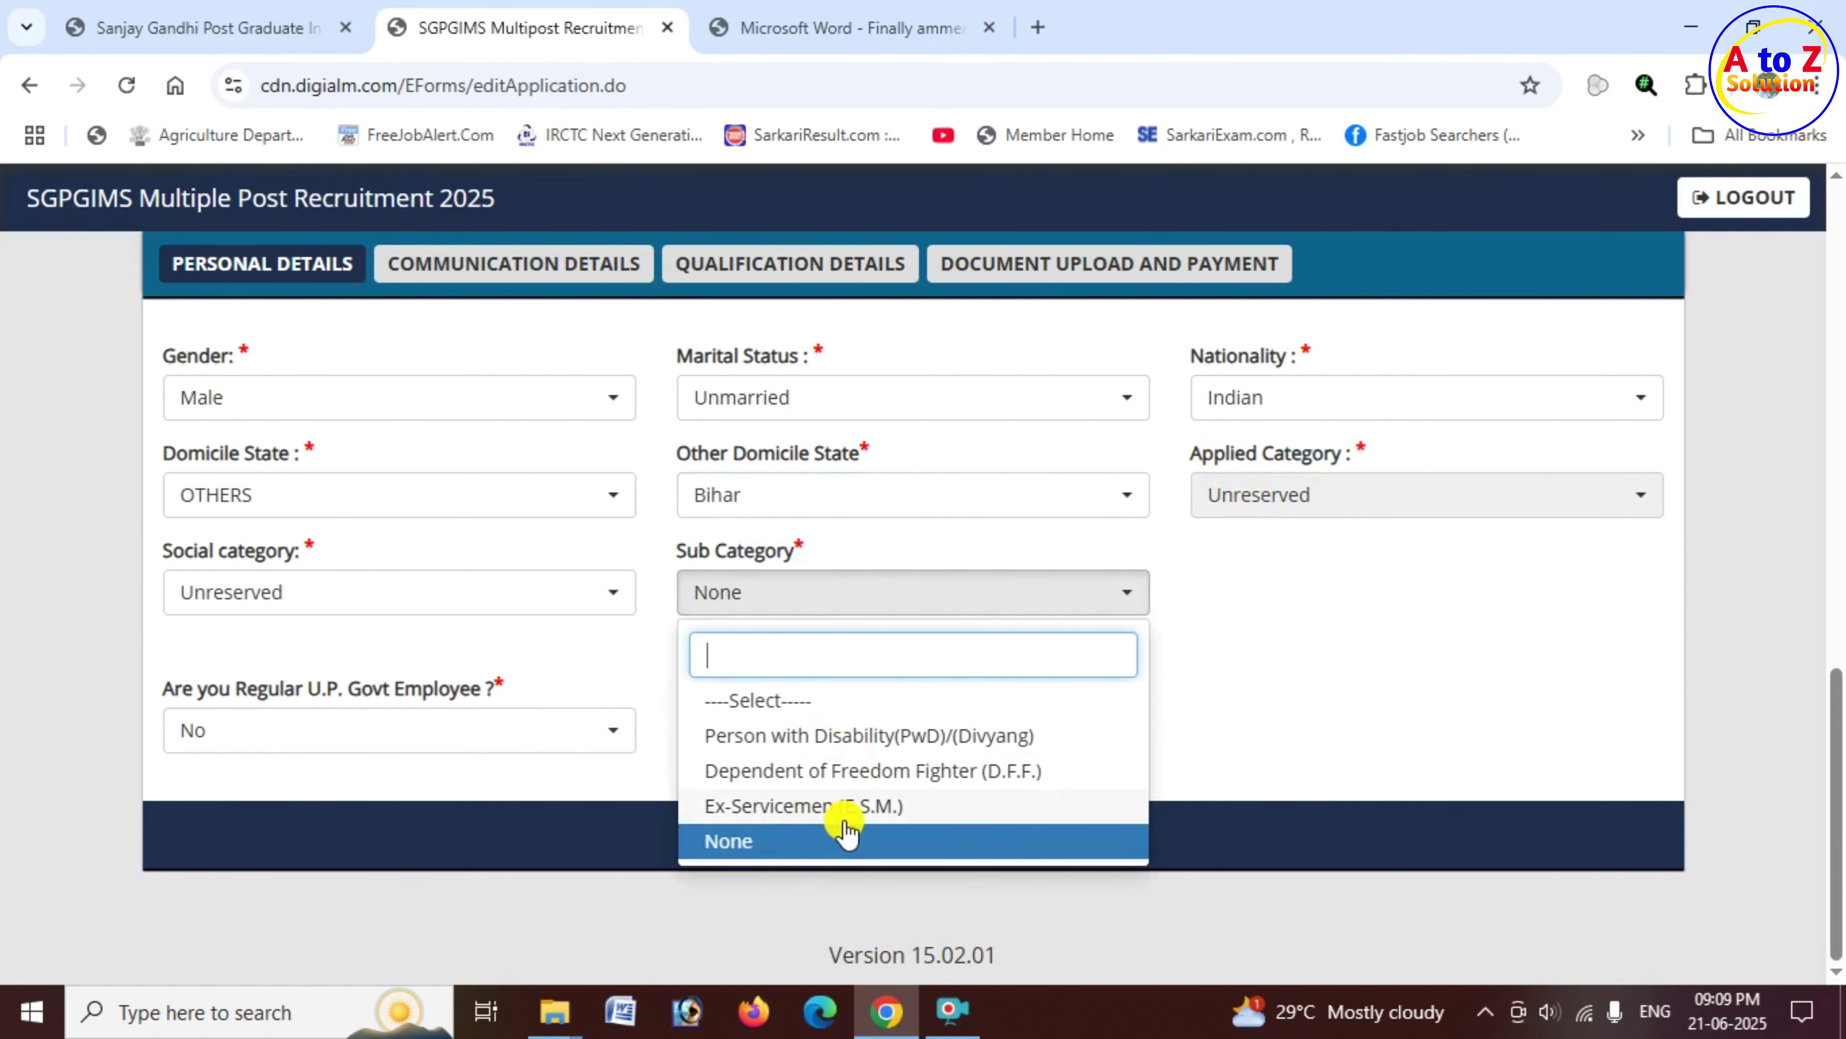
left_click(756, 843)
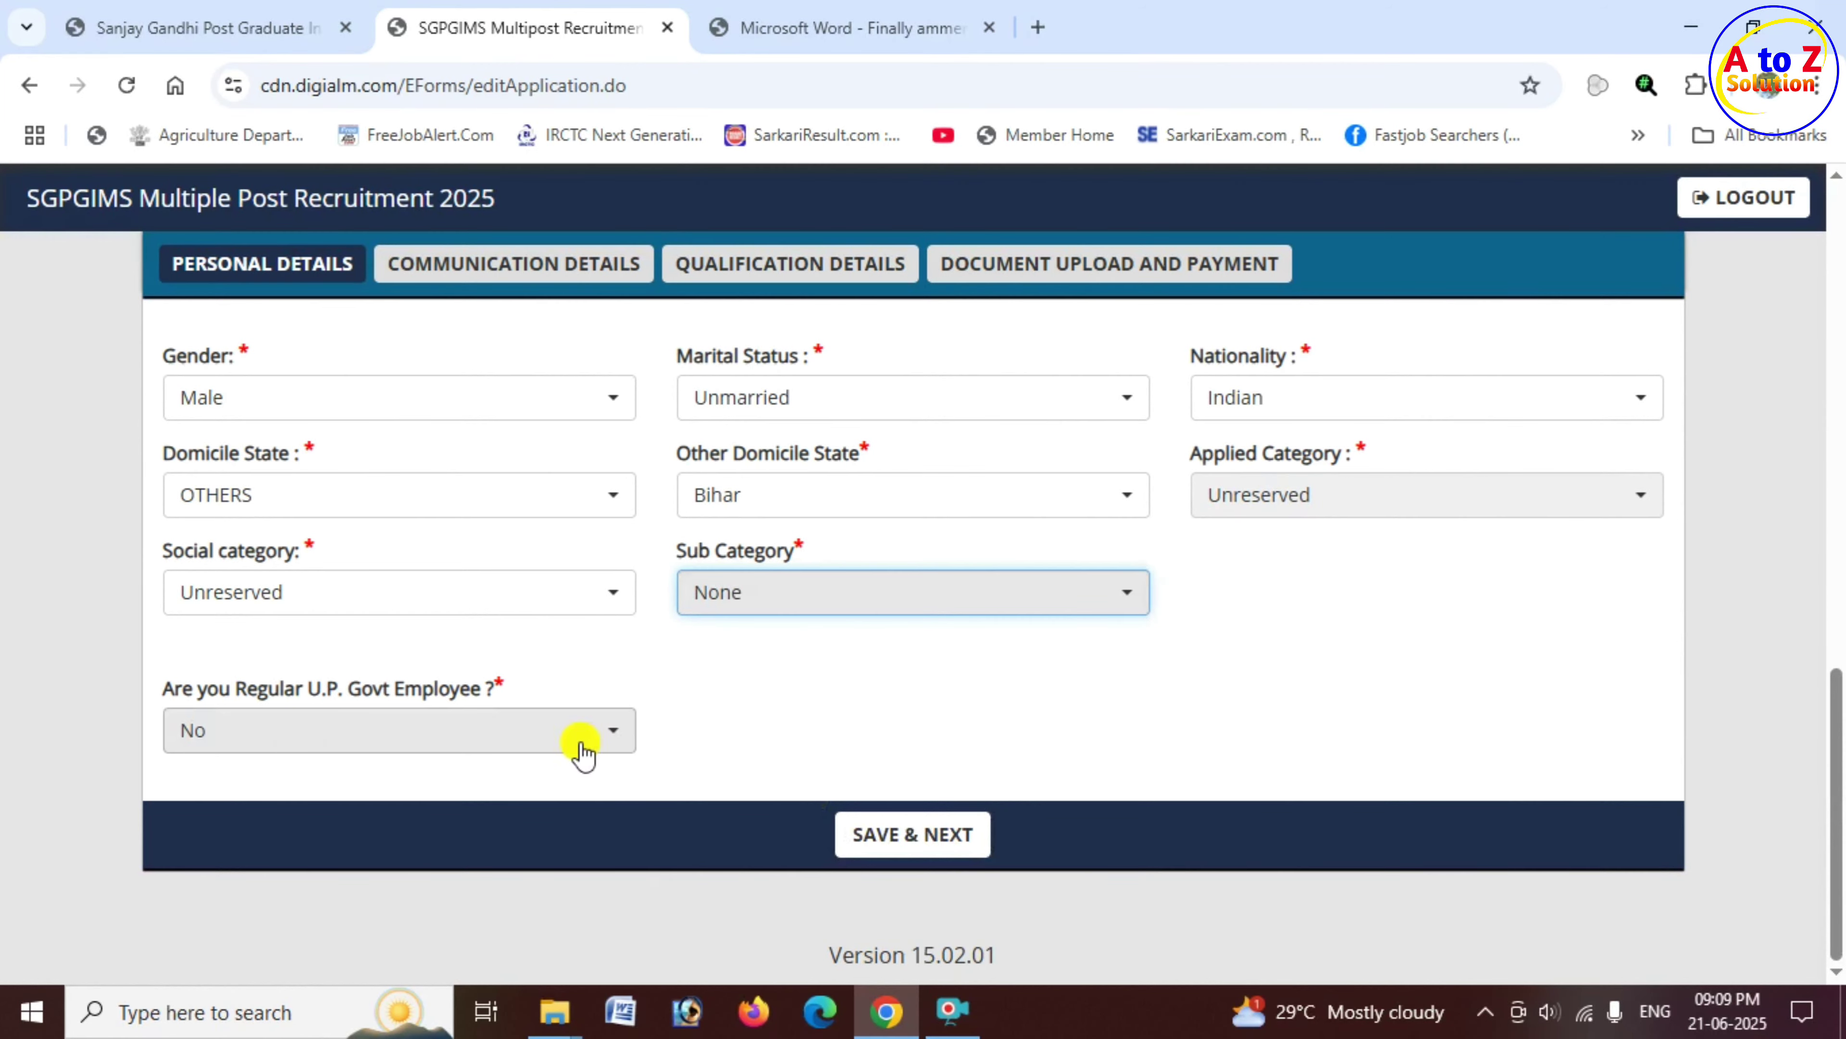
left_click_drag(165, 691, 455, 762)
left_click(465, 749)
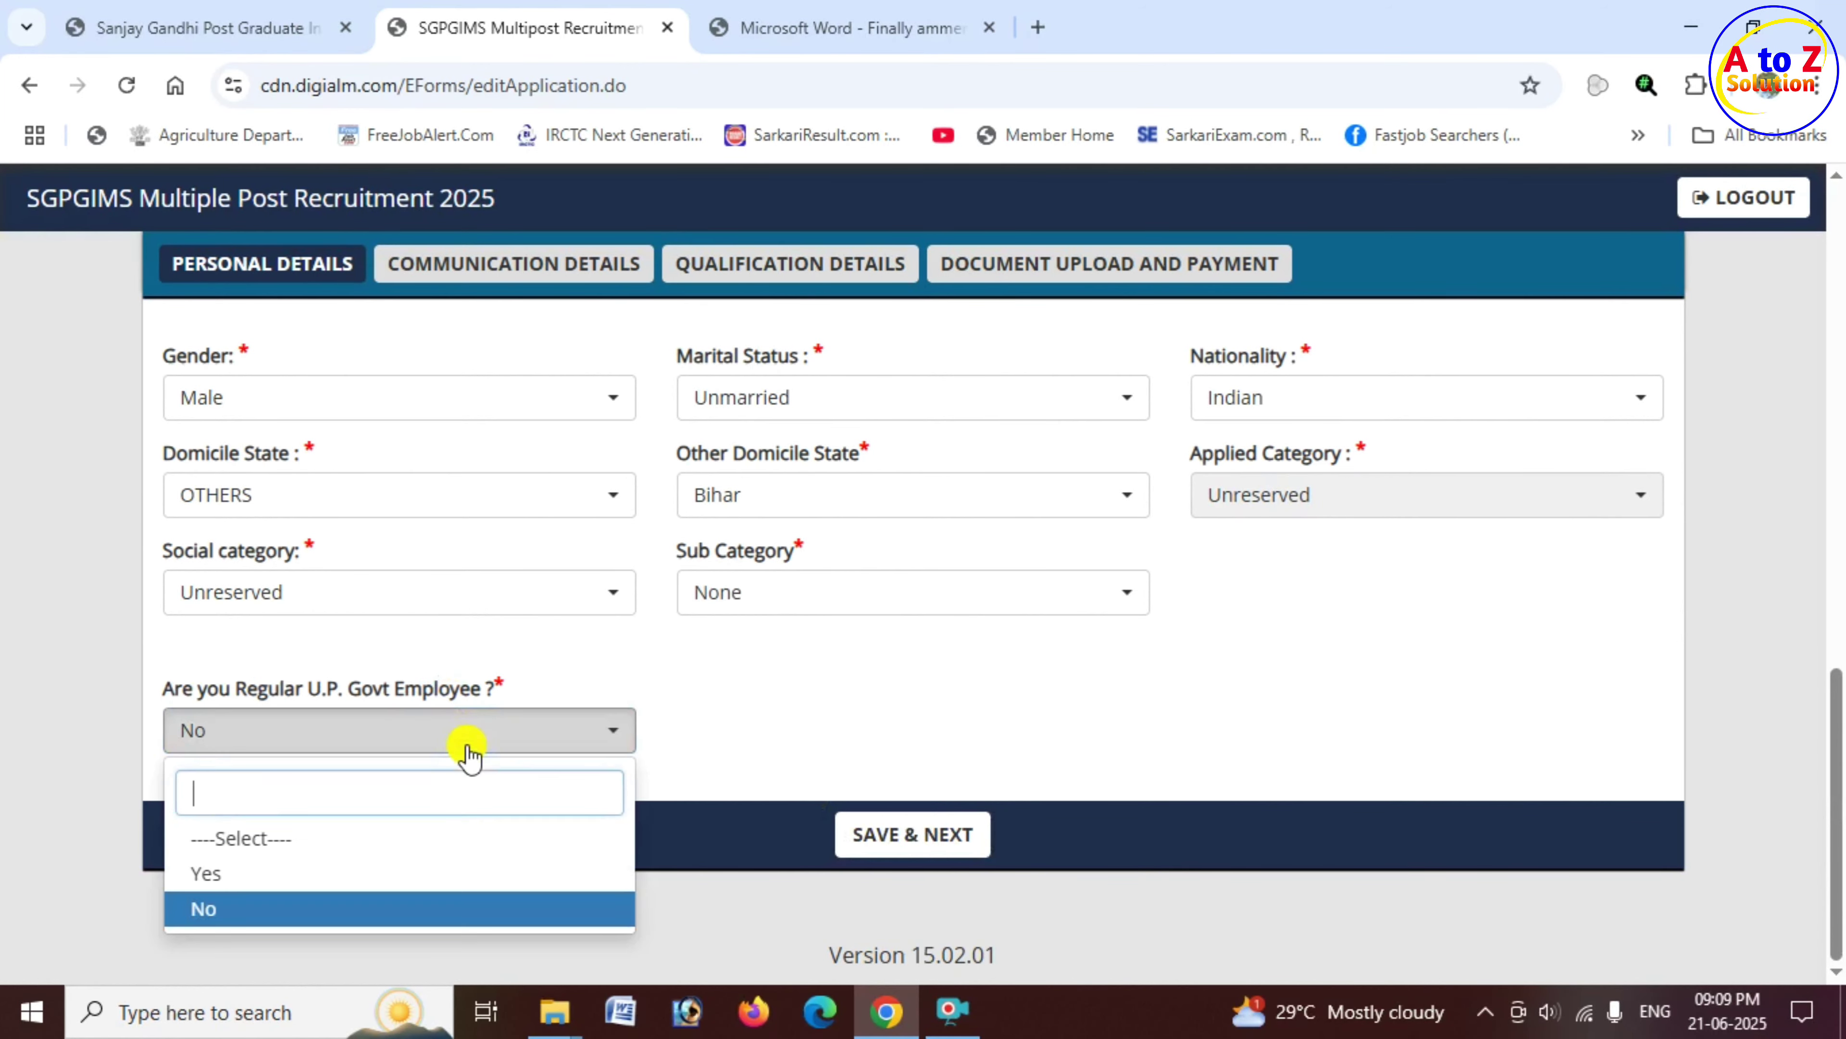
left_click(281, 916)
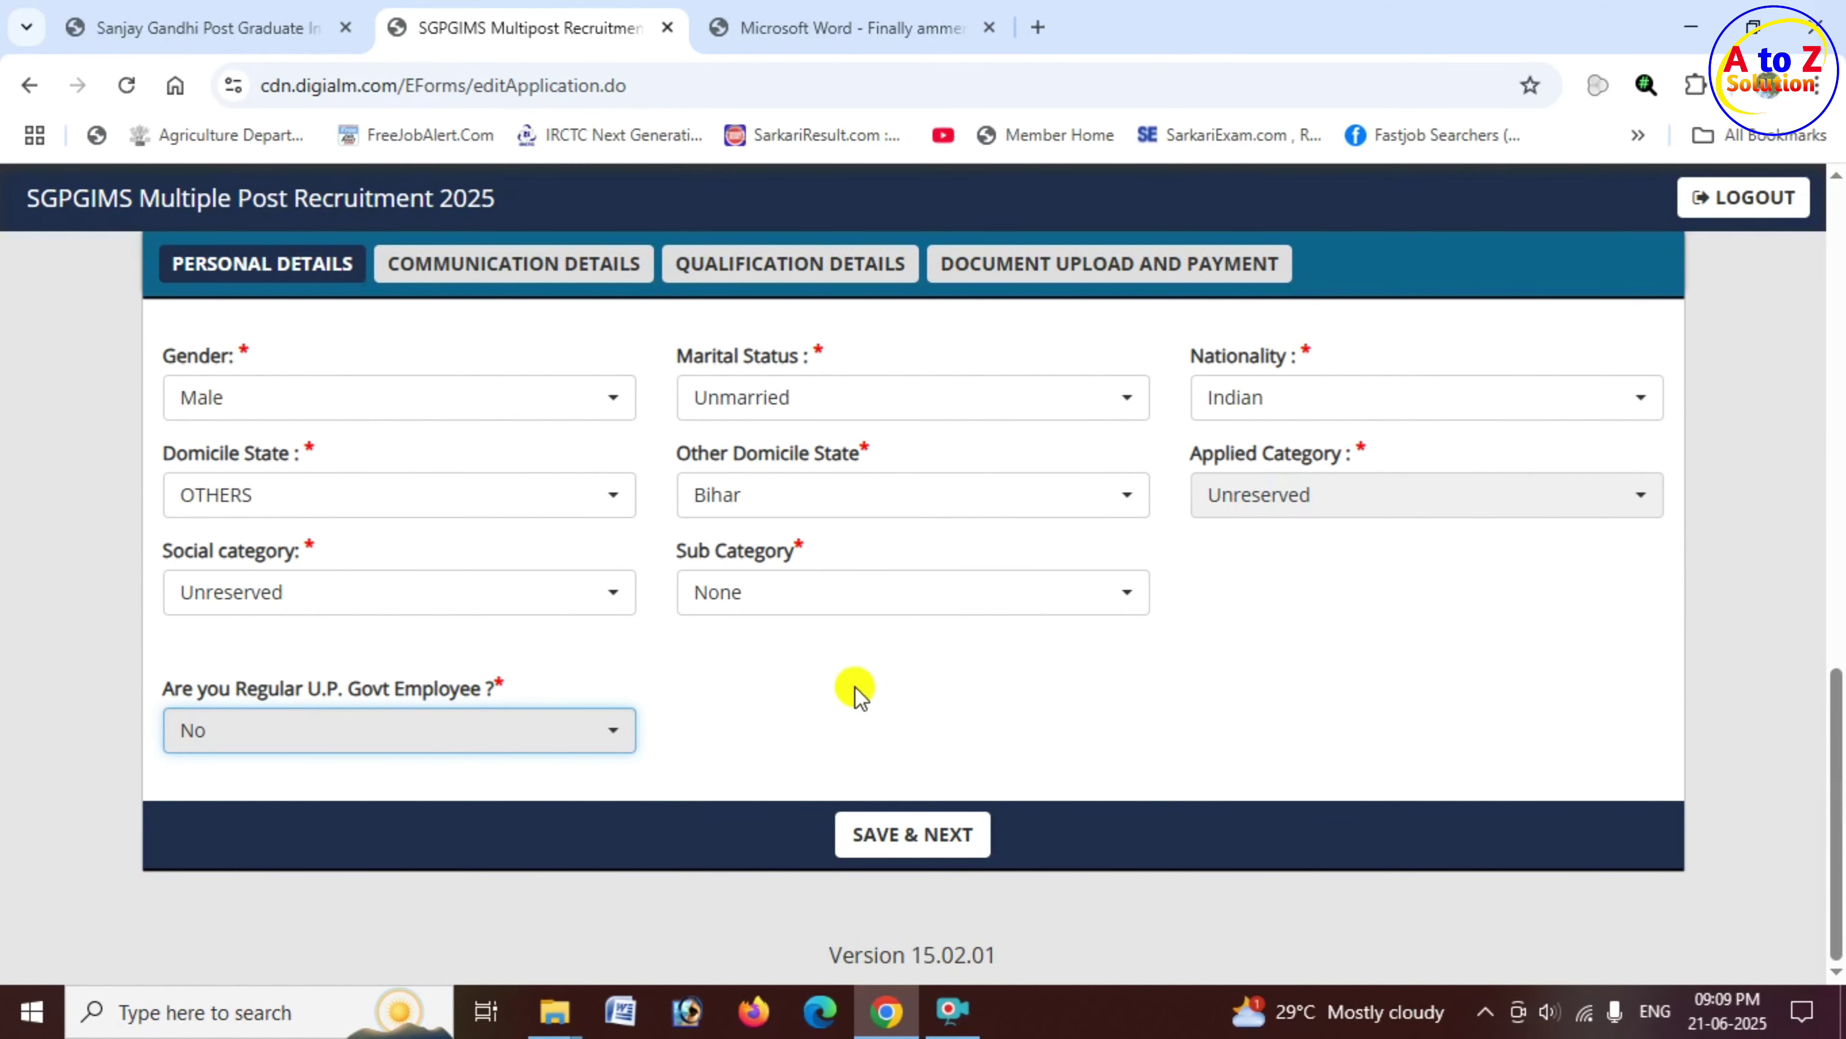
Step: Save the personal details with SAVE & NEXT and dismiss the Data Saved message
left_click(912, 833)
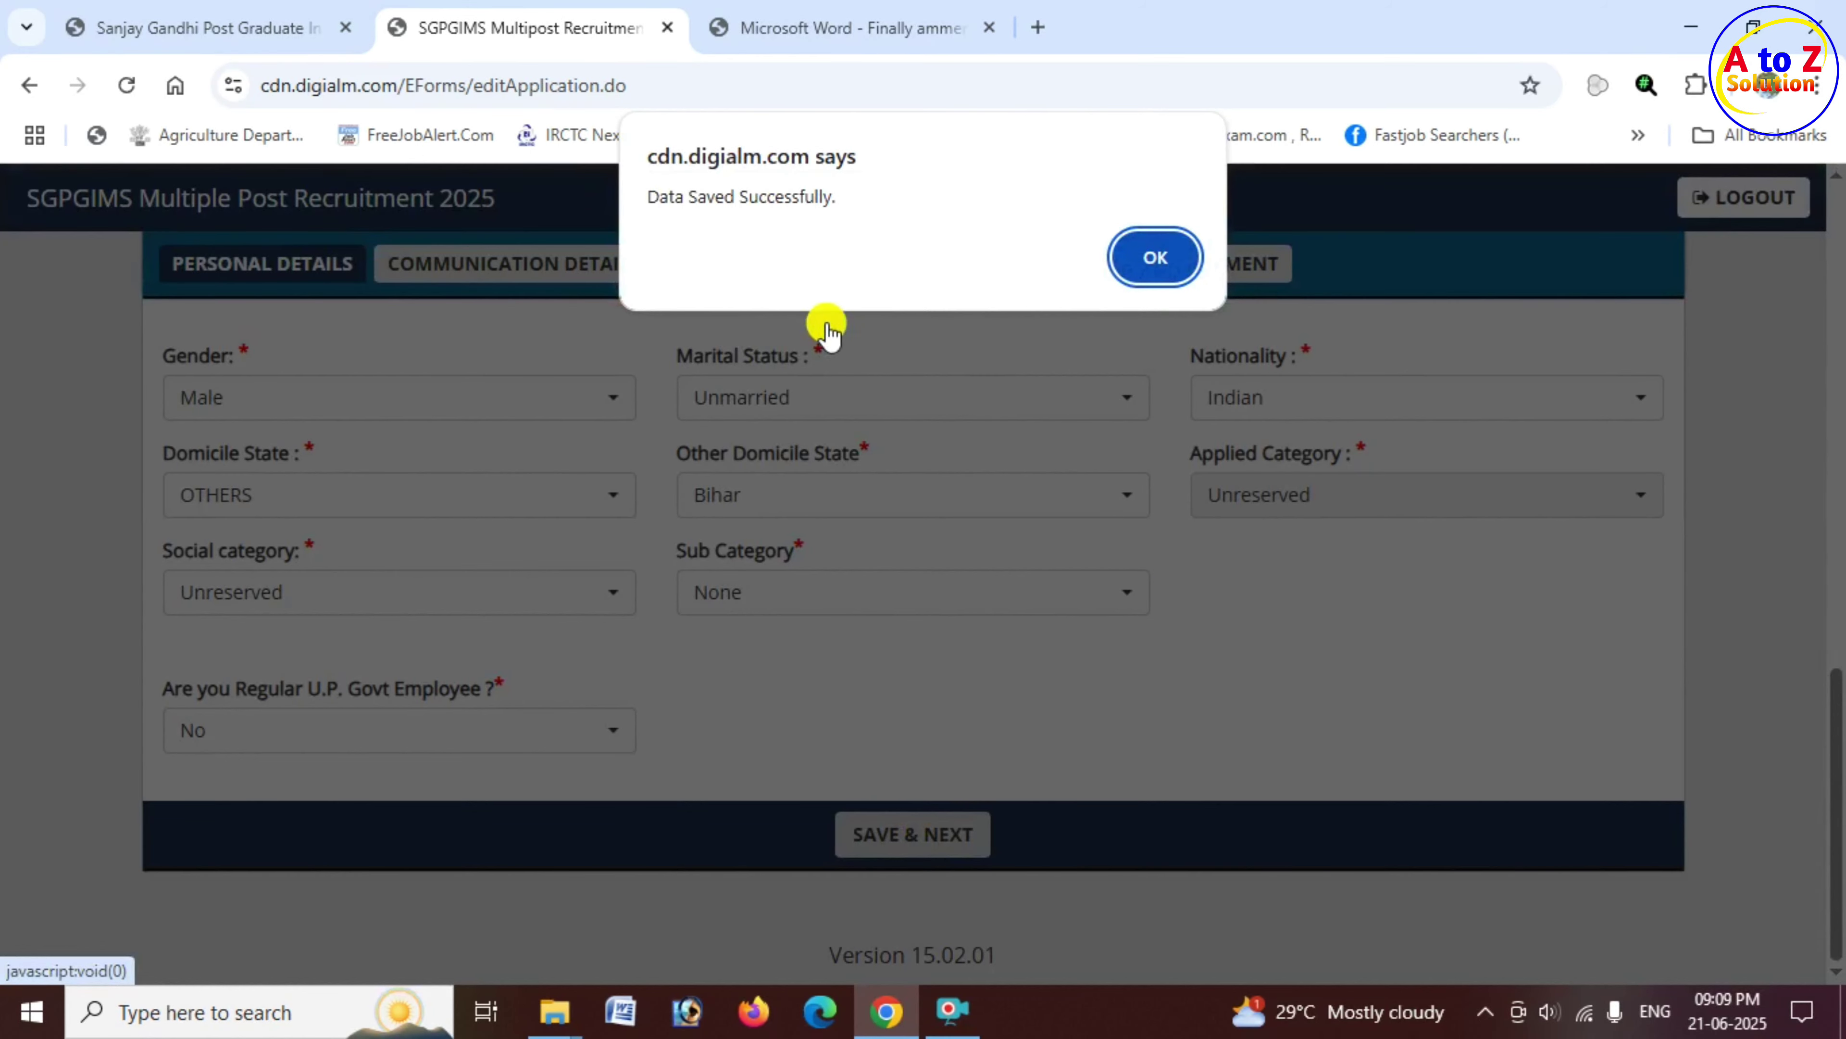
left_click_drag(653, 202, 831, 215)
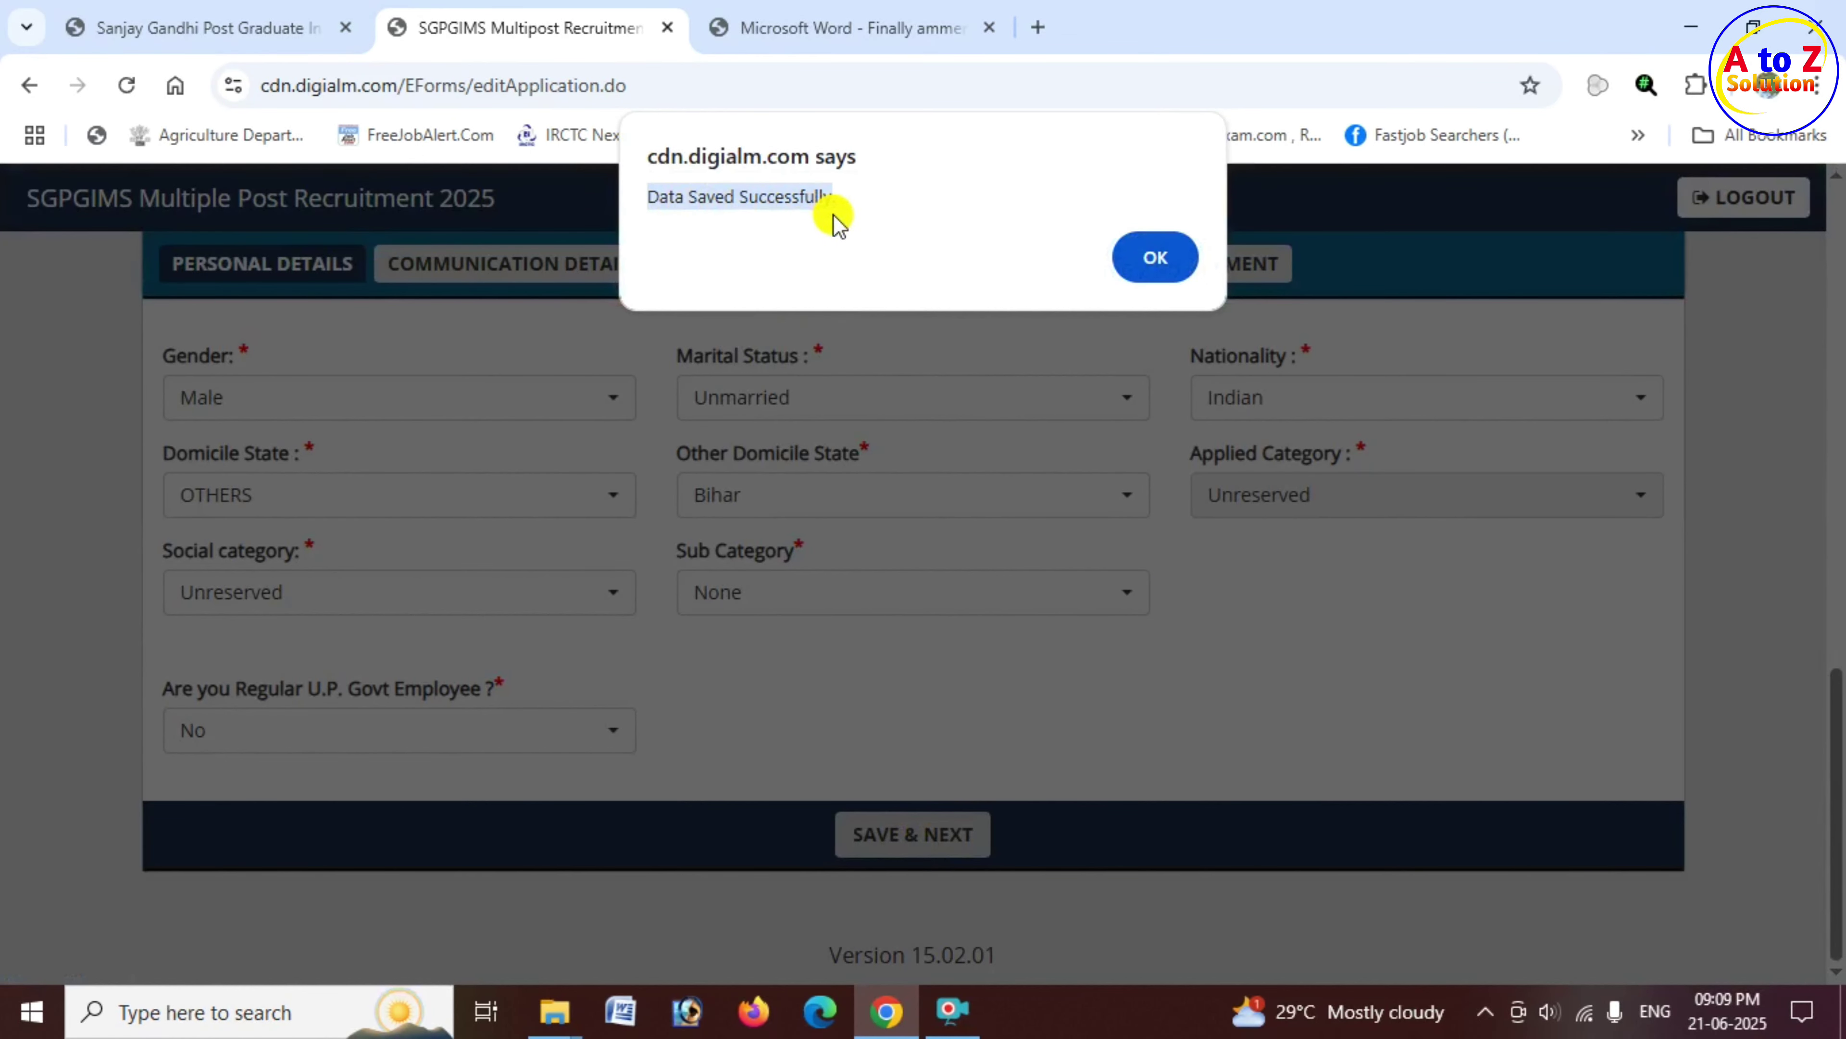
left_click(1160, 261)
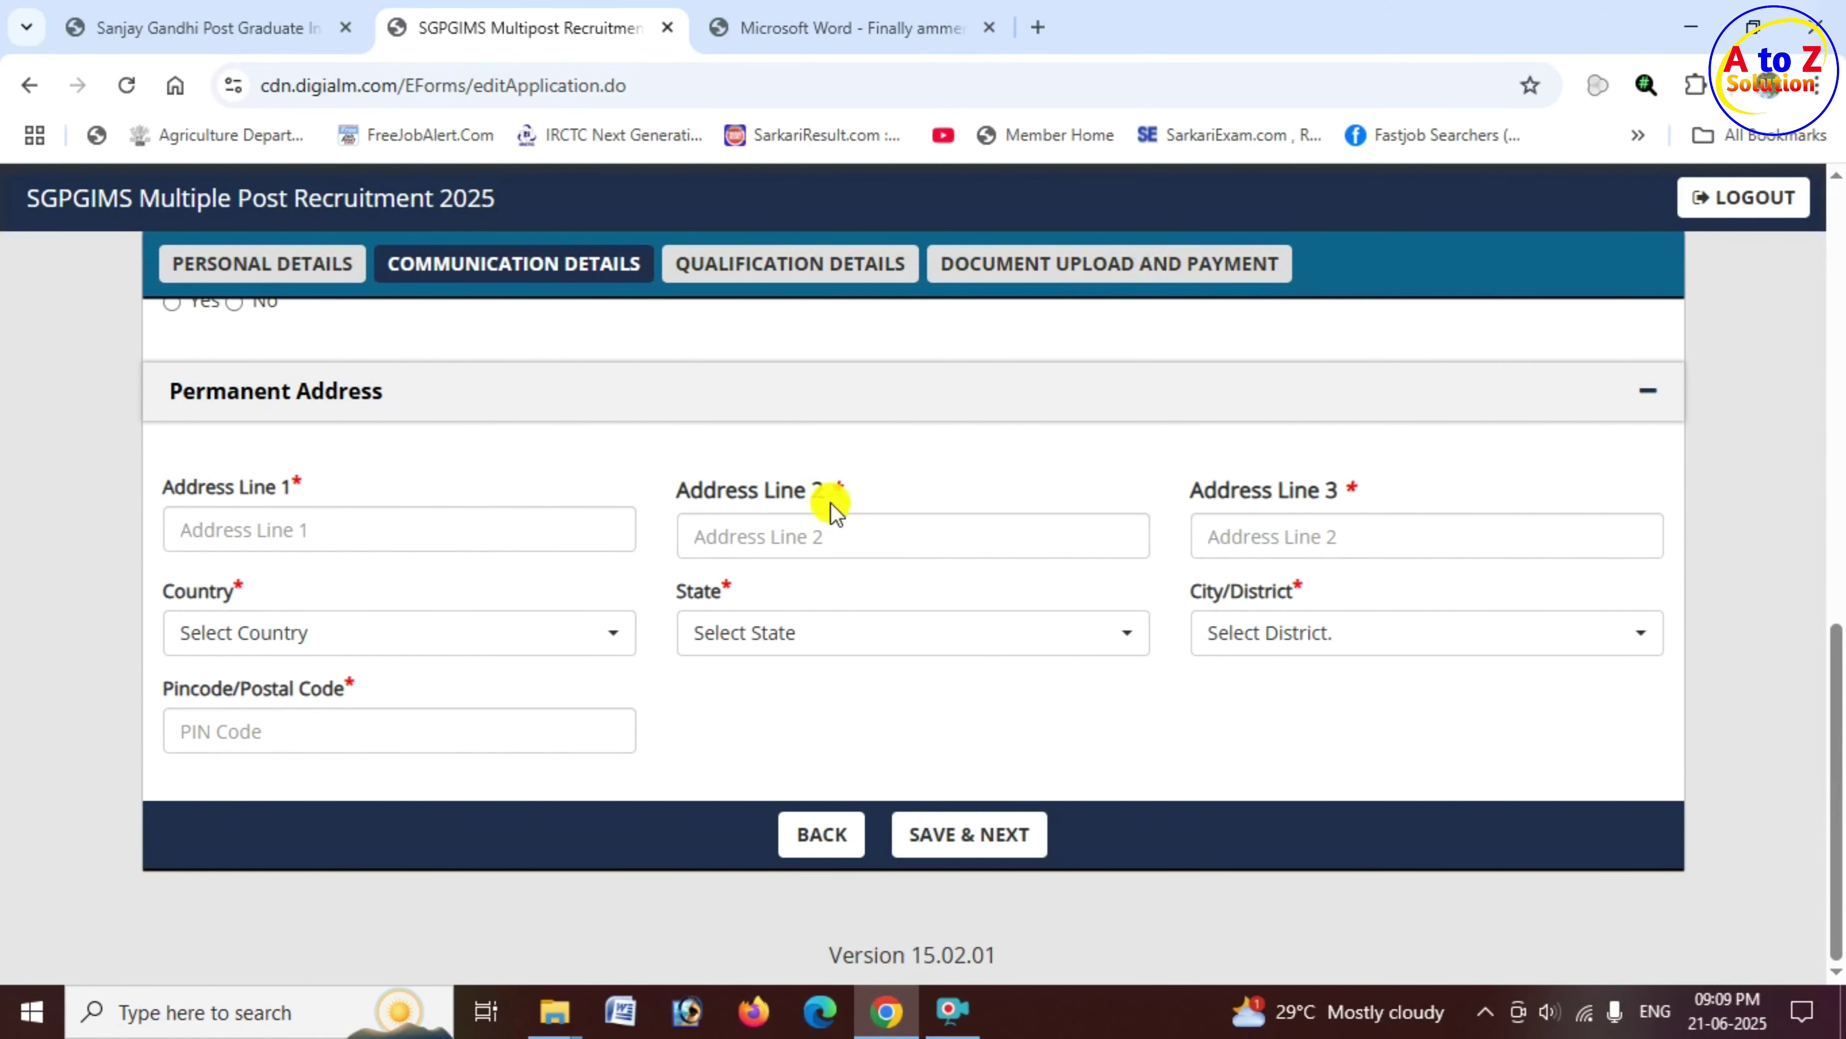
Step: Fill in the three correspondence address lines
scroll(651, 433, "up", 2)
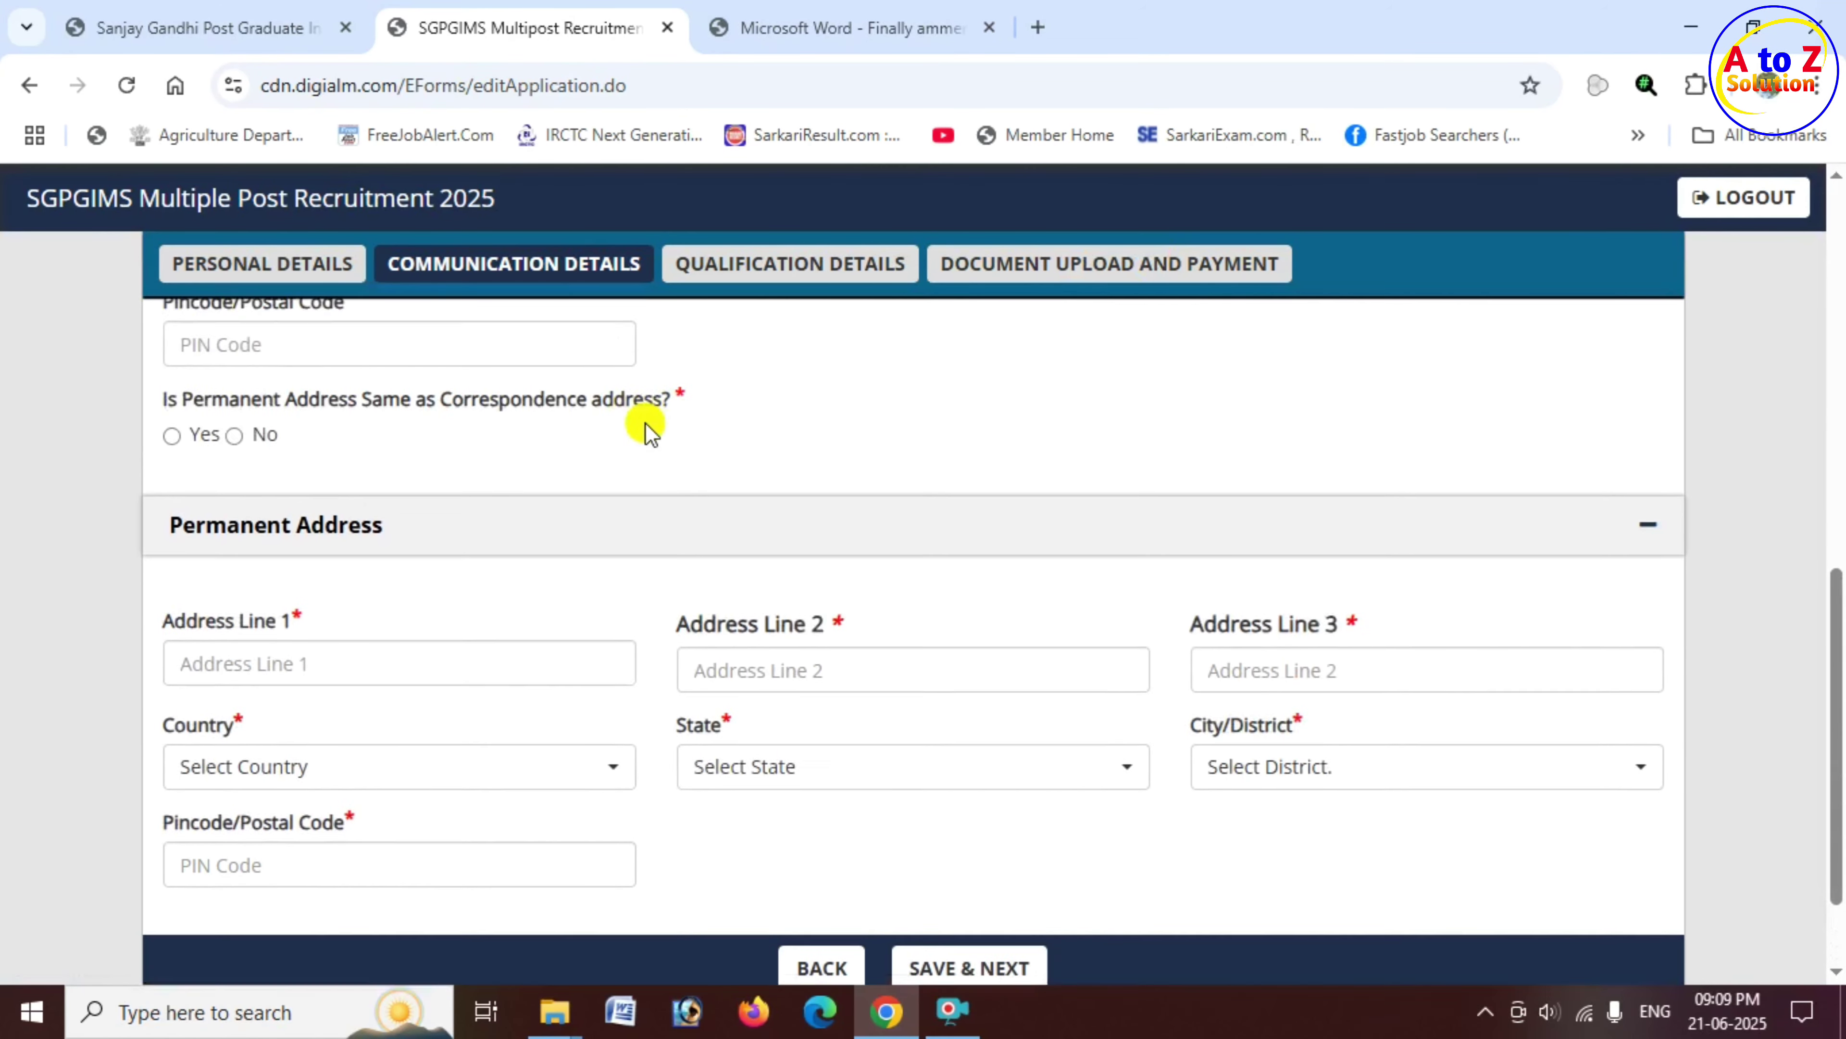
scroll(649, 429, "up", 5)
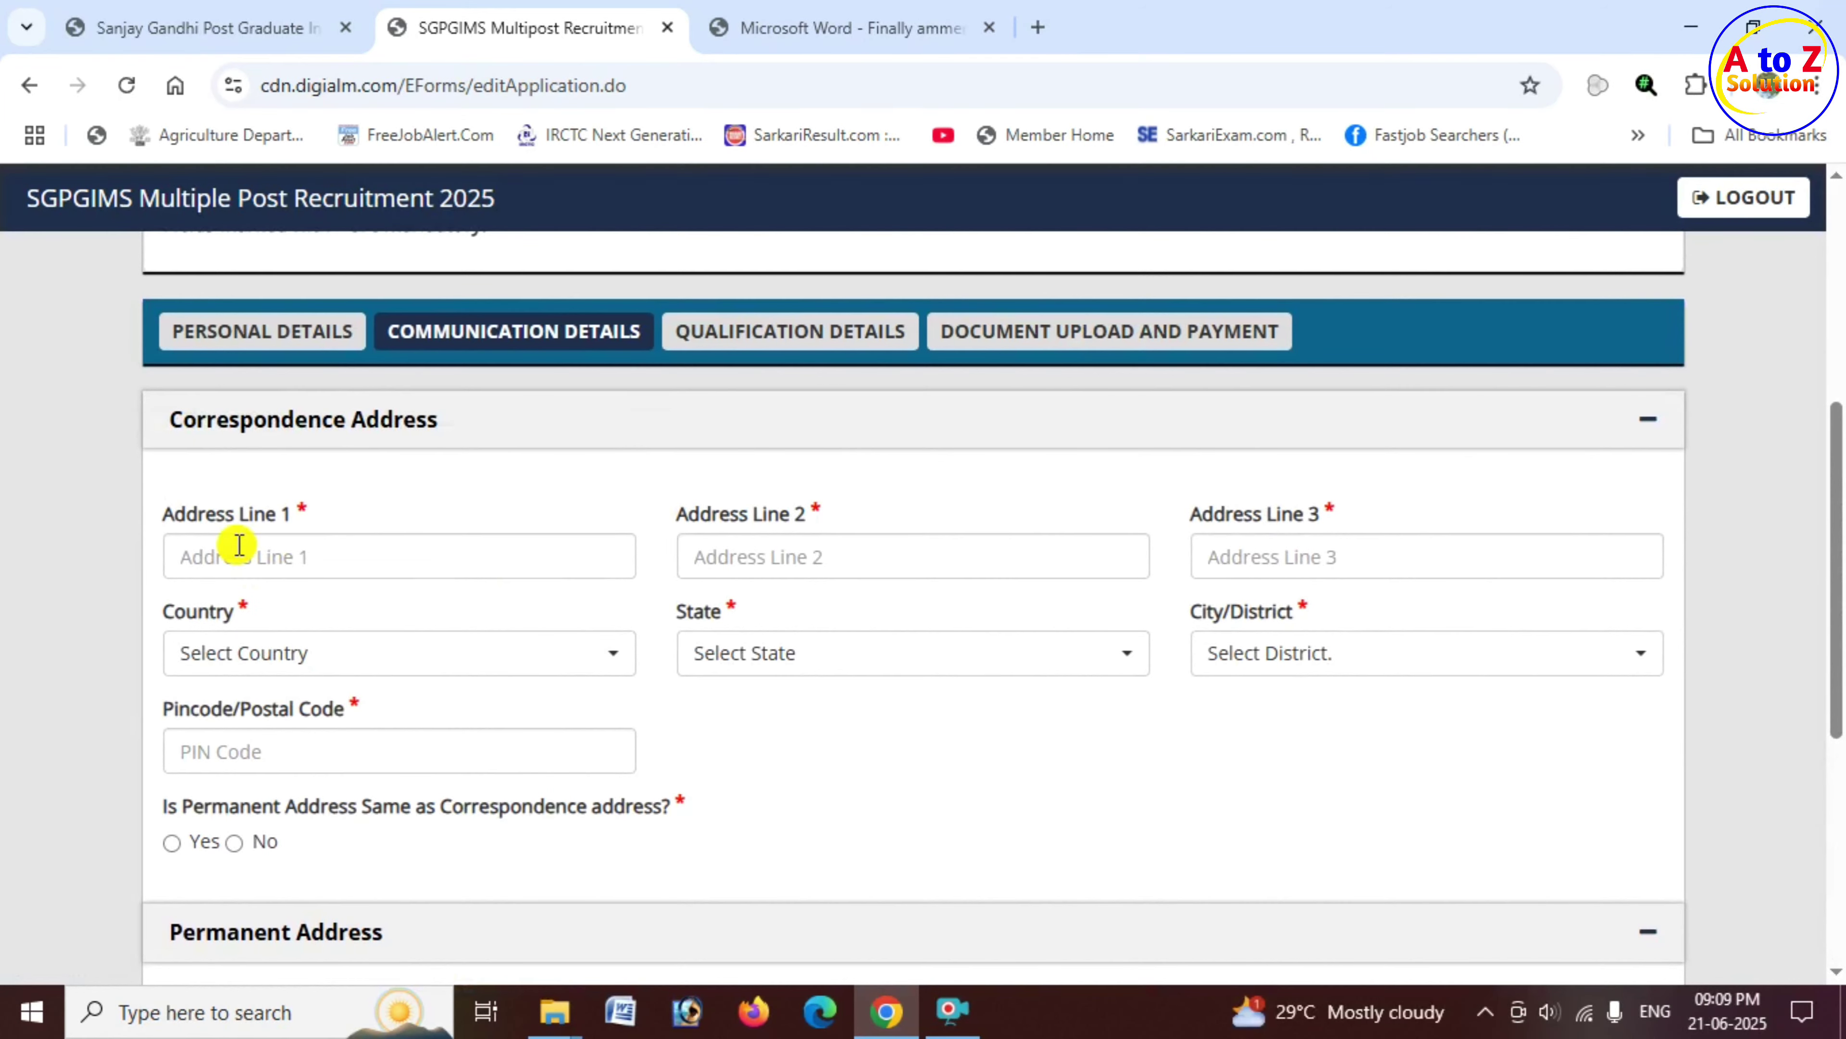
left_click(289, 558)
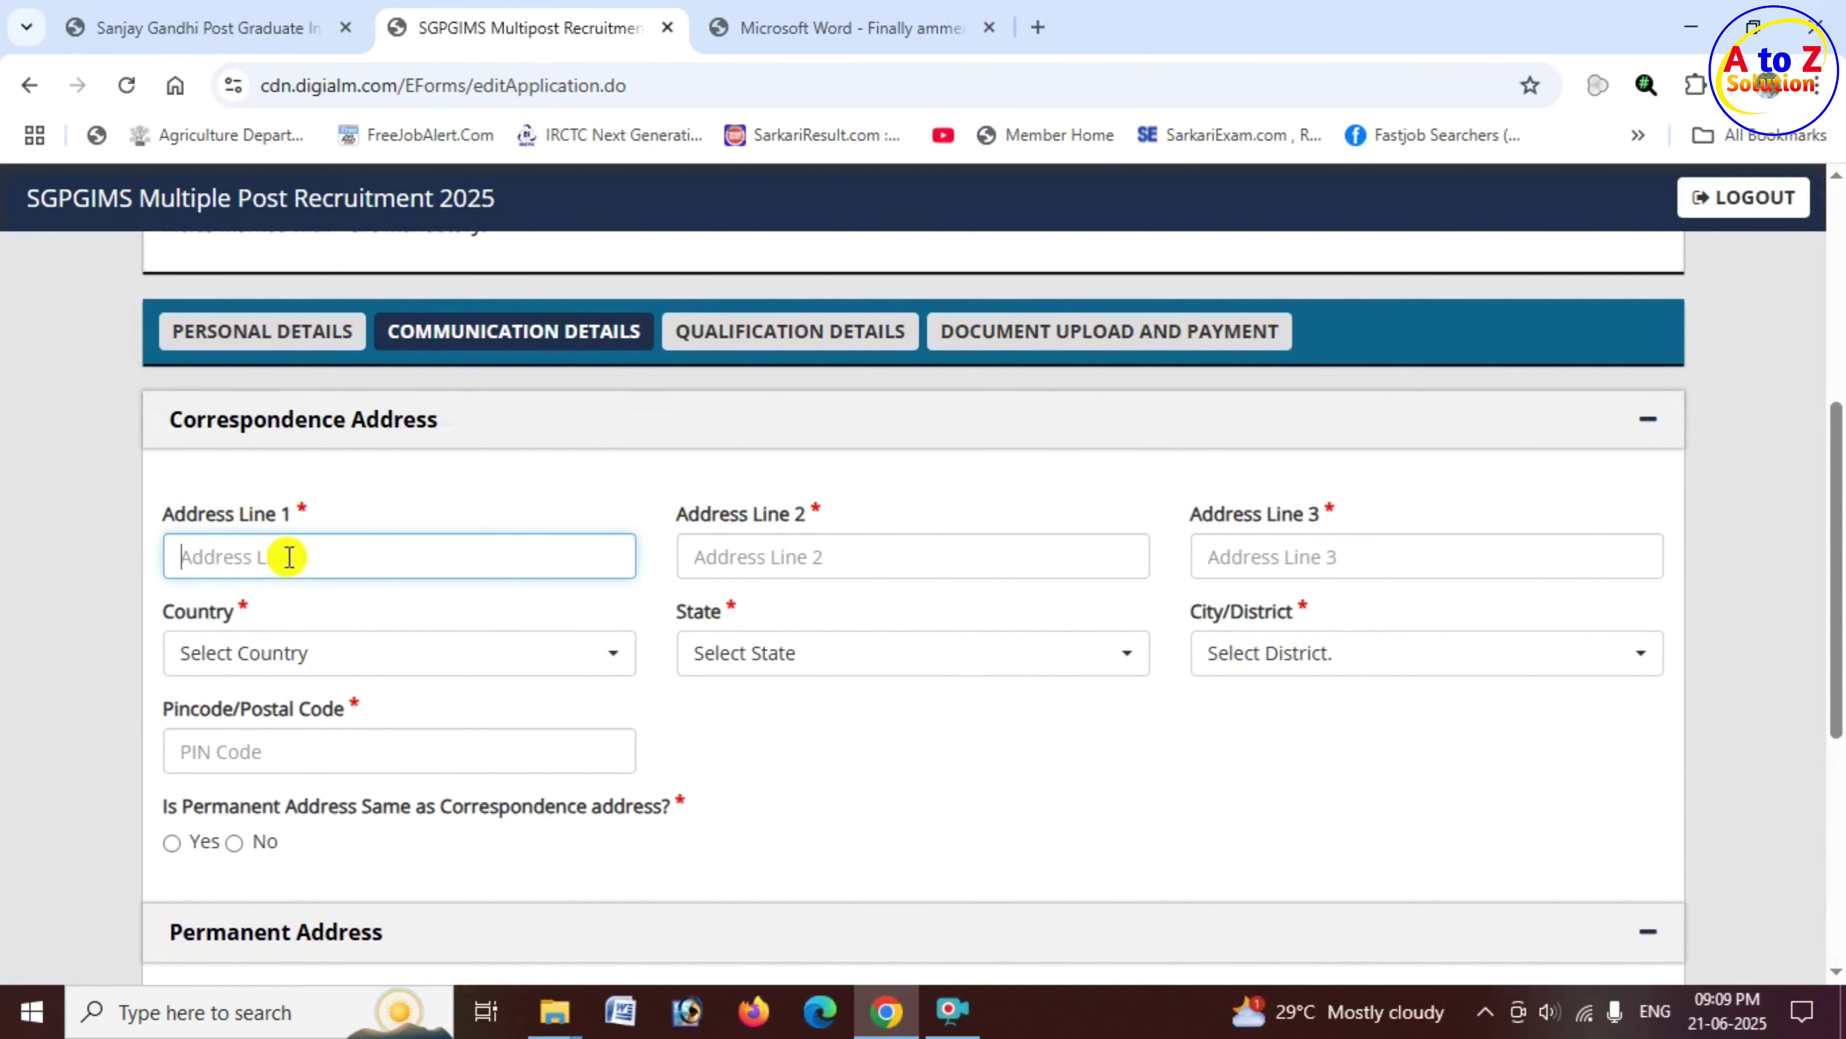
type("VILL- SIMA")
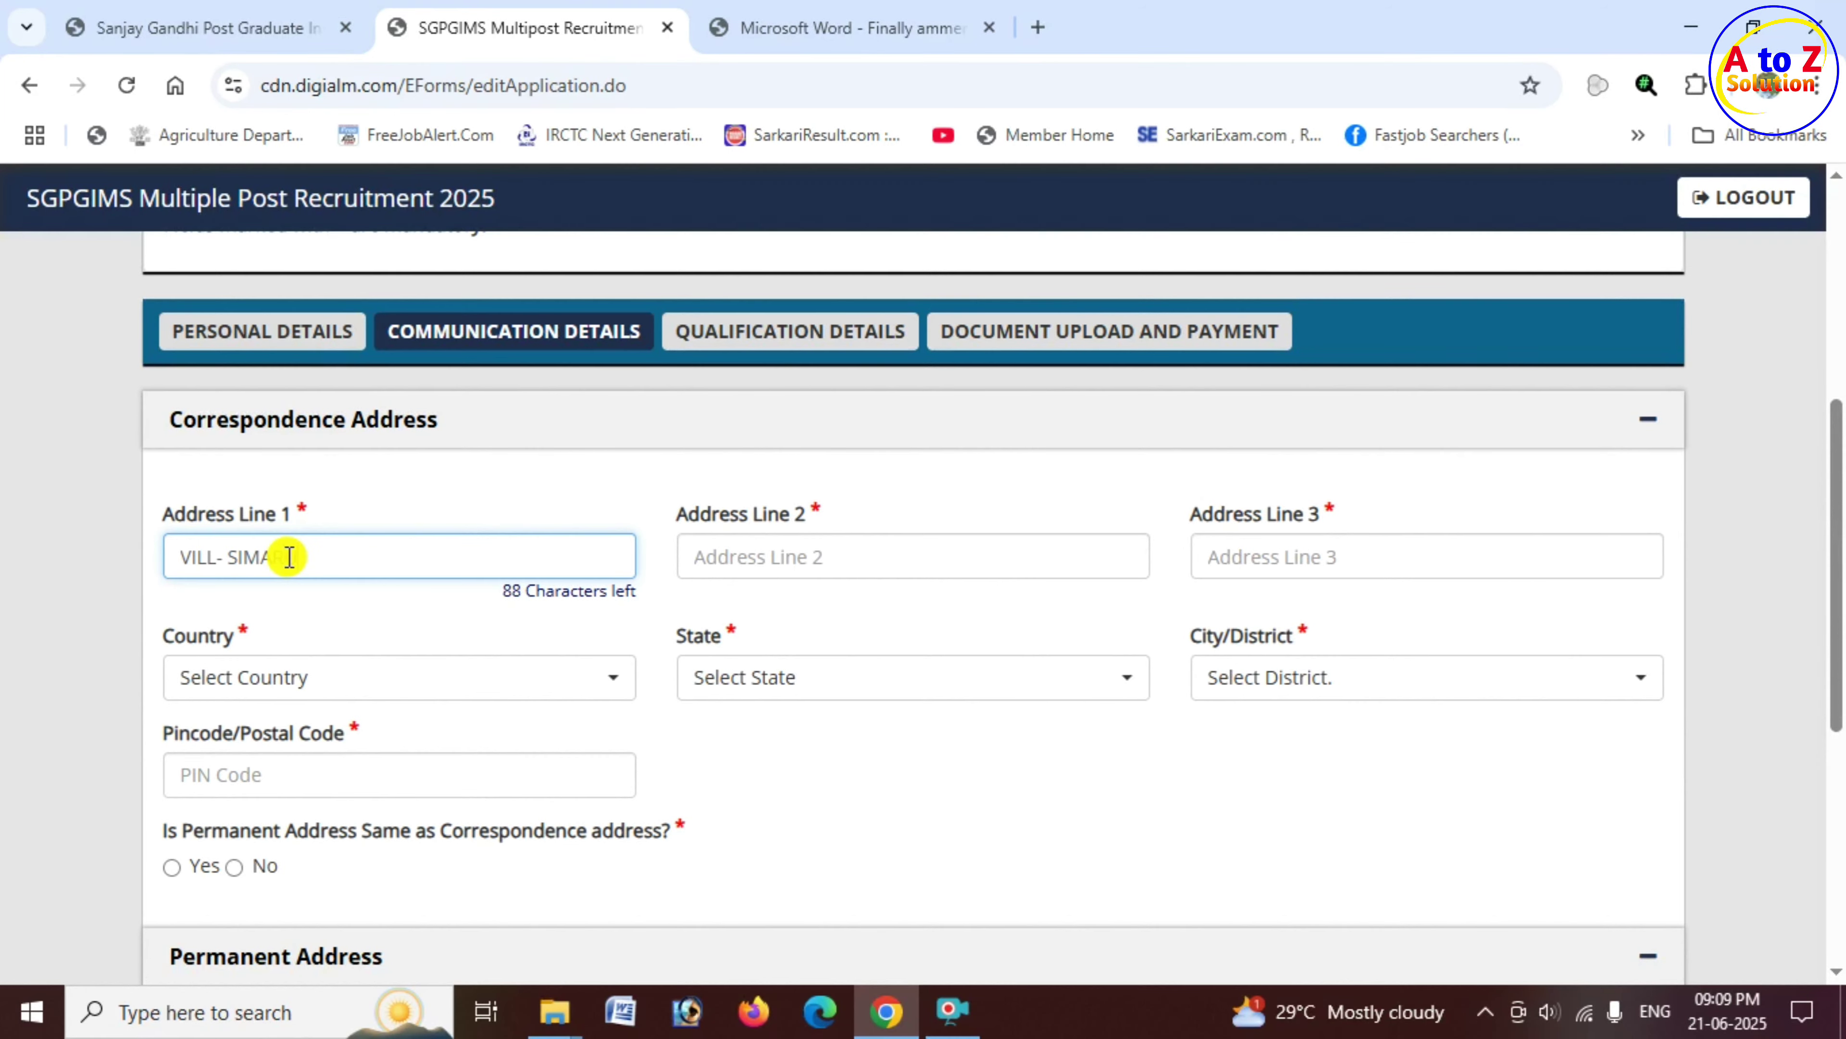
key("Tab")
type("PO")
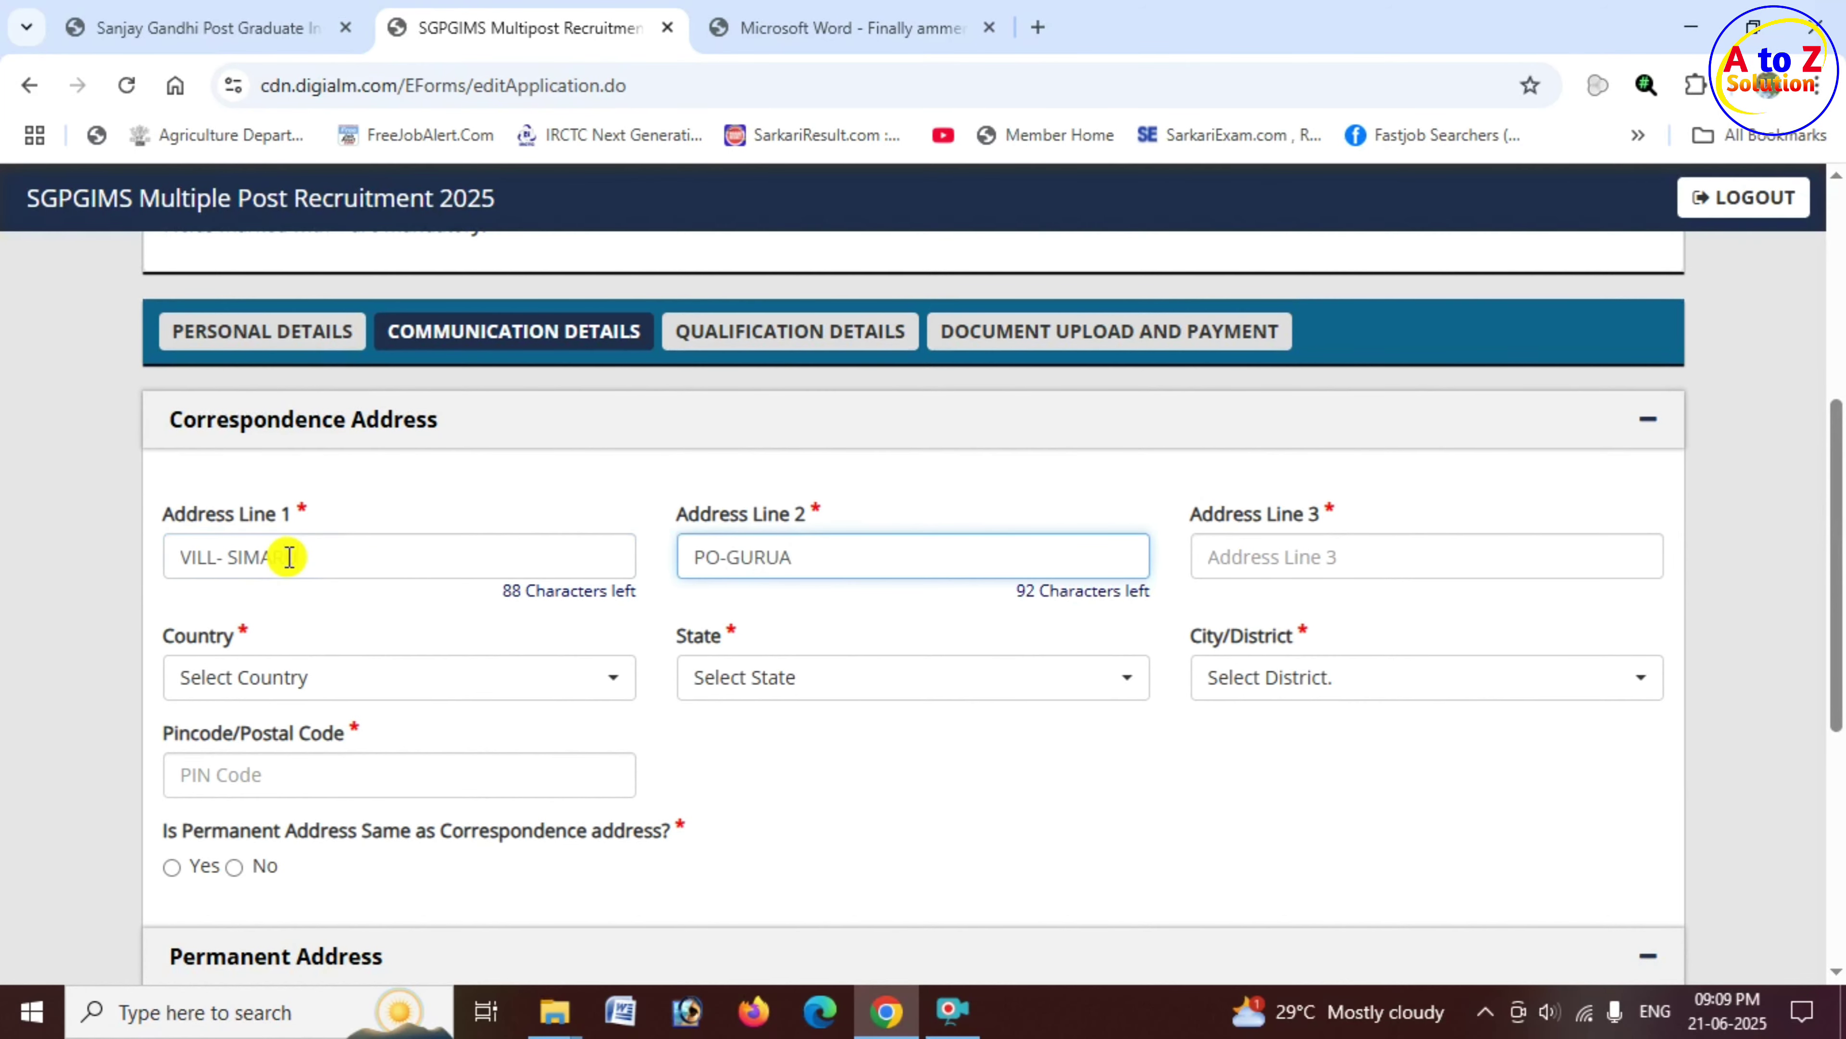
key("Tab")
type("P")
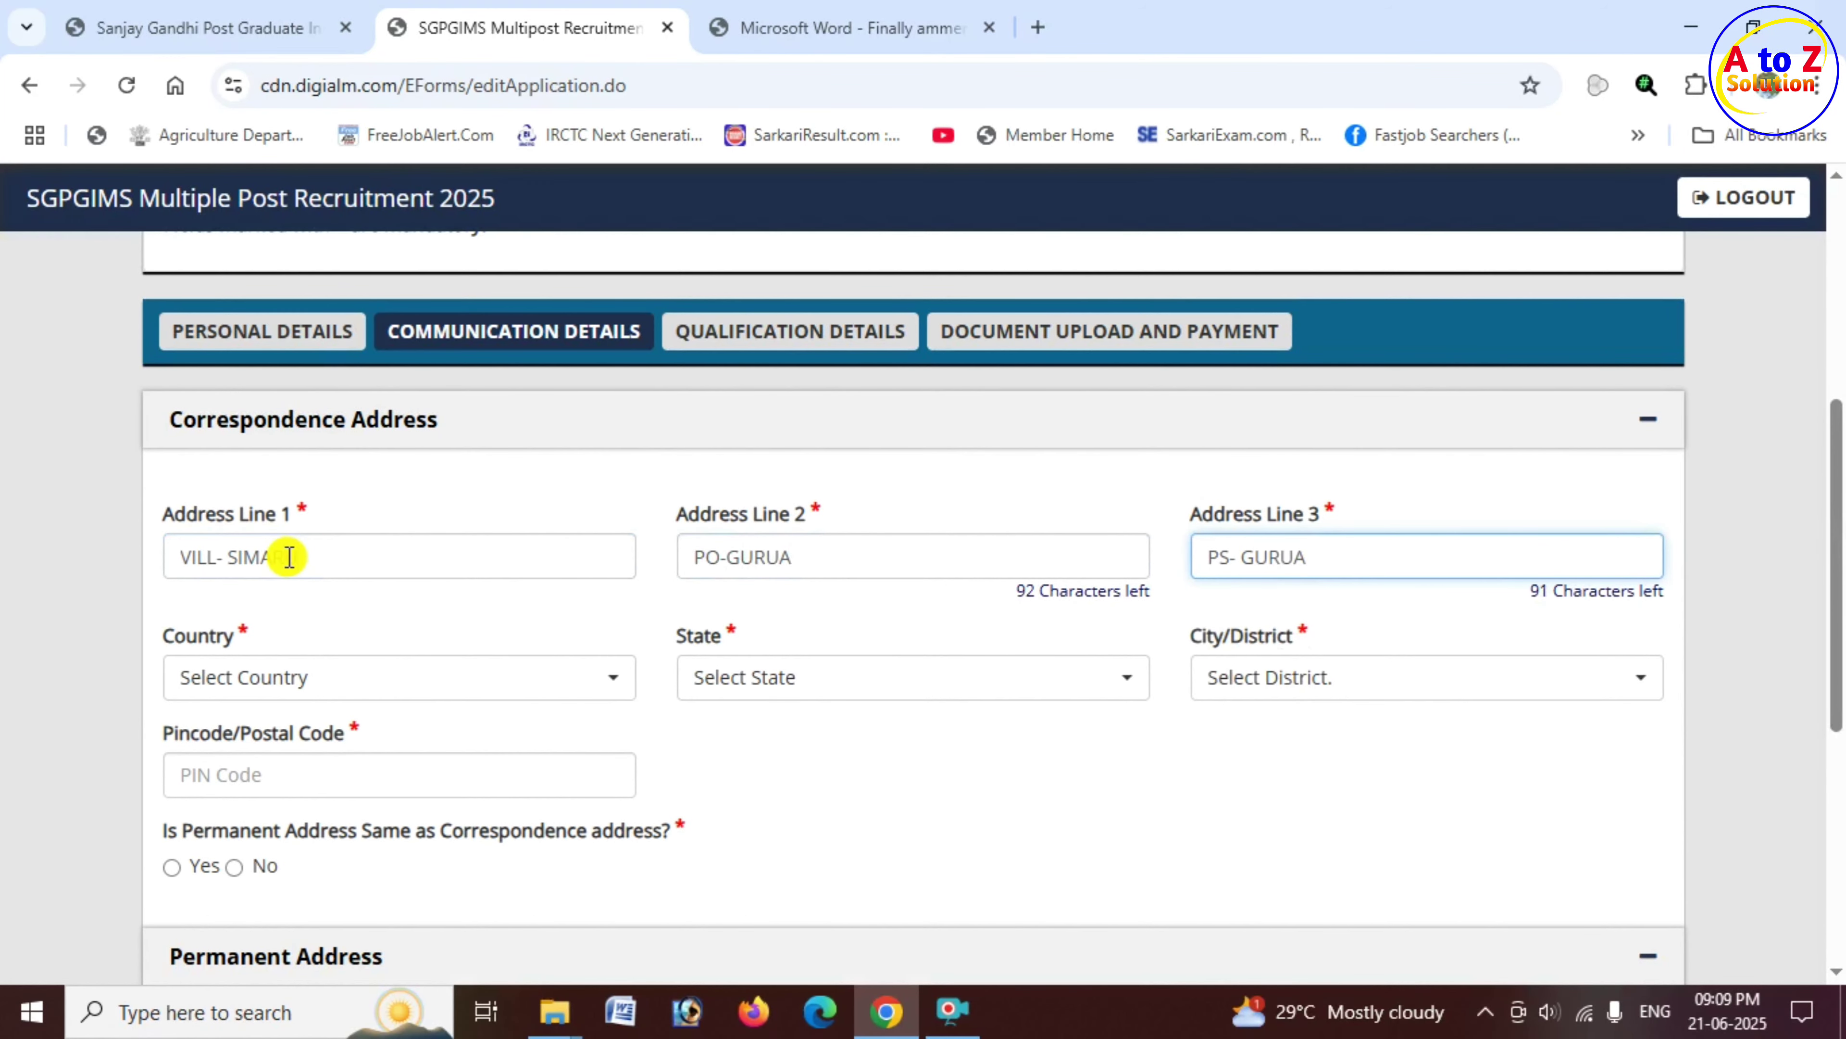
scroll(290, 557, "up", 2)
scroll(342, 544, "down", 2)
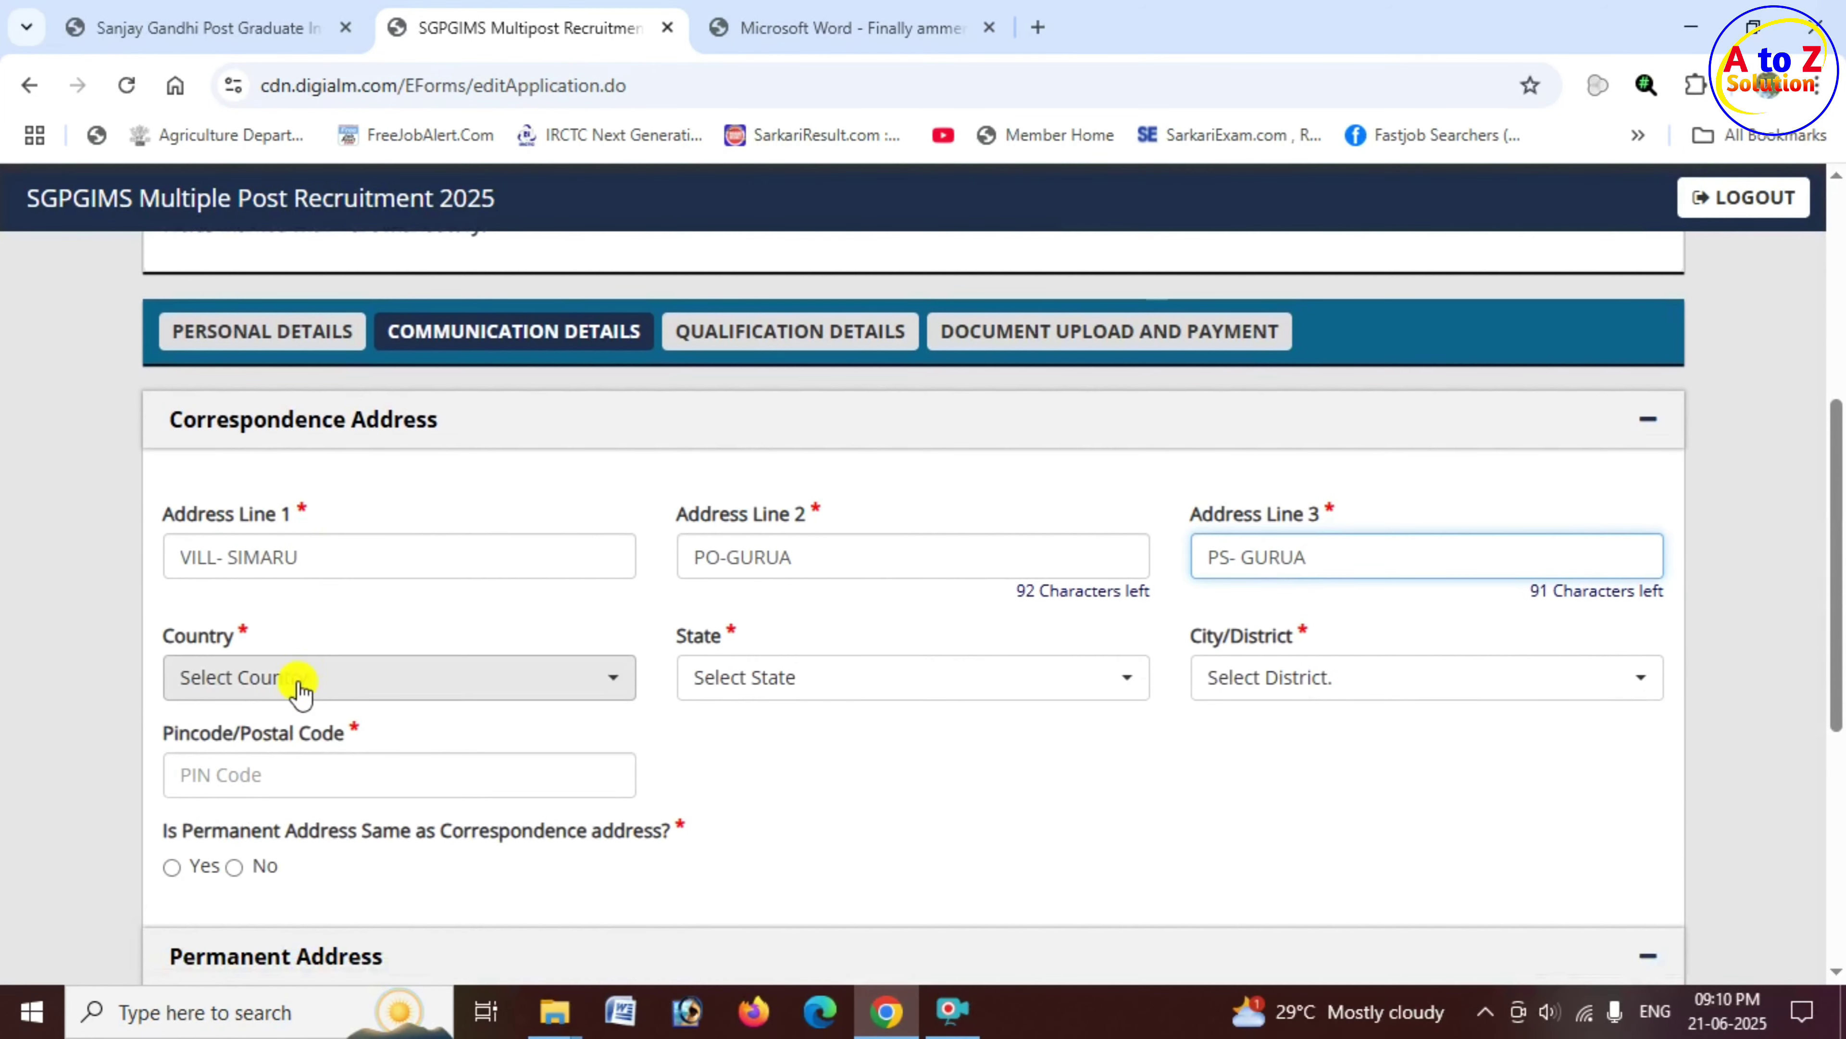
left_click(171, 639)
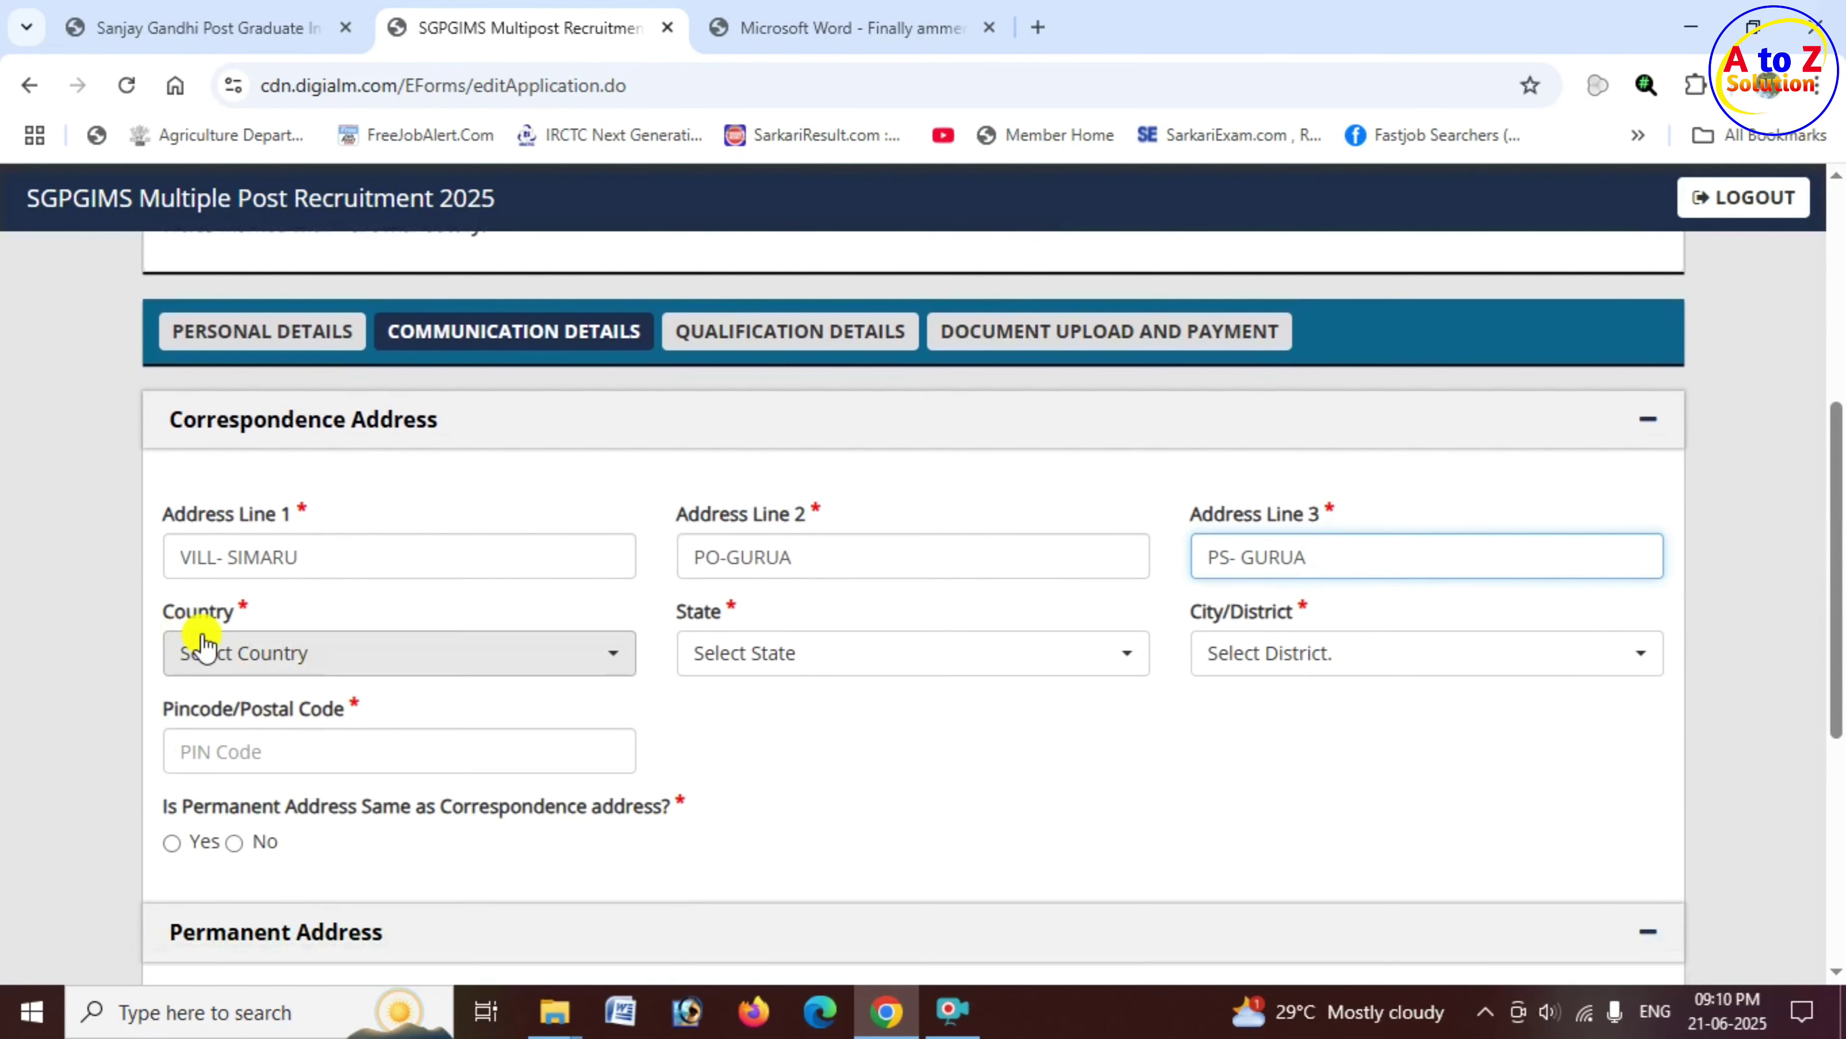
Step: Set the correspondence country to India and state to Uttar Pradesh
left_click(308, 676)
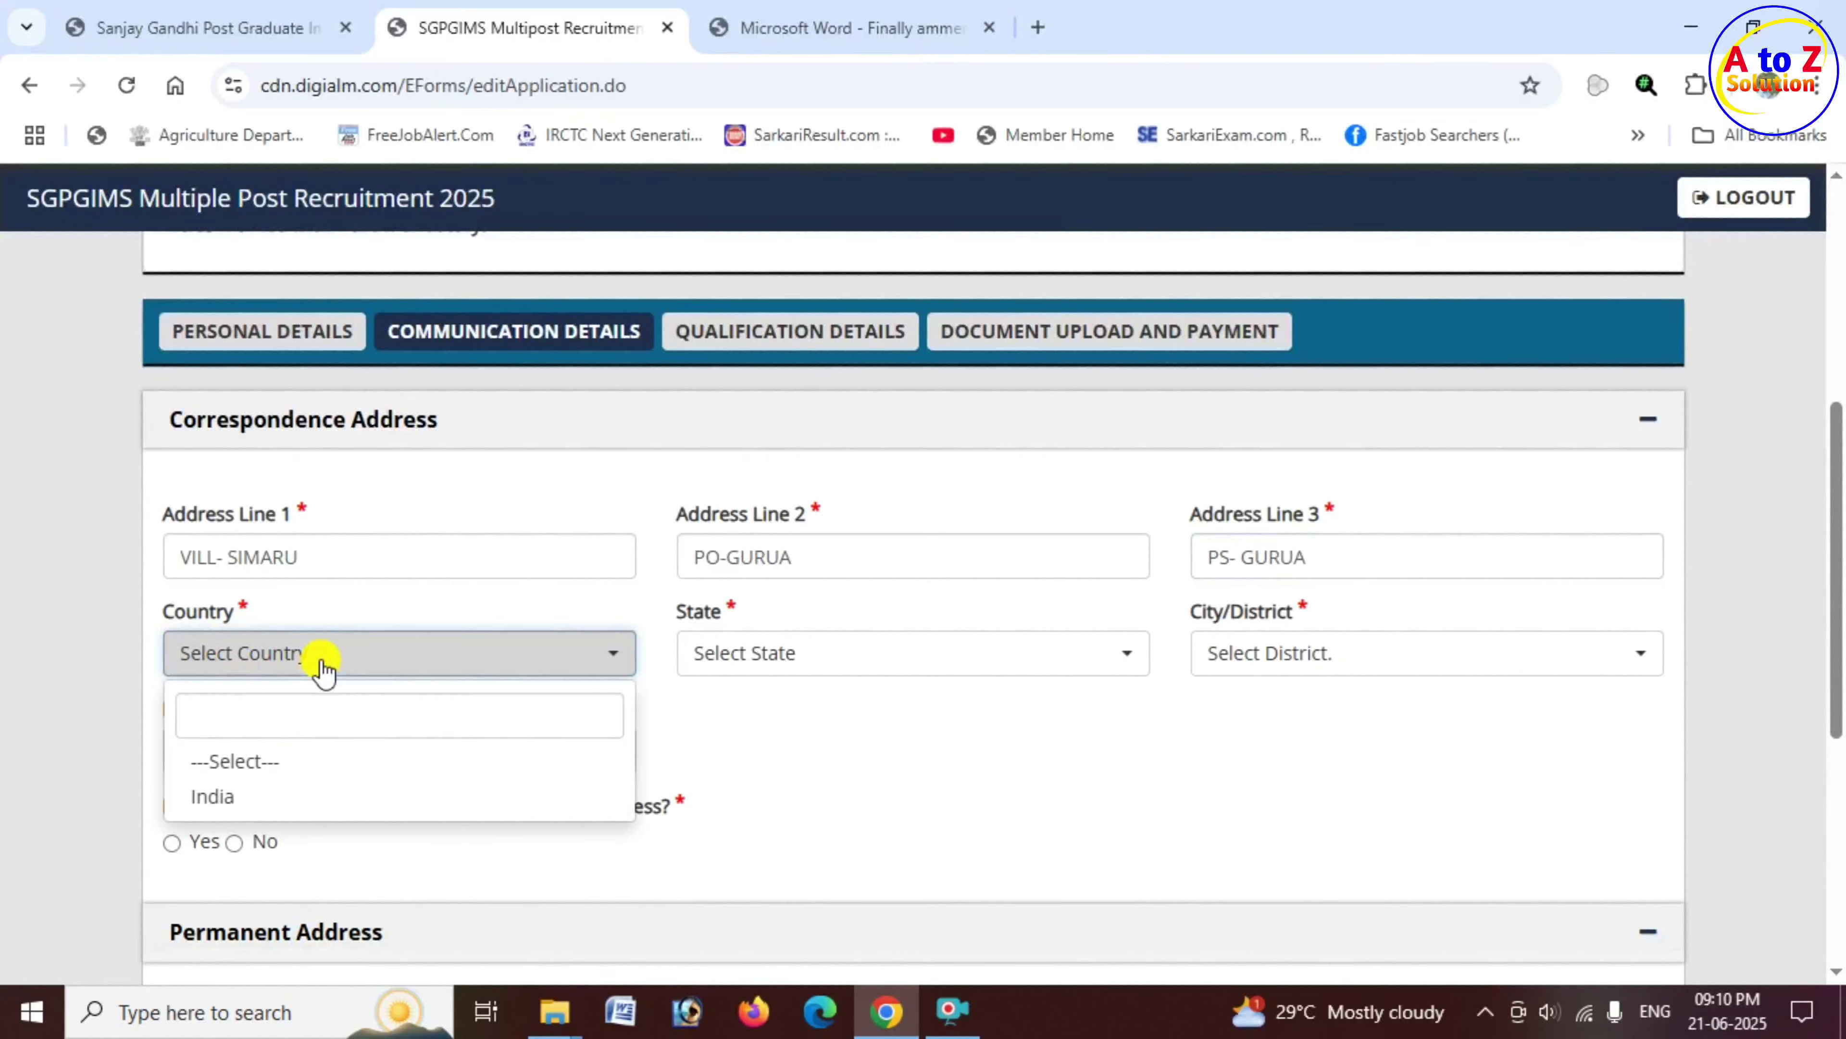
left_click(261, 801)
left_click_drag(680, 611, 756, 620)
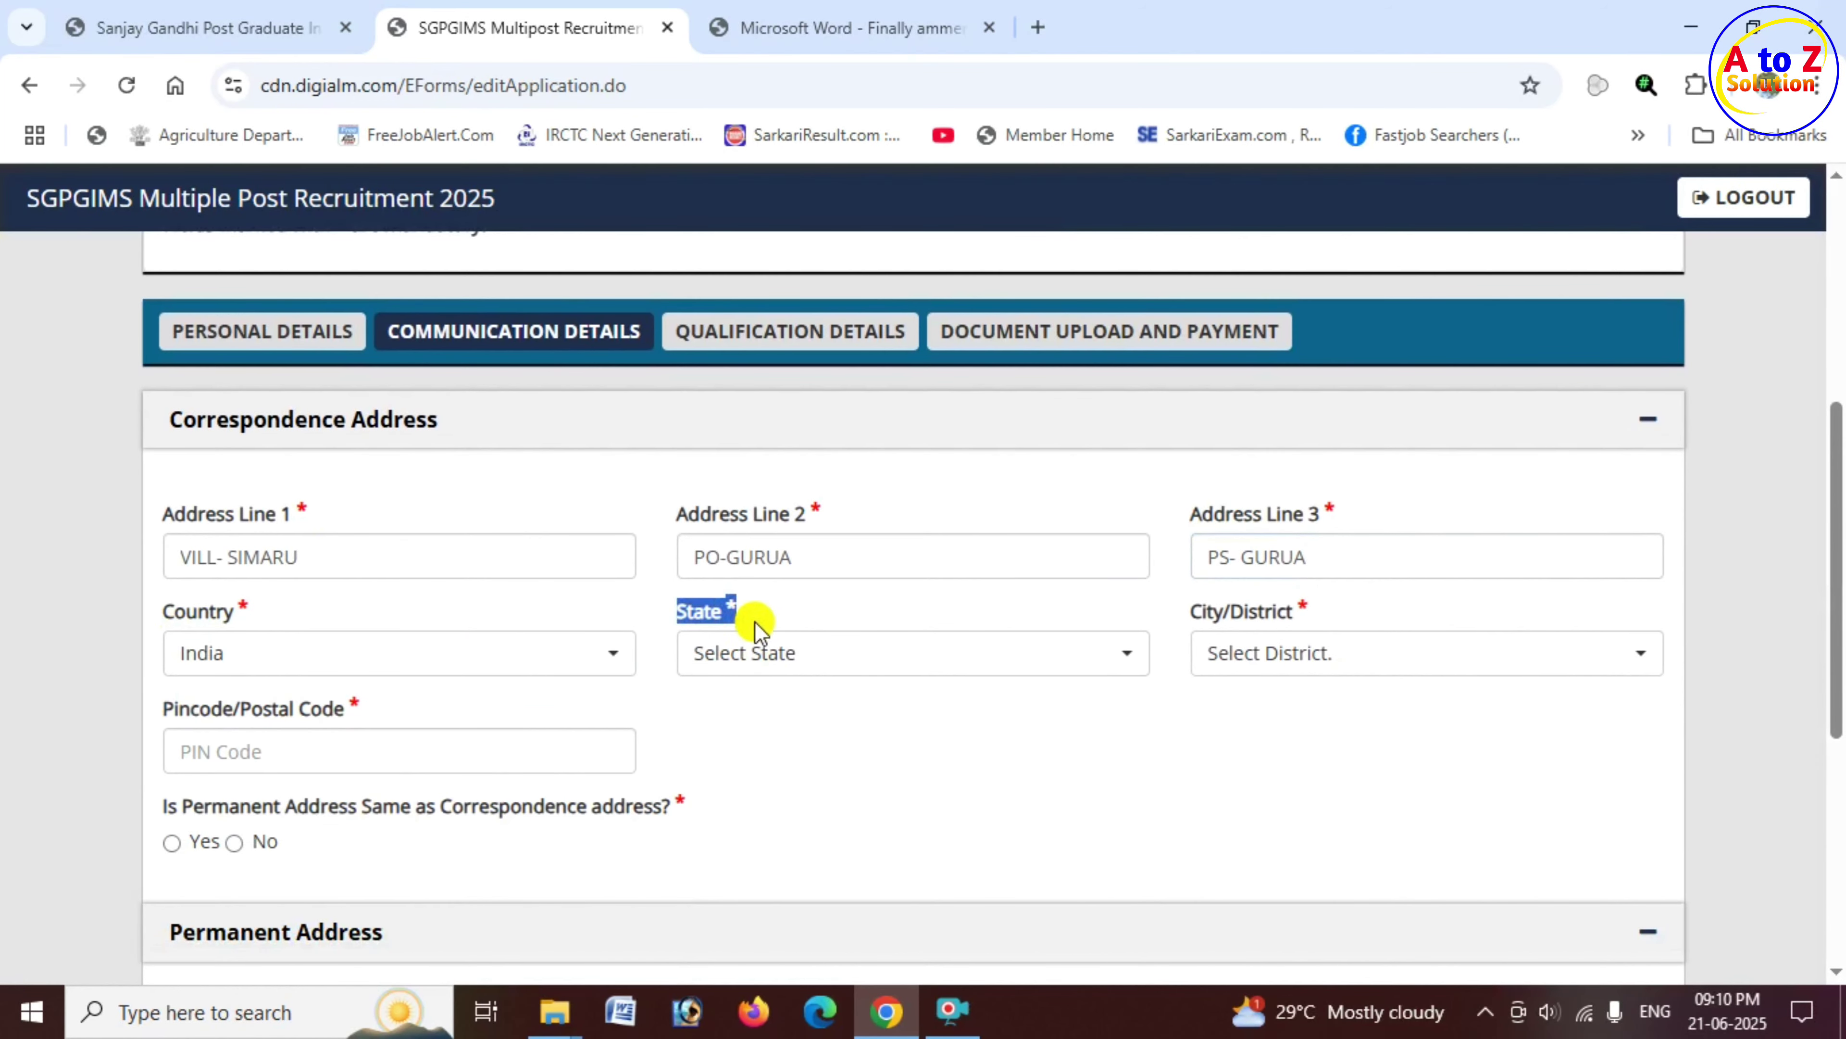
left_click(778, 665)
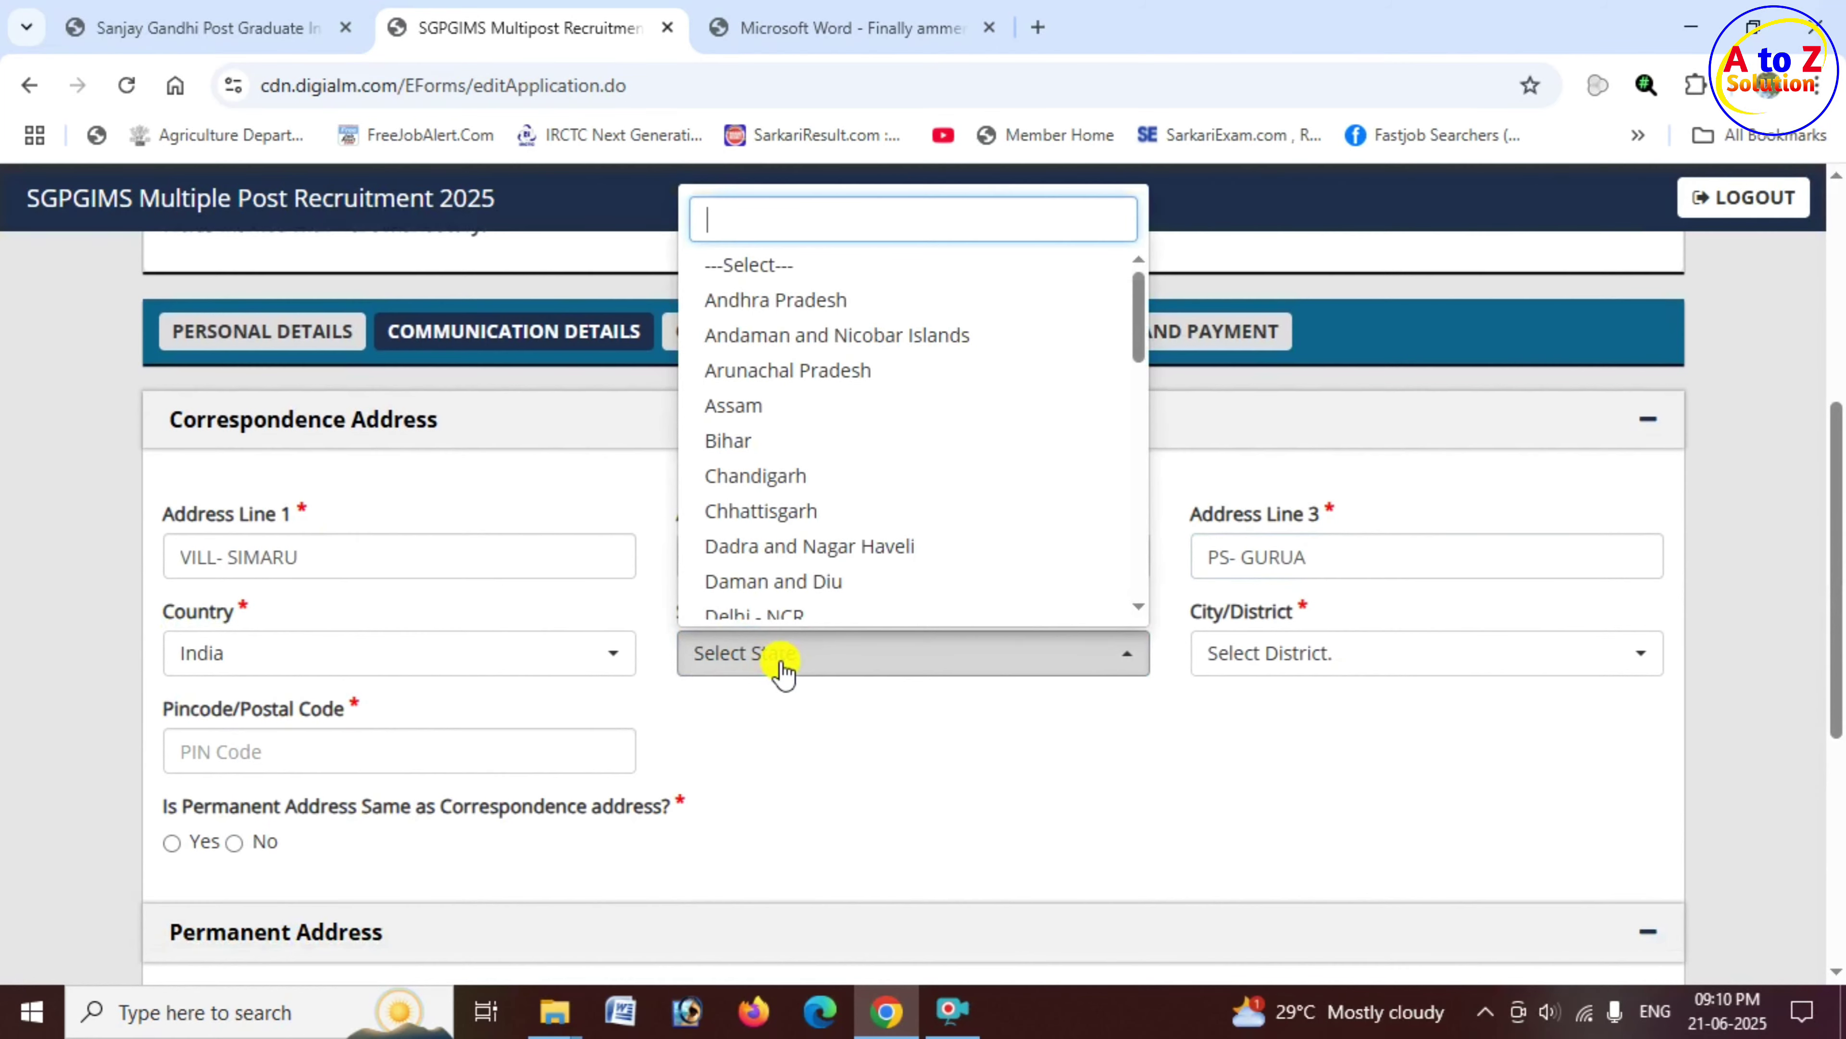
type("UU")
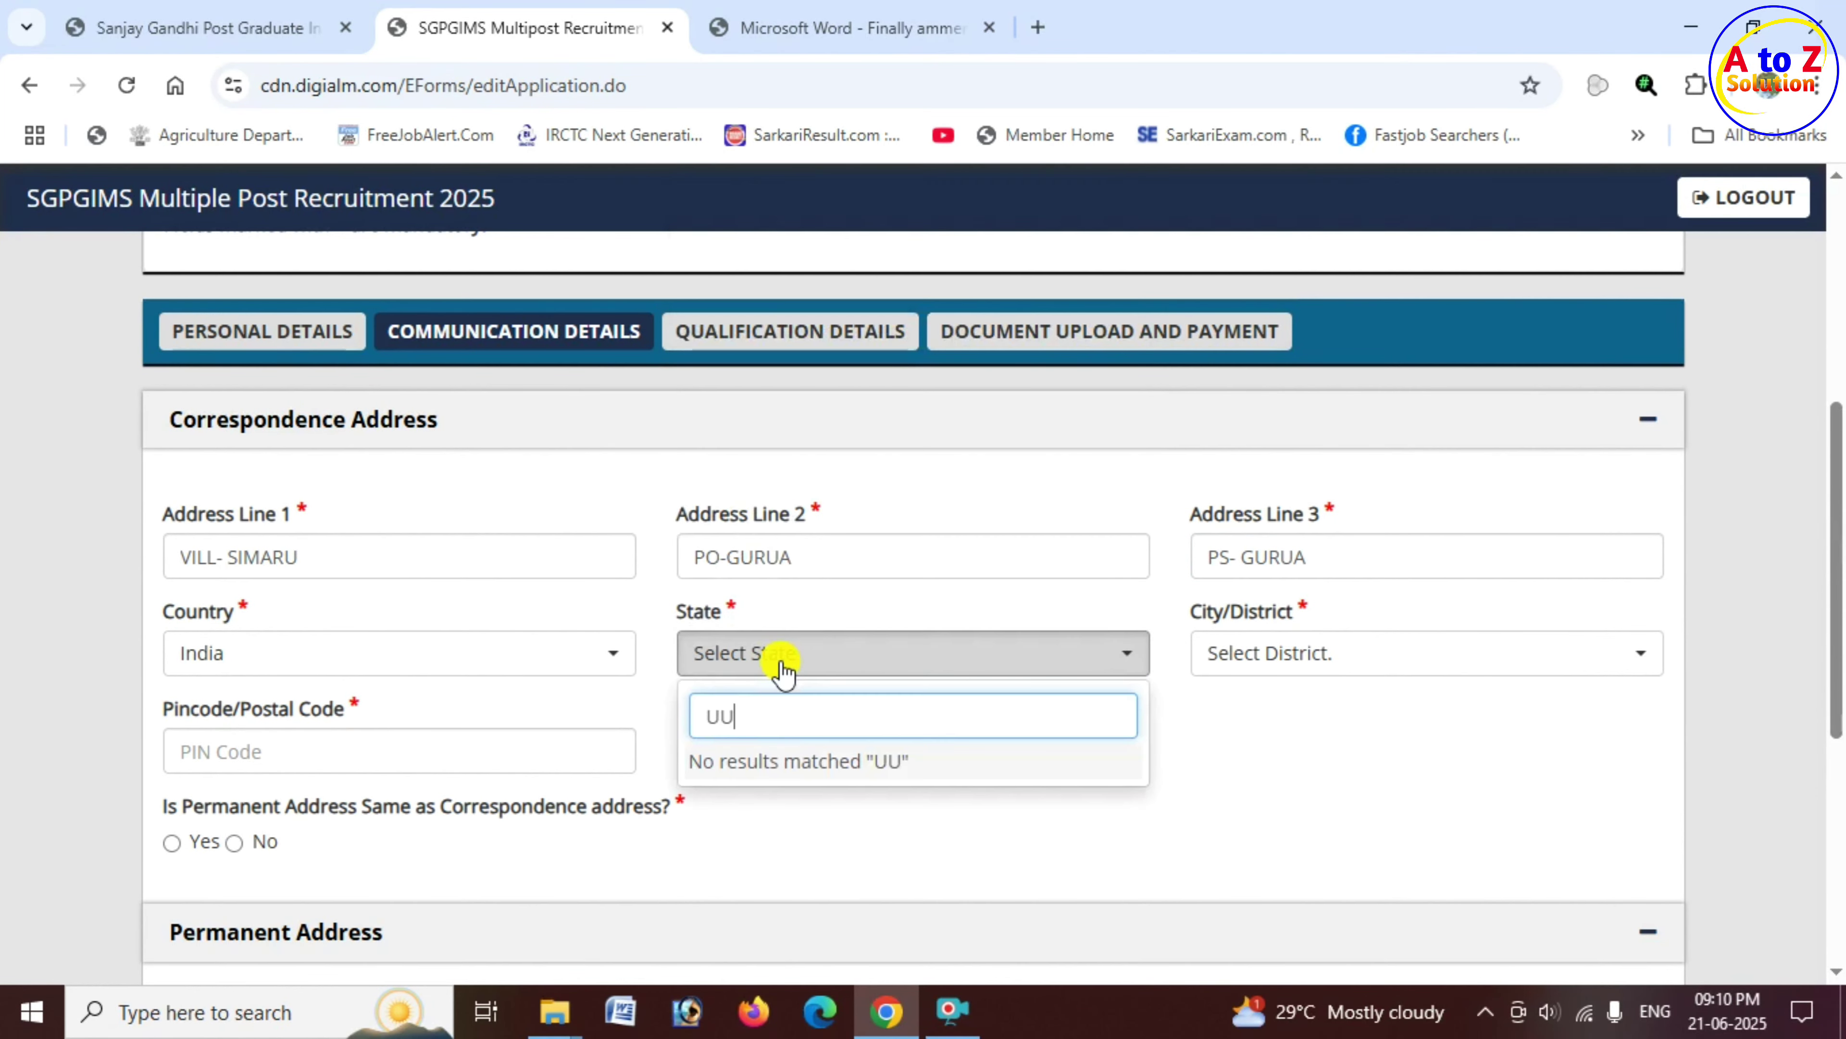
key("BackSpace")
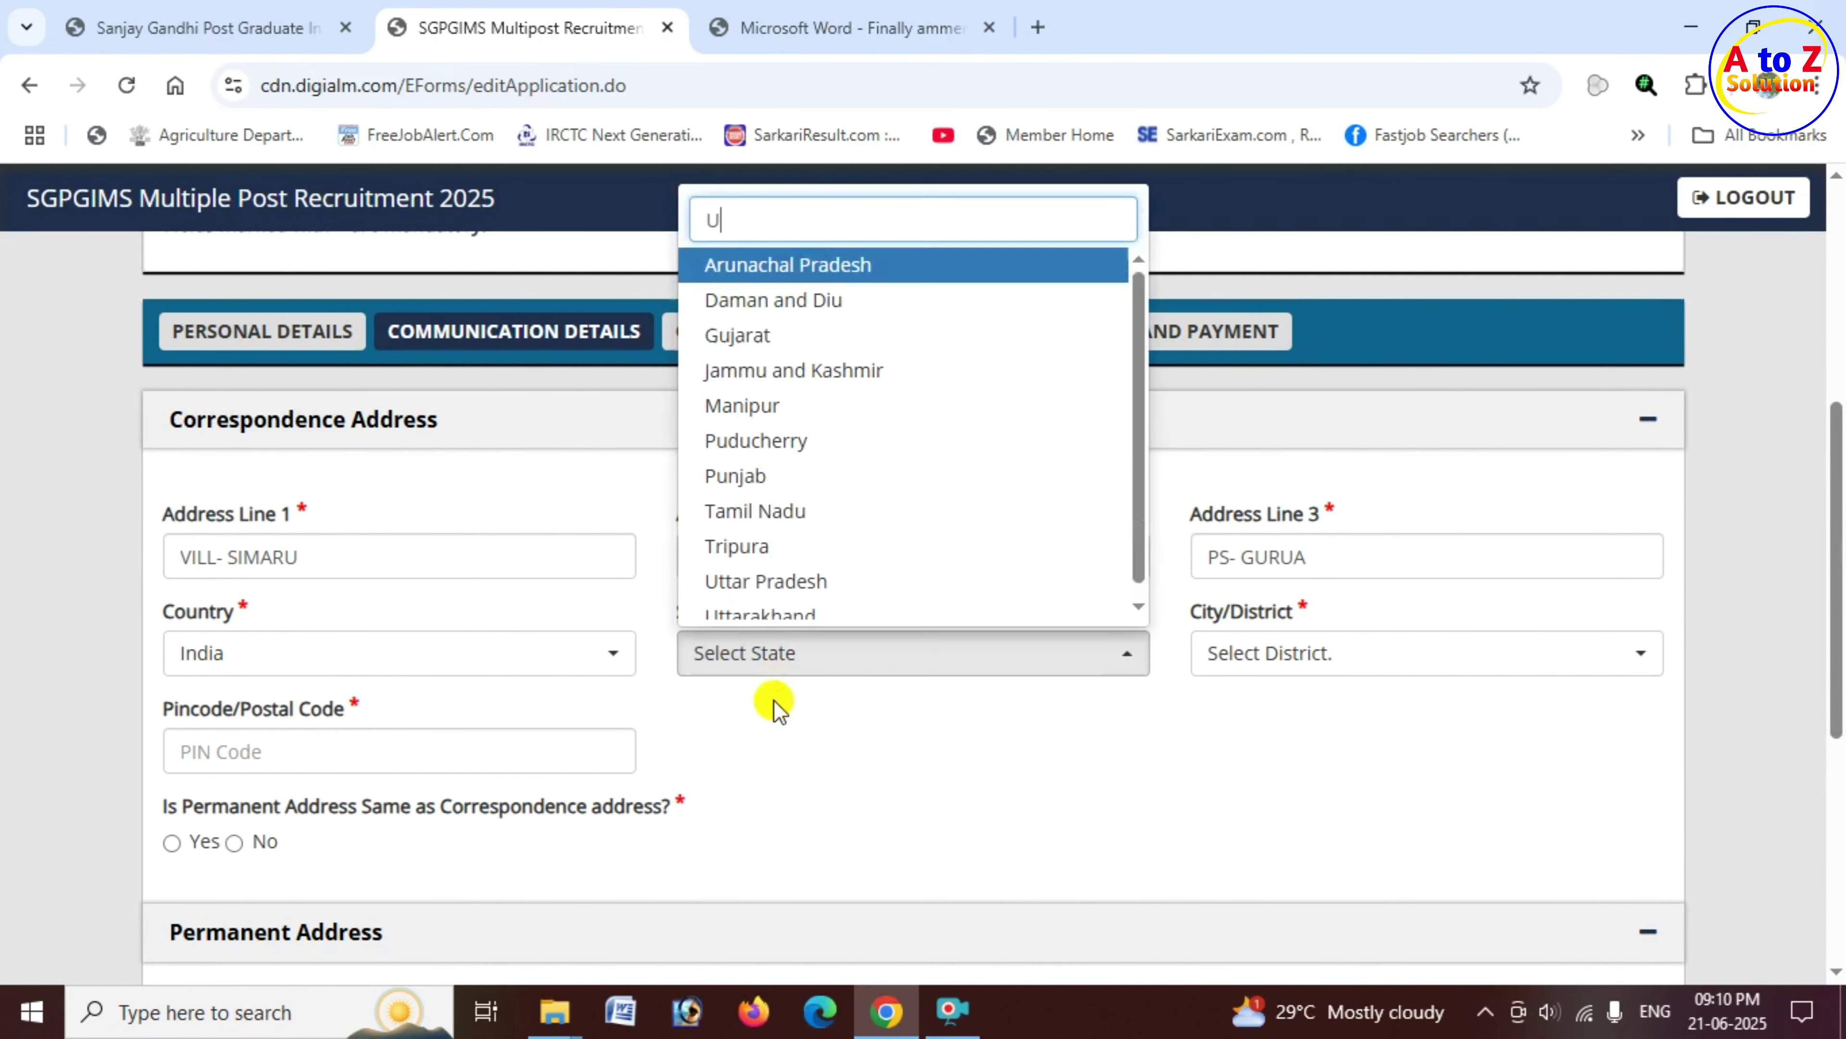
type("TT")
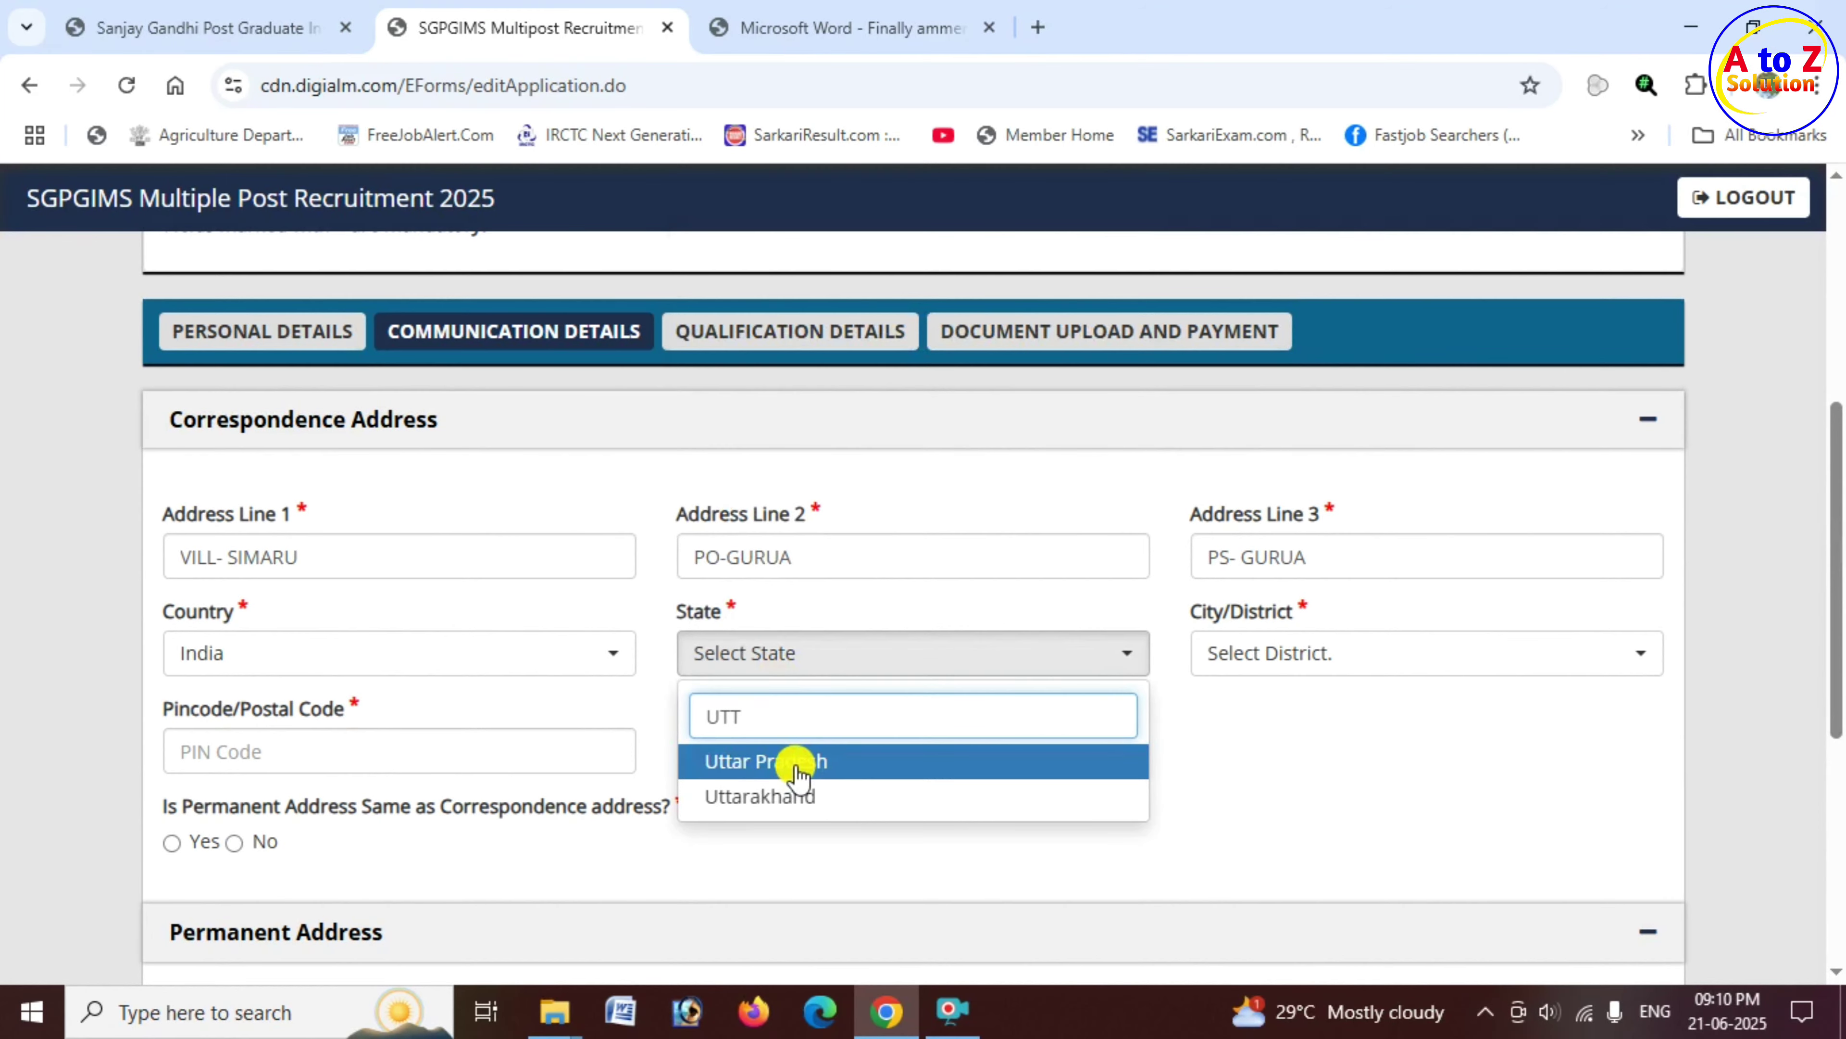
left_click(800, 764)
left_click(879, 670)
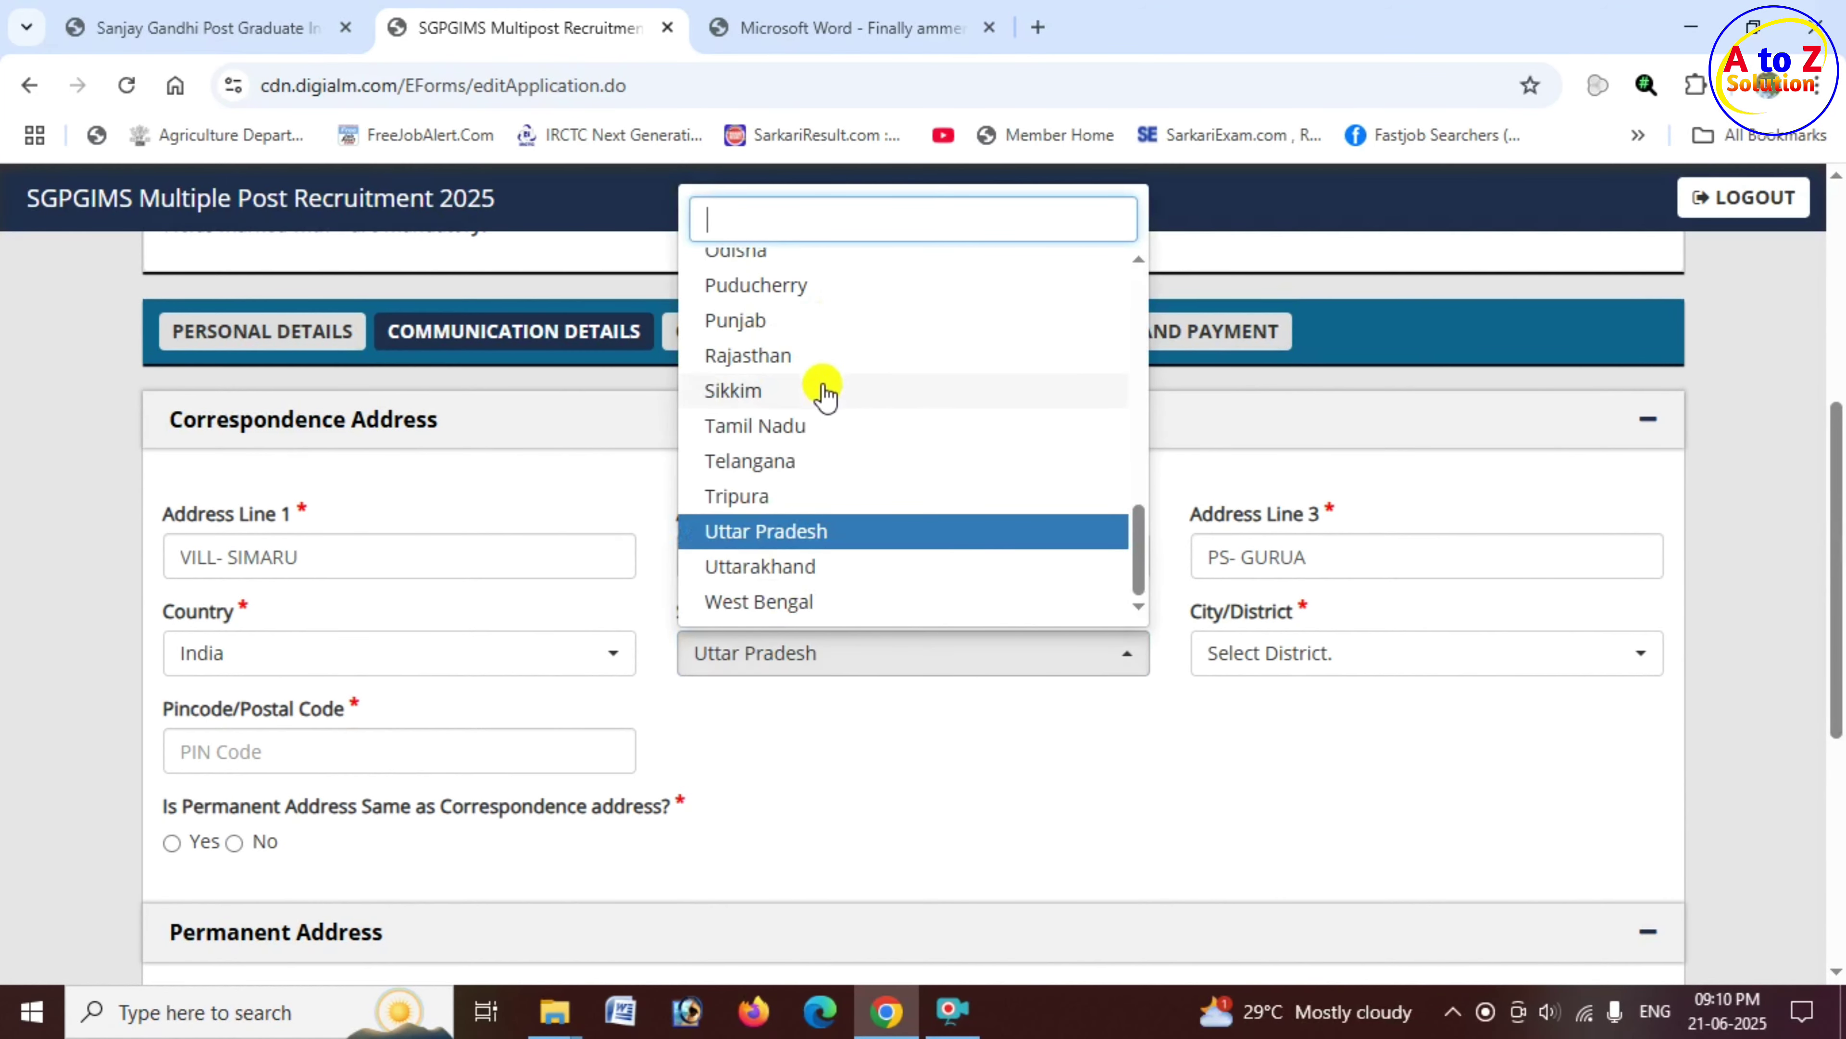
left_click(808, 658)
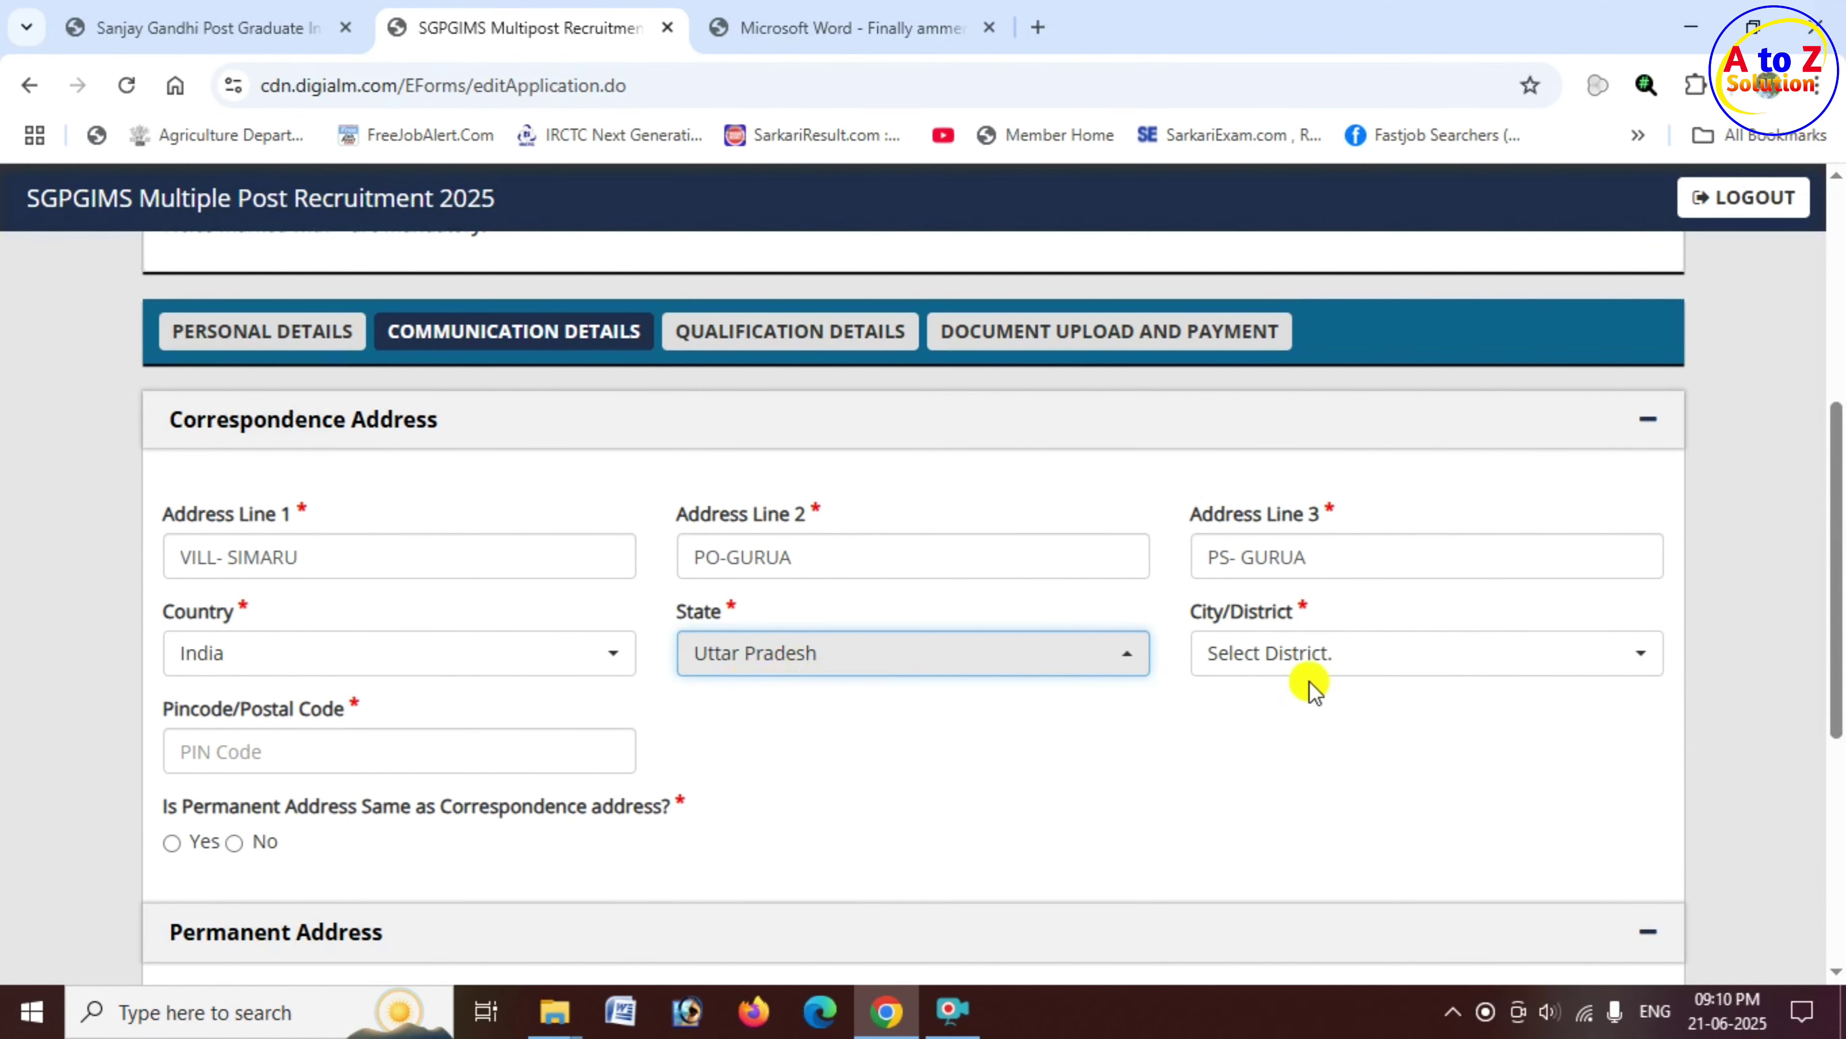
left_click(1309, 676)
Step: Pick Bagpat as the district and enter PIN code 201317
left_click(1312, 480)
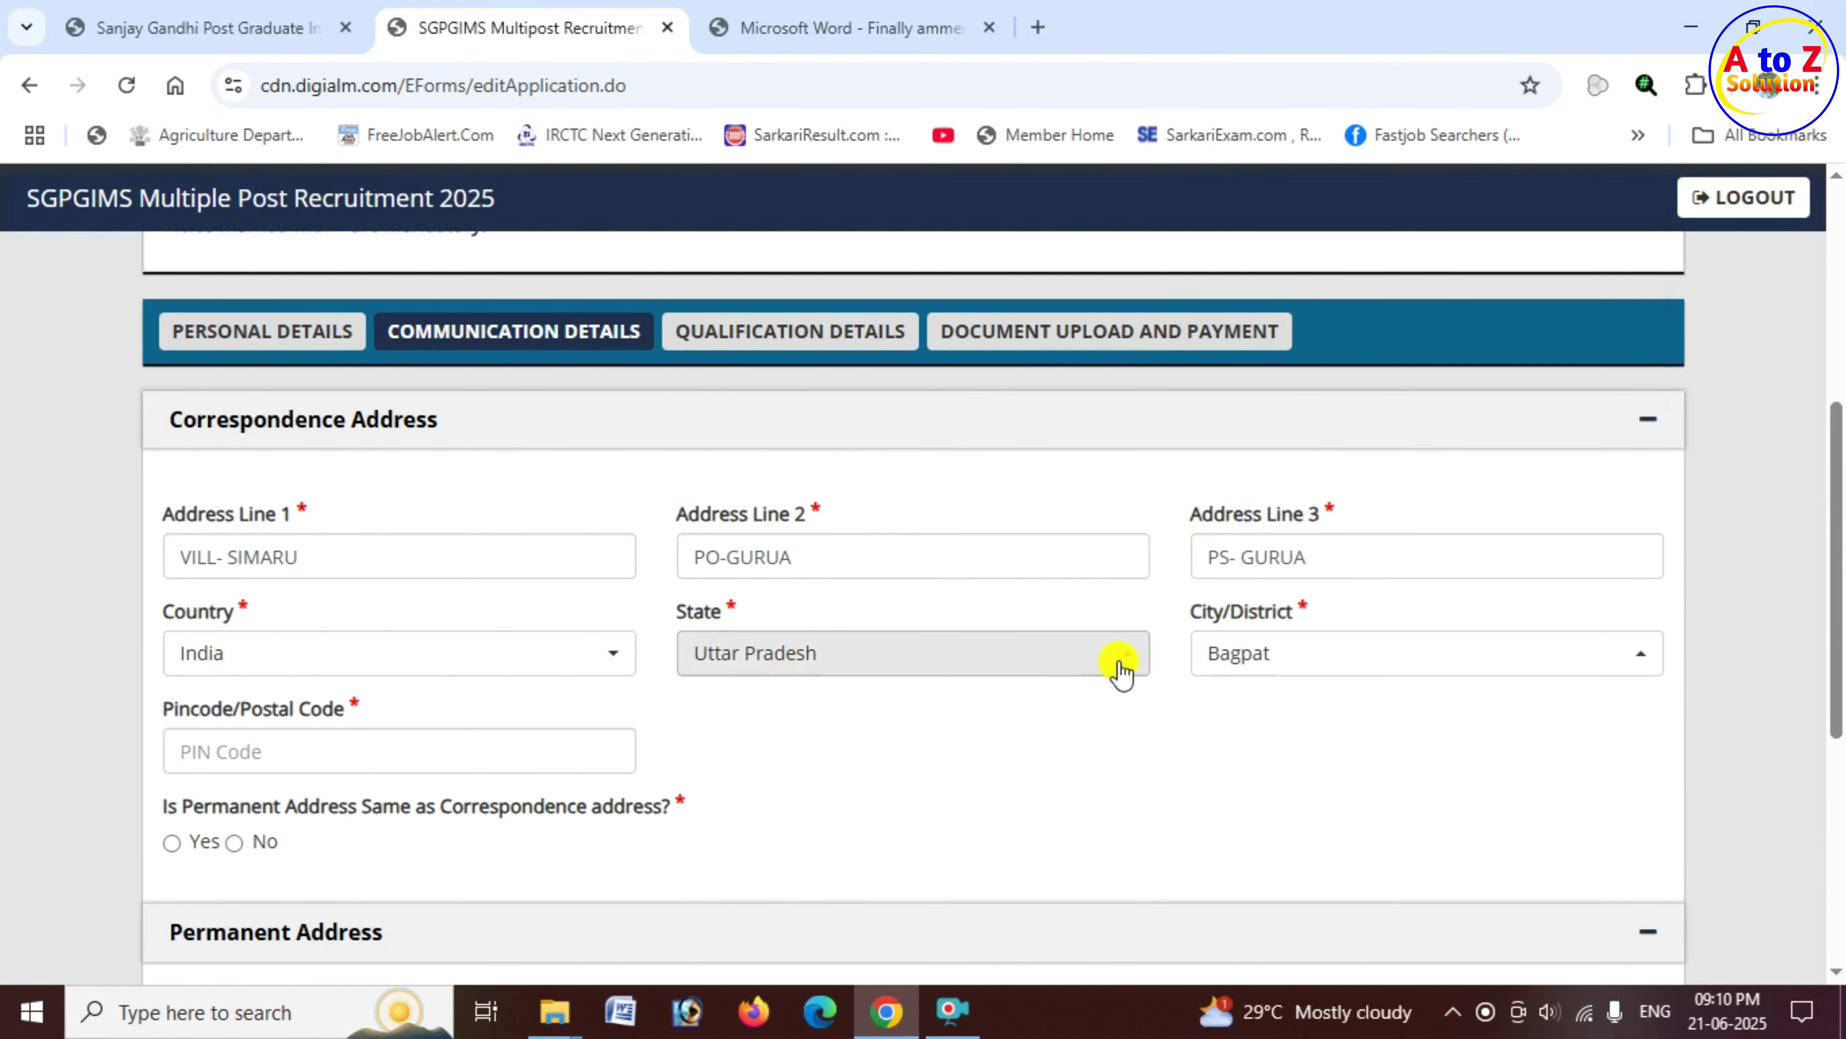
left_click(315, 760)
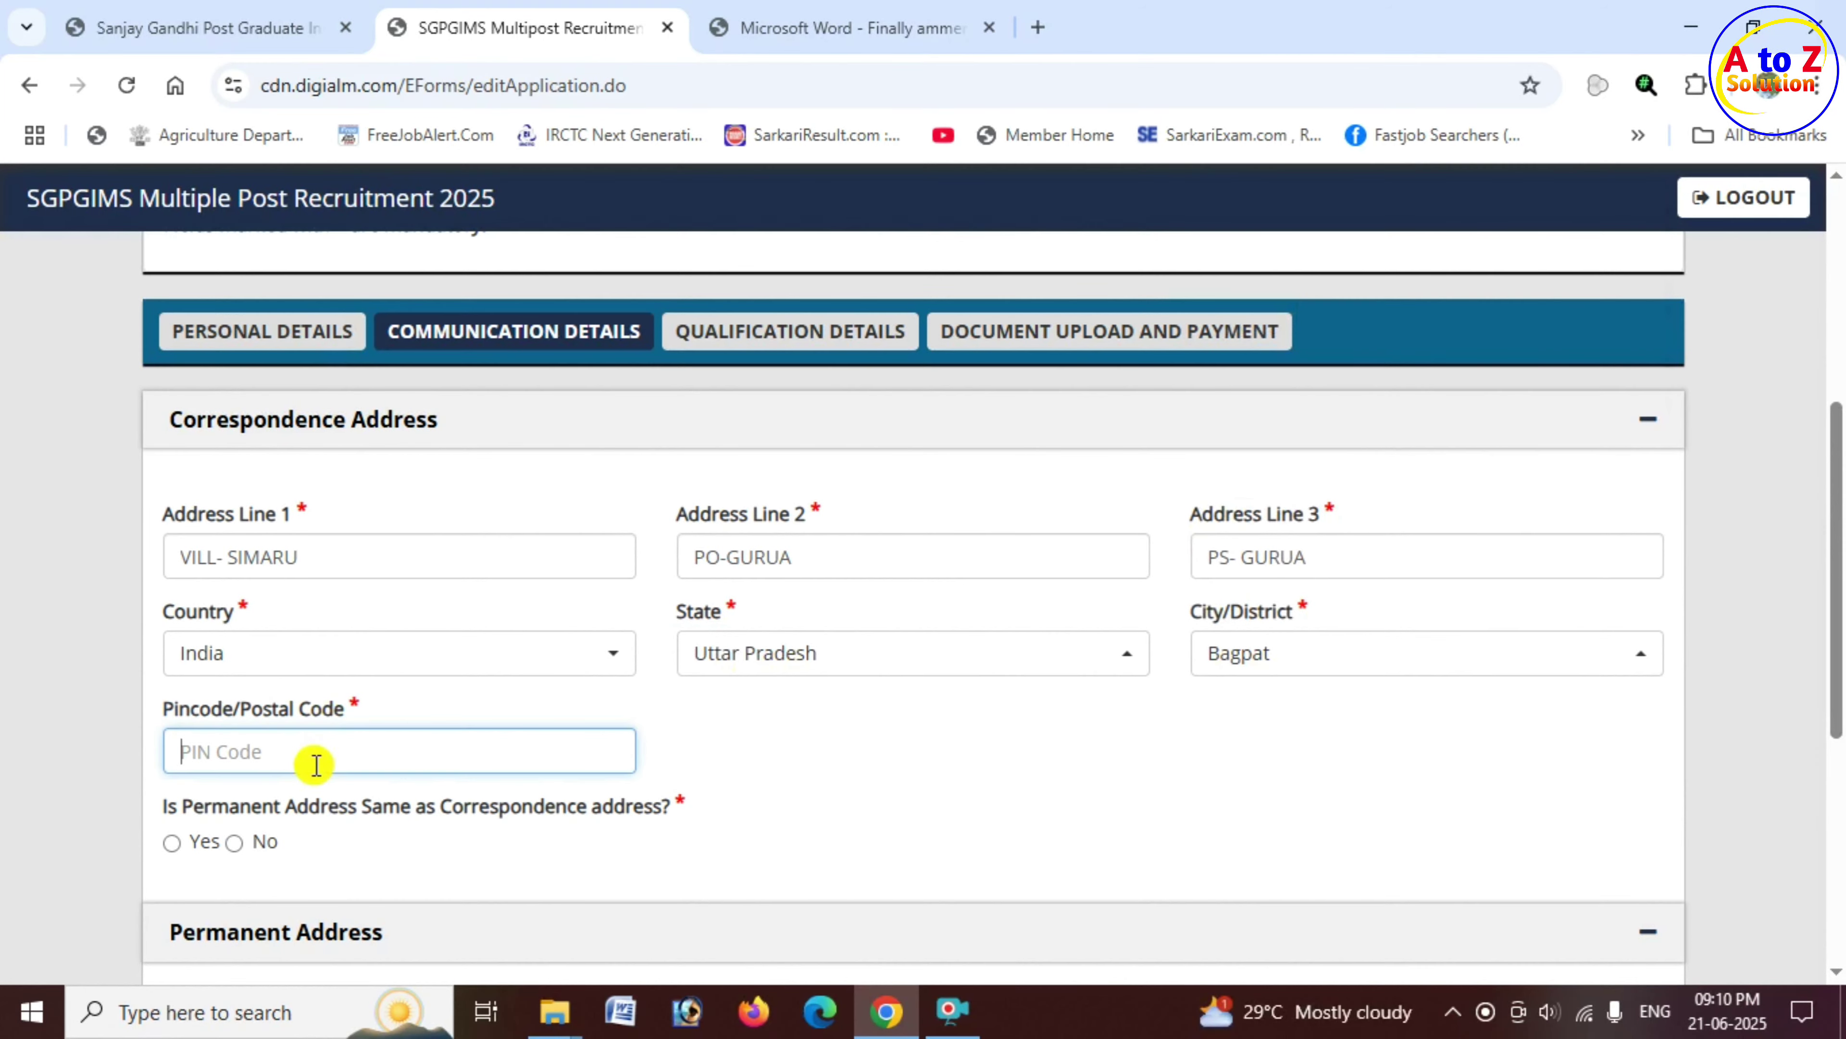
type("201317")
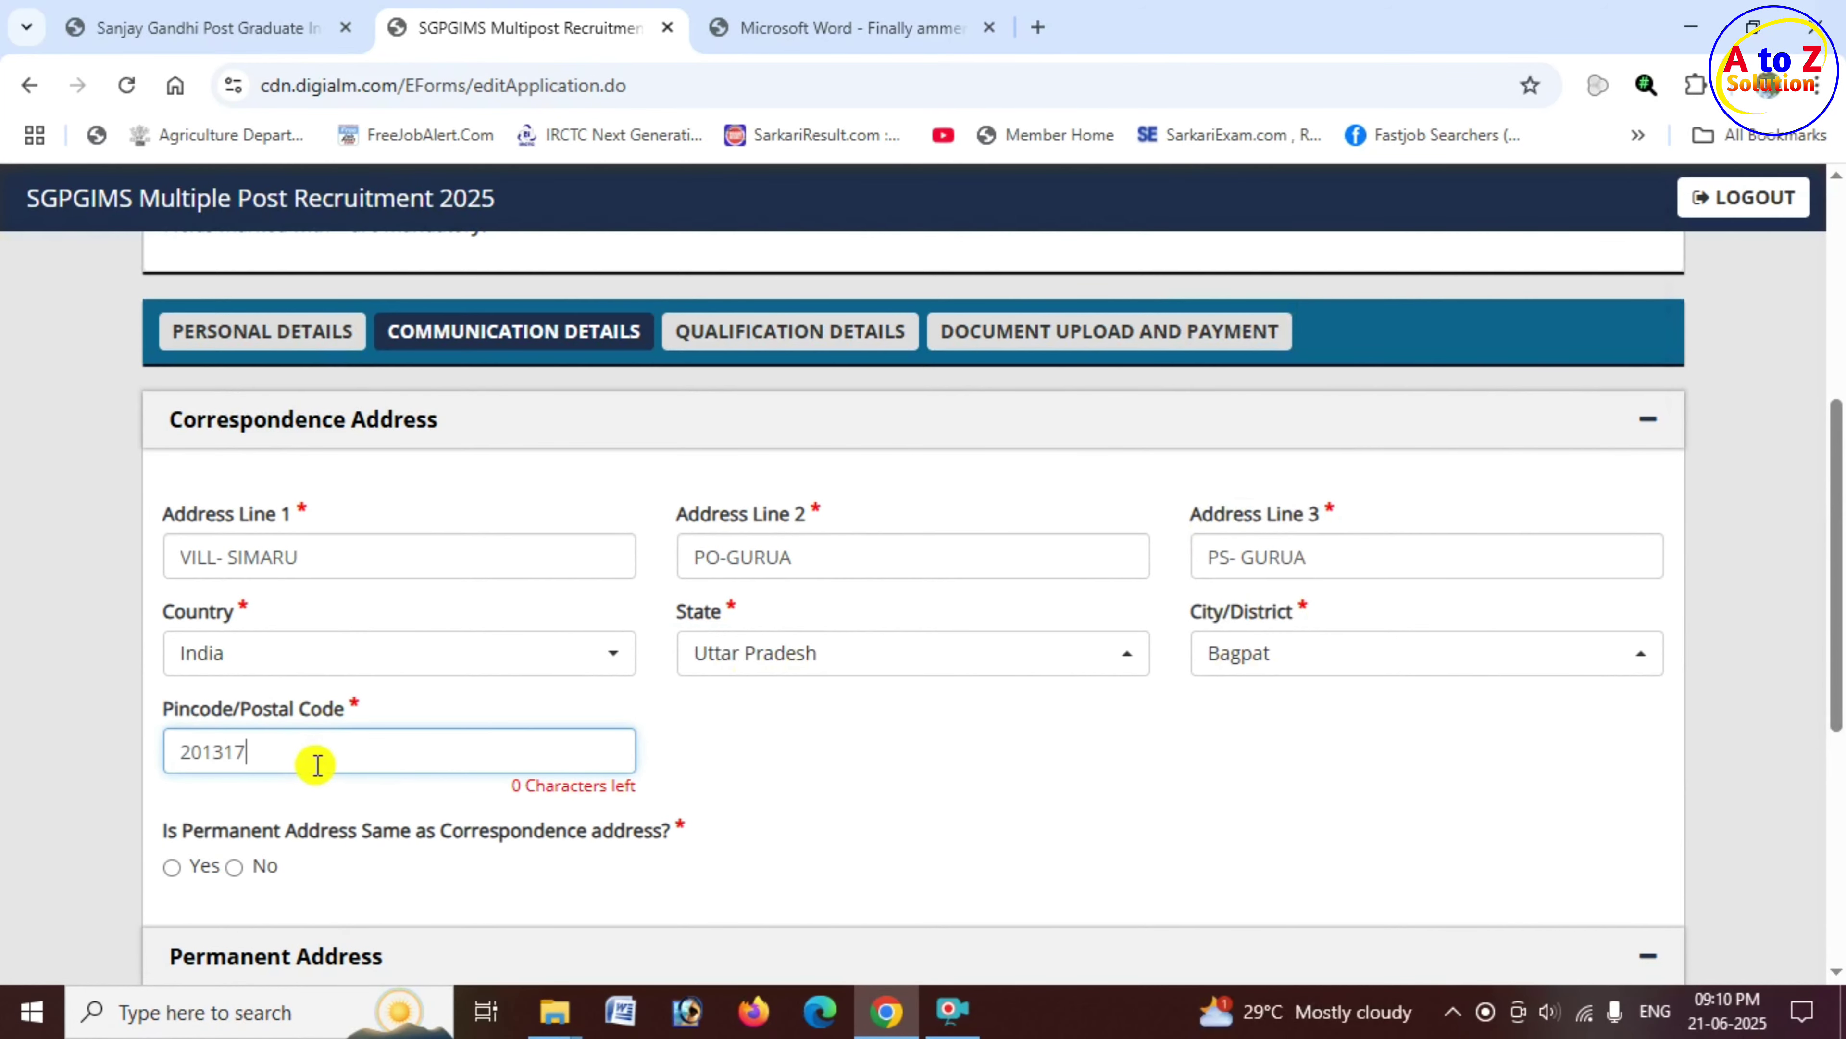
scroll(318, 764, "down", 2)
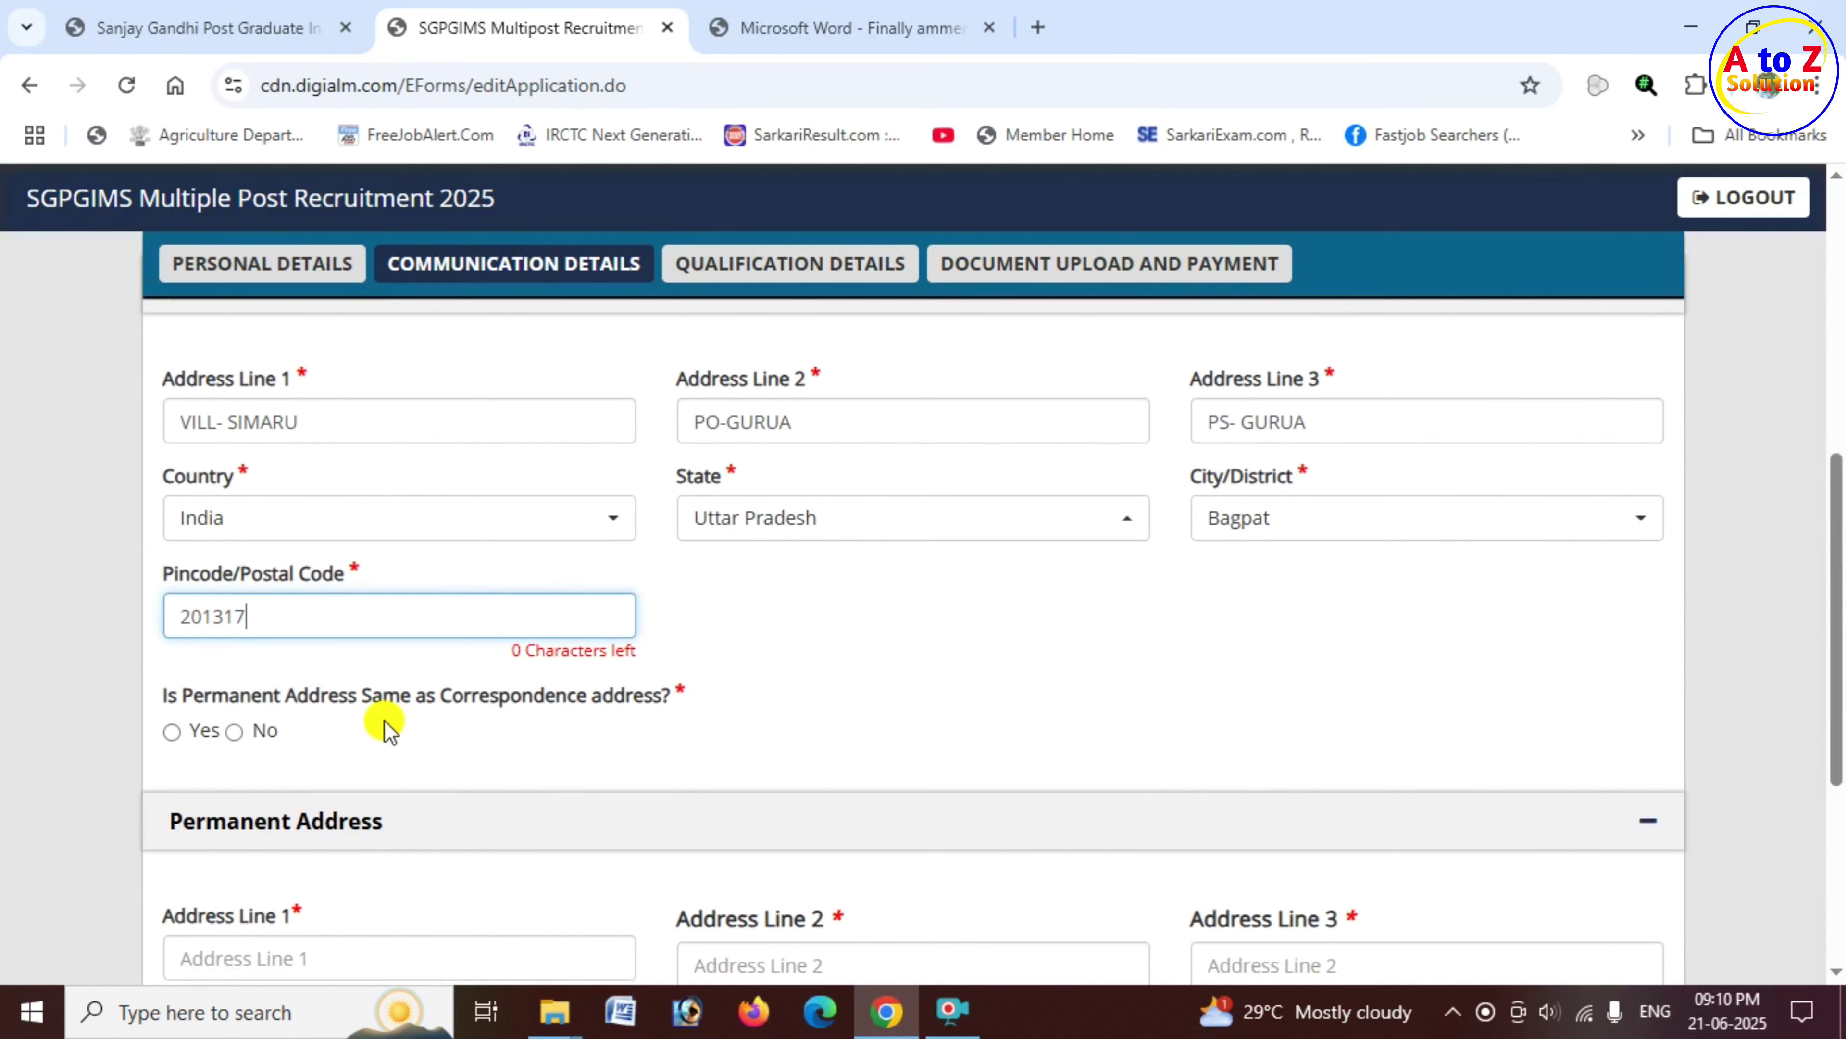
scroll(405, 724, "up", 2)
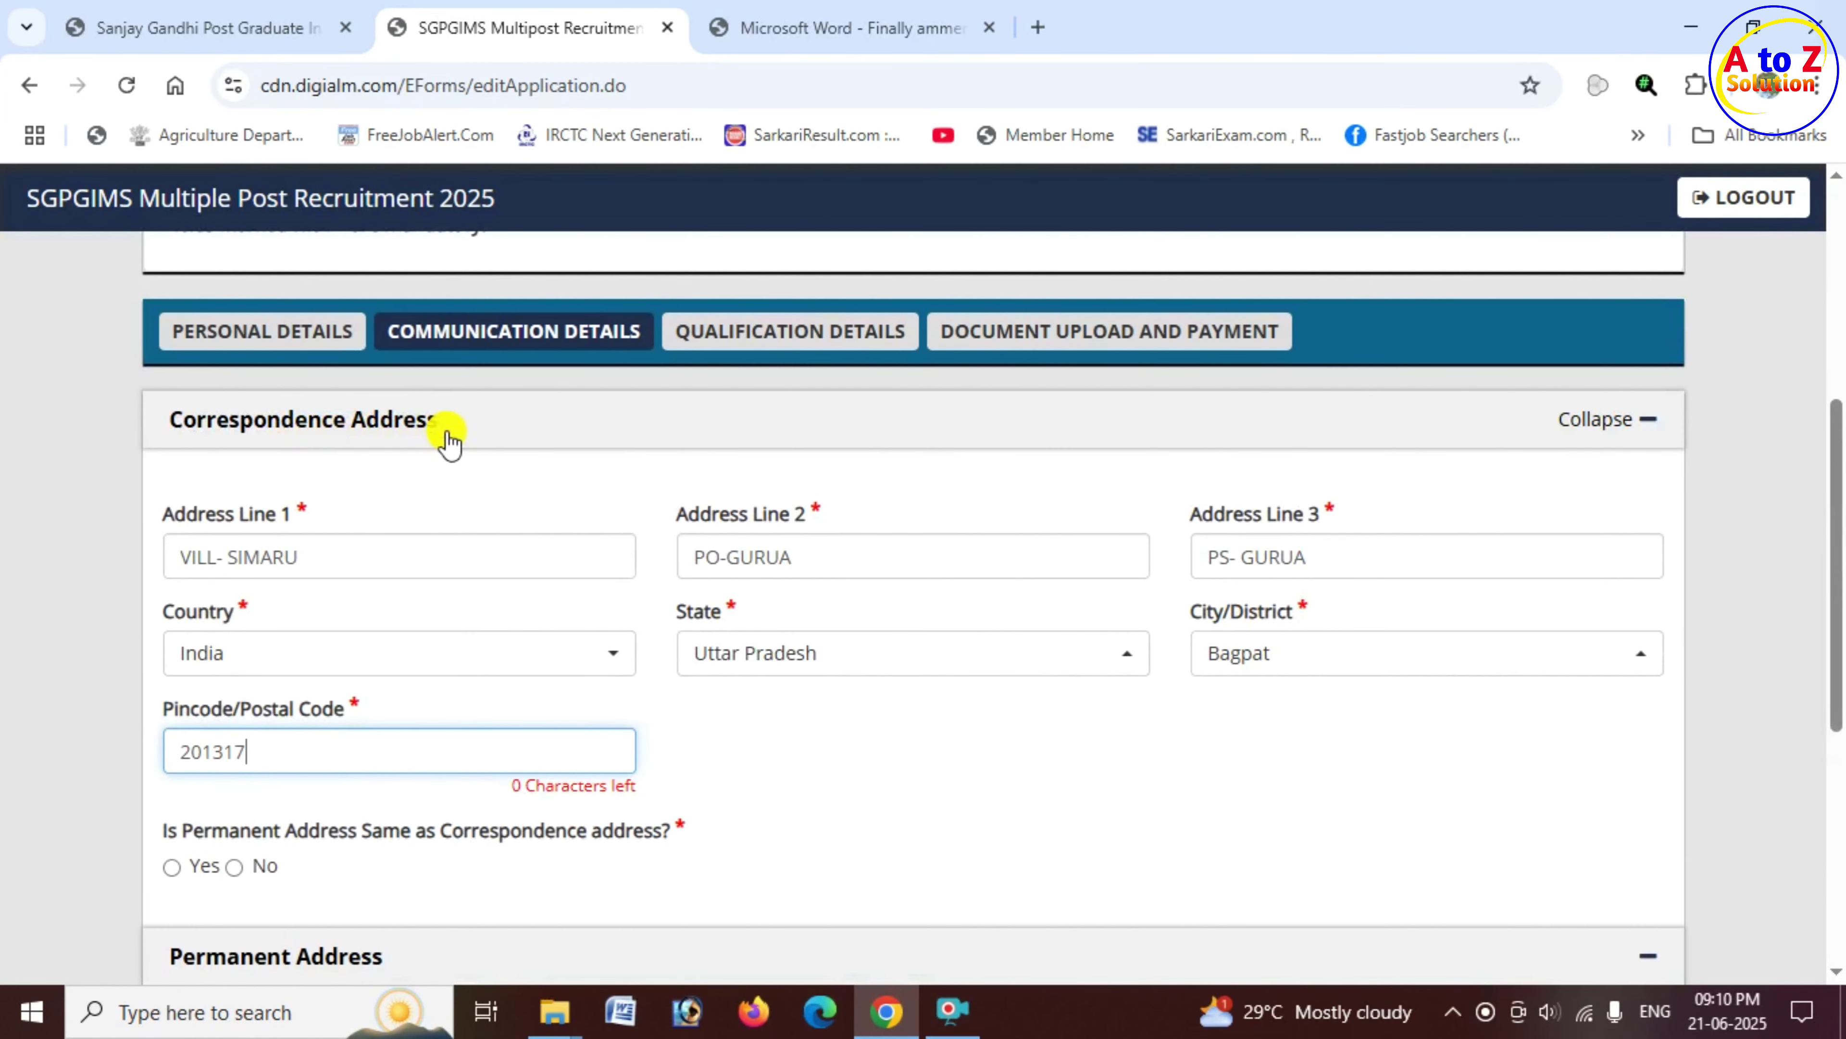
scroll(466, 437, "down", 4)
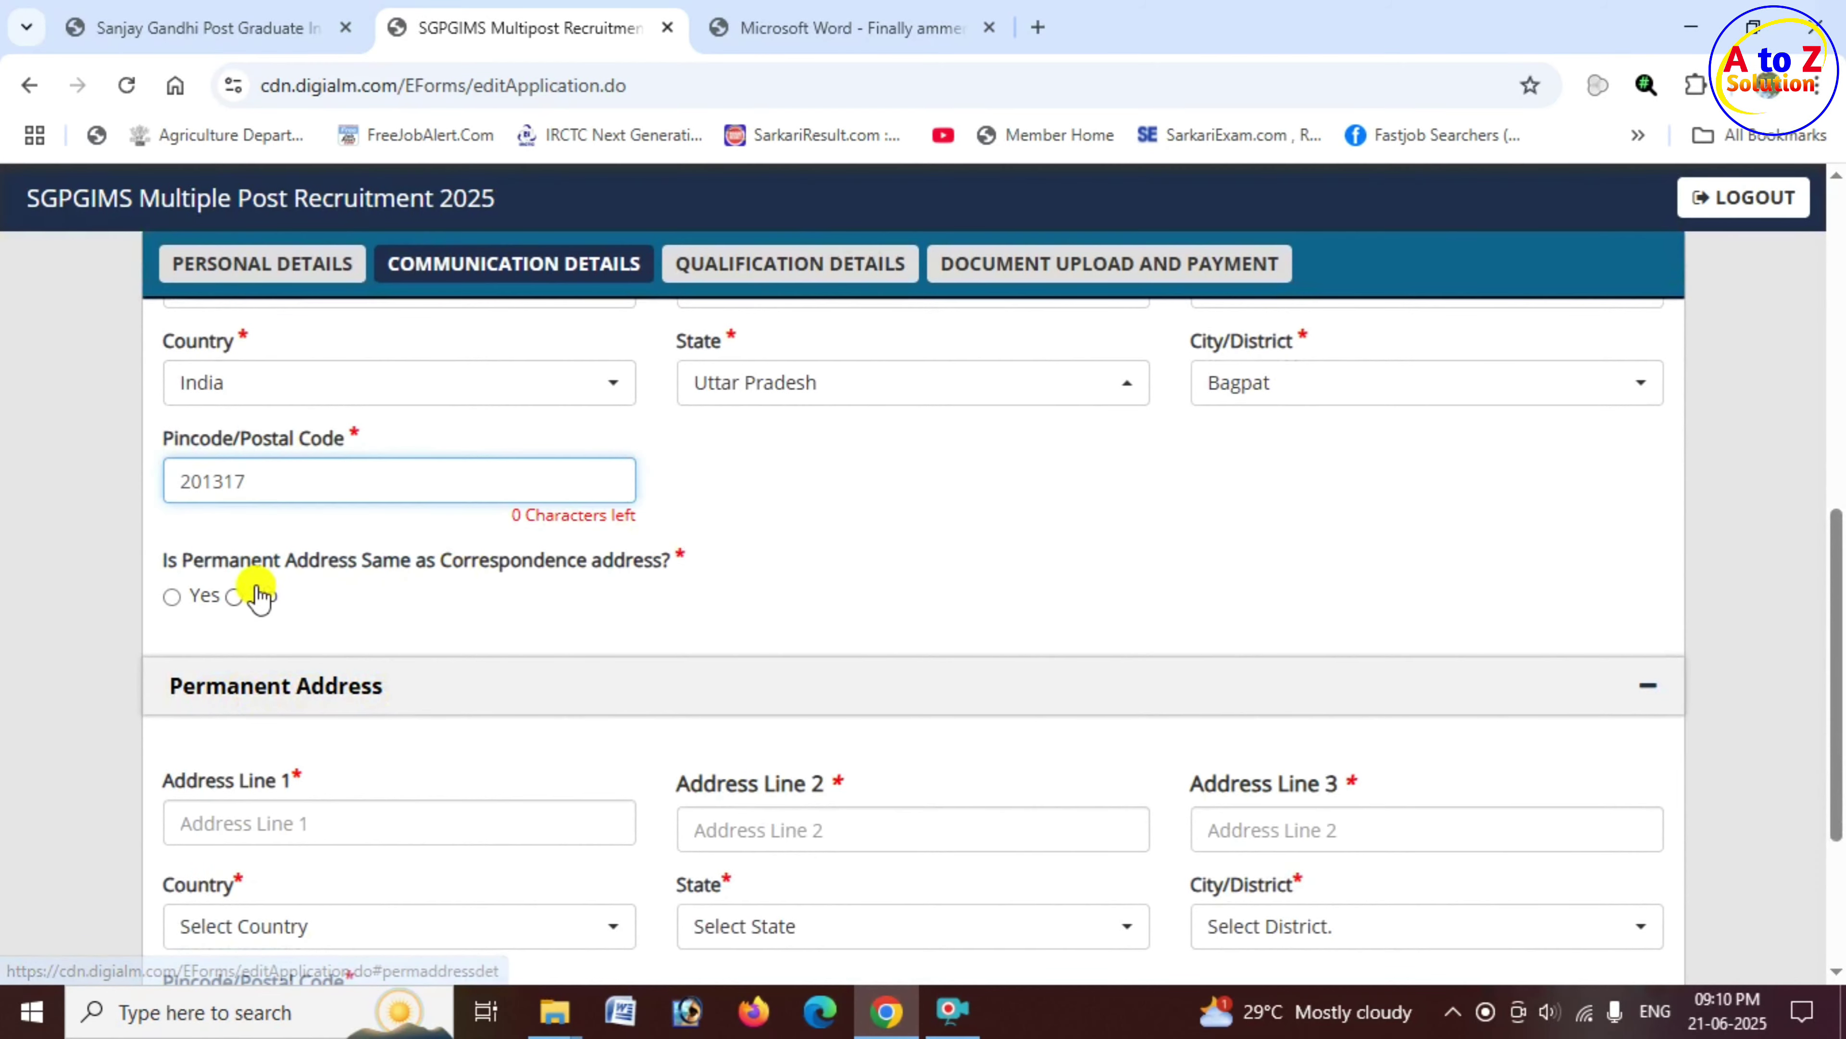
left_click(417, 574)
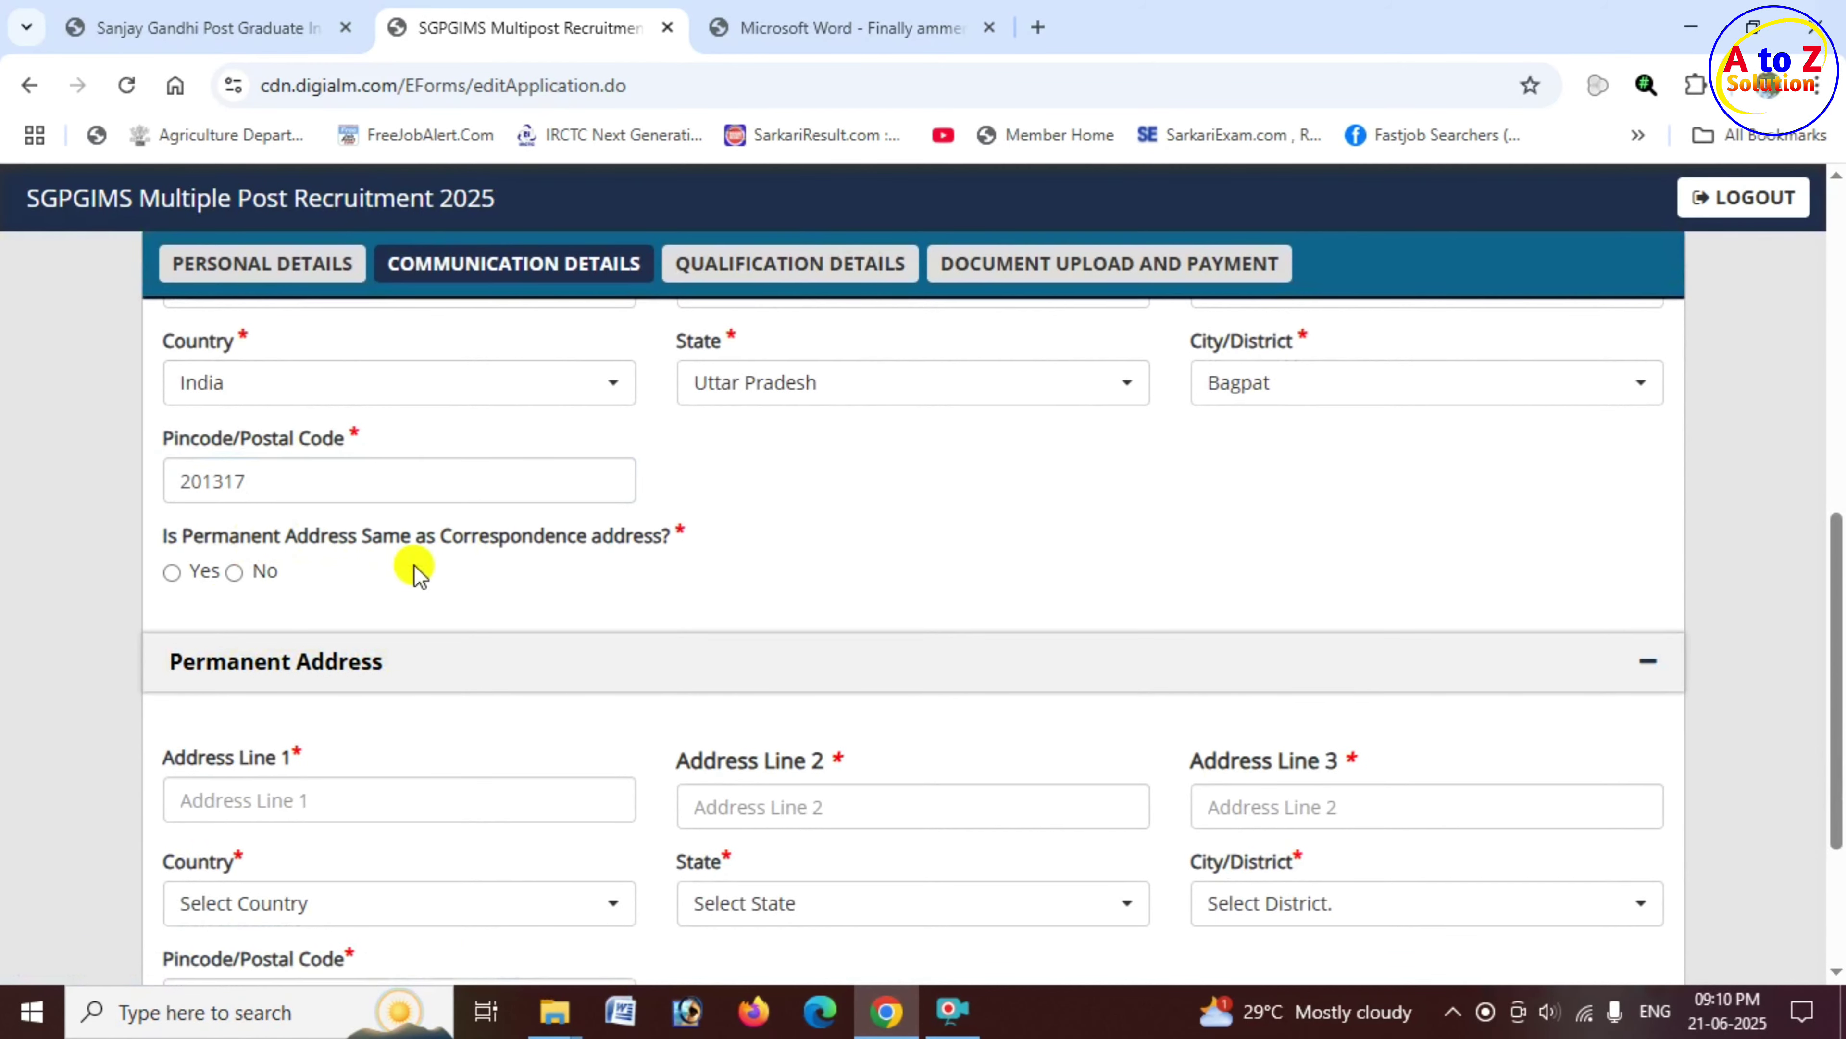
Step: Mark the permanent address as the same as the correspondence address
left_click(167, 573)
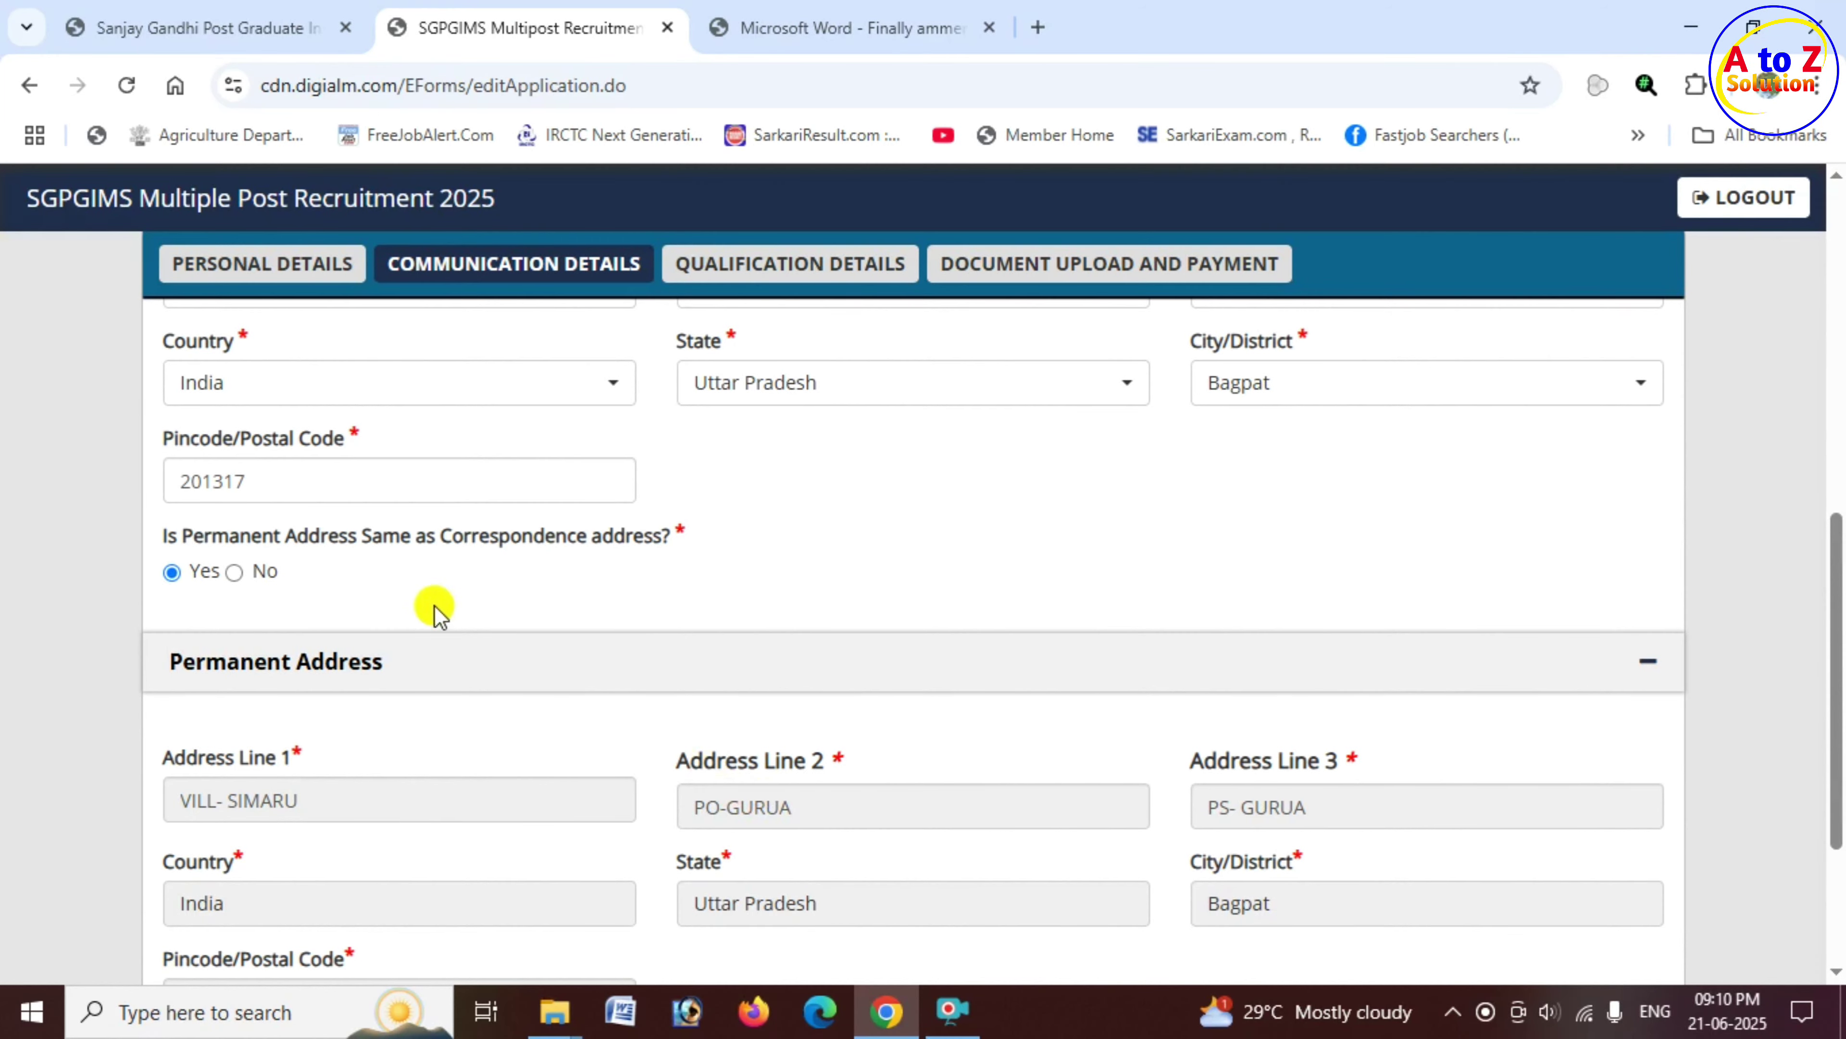
left_click(234, 572)
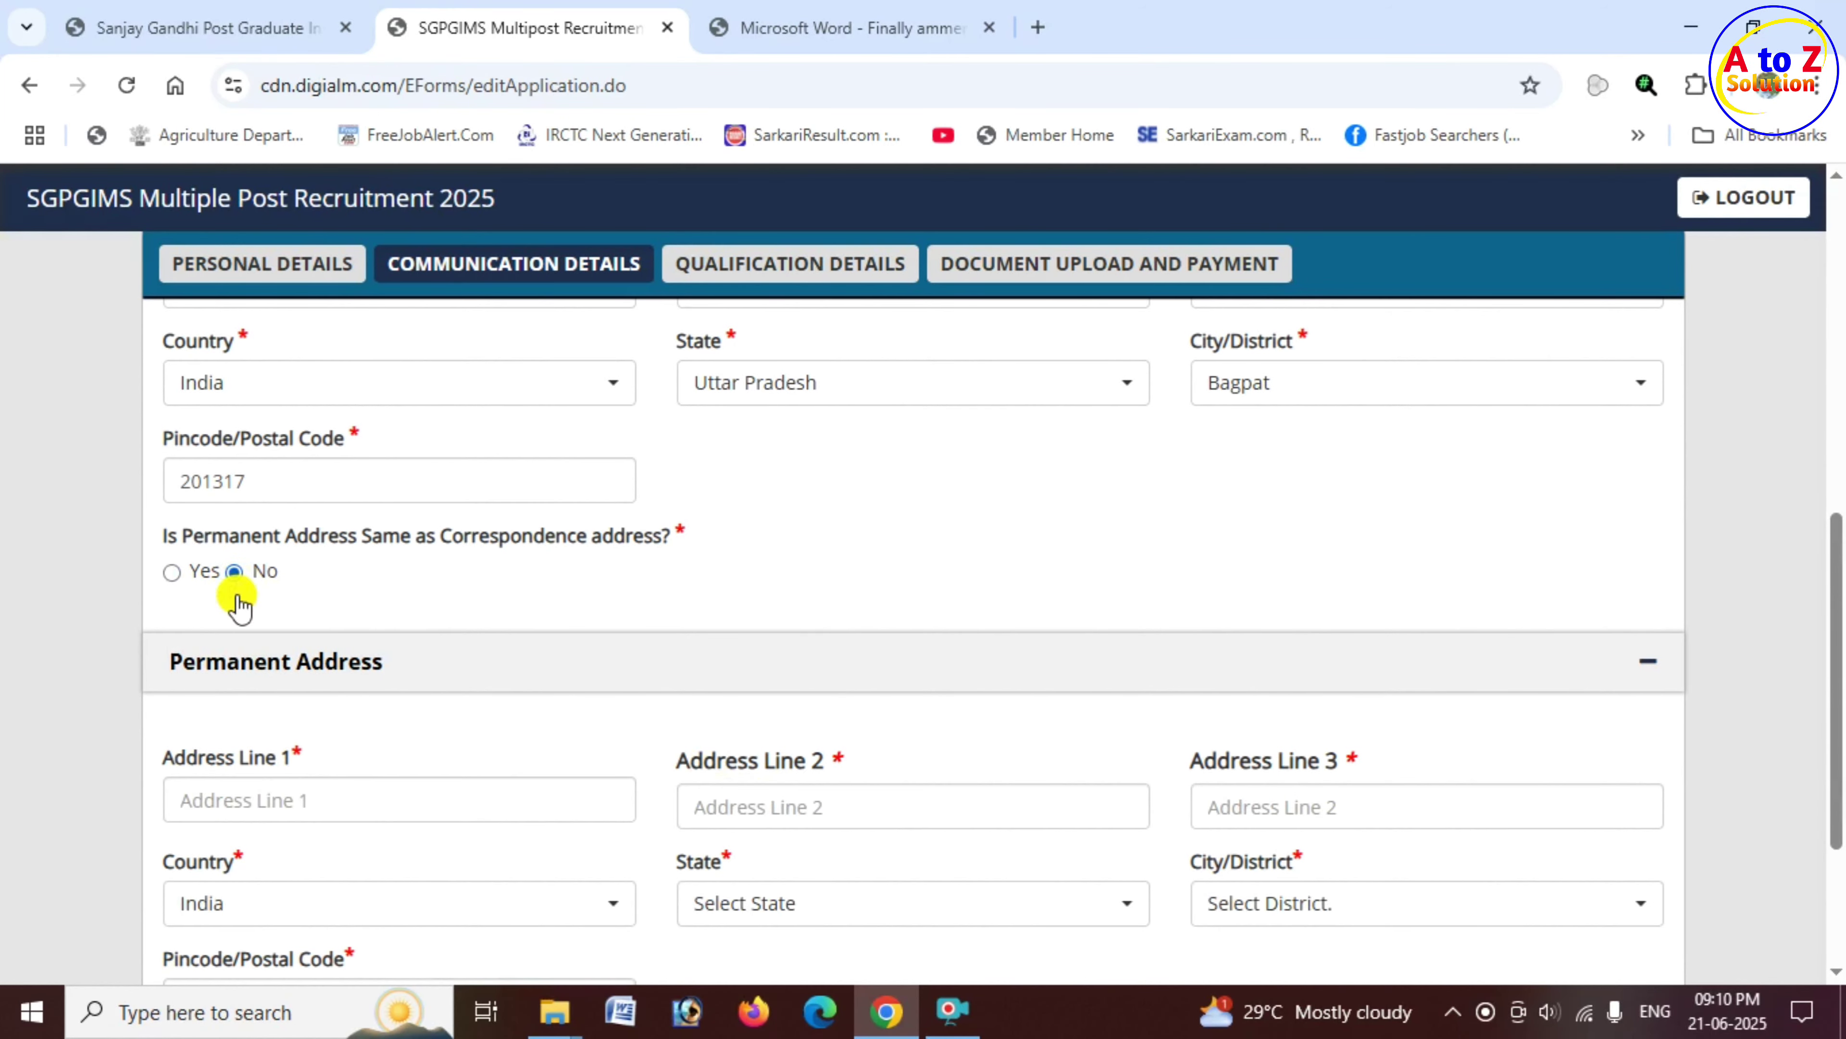
scroll(940, 800, "down", 2)
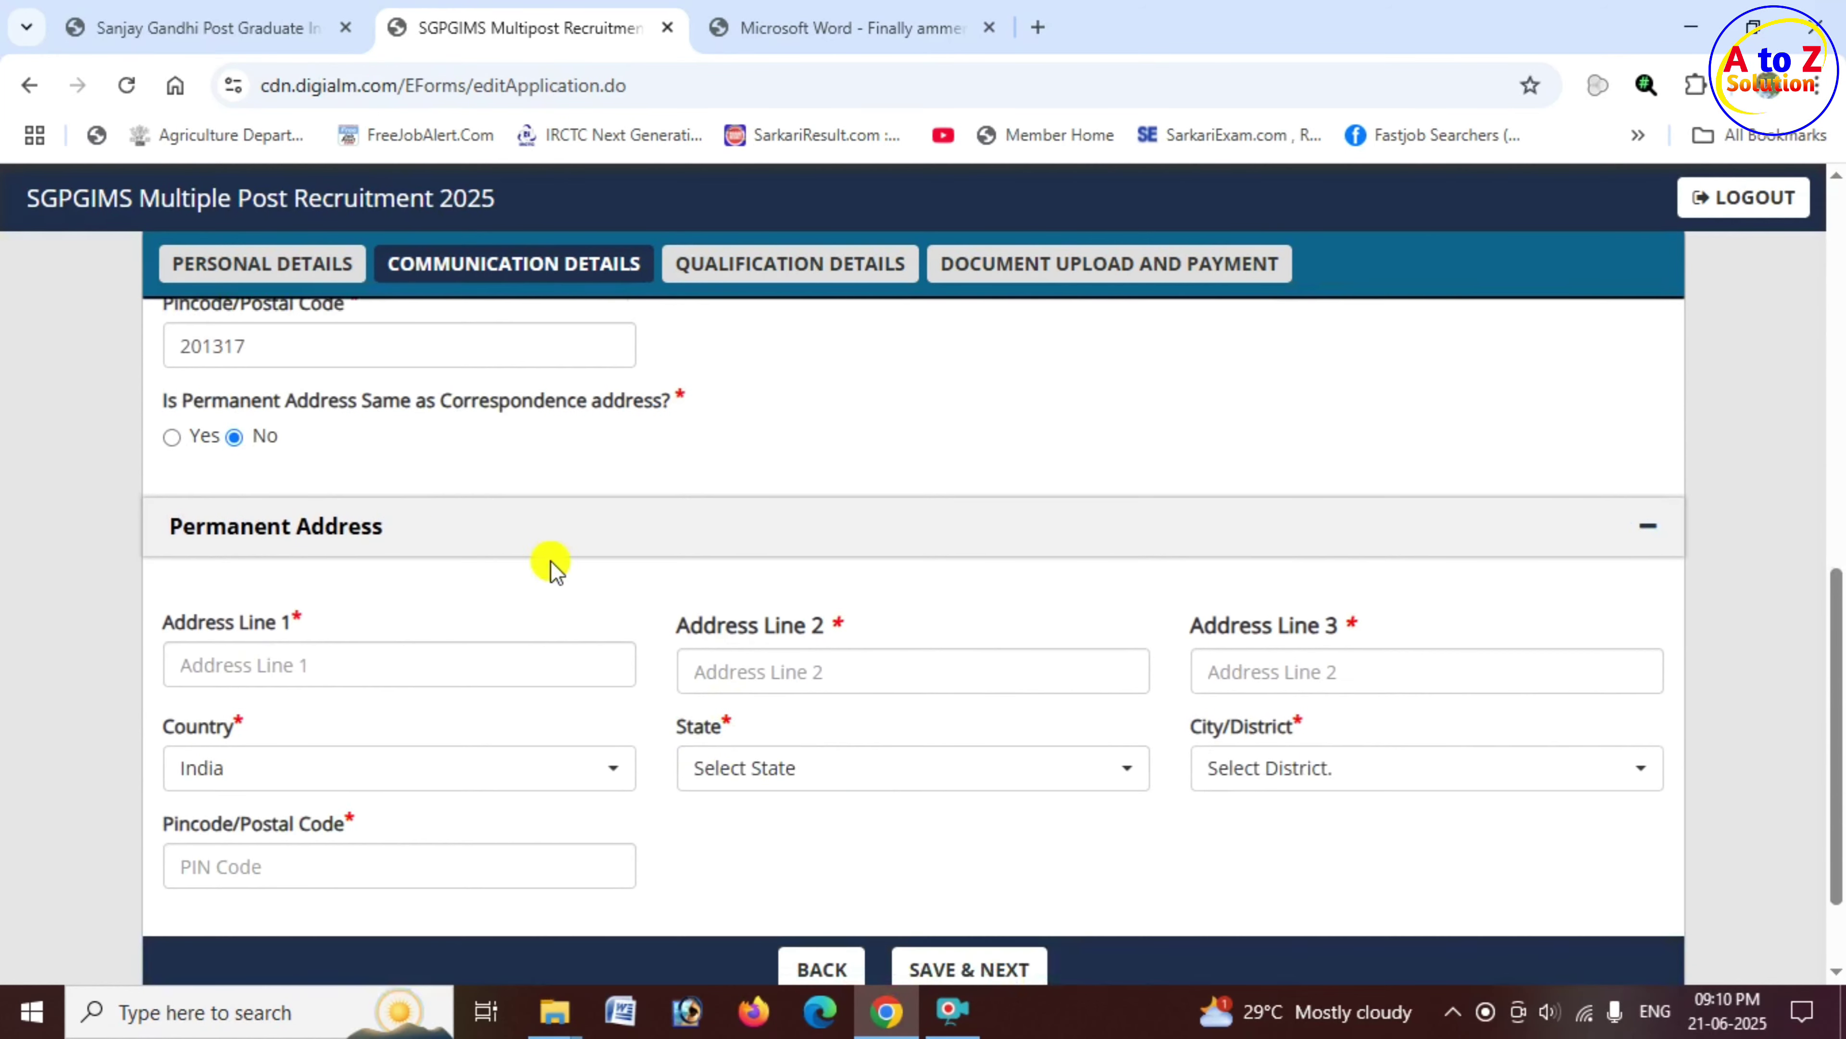
left_click(172, 436)
scroll(807, 684, "down", 2)
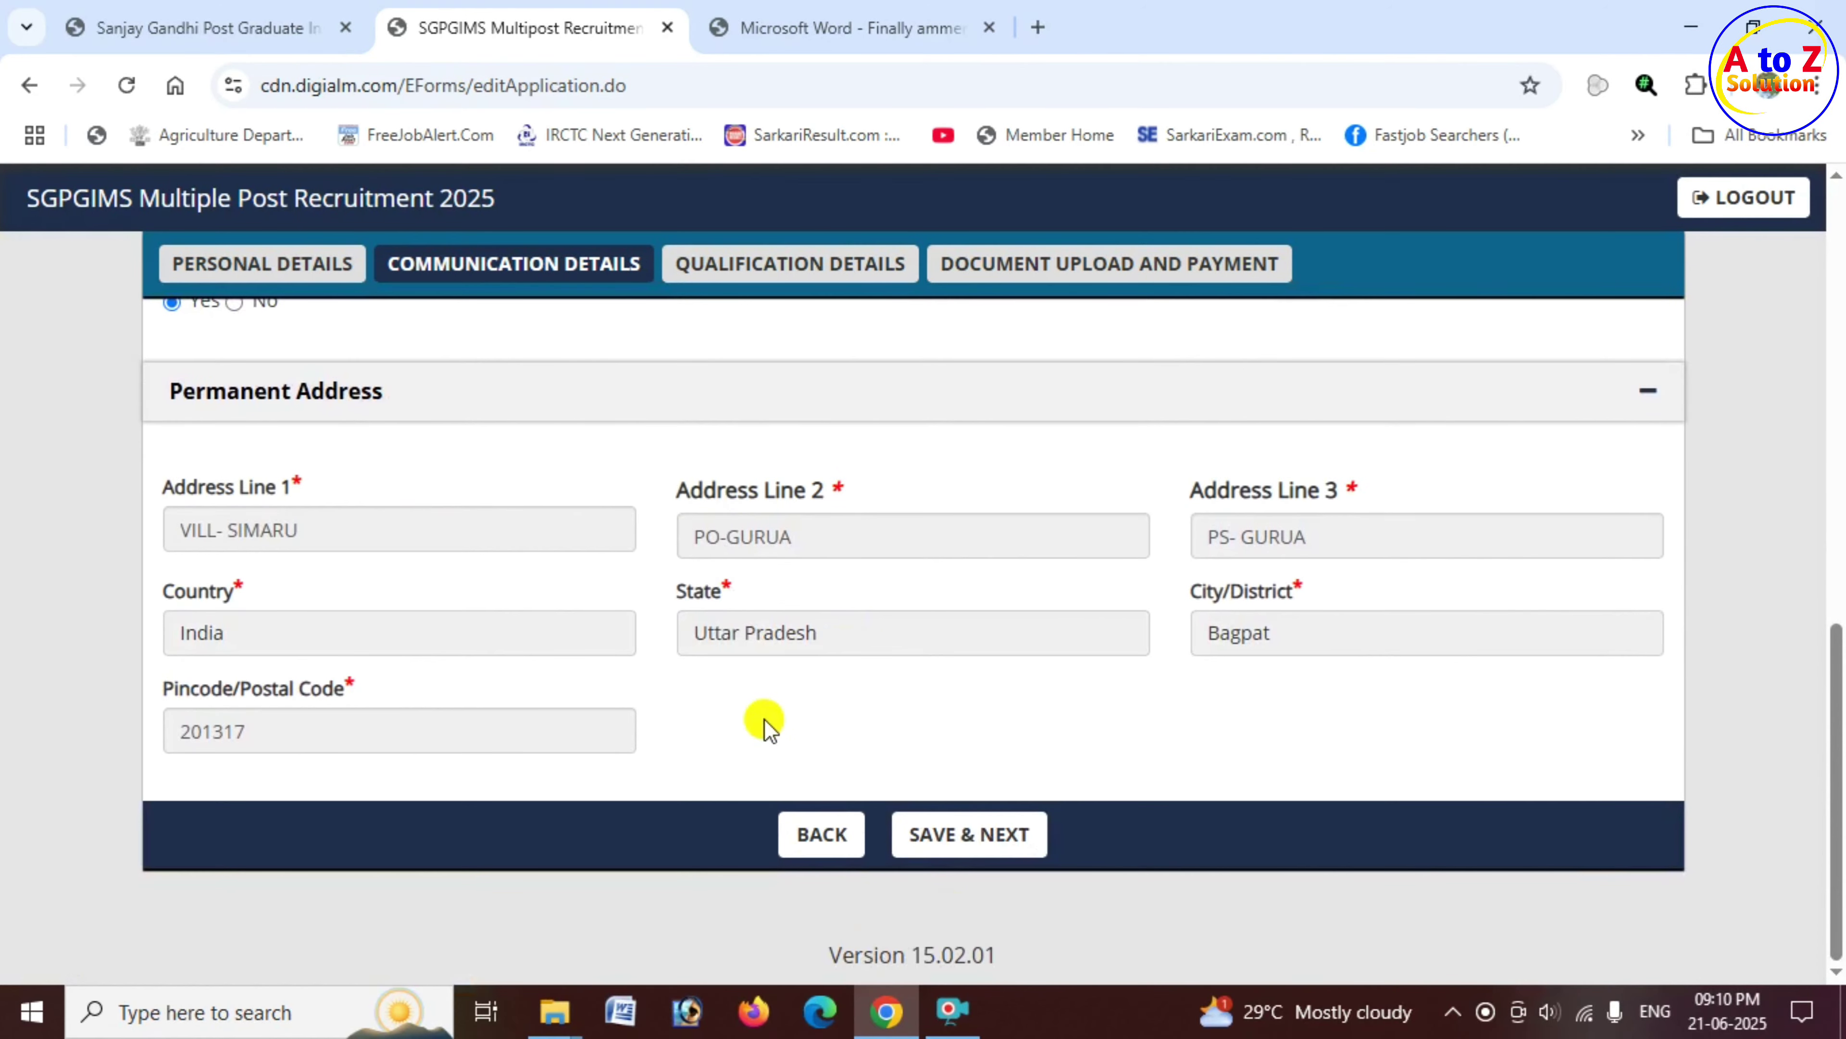
Step: Save the communication details with SAVE & NEXT and dismiss the Data Saved alert
left_click(981, 850)
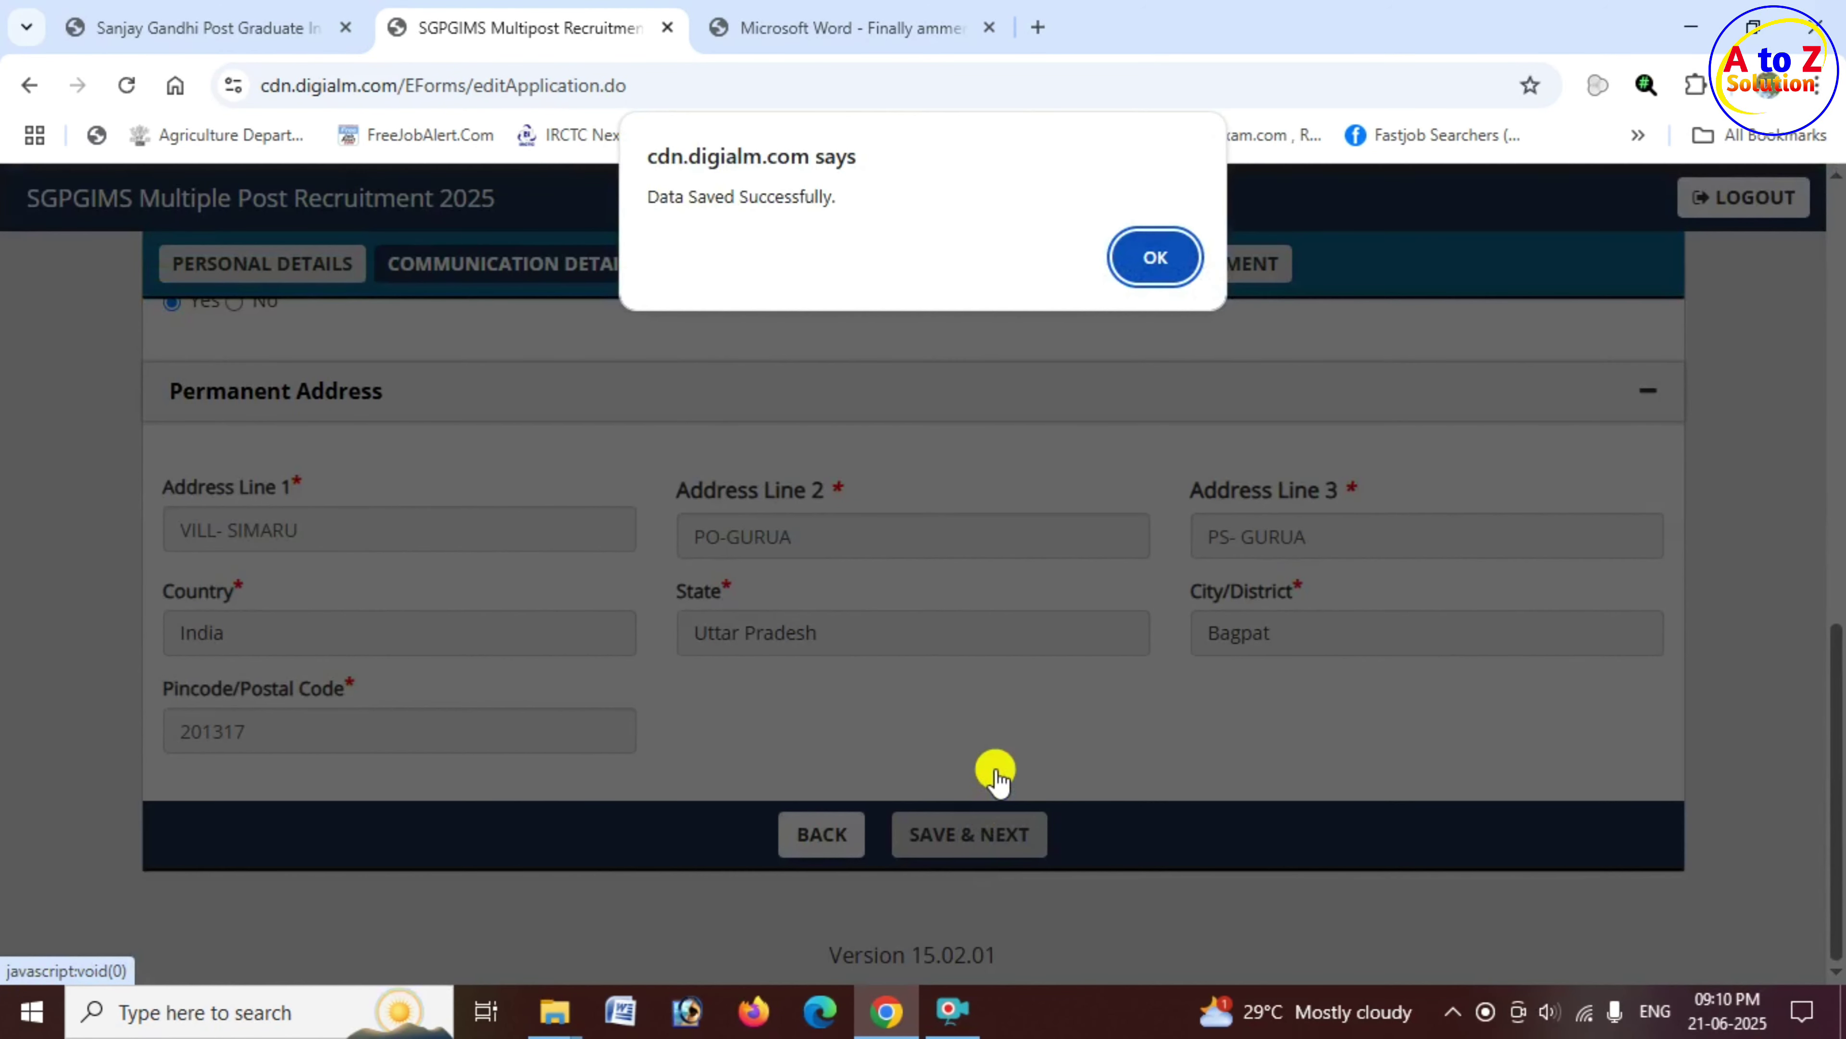
left_click_drag(649, 196, 830, 205)
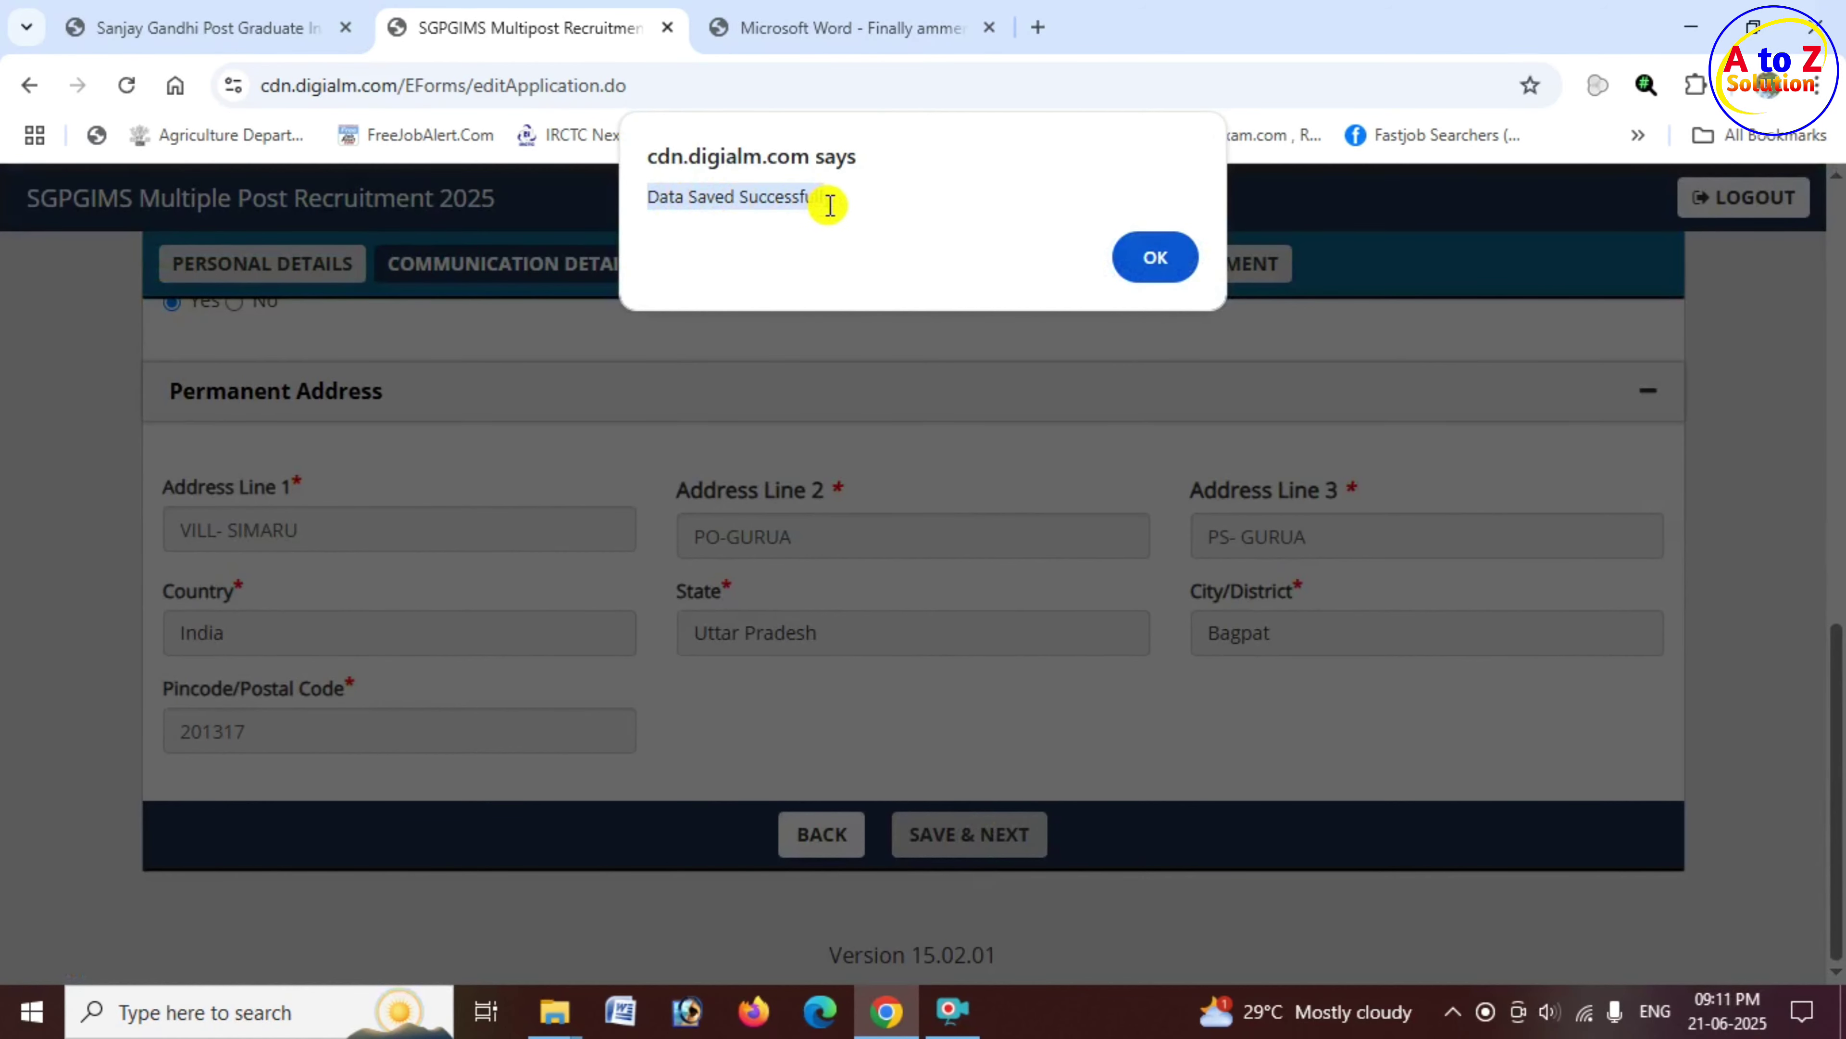
left_click(1155, 262)
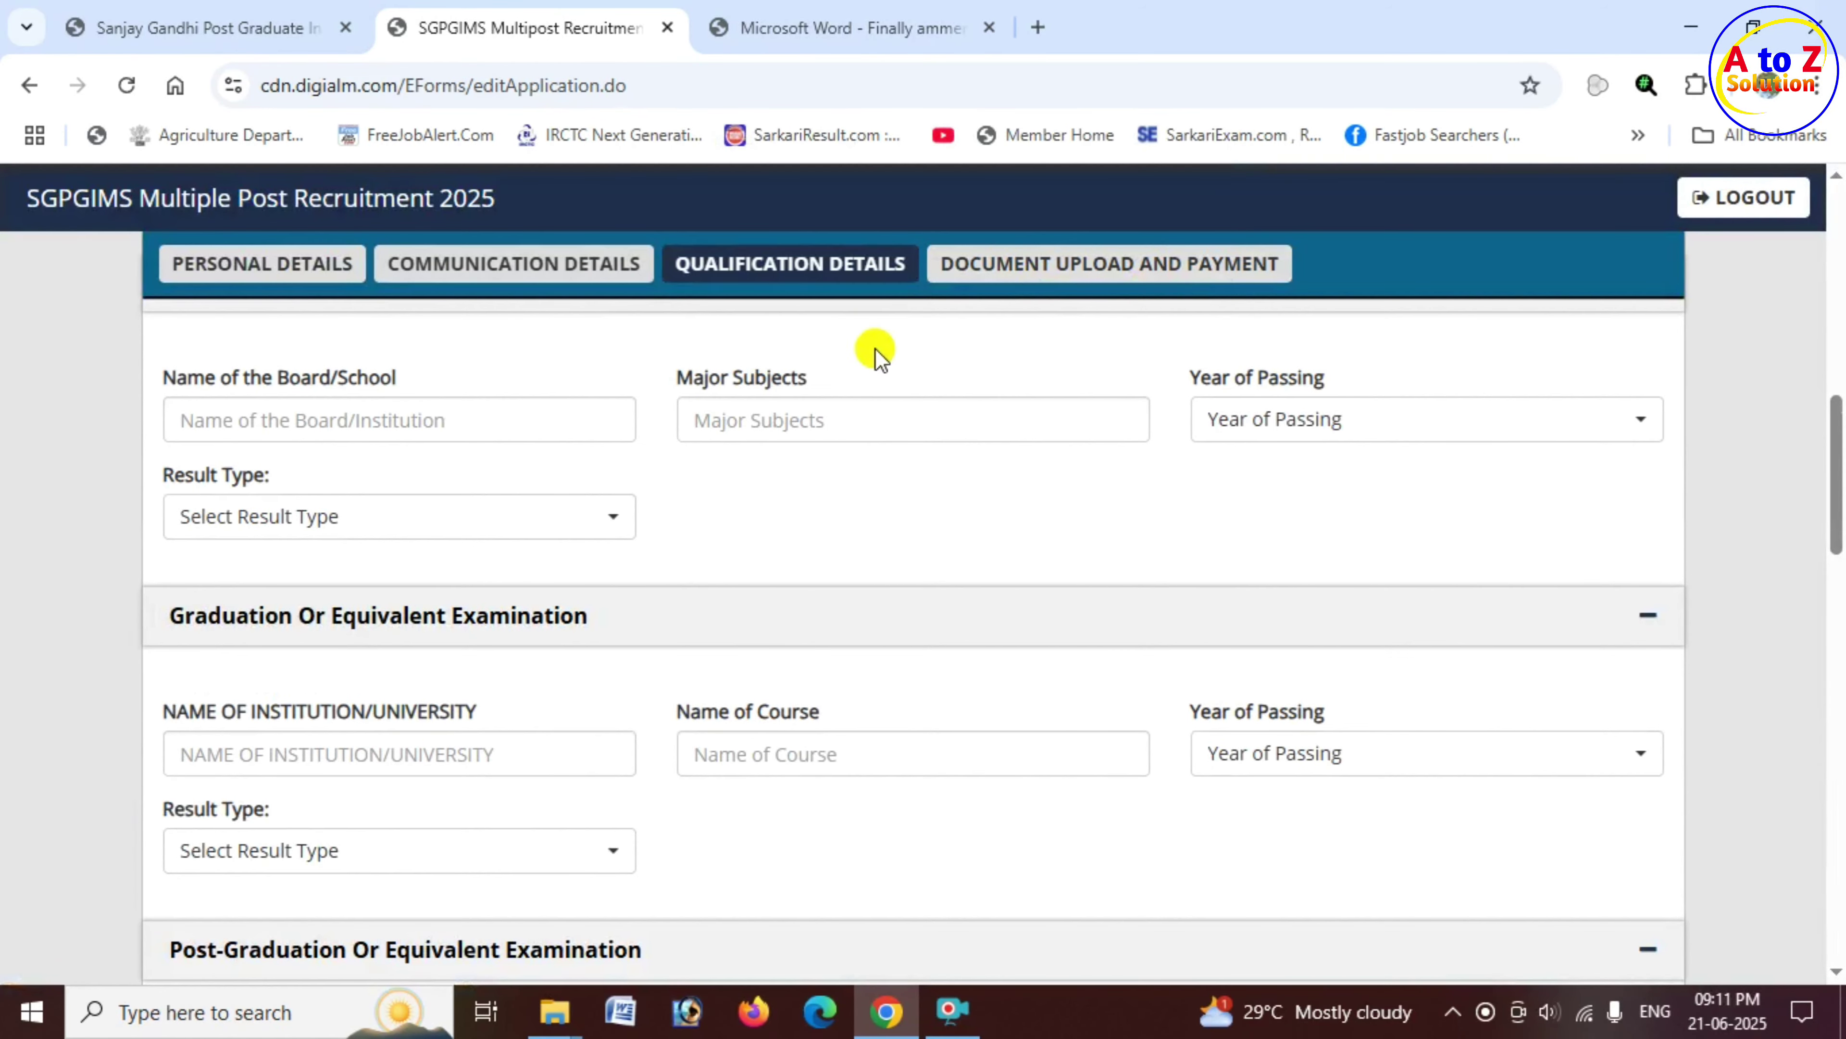
Step: Tick the 10th-exam advertisement declaration and open the eligibility criteria PDF
scroll(861, 366, "up", 10)
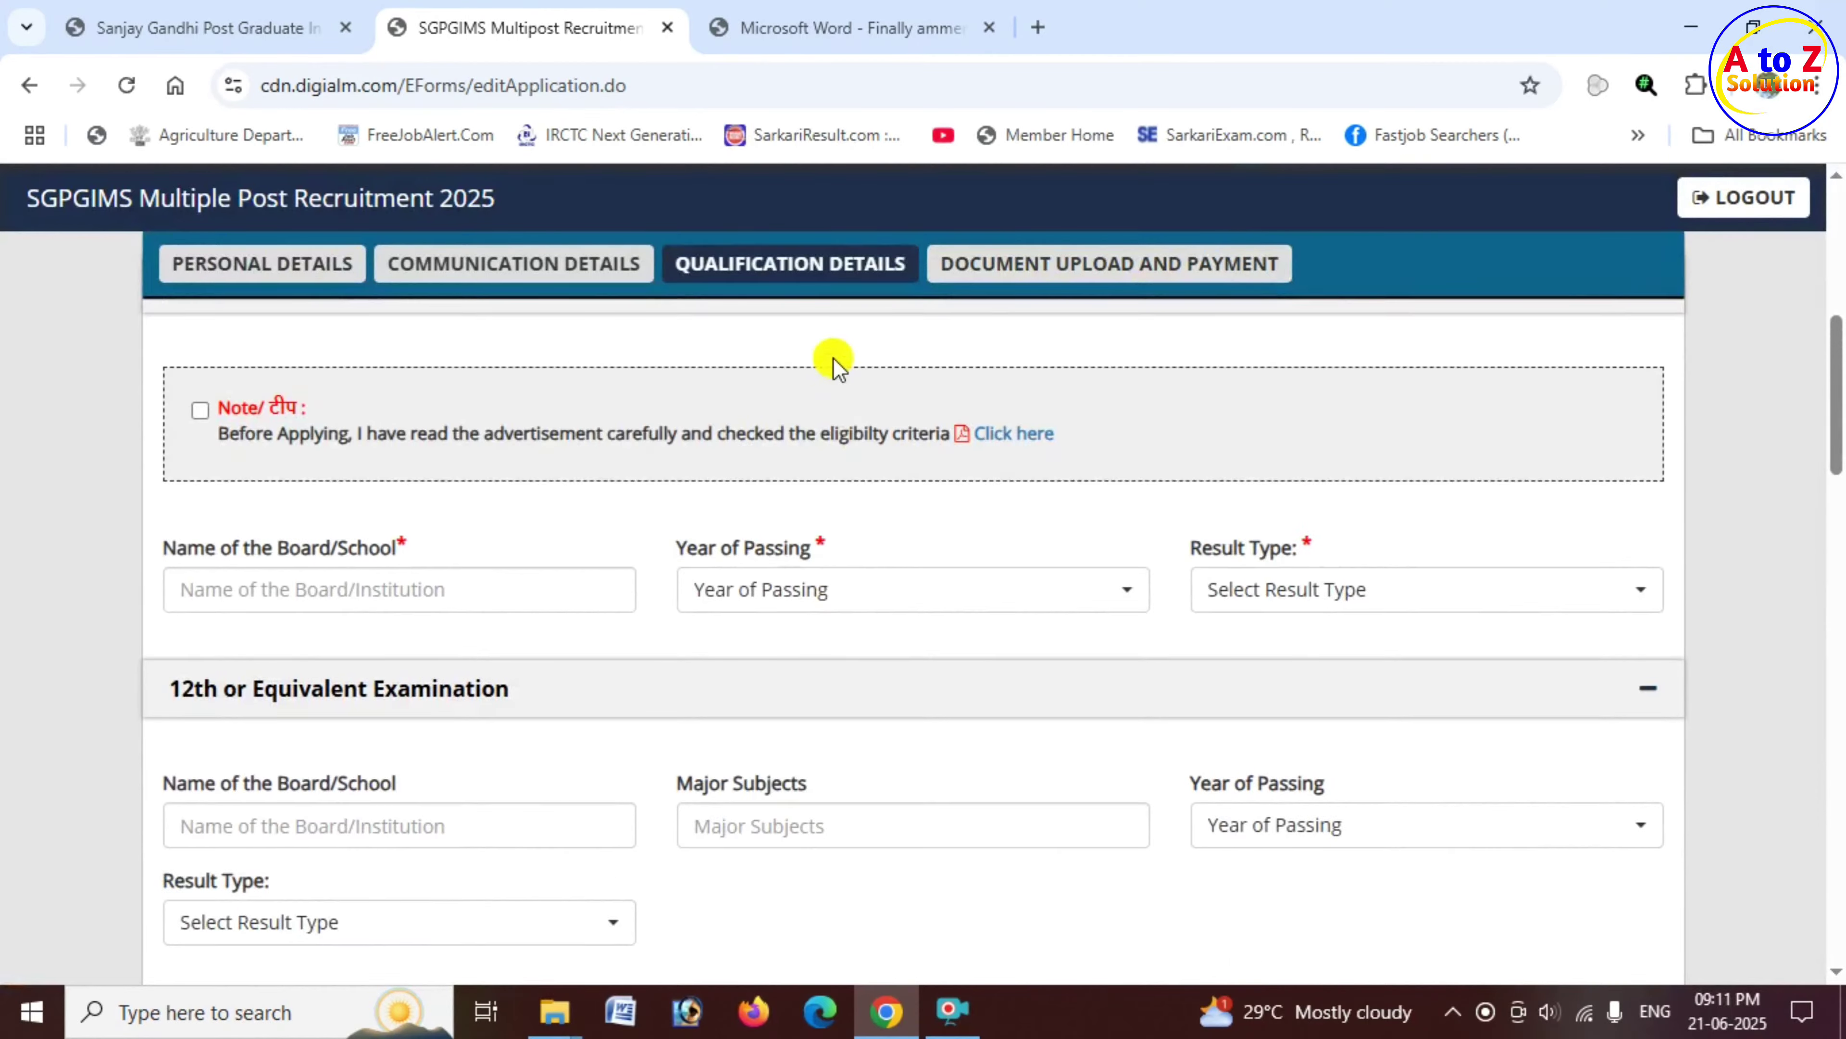
scroll(474, 433, "down", 6)
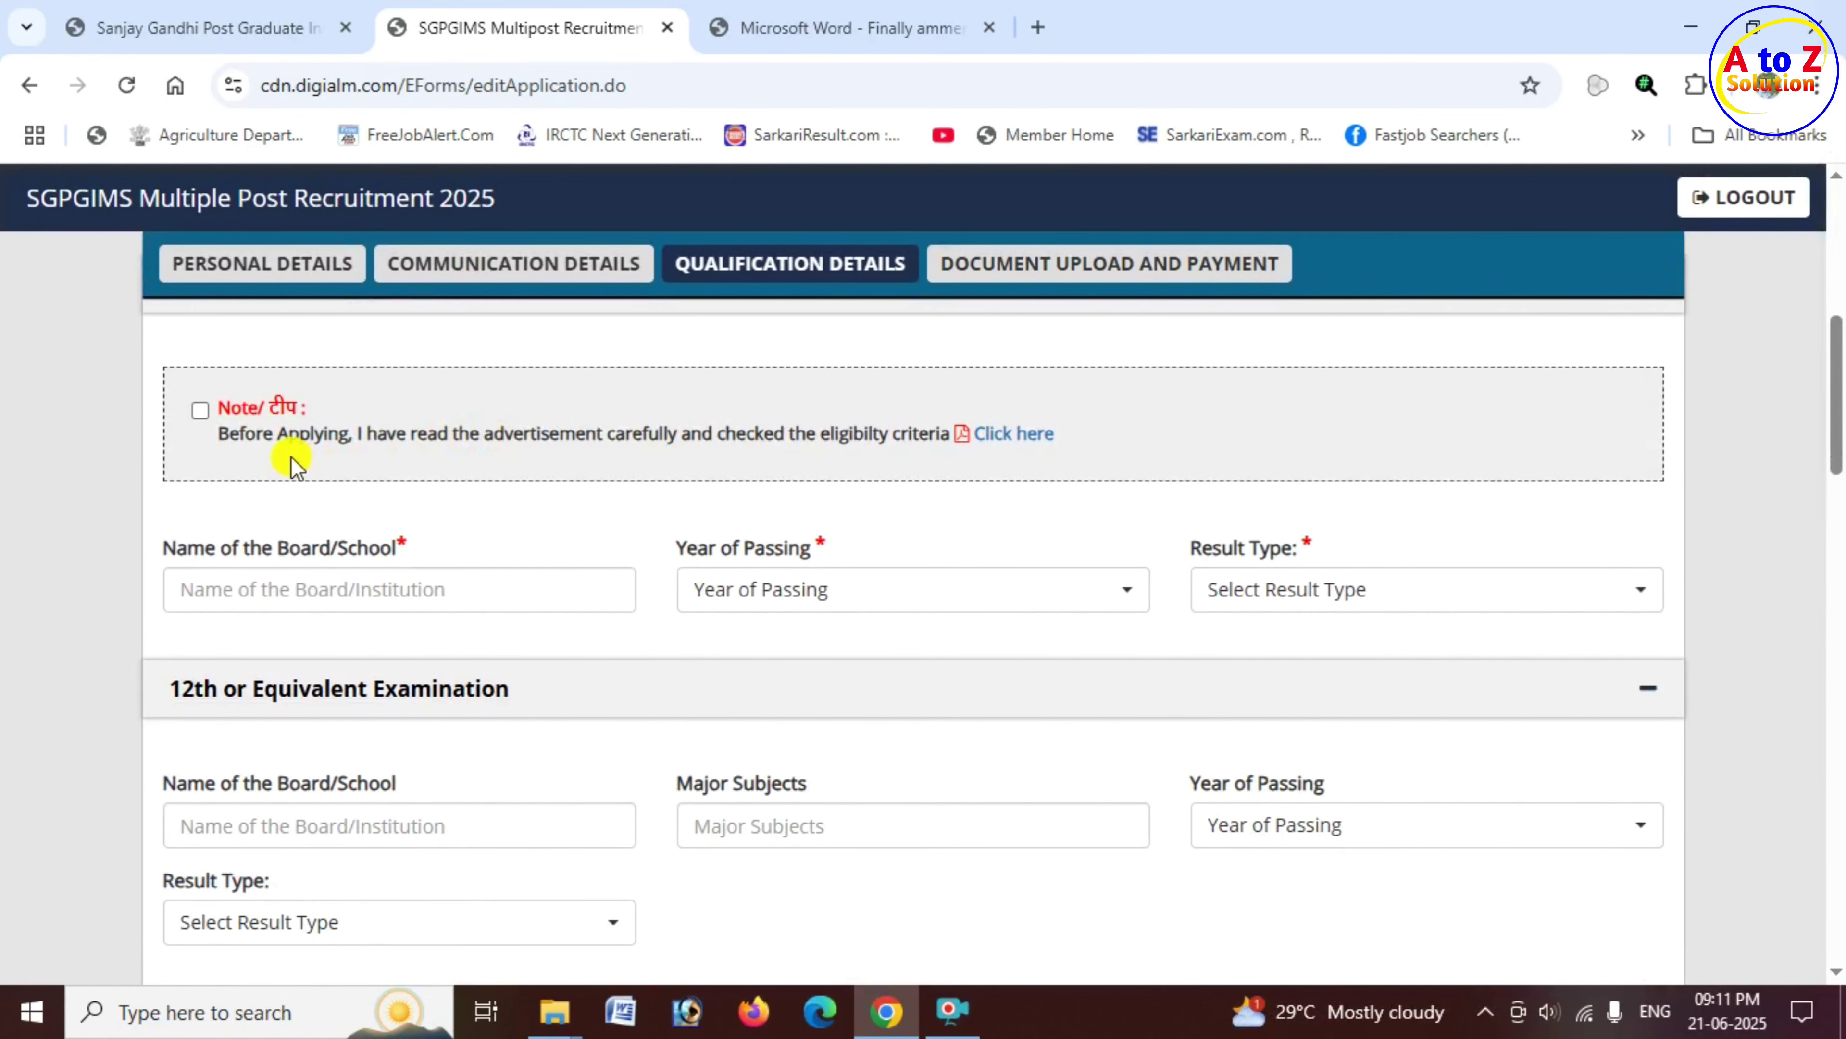
scroll(298, 458, "up", 3)
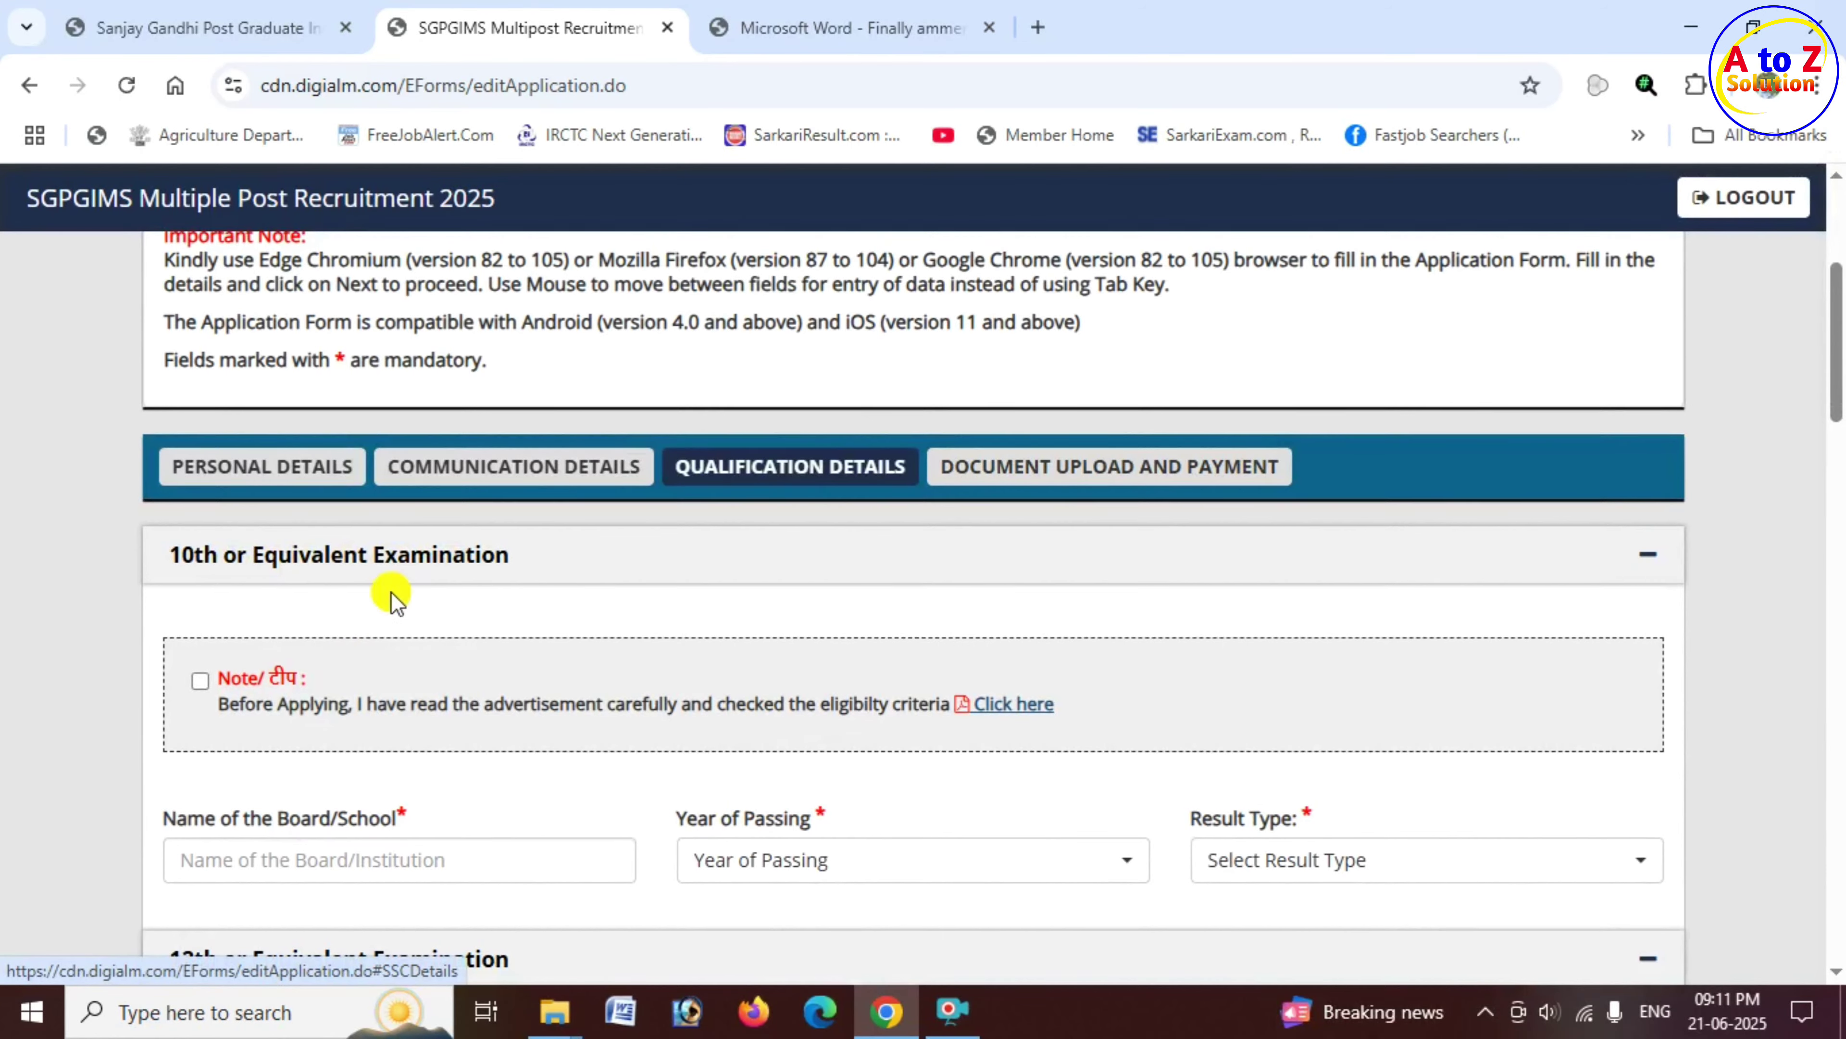
scroll(357, 574, "down", 2)
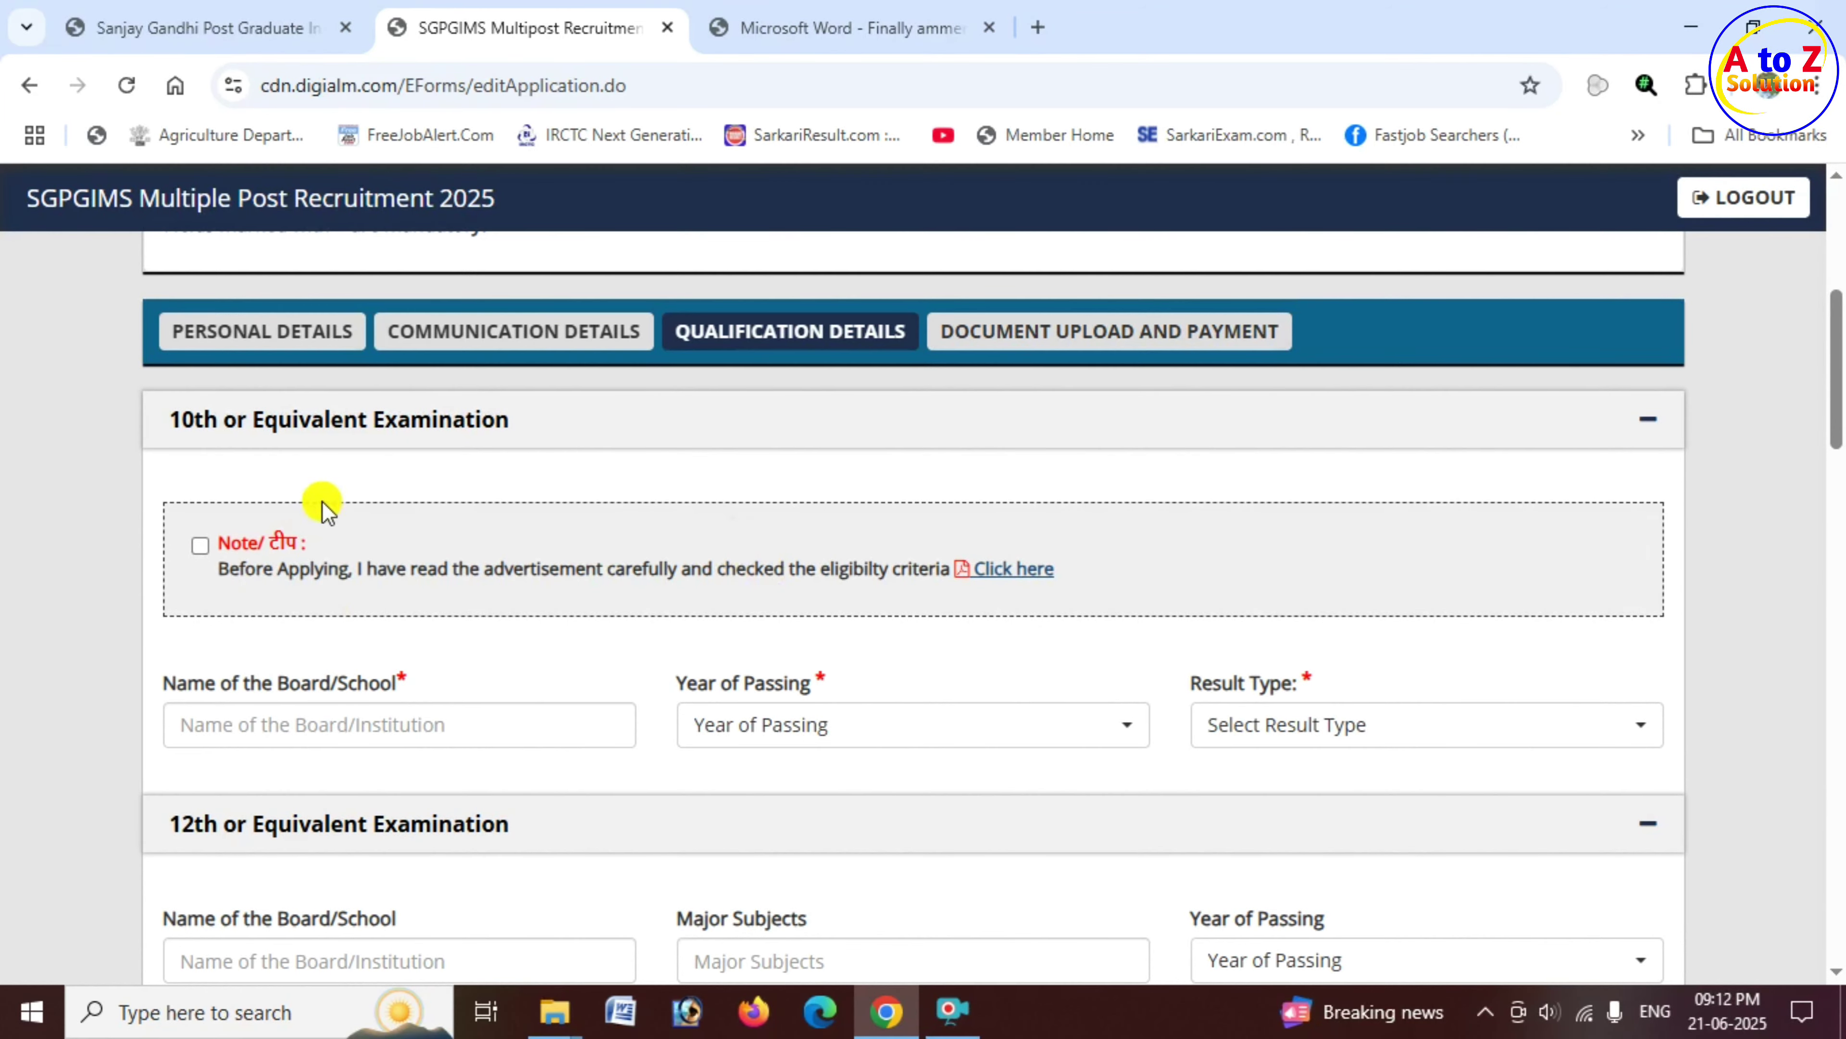
left_click(200, 544)
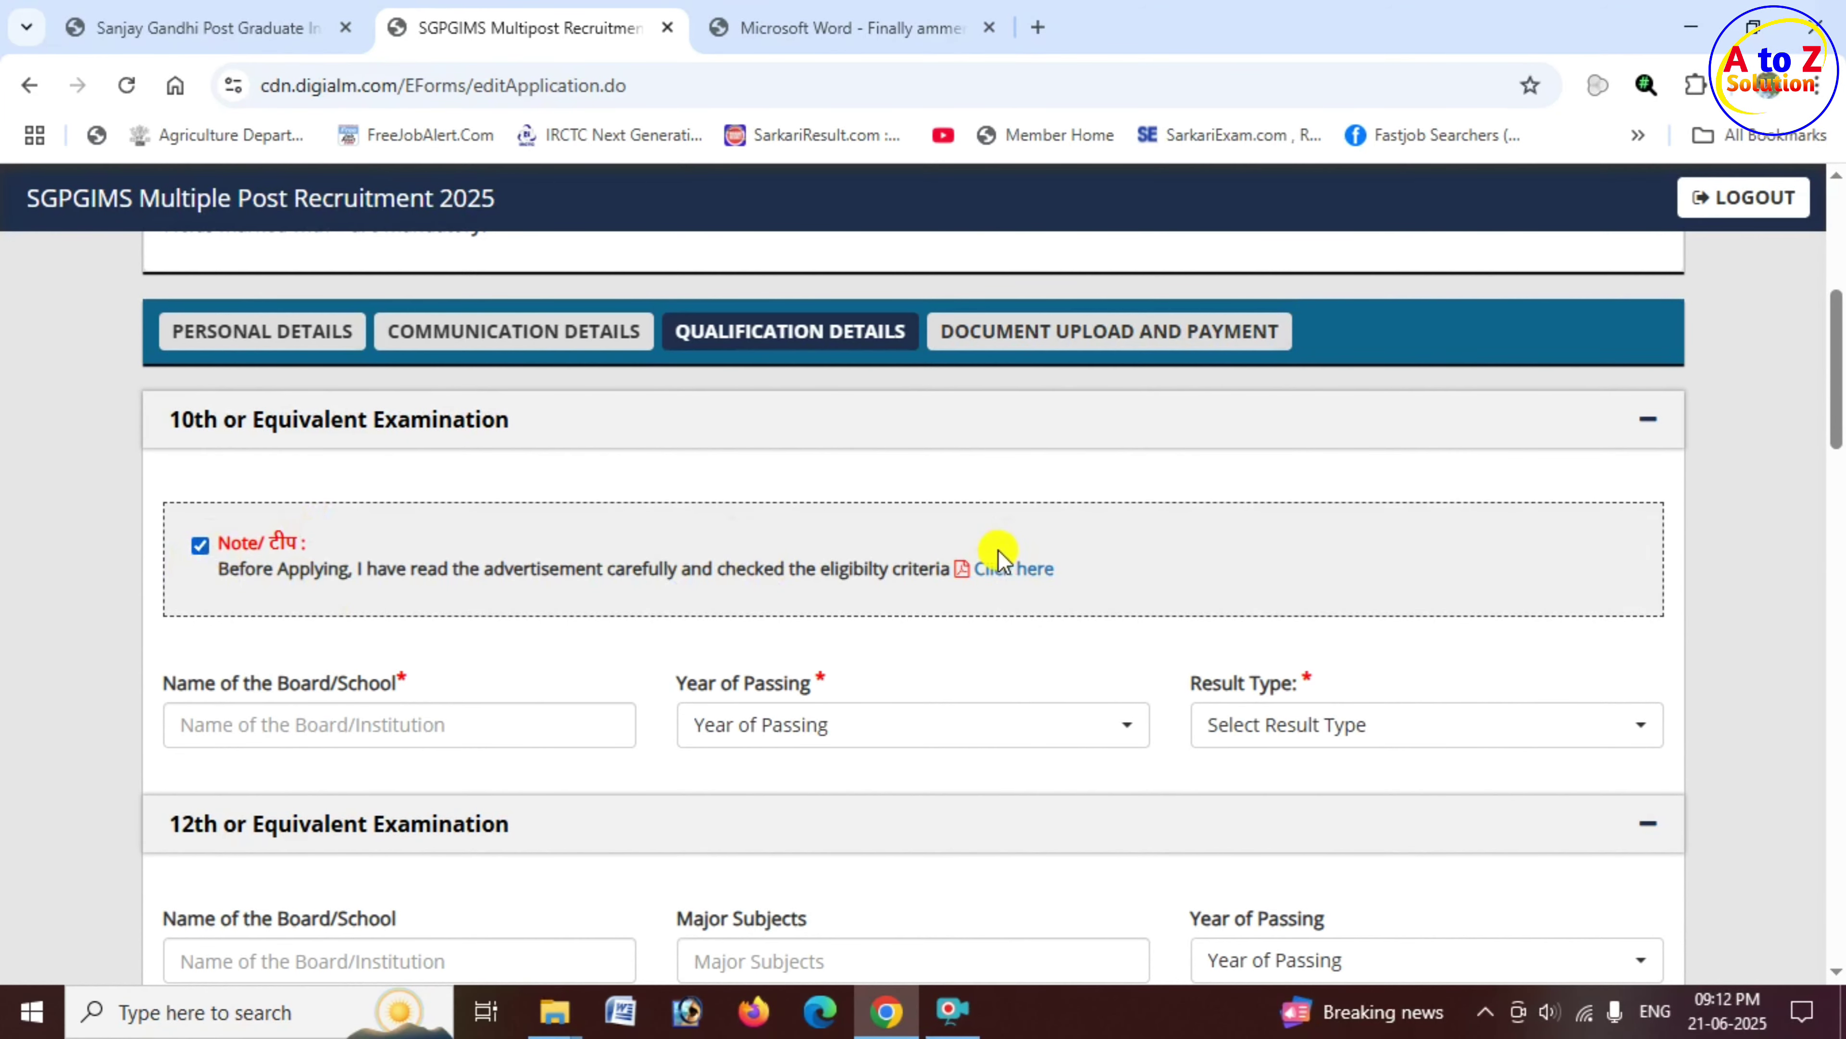
left_click(1011, 578)
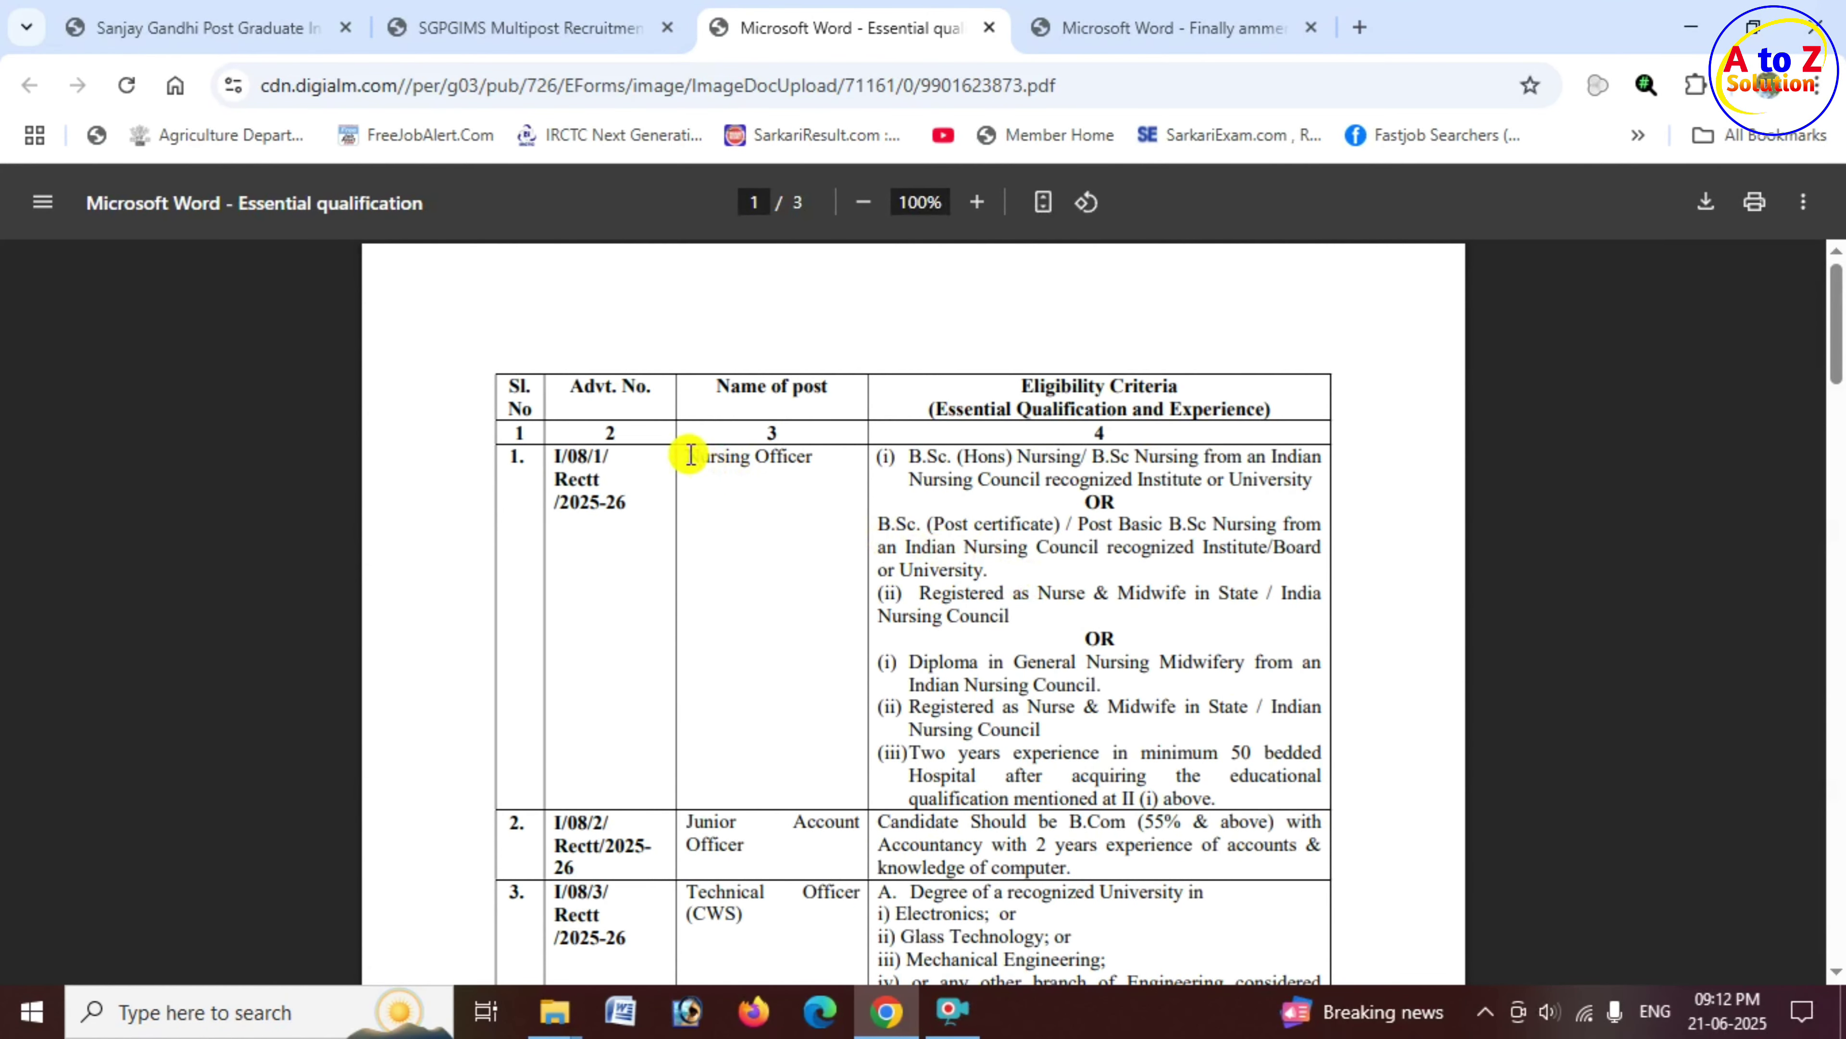
left_click_drag(688, 456, 1236, 711)
Step: Back on the SGPGIMS form, set 10th passing year 2012 and result type Percentage
left_click(520, 32)
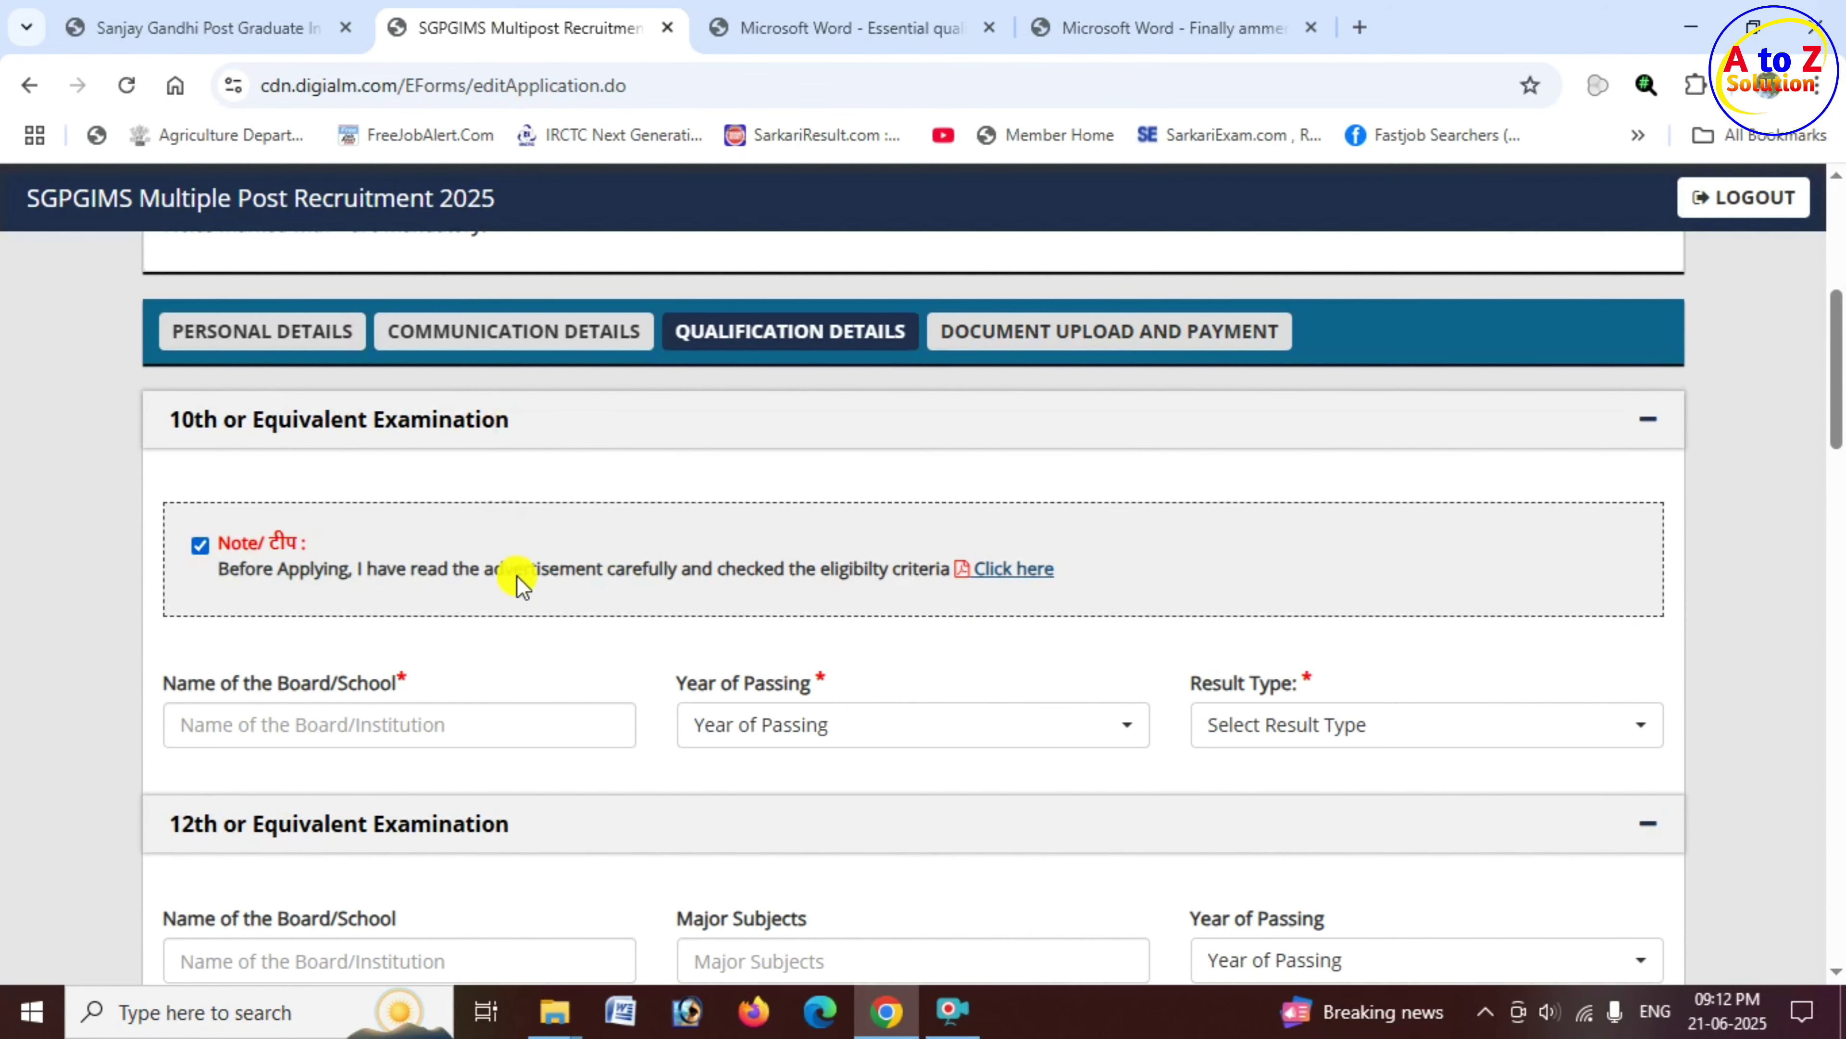
scroll(384, 663, "down", 3)
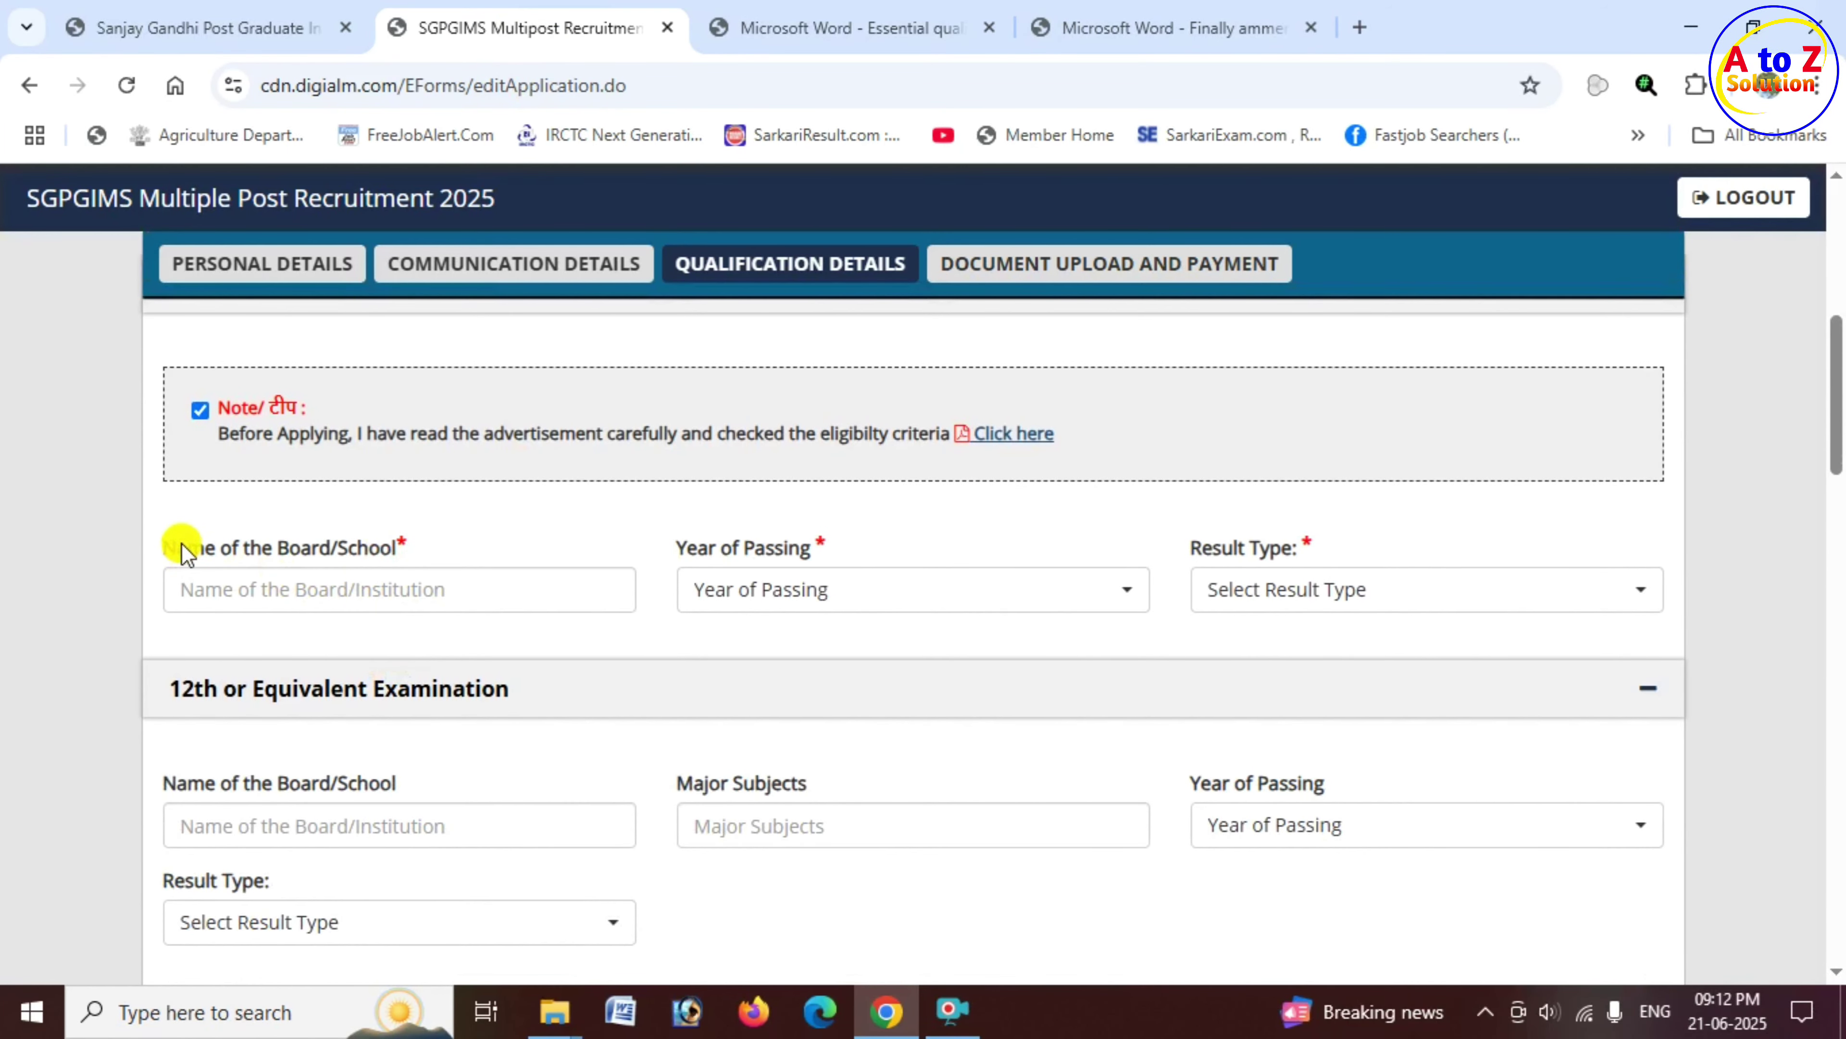
left_click_drag(176, 548, 398, 545)
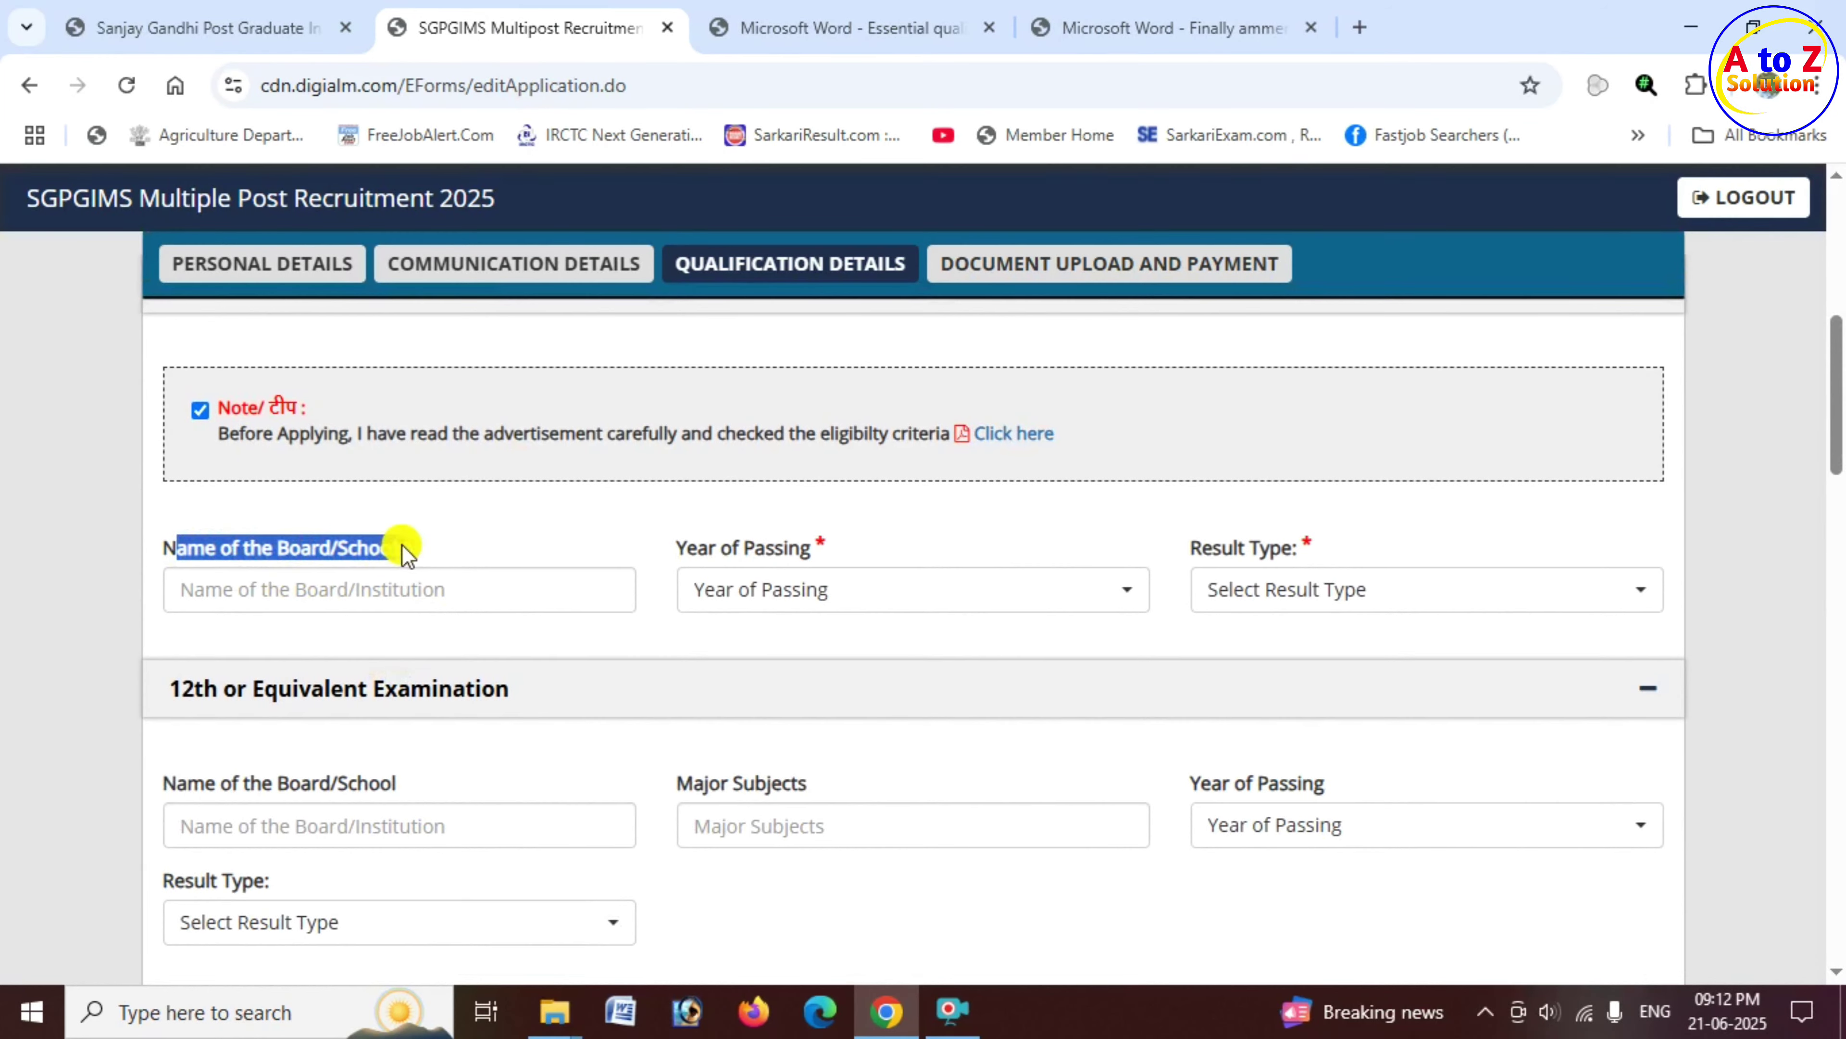
scroll(420, 589, "up", 1)
left_click(358, 723)
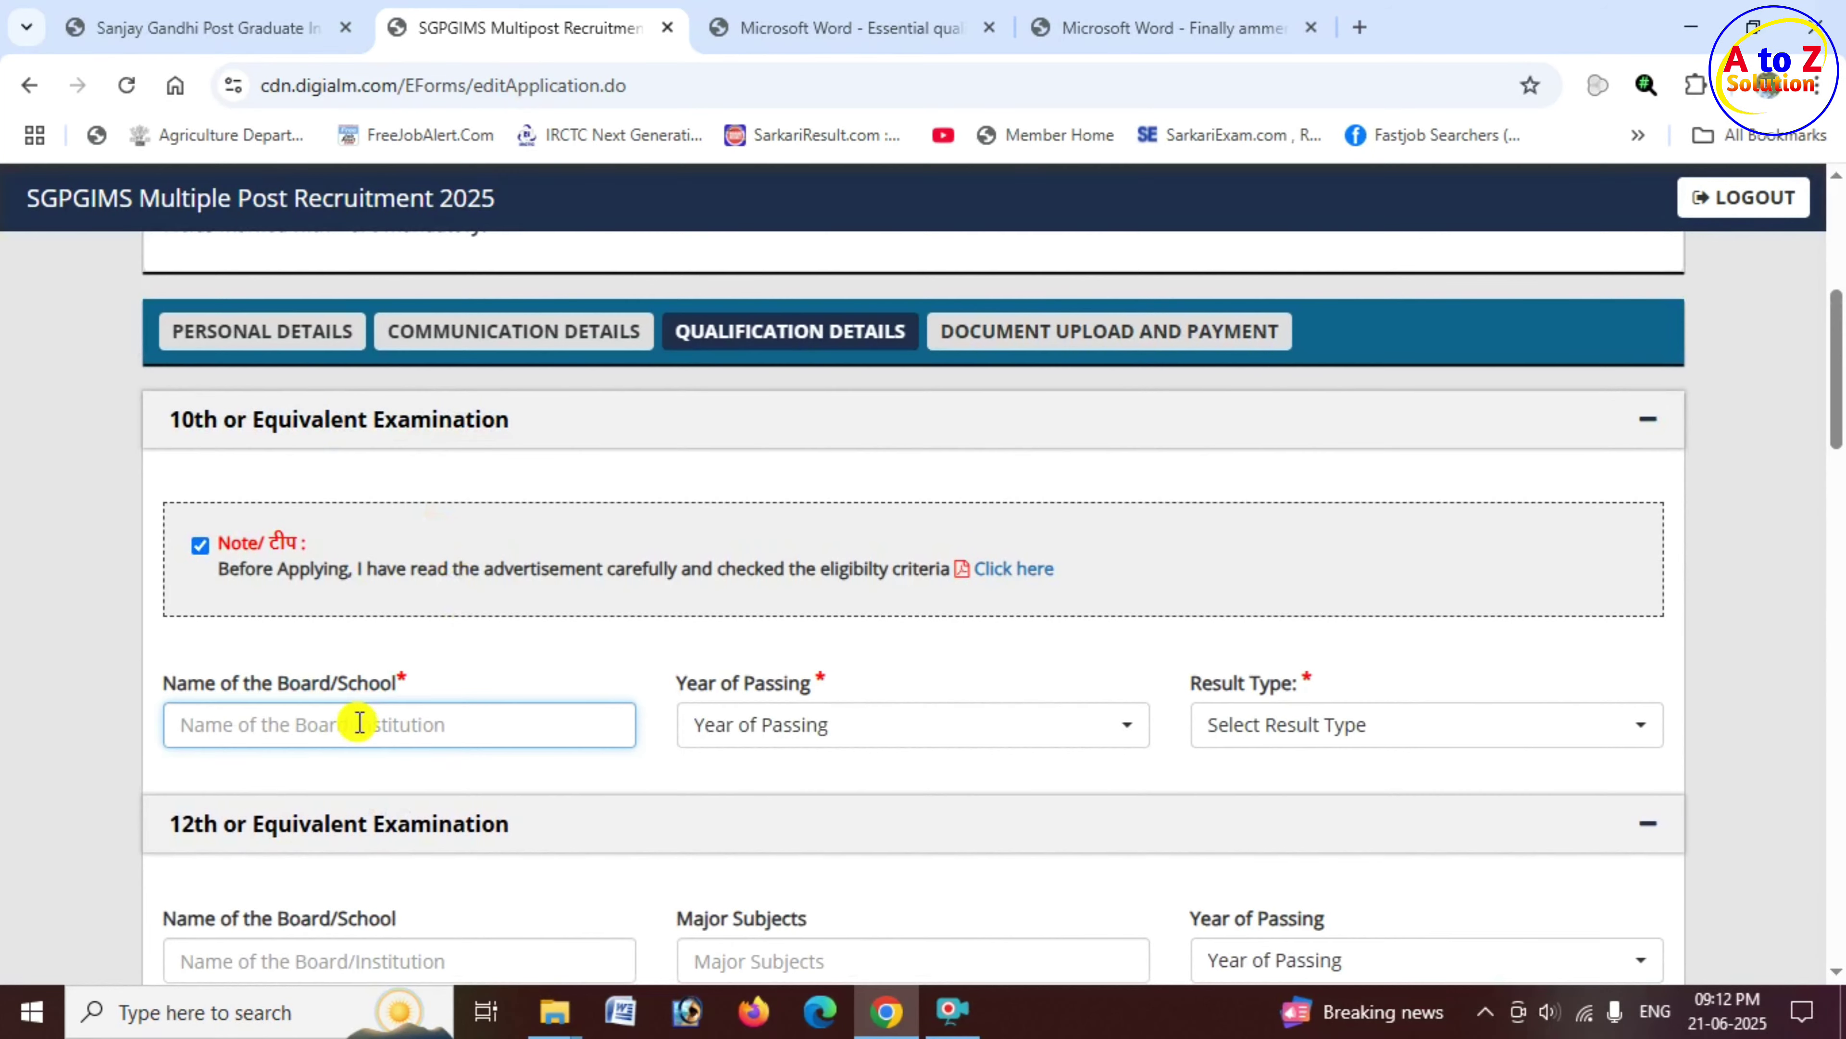
left_click_drag(676, 683, 823, 690)
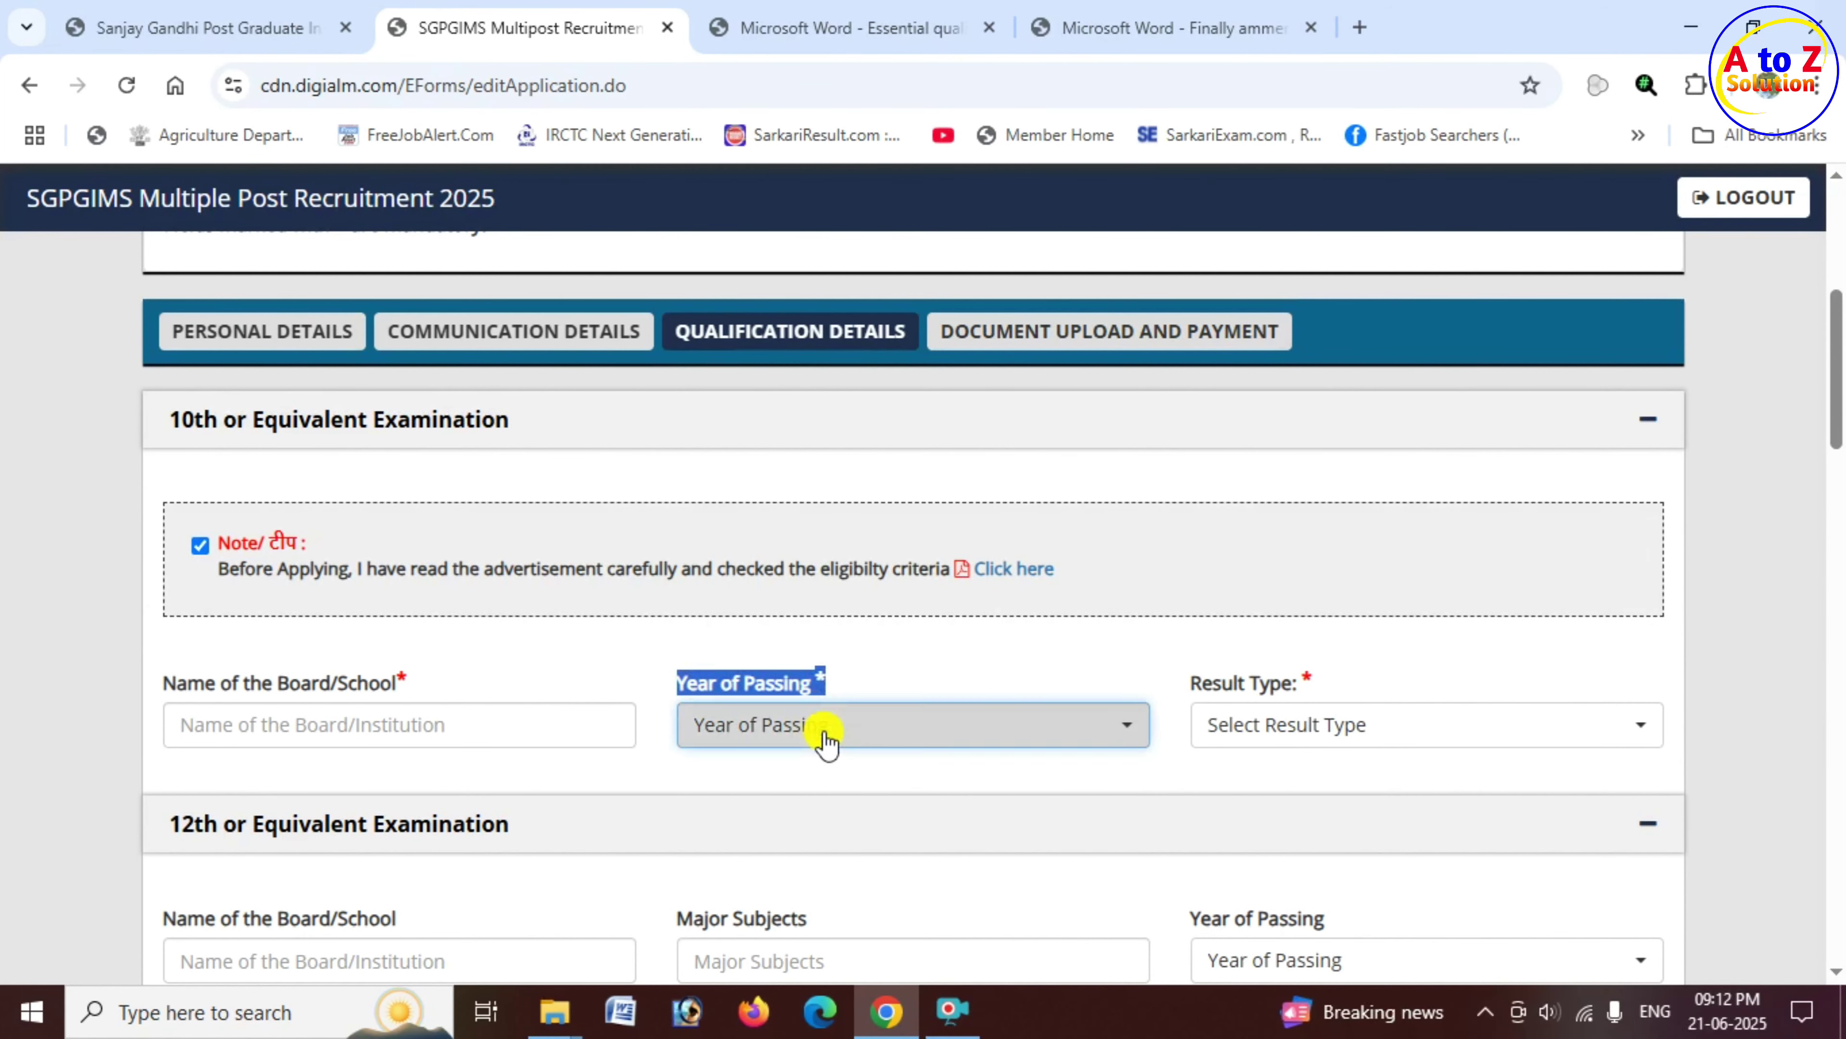
left_click(826, 742)
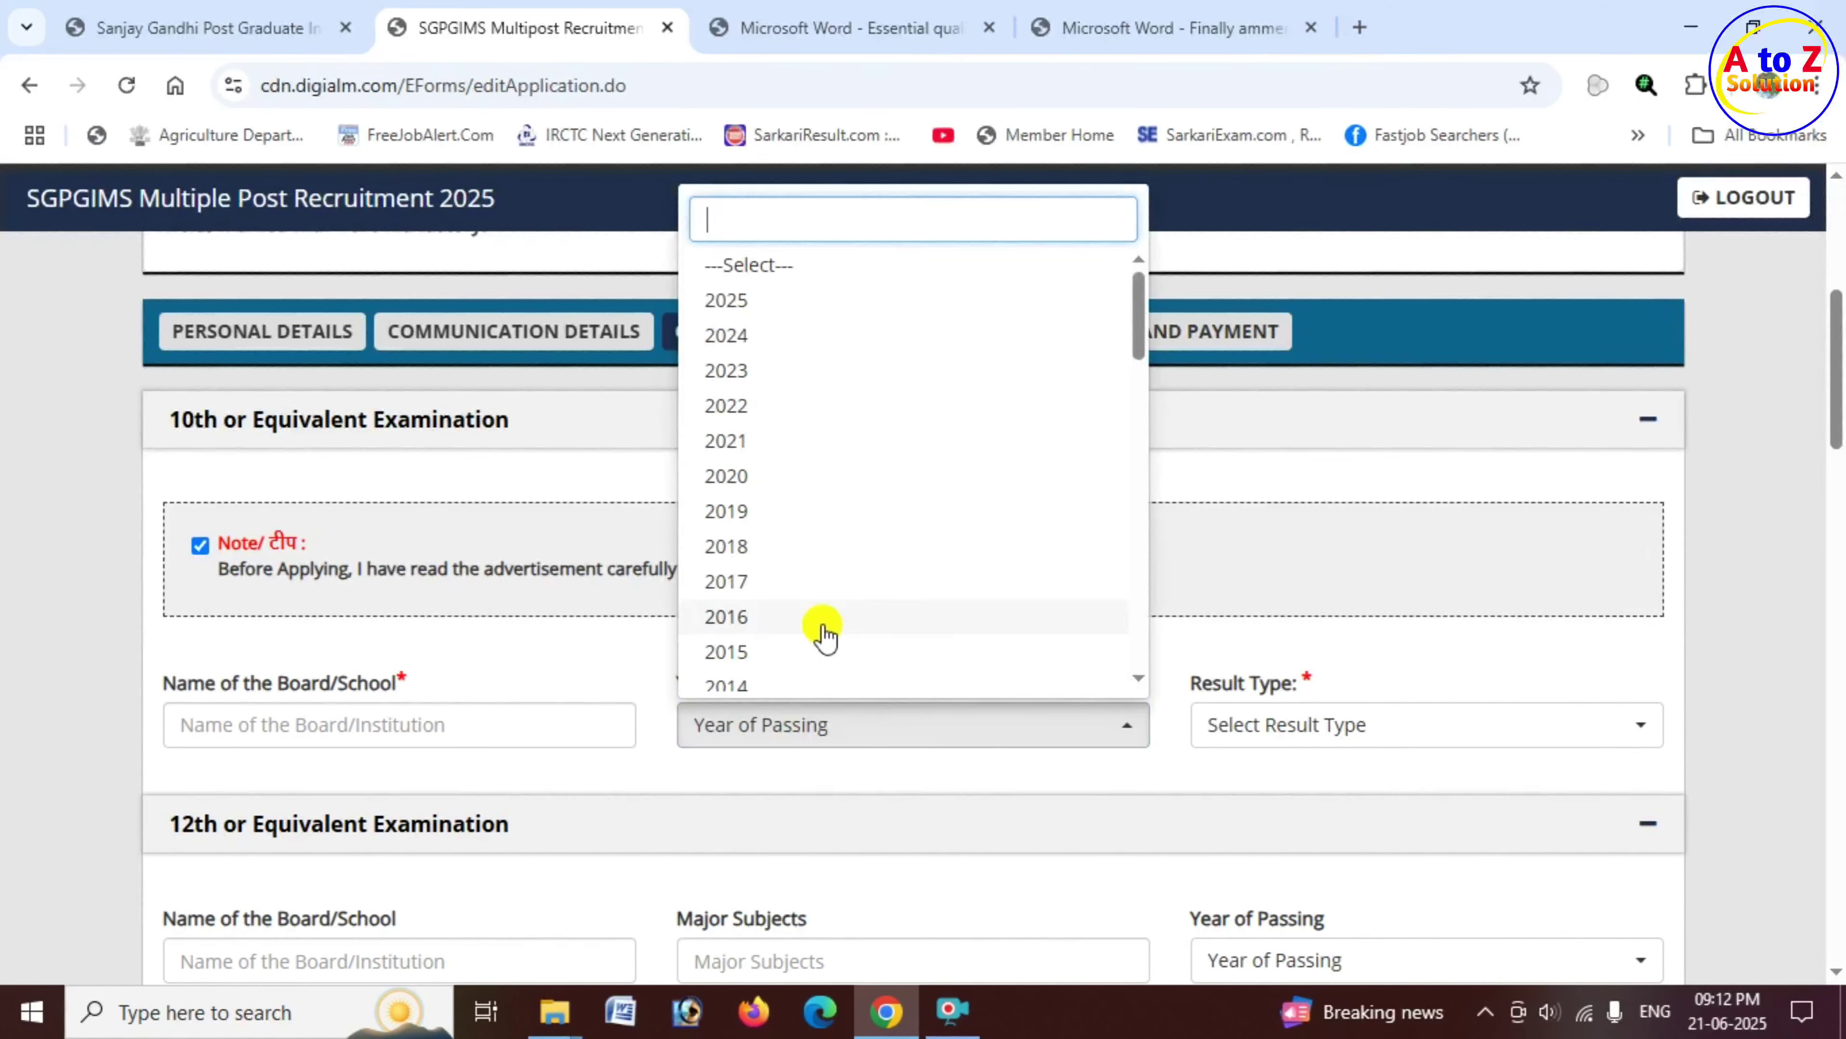
scroll(776, 509, "down", 3)
left_click(771, 511)
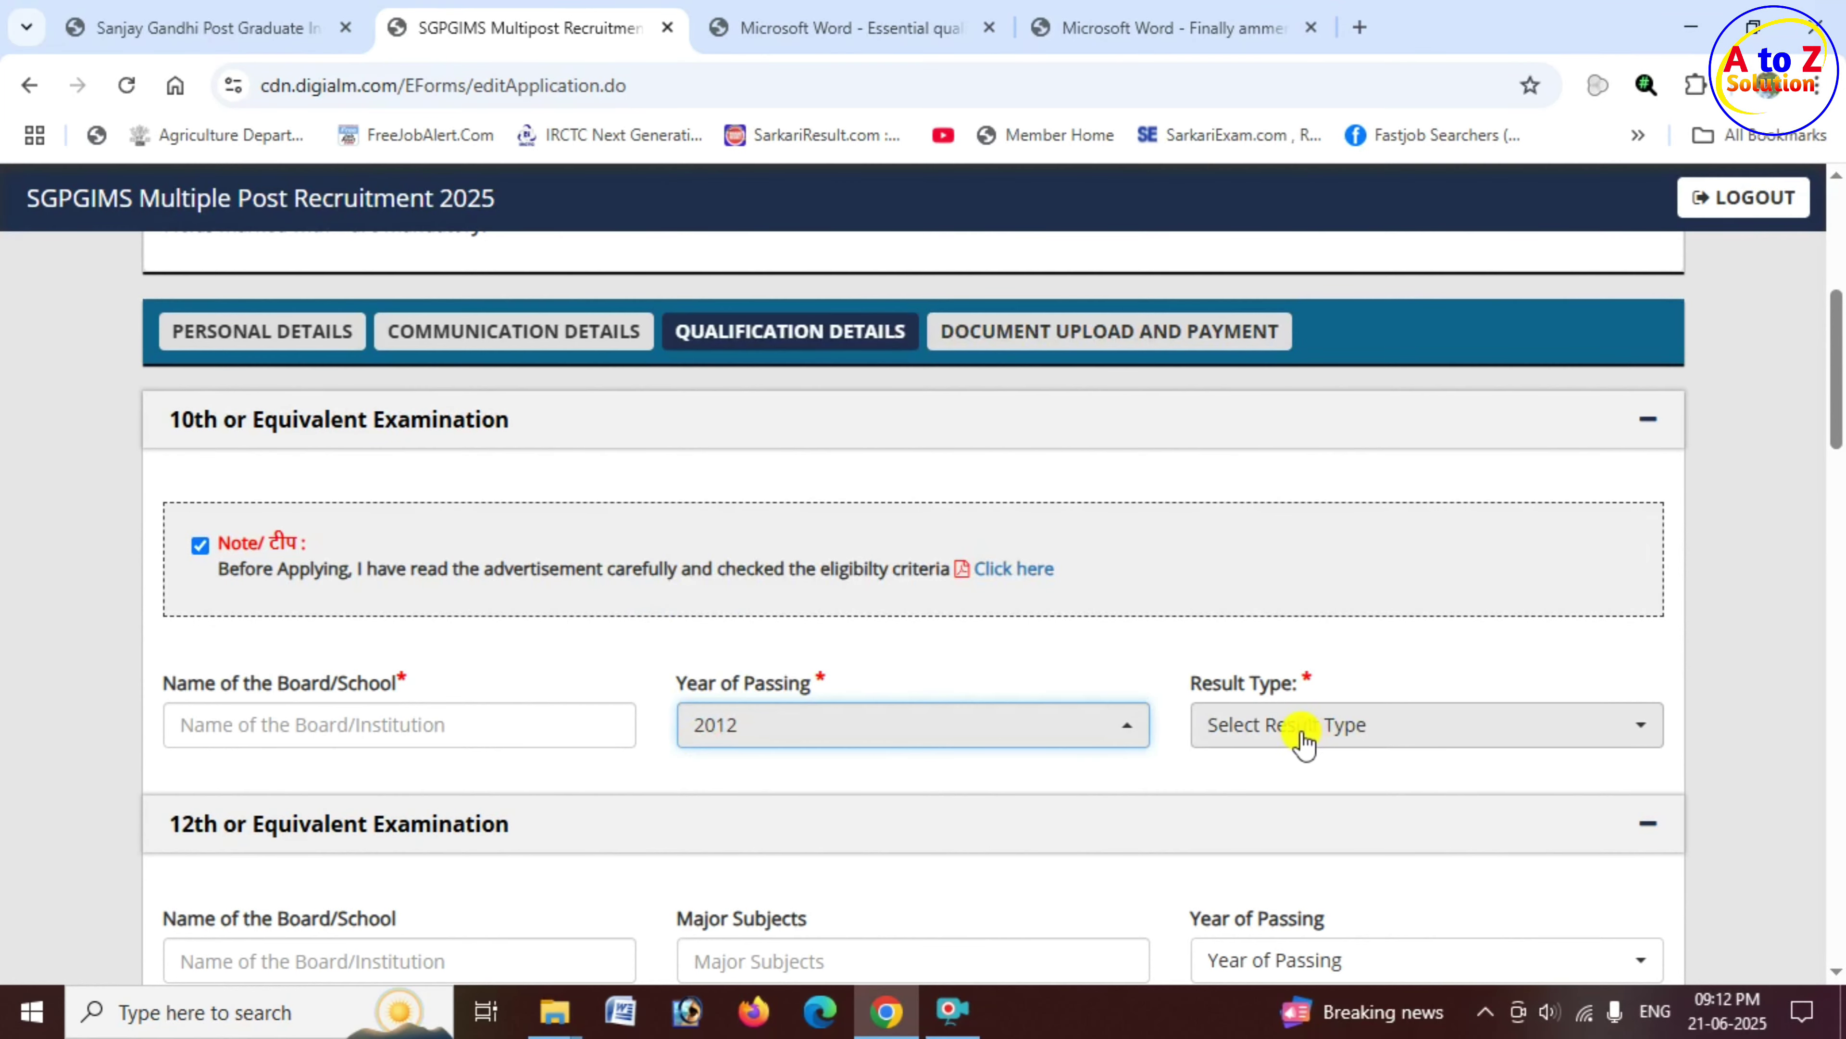
left_click_drag(1185, 687, 1298, 688)
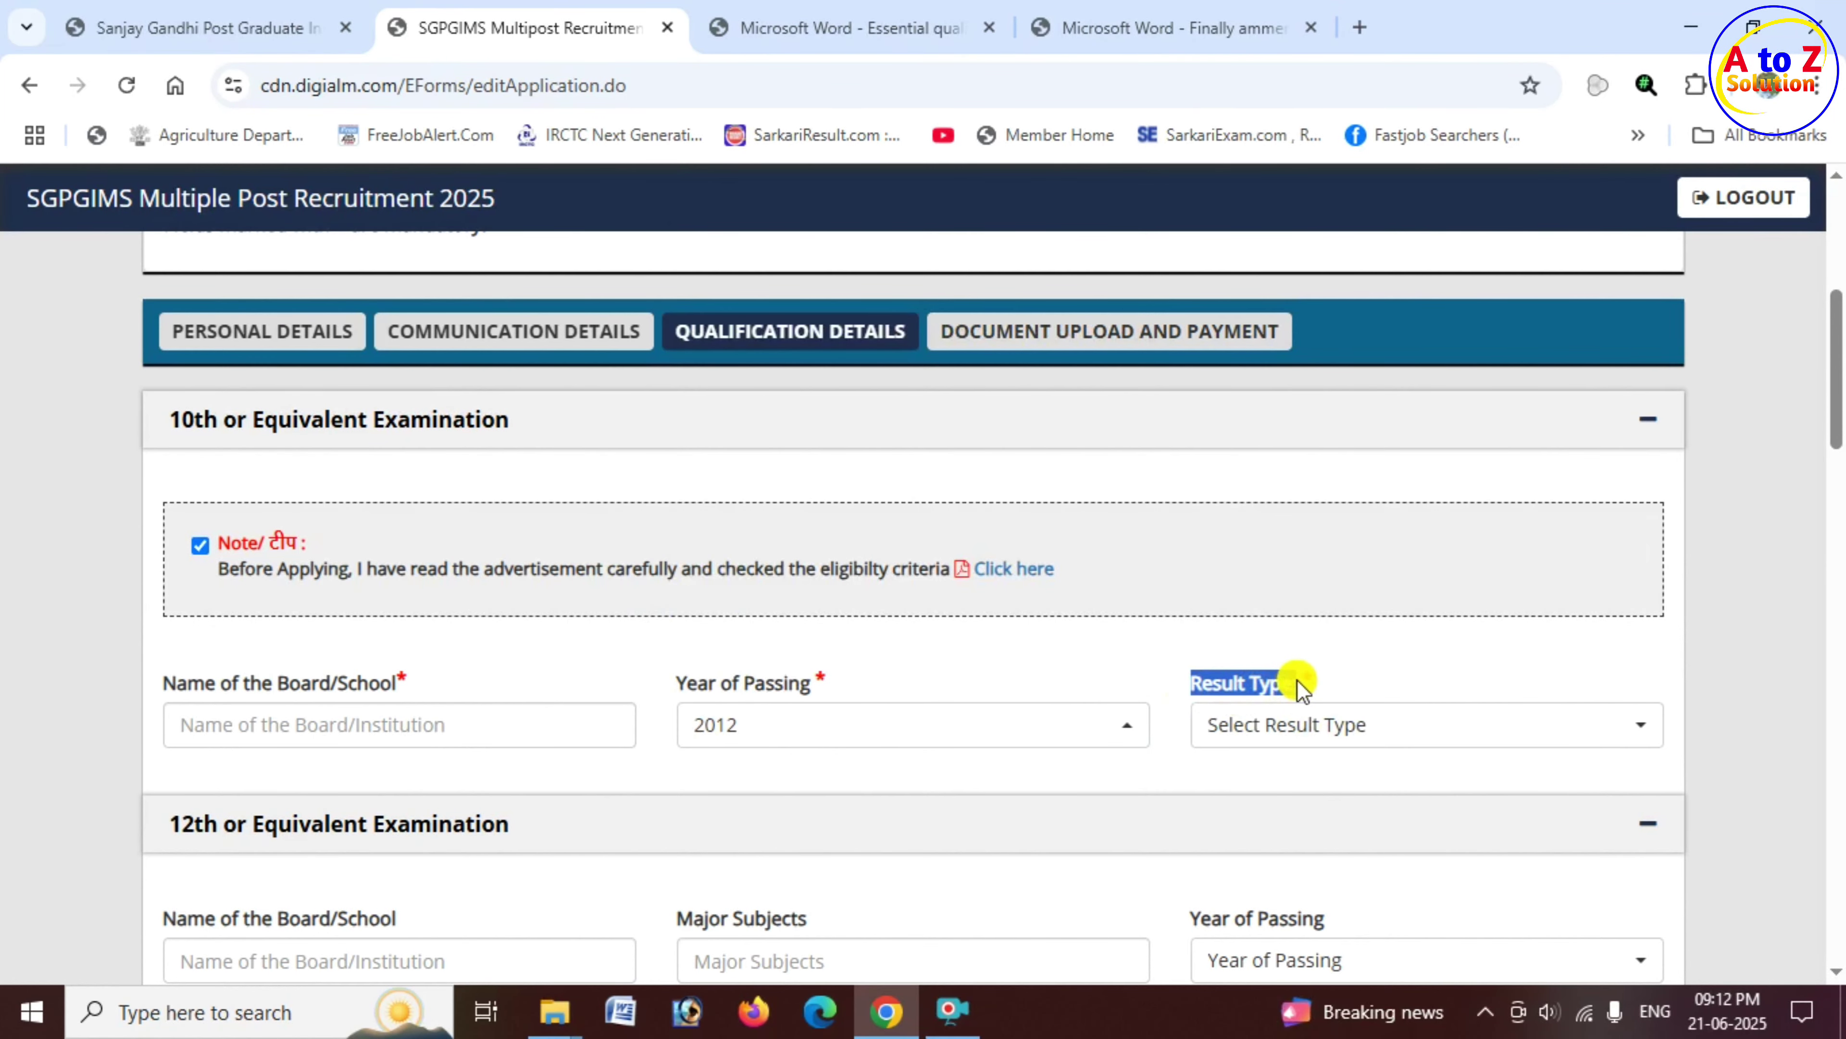
left_click(1306, 731)
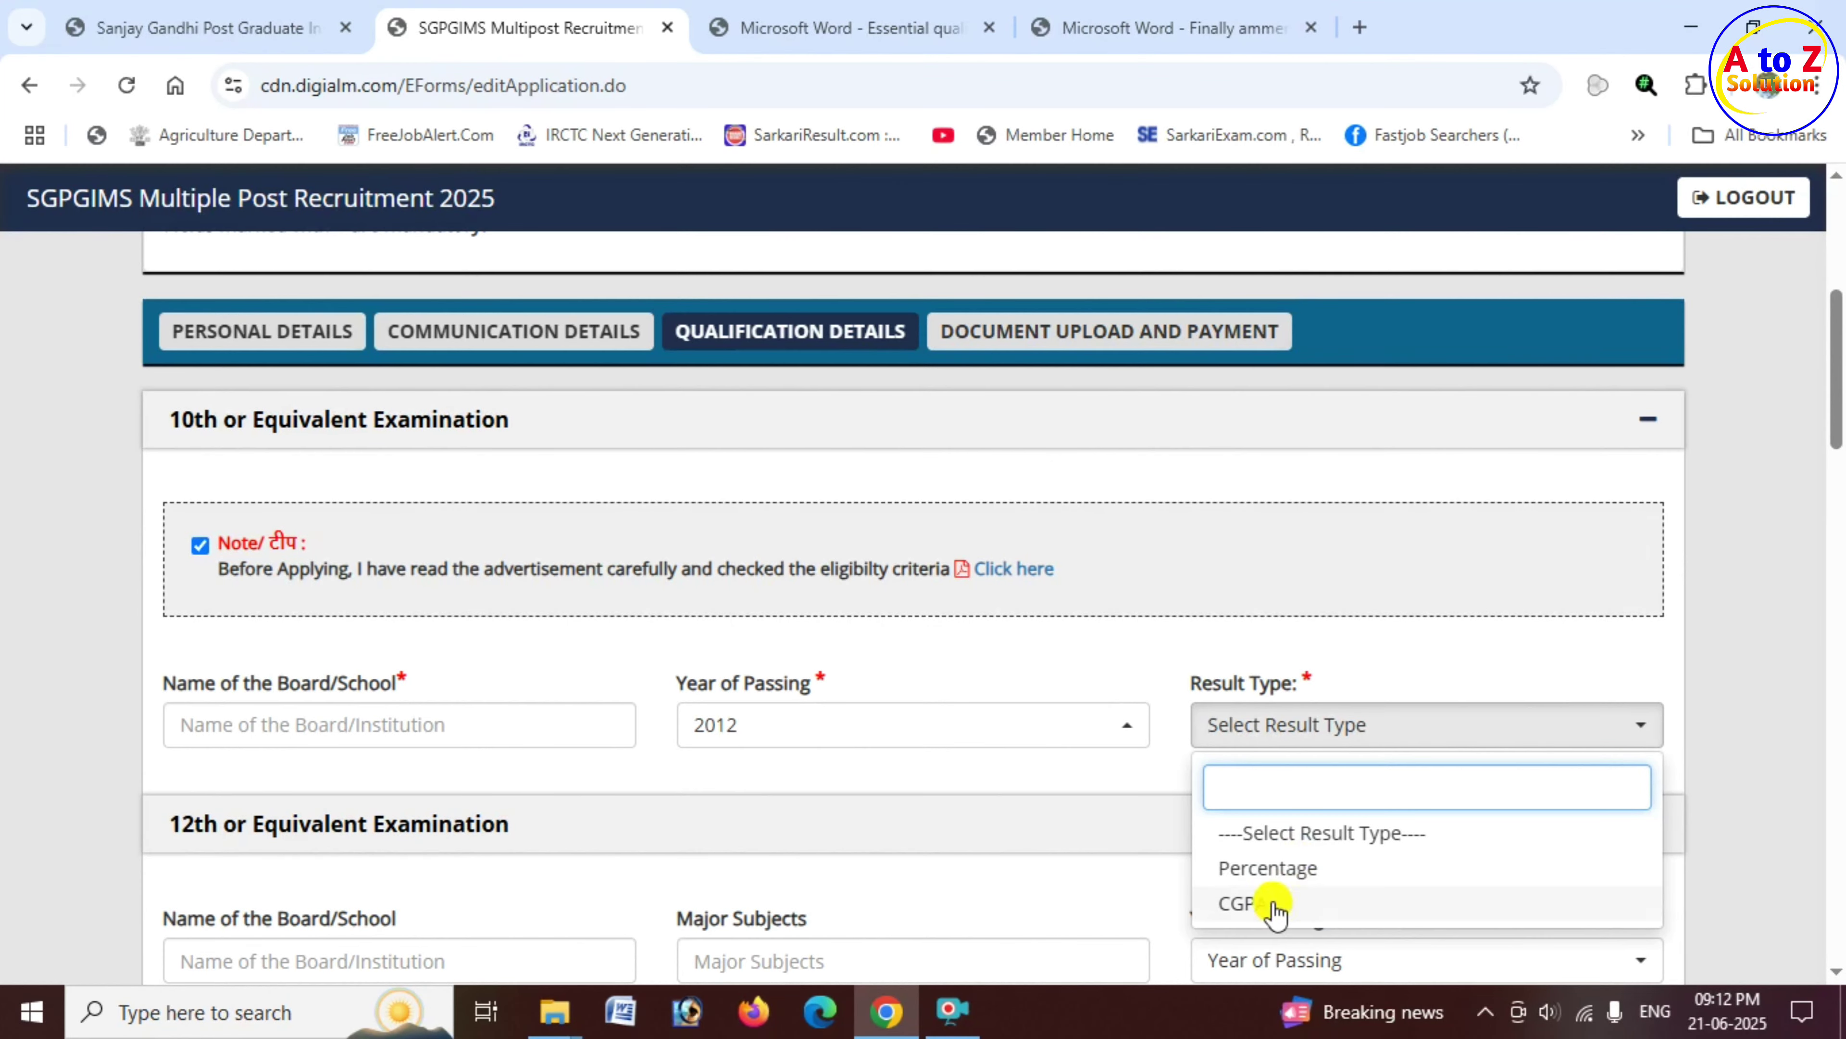
left_click(1301, 870)
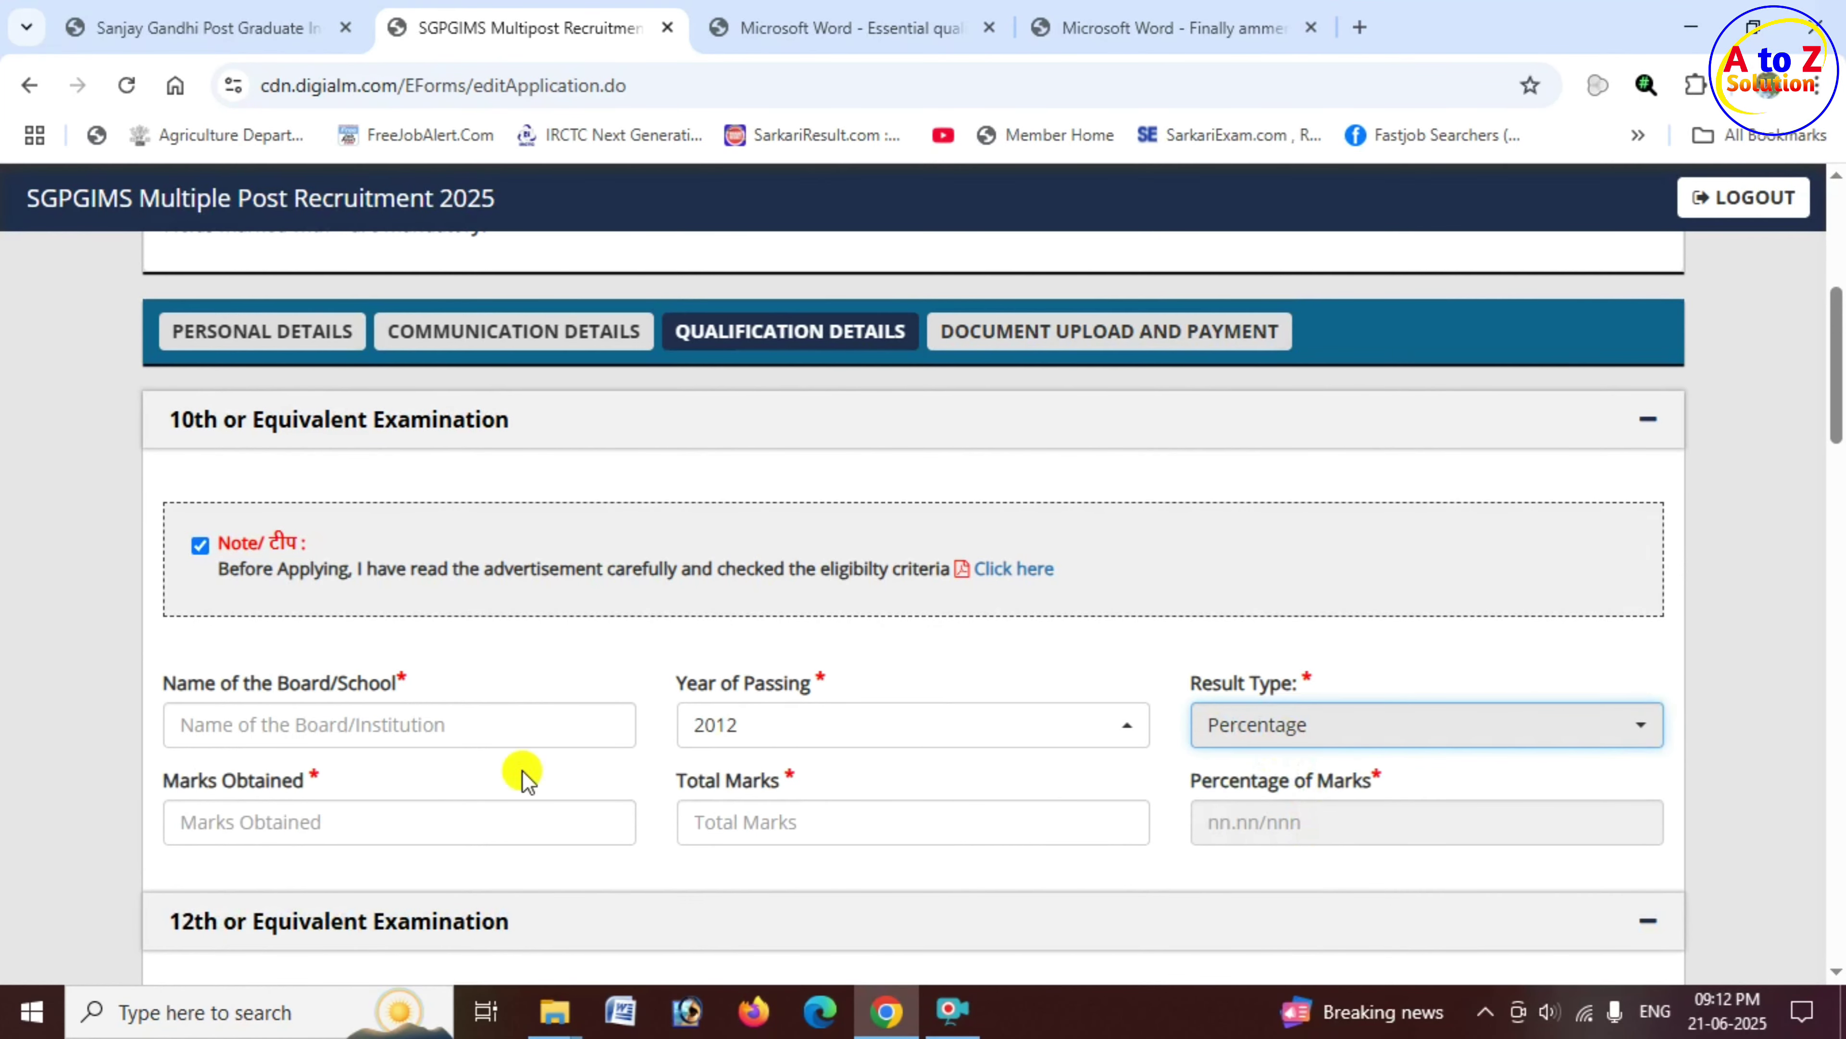
Step: Enter 10th marks 350 out of 500, giving 70.00 percent
left_click(258, 820)
type("350")
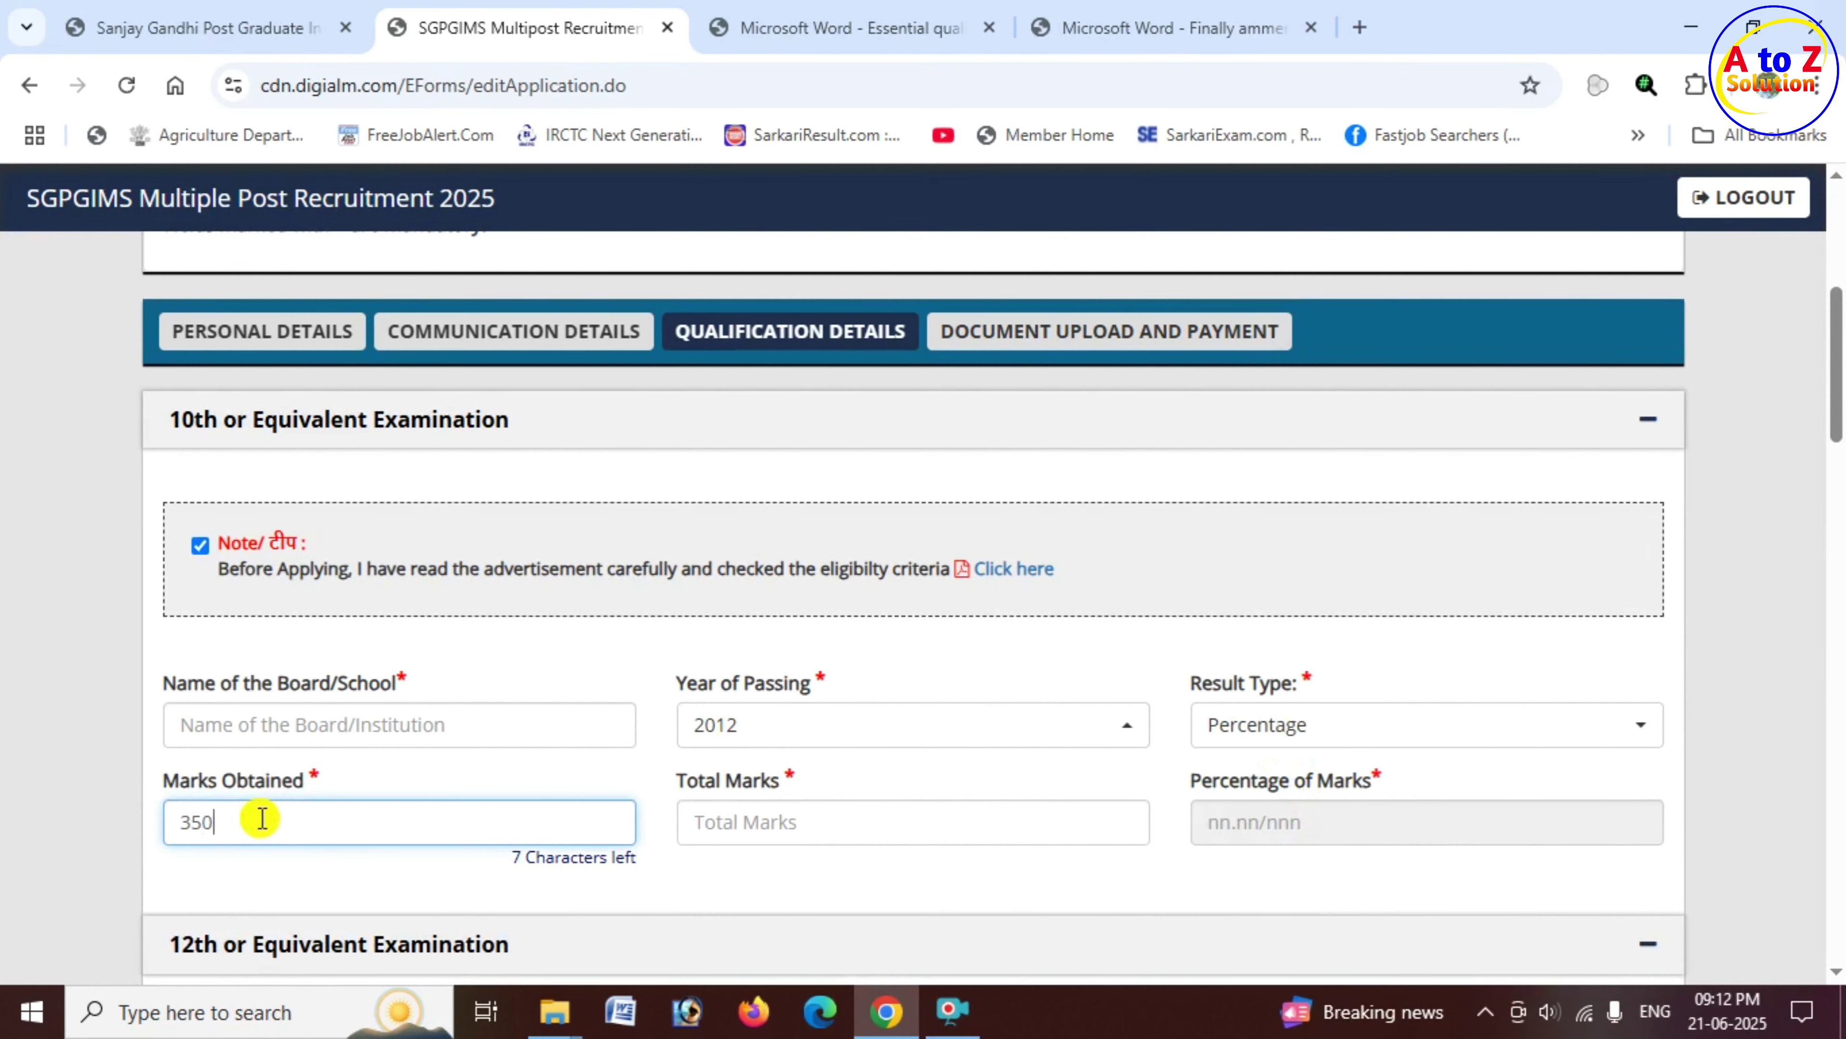
left_click(773, 815)
type("500")
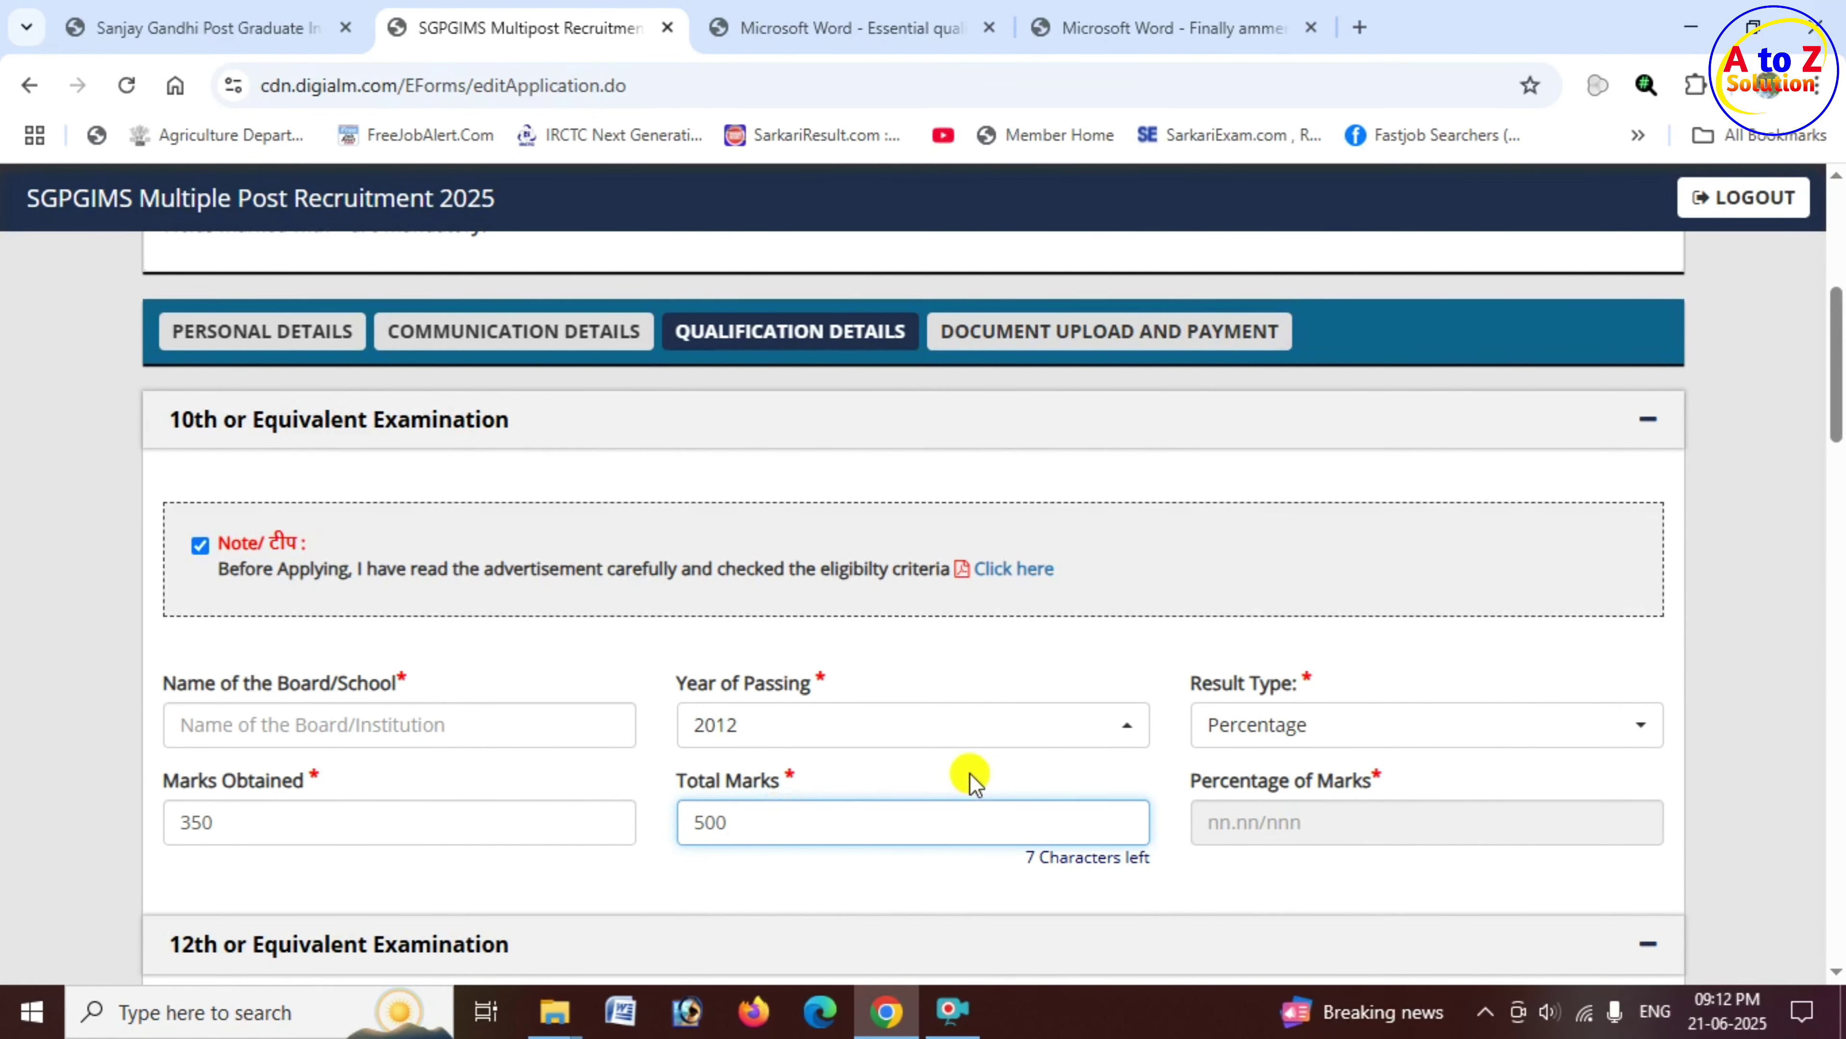
left_click(934, 782)
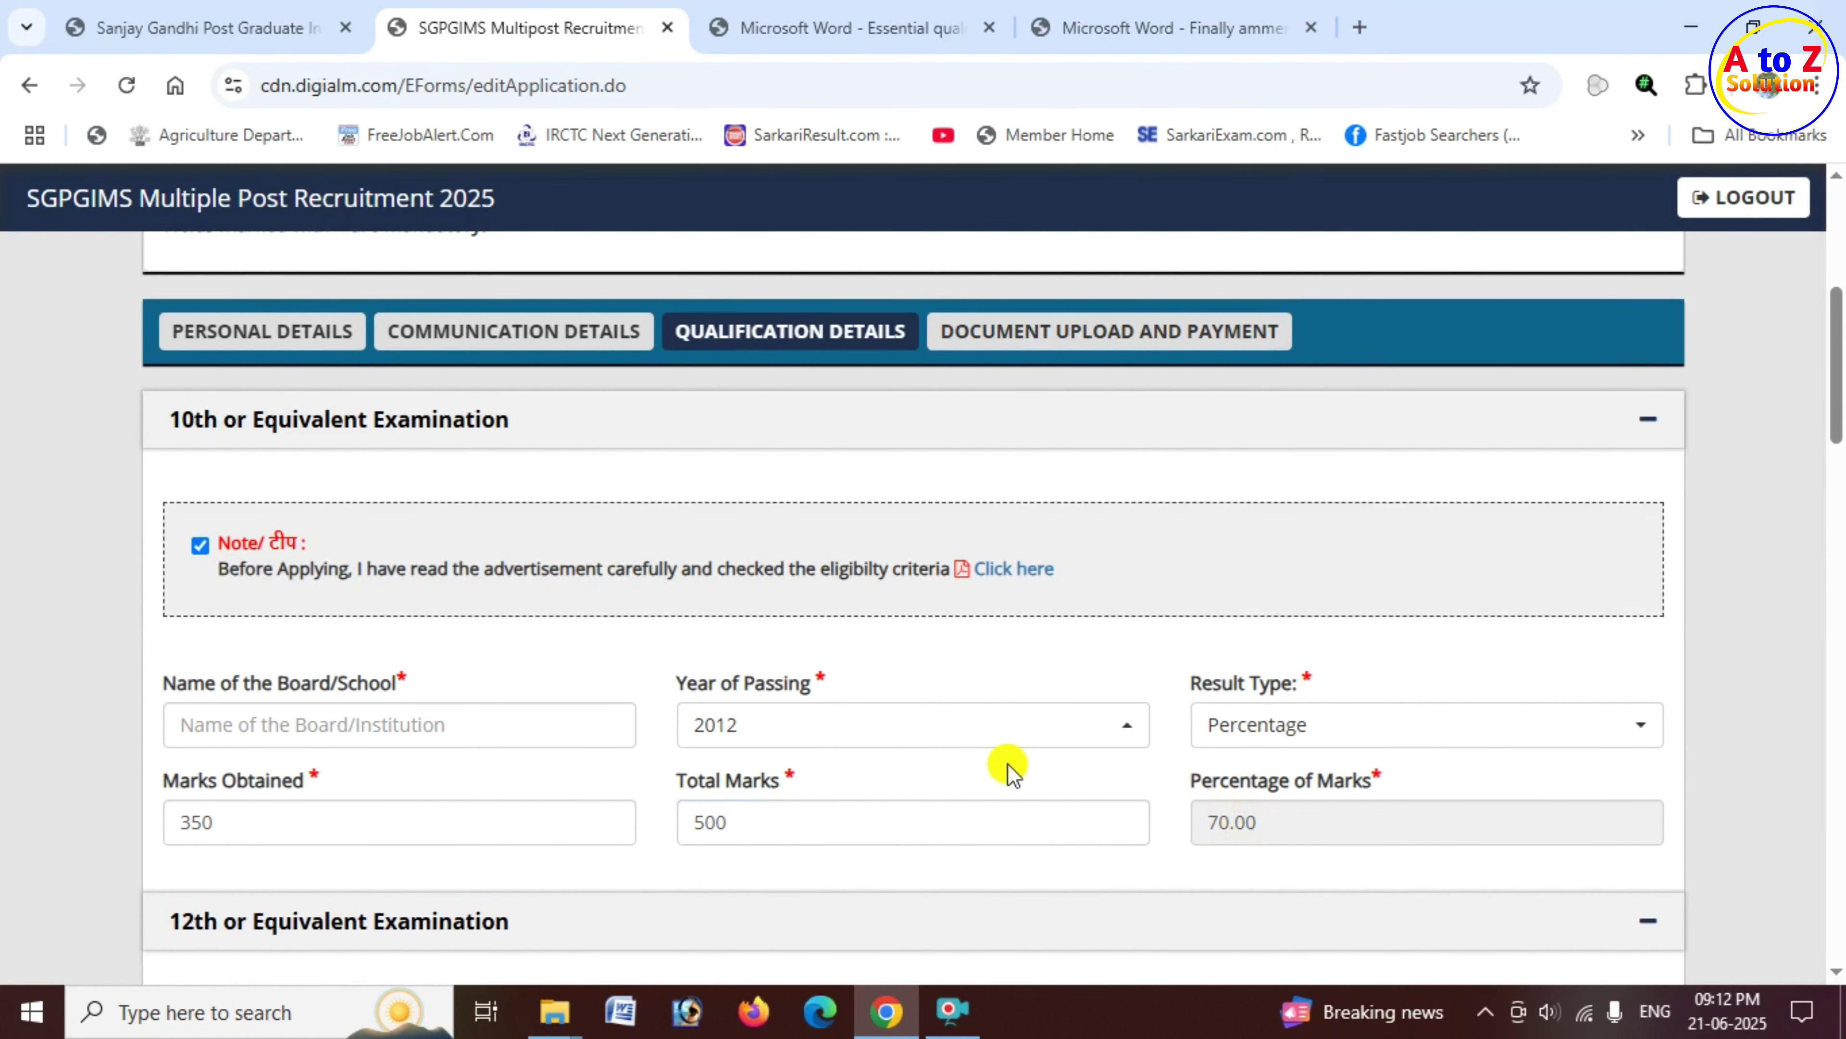
scroll(631, 783, "down", 3)
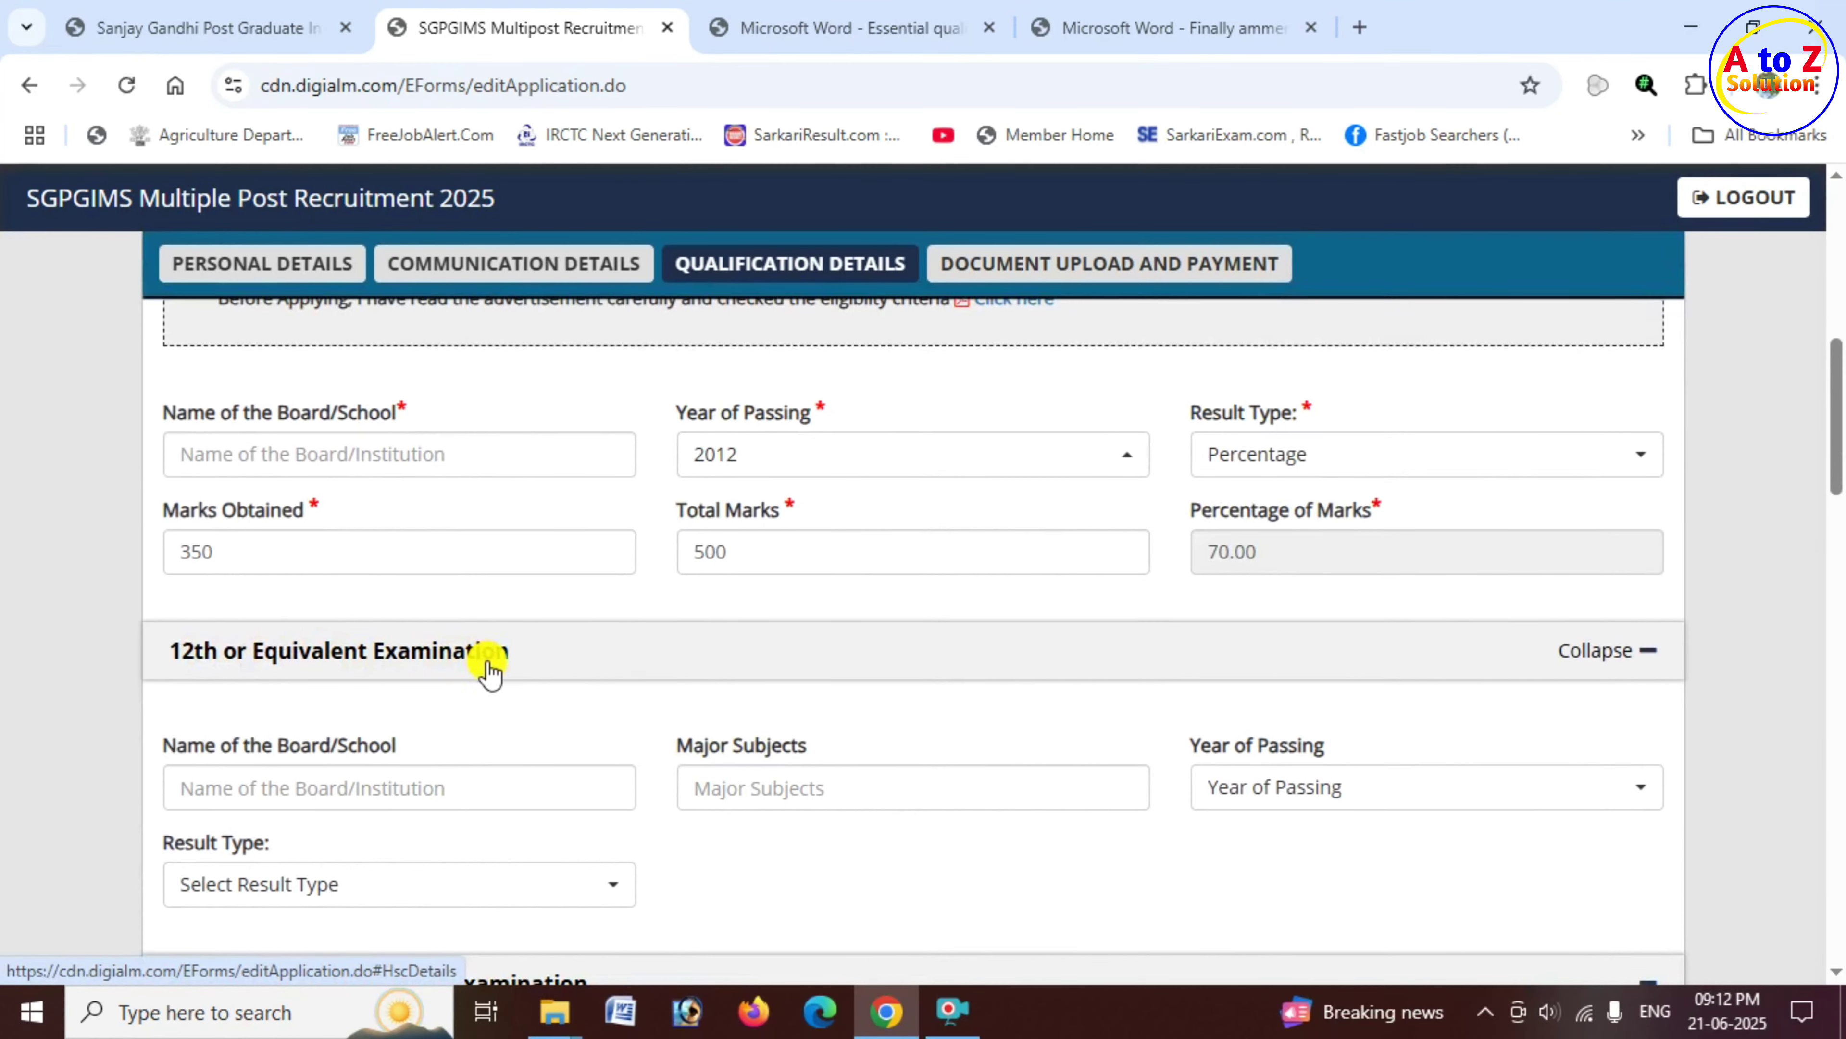
Step: Check the 12th board and subjects fields, then set the 12th passing year to 2014
scroll(489, 668, "down", 2)
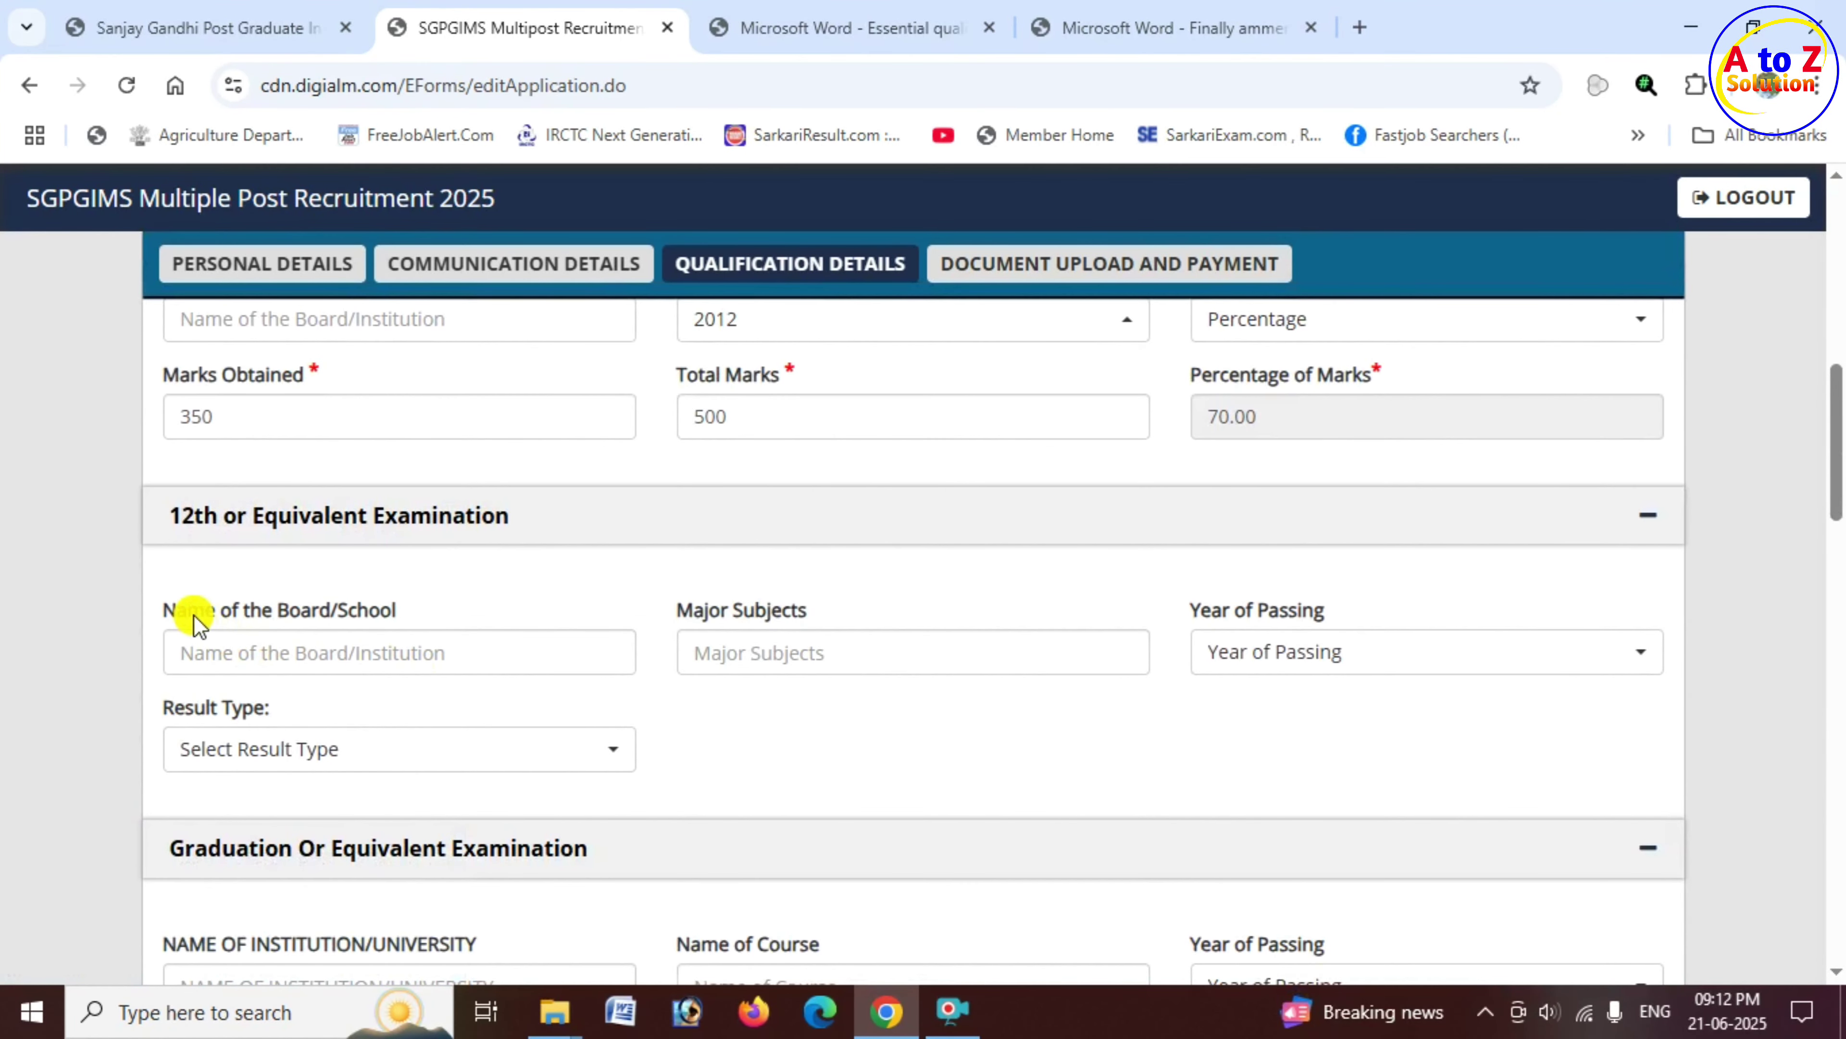
left_click_drag(209, 622, 396, 618)
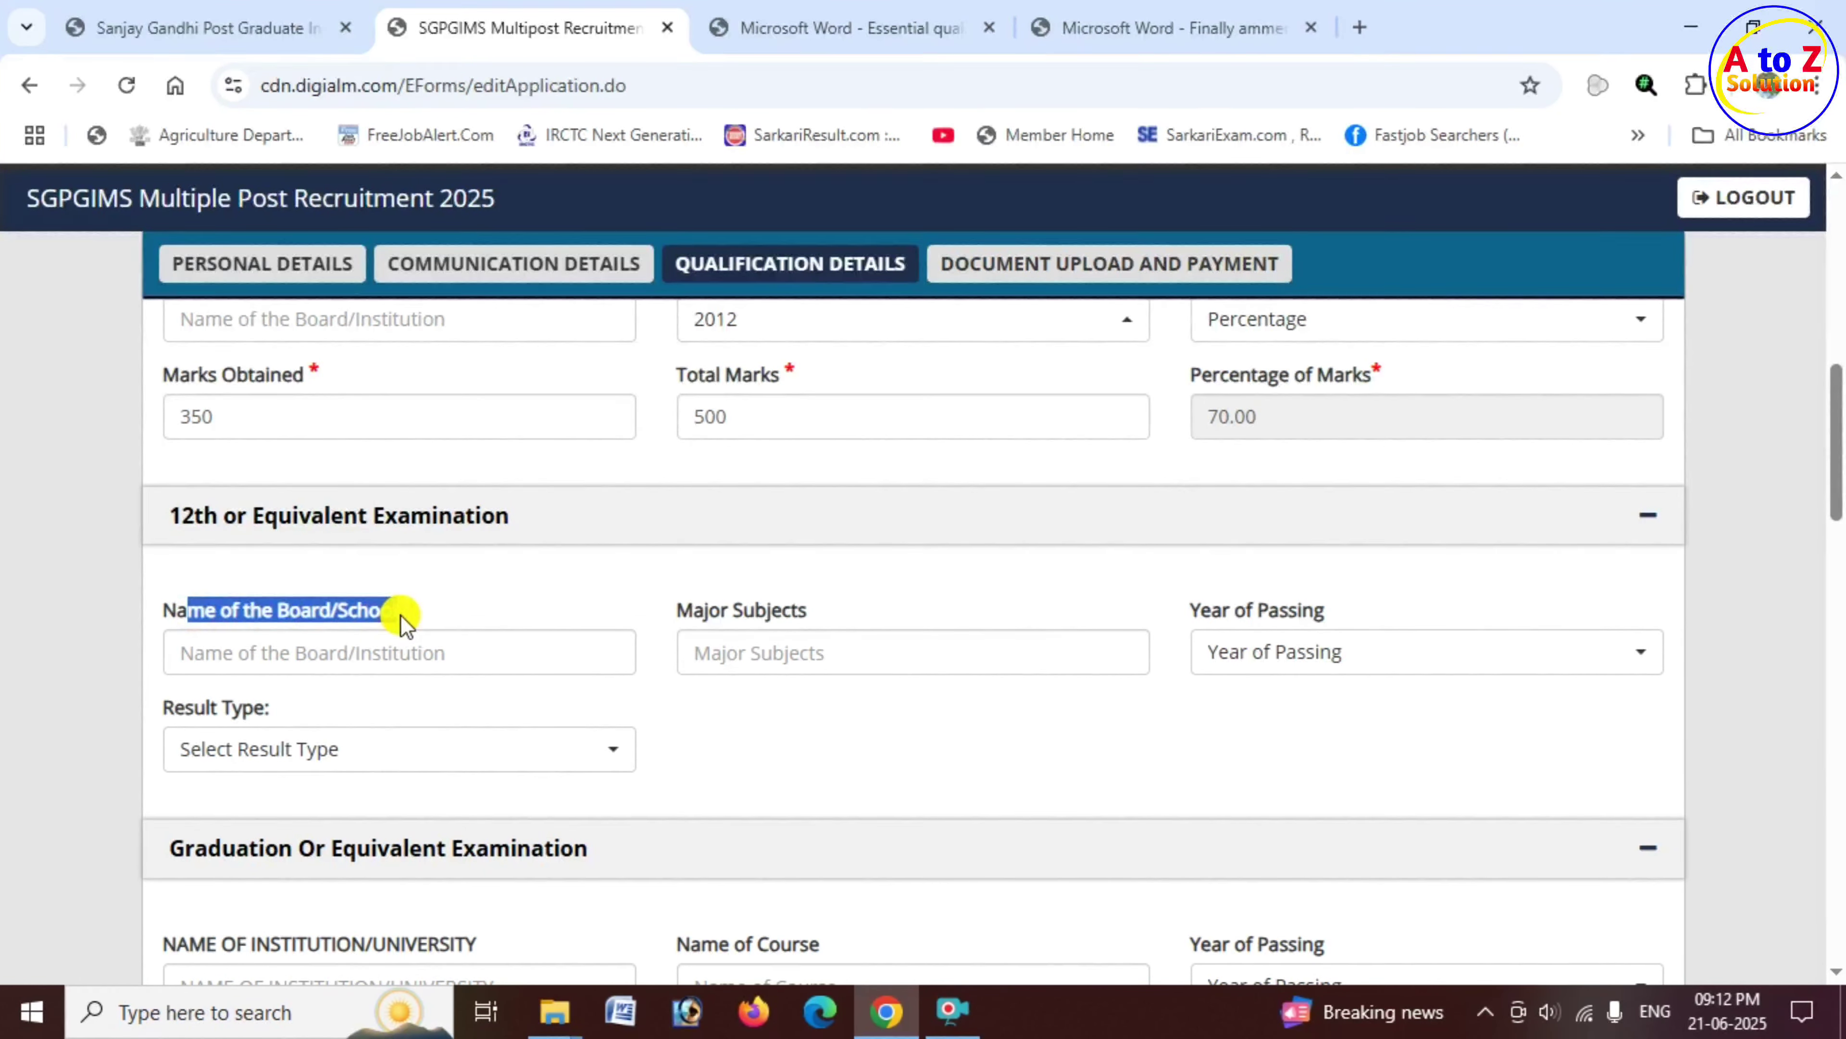
left_click(369, 657)
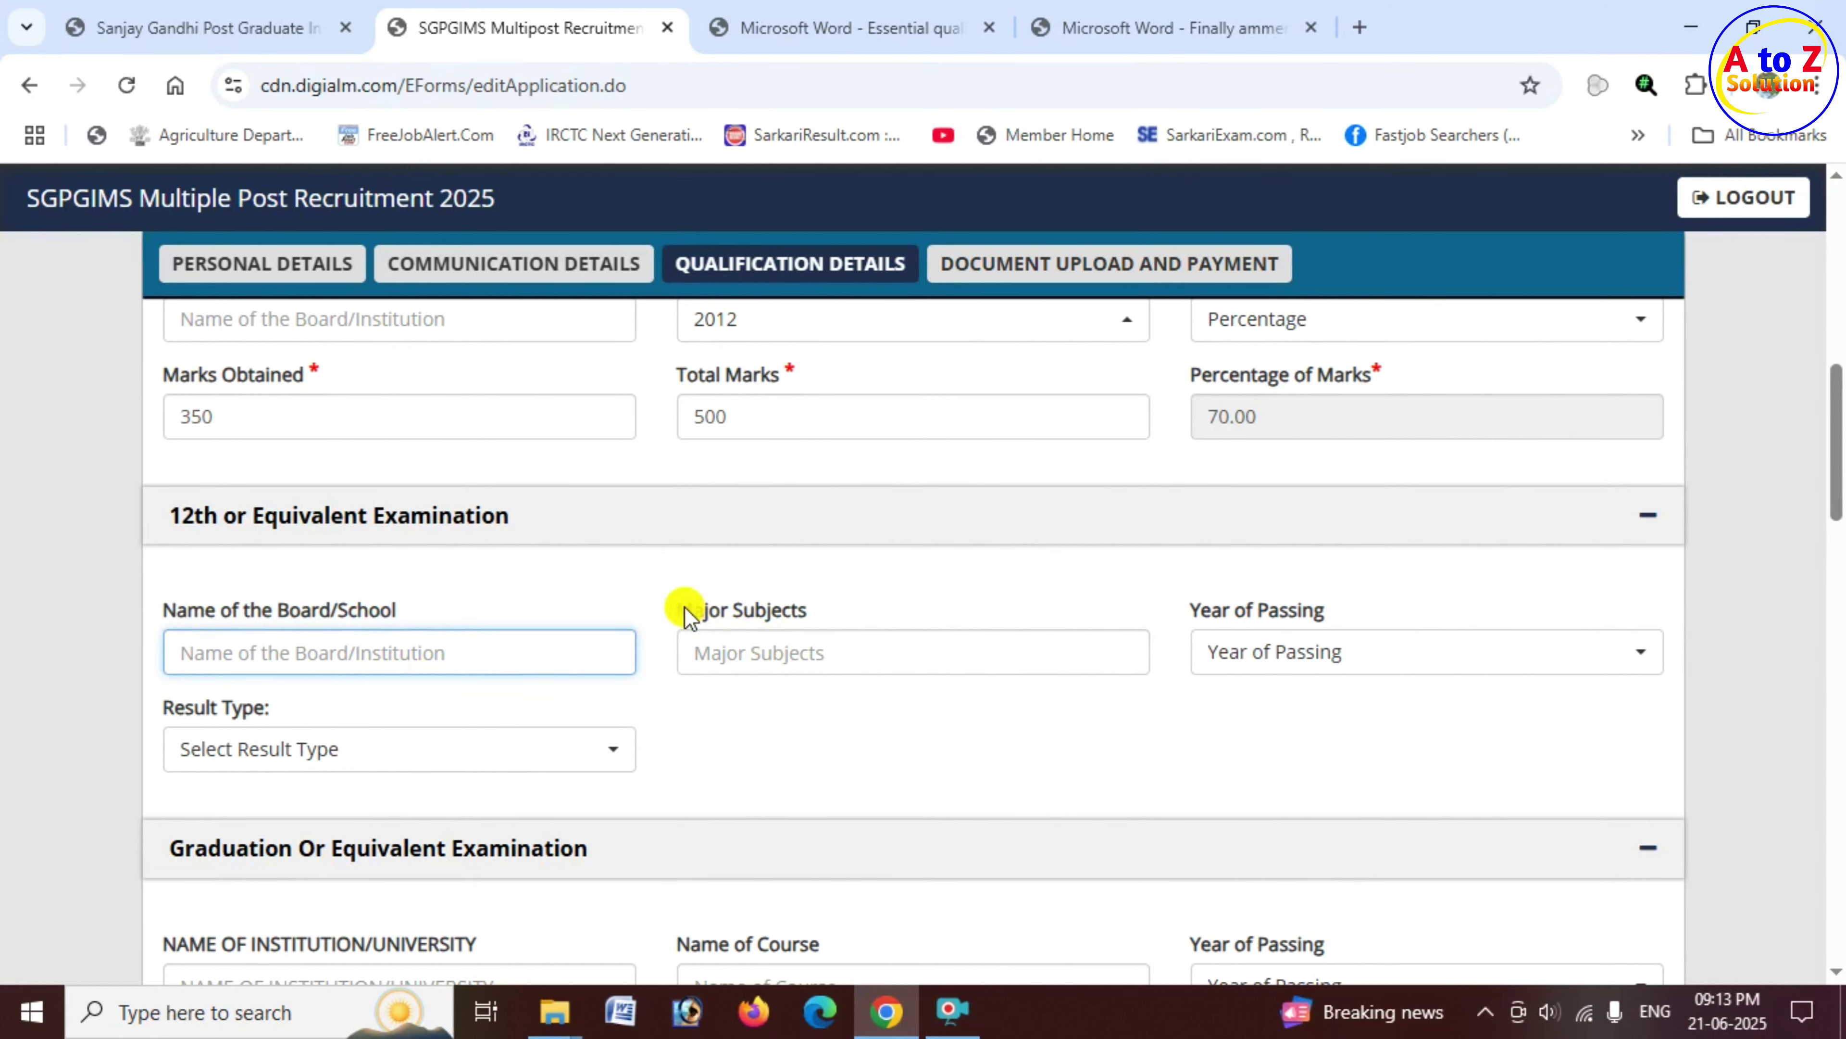
left_click_drag(678, 611, 824, 648)
left_click(830, 650)
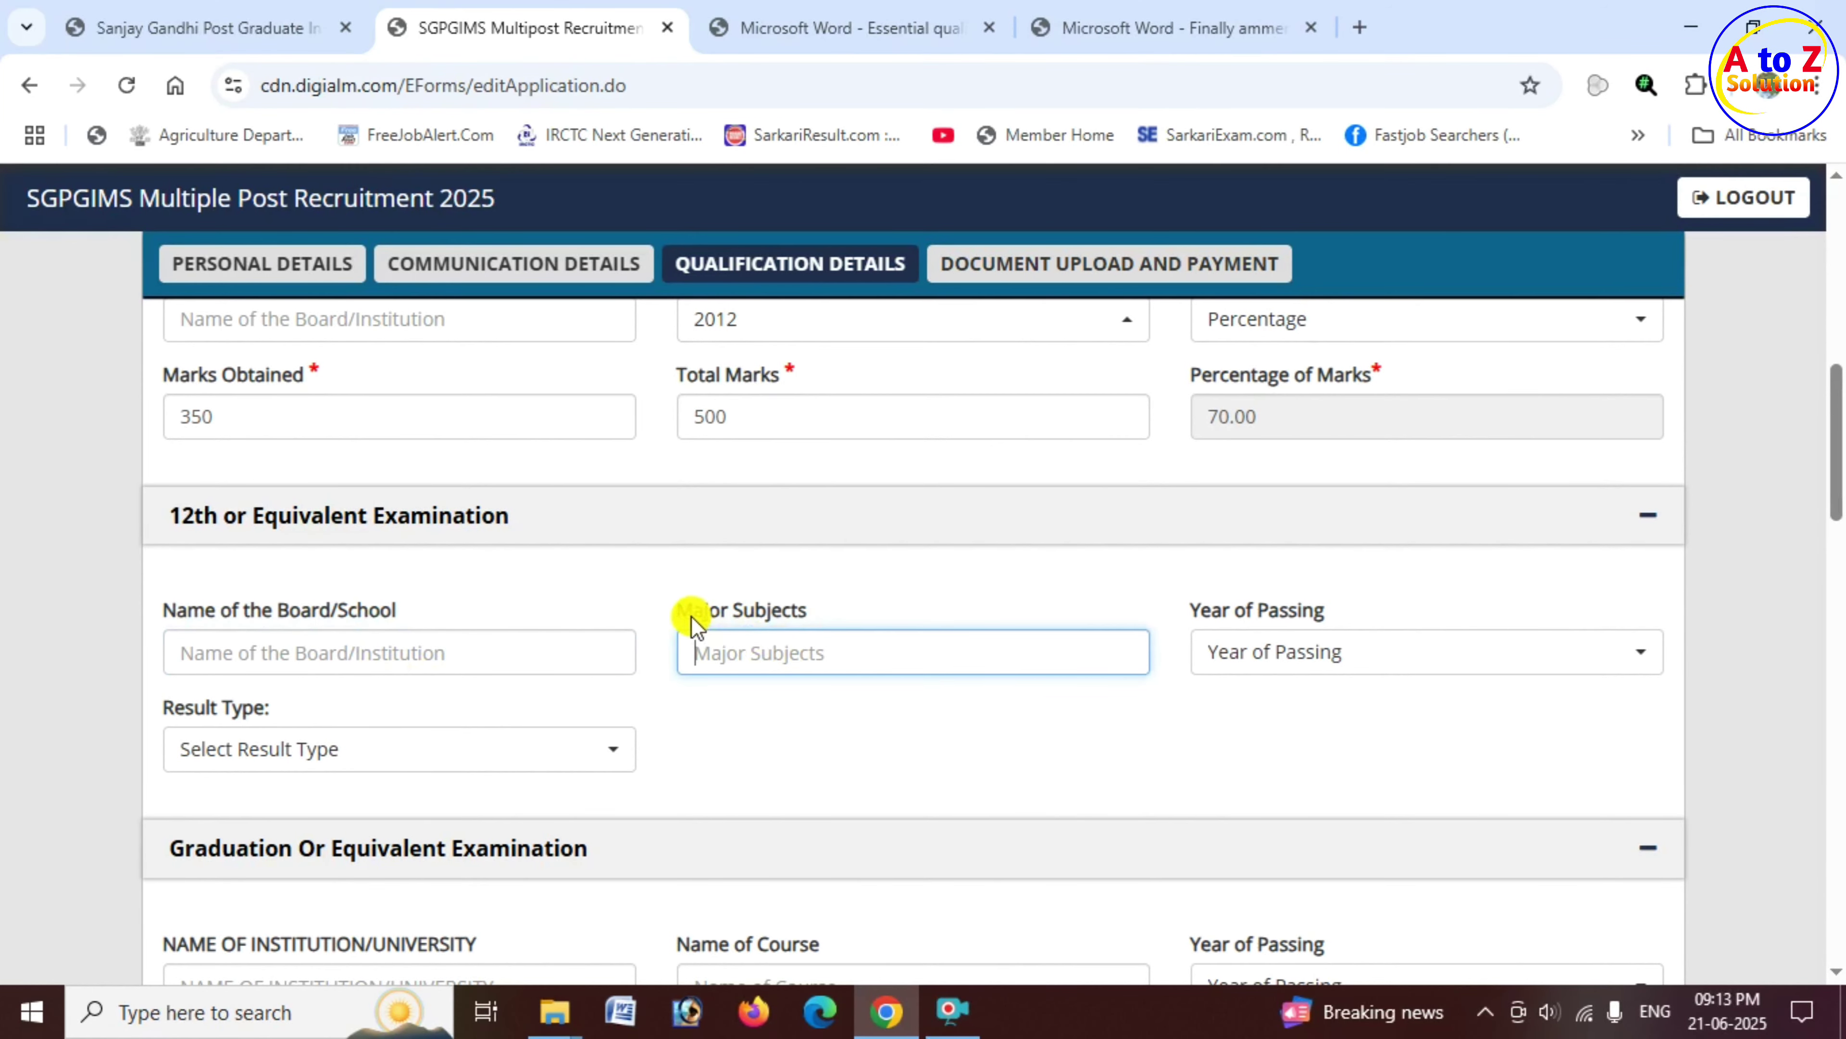
left_click_drag(691, 612, 814, 618)
left_click(1279, 654)
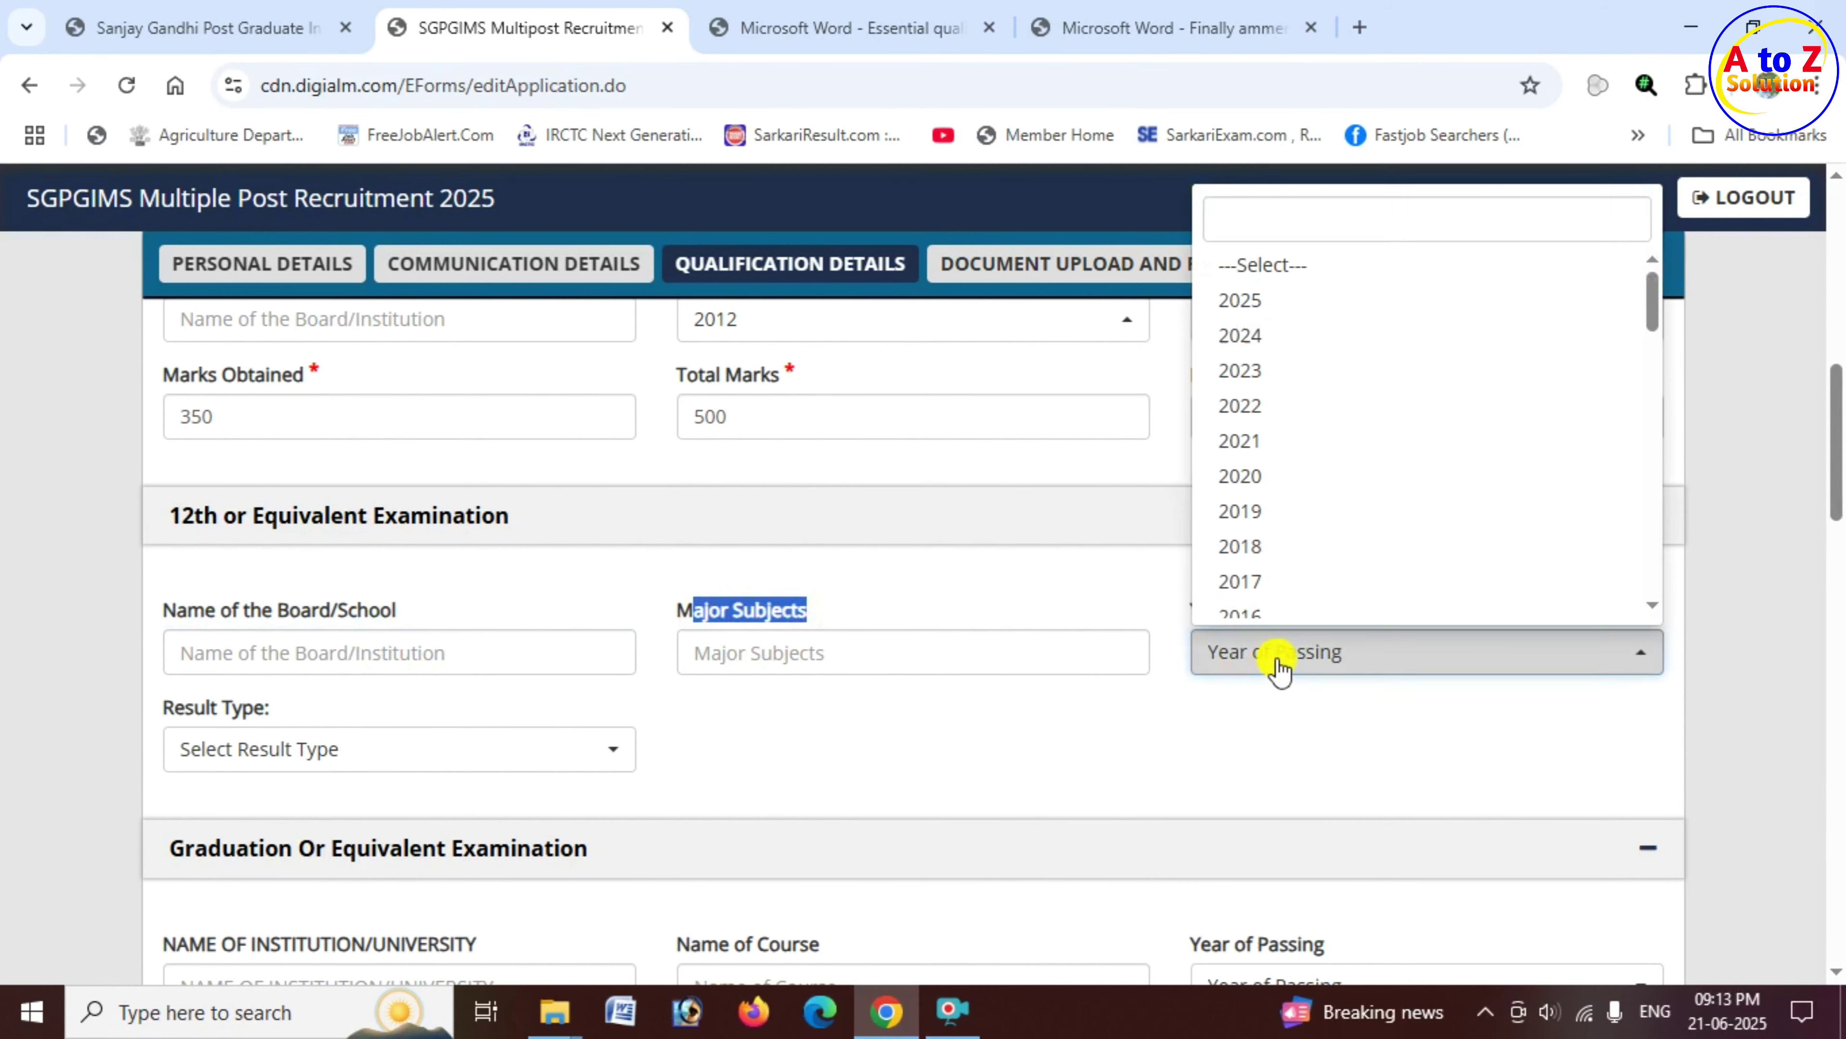
scroll(1278, 538, "down", 1)
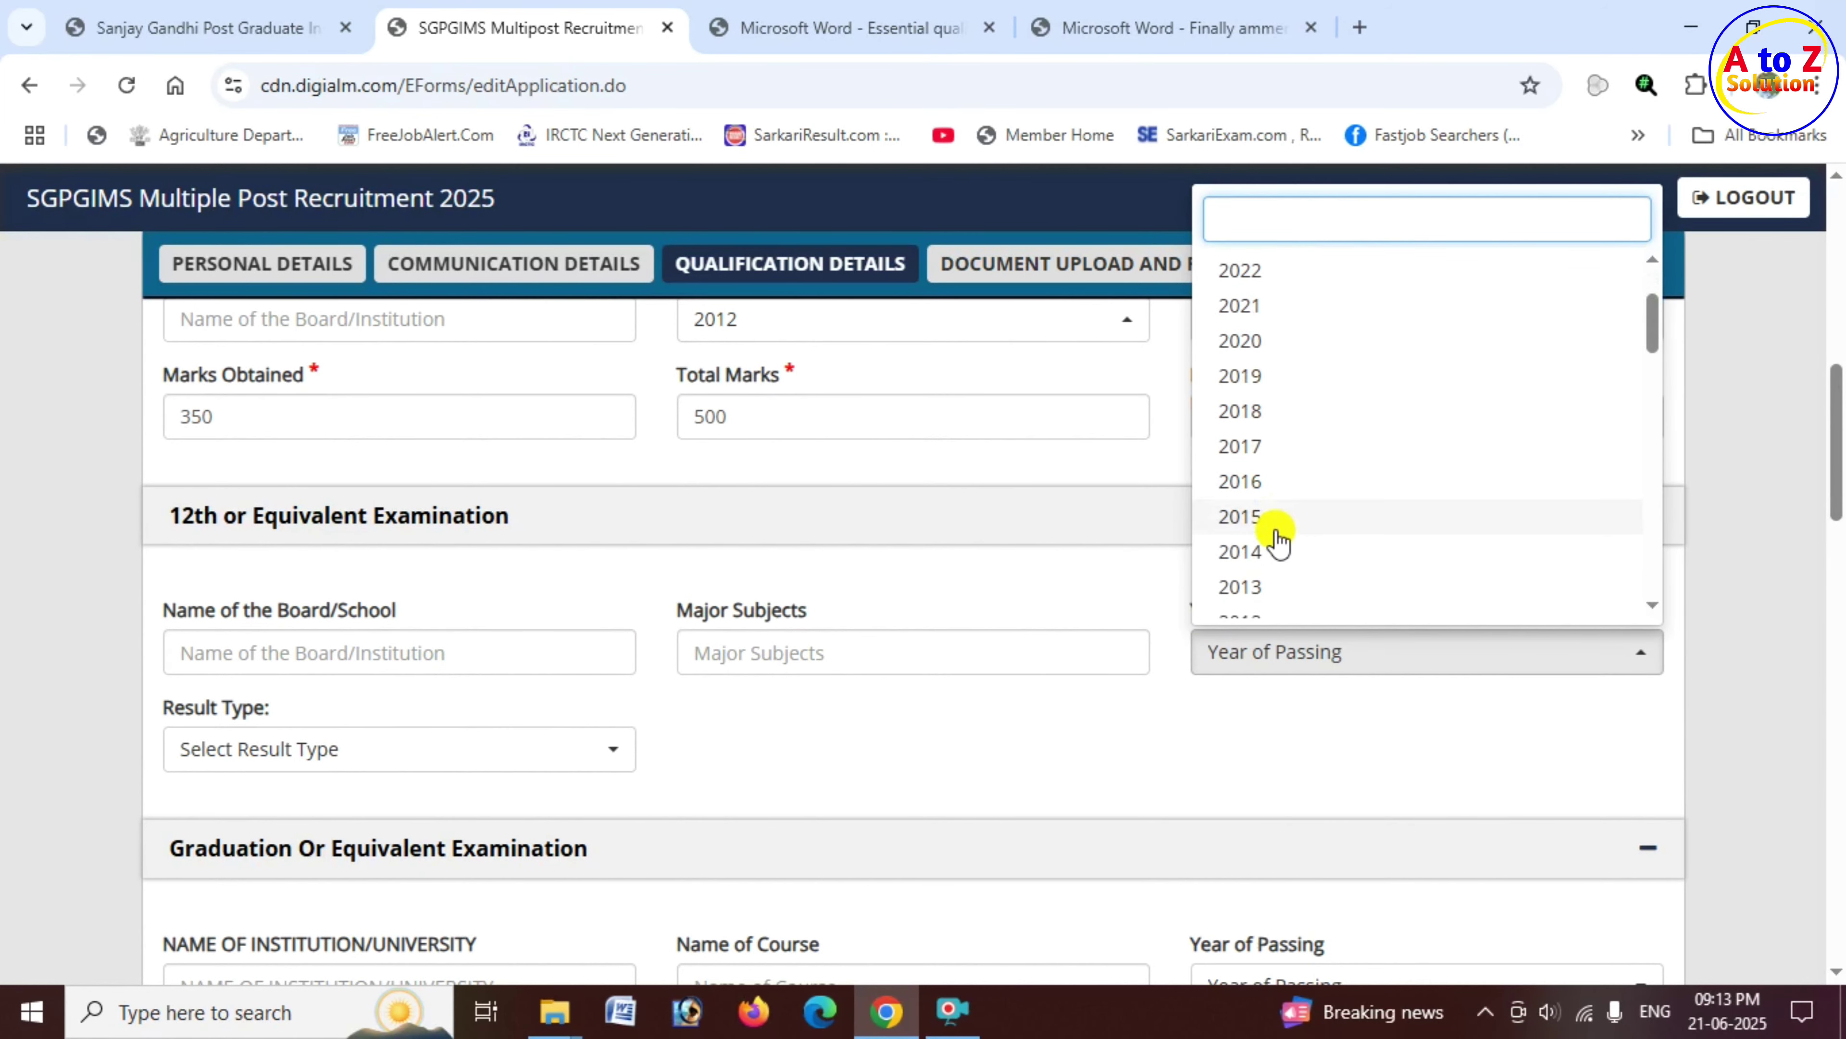
left_click(1278, 550)
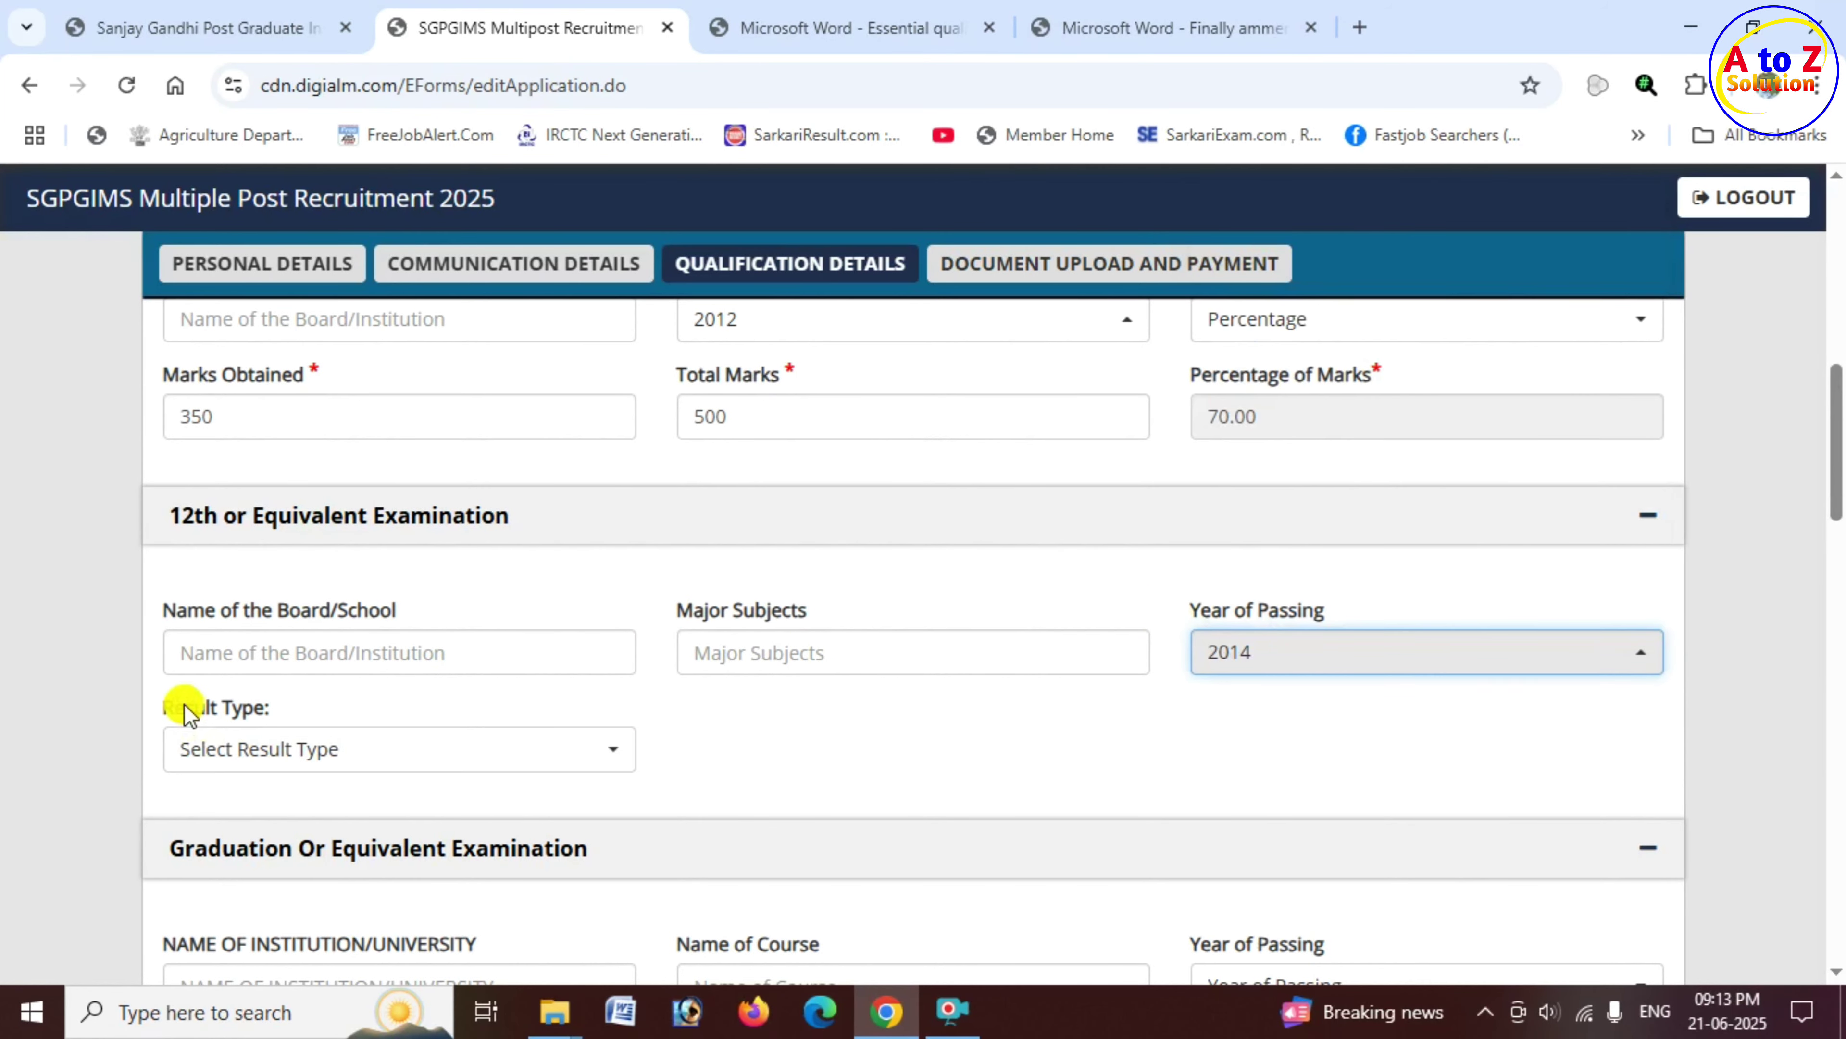
Step: Choose Percentage as result type and enter 360 of 500 marks, giving 72.00%
left_click_drag(185, 702, 306, 710)
left_click(314, 756)
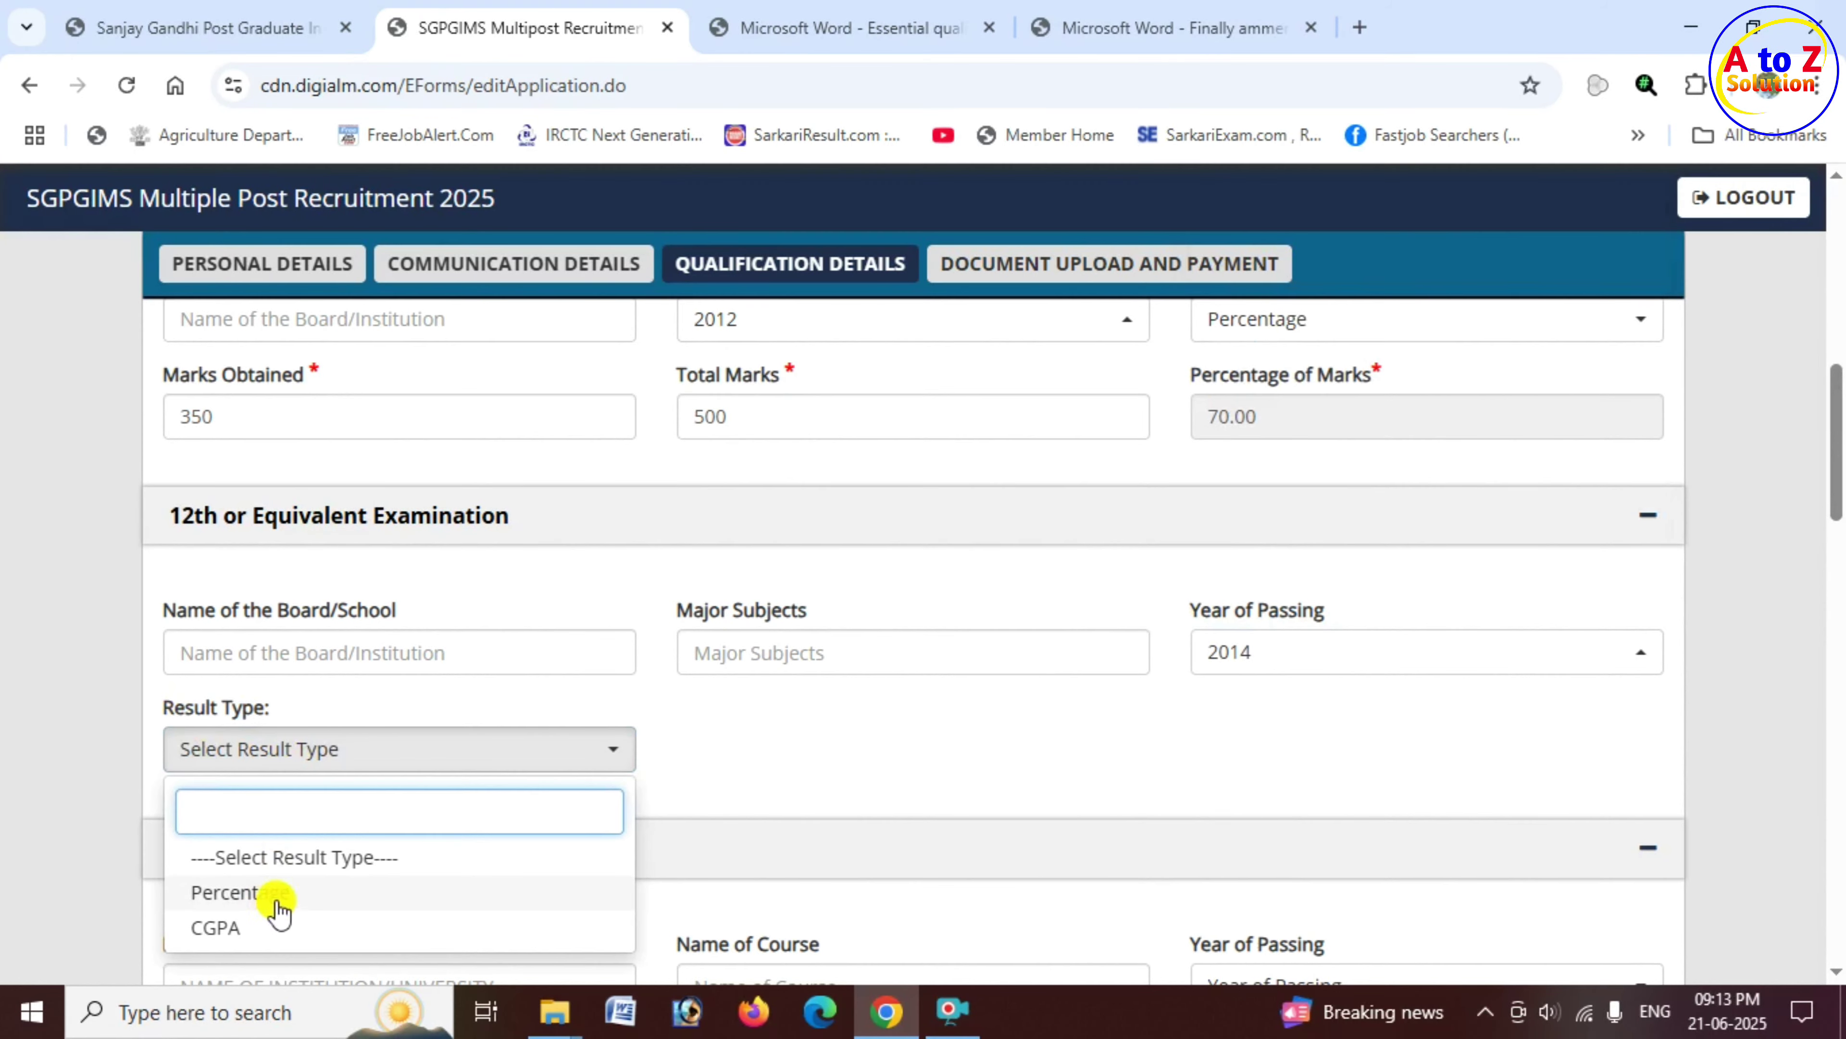
left_click(284, 903)
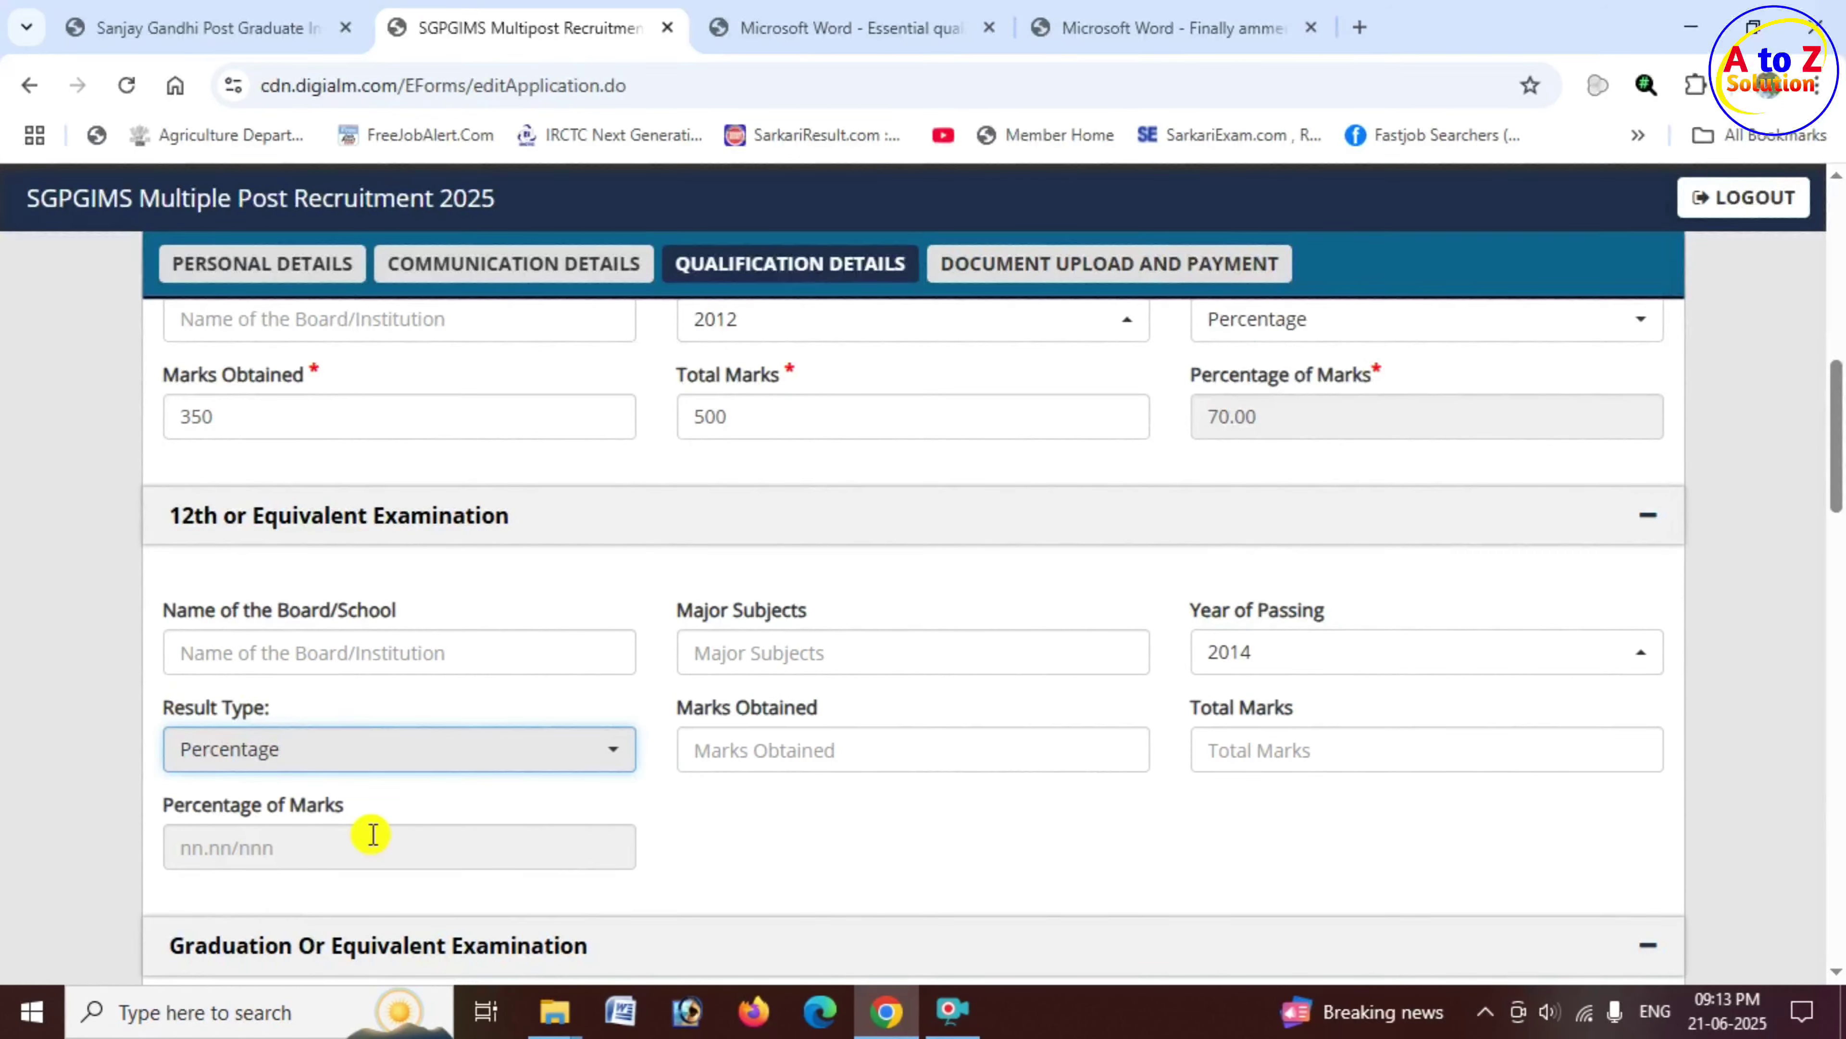
left_click(803, 752)
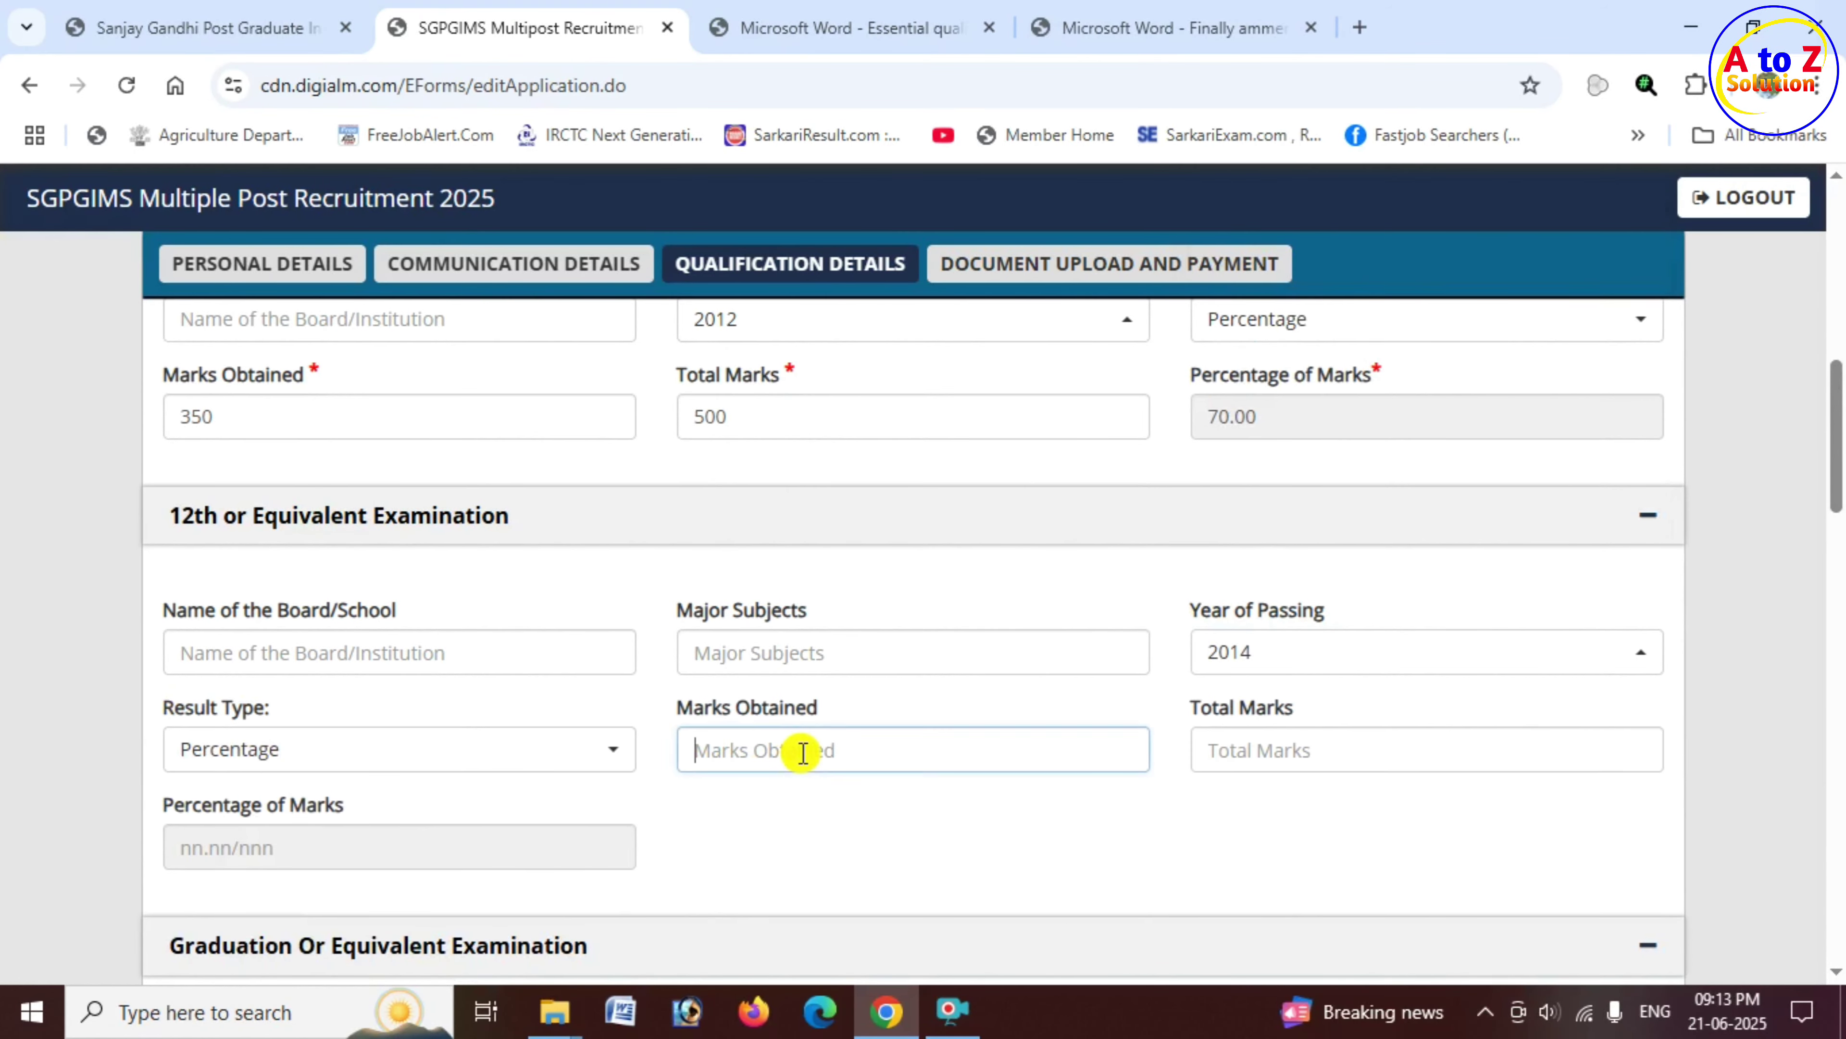
type("360")
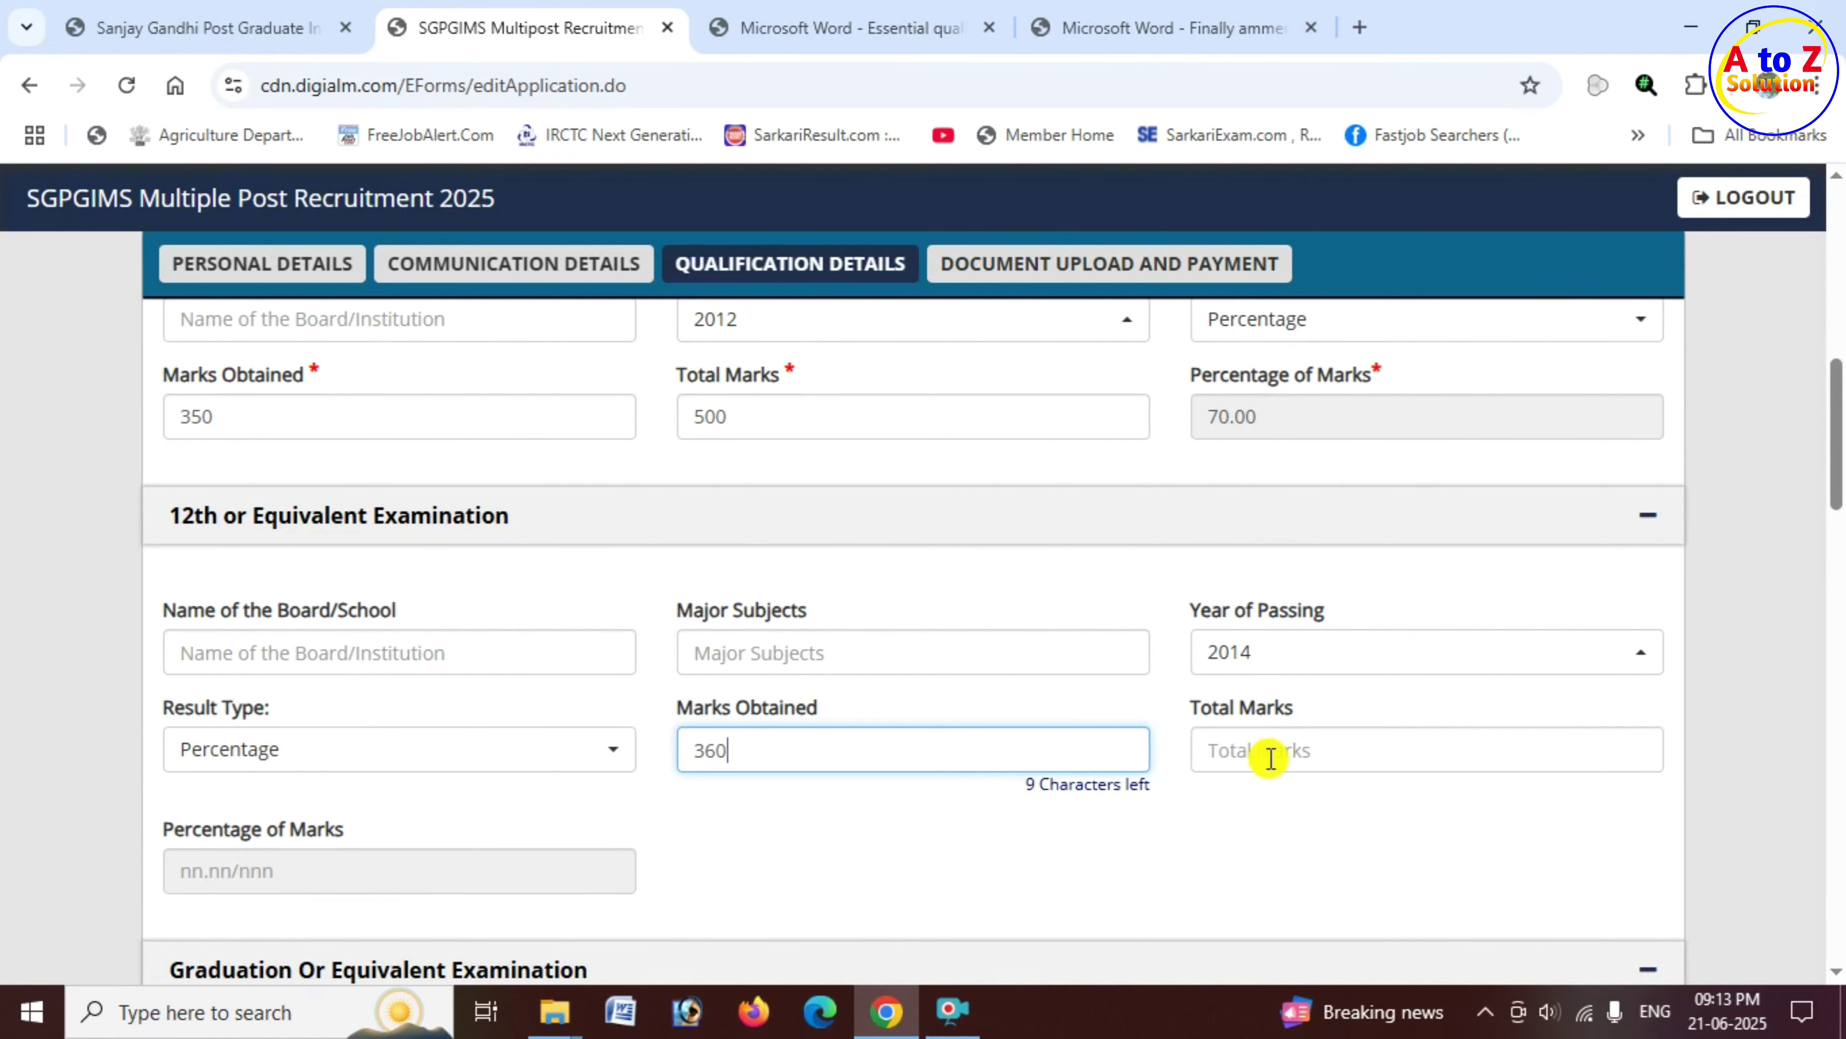
left_click(1271, 750)
type("500")
left_click(952, 836)
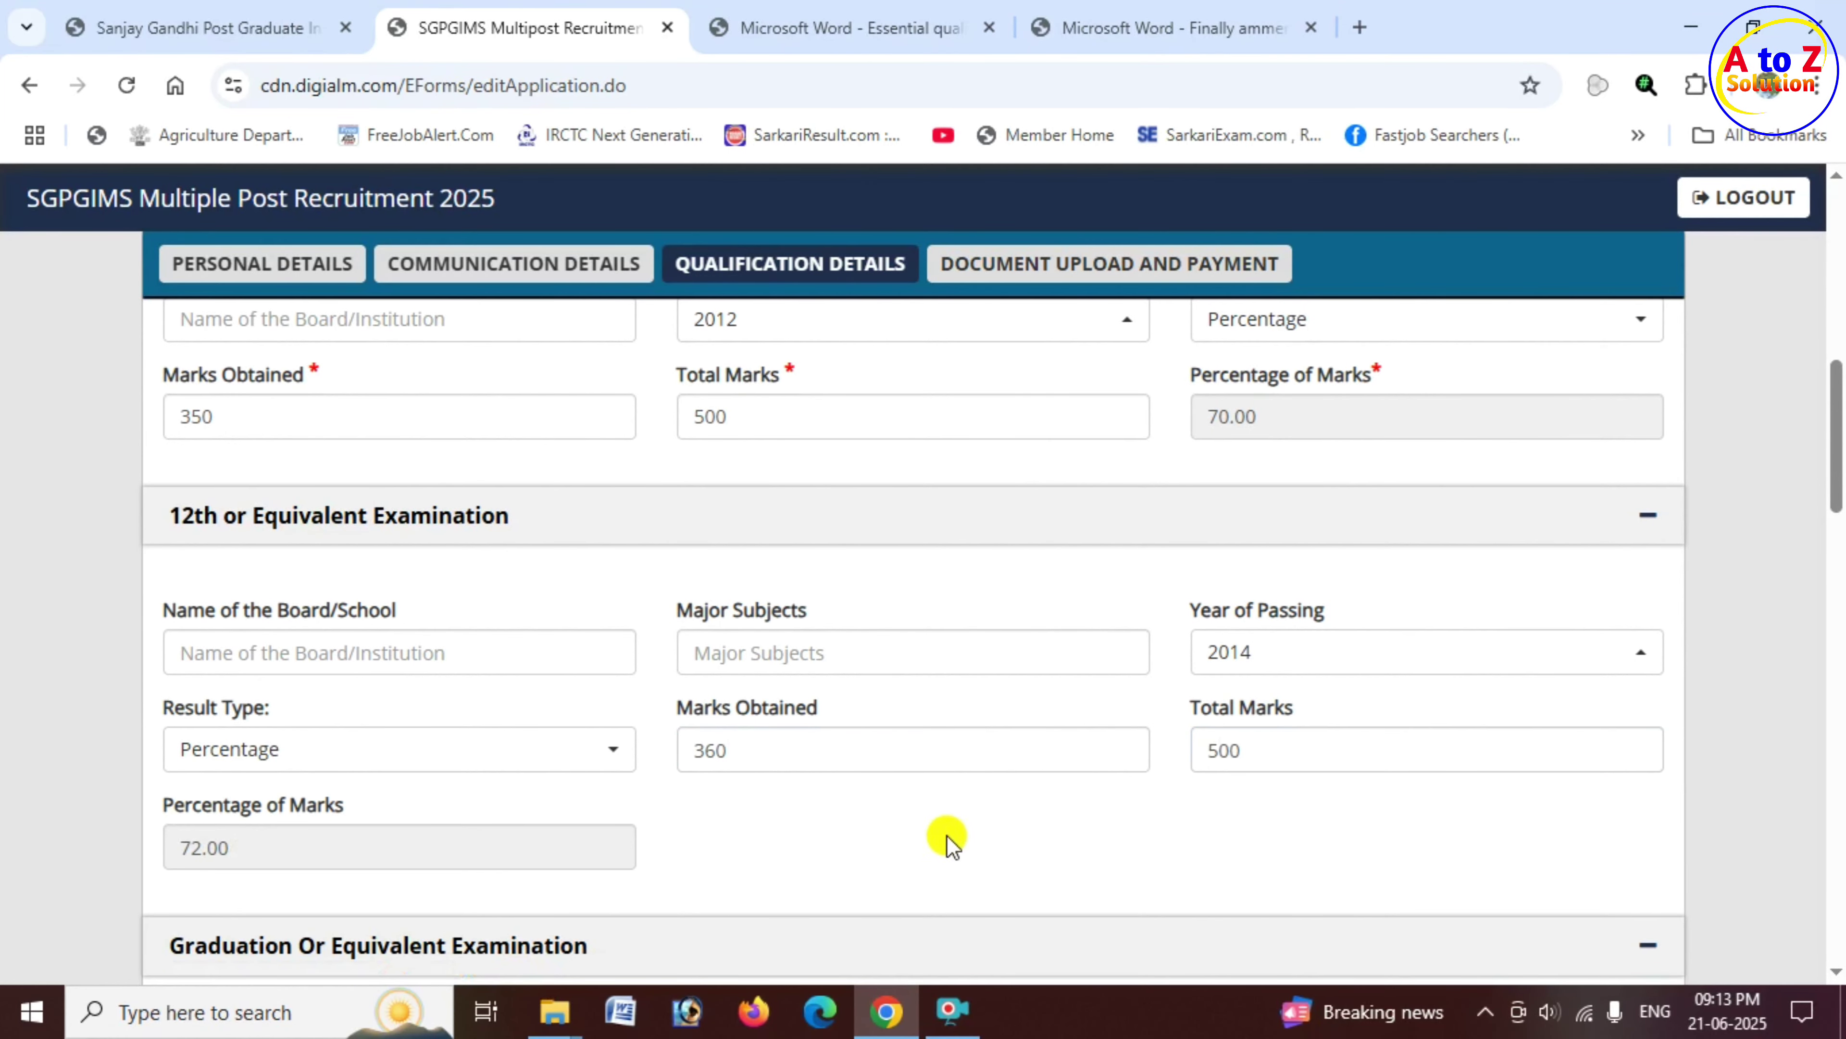
scroll(206, 865, "down", 3)
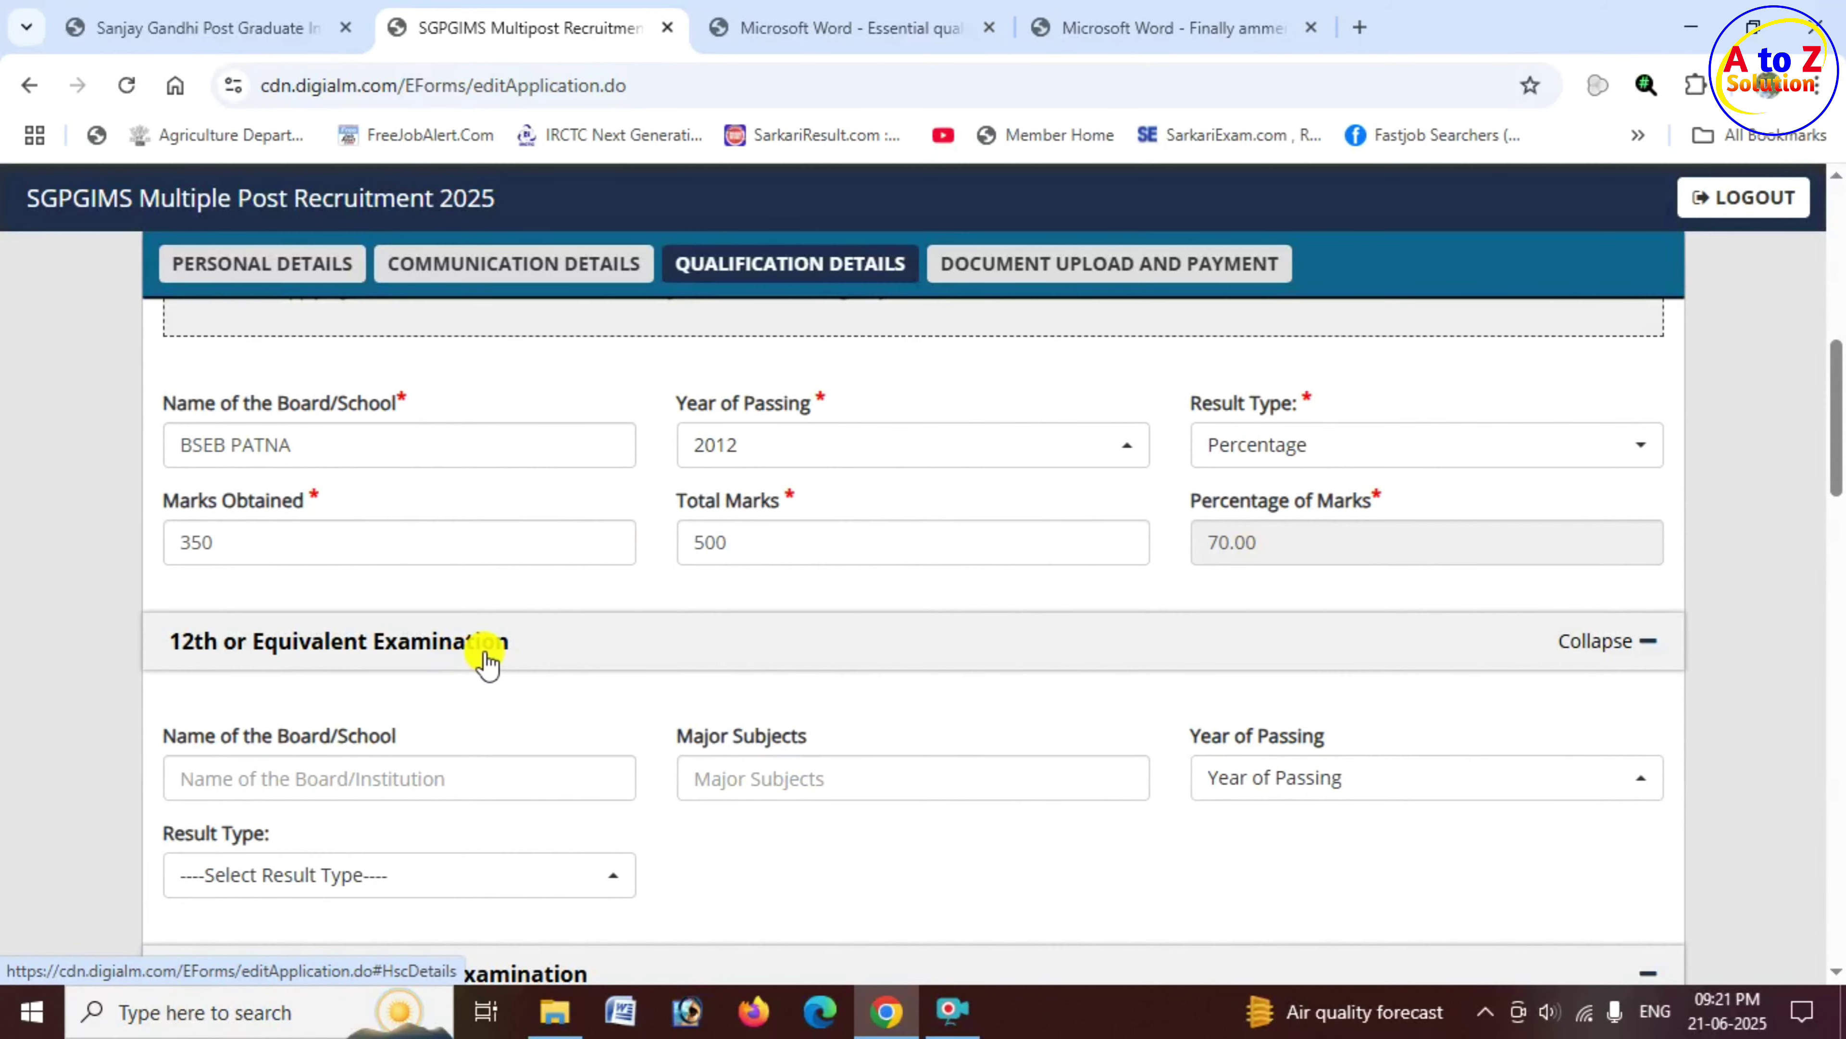
Step: Scroll to Details of Experience and answer No to the Civil/Military Hospital experience question
scroll(724, 750, "down", 2)
scroll(716, 750, "down", 3)
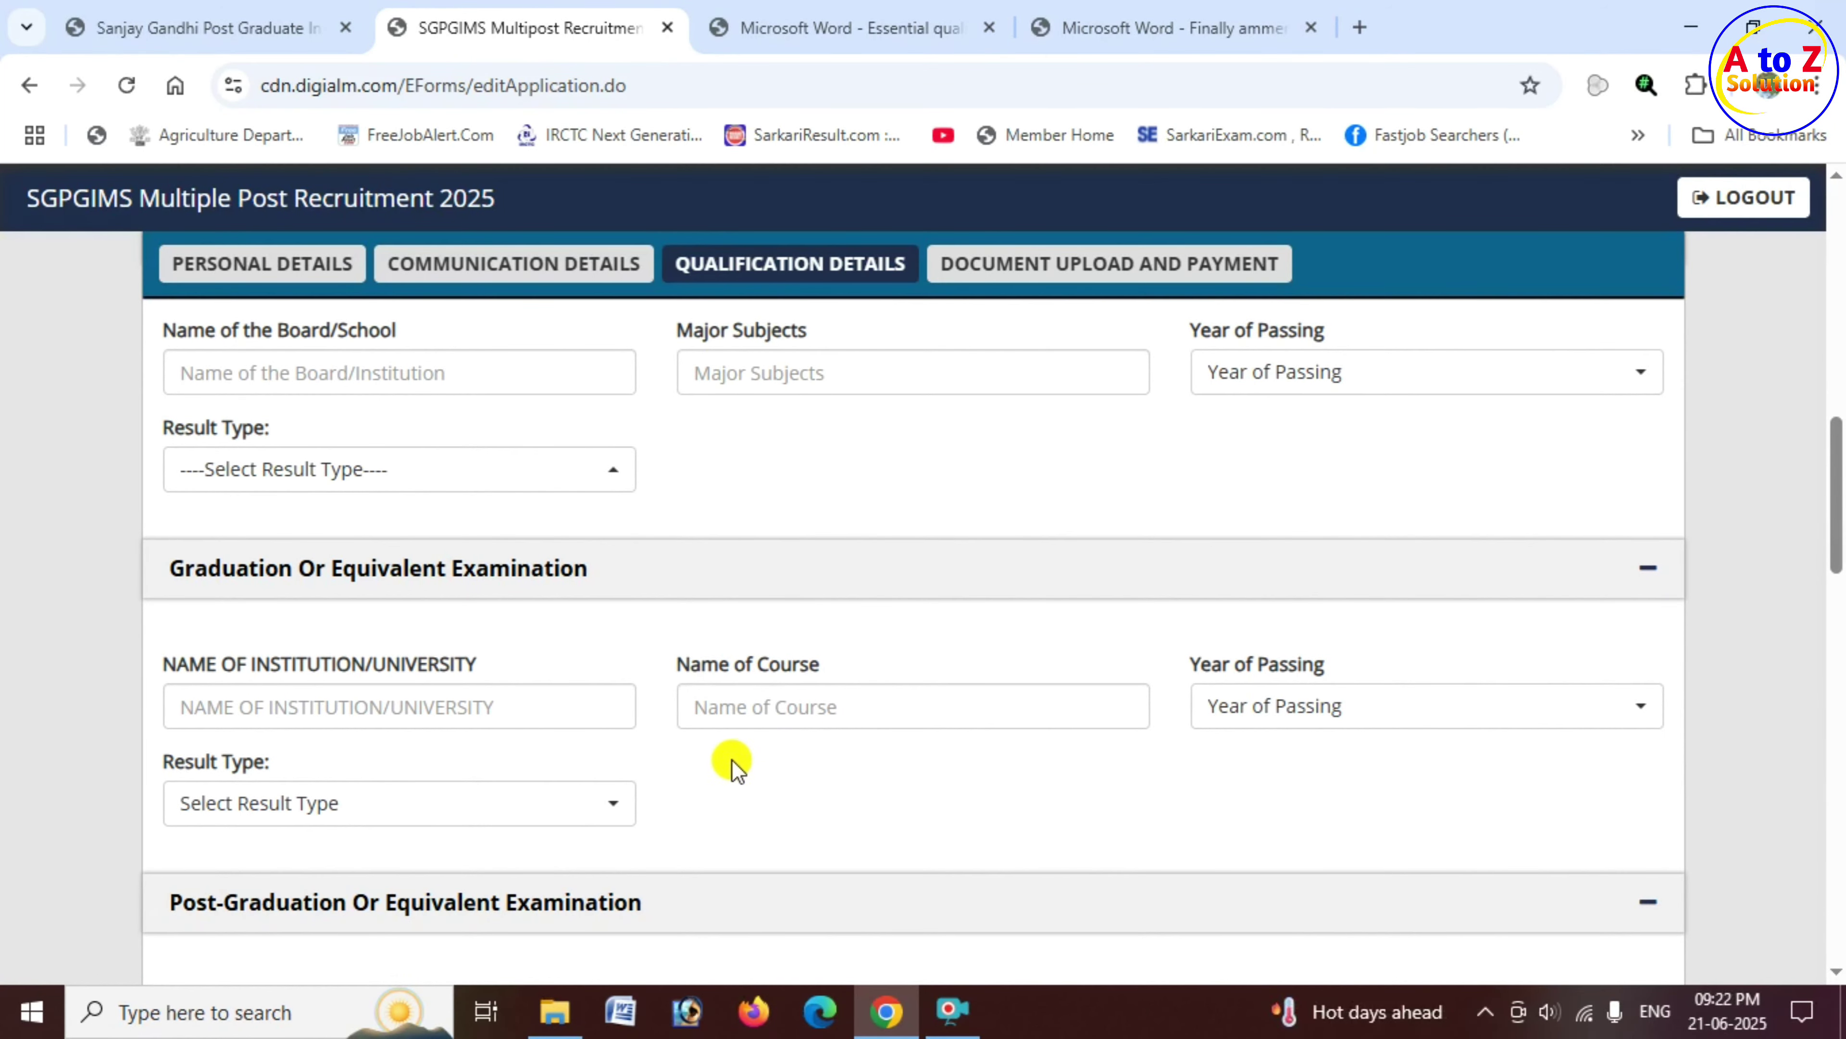
scroll(729, 765, "down", 5)
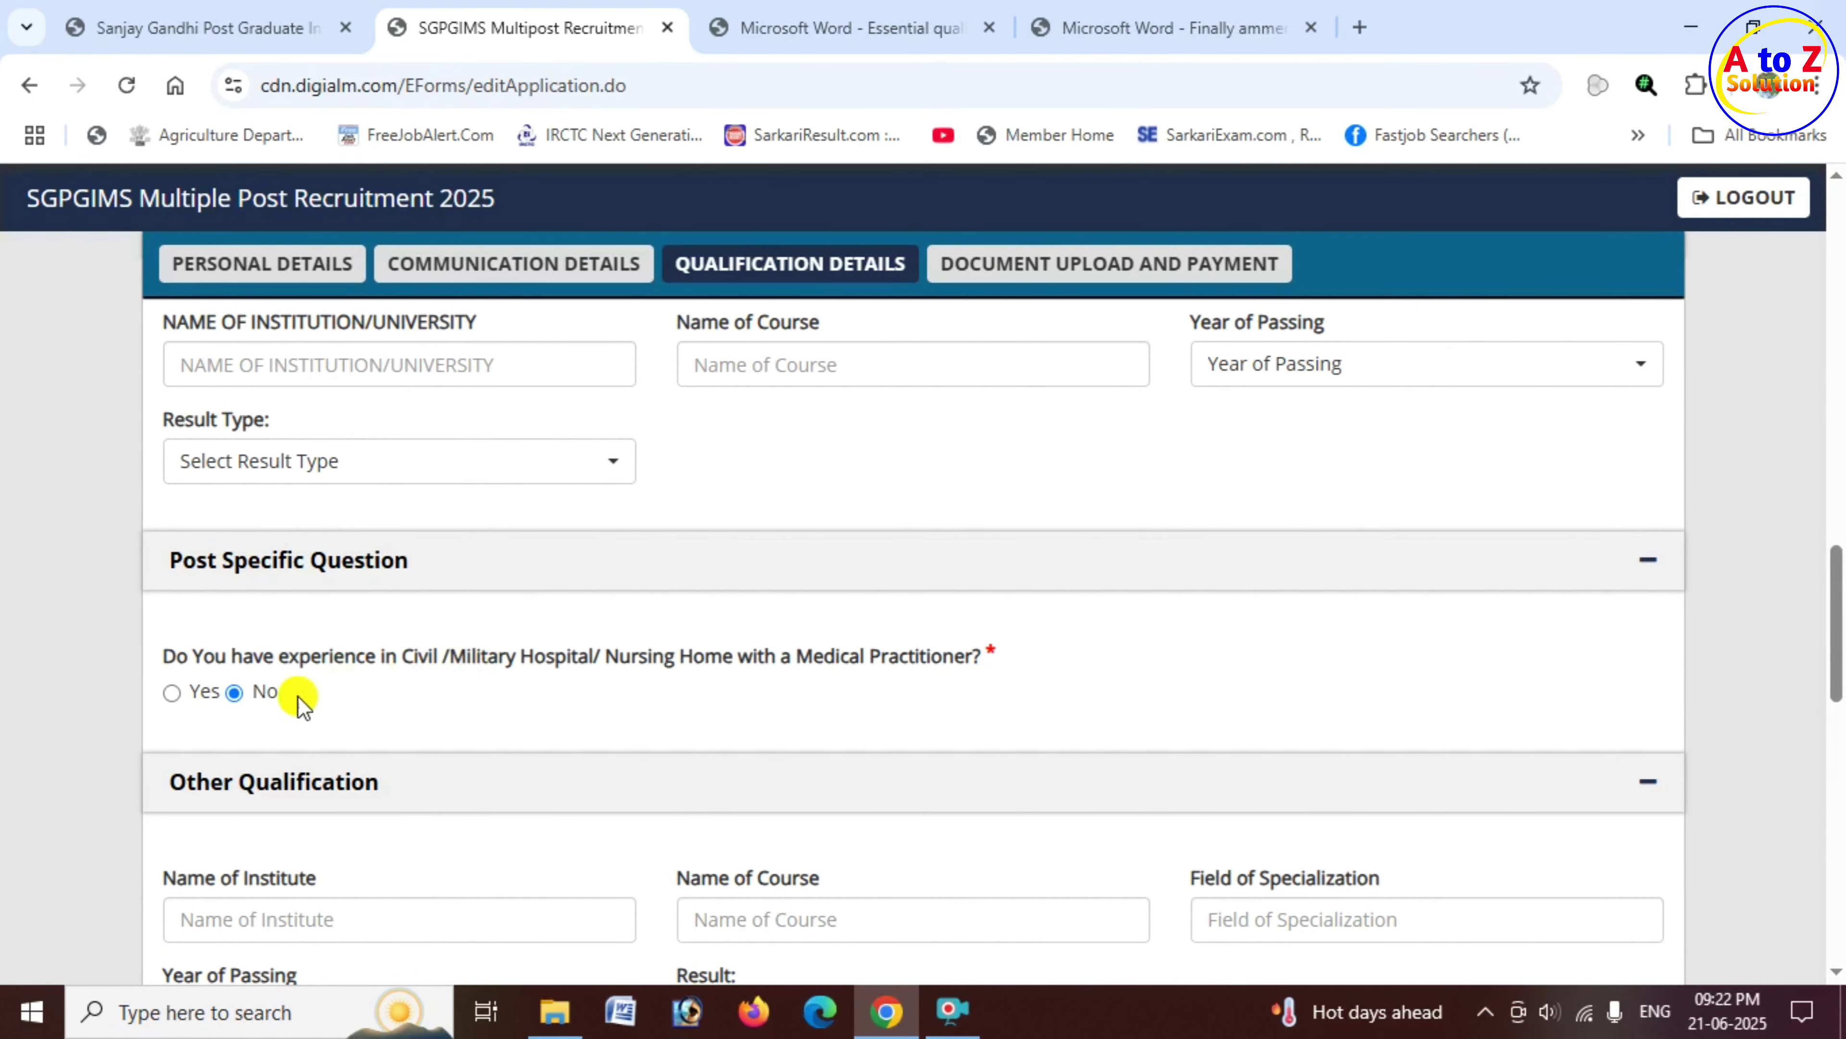
left_click(190, 697)
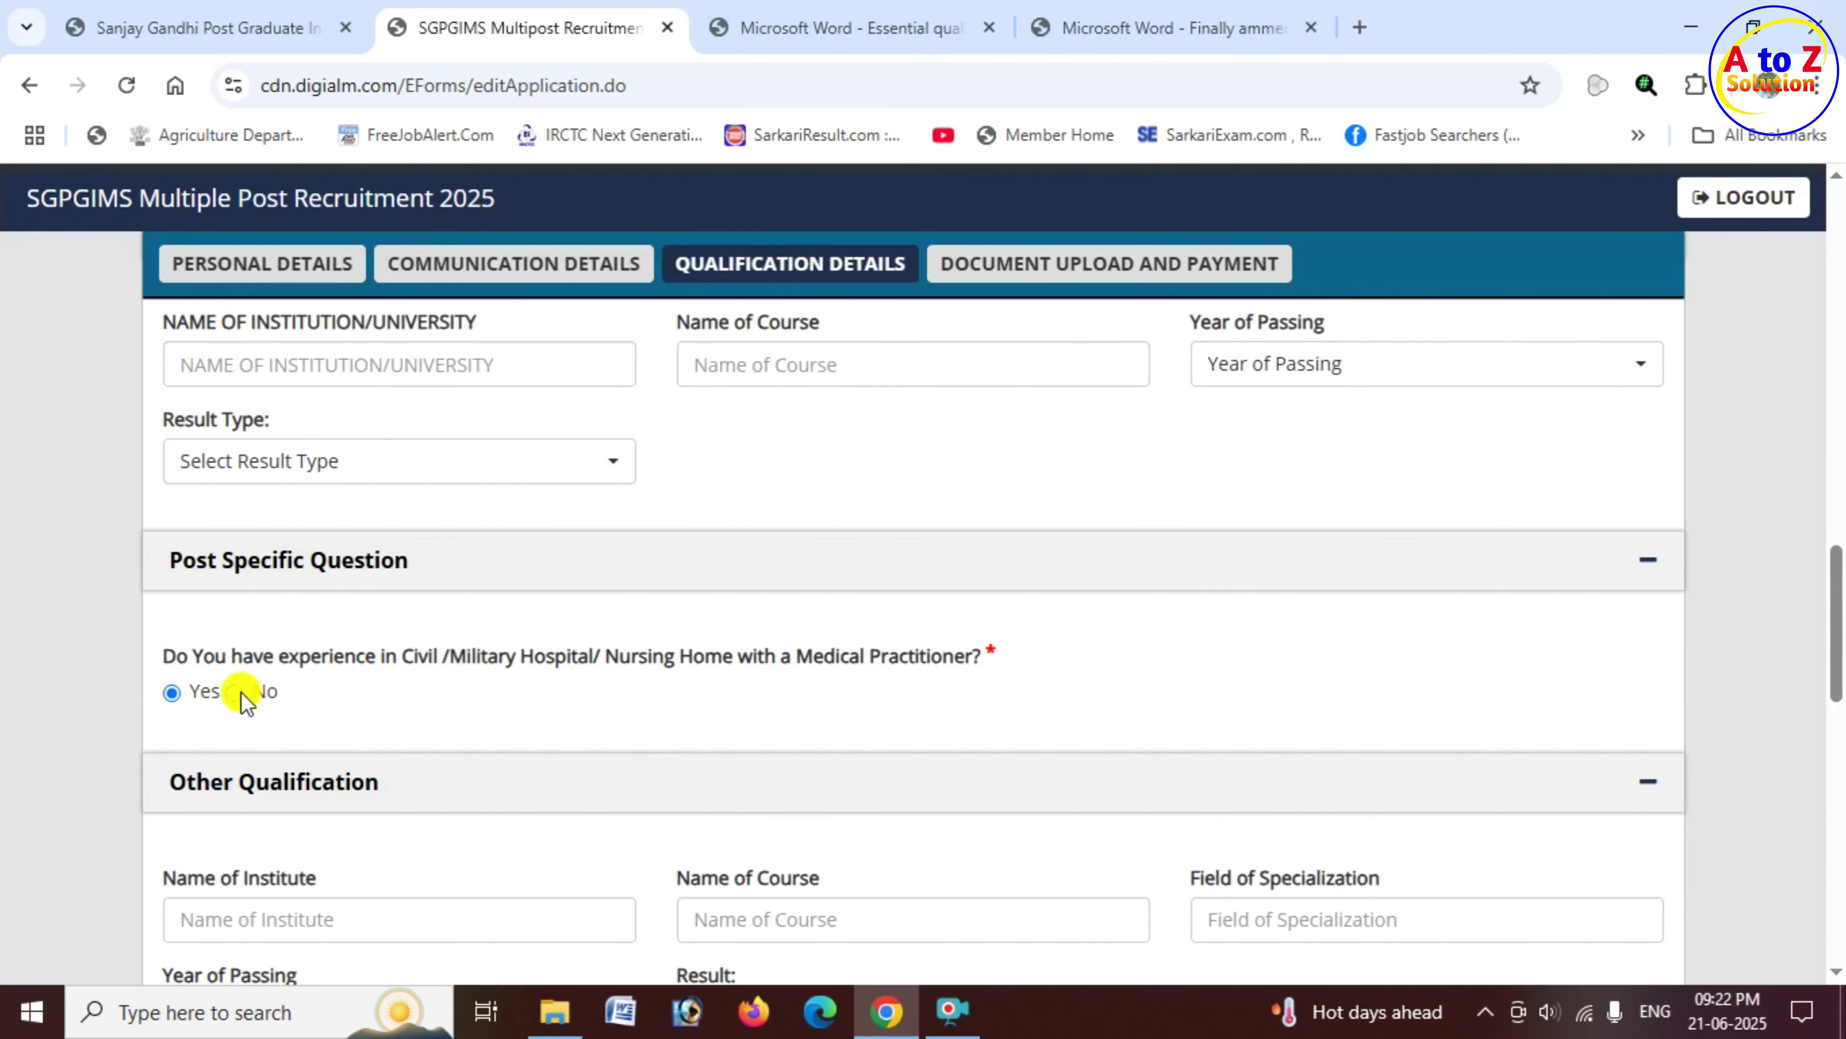
scroll(530, 678, "down", 5)
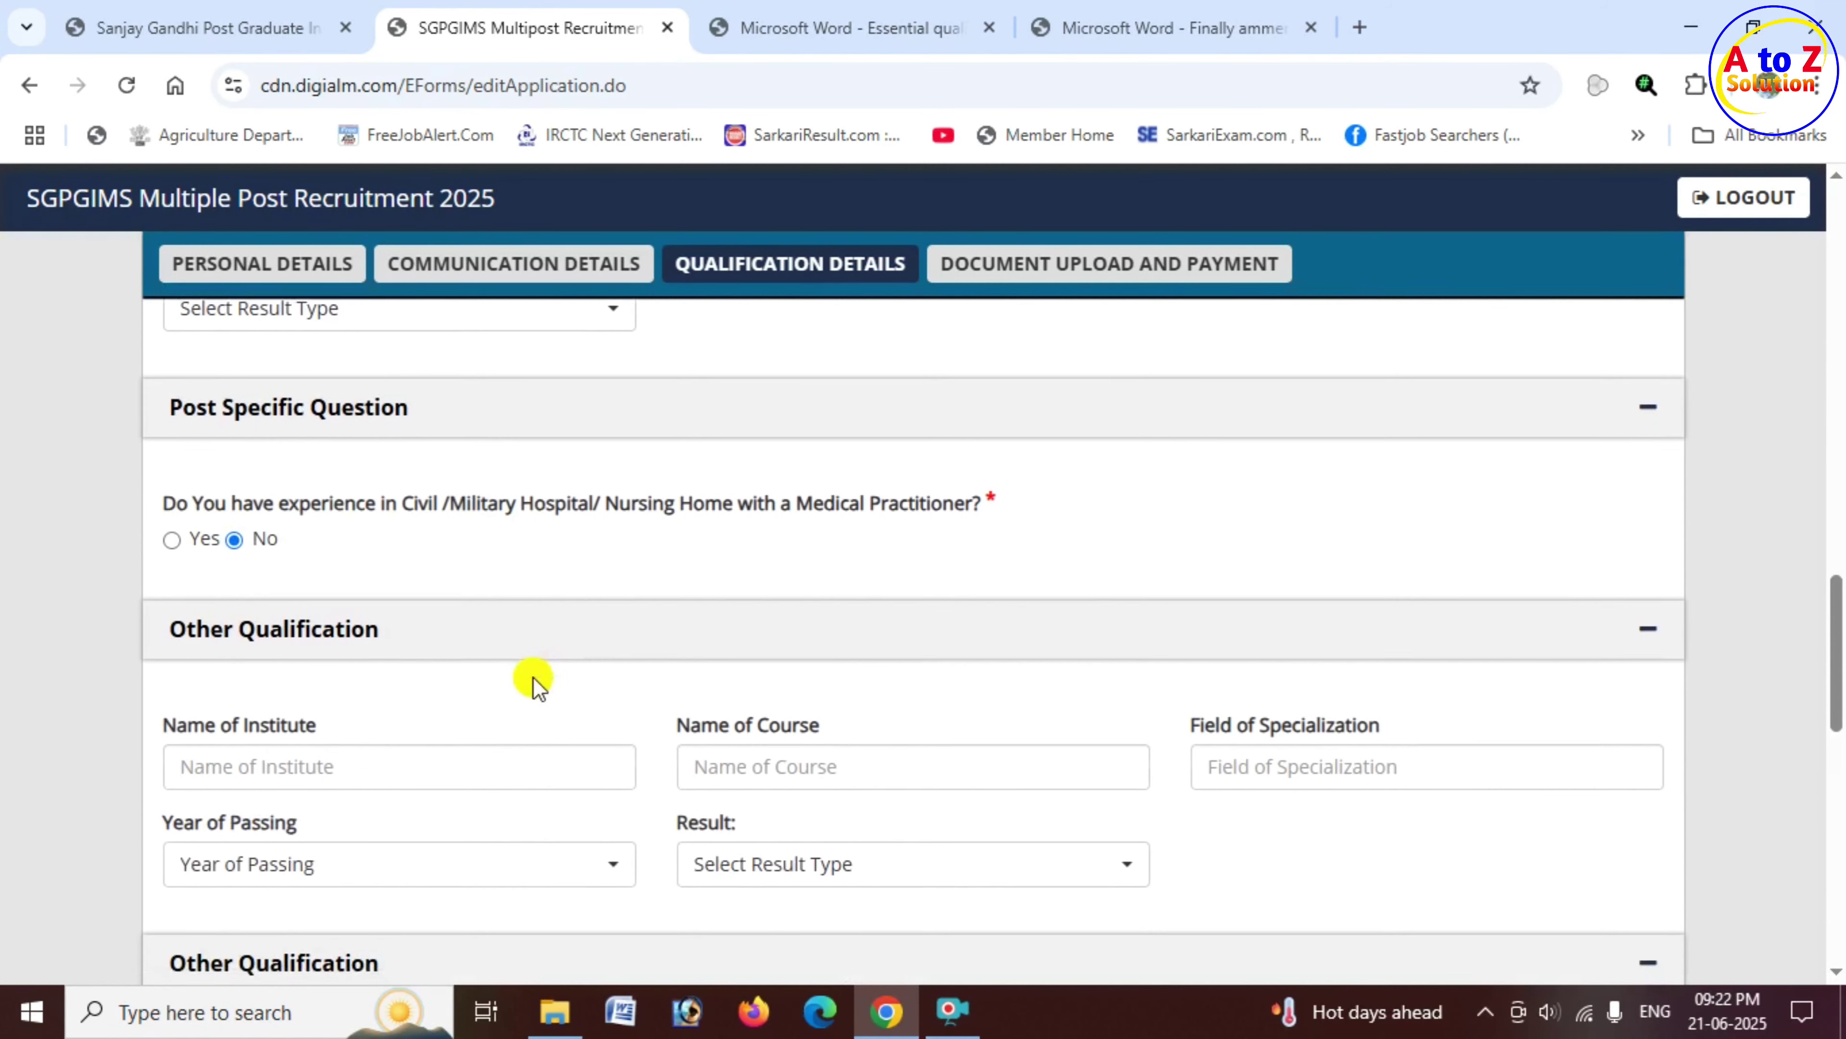
scroll(532, 679, "down", 10)
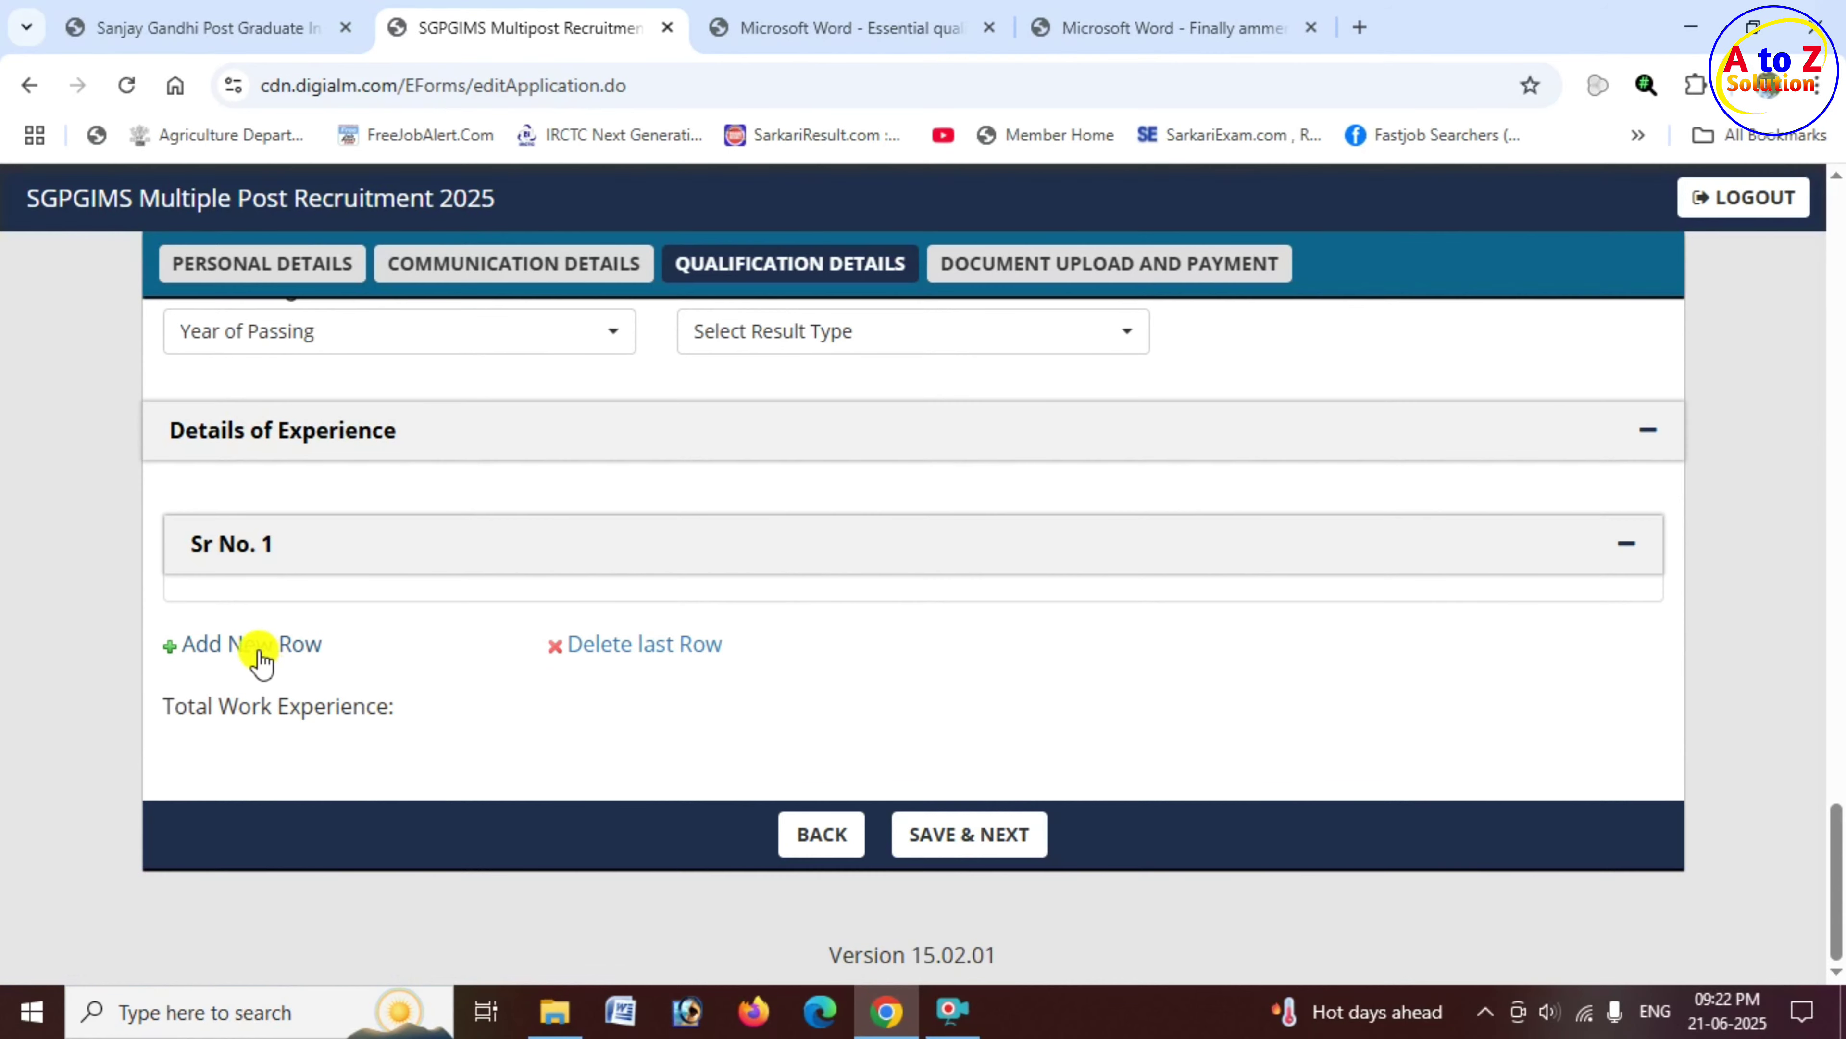
Step: Dismiss the empty-row warning, then SAVE & NEXT and acknowledge 'Data Saved Successfully'
left_click(287, 650)
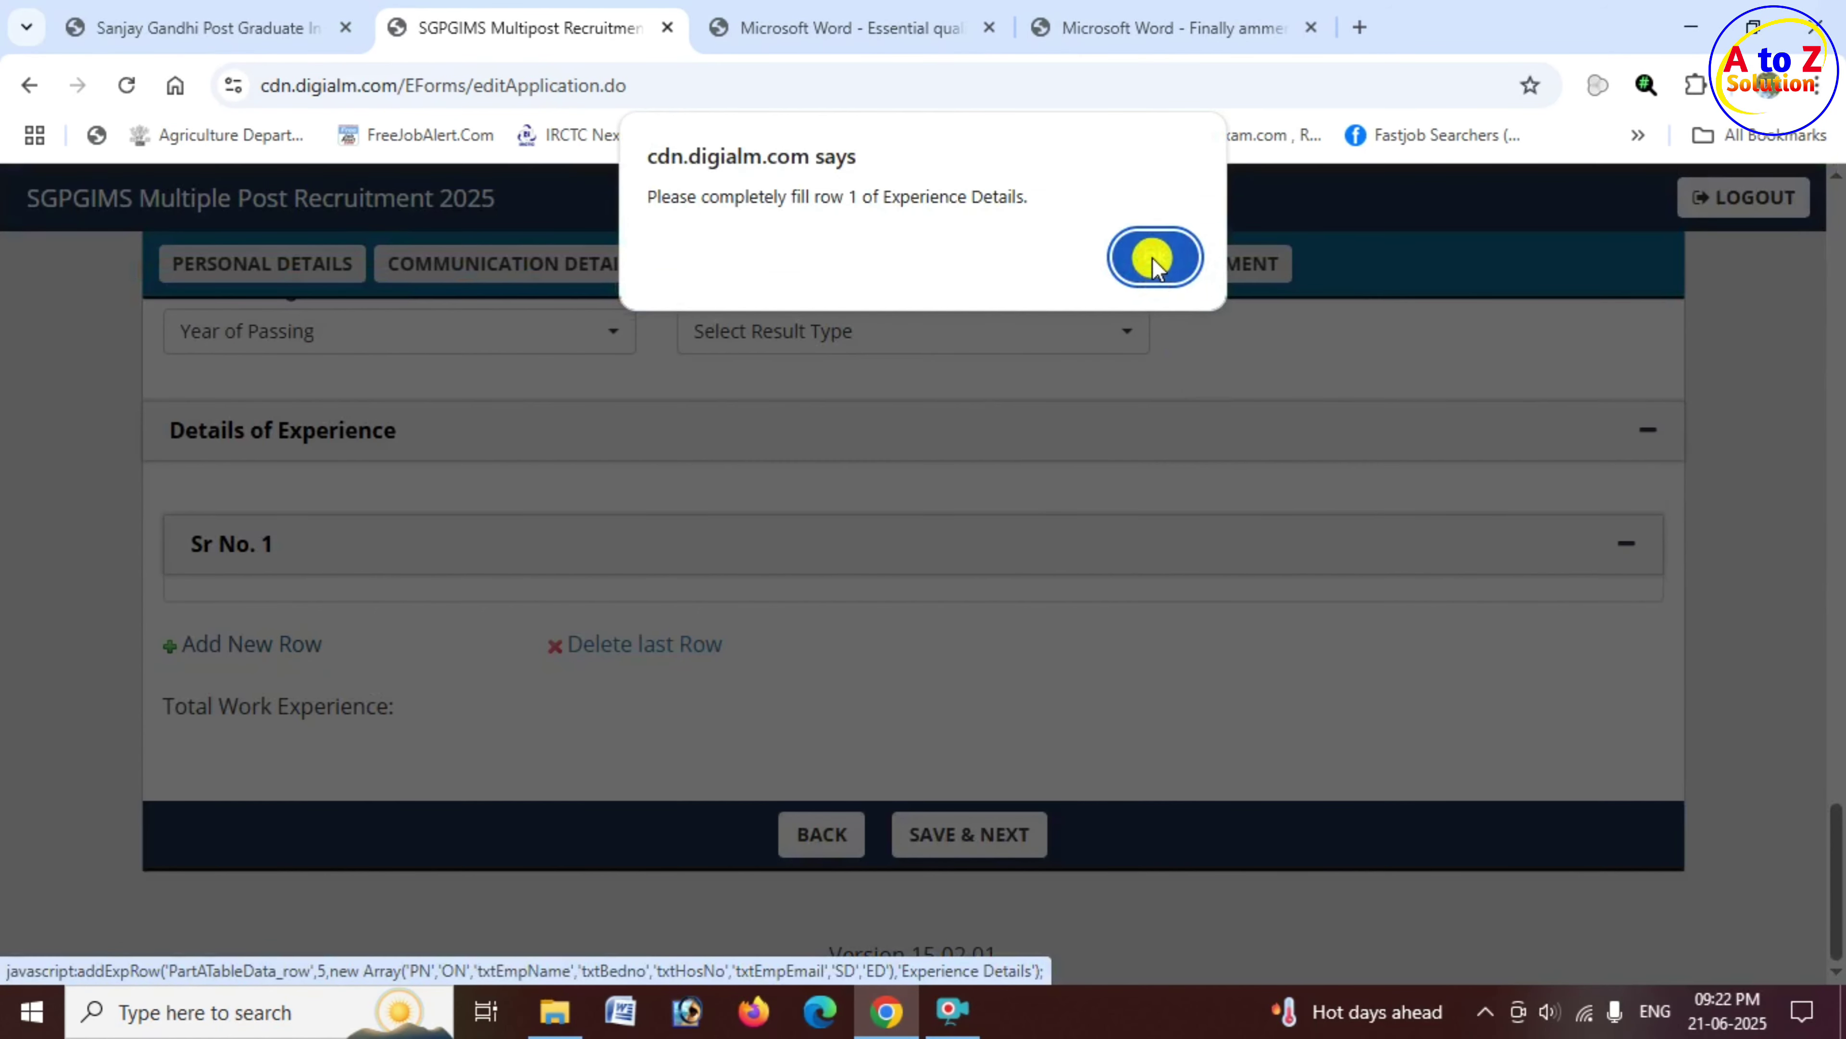
left_click(1153, 257)
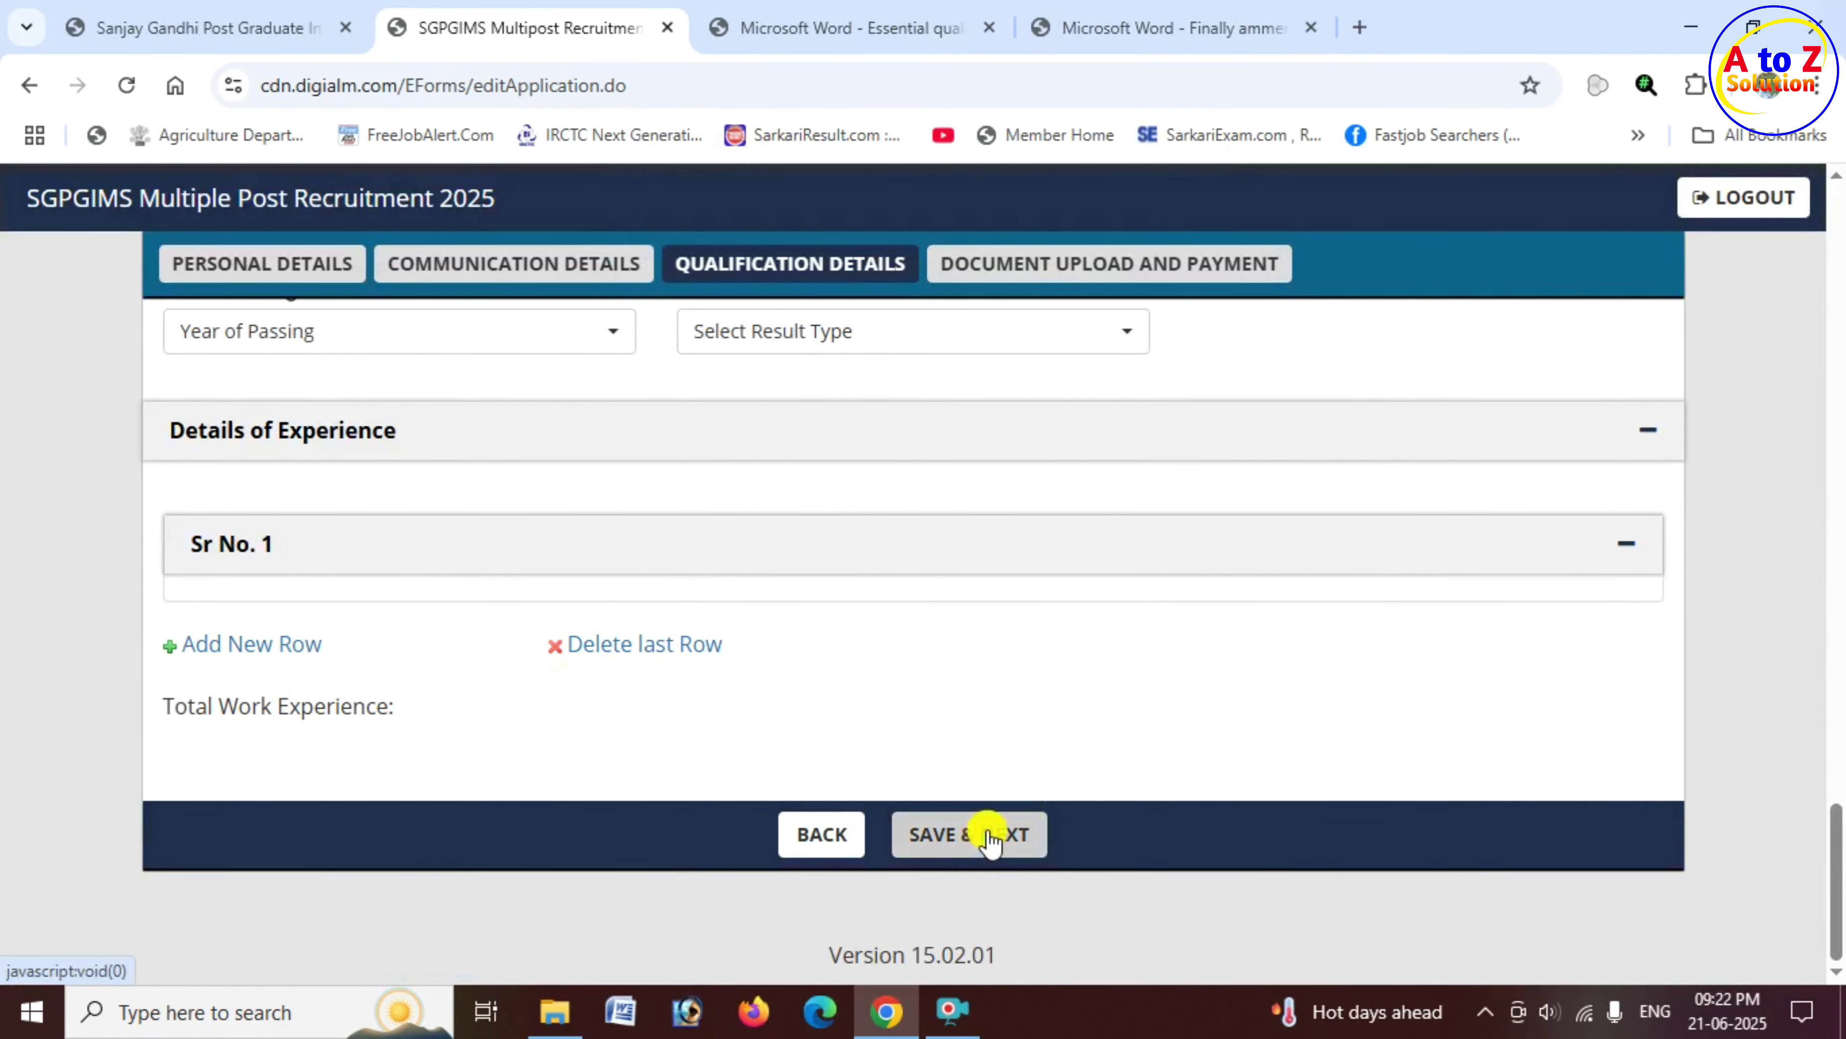
left_click(1010, 822)
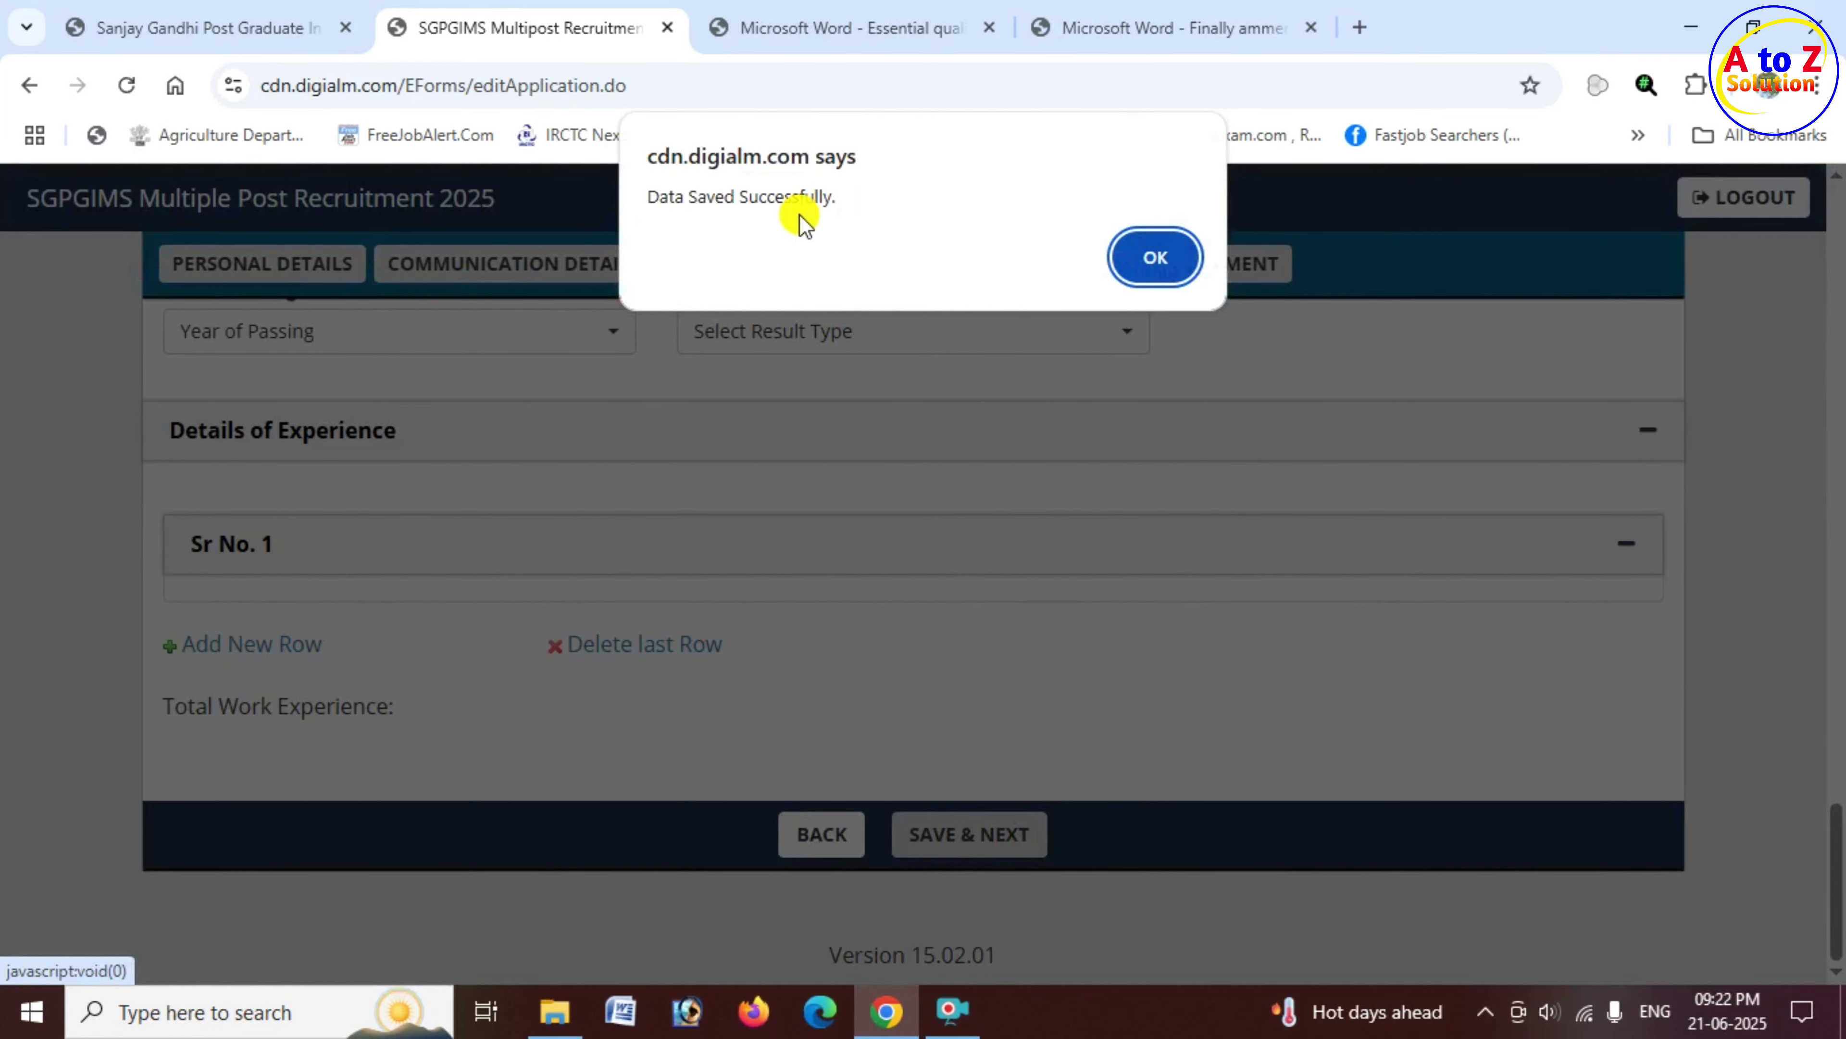
left_click_drag(654, 197, 831, 203)
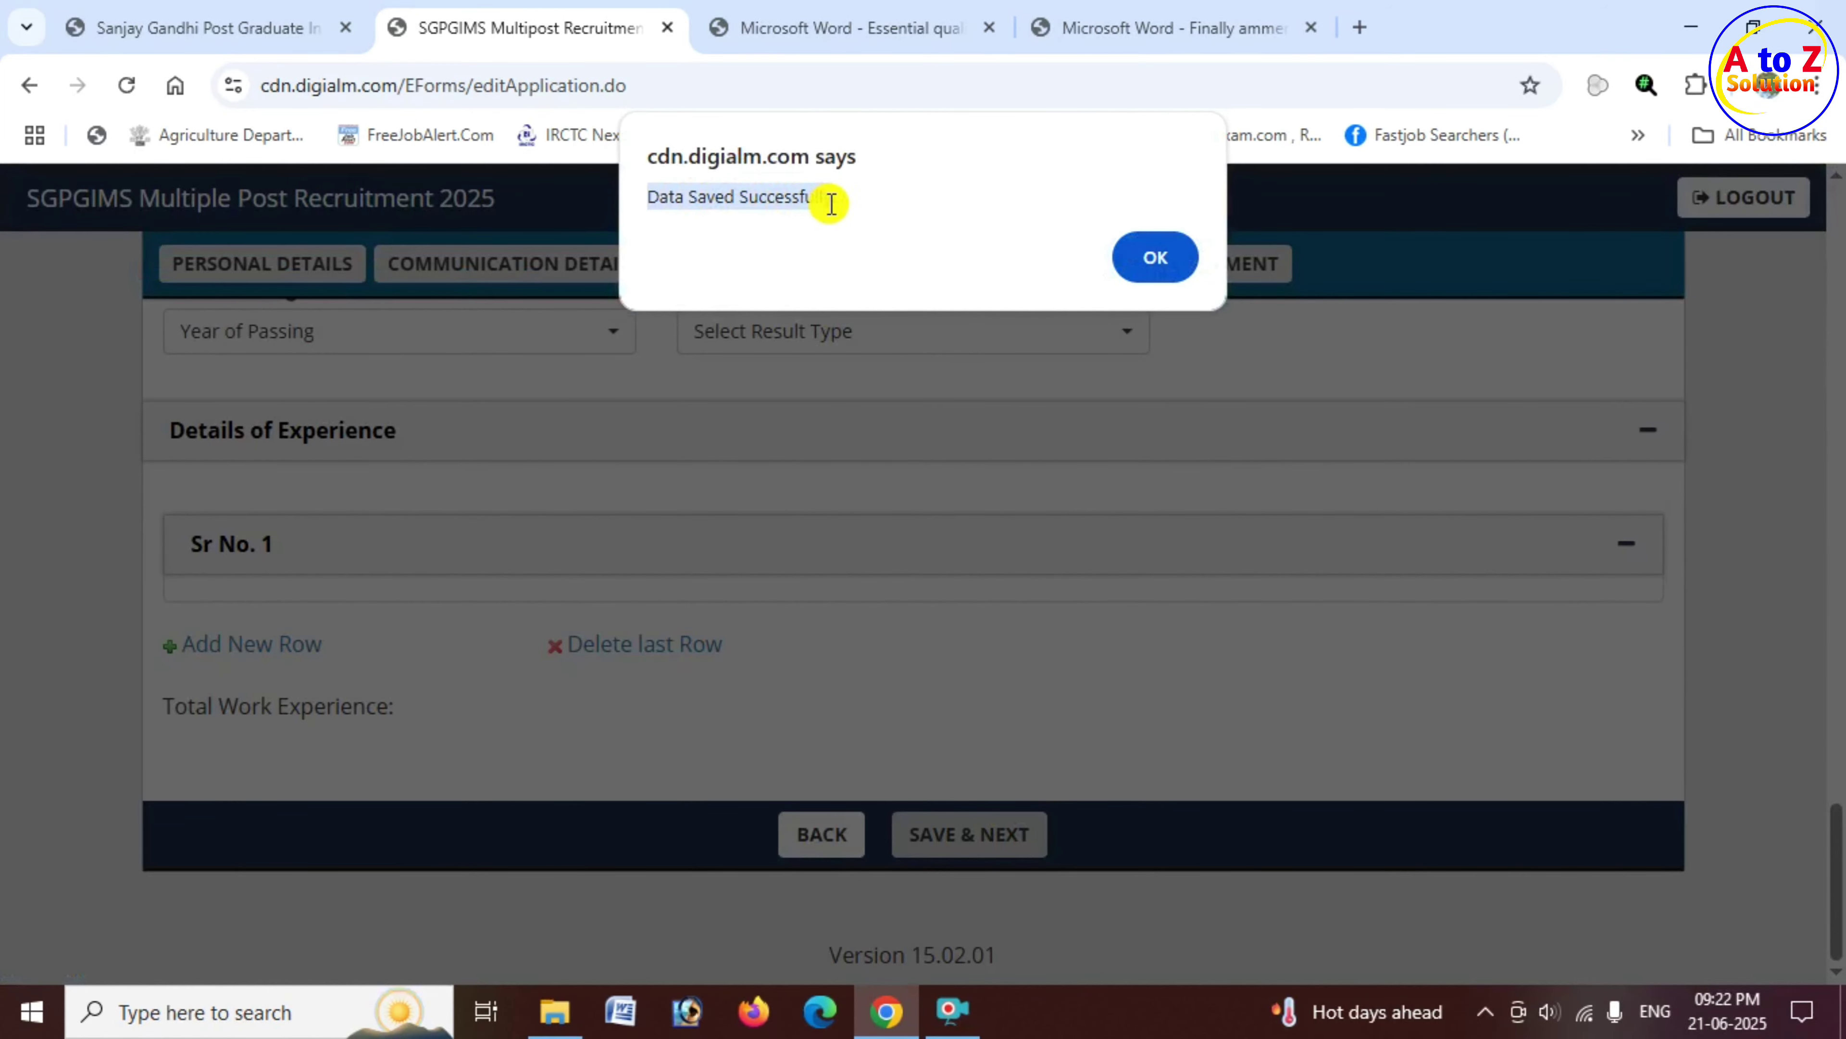
left_click(1154, 262)
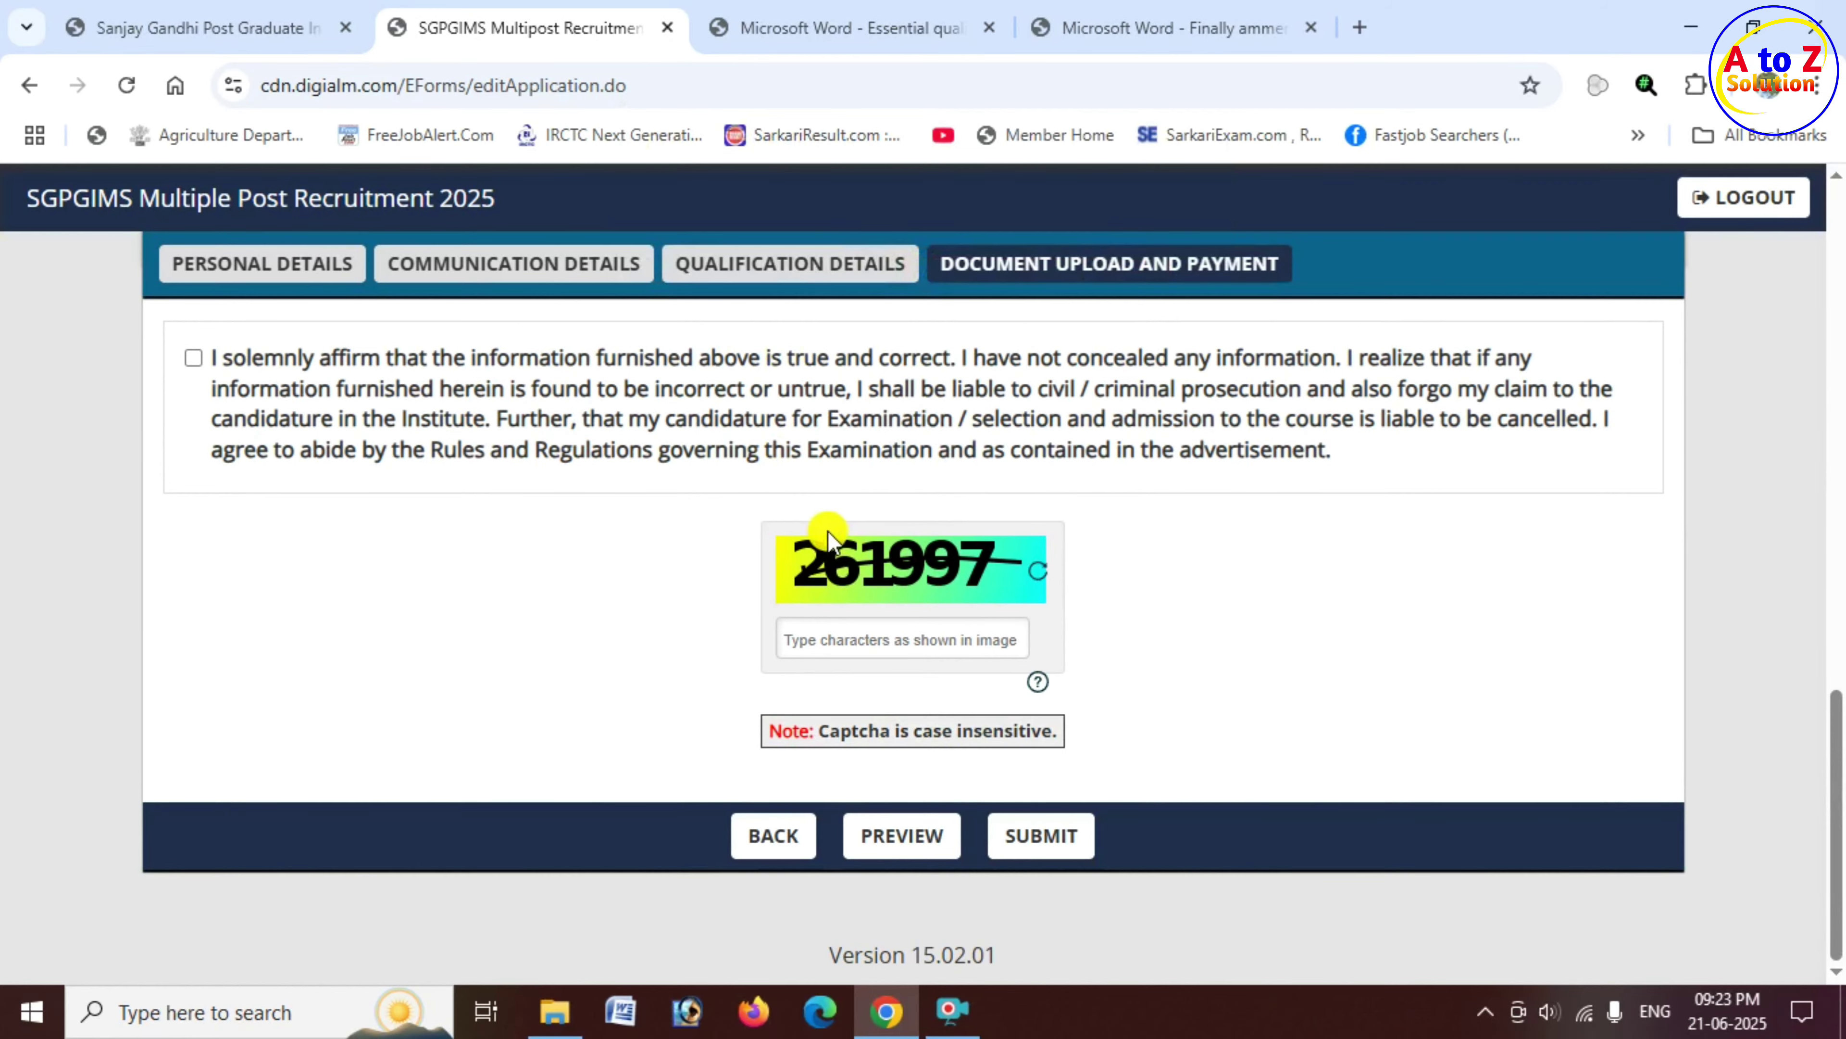
Step: Review the five required uploads: photograph, signature, High School, caste and domicile certificates
scroll(1065, 484, "up", 10)
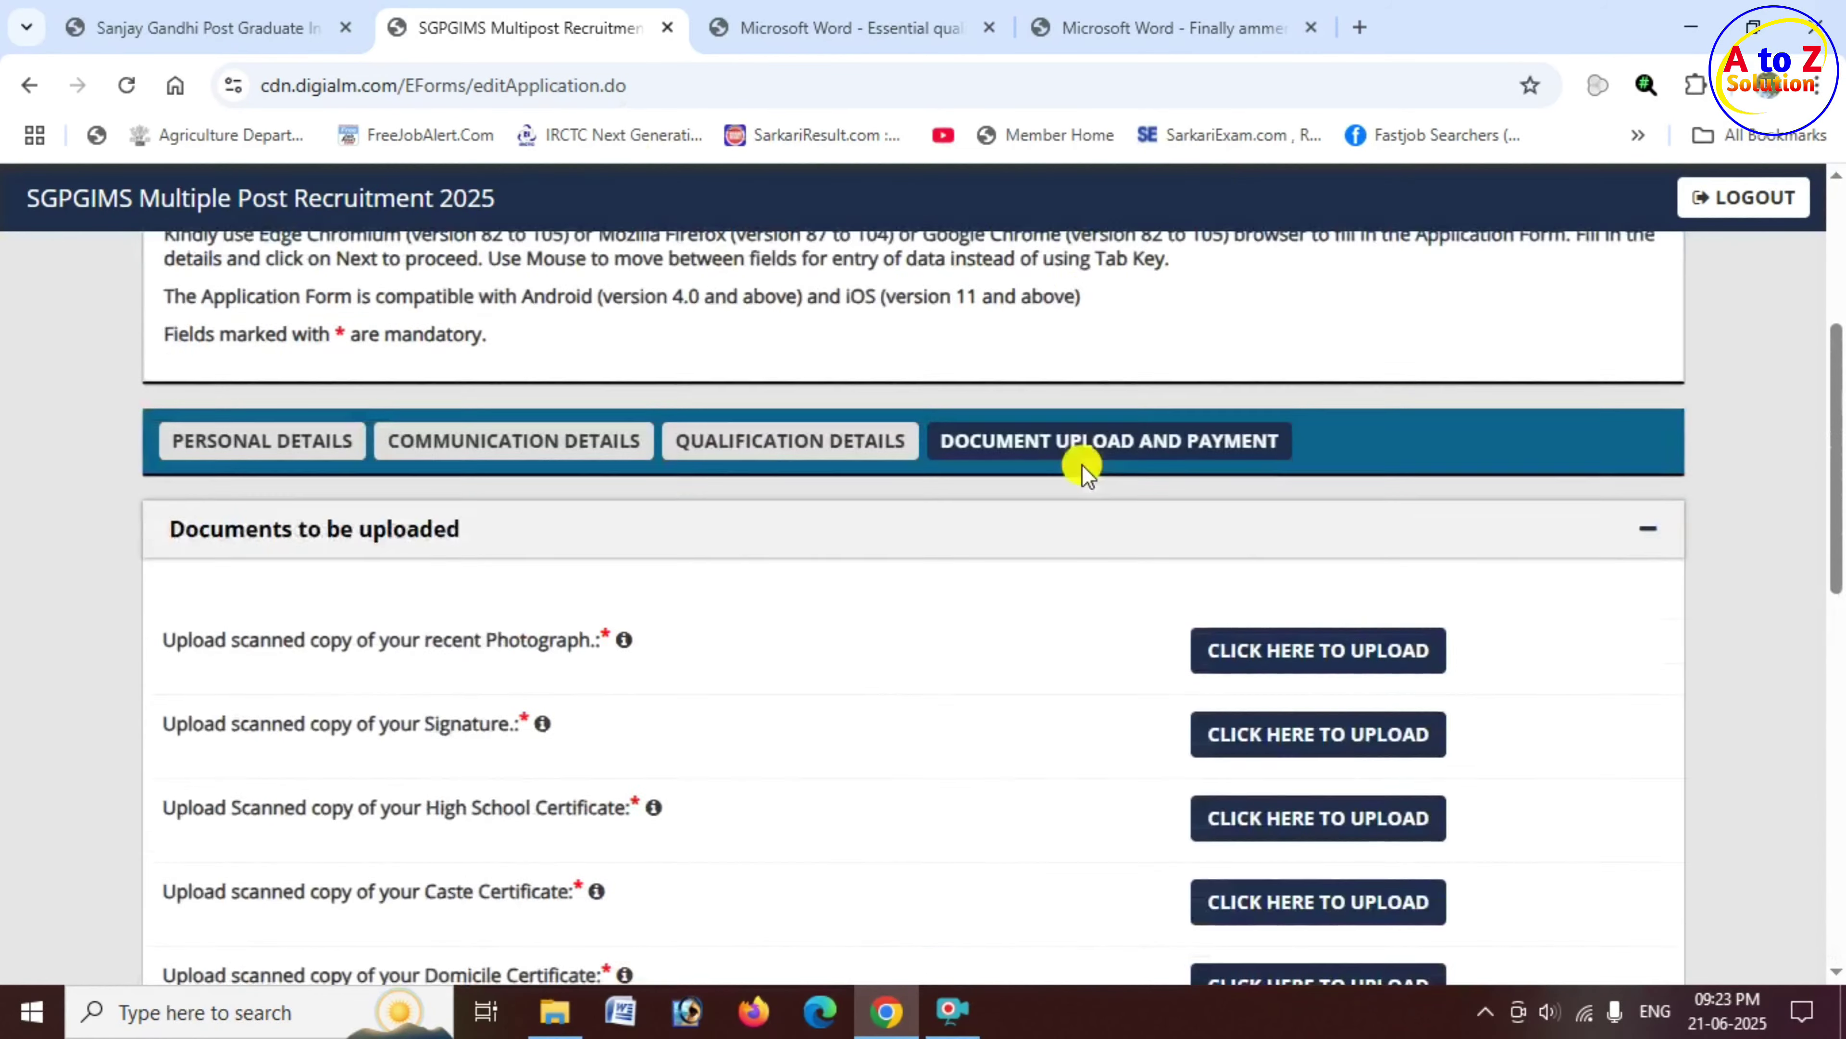
scroll(1081, 462, "up", 3)
scroll(1064, 544, "down", 2)
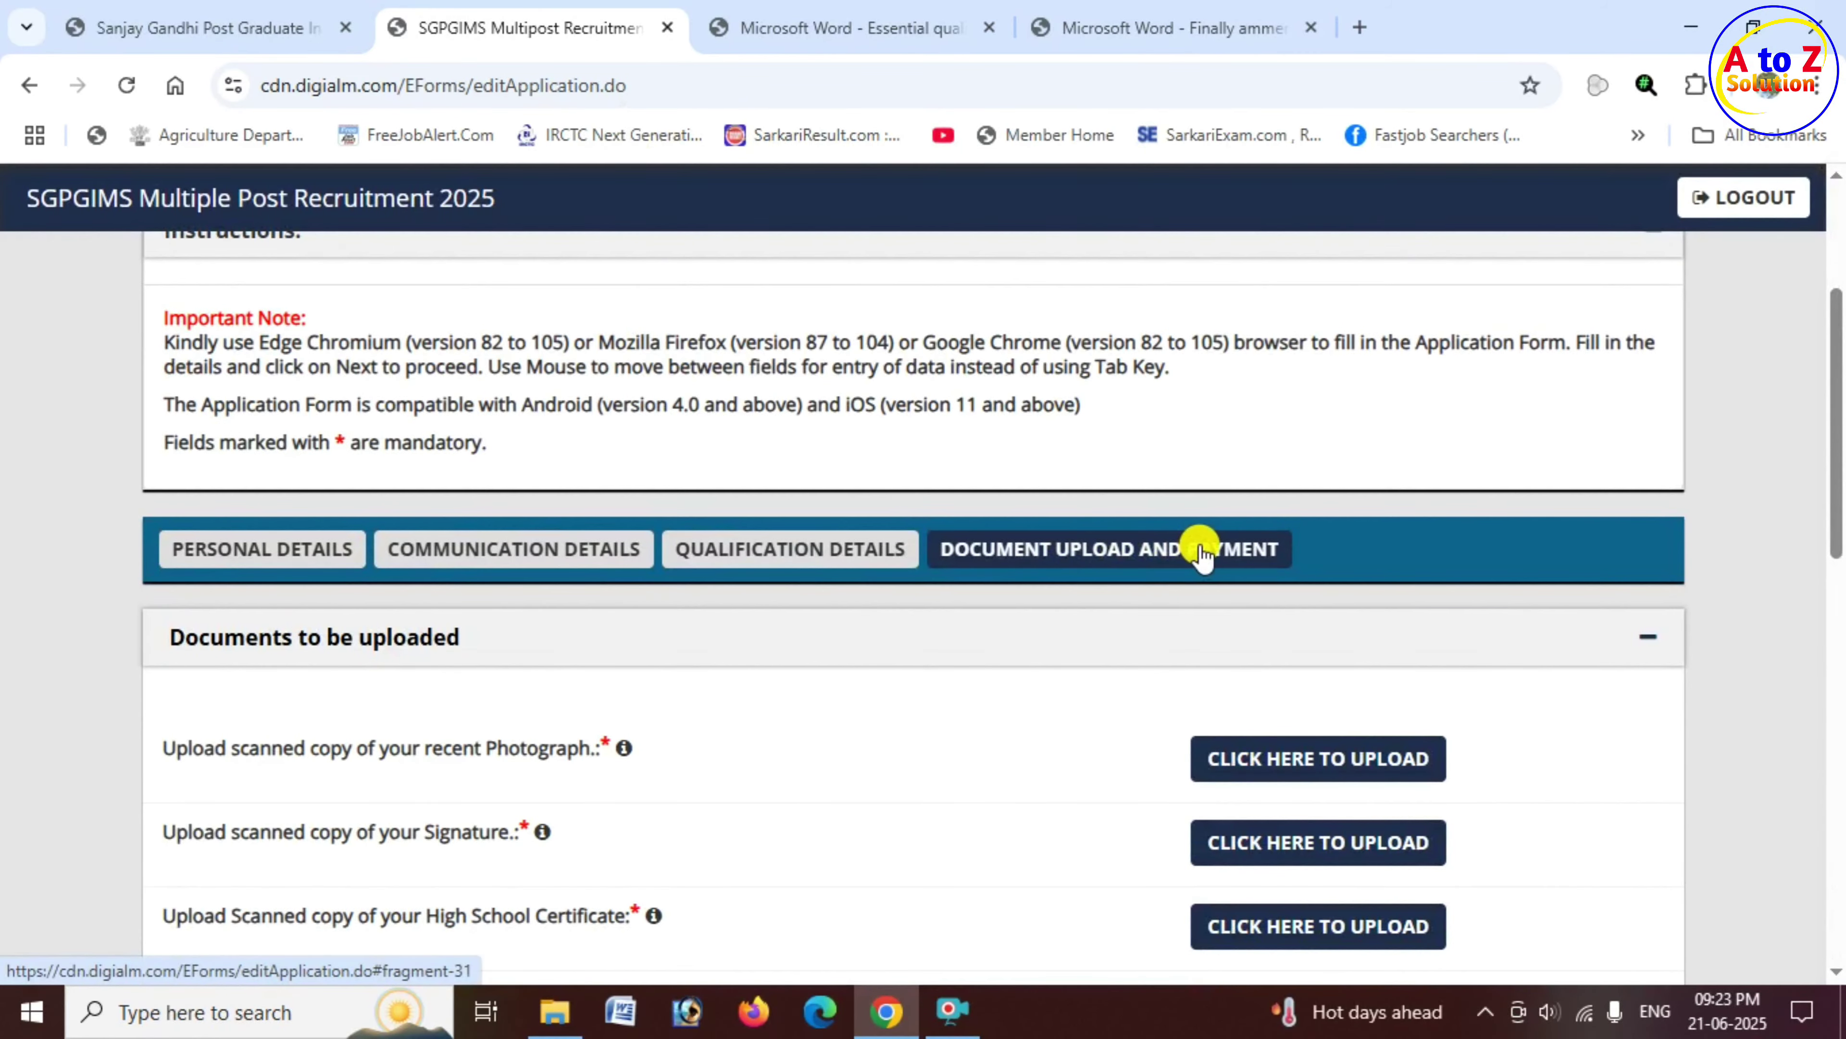
scroll(1163, 554, "down", 4)
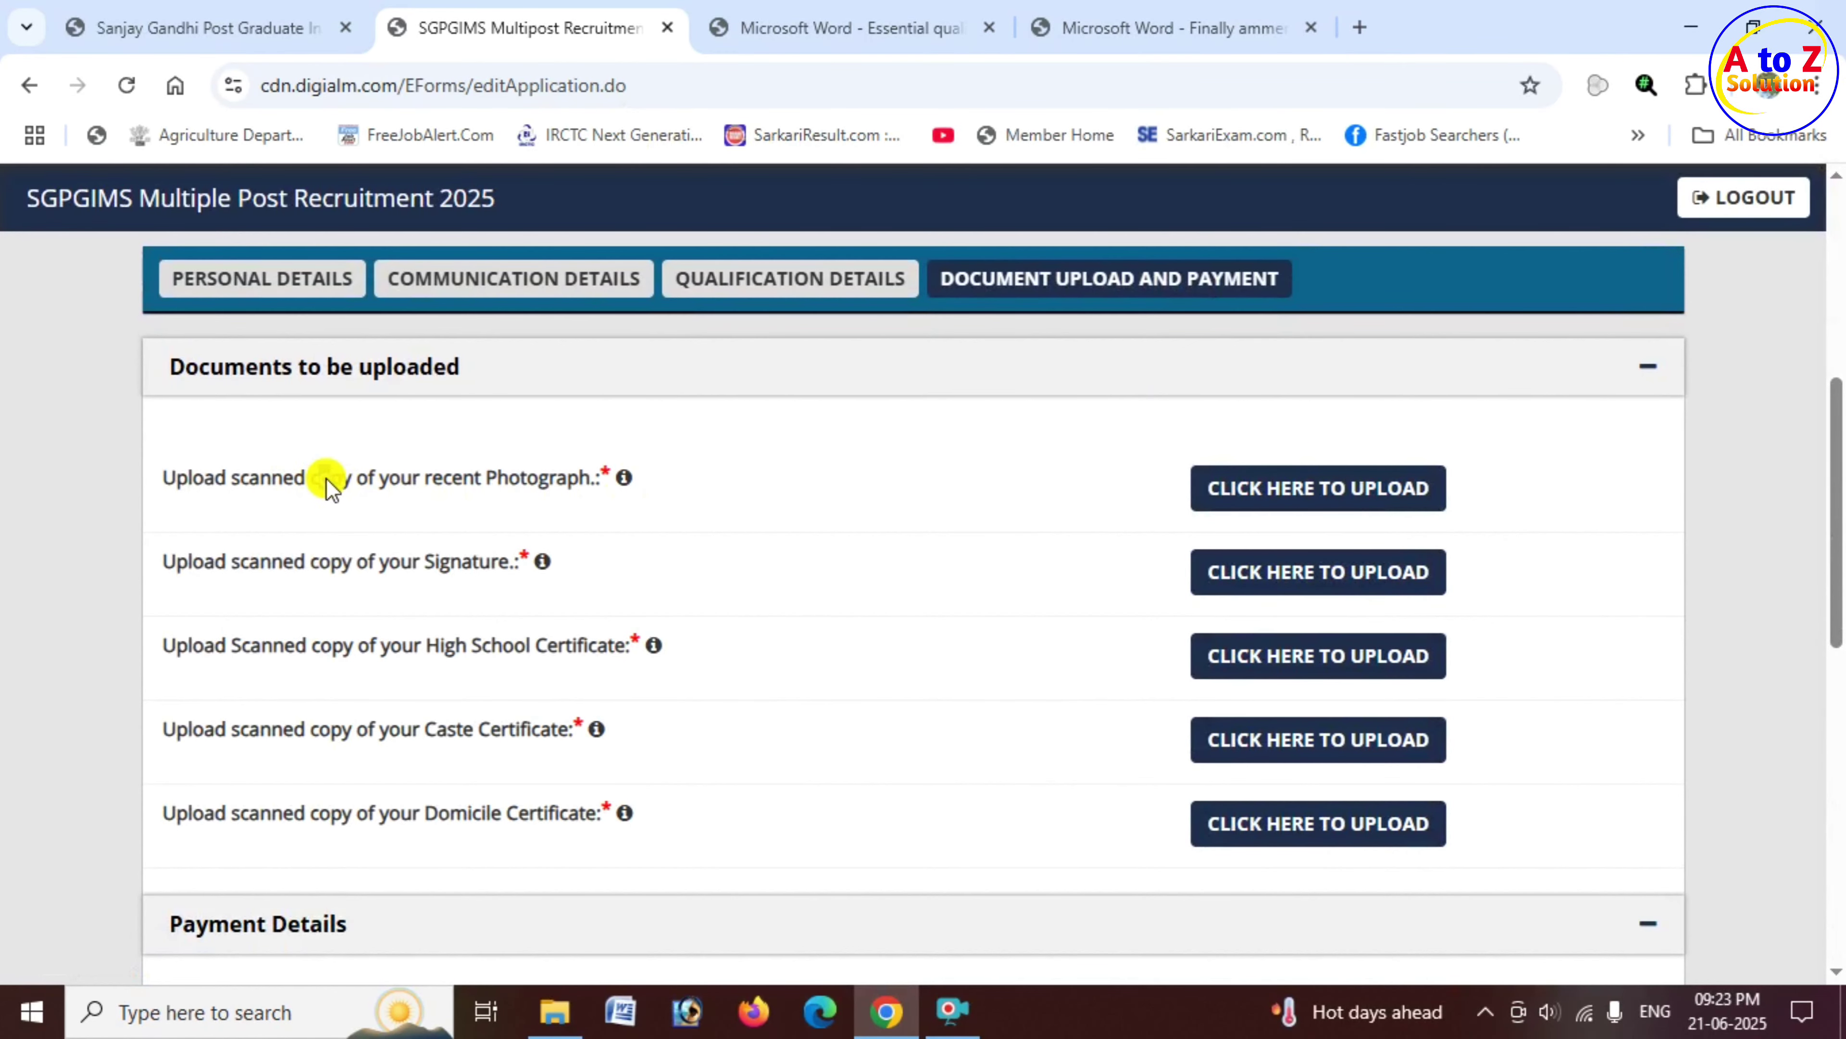
left_click_drag(325, 483, 588, 491)
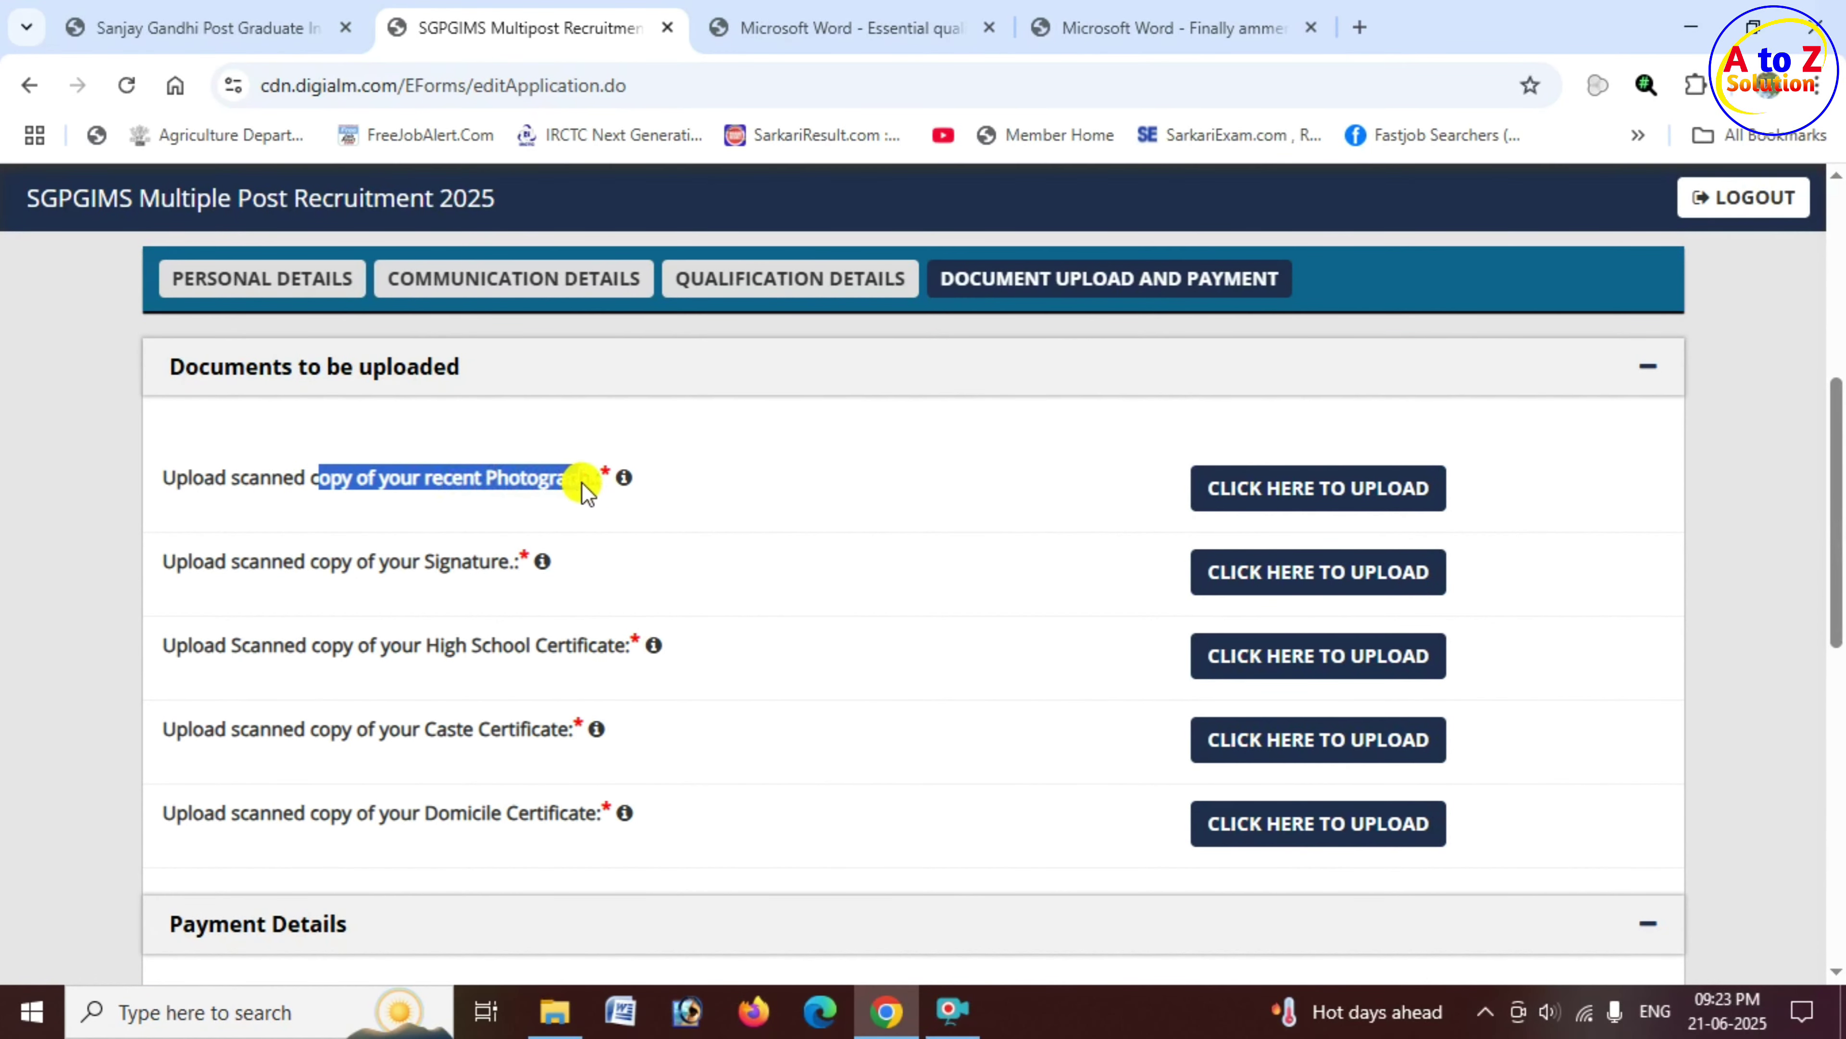
left_click_drag(334, 566, 491, 569)
left_click_drag(426, 645, 613, 650)
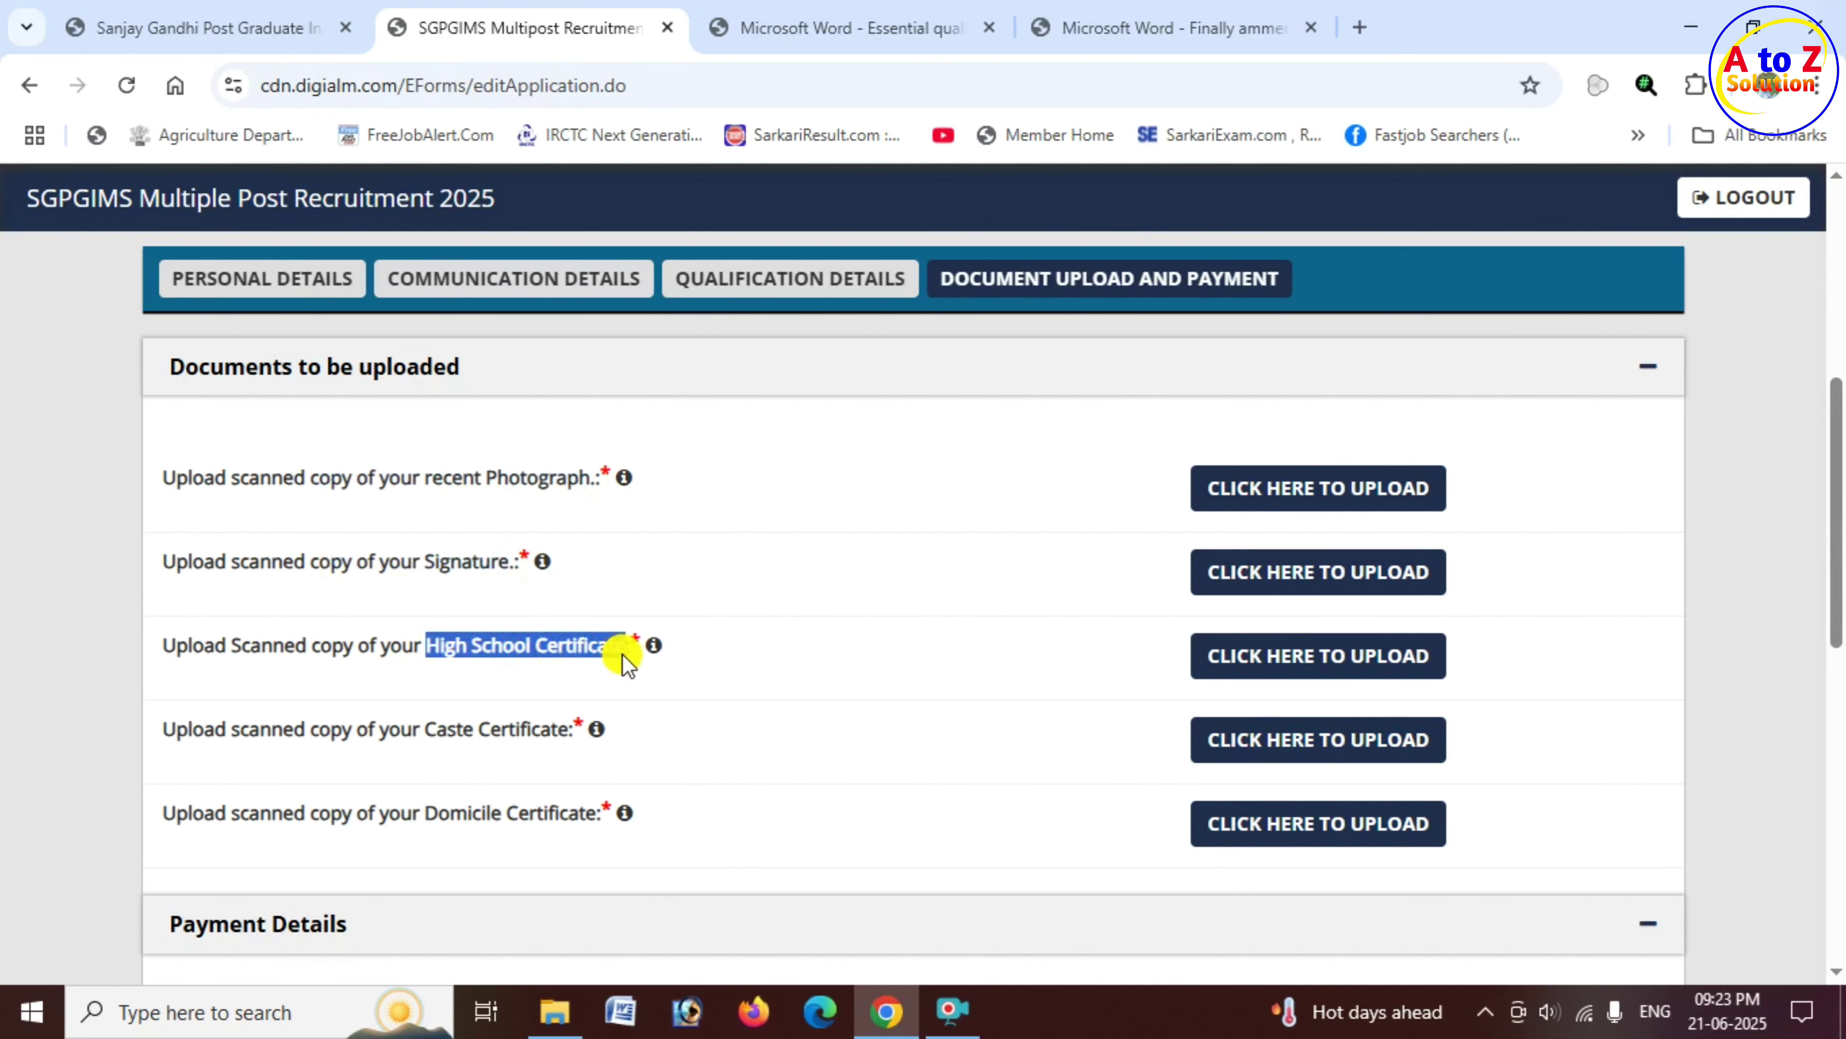
left_click_drag(401, 731, 569, 737)
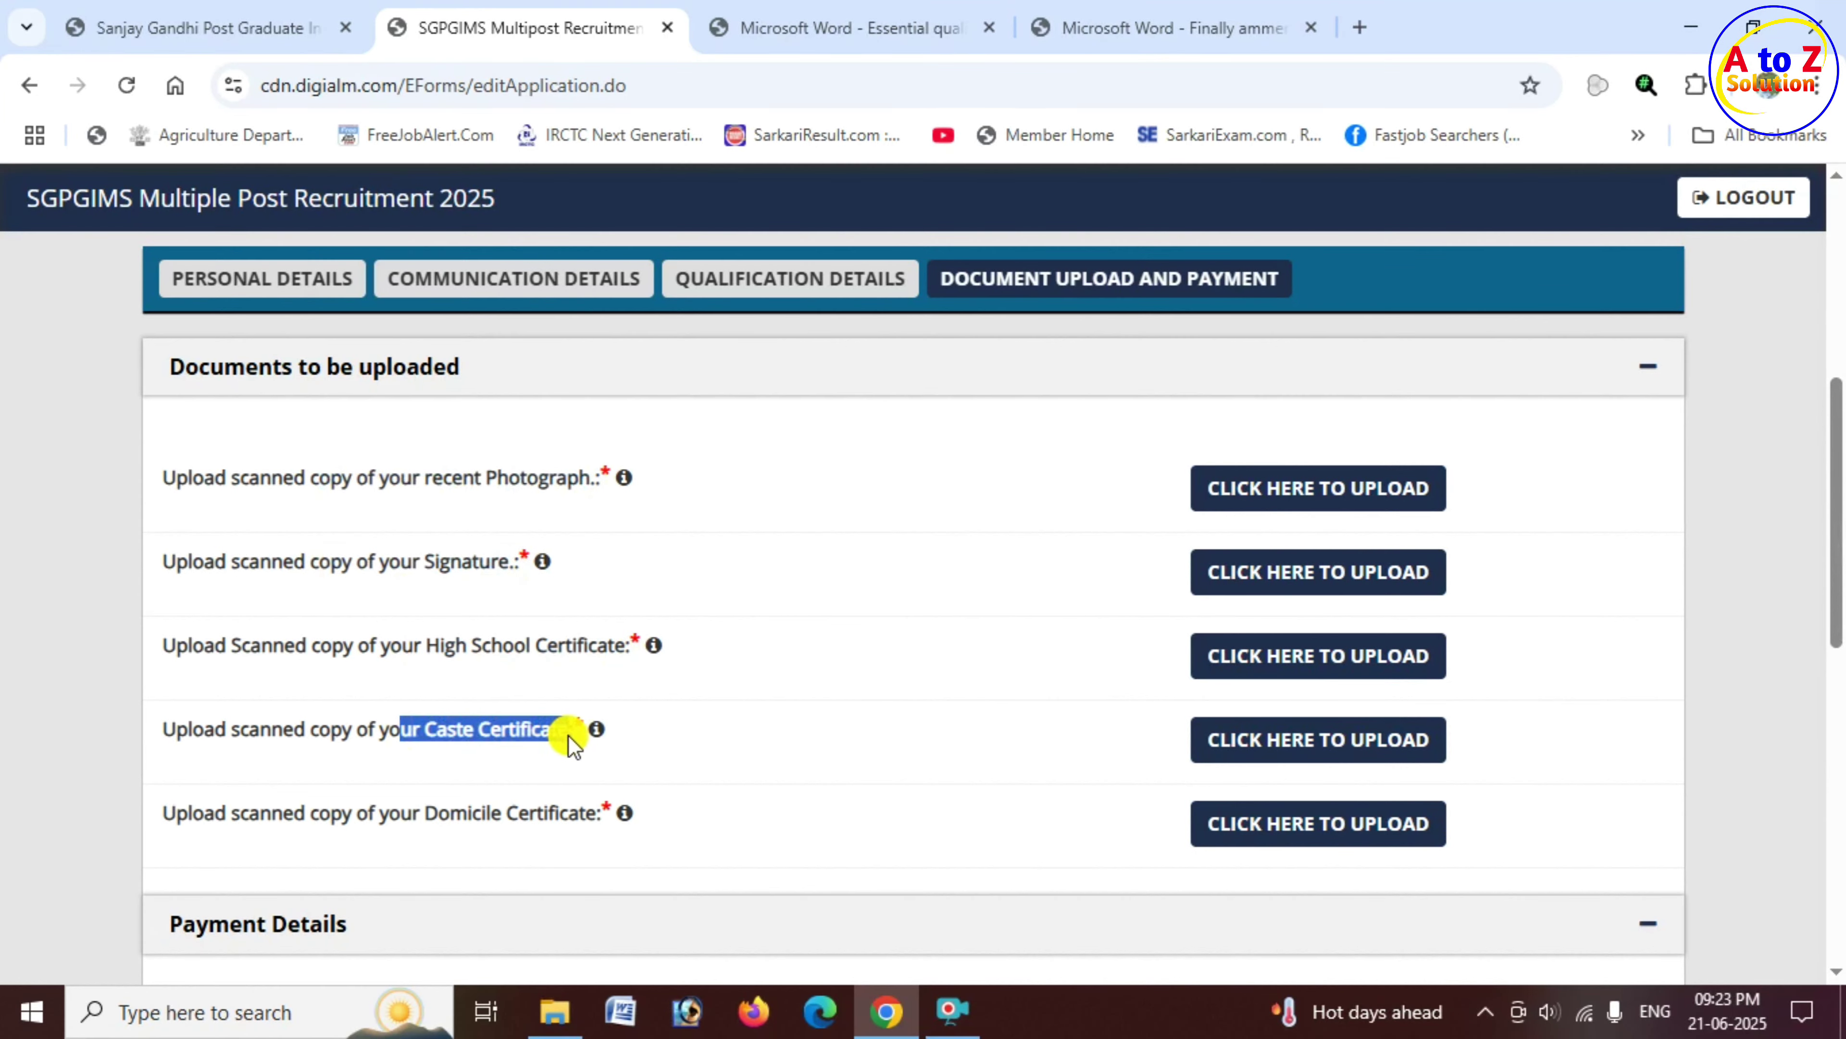
left_click_drag(426, 813, 647, 788)
left_click_drag(464, 480, 574, 485)
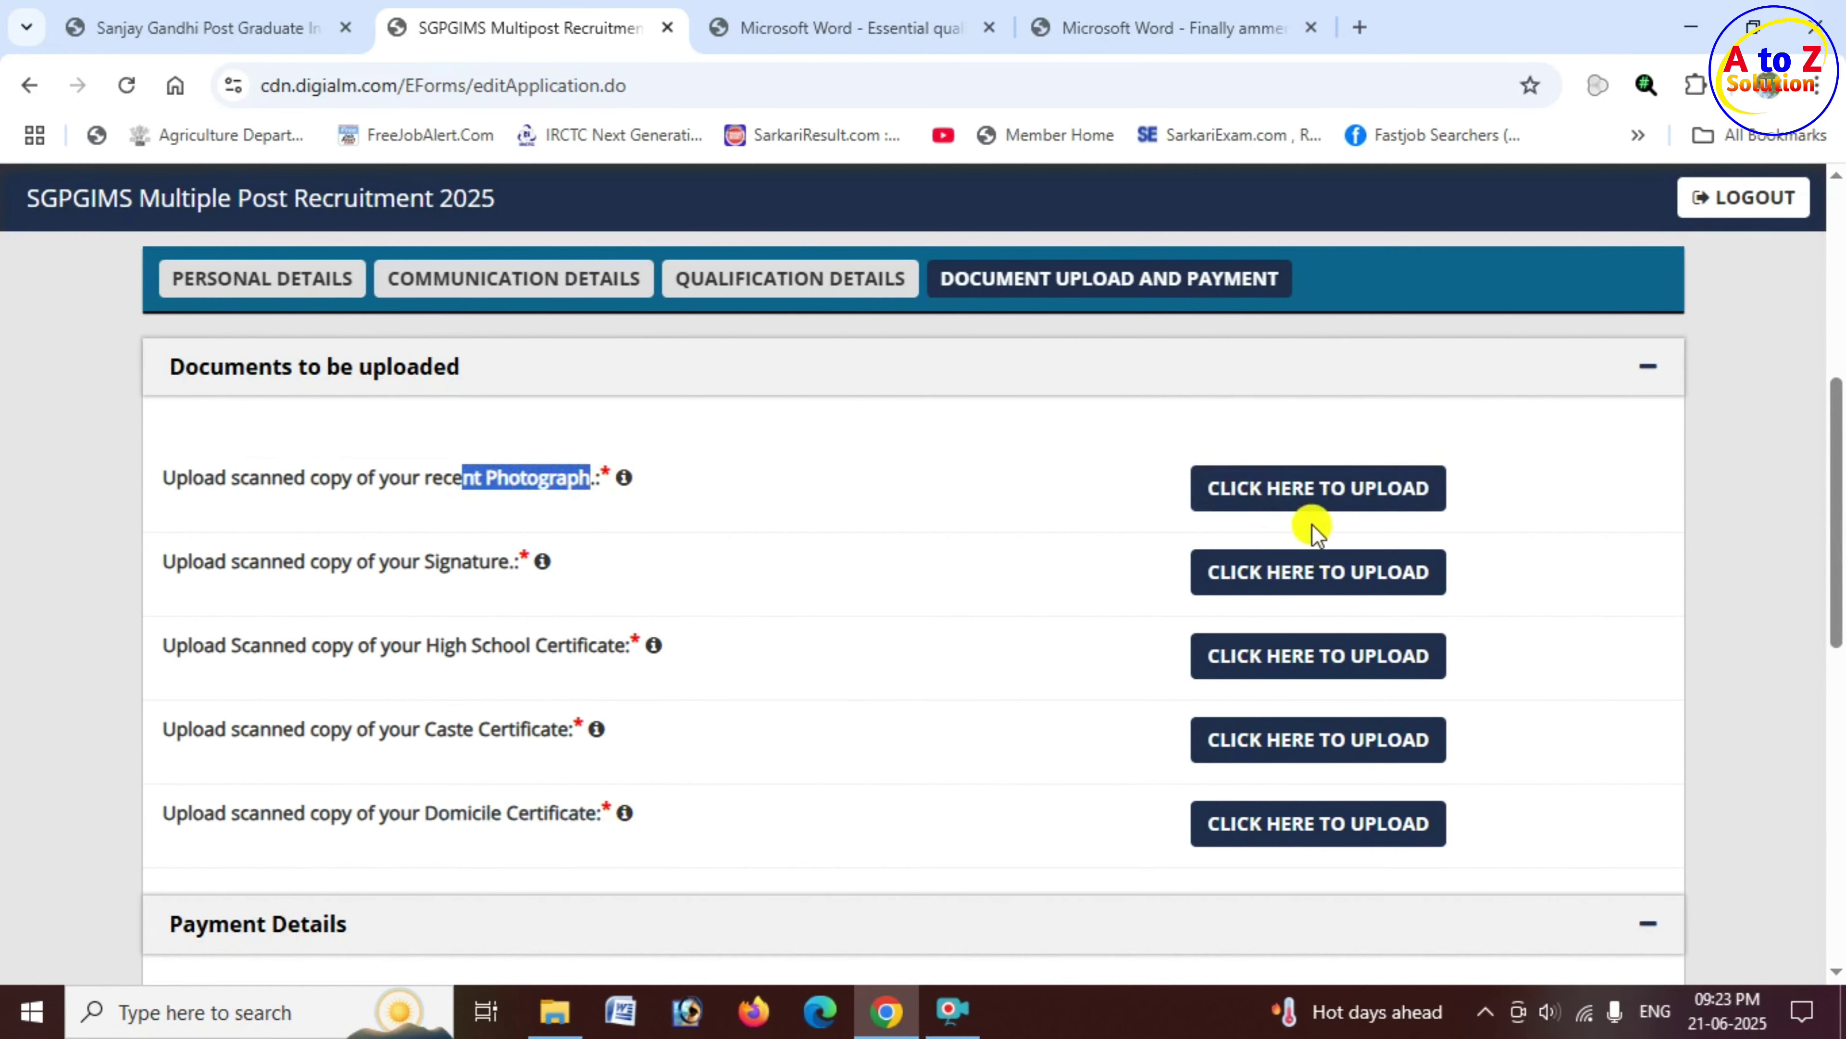
Step: Upload the photo file P from the PC folder as a 50–200 kb jpg photograph
left_click(1344, 495)
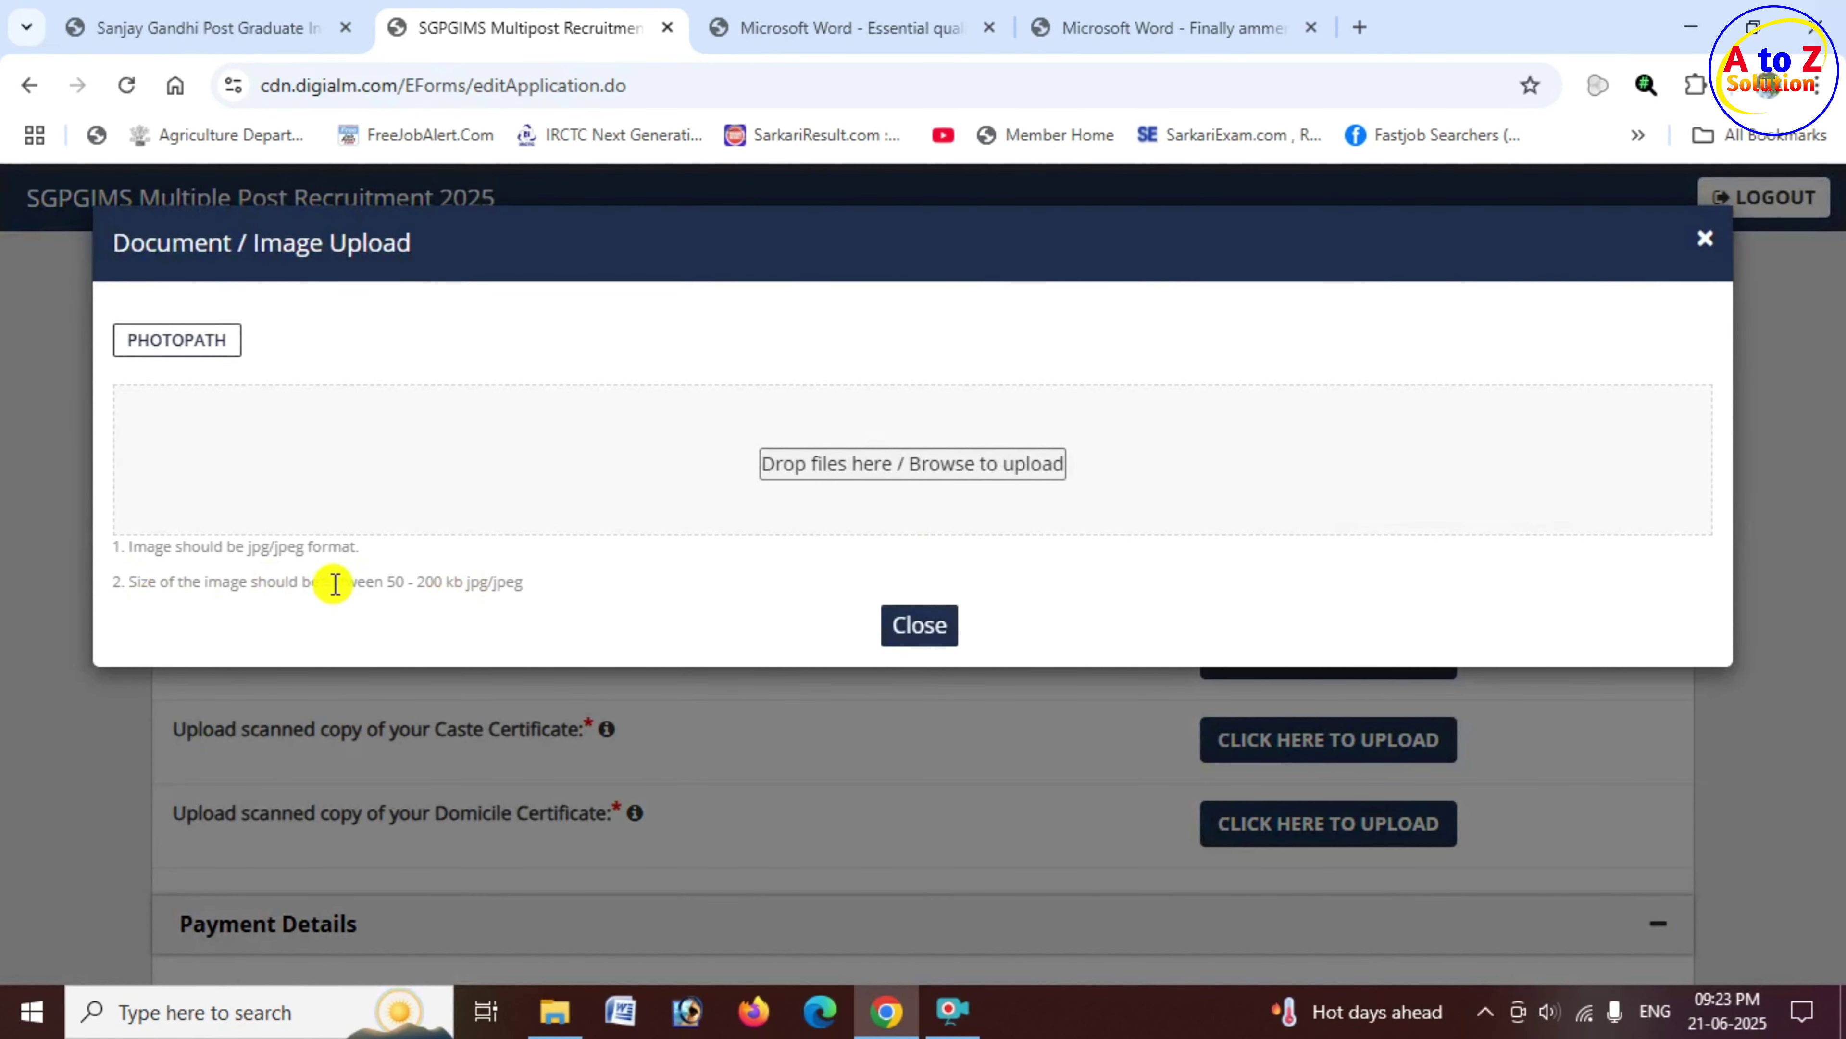
left_click_drag(335, 583, 476, 585)
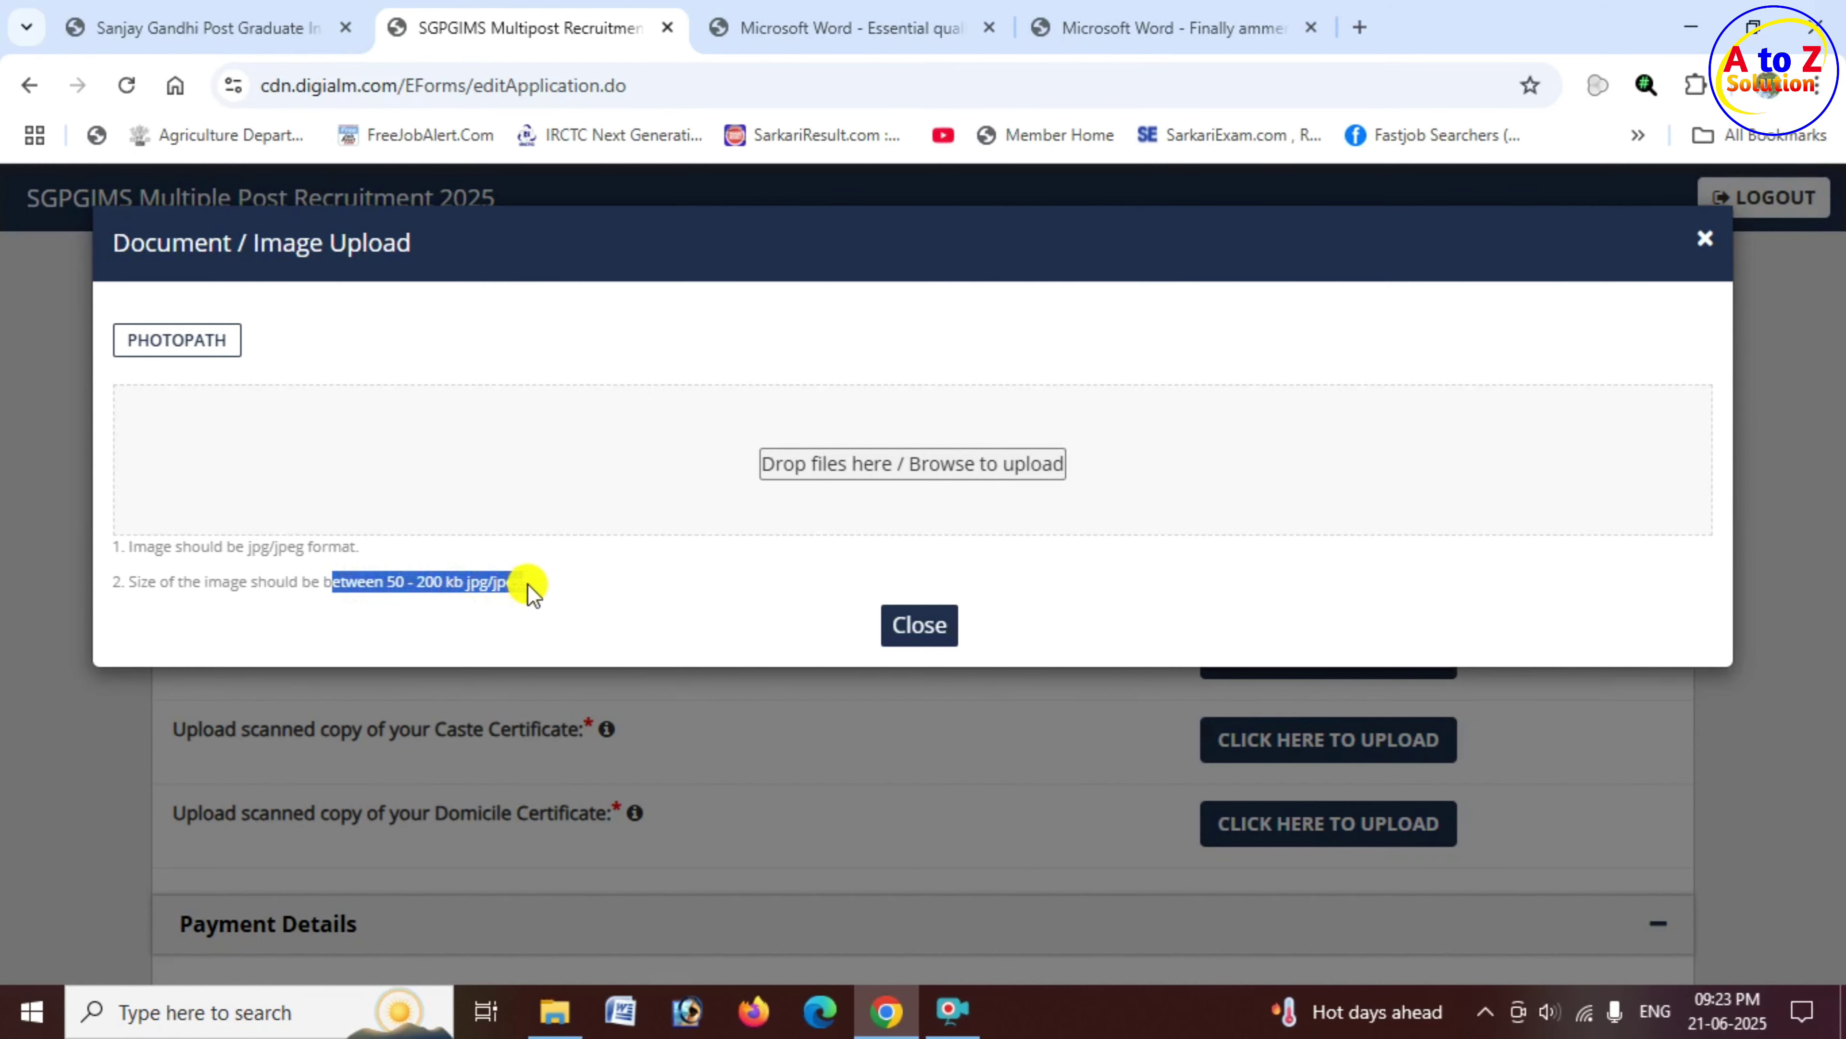
left_click_drag(534, 593, 577, 569)
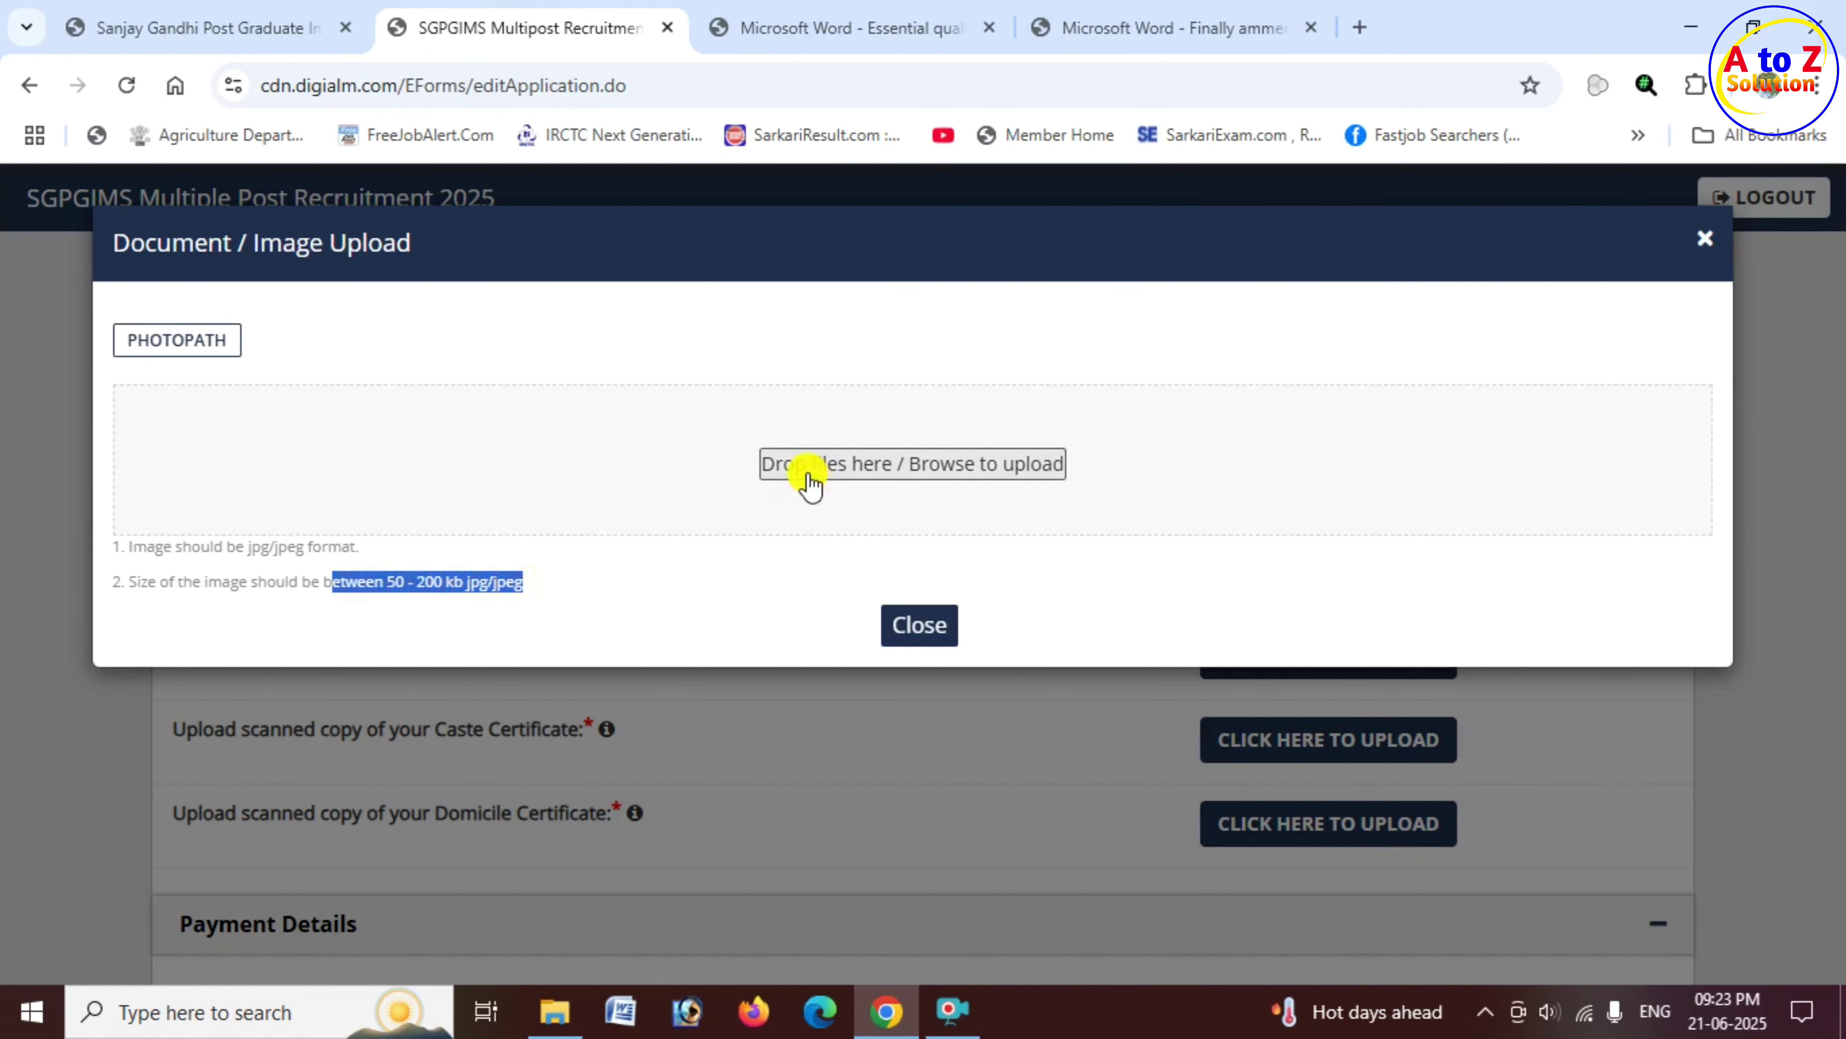
left_click(947, 473)
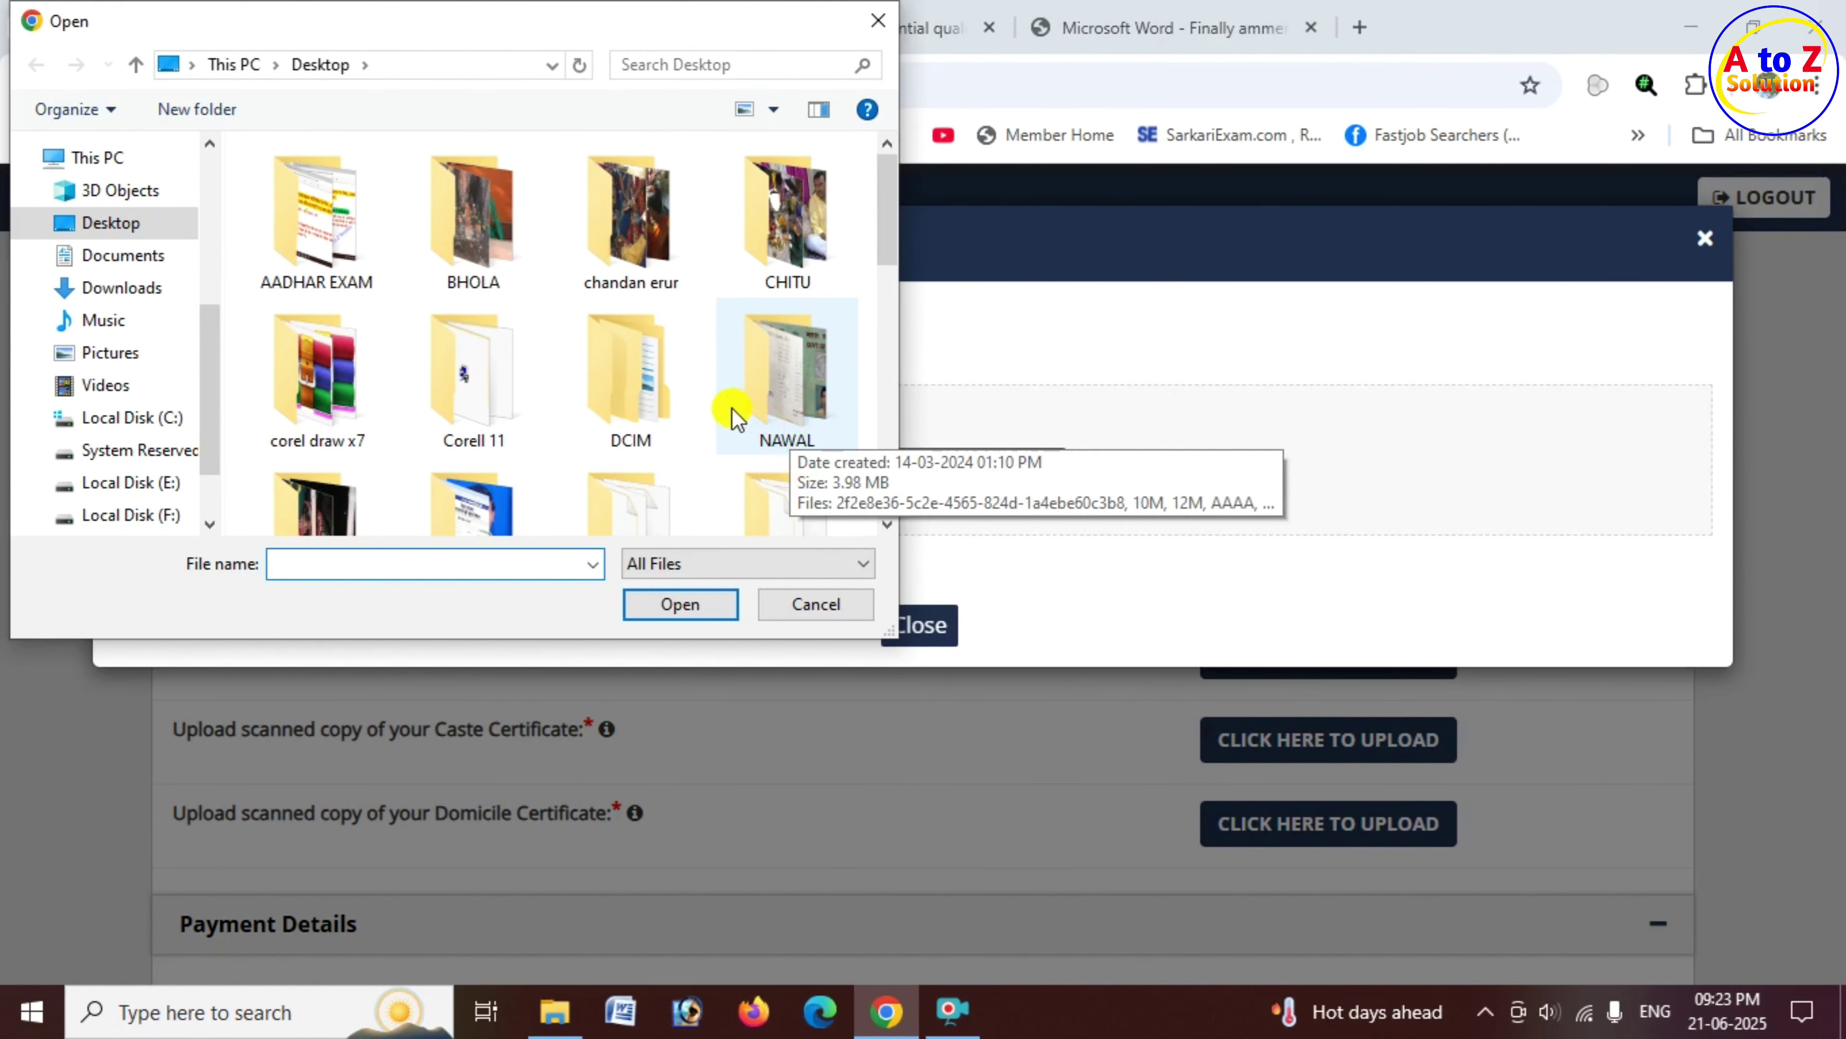
scroll(733, 413, "down", 1)
double_click(472, 487)
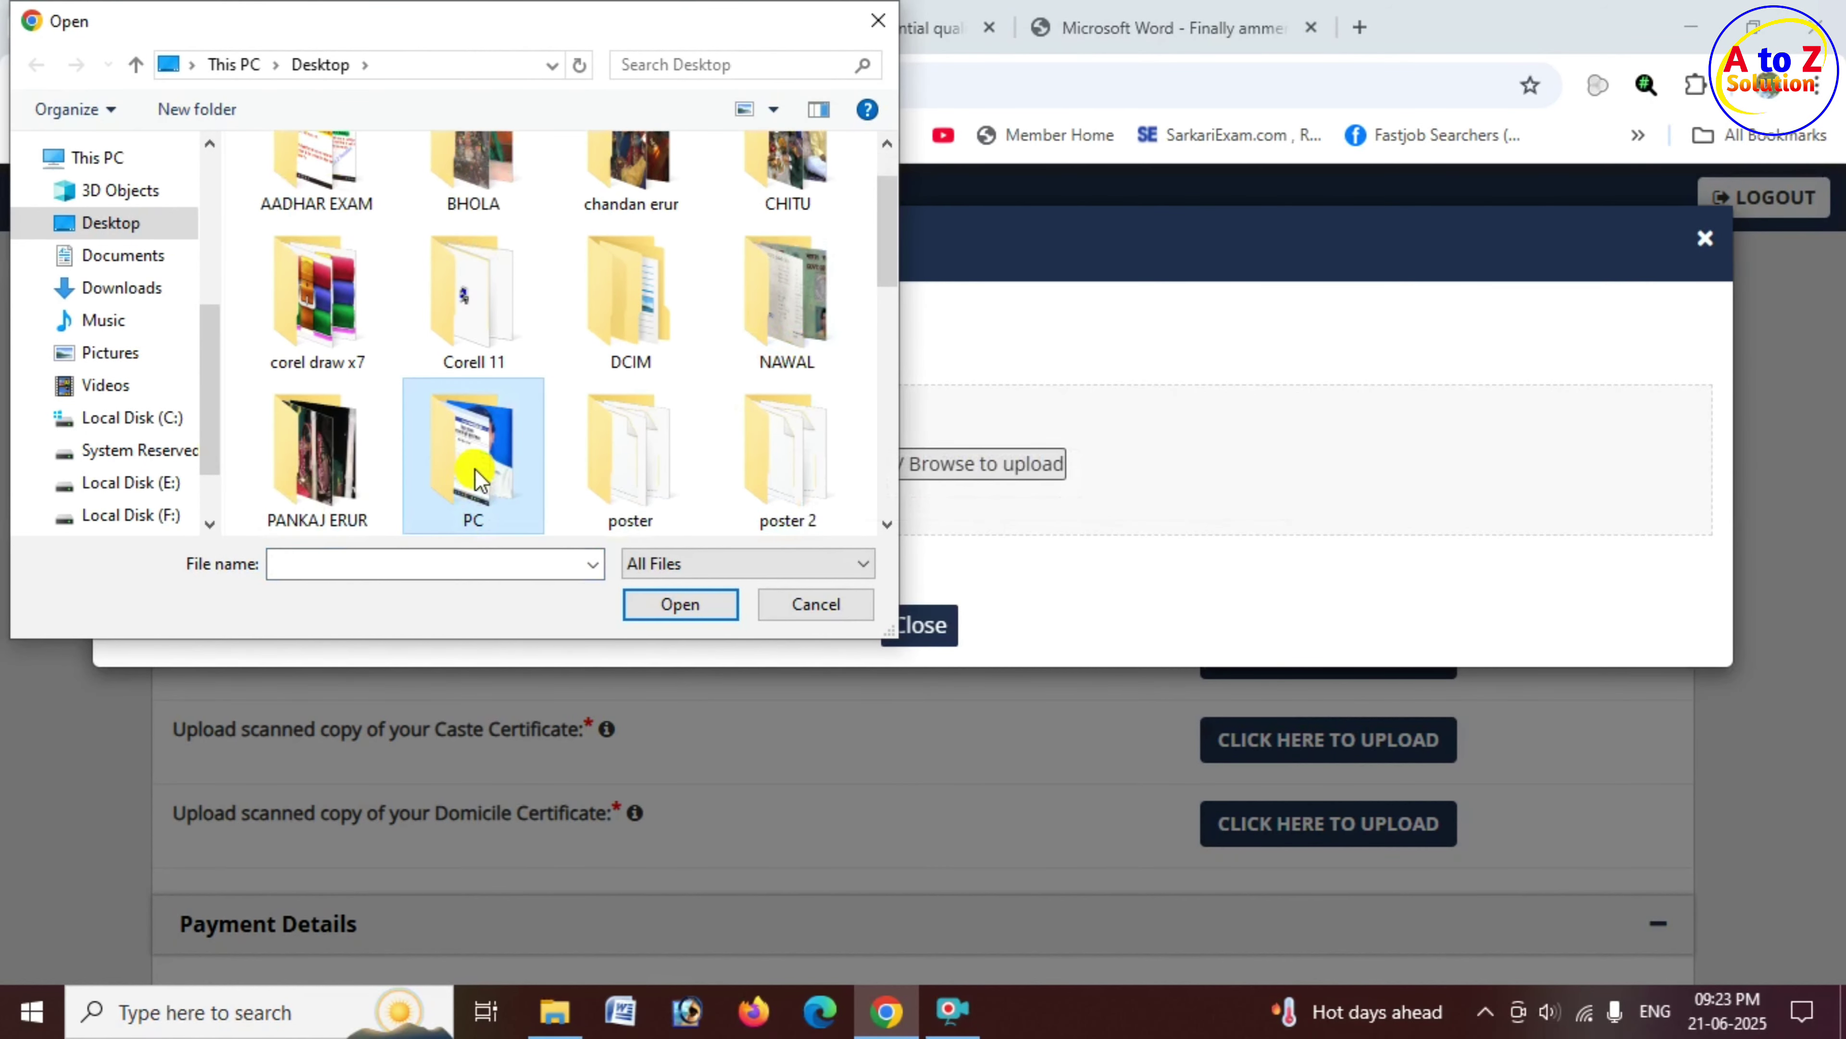
scroll(767, 345, "down", 1)
left_click(311, 466)
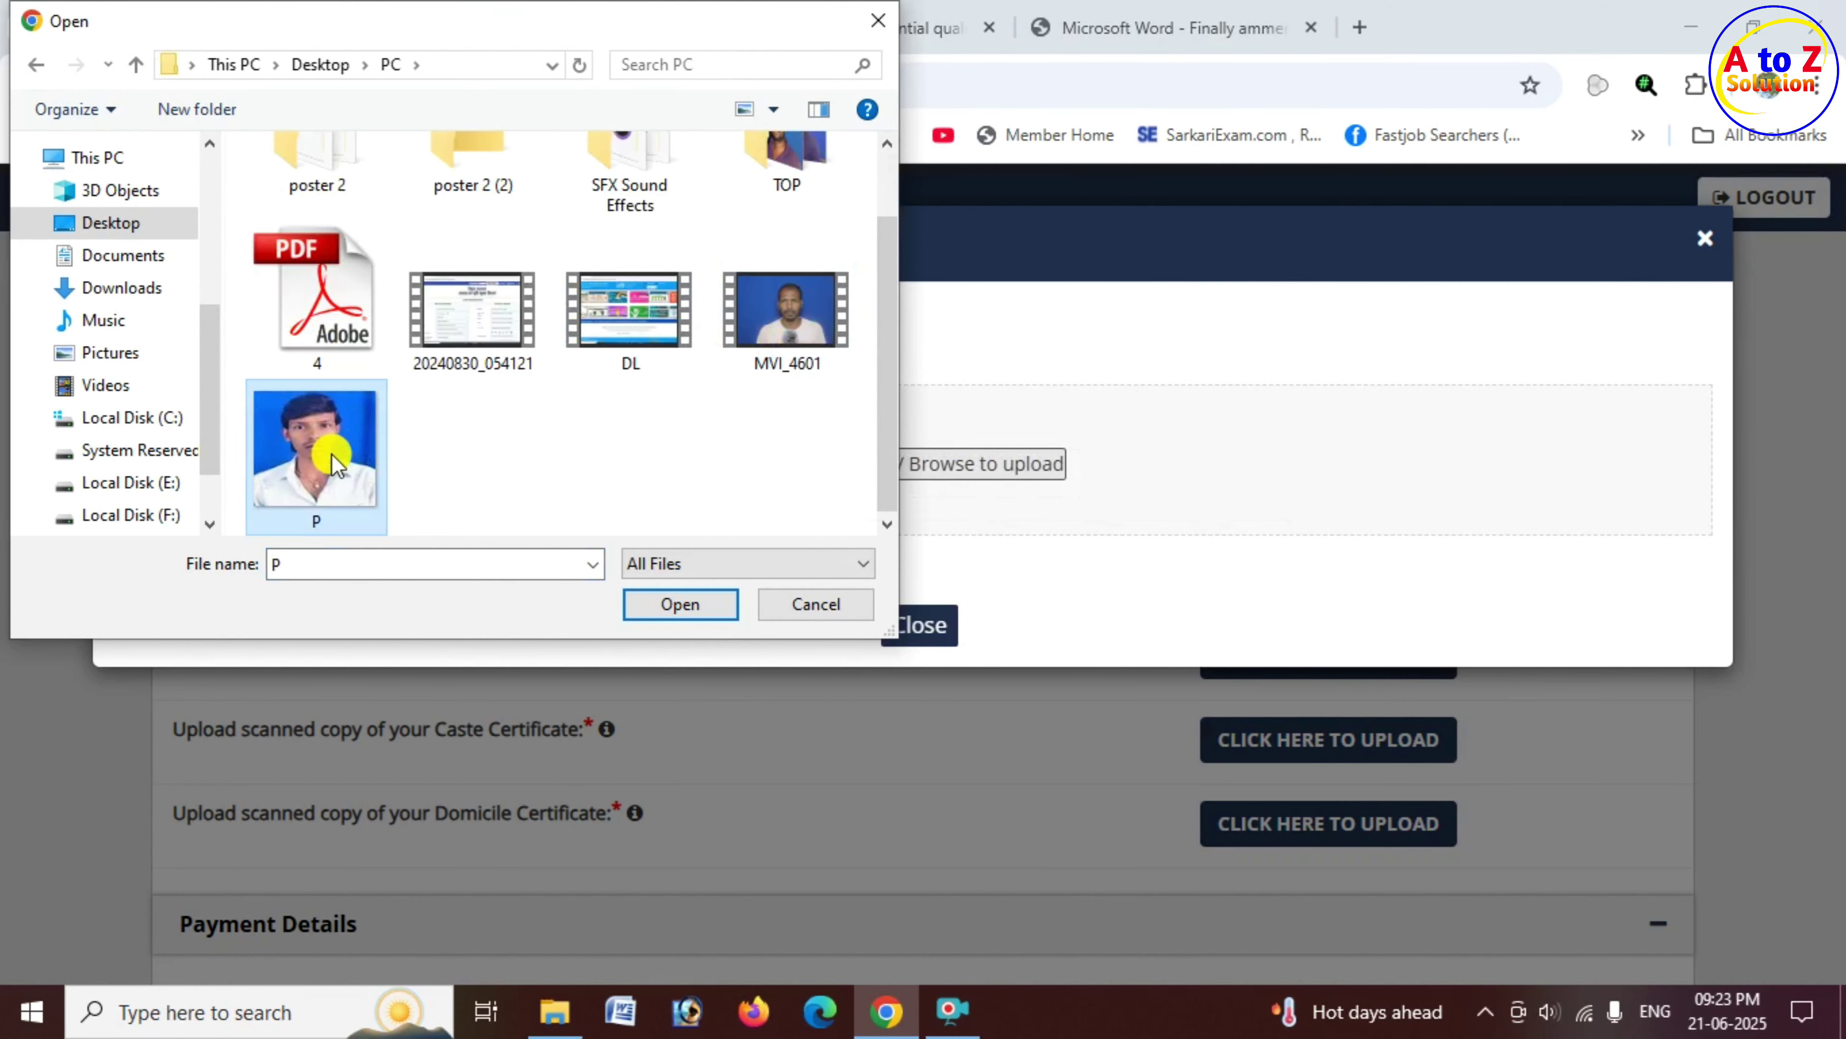
left_click(683, 605)
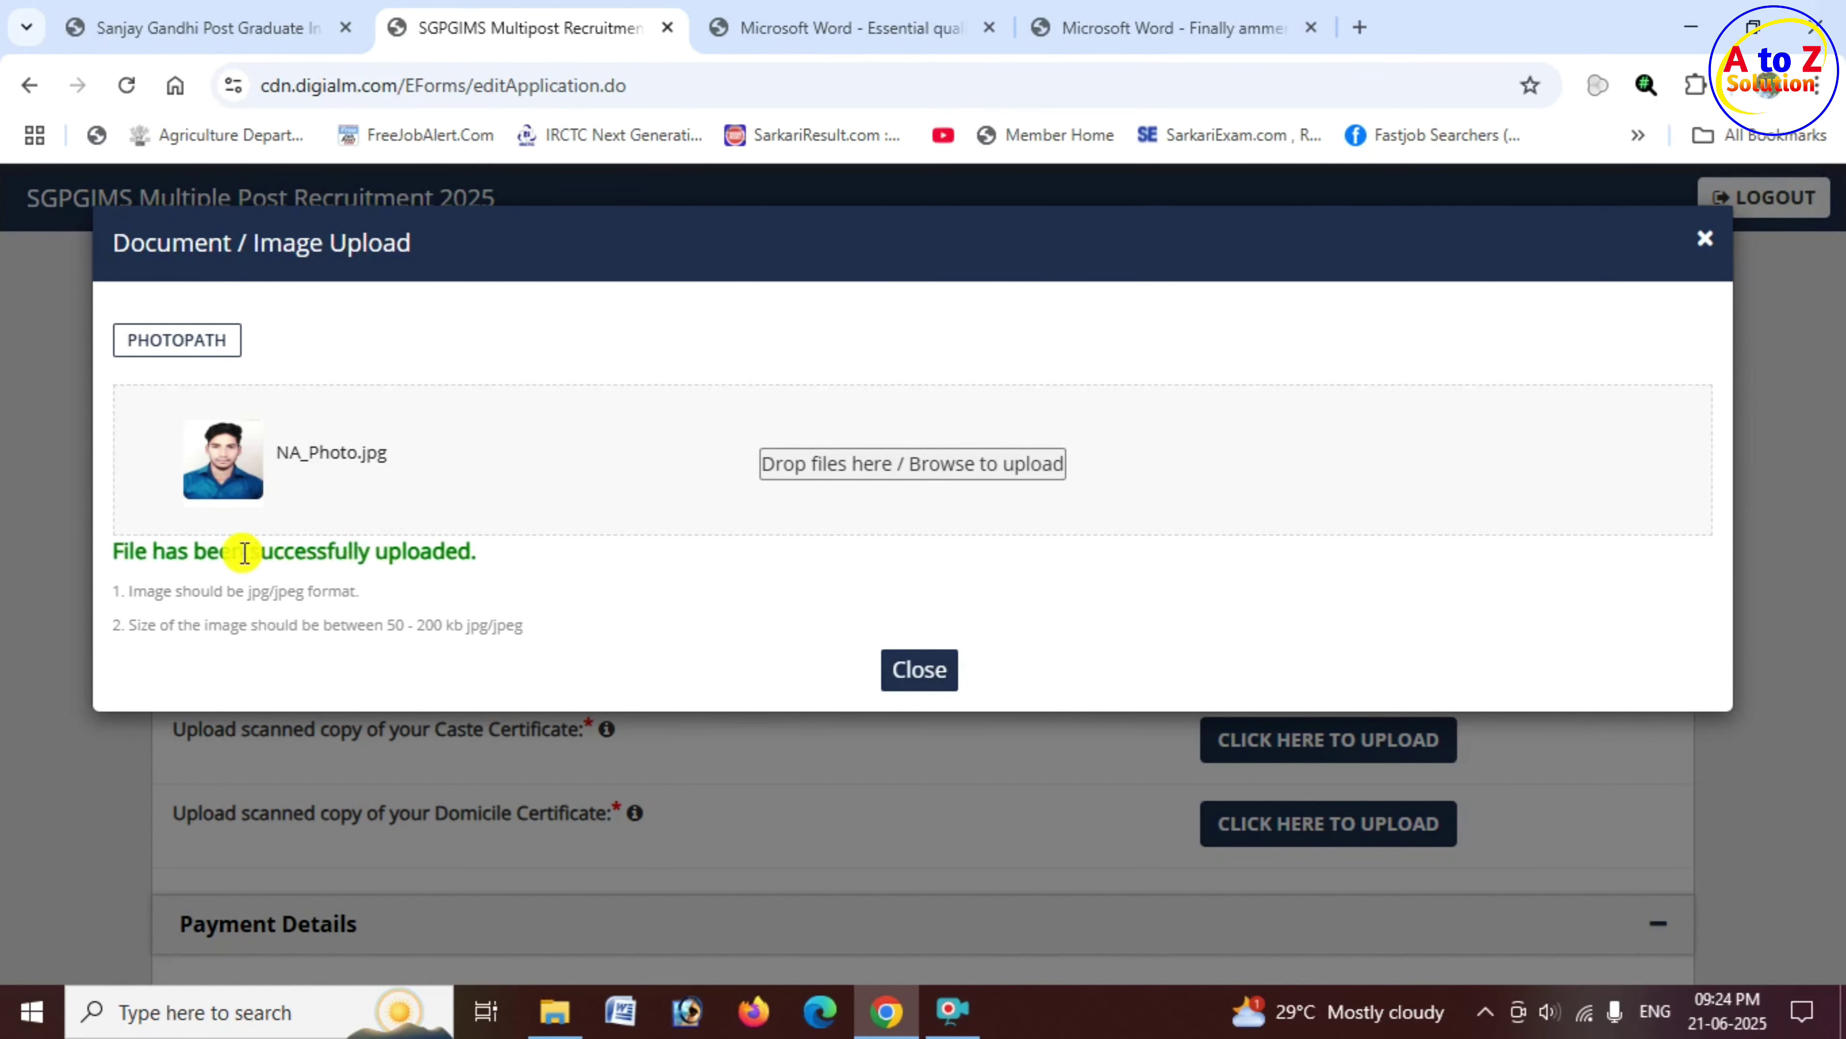
left_click_drag(261, 553, 454, 553)
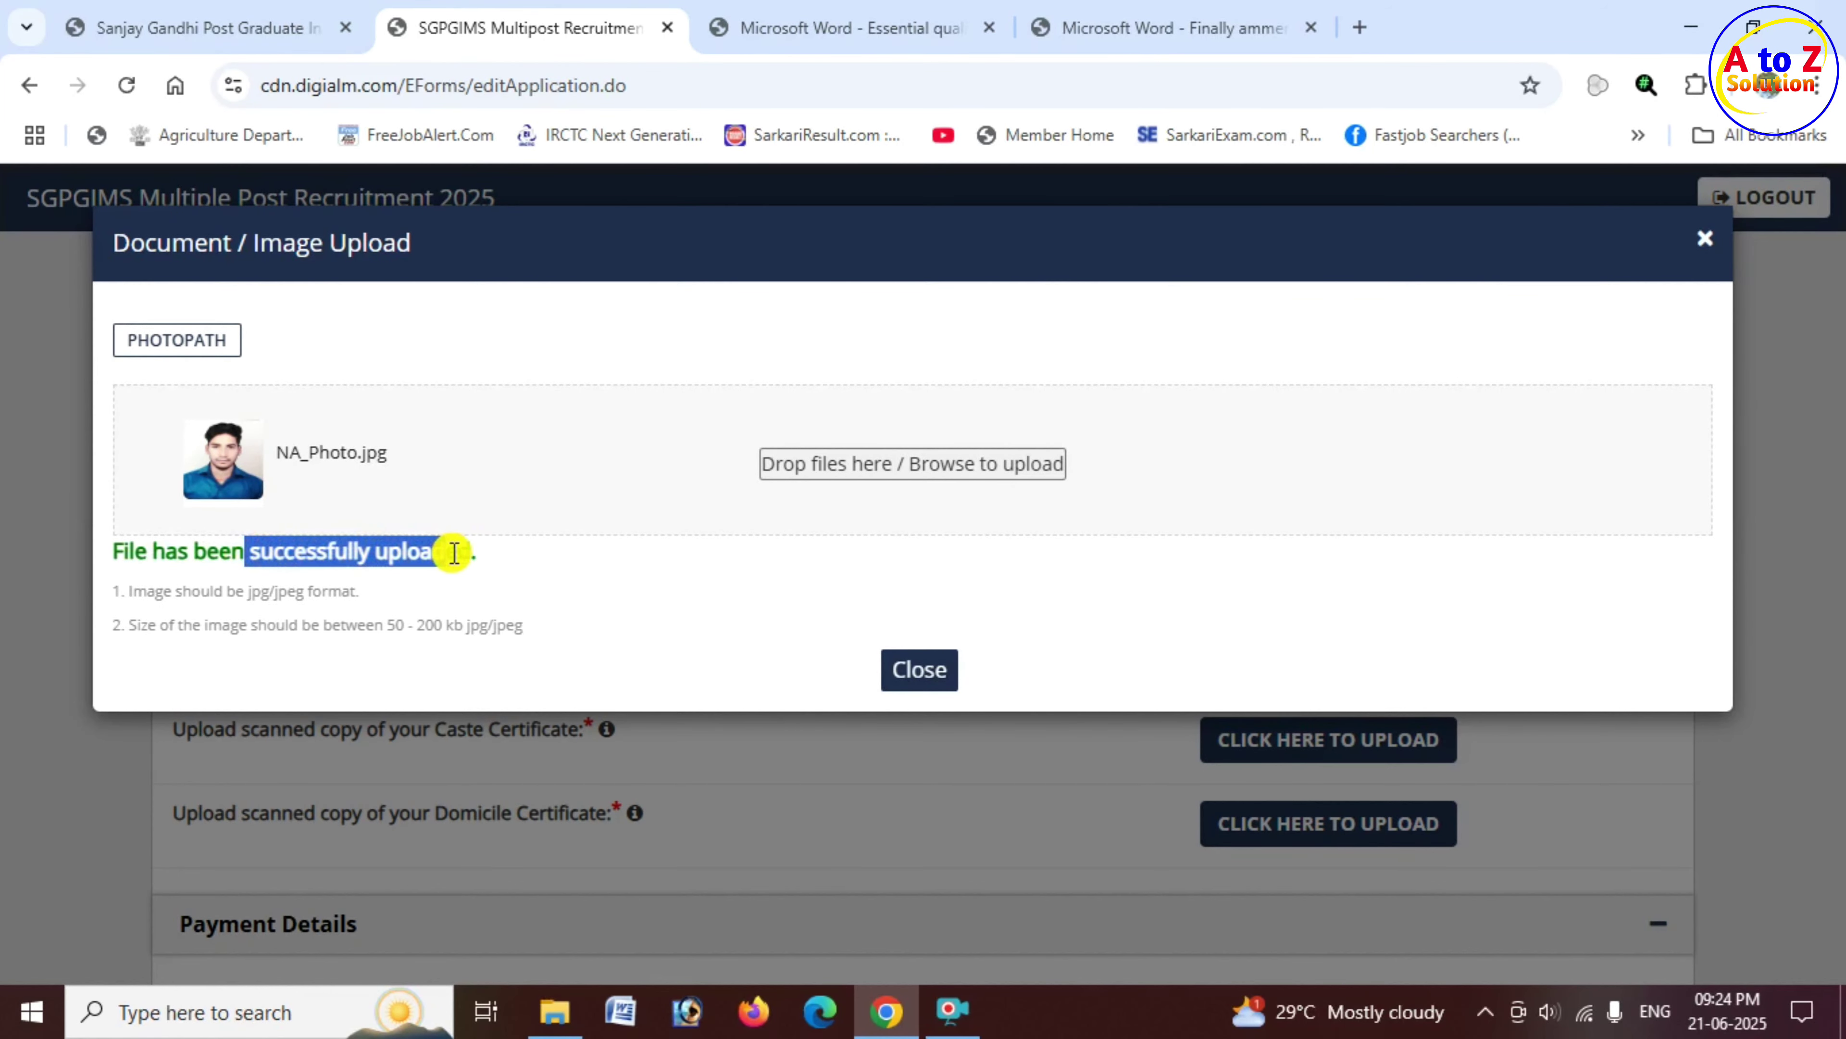
left_click(936, 670)
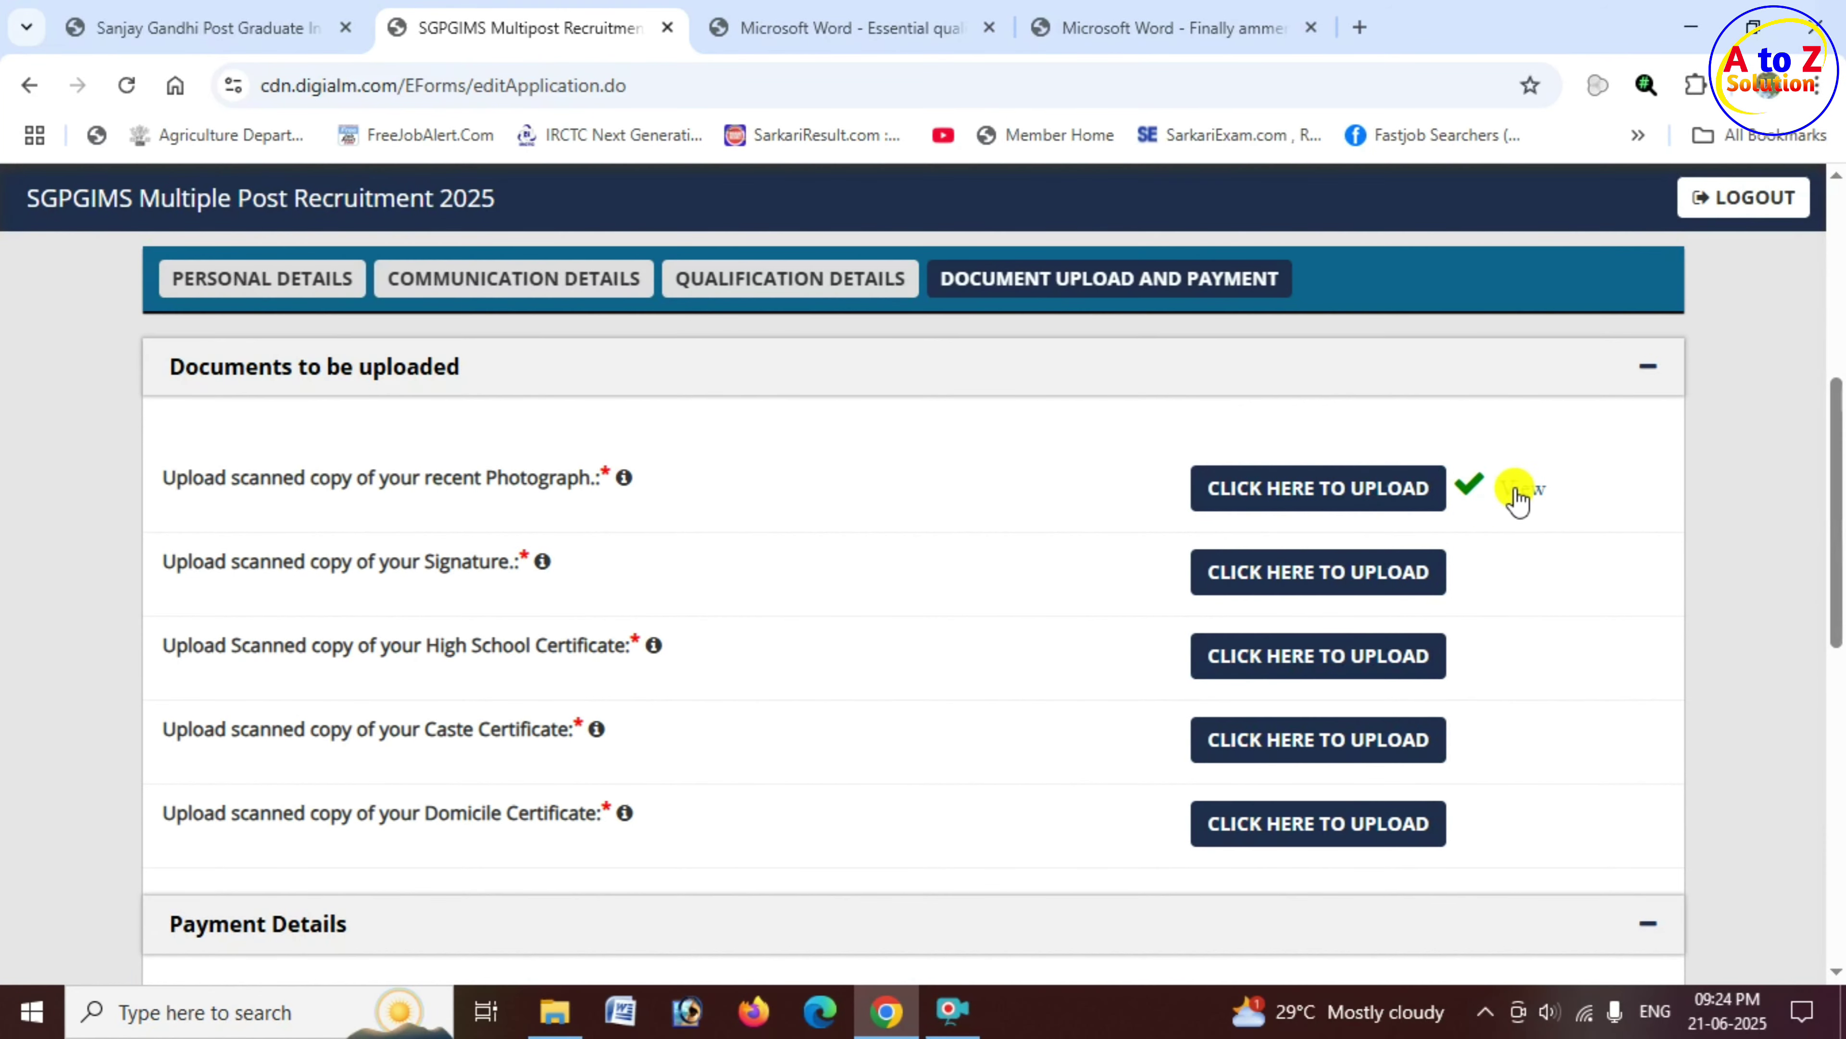
Step: Preview the uploaded photograph and confirm the upload window shows it
left_click(1527, 495)
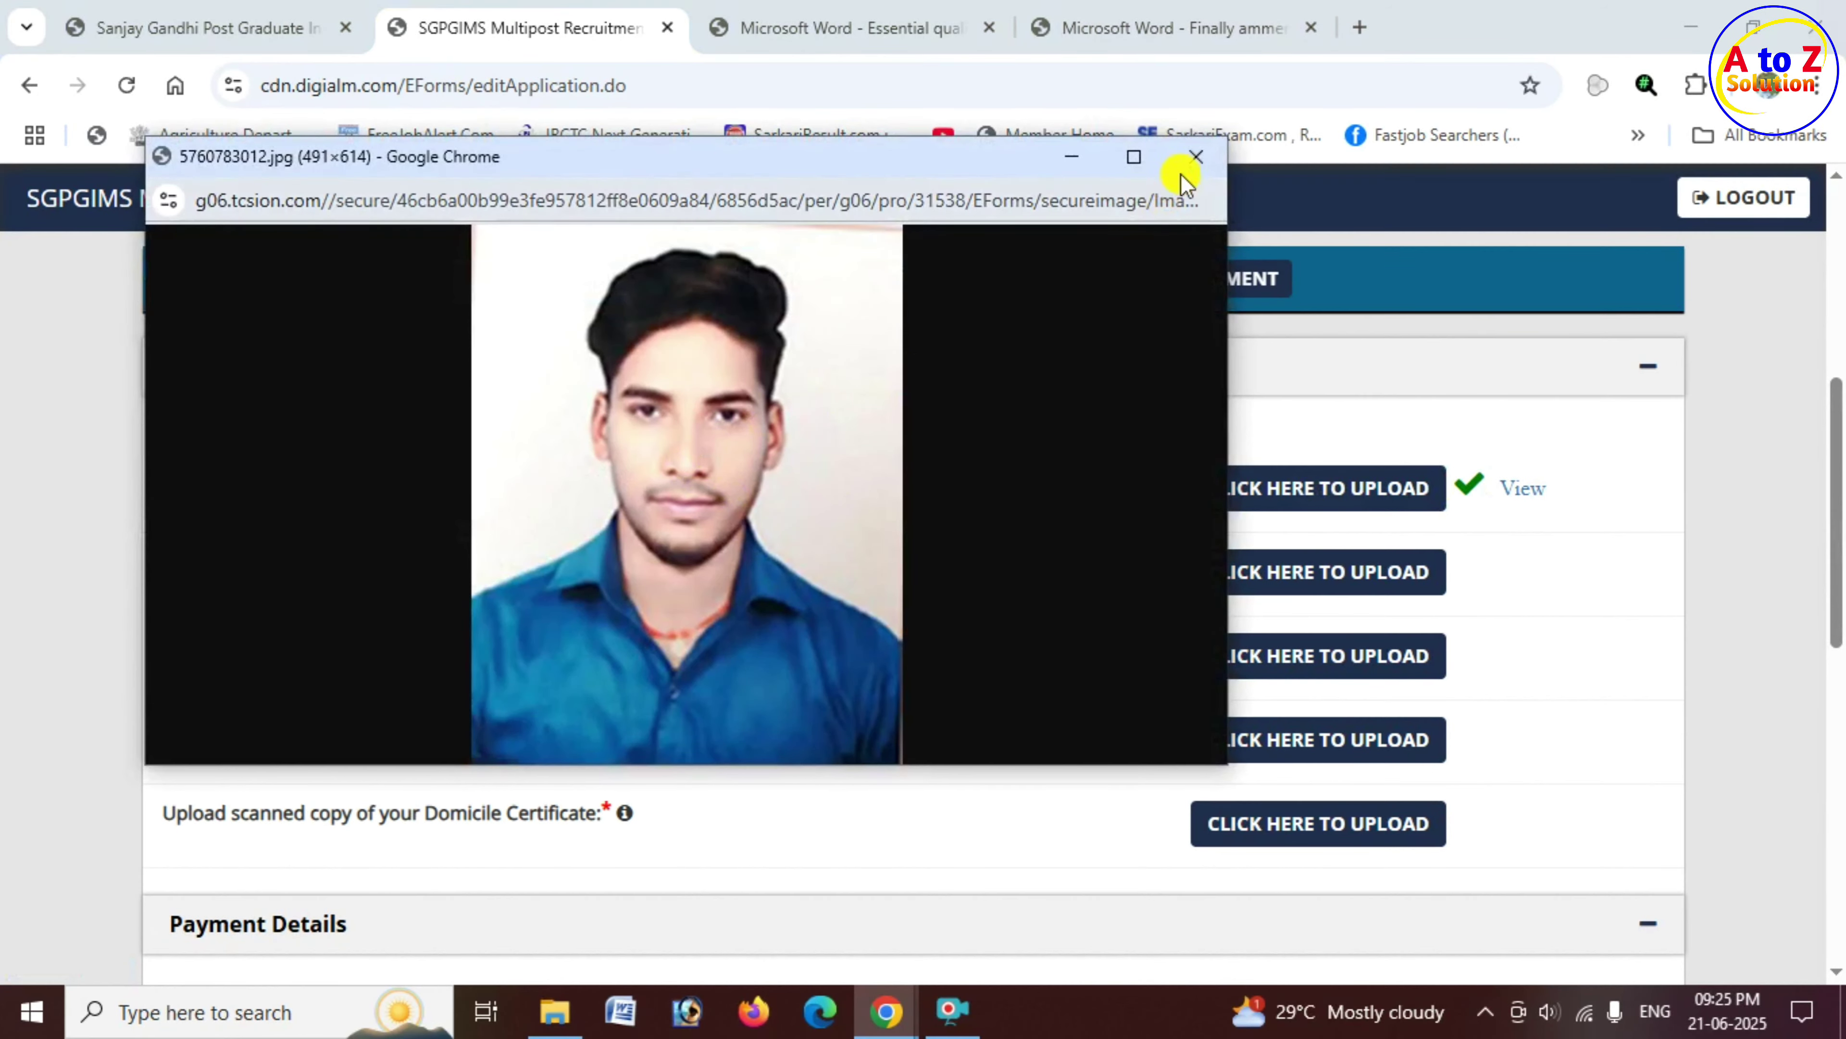
left_click(1196, 160)
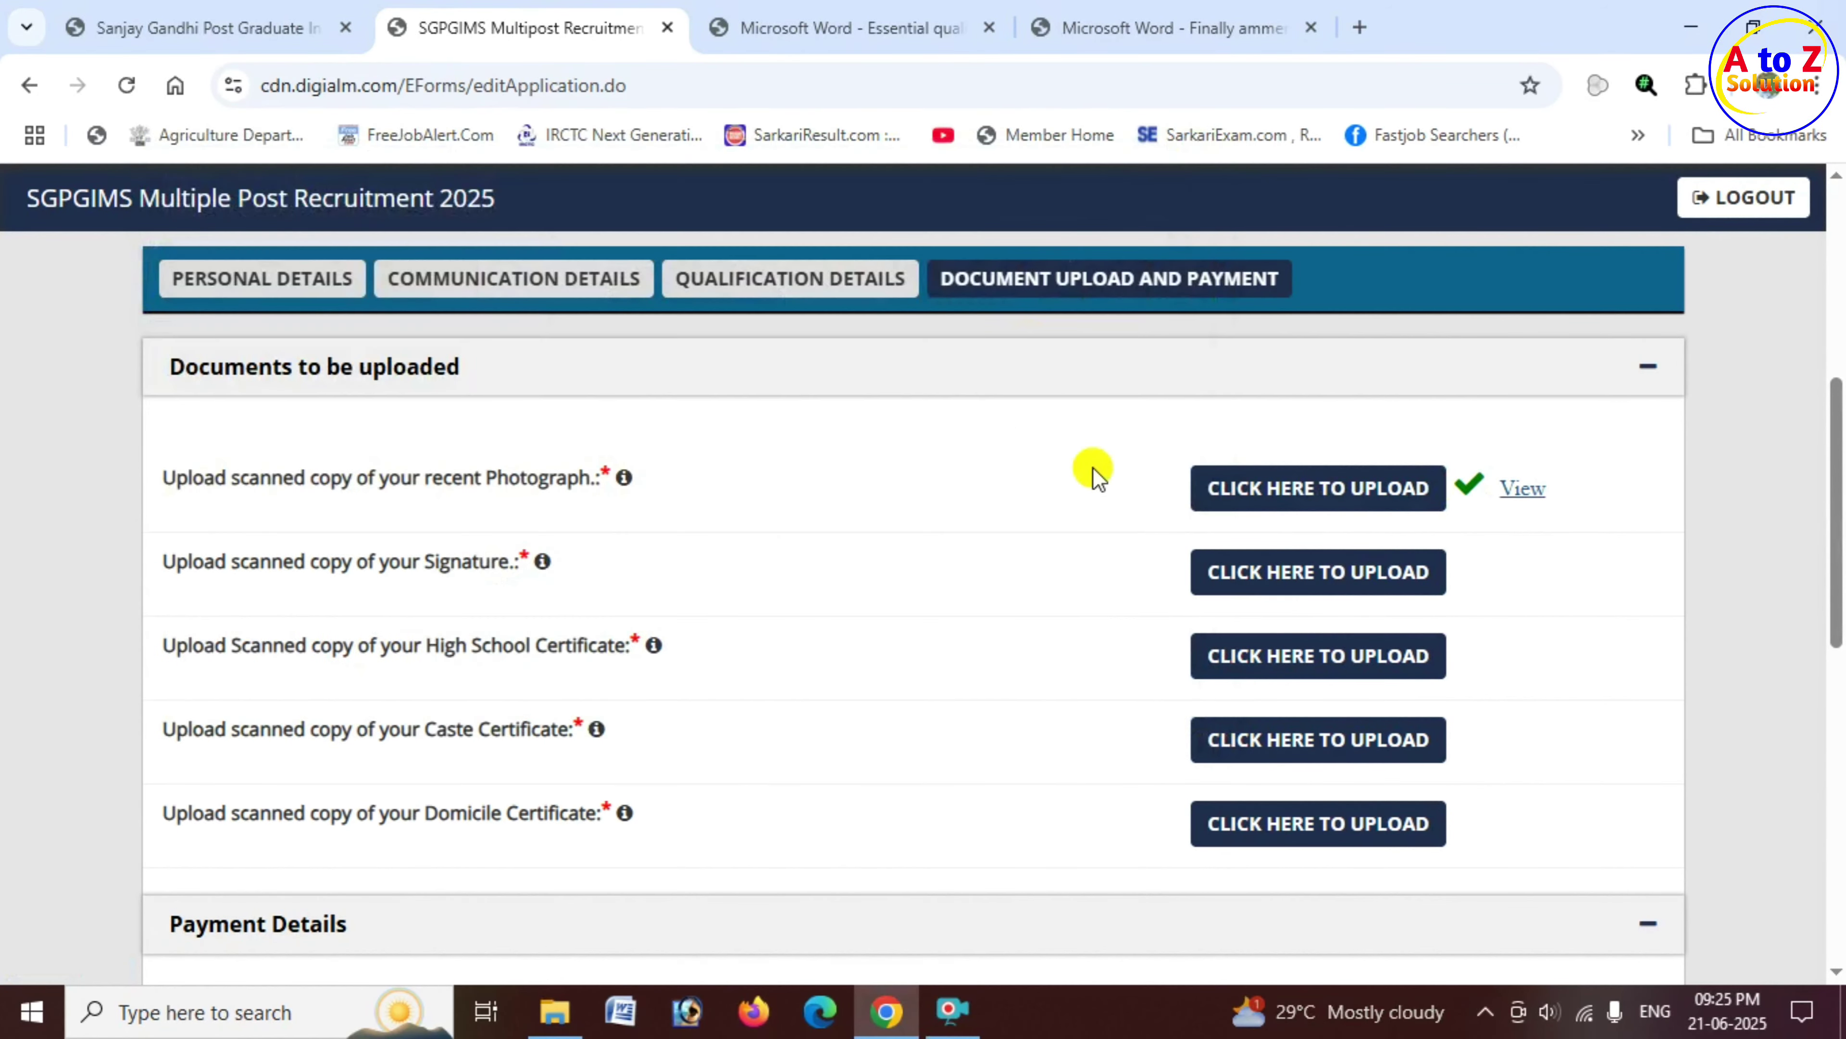
left_click(1265, 487)
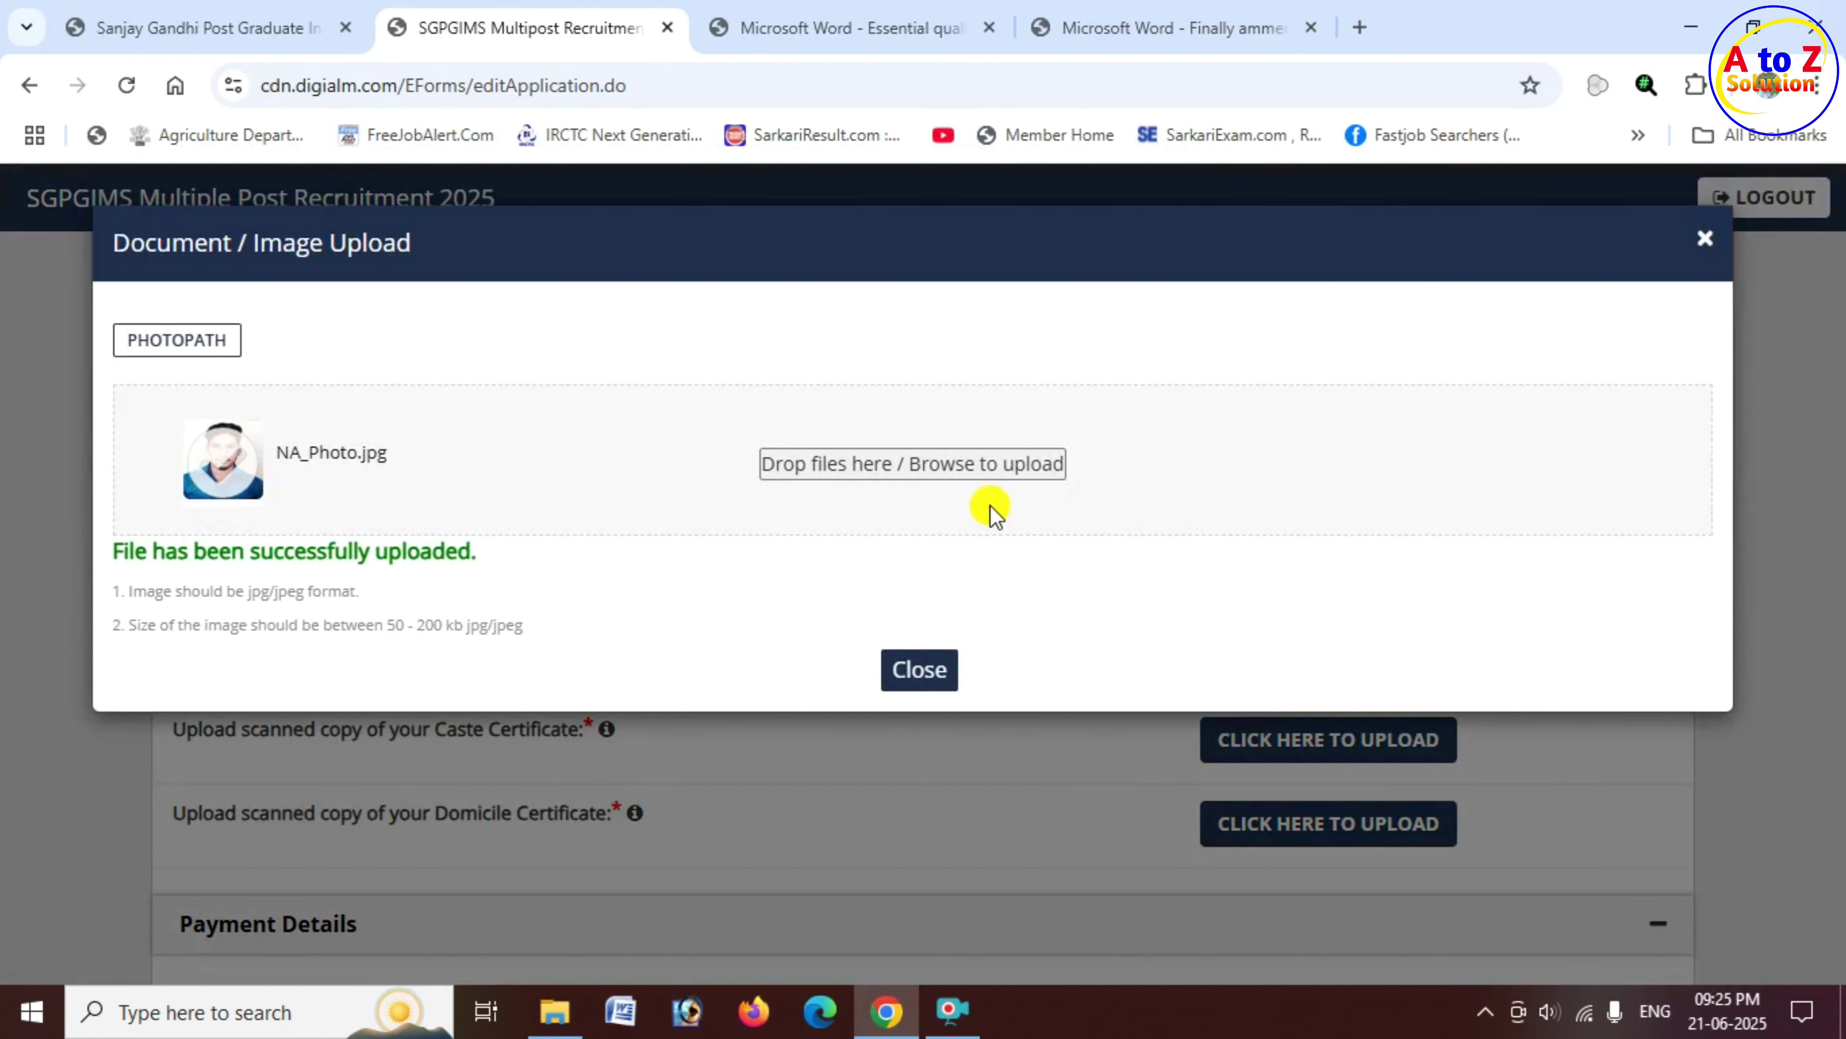
left_click(922, 672)
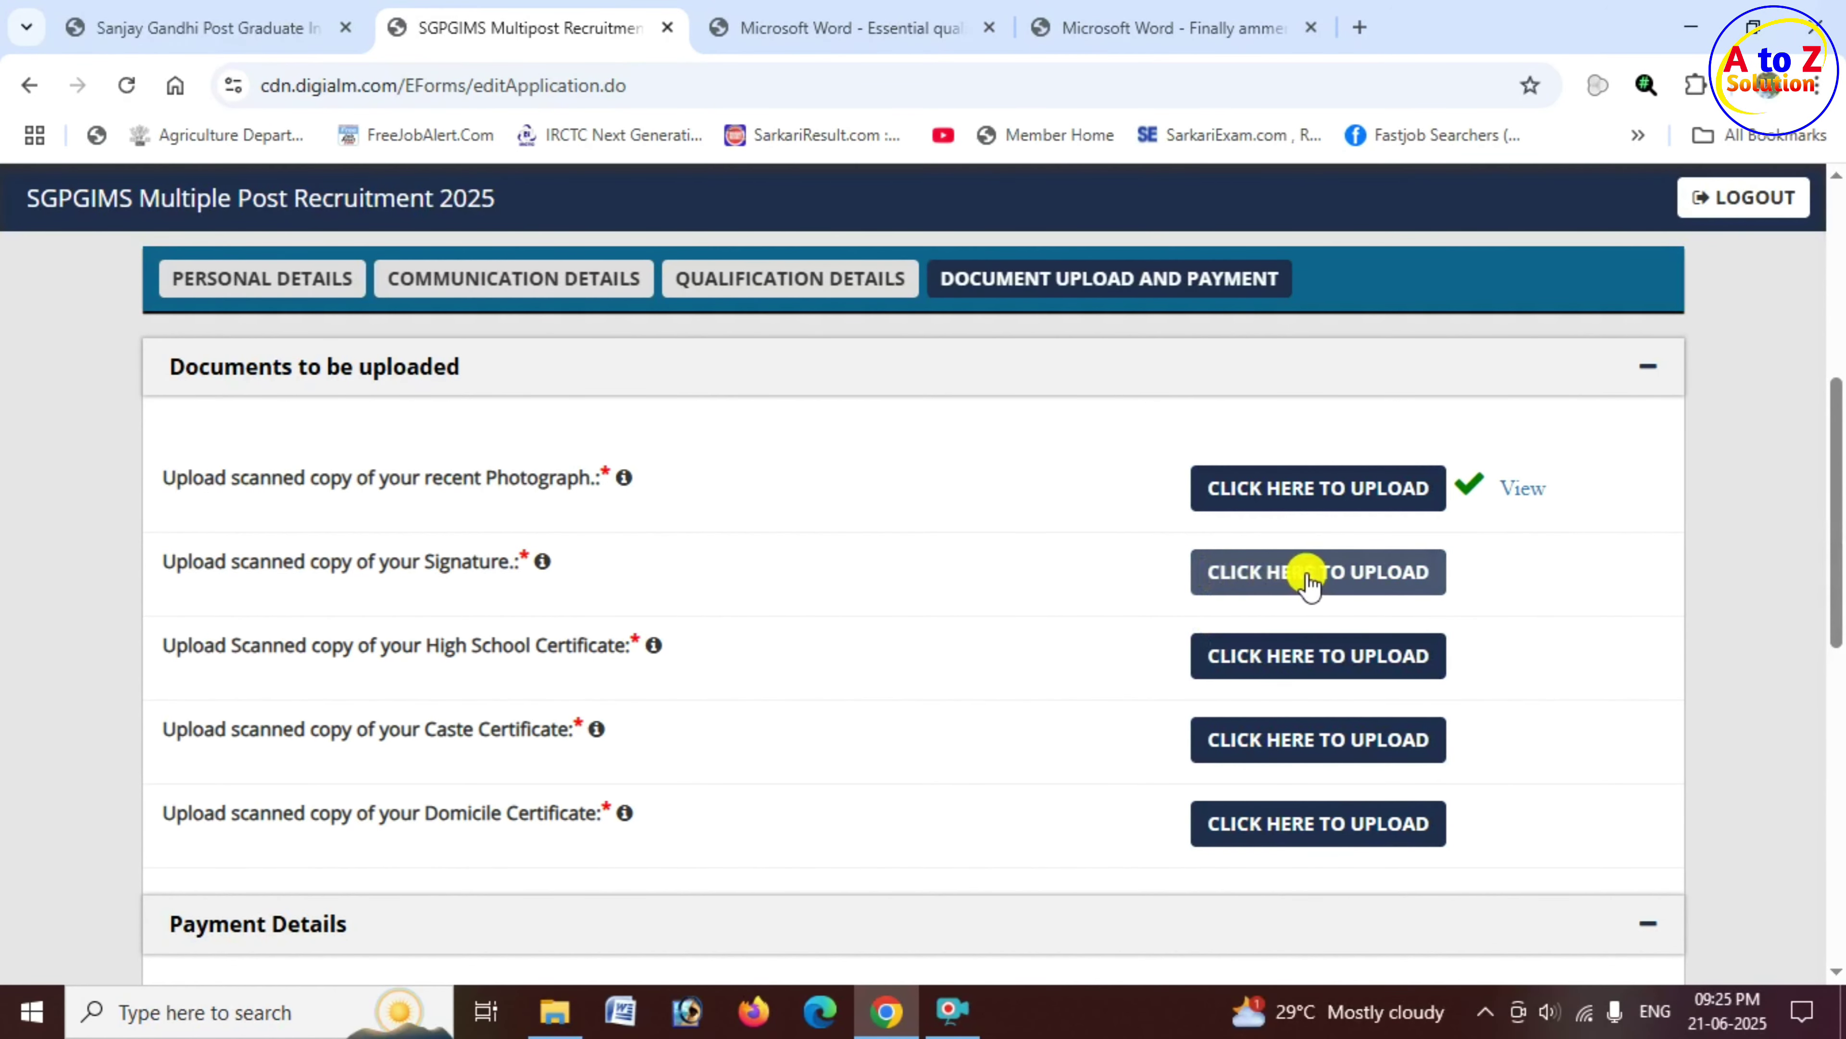
Step: Upload NA_HindiSignature.jpg as the signature, within the 50–200 KB jpg limits
left_click(1323, 572)
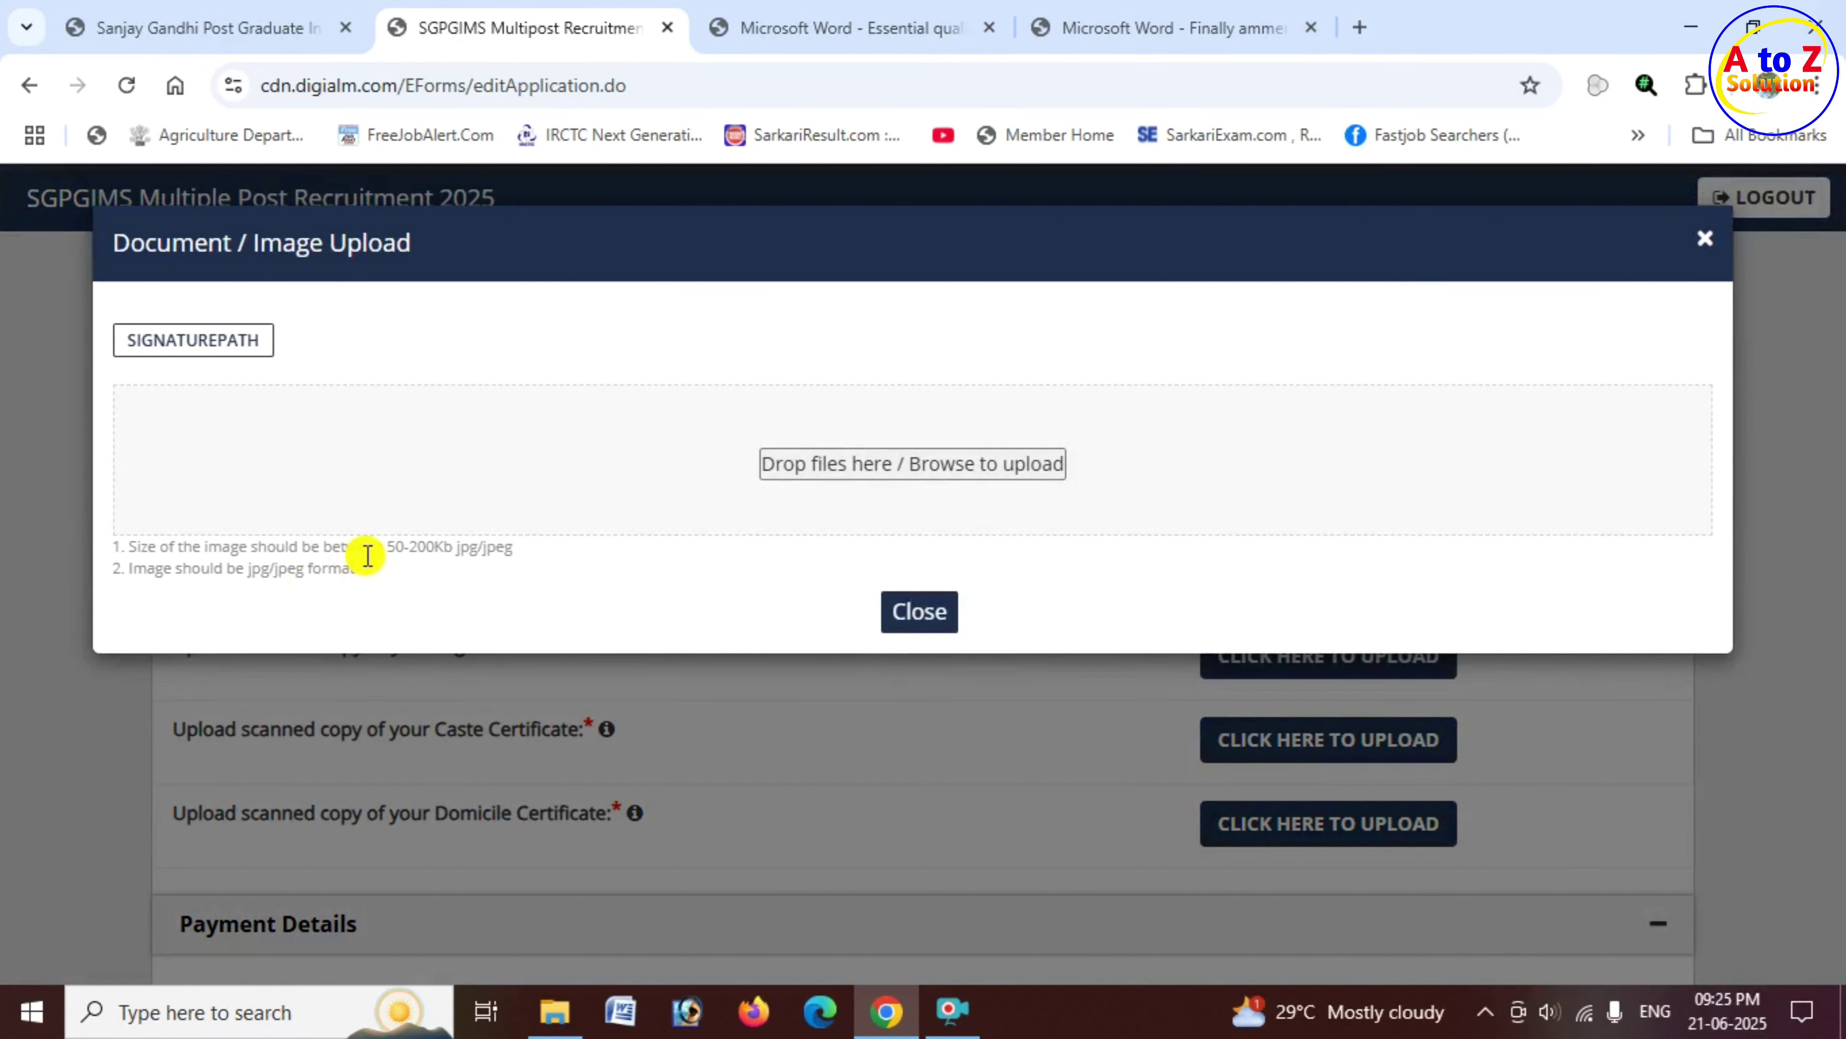
left_click_drag(390, 547, 435, 547)
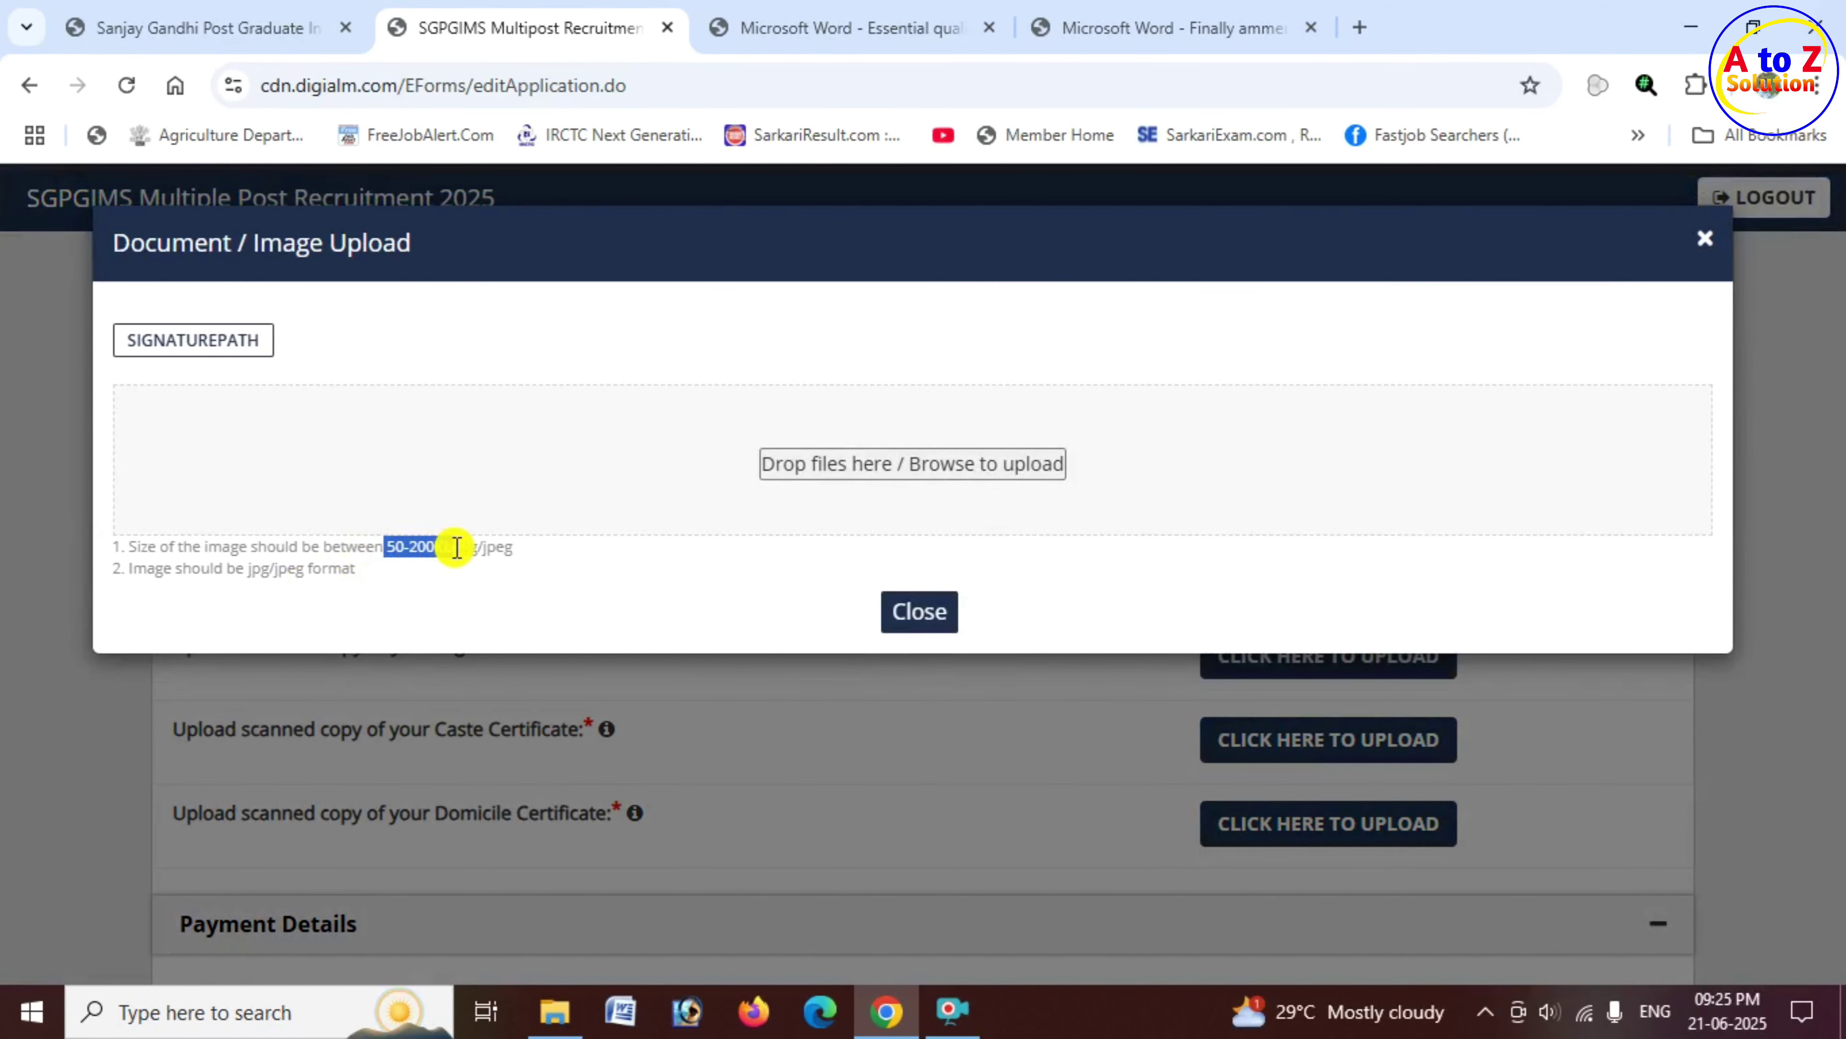
left_click_drag(246, 569, 511, 565)
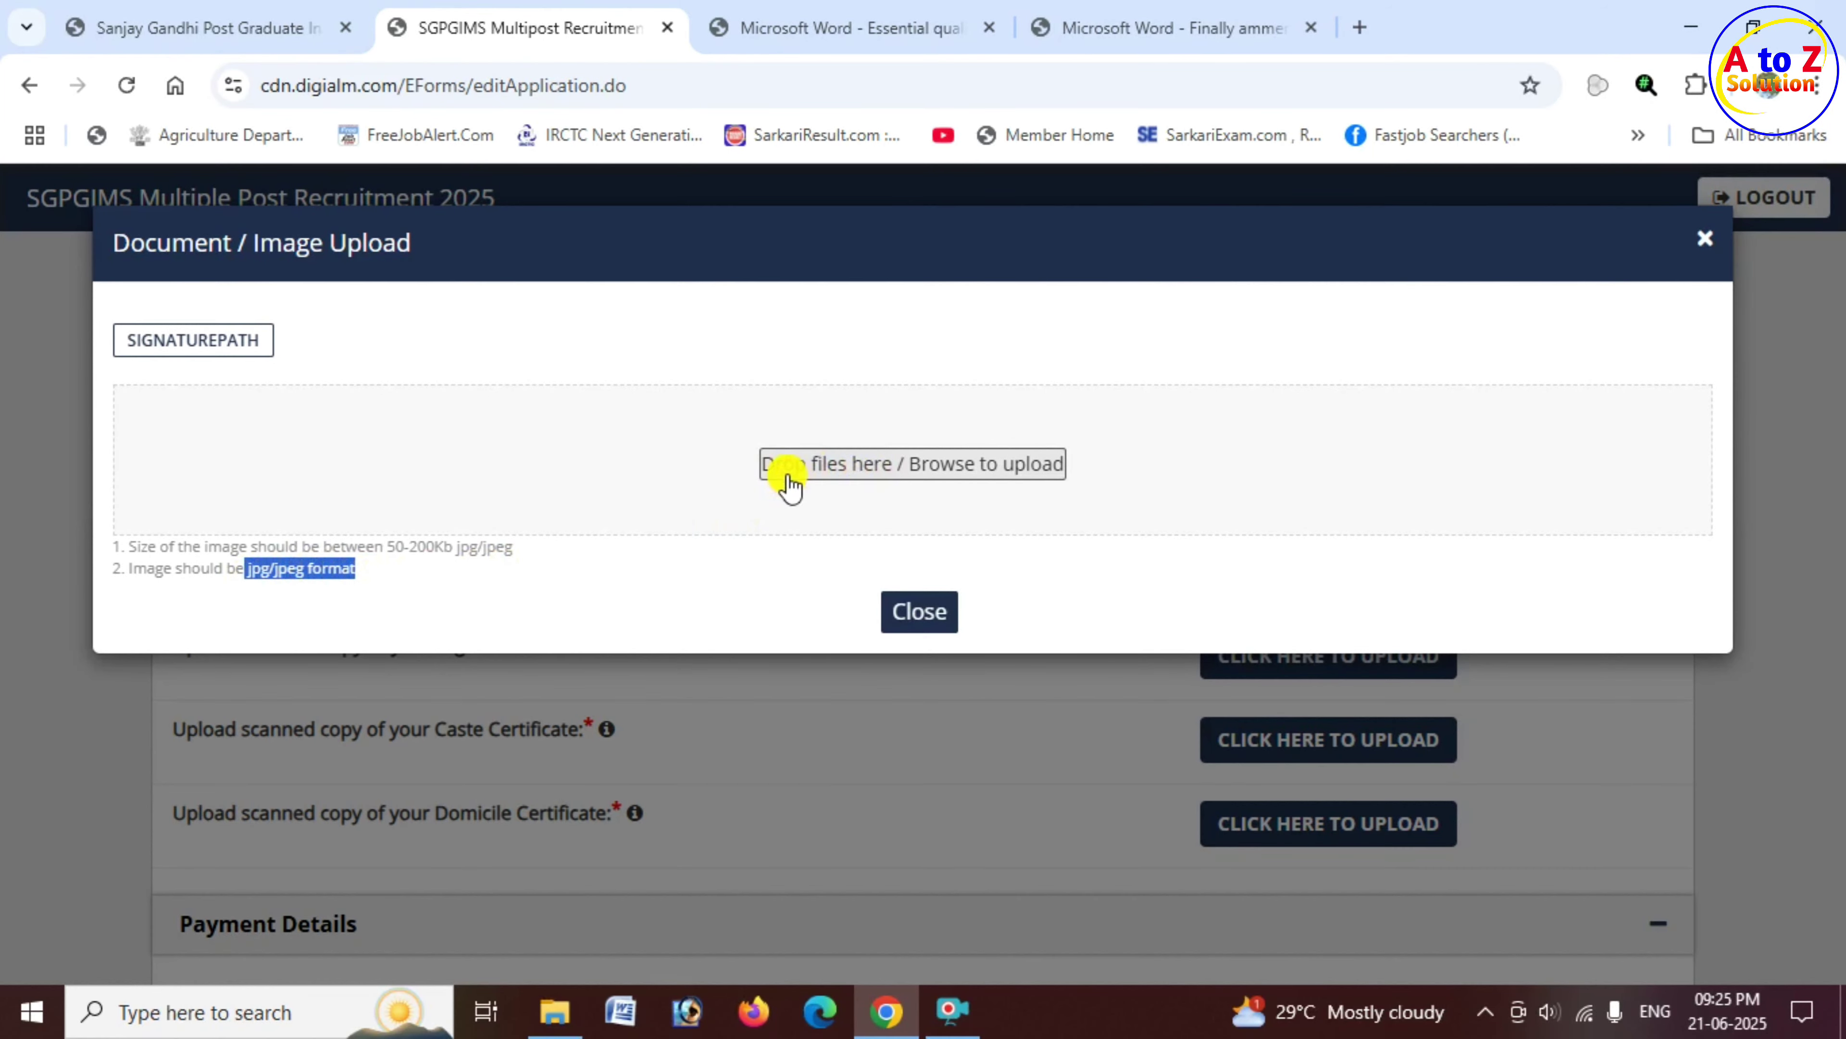
left_click(983, 478)
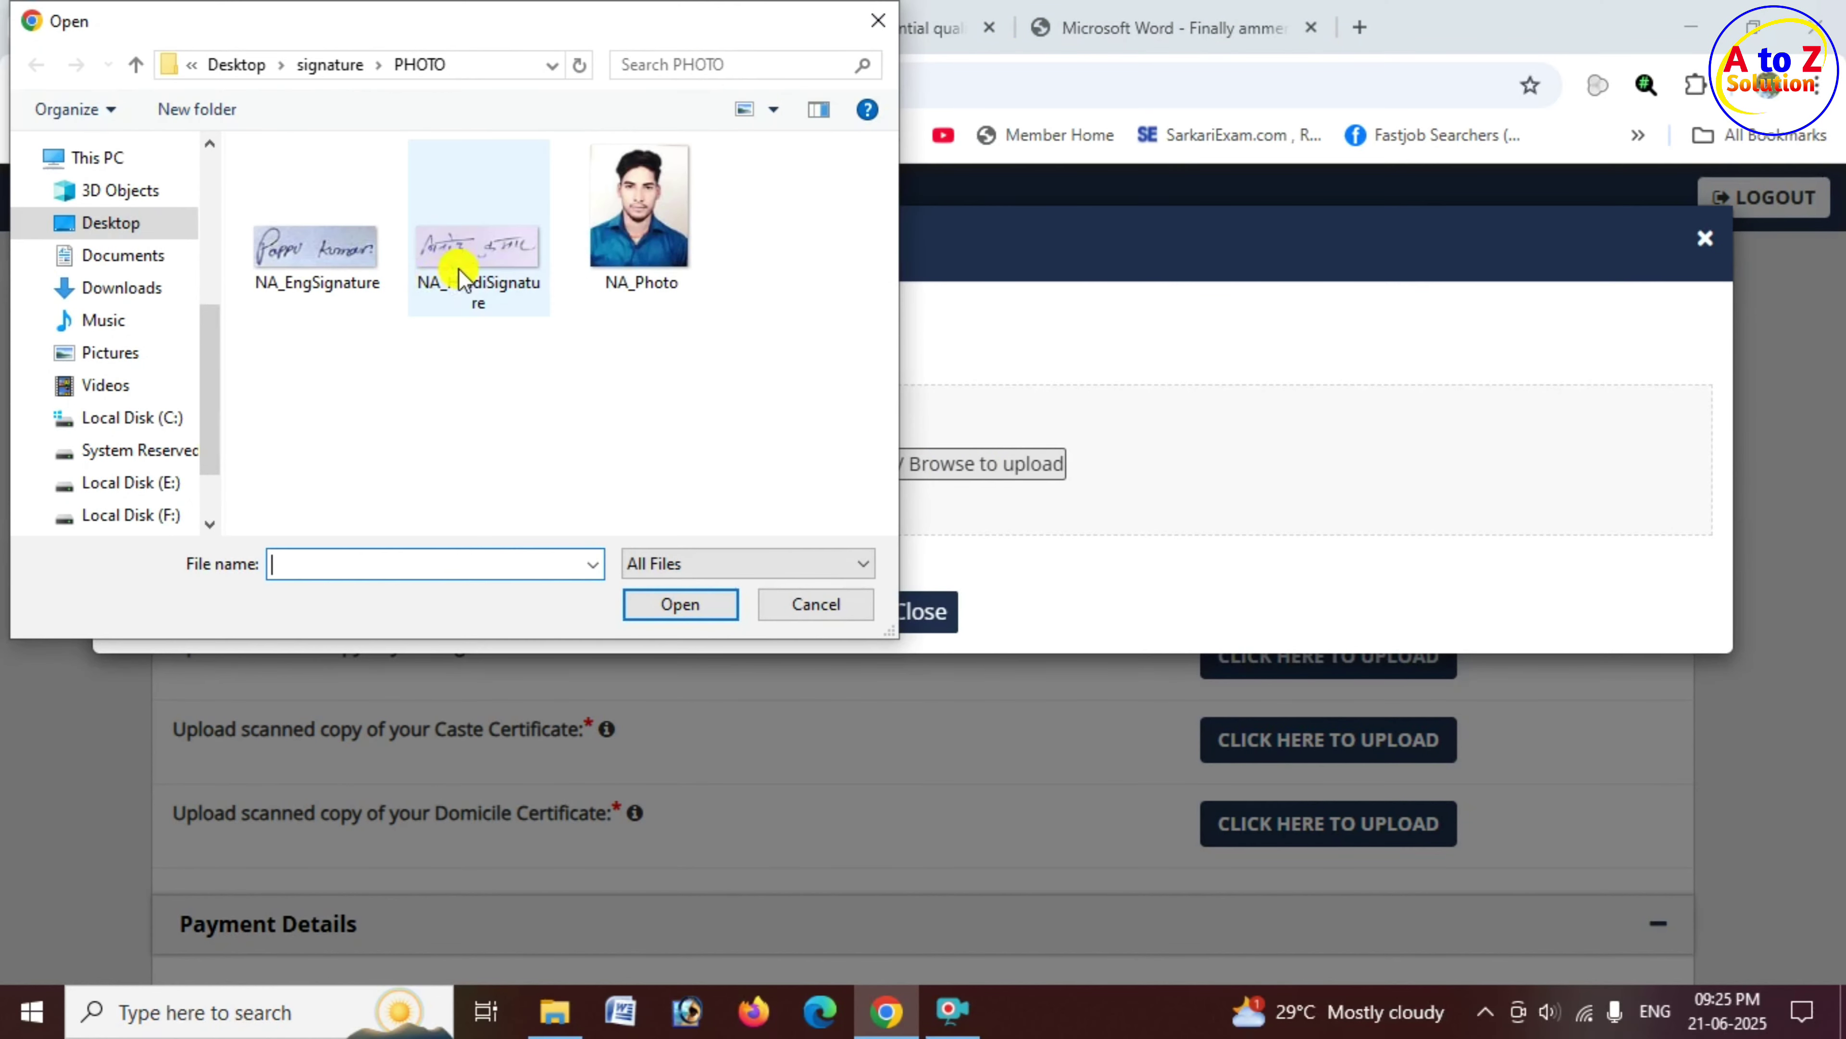
left_click(471, 269)
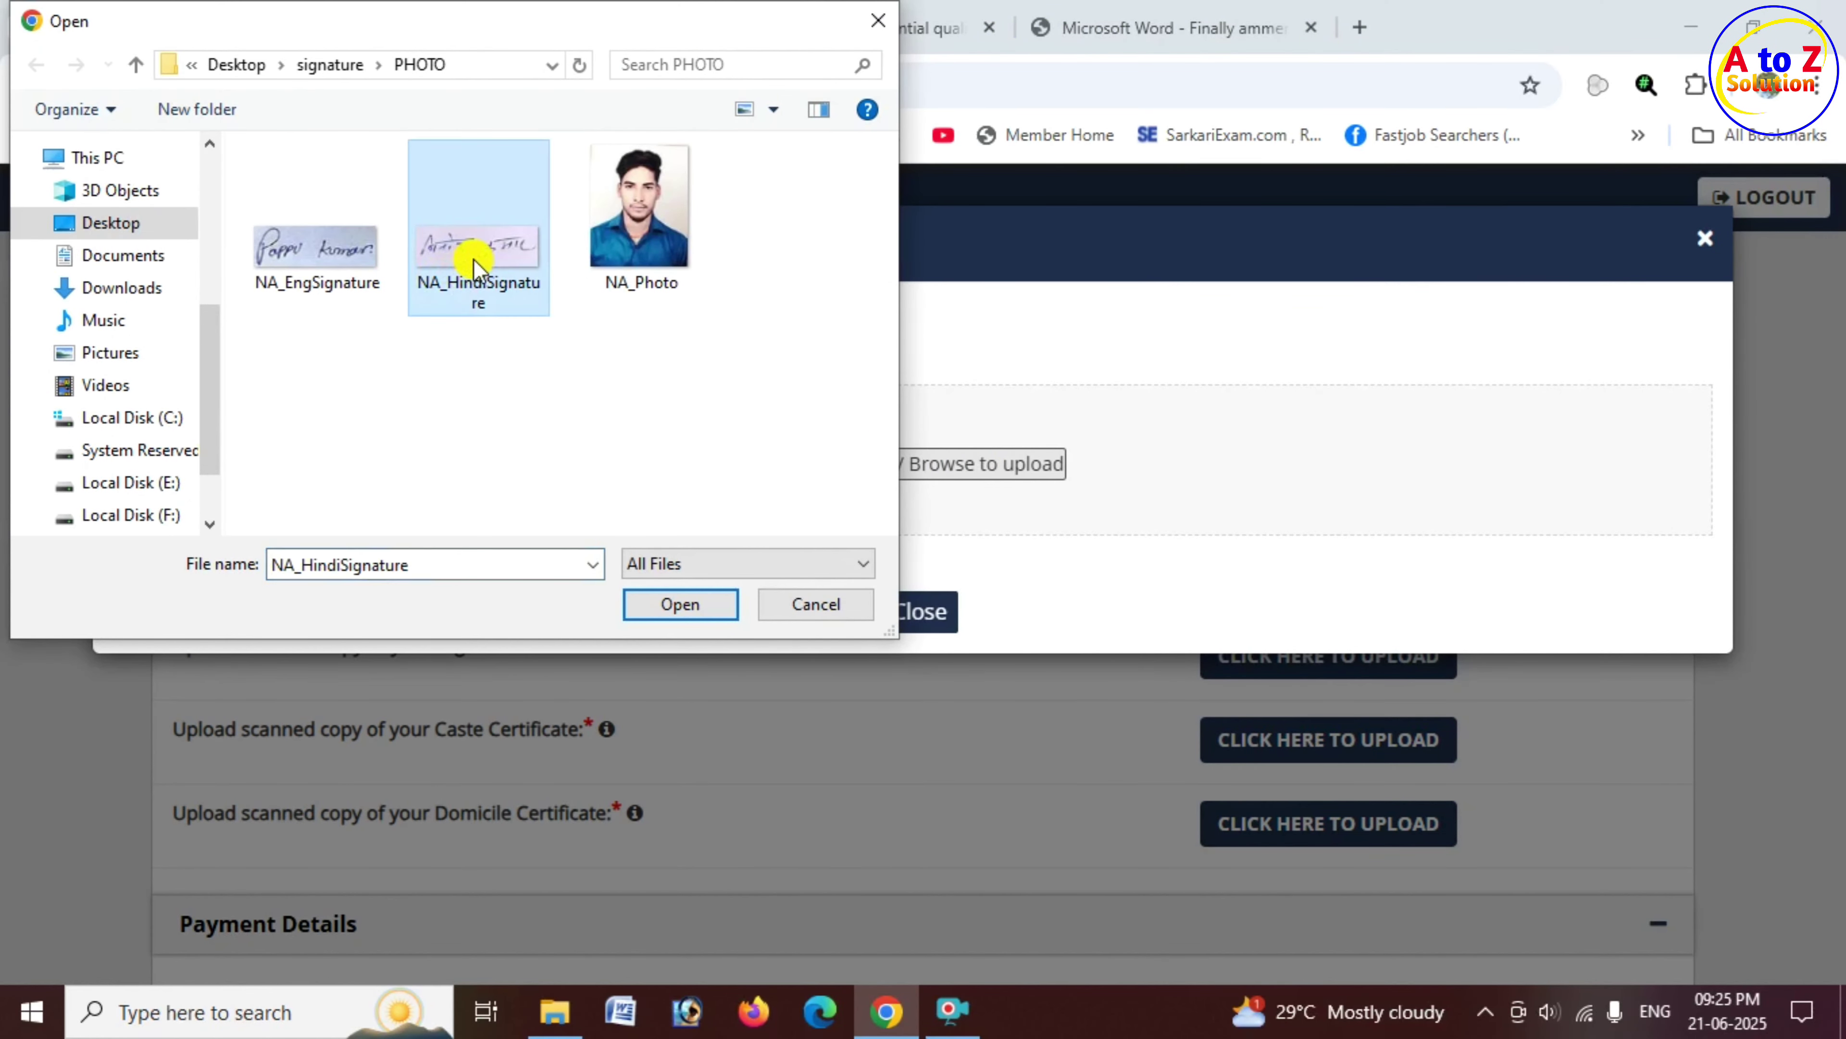
left_click(684, 602)
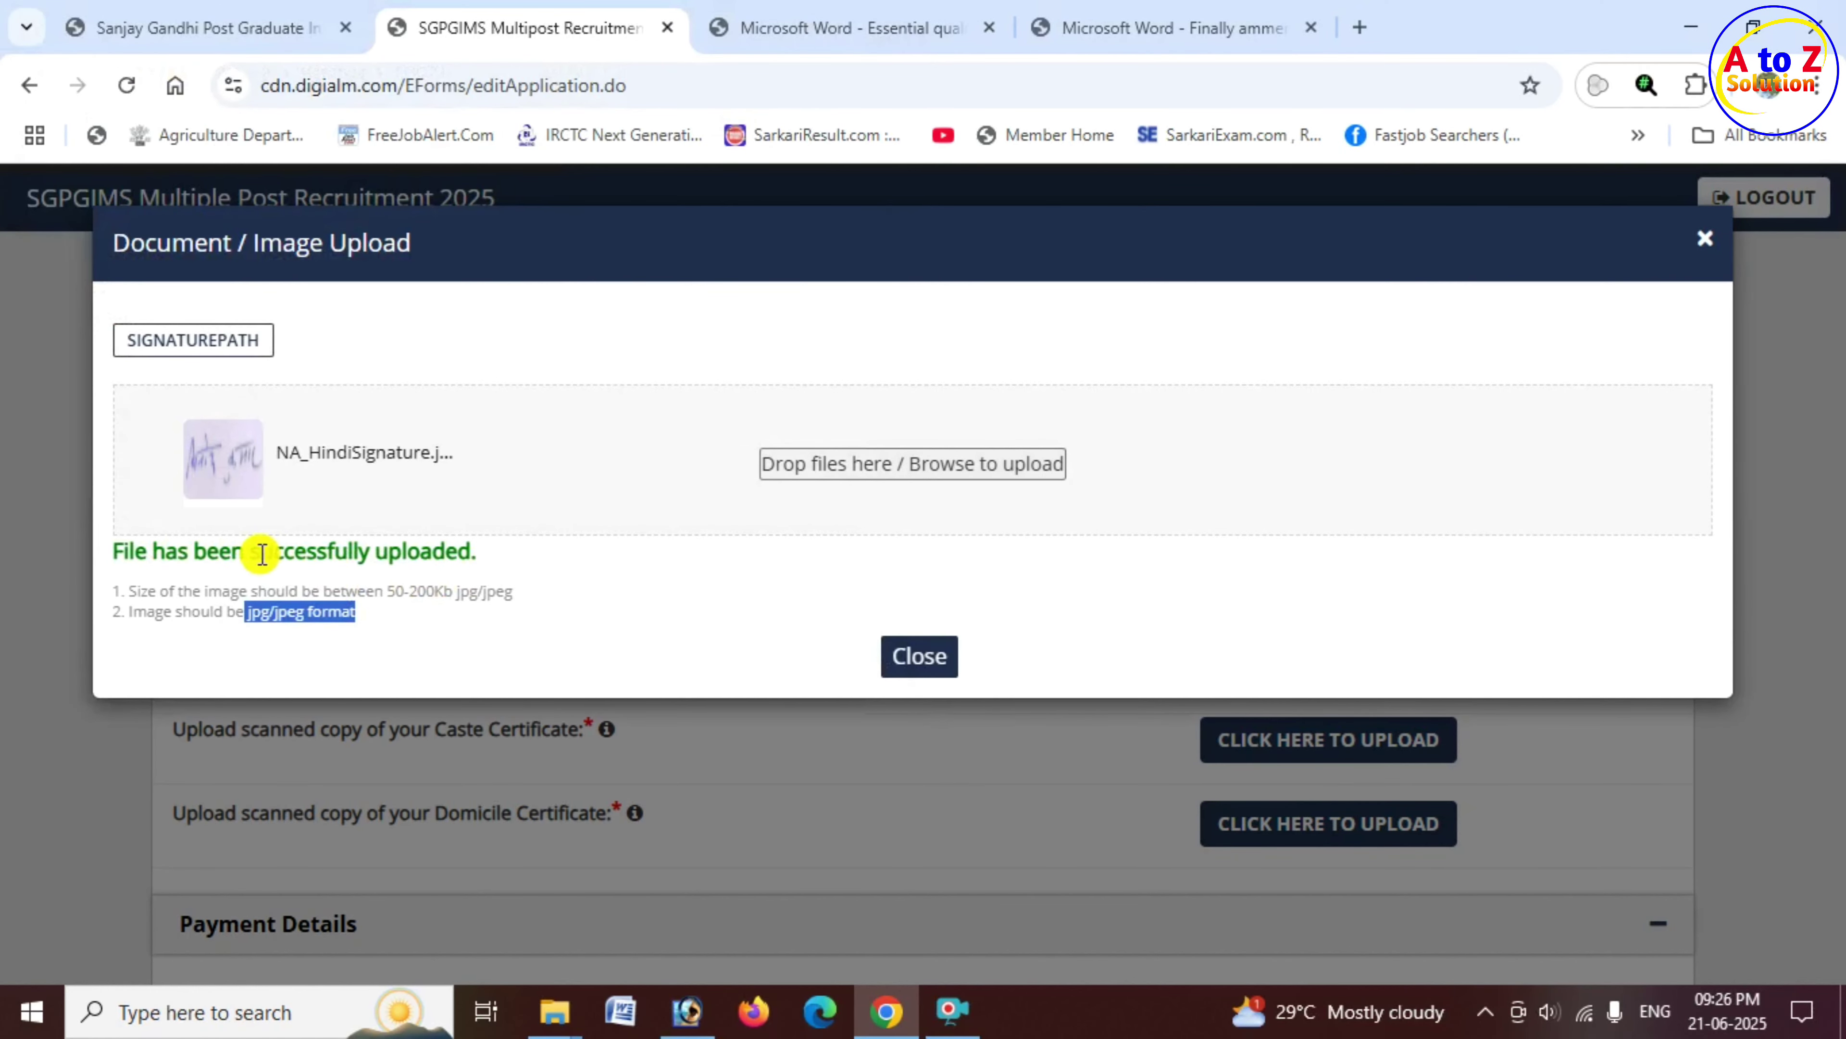
left_click_drag(261, 554, 471, 558)
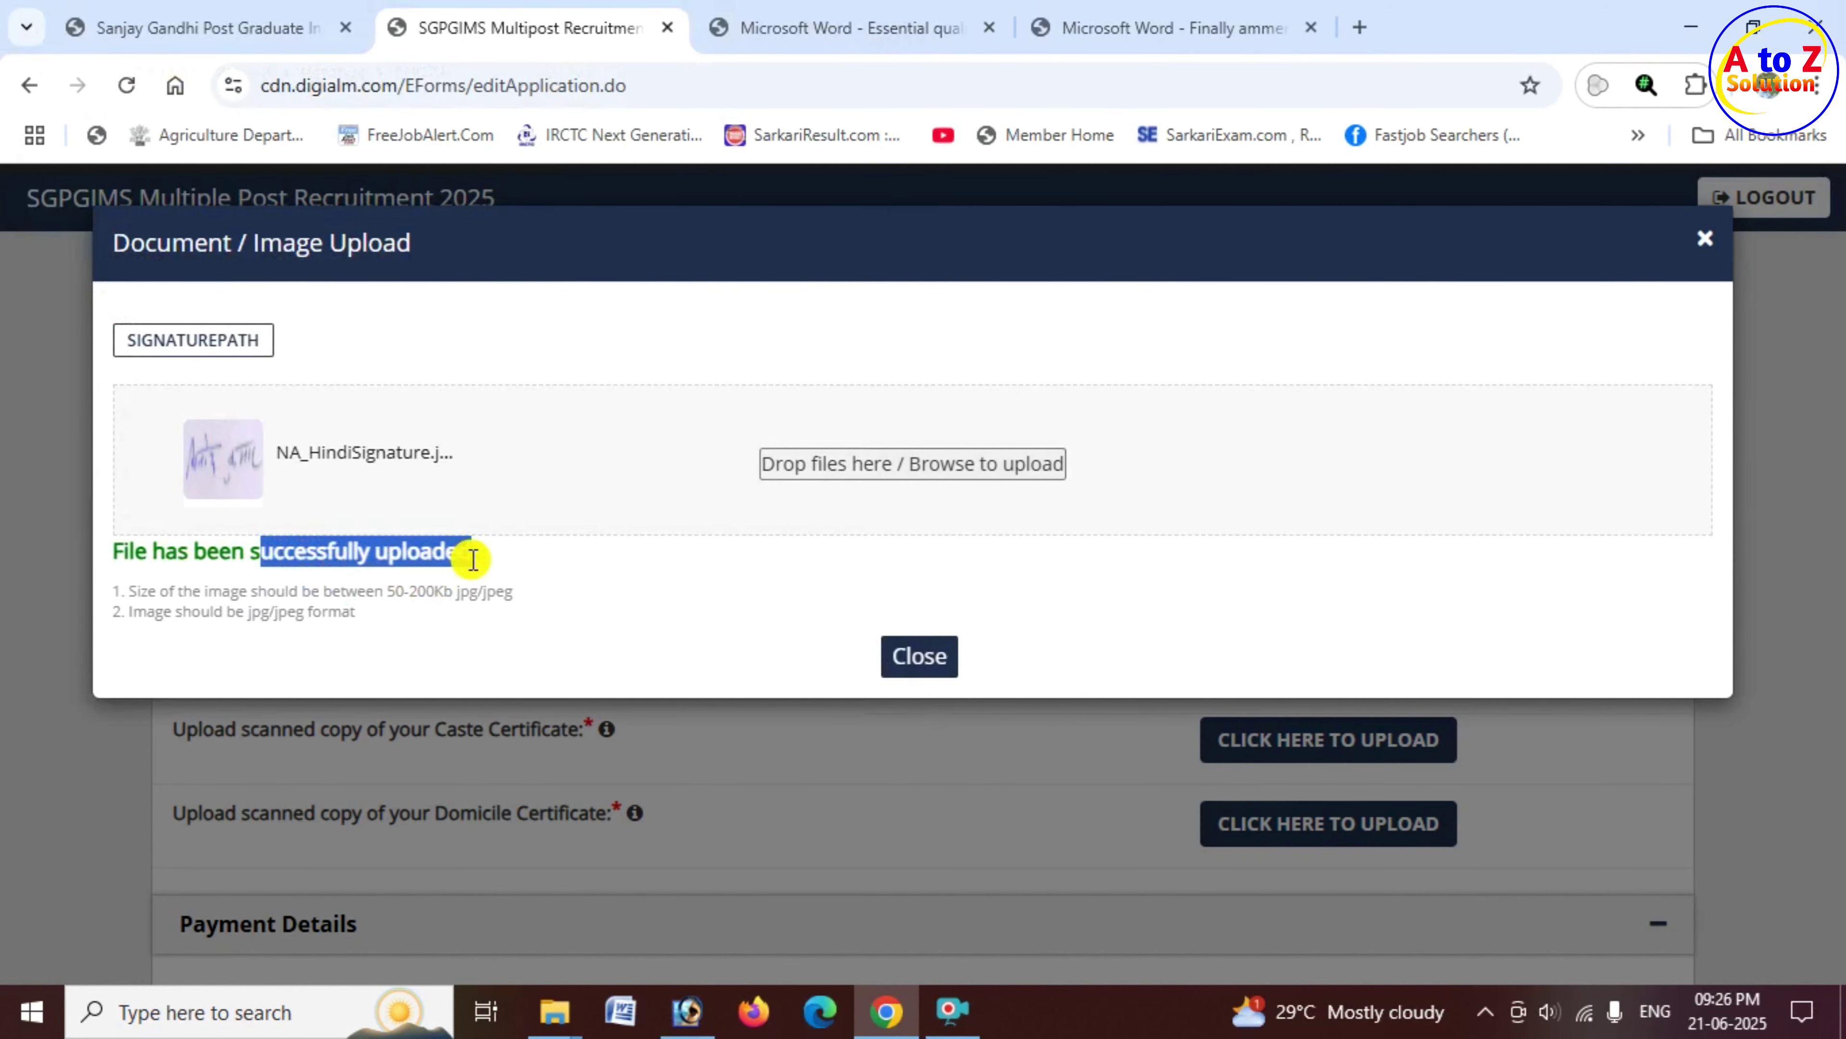
left_click(922, 658)
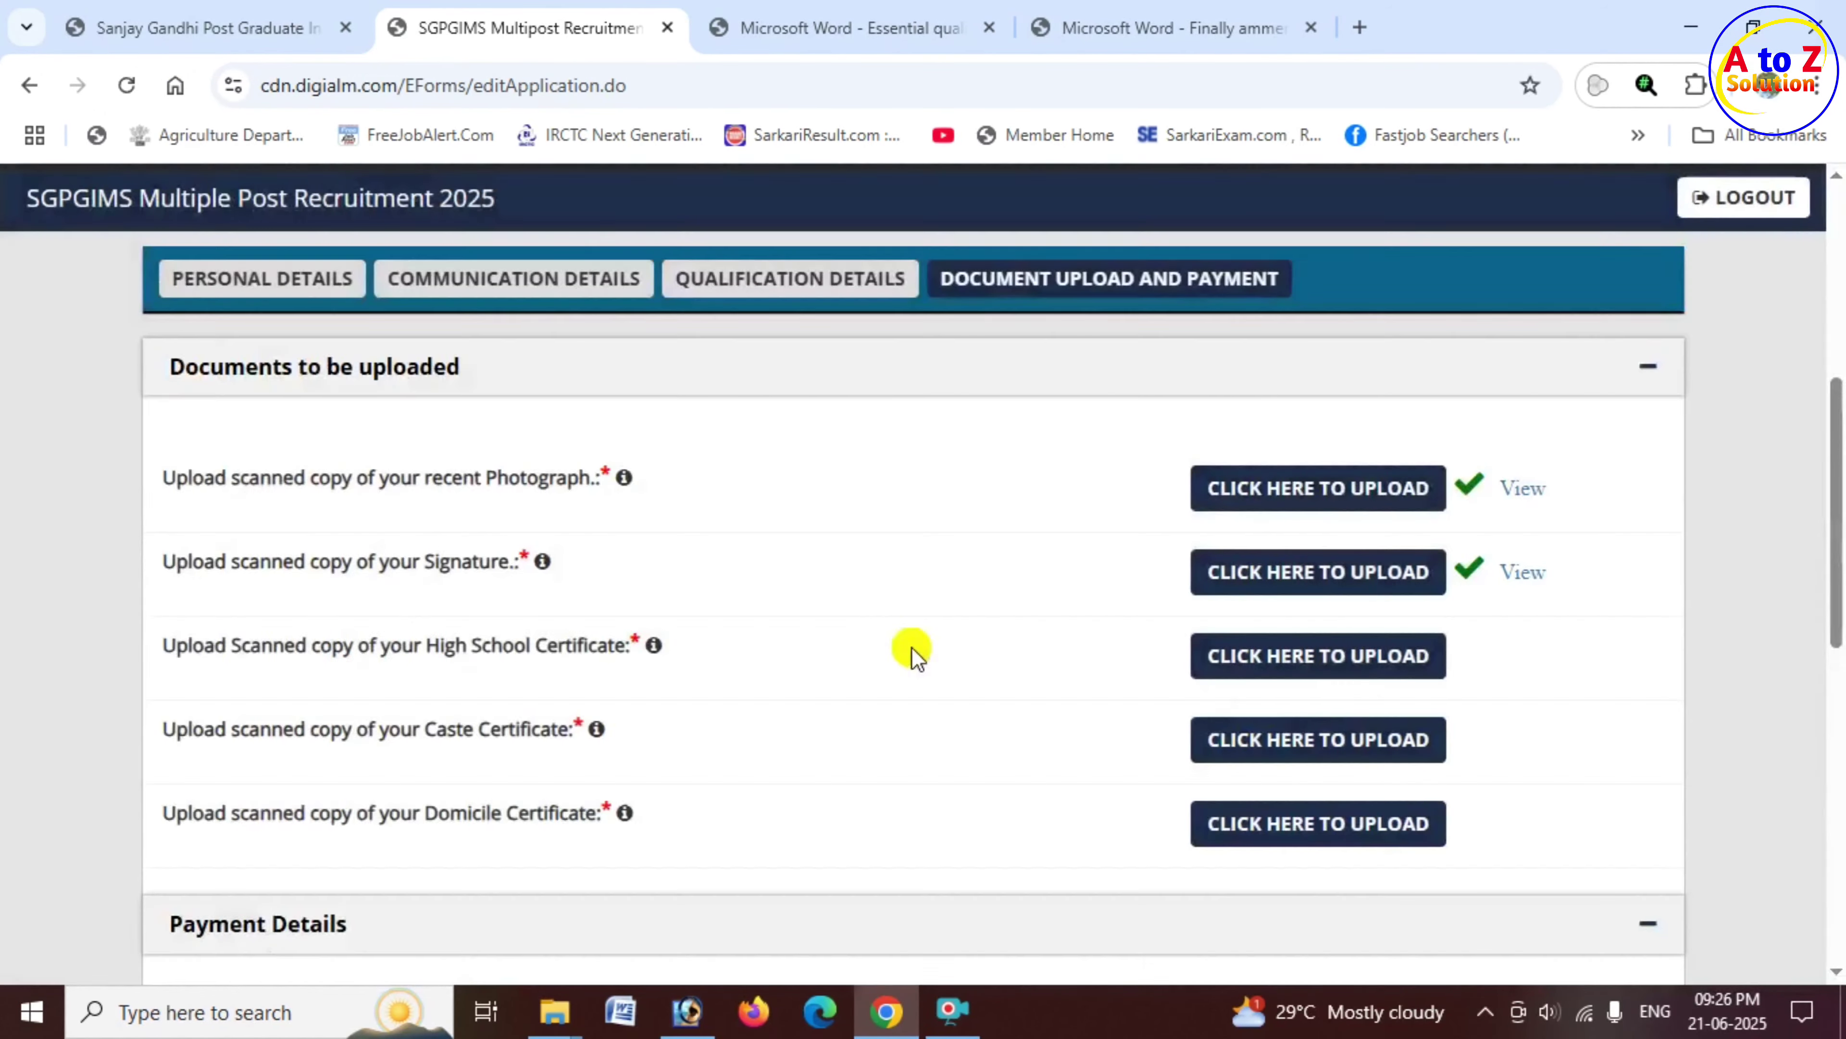
left_click_drag(458, 651, 623, 656)
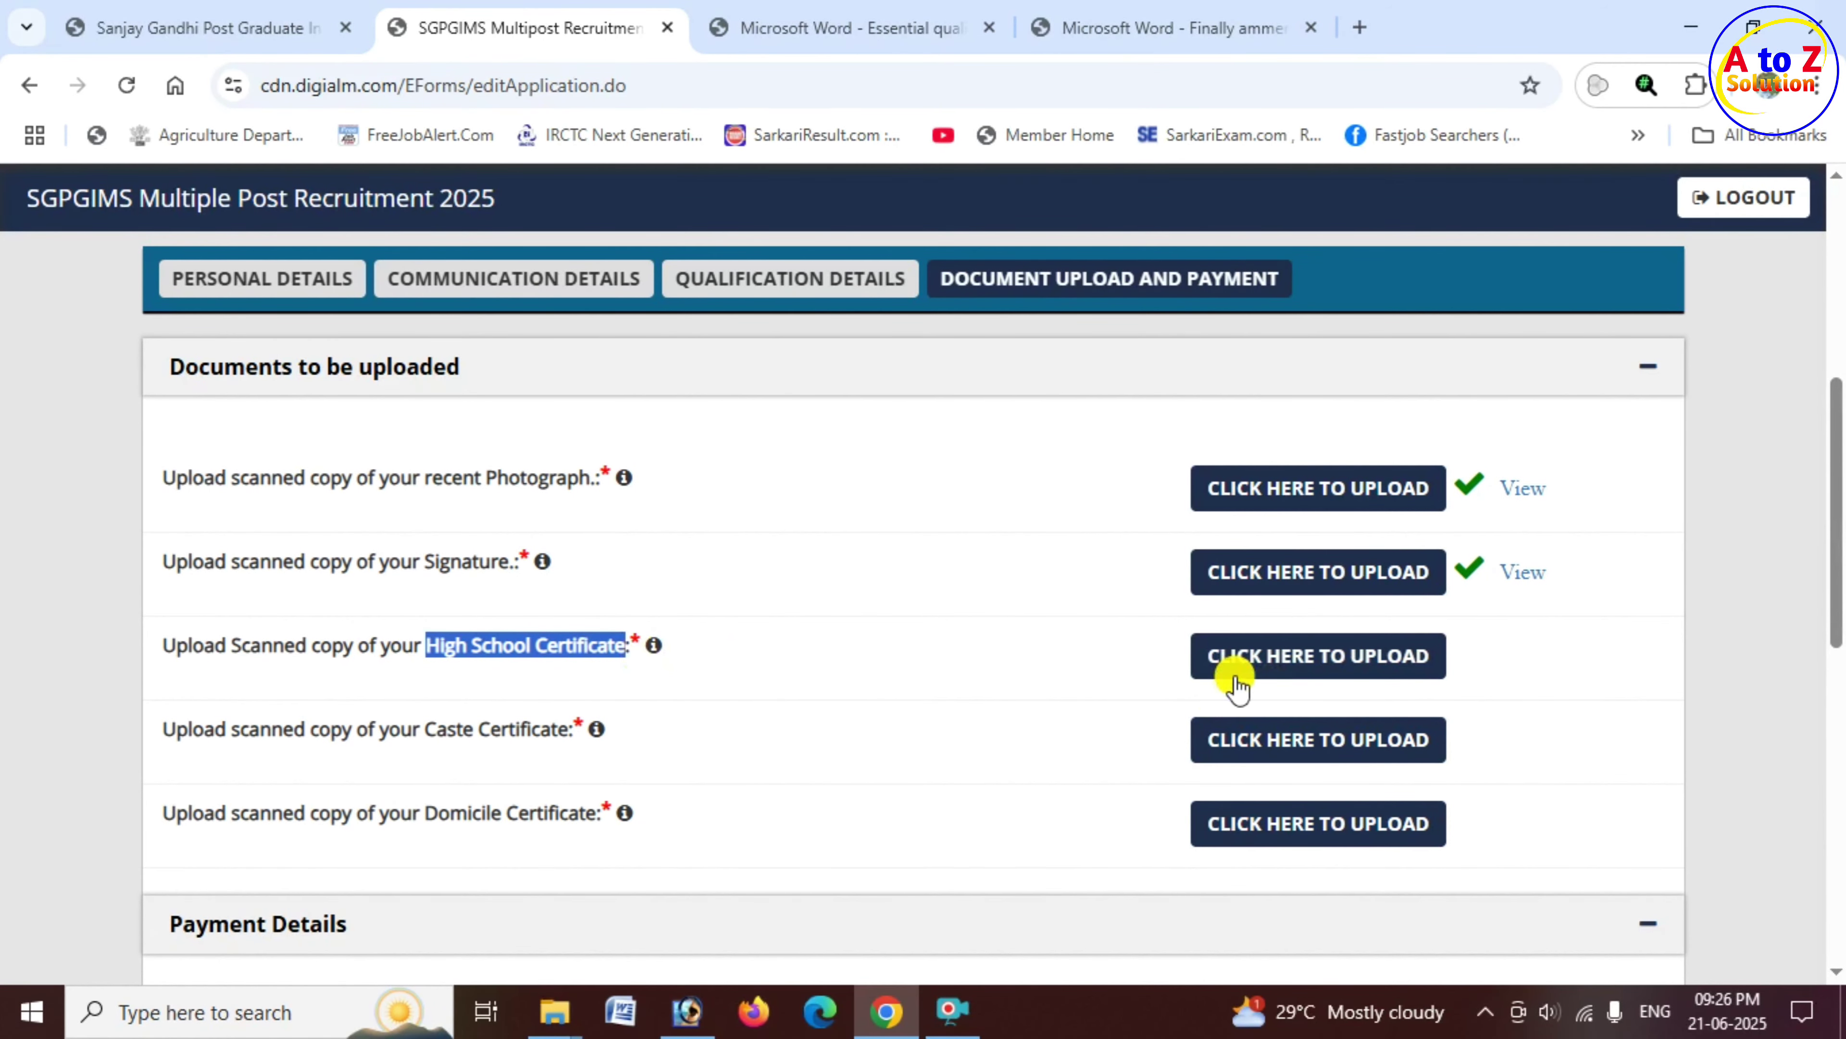
Step: Upload the Desktop PDF '10' as the High School Certificate
left_click(1336, 656)
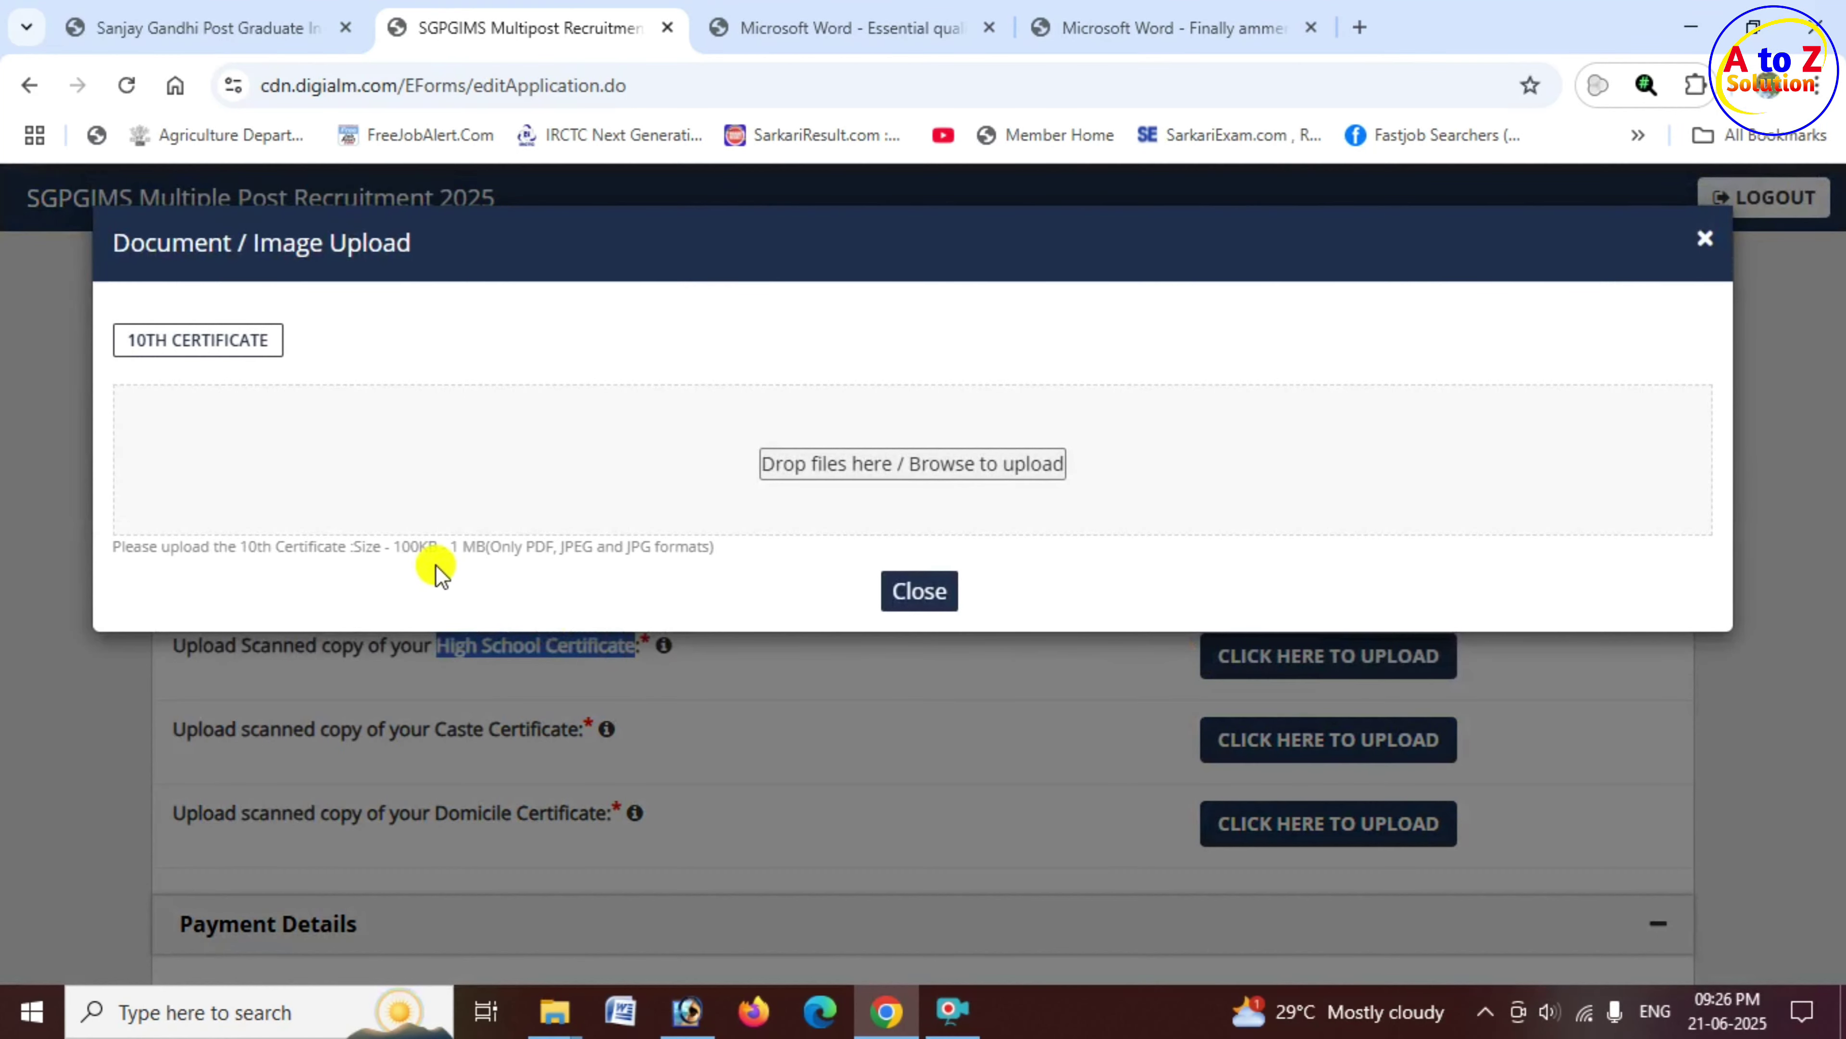
left_click_drag(402, 546, 713, 551)
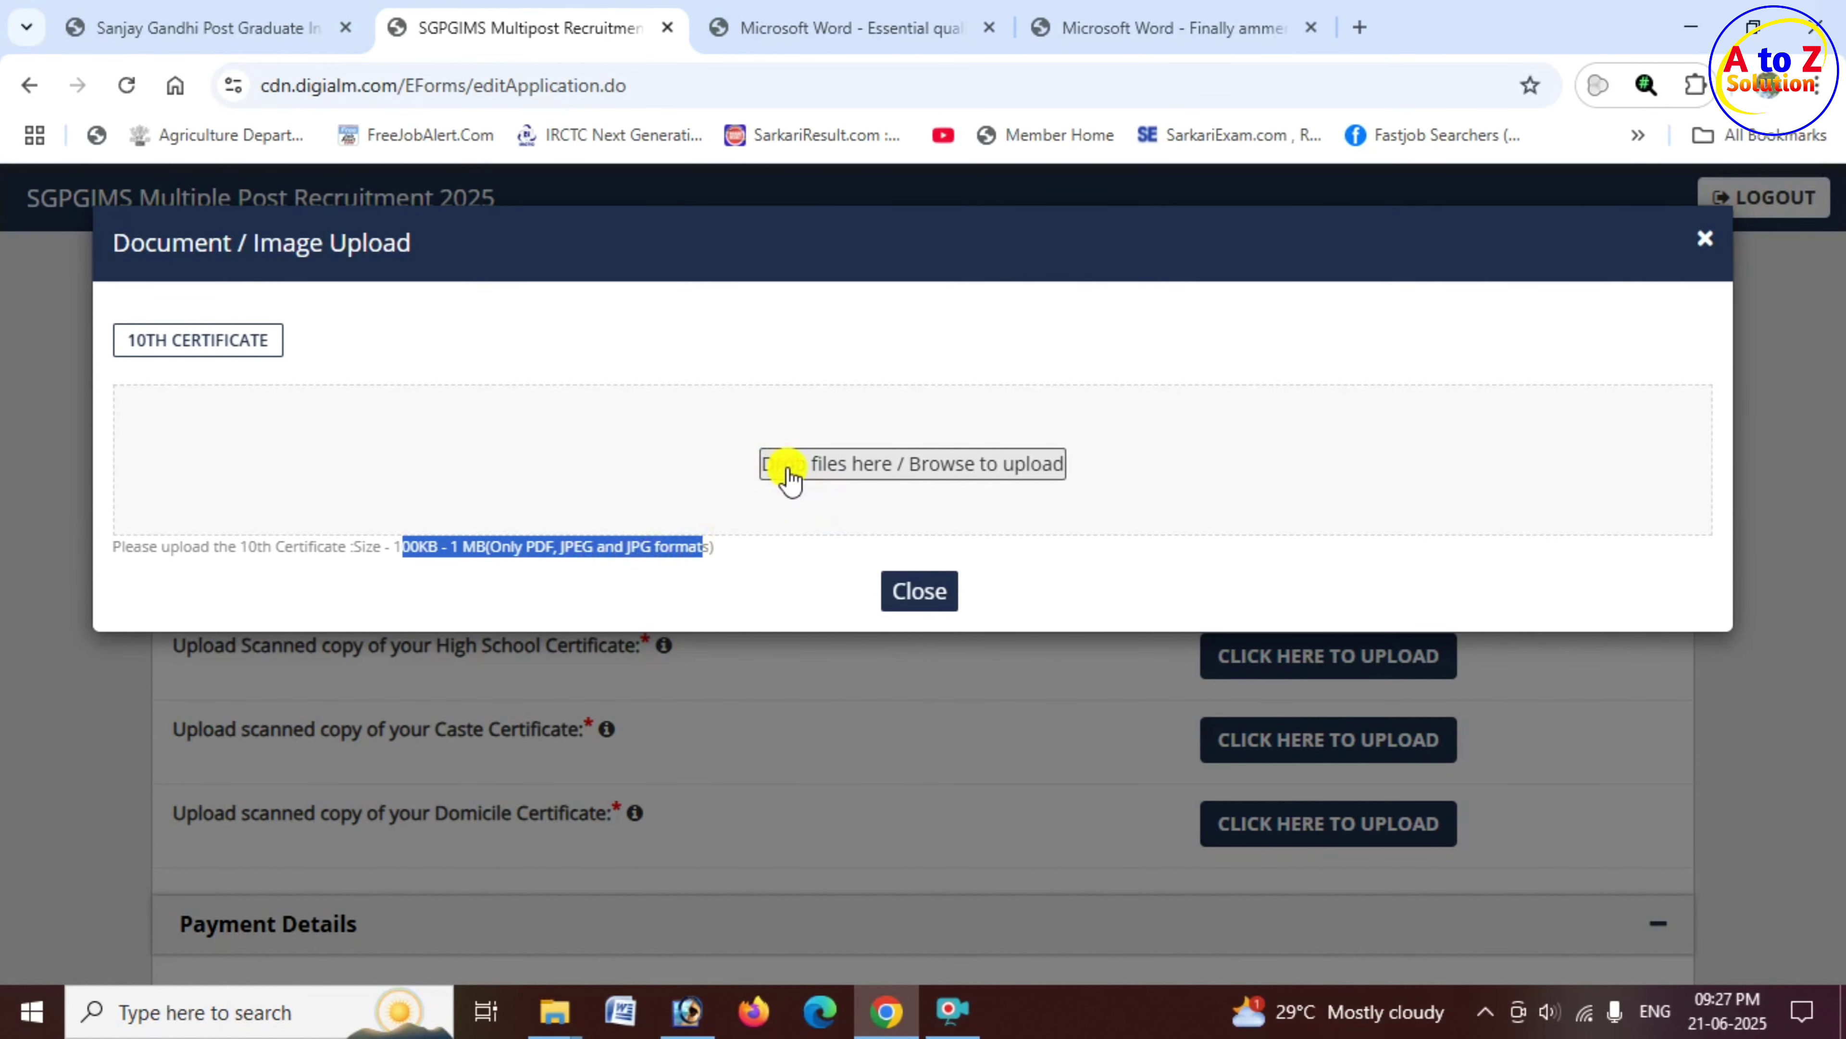
left_click(831, 474)
left_click(138, 222)
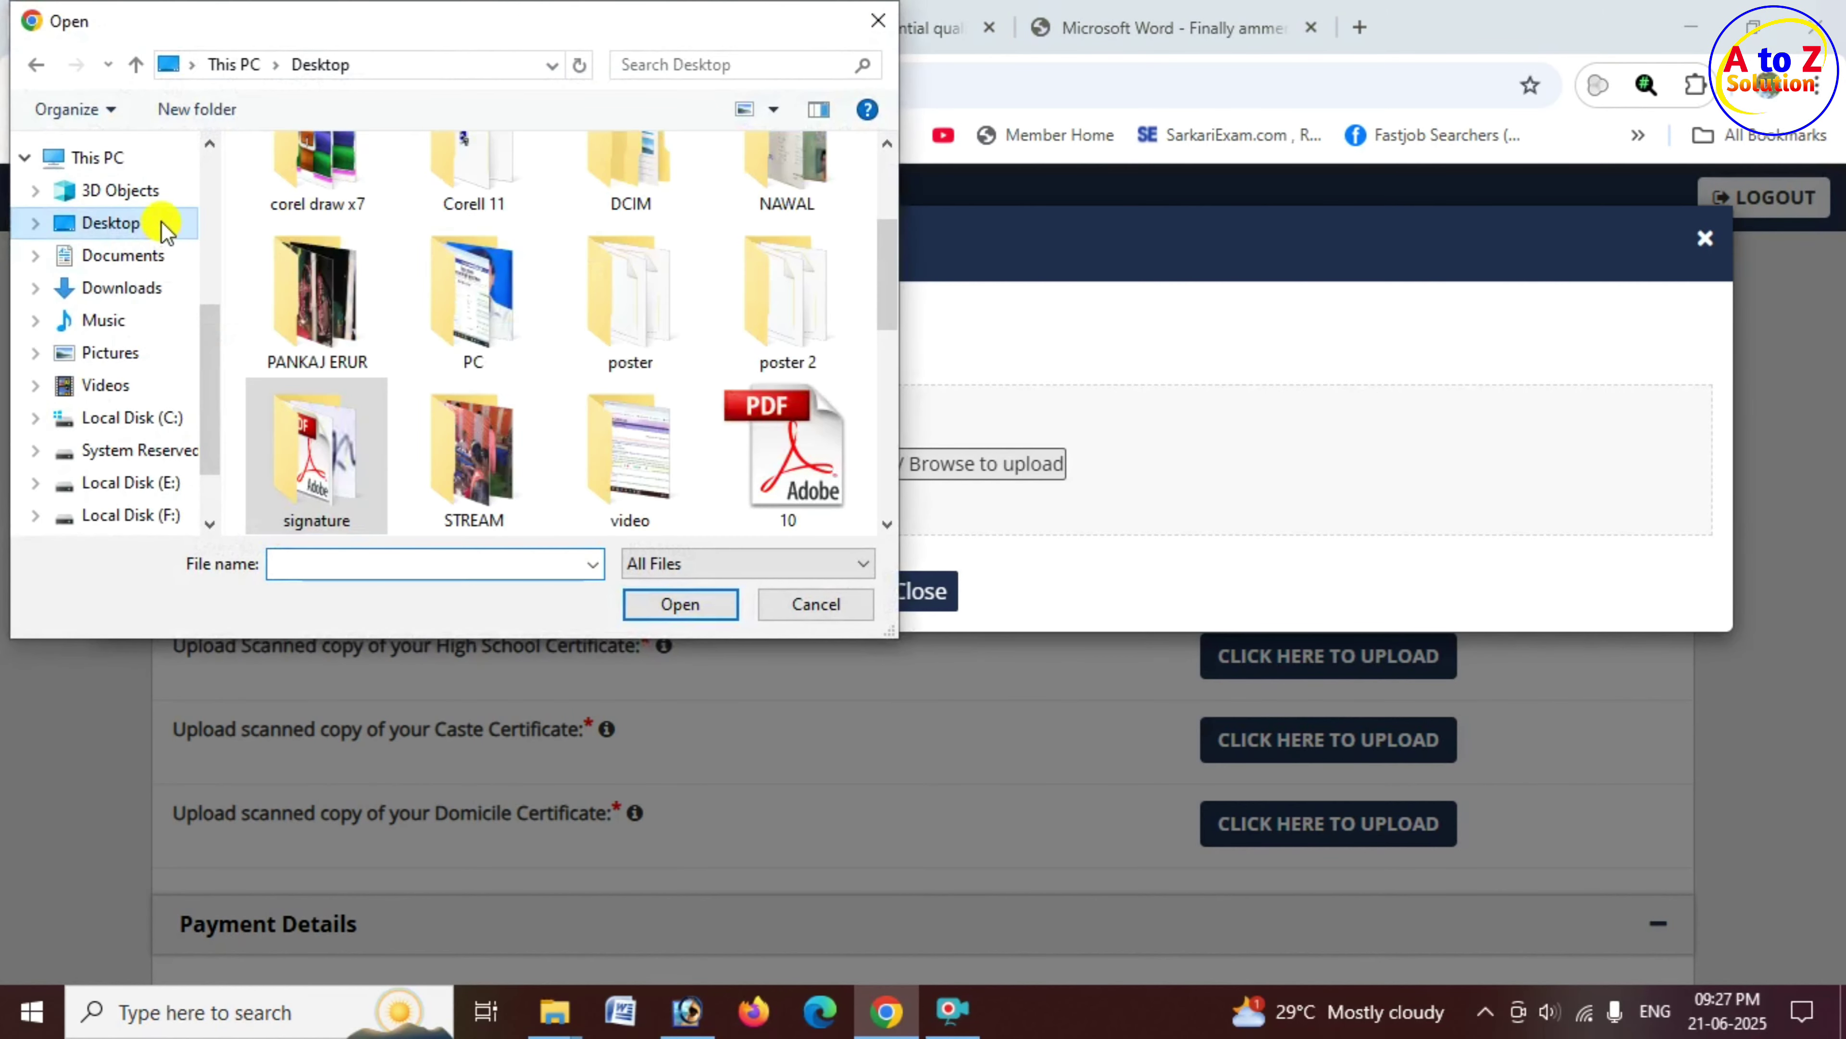
left_click(799, 487)
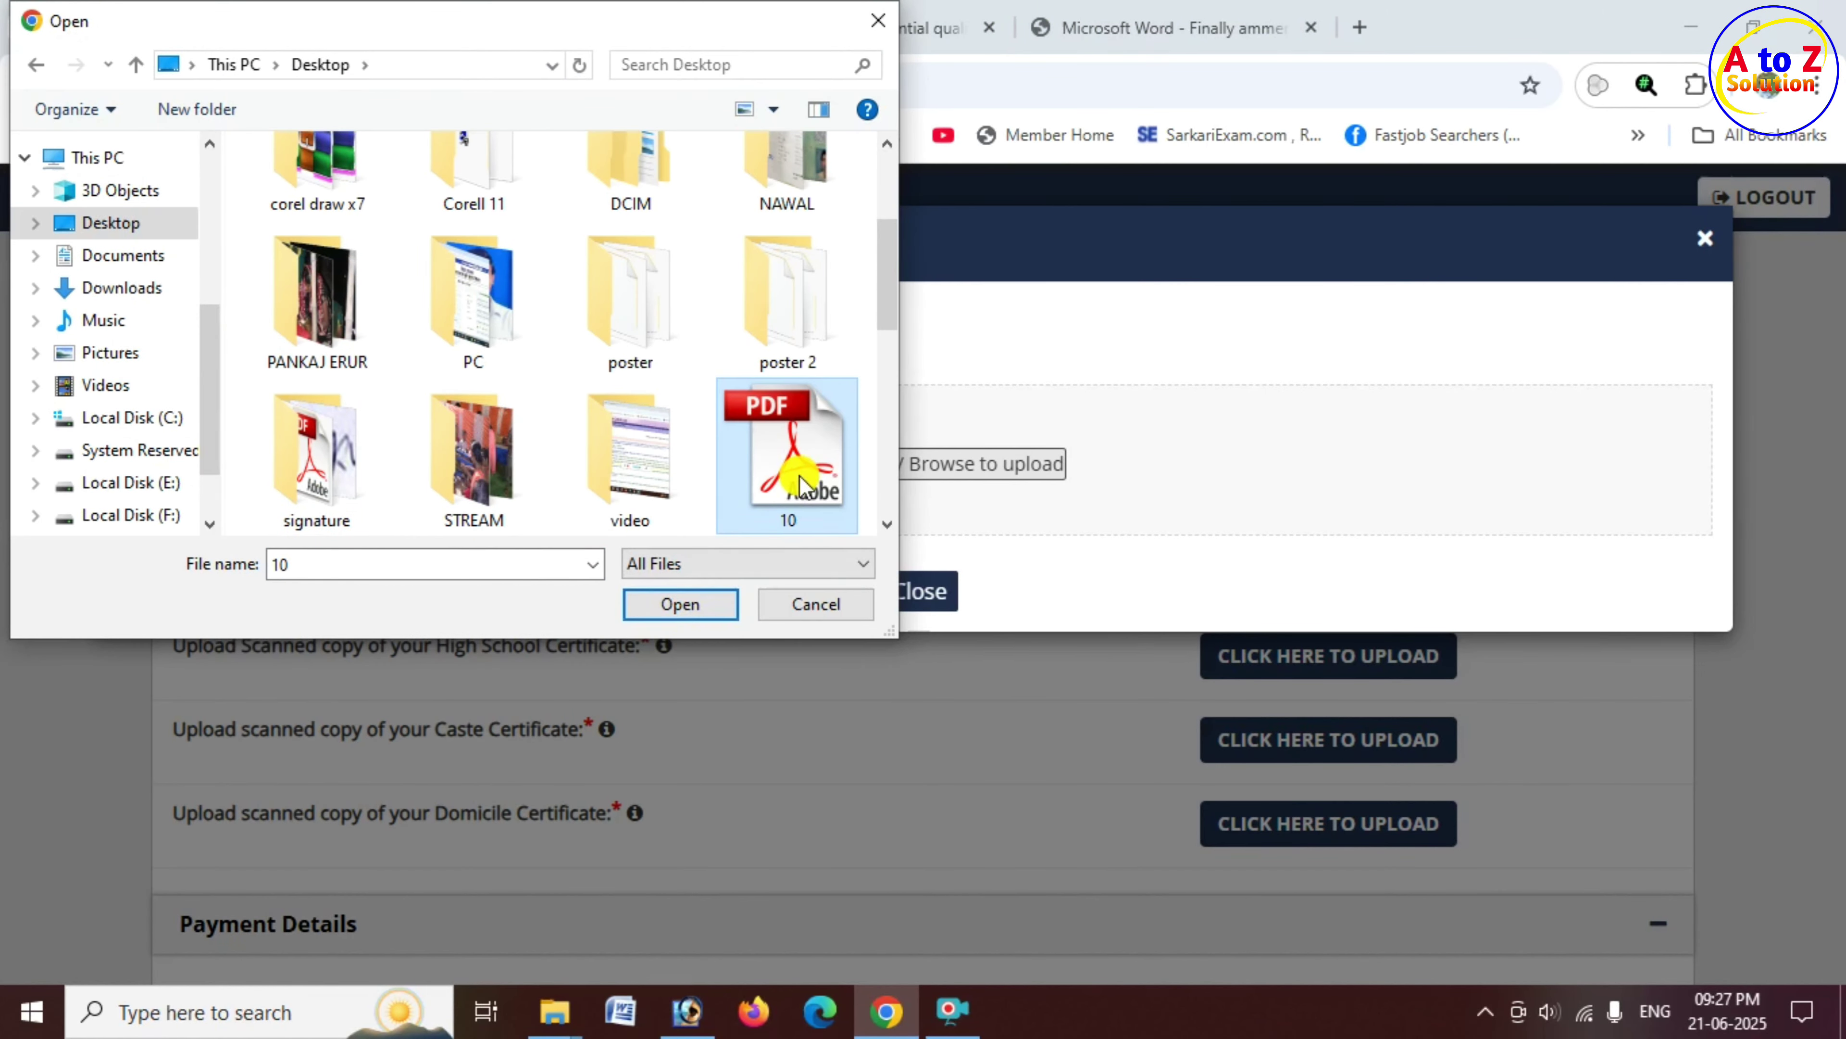
left_click(680, 604)
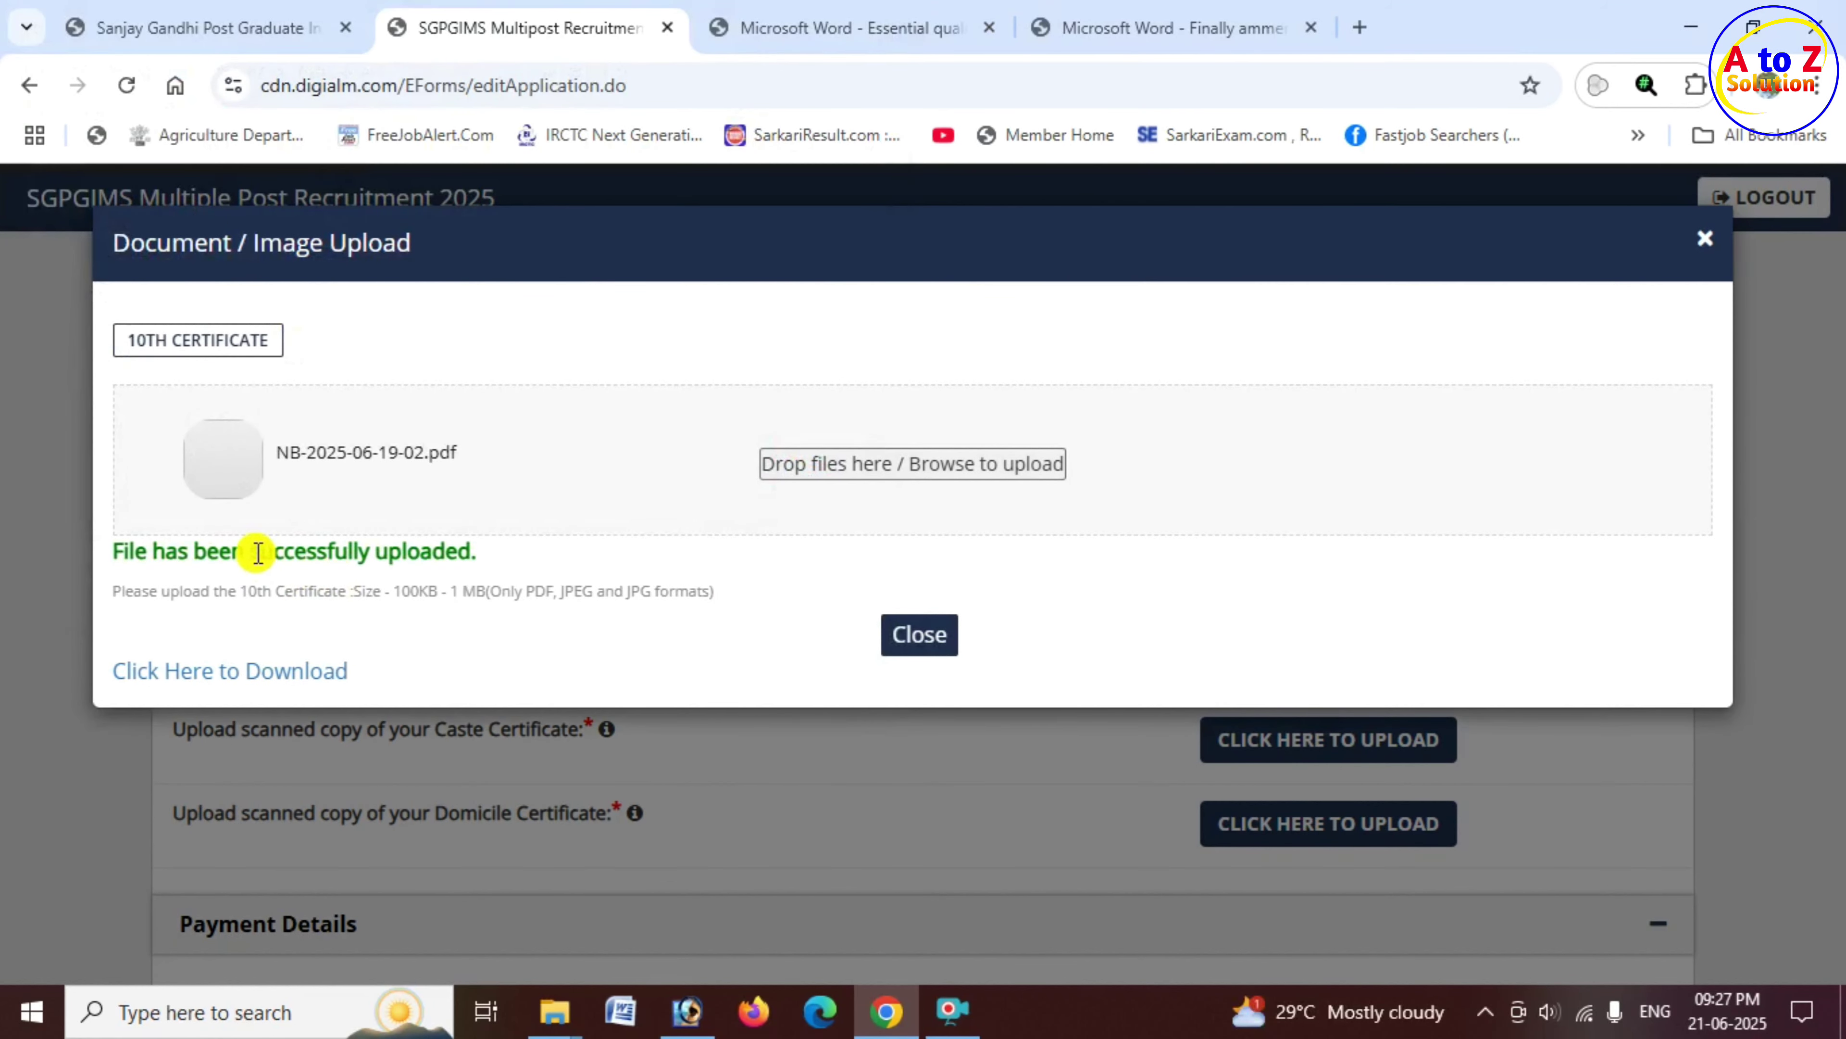
left_click_drag(251, 552, 487, 563)
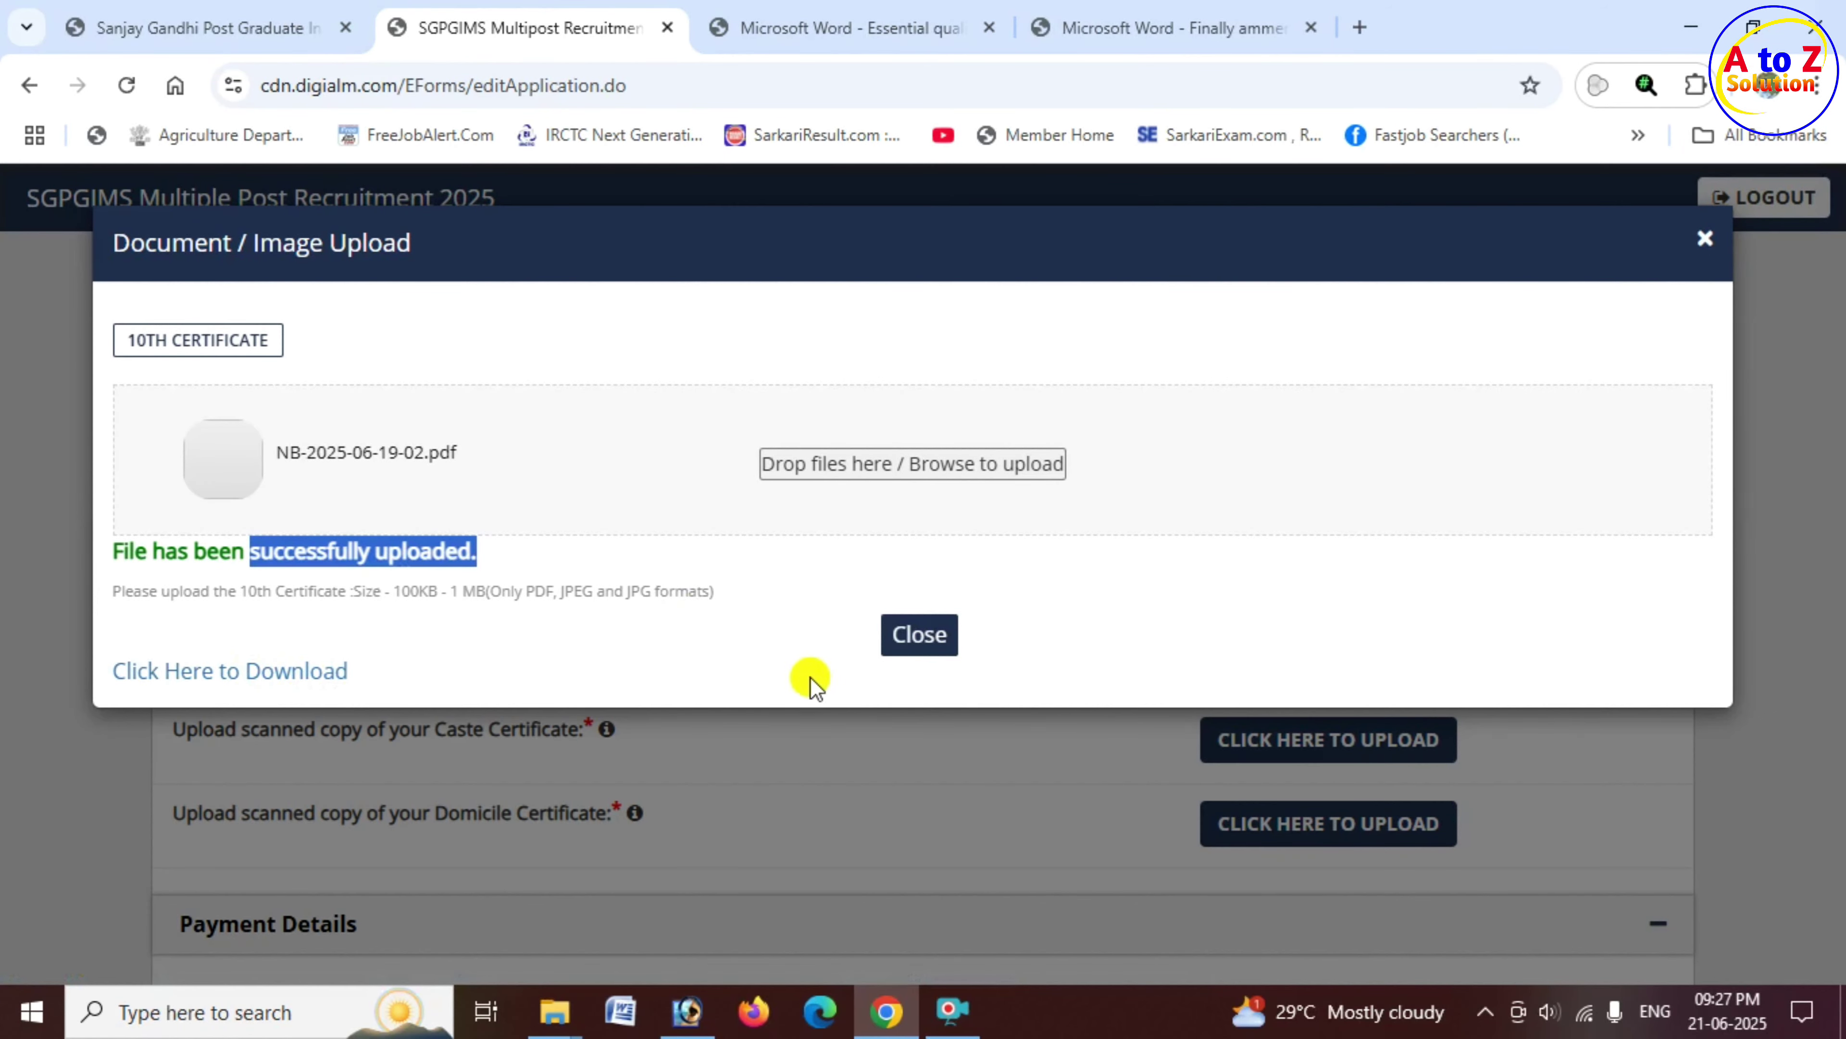
left_click(884, 635)
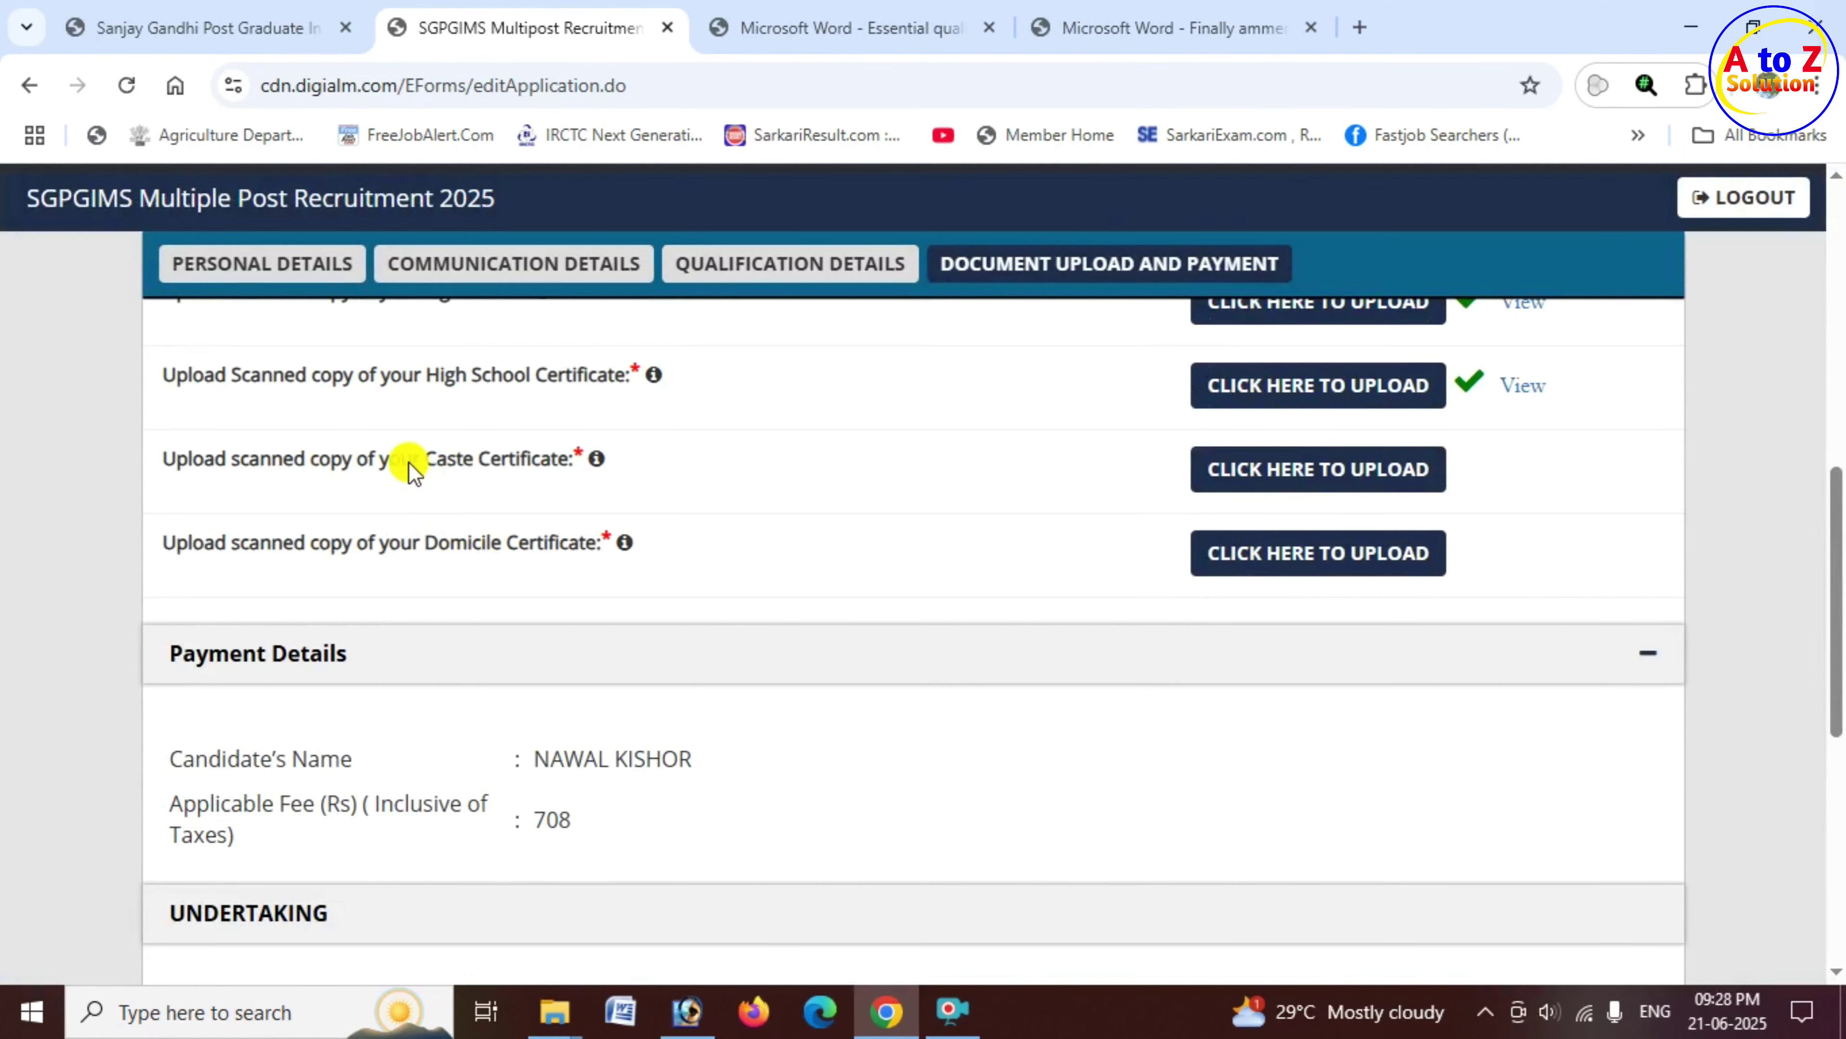
Step: Review the remaining Caste and Domicile Certificate upload rows
left_click_drag(412, 460, 574, 477)
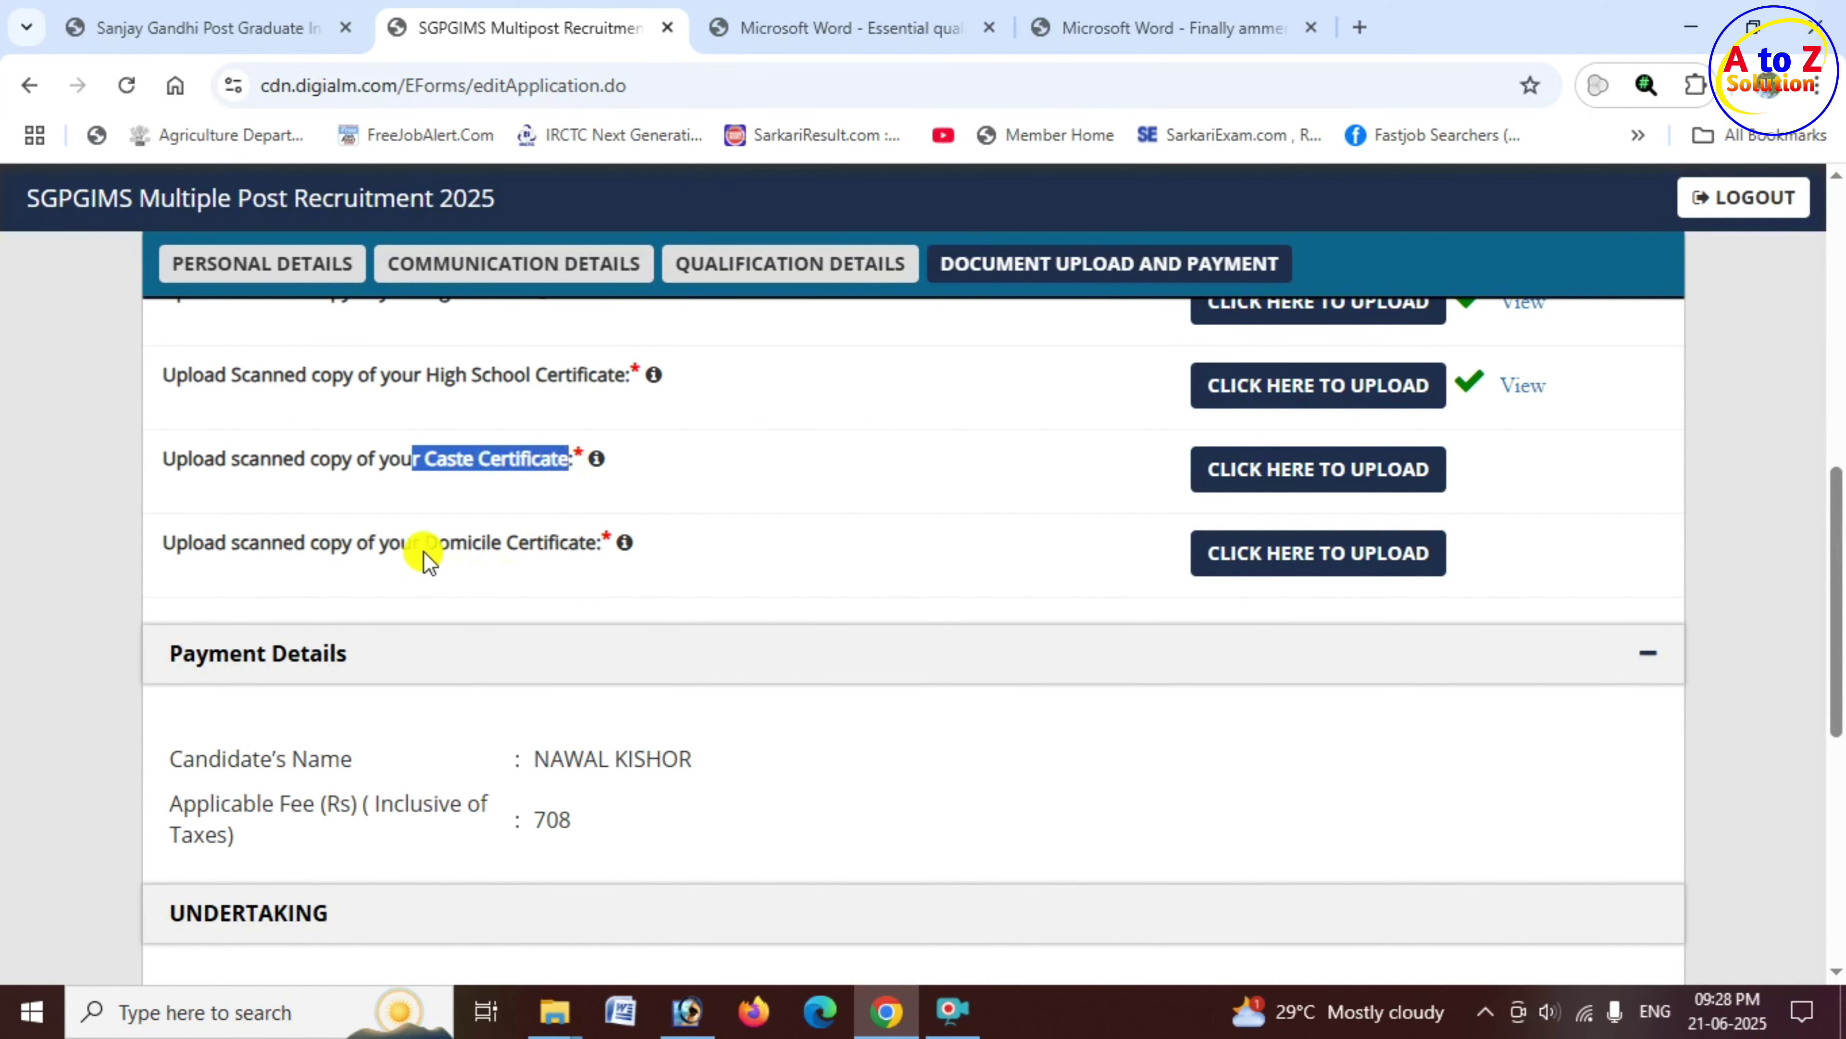
left_click_drag(425, 544, 613, 547)
scroll(385, 611, "down", 3)
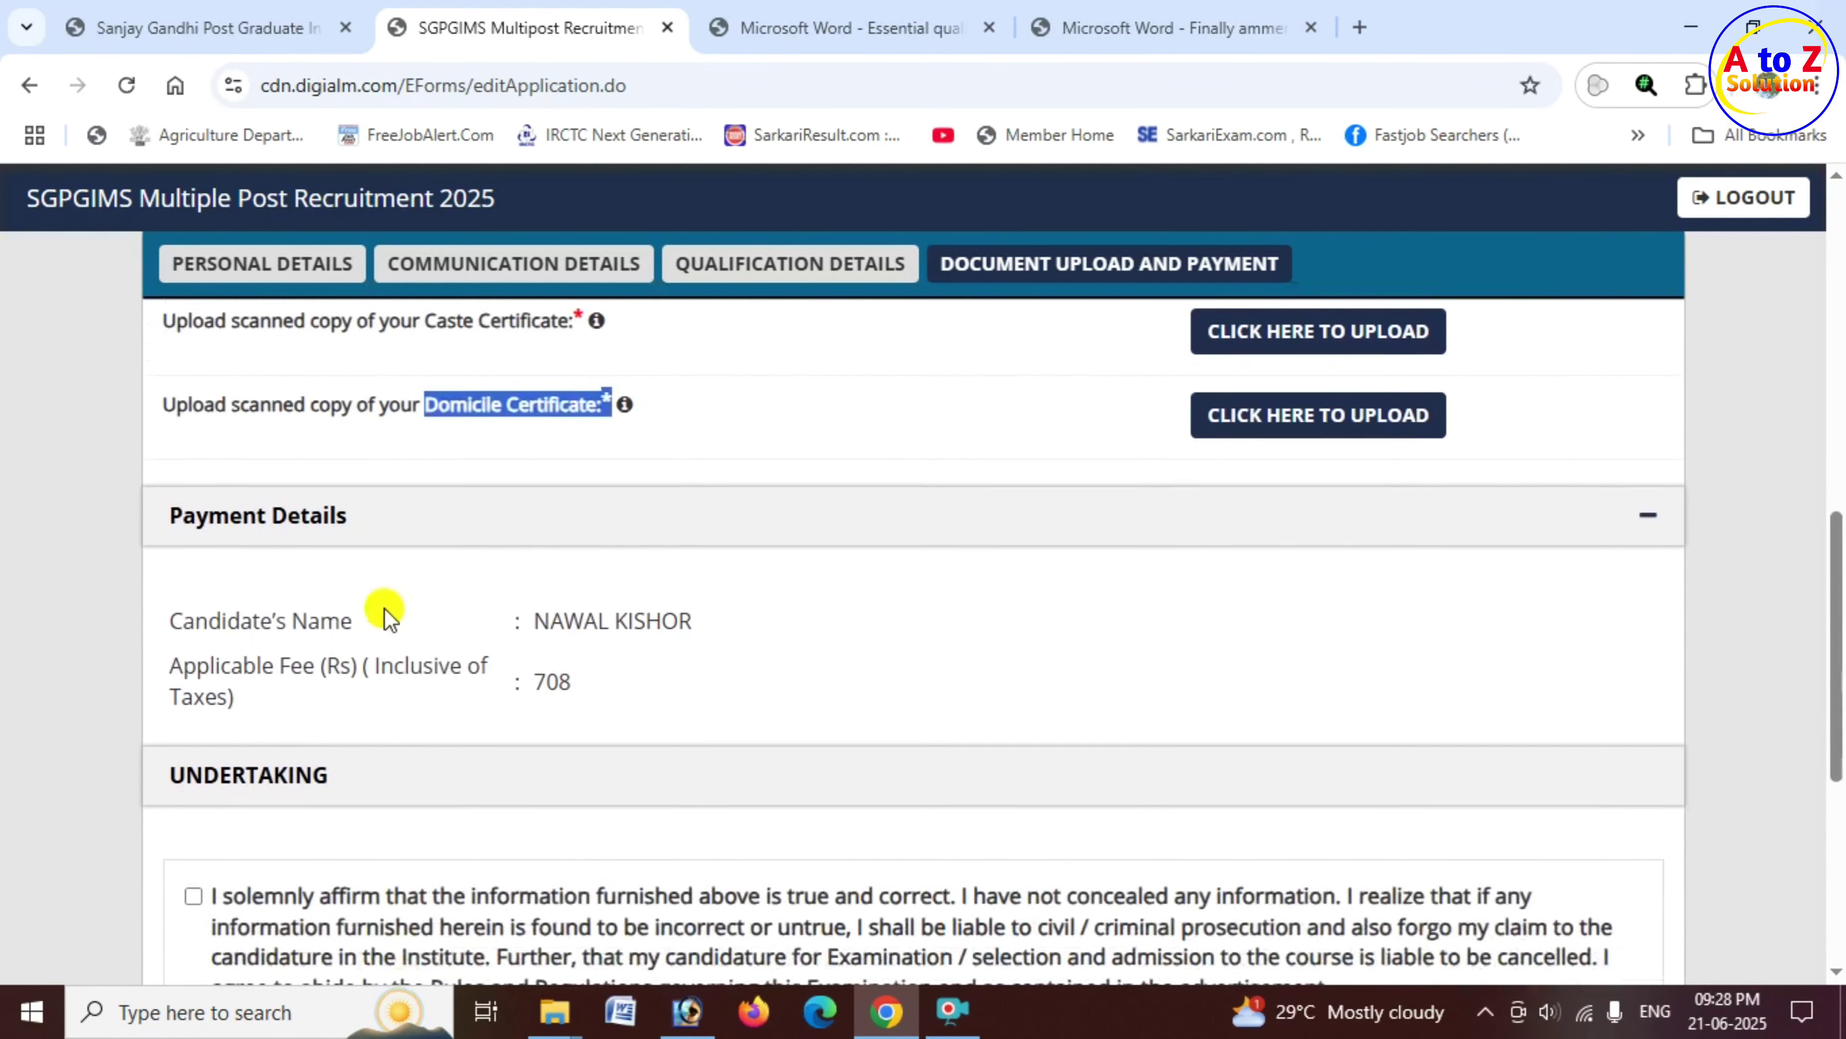
left_click_drag(509, 488, 646, 486)
left_click_drag(474, 556, 610, 556)
scroll(138, 659, "down", 1)
scroll(145, 647, "down", 1)
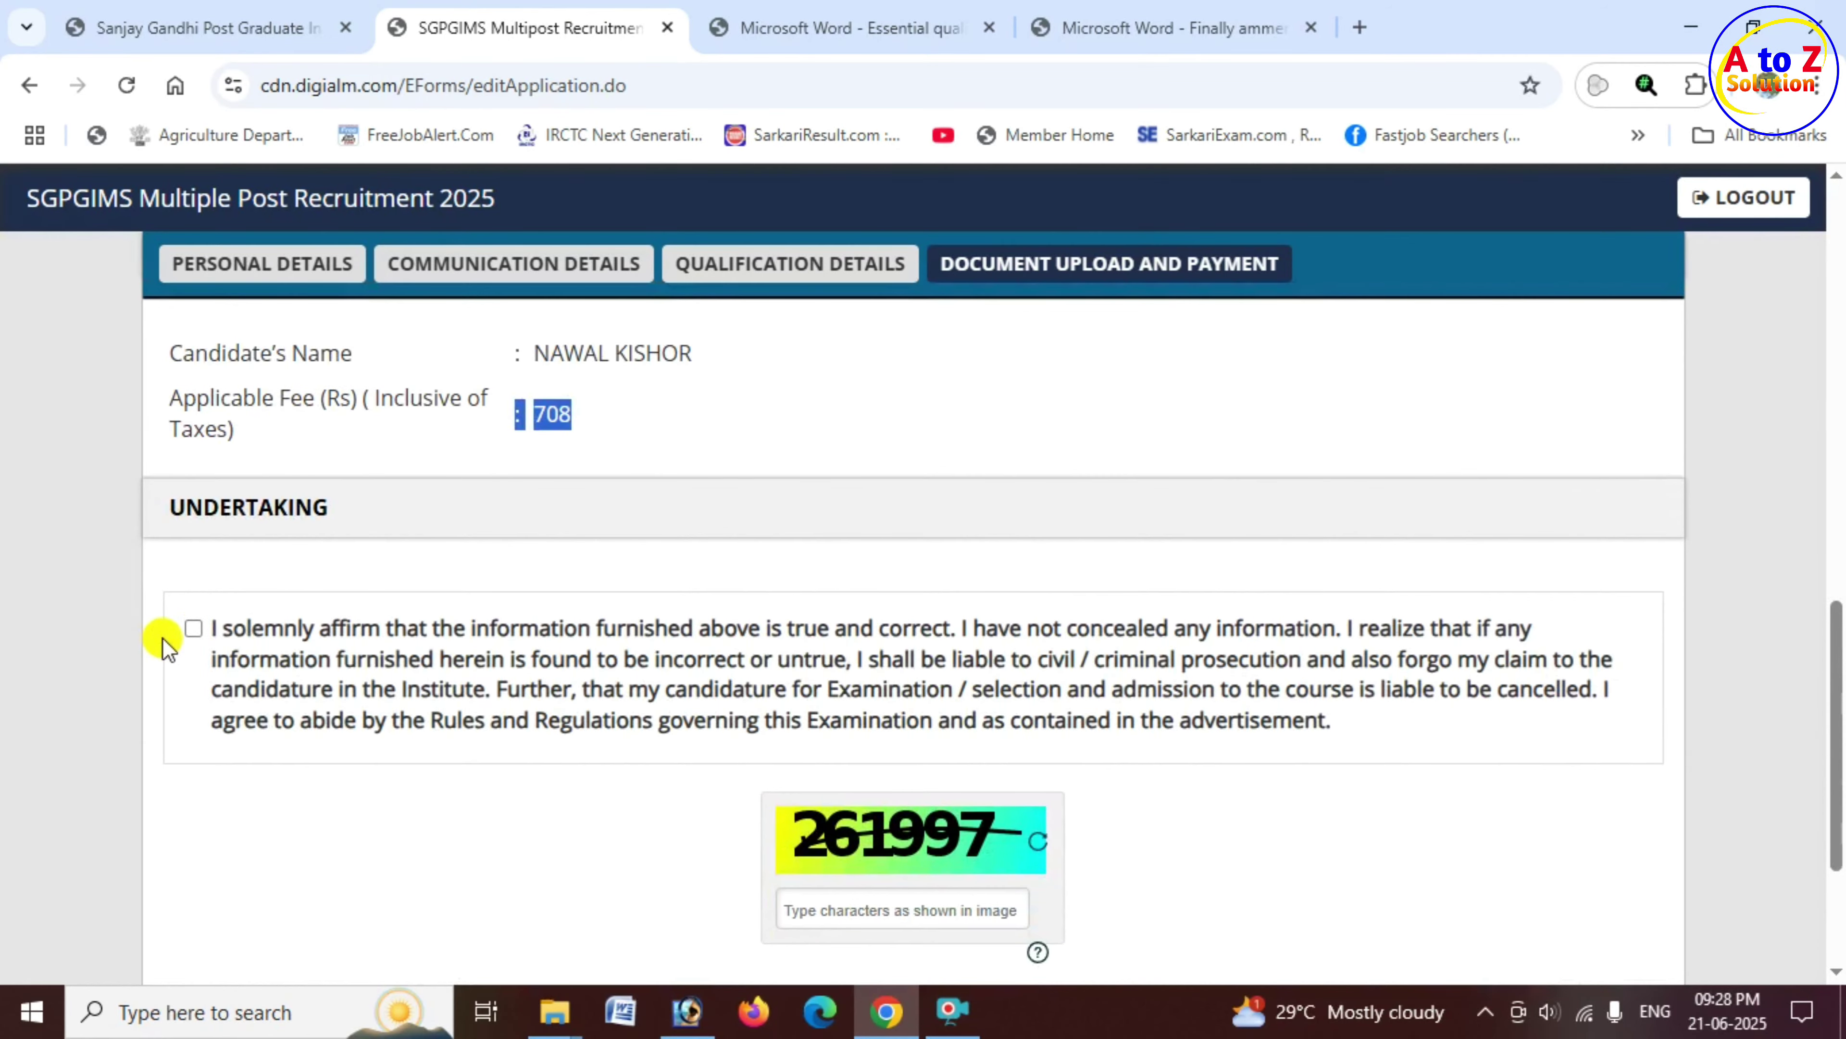
Step: Tick the undertaking declaration and select the captcha field to enter its characters
left_click(193, 630)
scroll(780, 651, "down", 3)
scroll(779, 651, "down", 1)
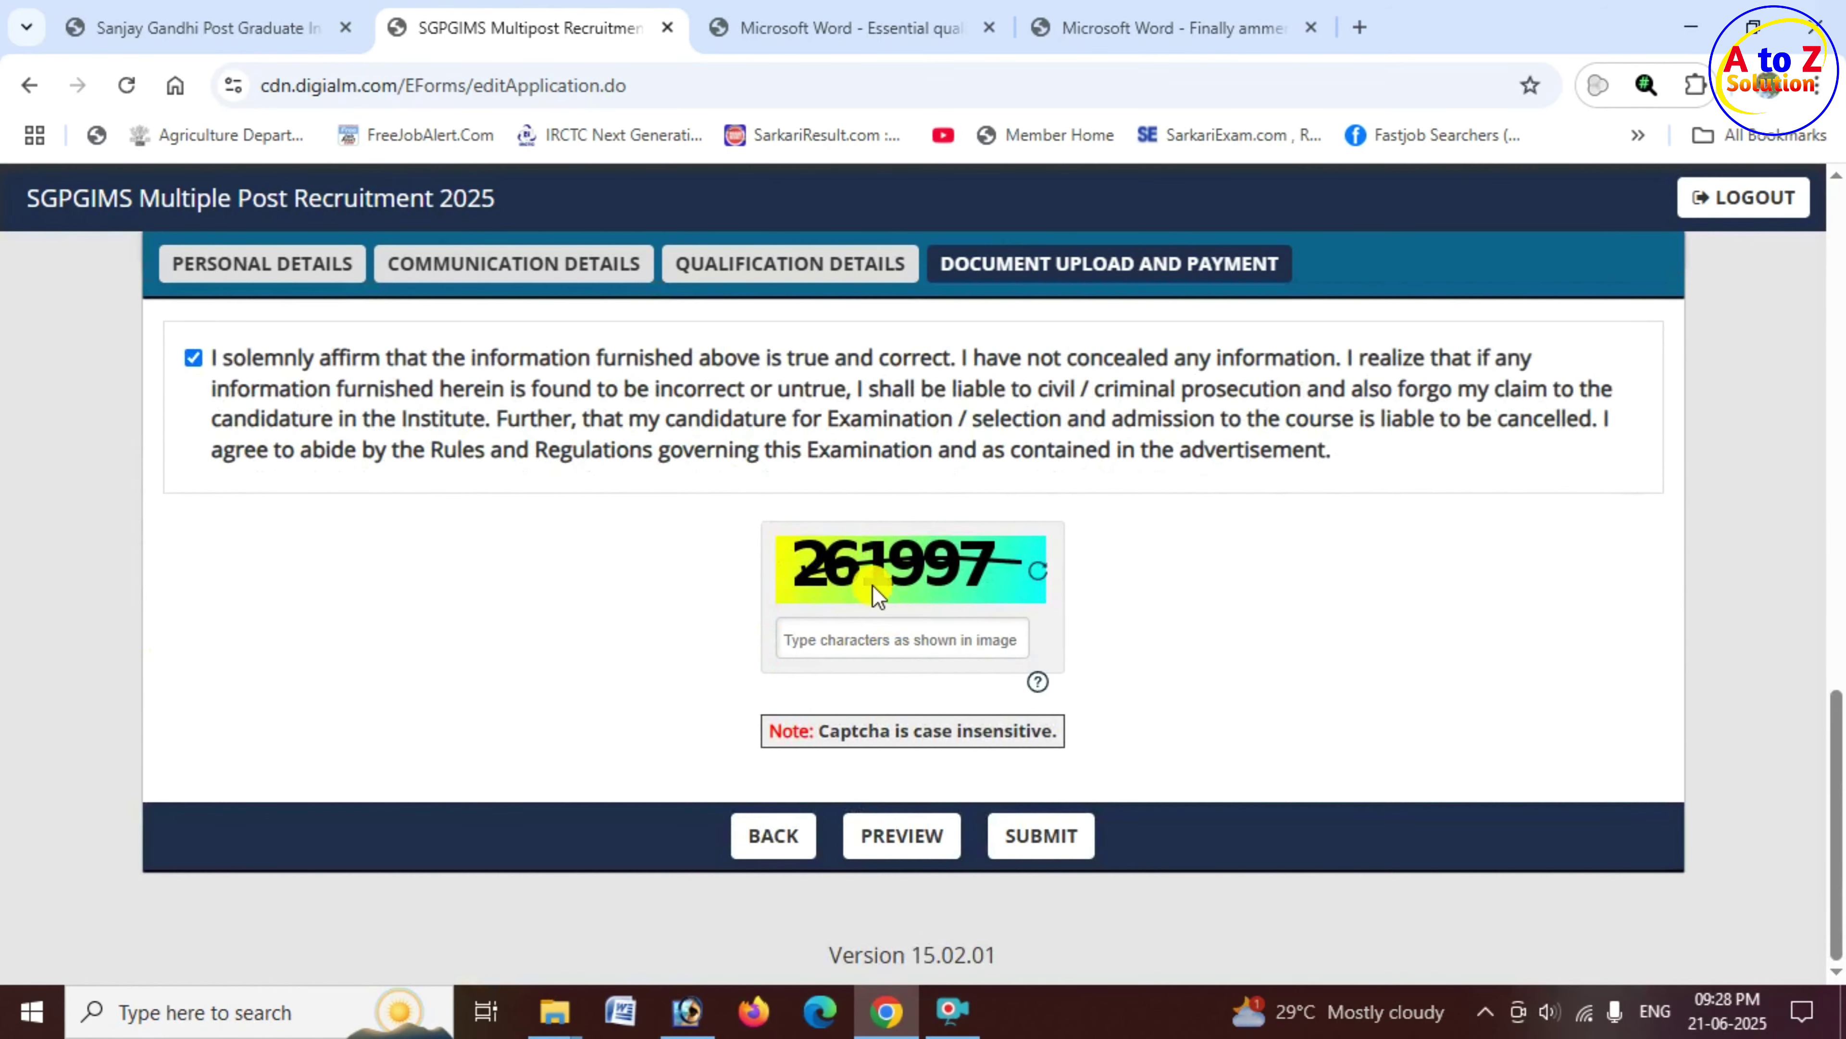
left_click(843, 621)
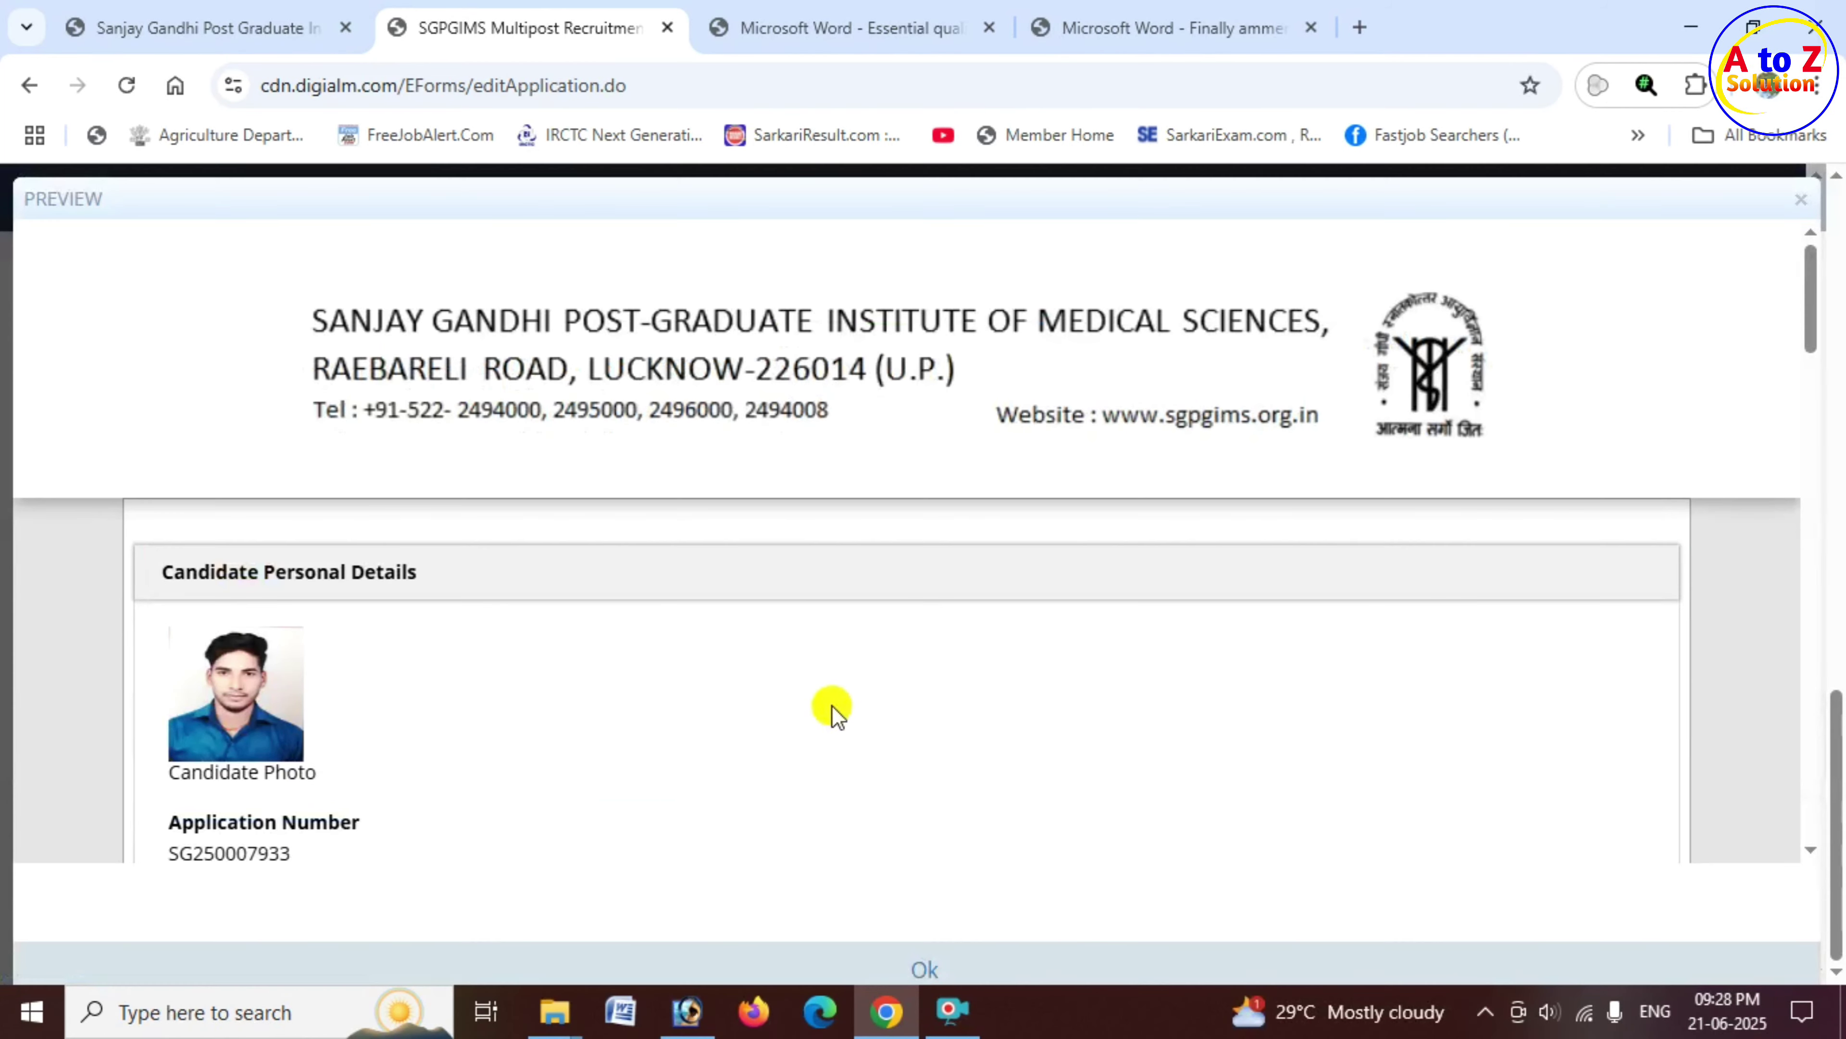
Step: Open the application PREVIEW, scroll through it, and close it with Ok
left_click(906, 841)
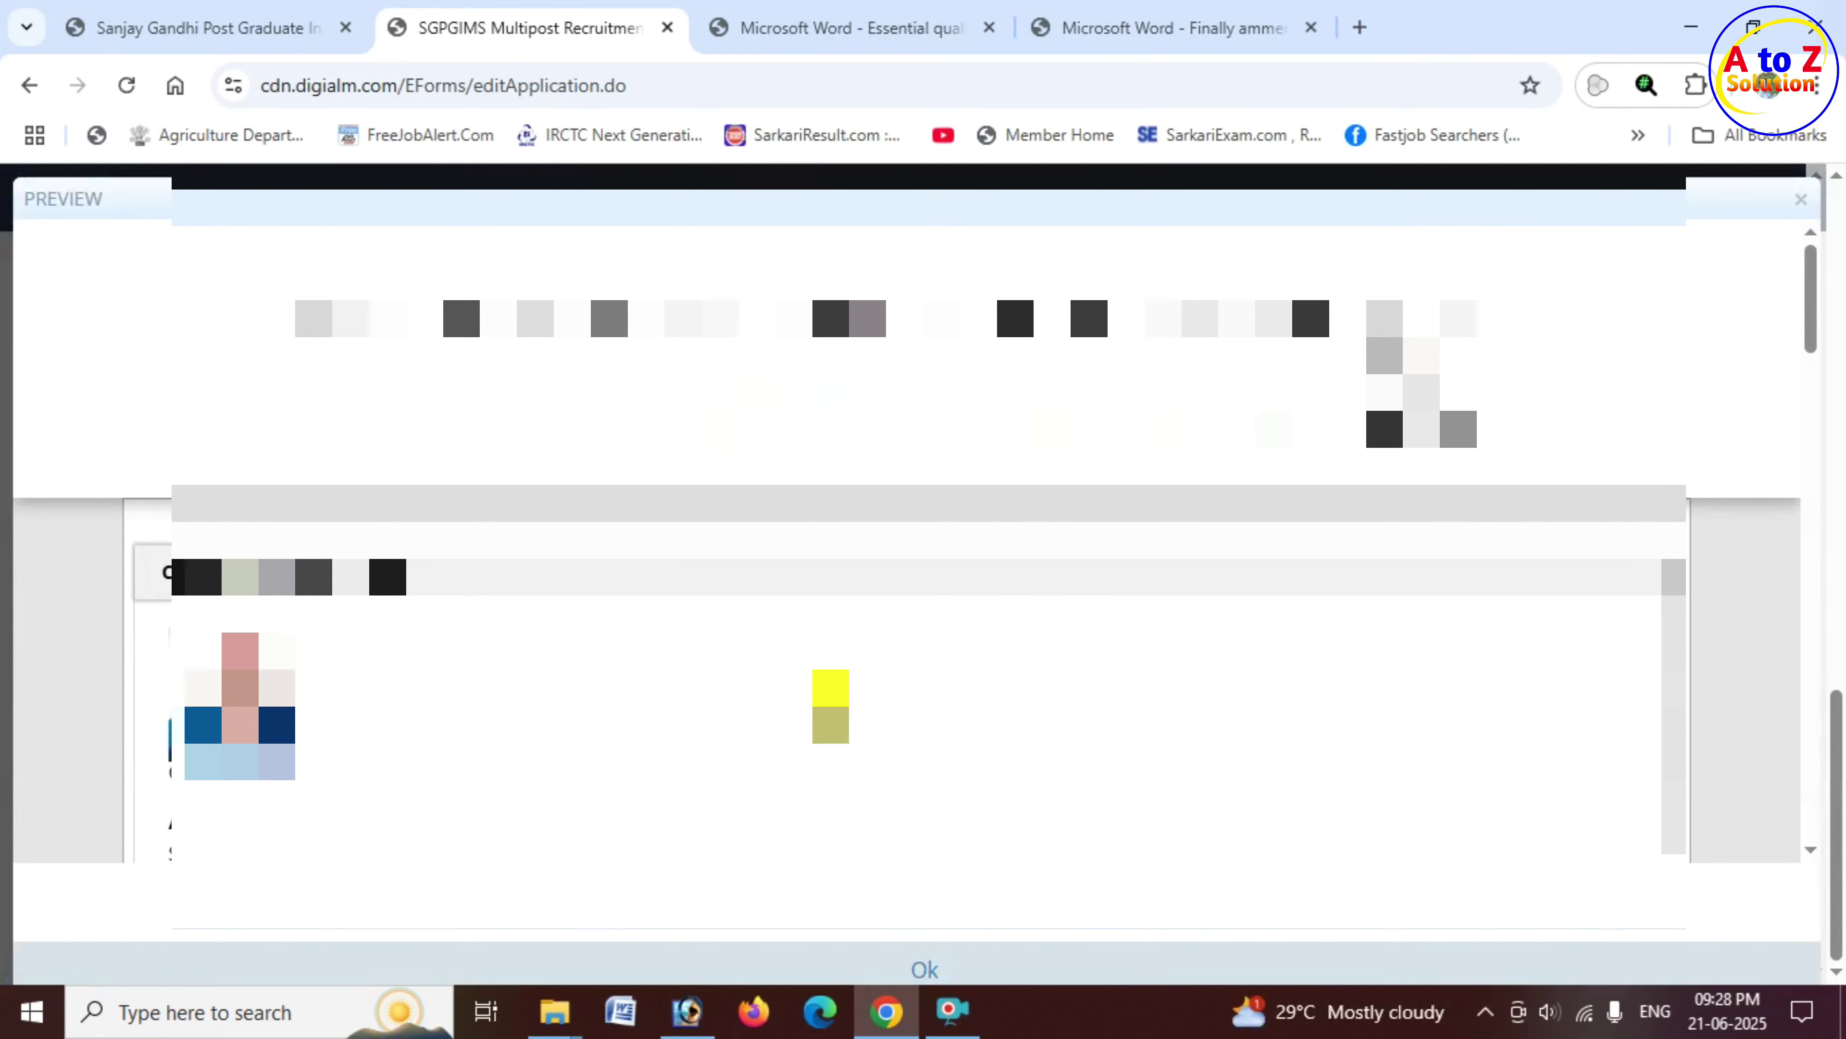
scroll(830, 705, "down", 10)
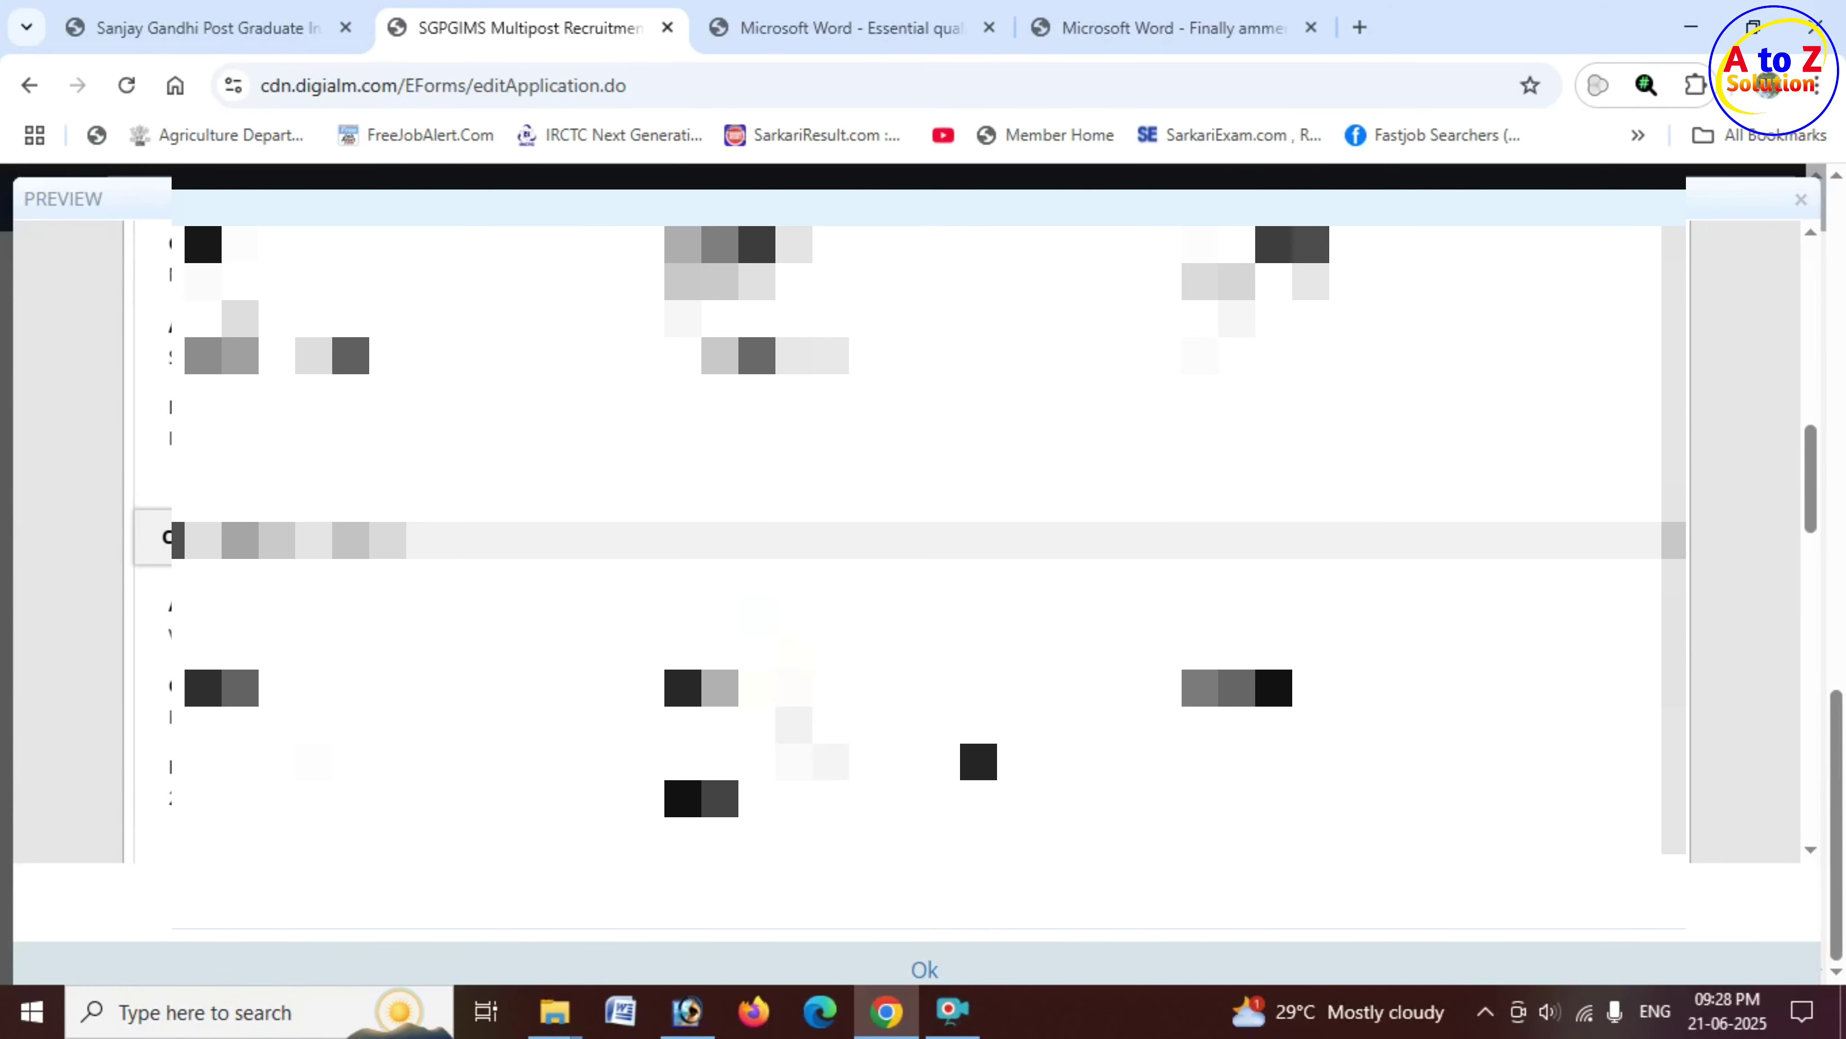
scroll(793, 654, "down", 10)
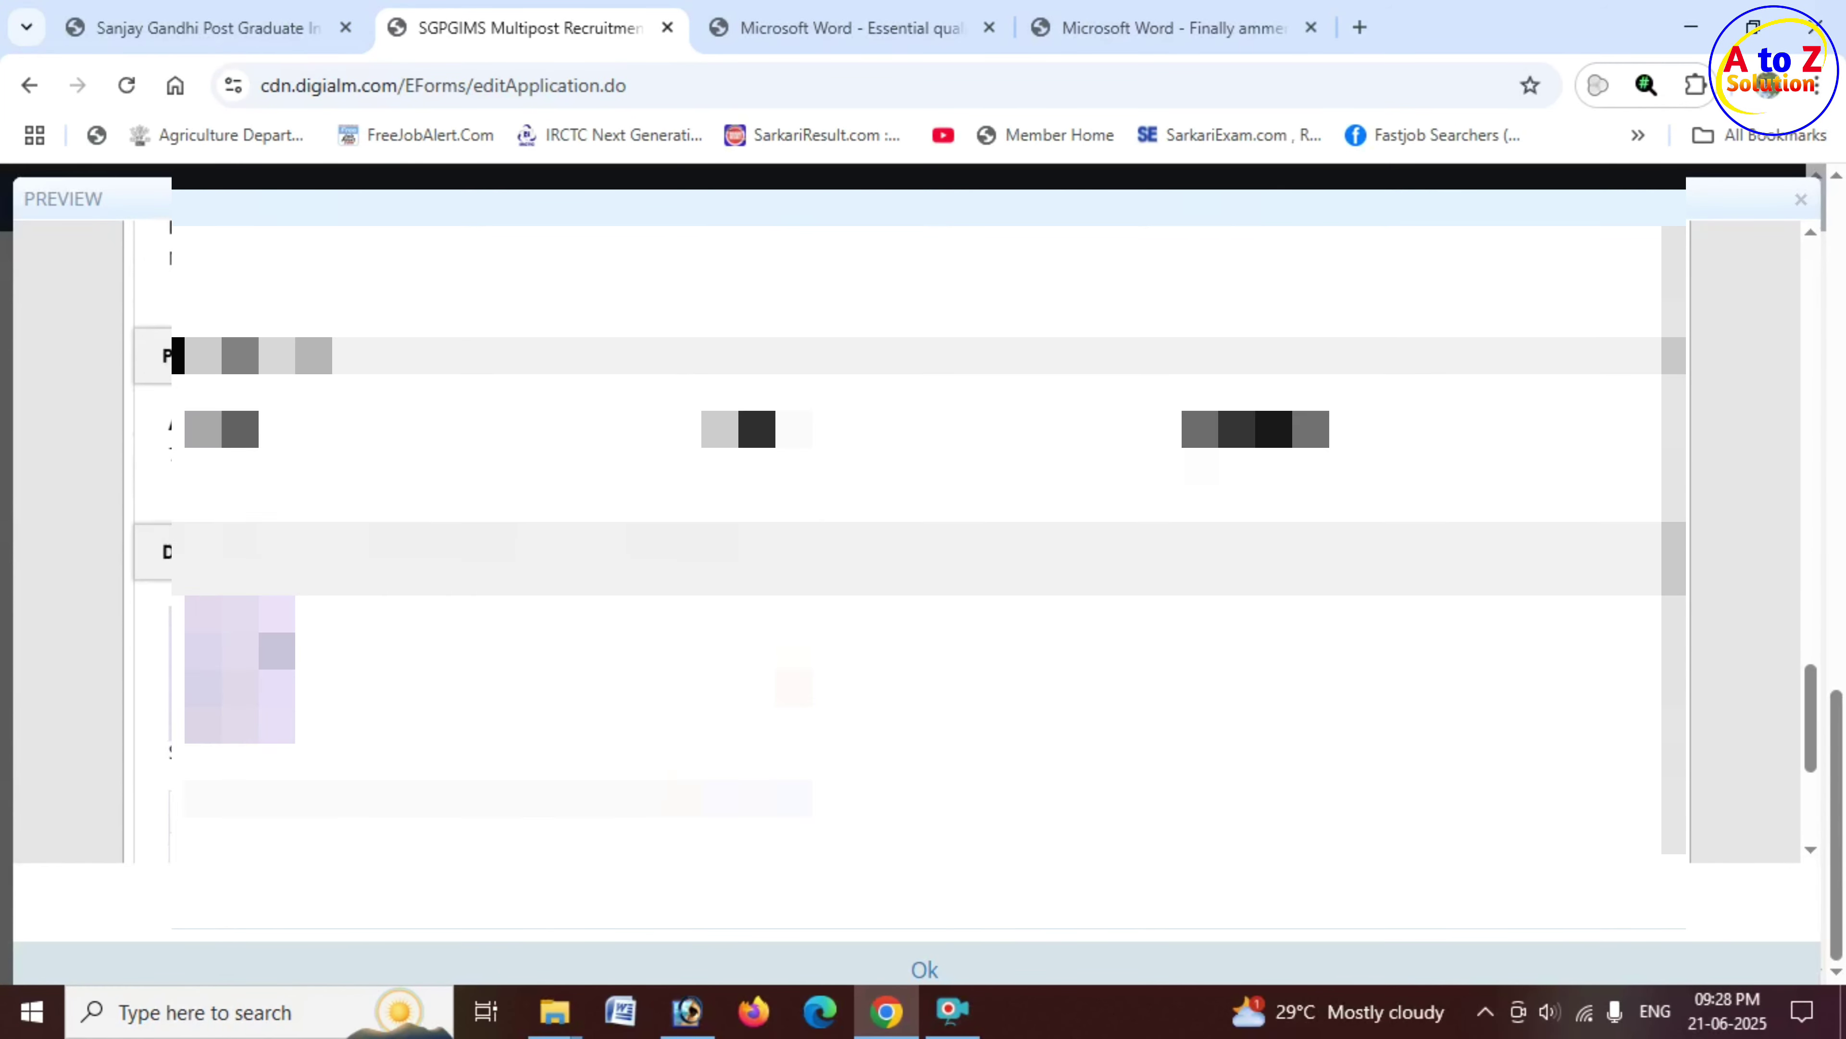
scroll(794, 655, "down", 5)
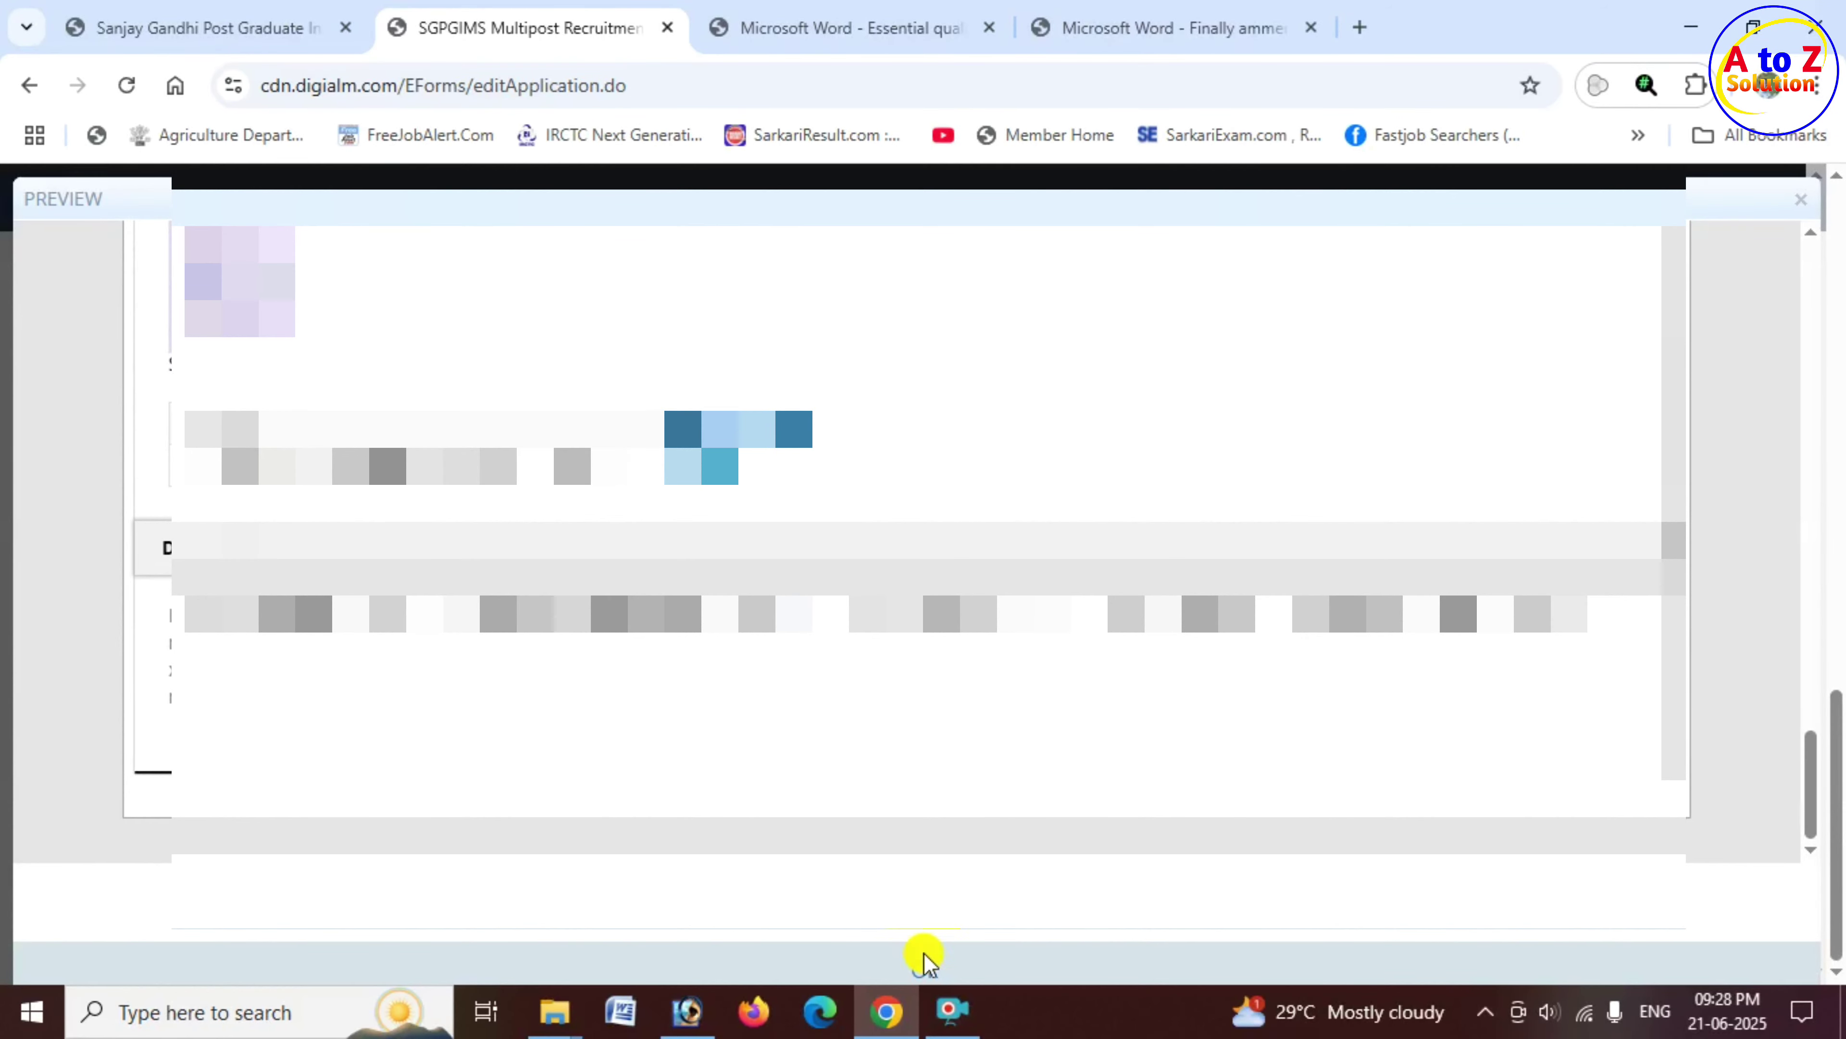
left_click(927, 971)
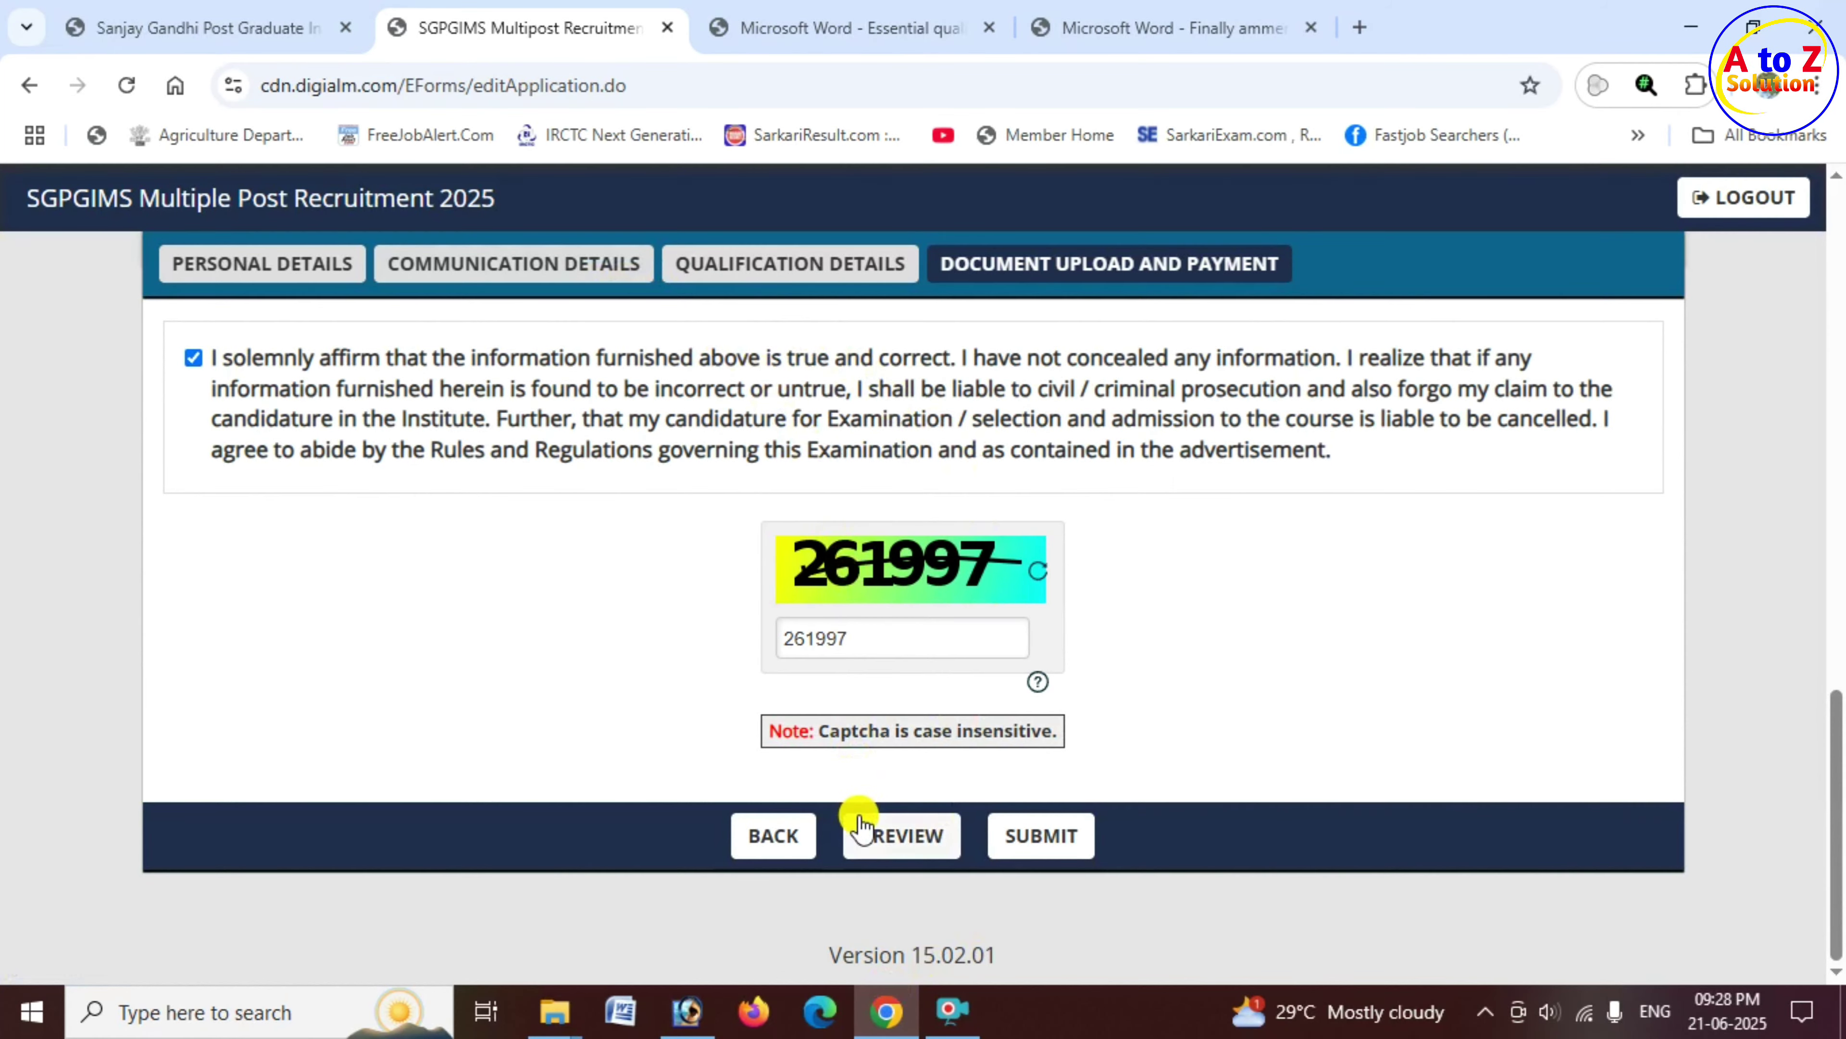
left_click(1049, 847)
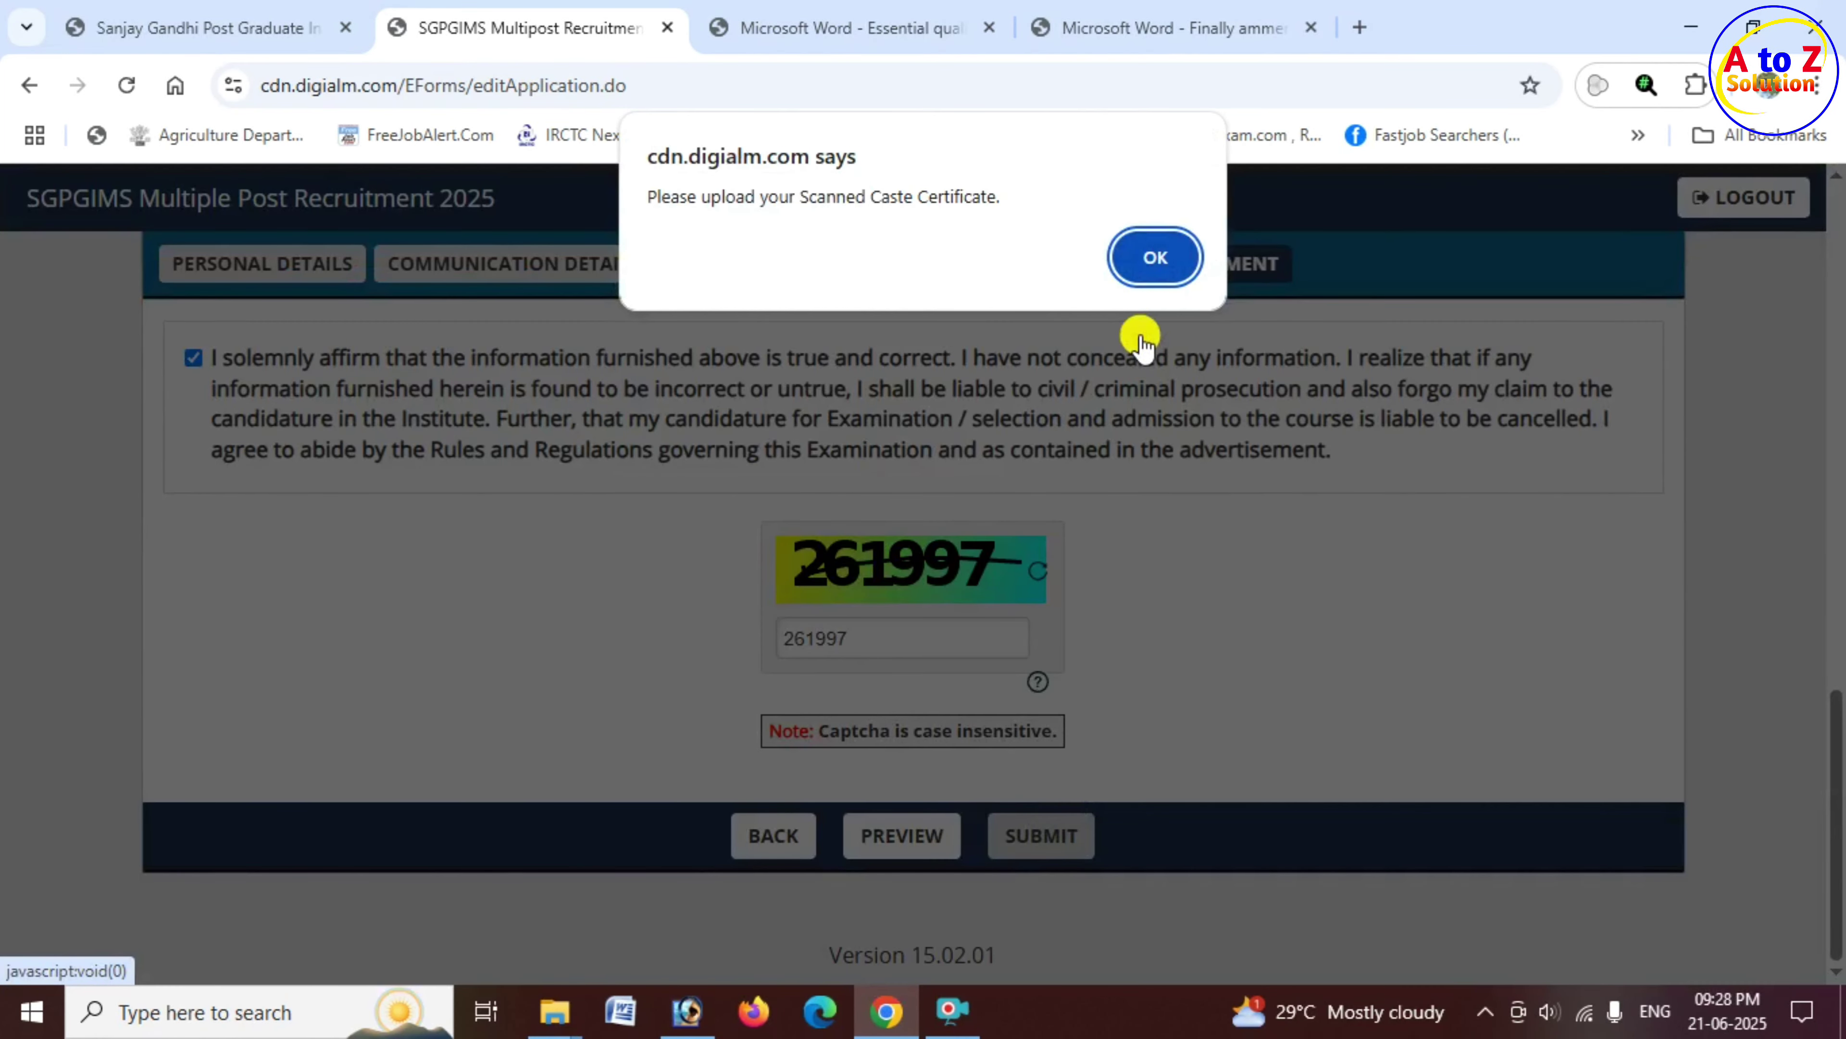
left_click(1149, 256)
scroll(1163, 620, "up", 4)
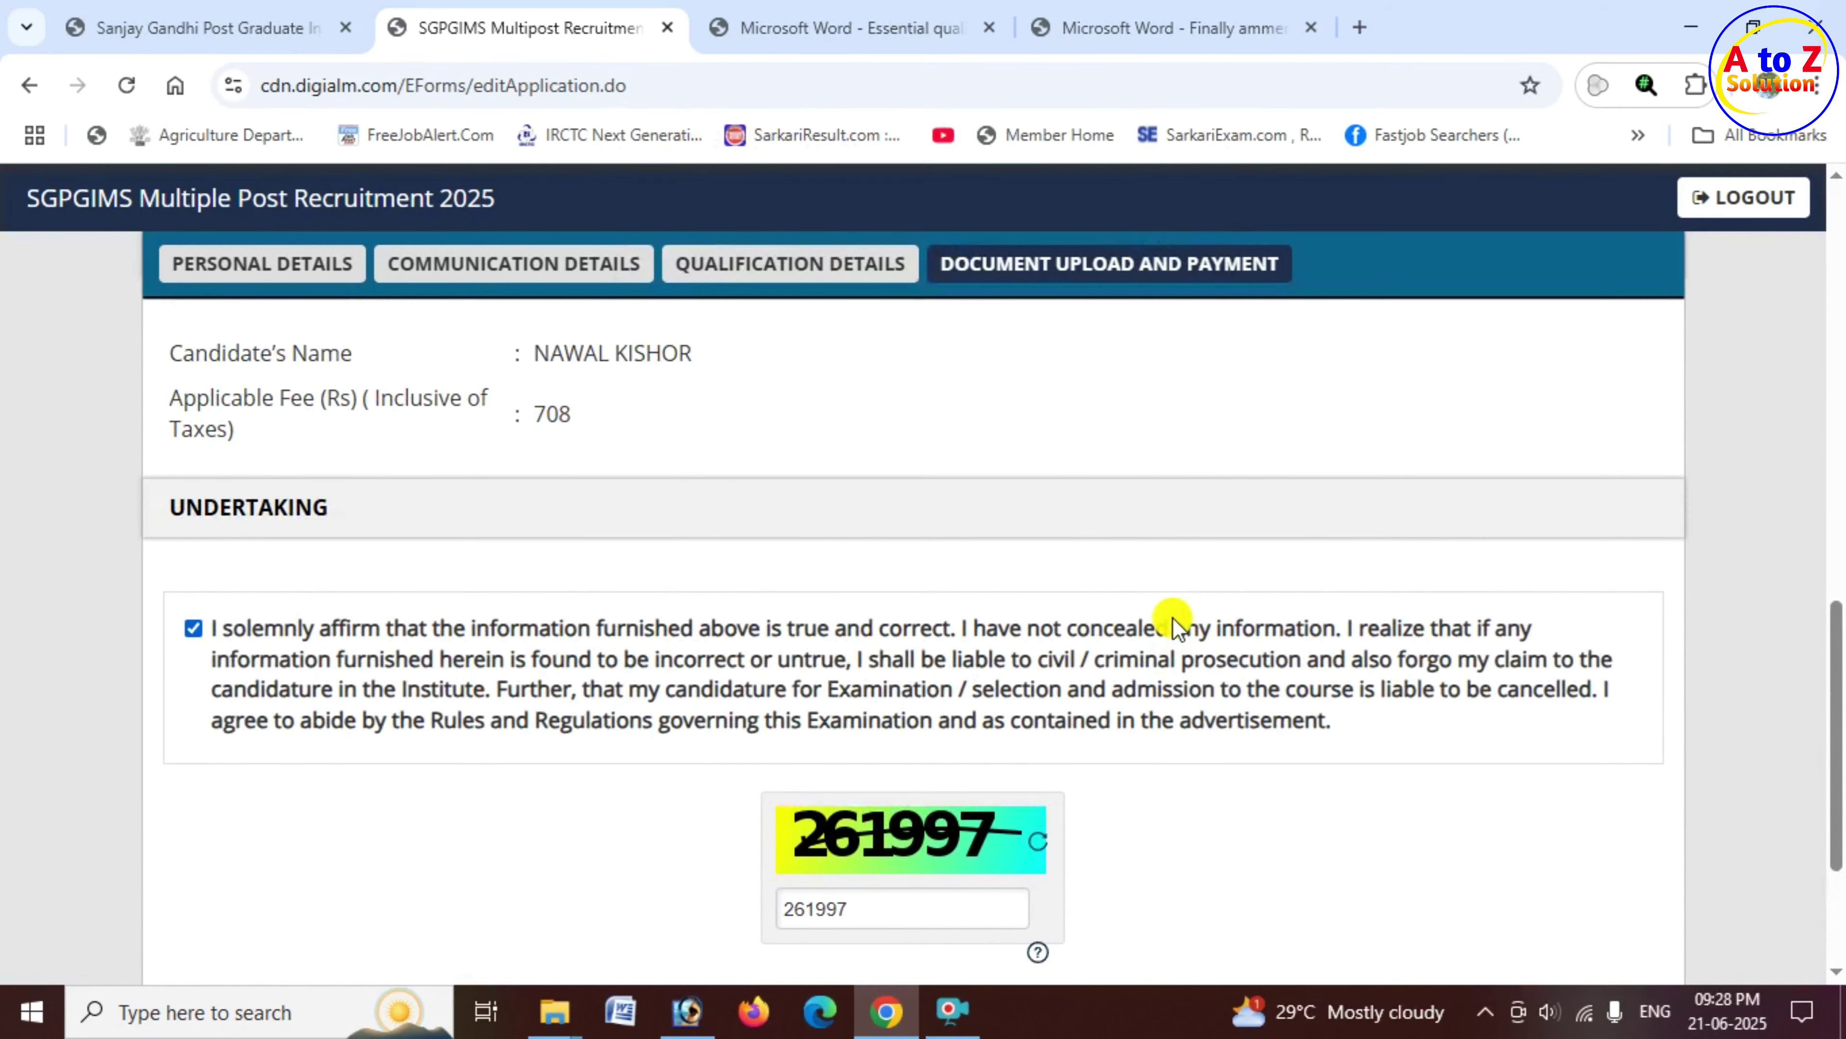
scroll(965, 458, "up", 20)
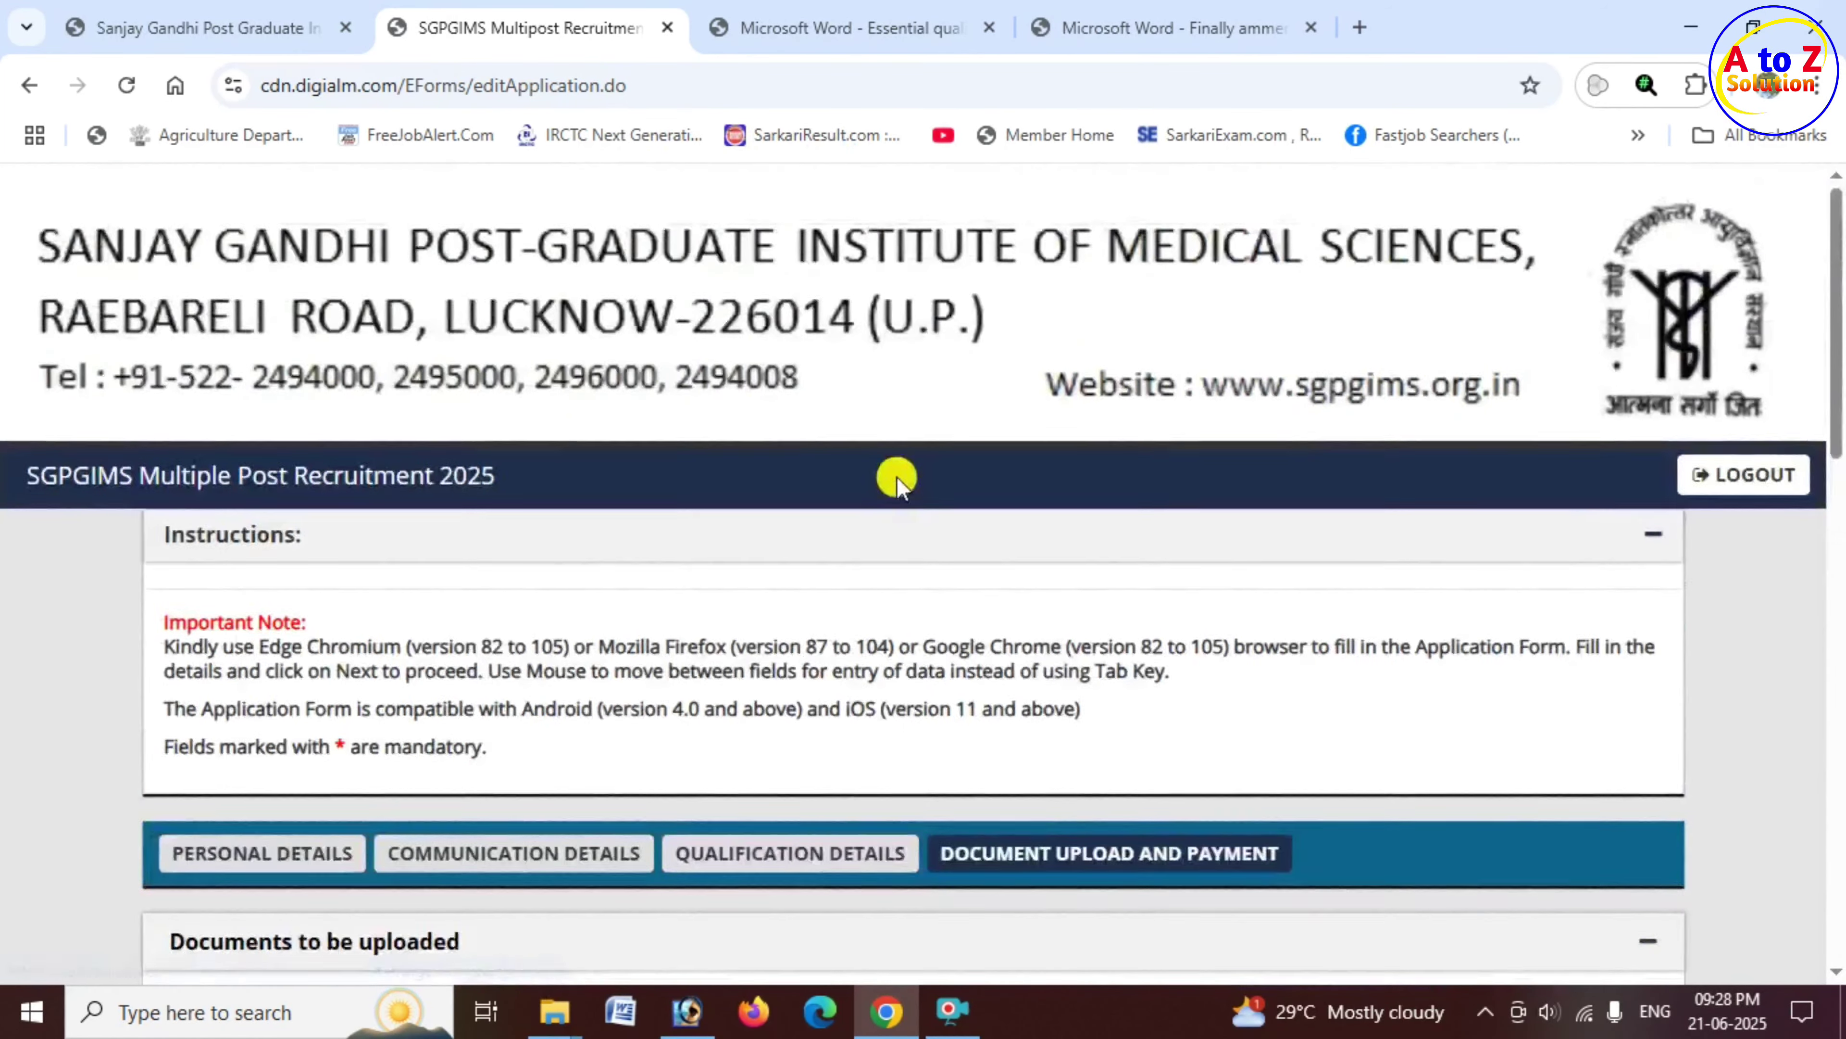